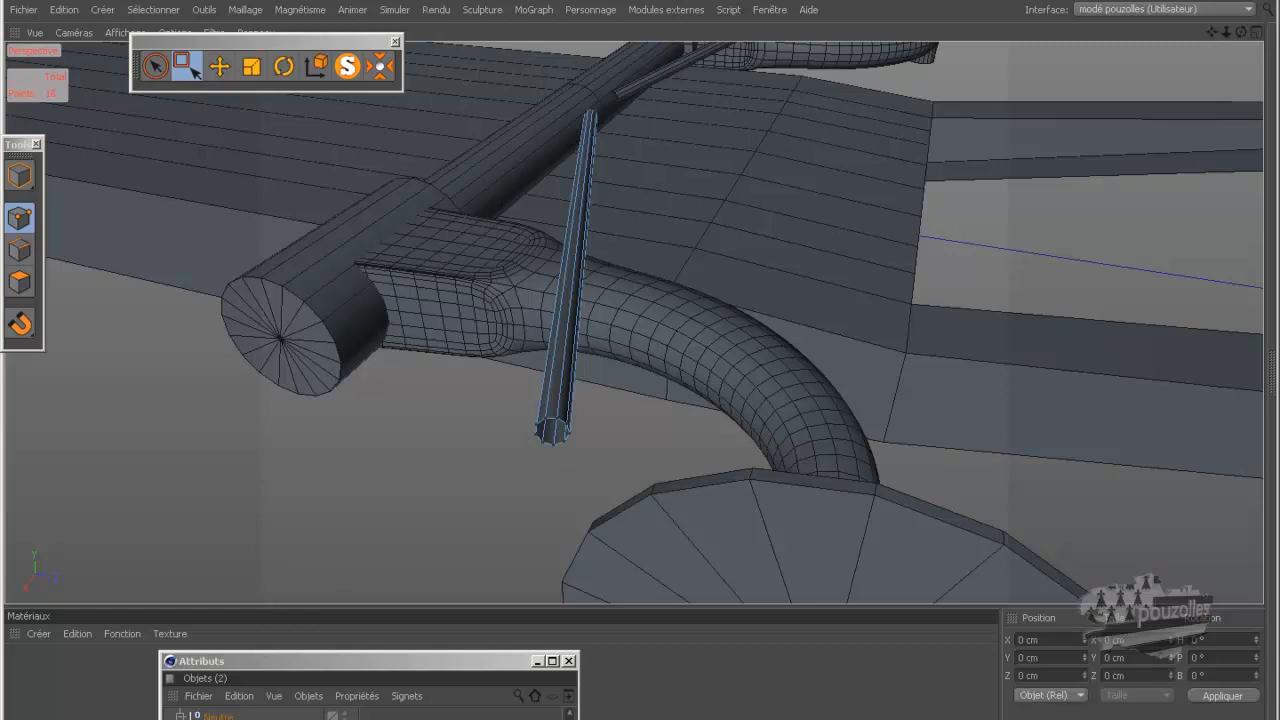
# Examine the steering rod and wheel hub up close in the reference photo, then return to the 3D scene.
pyautogui.hotkey('alt', 'Tab')
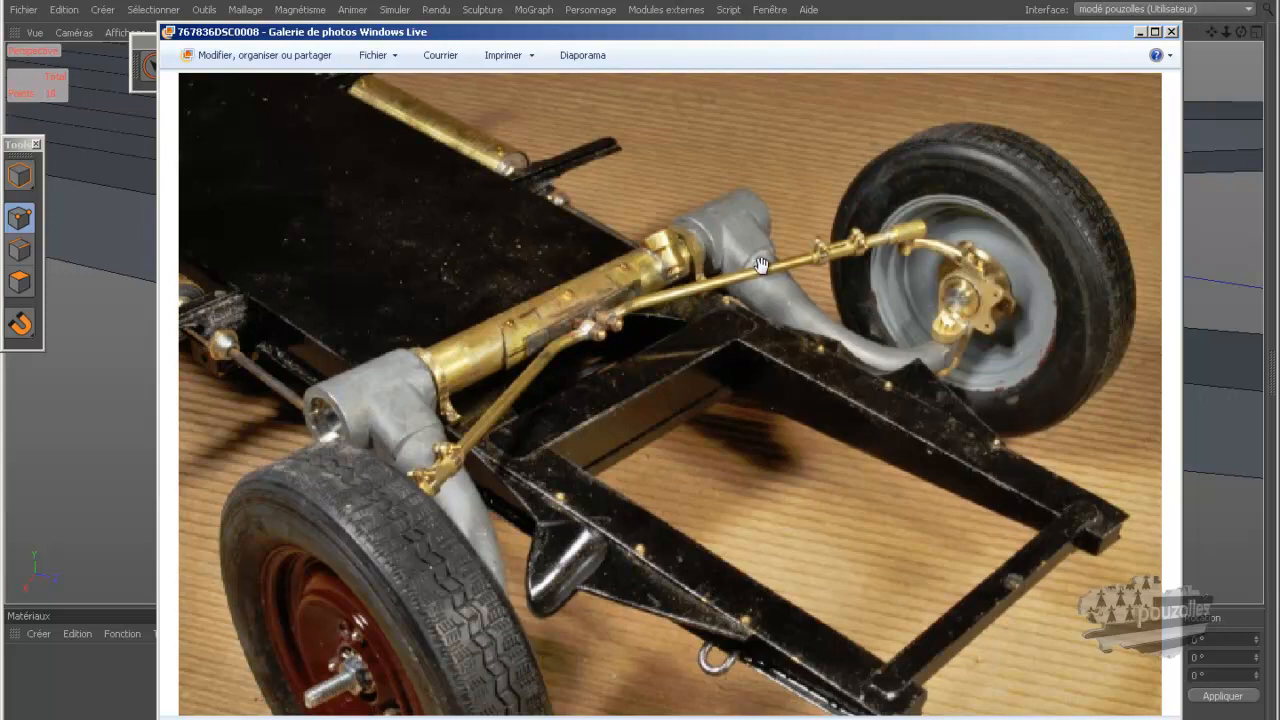
pyautogui.scroll(2, 913, 255)
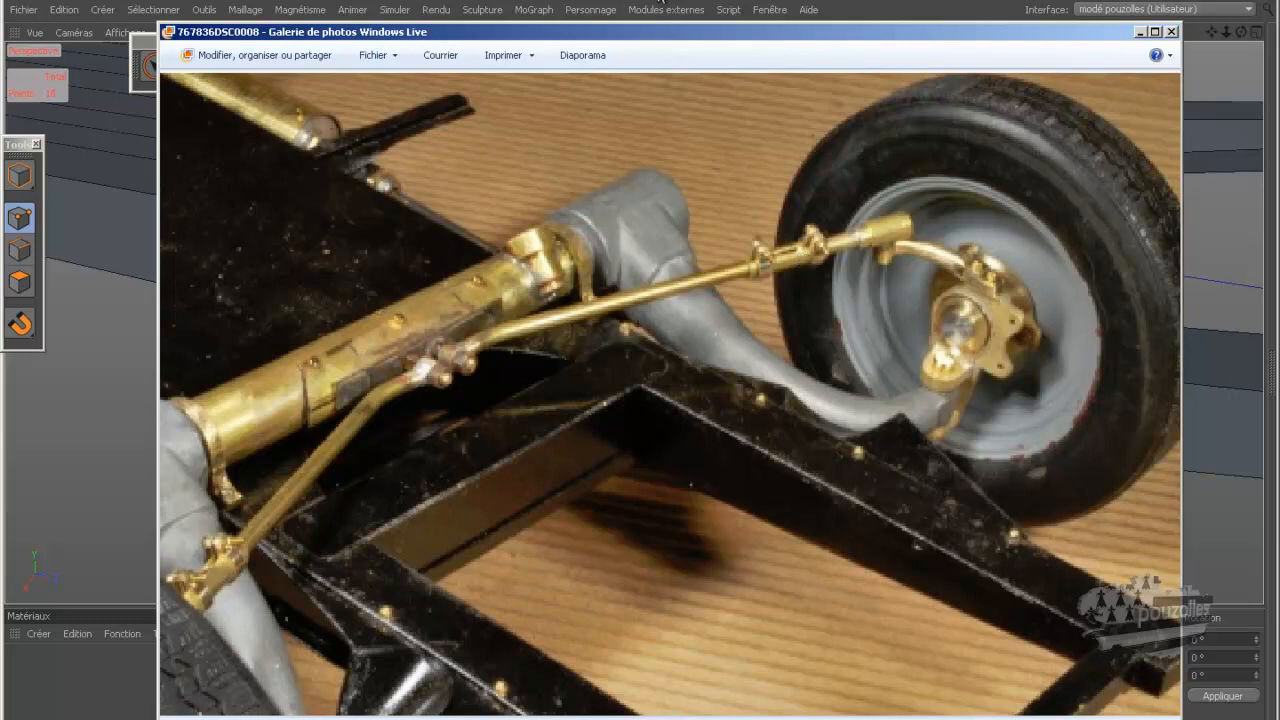
pyautogui.click(660, 2)
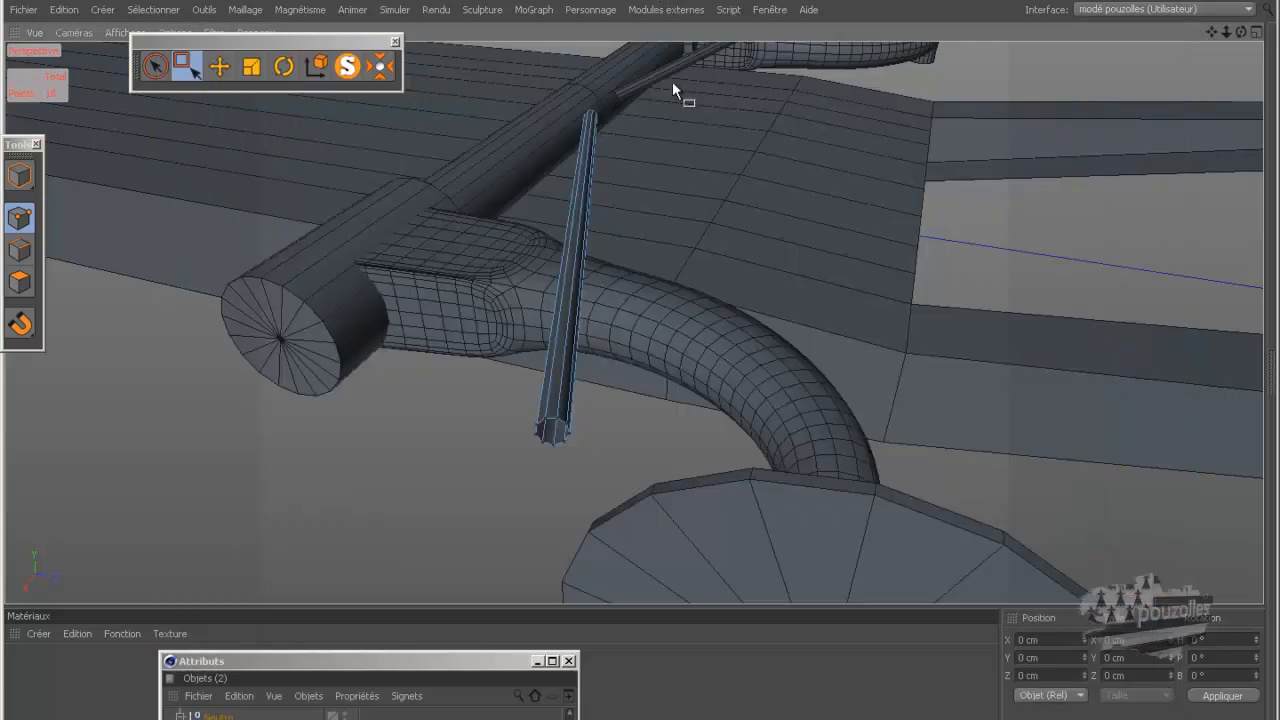
# Show the top view full size and place the floating object manager beside the suspension model.
pyautogui.middleClick(669, 227)
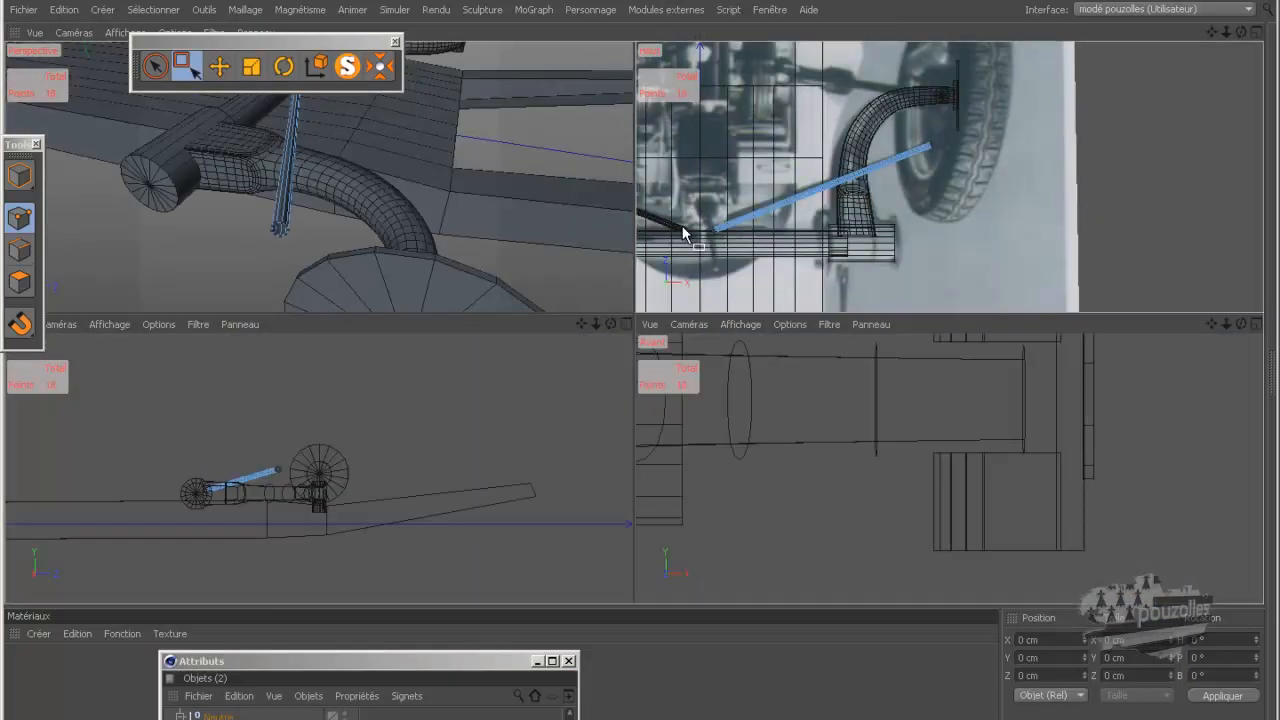
pyautogui.middleClick(682, 225)
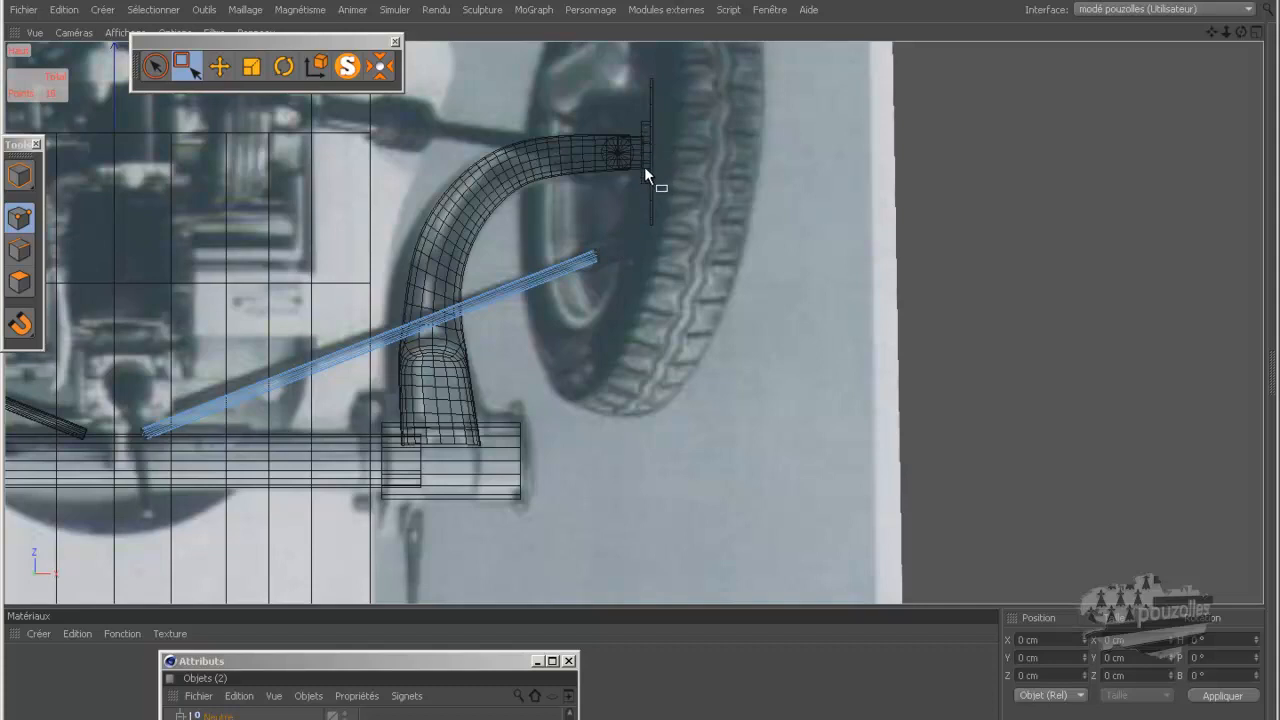
pyautogui.moveTo(413, 664); pyautogui.dragTo(1044, 159)
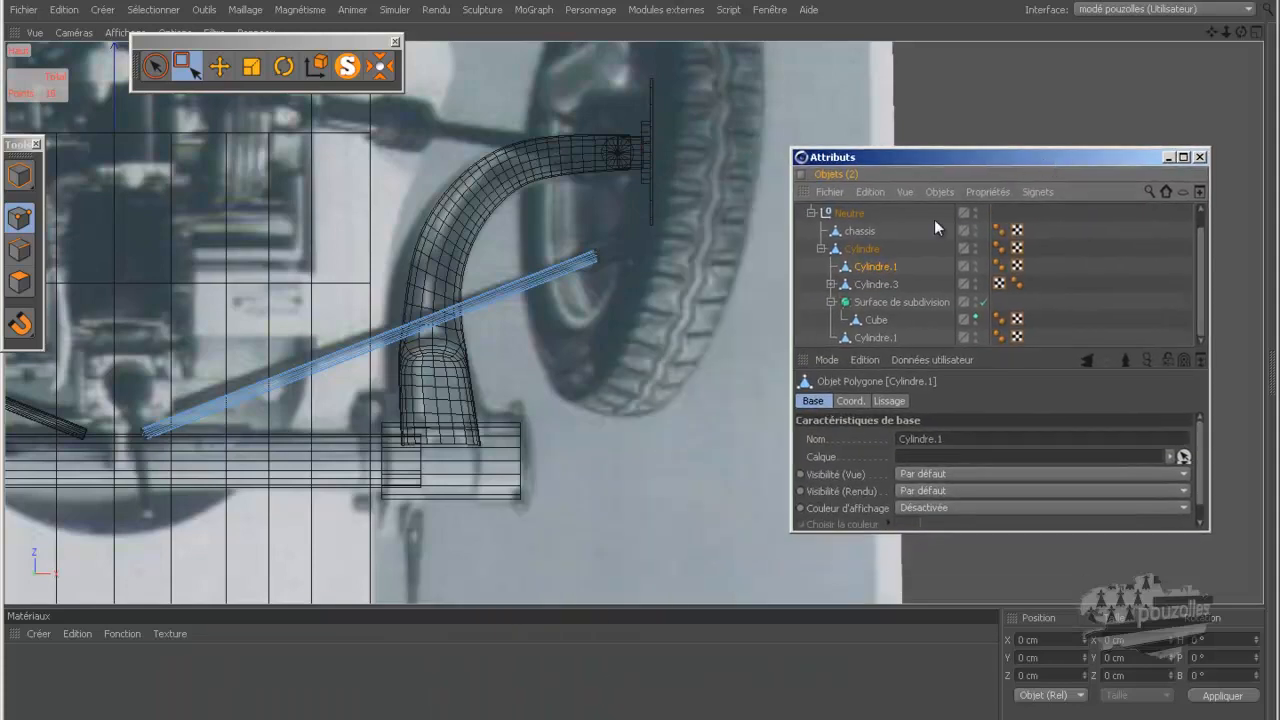
# In the top view, thicken the small hub cylinder Cylindre.2, nested under Cylindre.3, to about 3.39 cm along its axis.
pyautogui.click(19, 177)
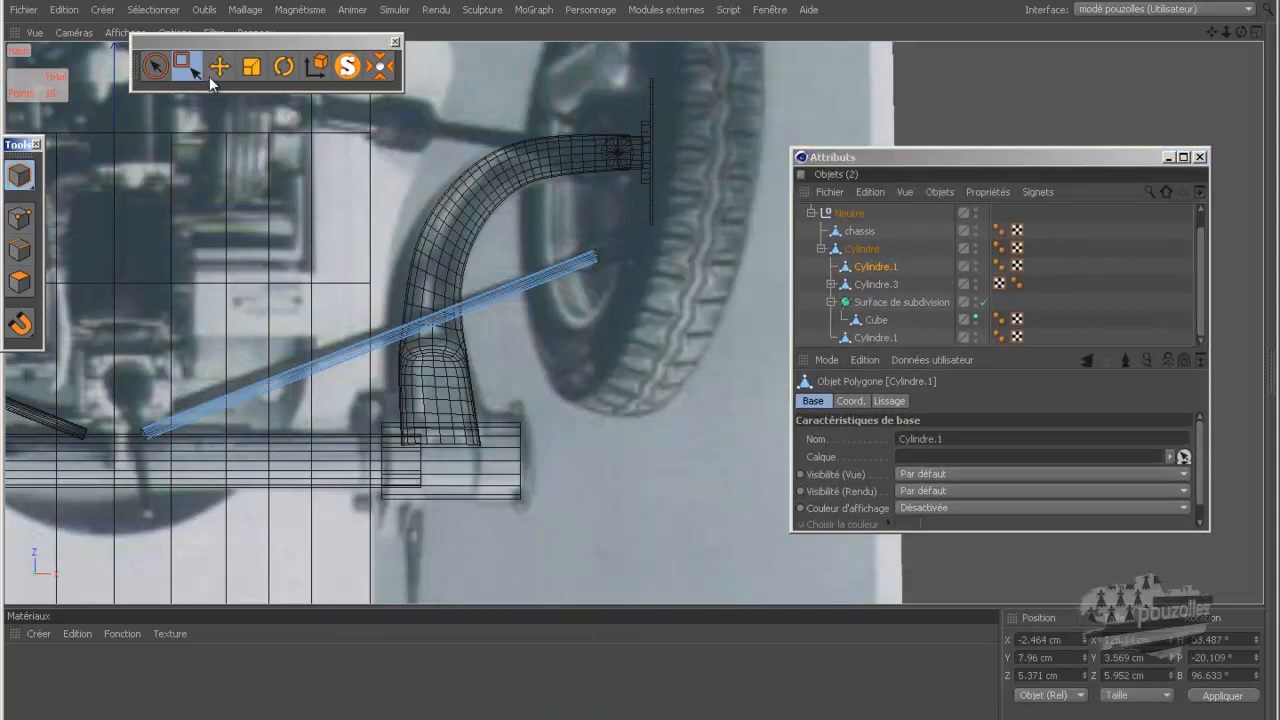
pyautogui.click(219, 66)
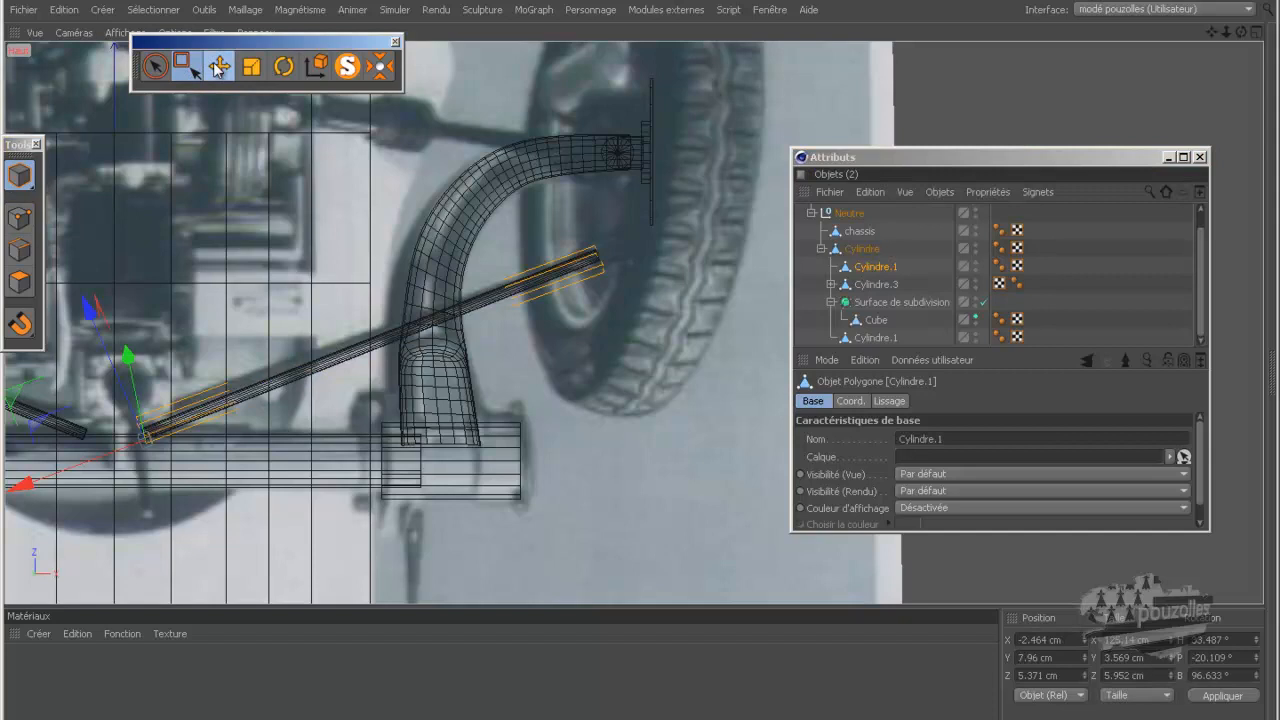
pyautogui.click(643, 152)
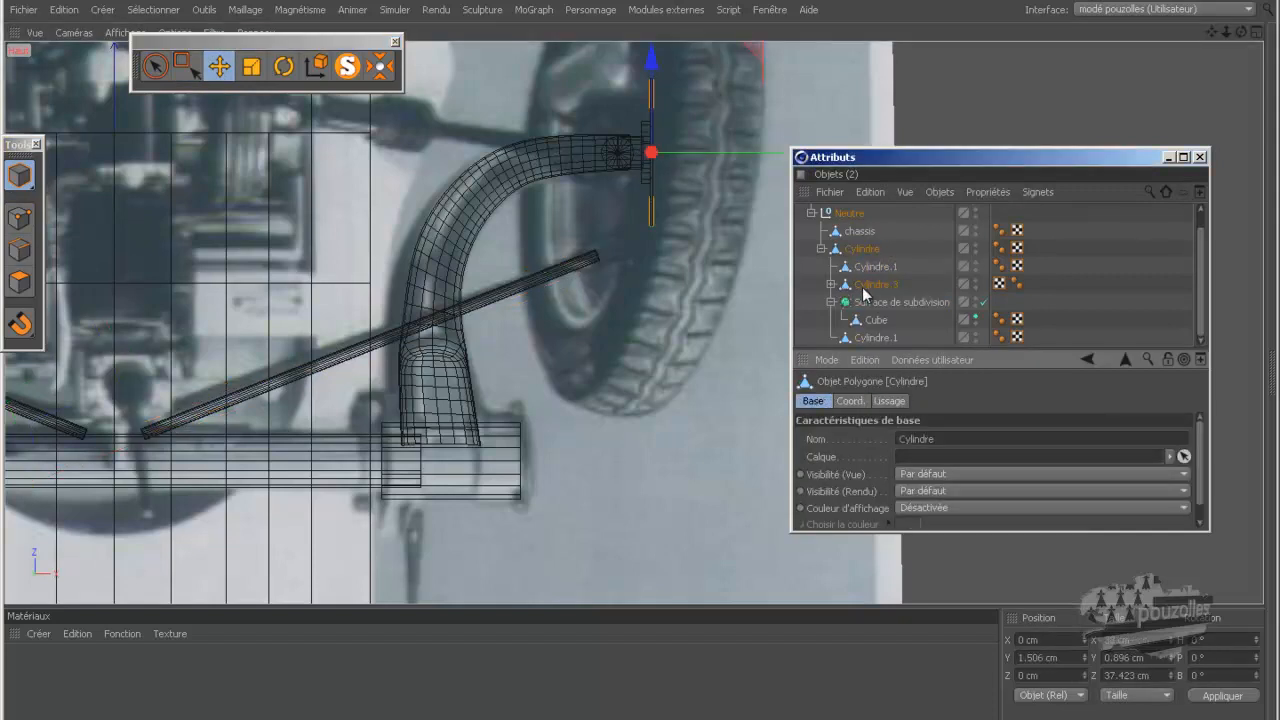
pyautogui.click(831, 285)
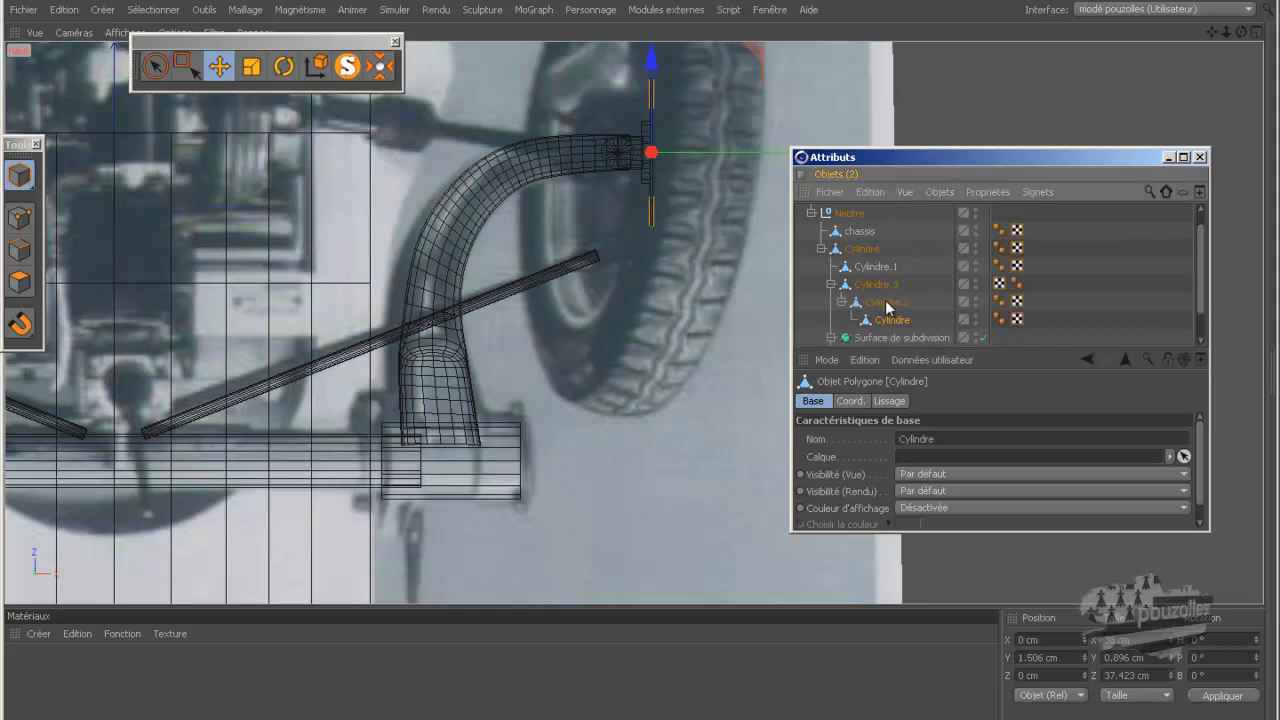
pyautogui.click(886, 302)
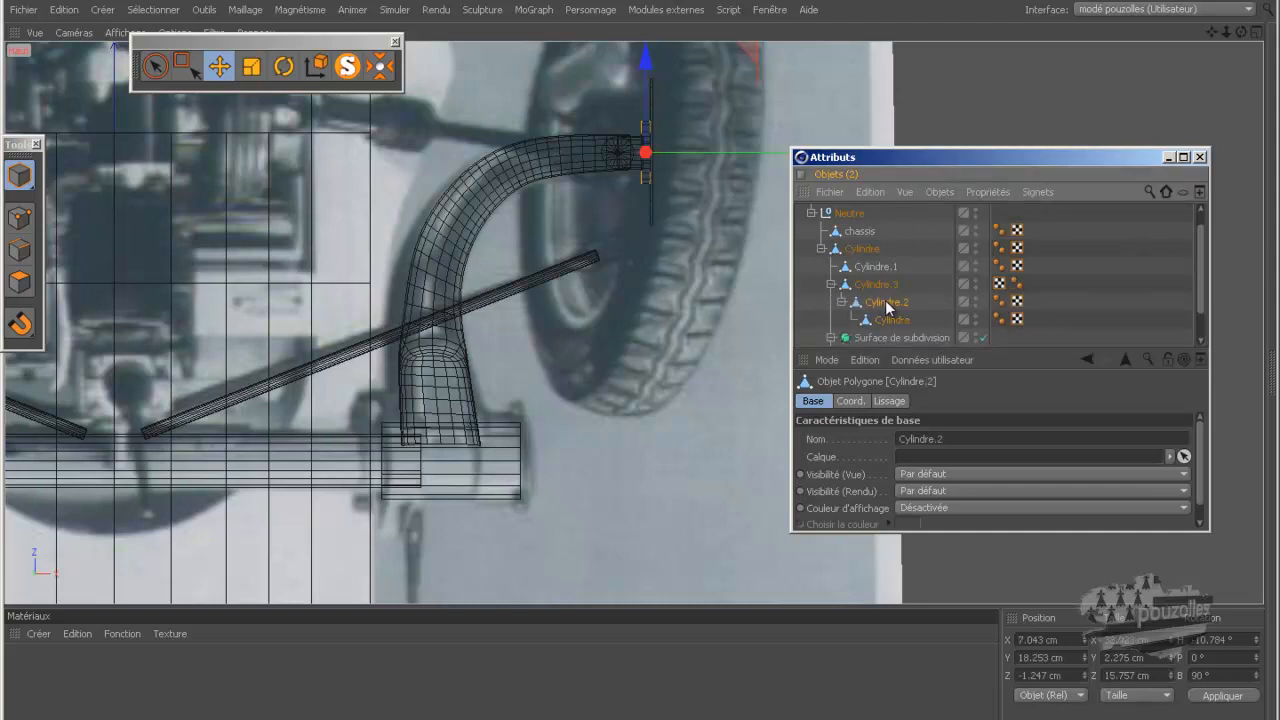
pyautogui.click(884, 321)
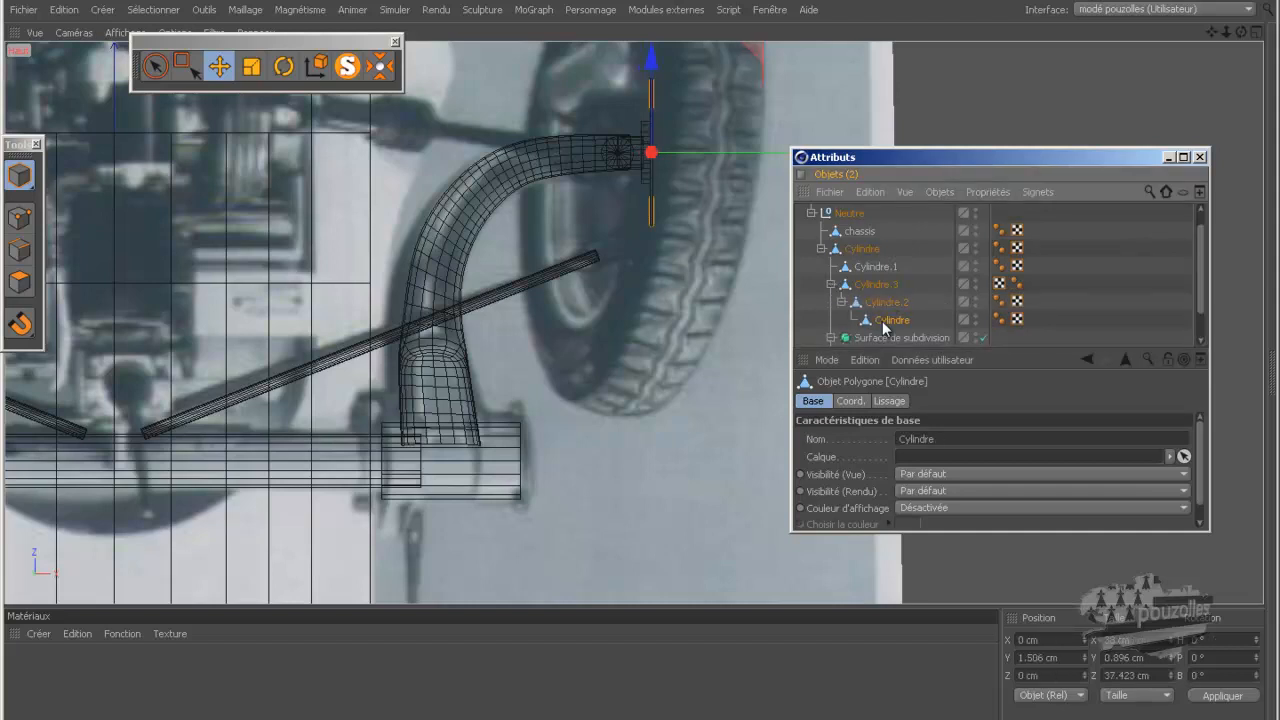
pyautogui.click(885, 302)
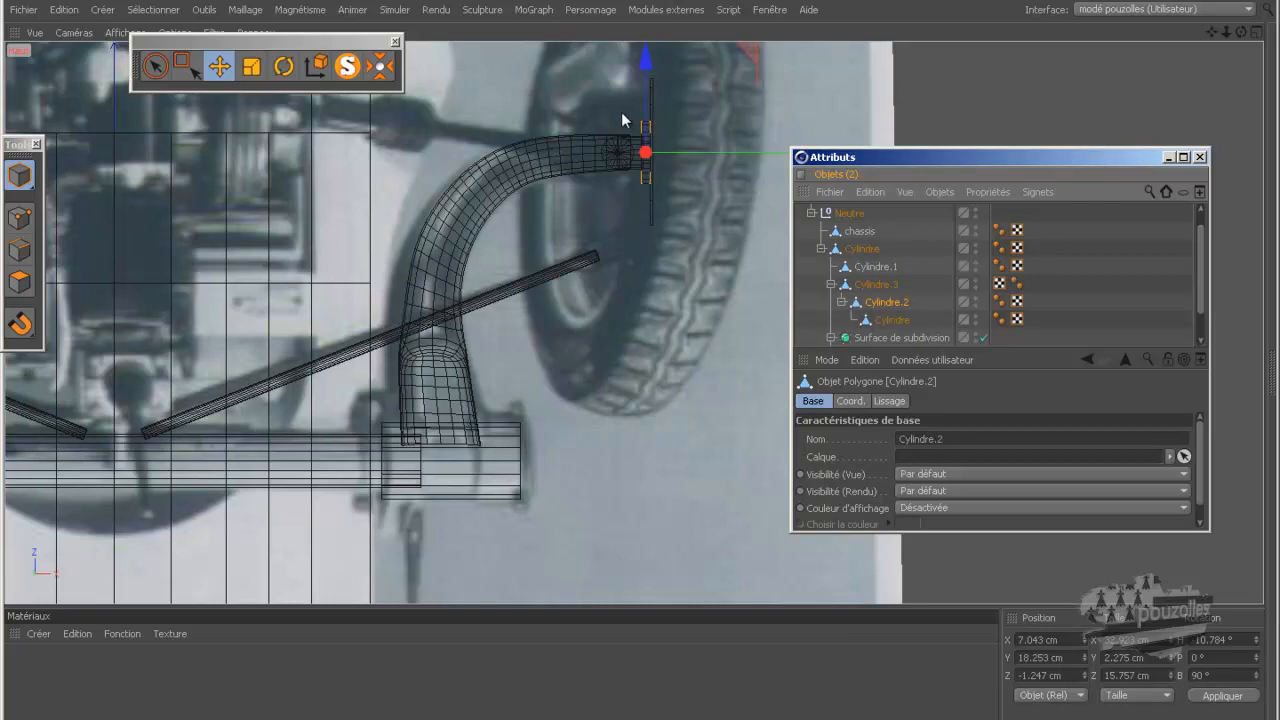
pyautogui.scroll(2, 669, 120)
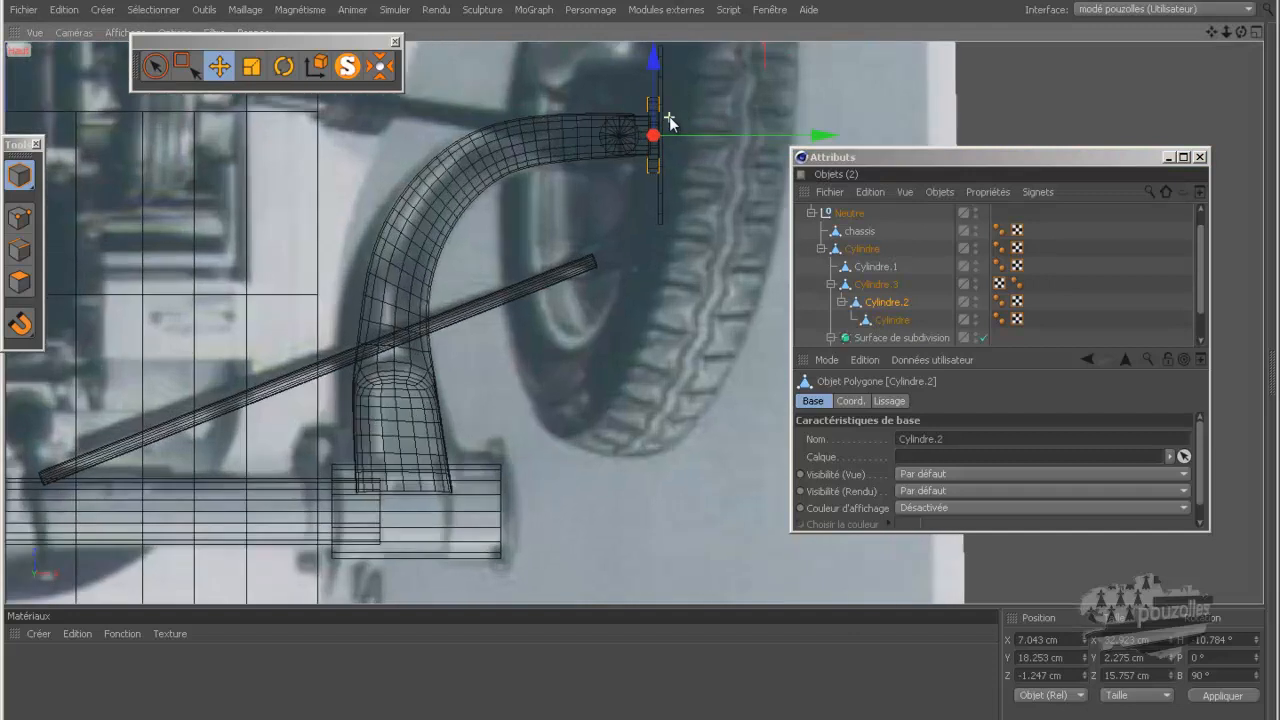
pyautogui.scroll(1, 669, 120)
pyautogui.moveTo(1211, 32); pyautogui.dragTo(1194, 141)
pyautogui.scroll(3, 661, 243)
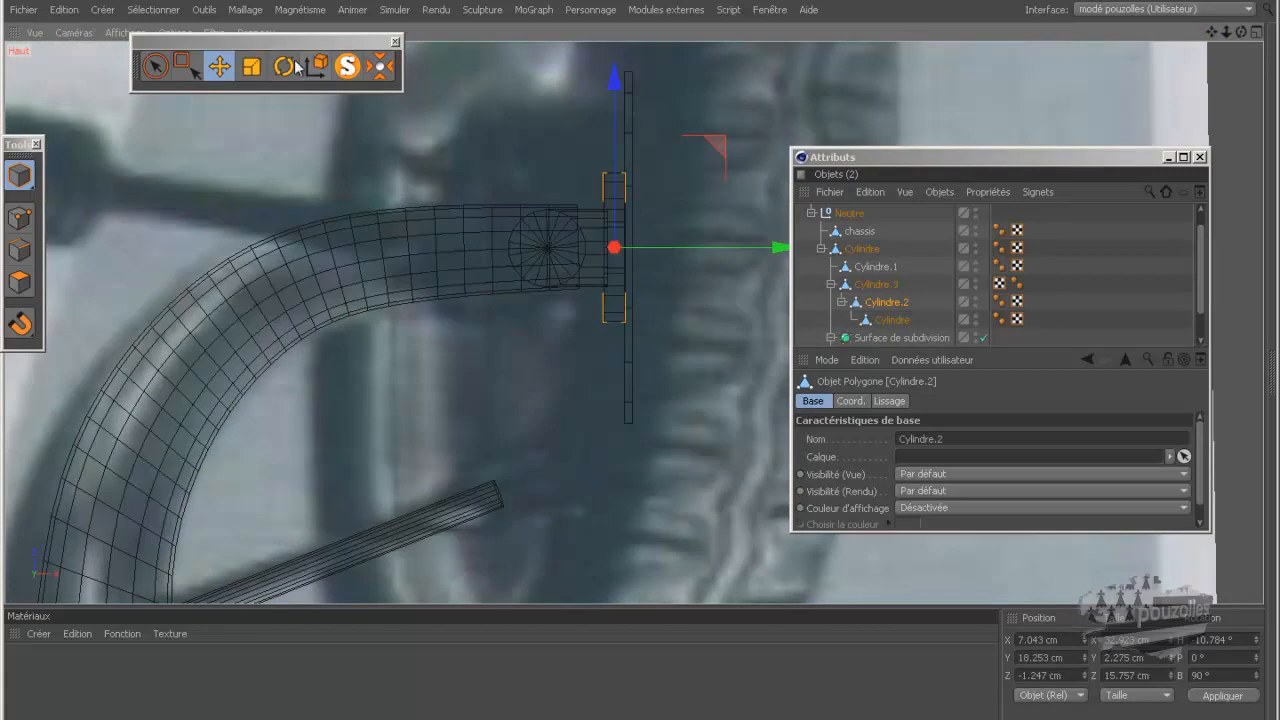
pyautogui.click(251, 66)
pyautogui.moveTo(725, 246); pyautogui.dragTo(780, 258)
# In the perspective view, thicken the small hub cylinder Cylindre.2 along its axis to about 4.28 cm.
pyautogui.middleClick(418, 233)
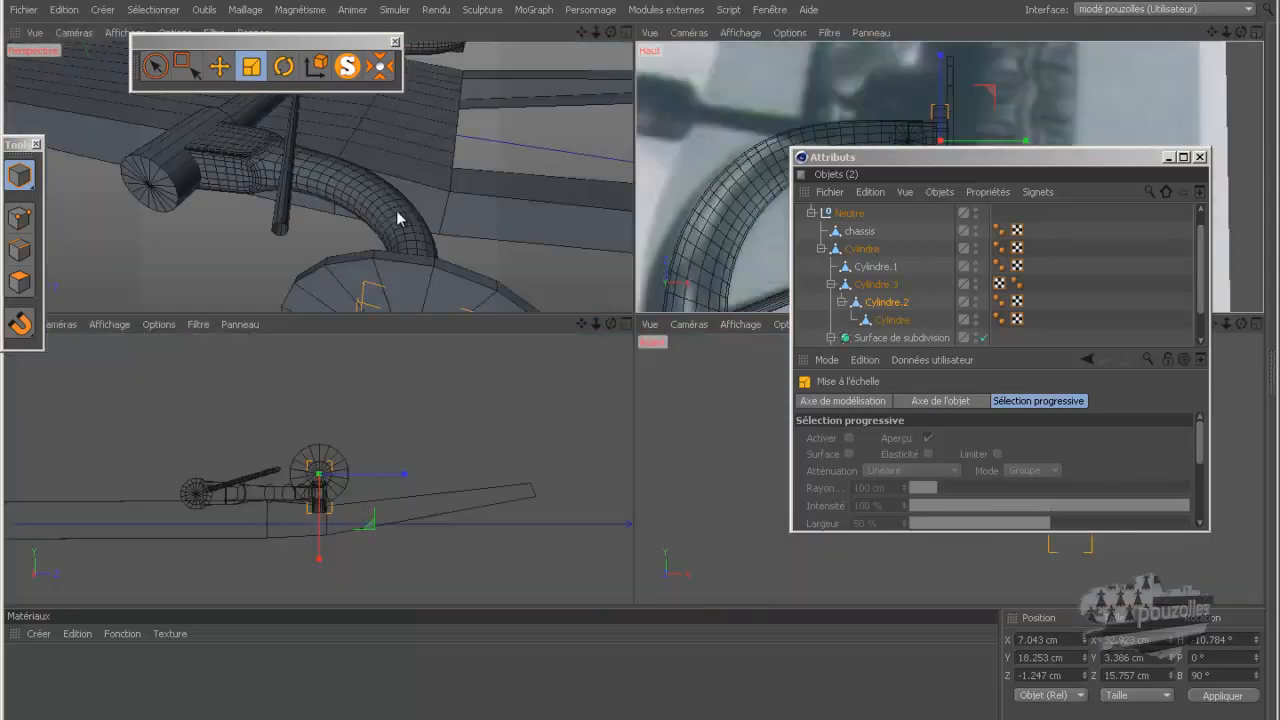
pyautogui.middleClick(395, 207)
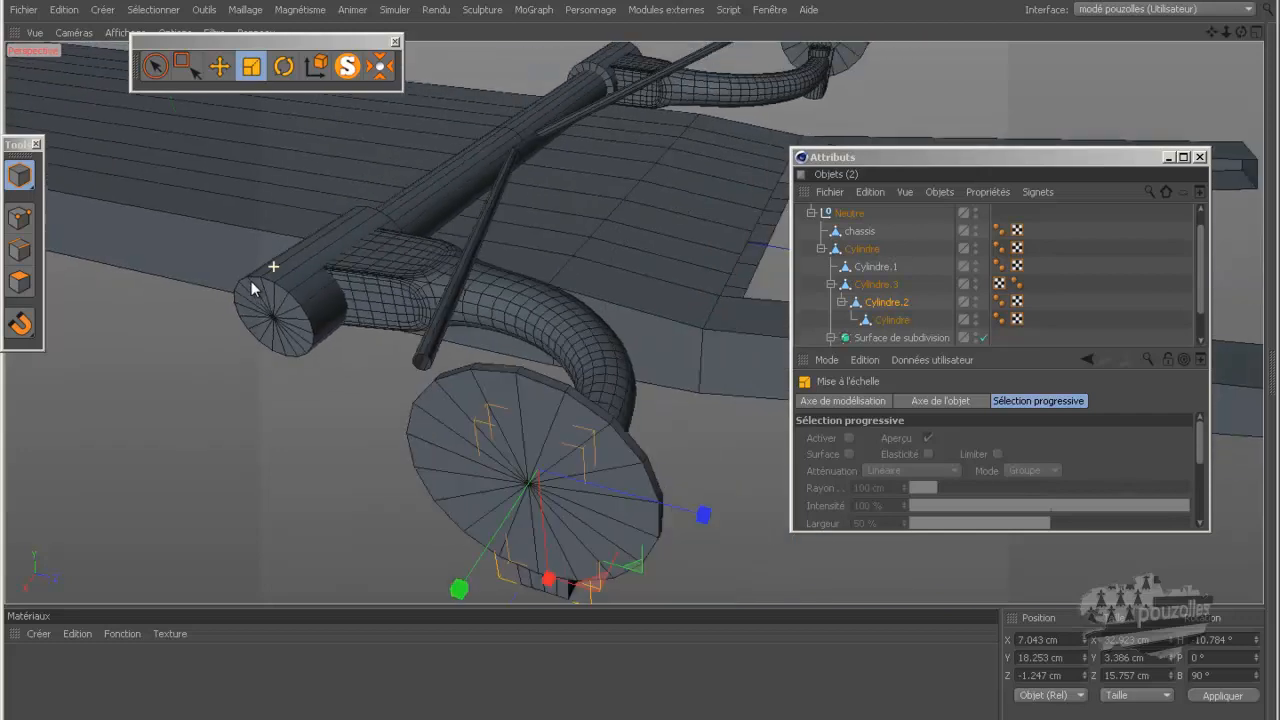
pyautogui.scroll(-4, 252, 284)
pyautogui.moveTo(1241, 33); pyautogui.dragTo(612, 358)
pyautogui.moveTo(1210, 34); pyautogui.dragTo(593, 353)
pyautogui.moveTo(1241, 33); pyautogui.dragTo(640, 366)
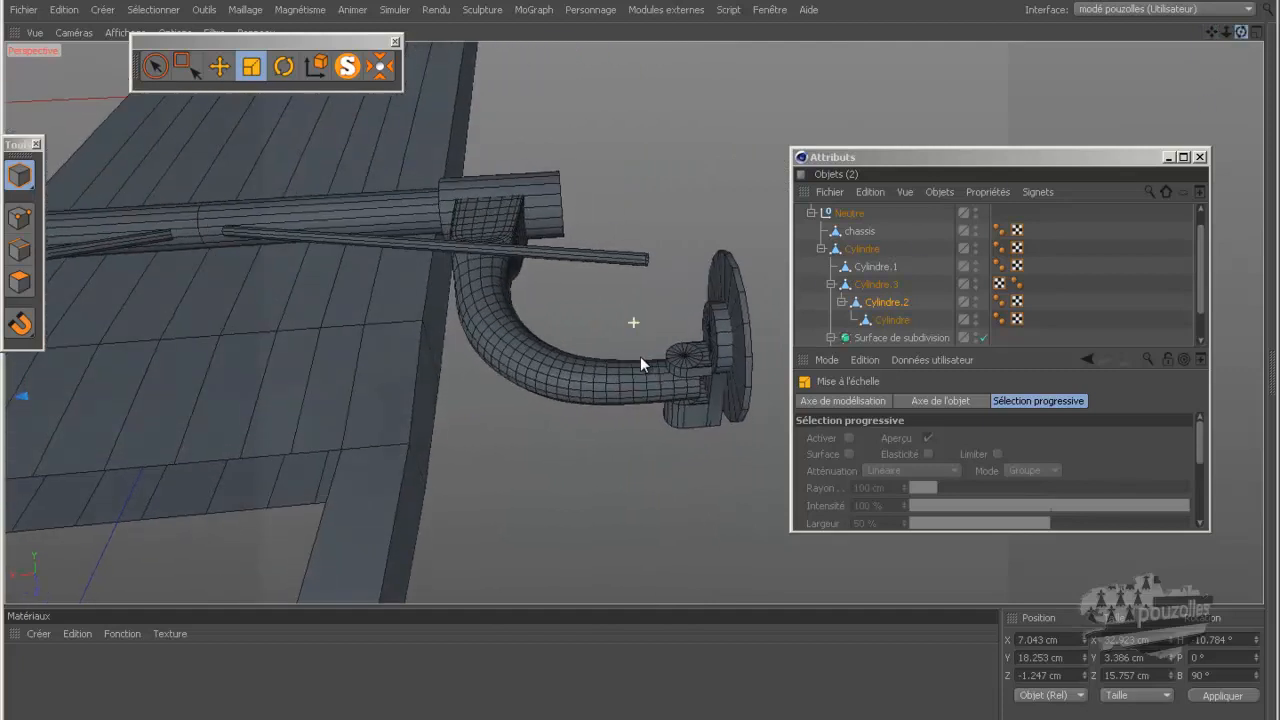
pyautogui.moveTo(1241, 33); pyautogui.dragTo(750, 343)
pyautogui.scroll(4, 143, 354)
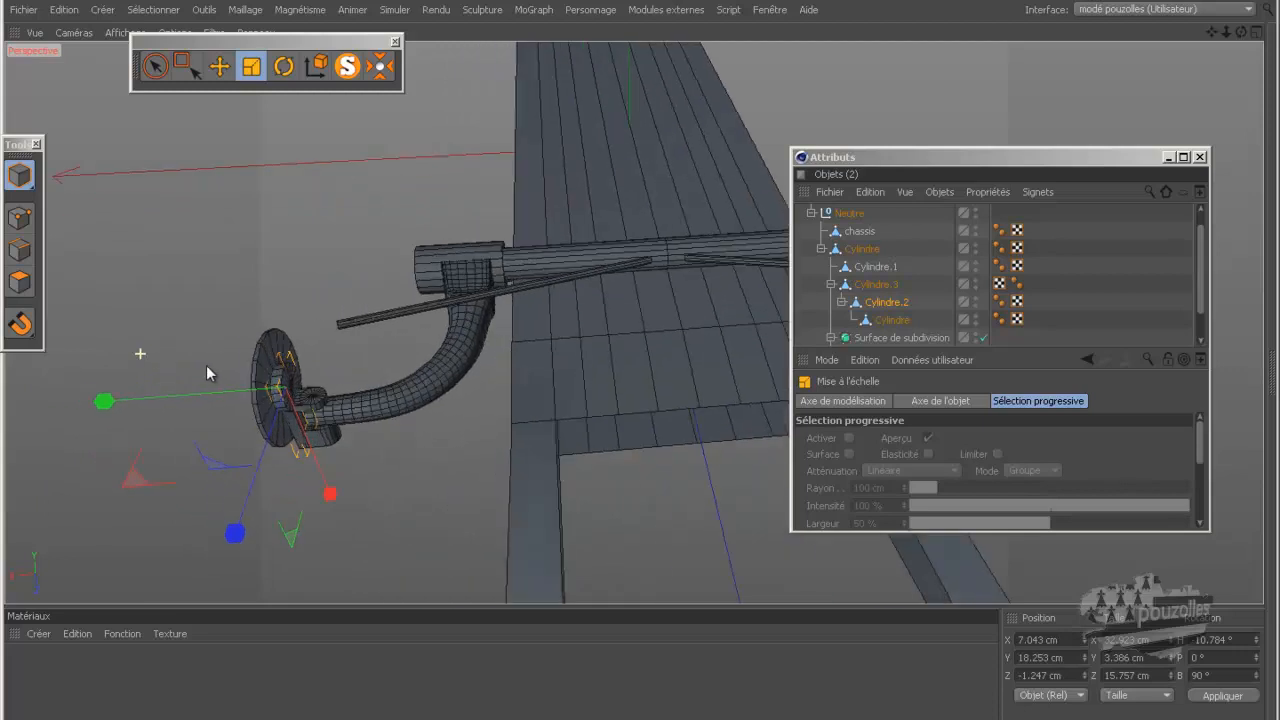
pyautogui.scroll(3, 208, 366)
pyautogui.scroll(3, 270, 432)
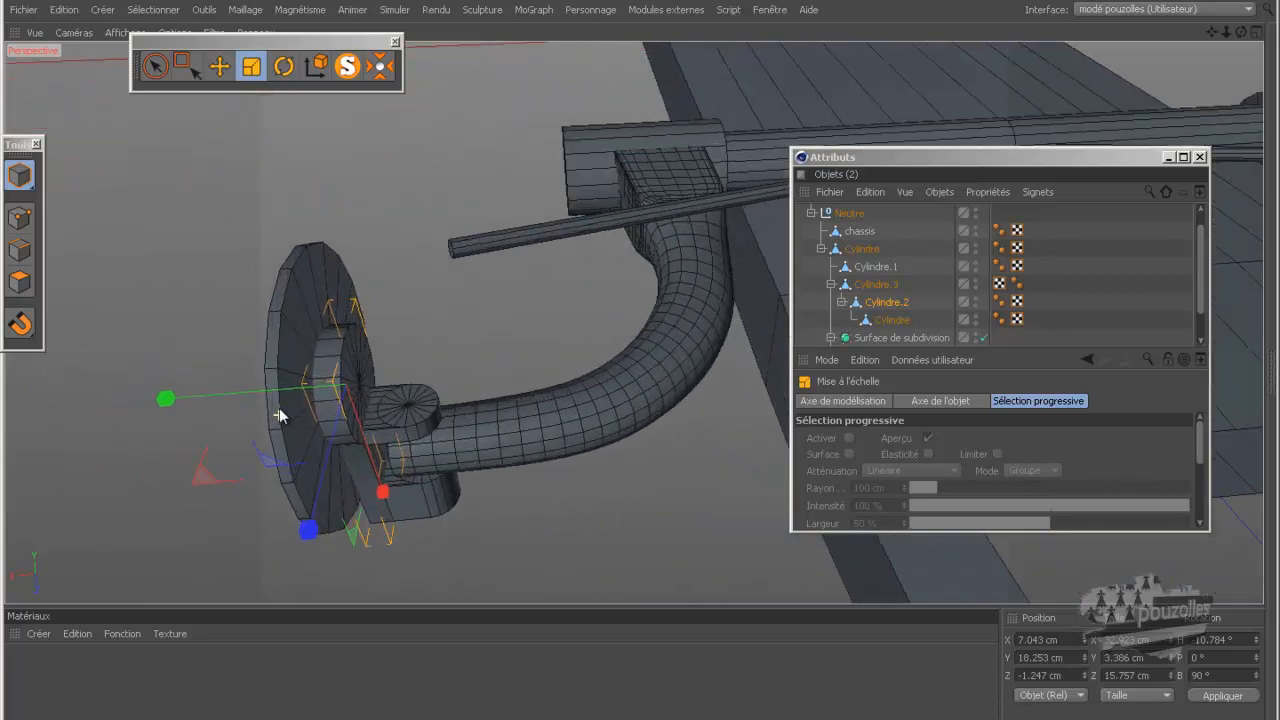
pyautogui.scroll(2, 280, 417)
pyautogui.moveTo(189, 389); pyautogui.dragTo(130, 396)
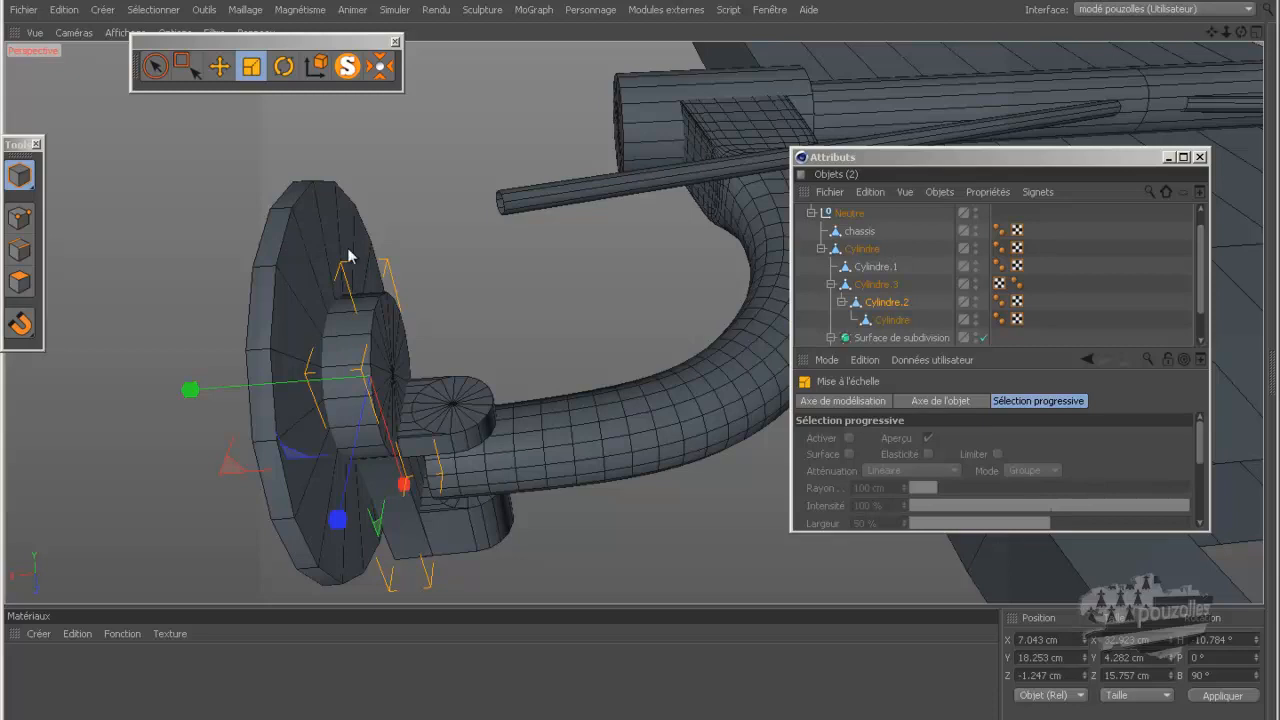
# Thin the large wheel disc to about 1.1 cm and shift its parent Cylindre.2 outward to about X 7.77 cm, Z -1.39 cm.
pyautogui.click(282, 363)
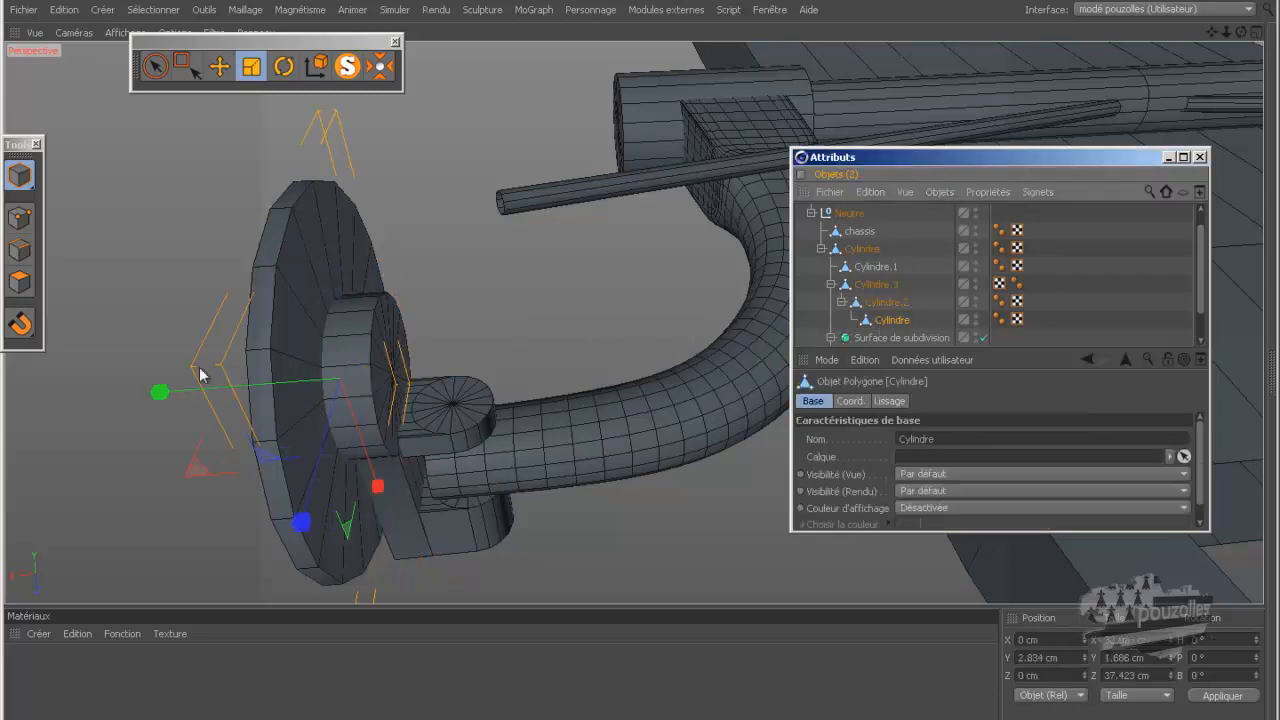
pyautogui.moveTo(160, 393); pyautogui.dragTo(226, 414)
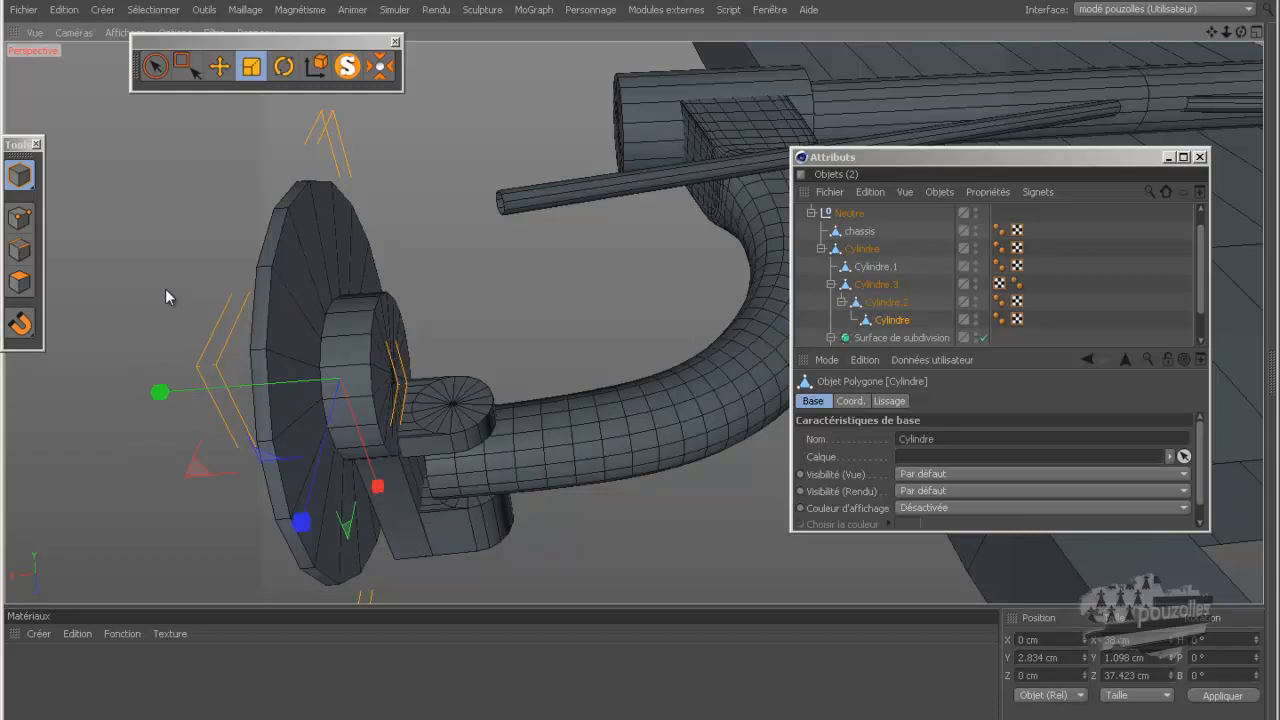
pyautogui.click(880, 302)
pyautogui.click(219, 66)
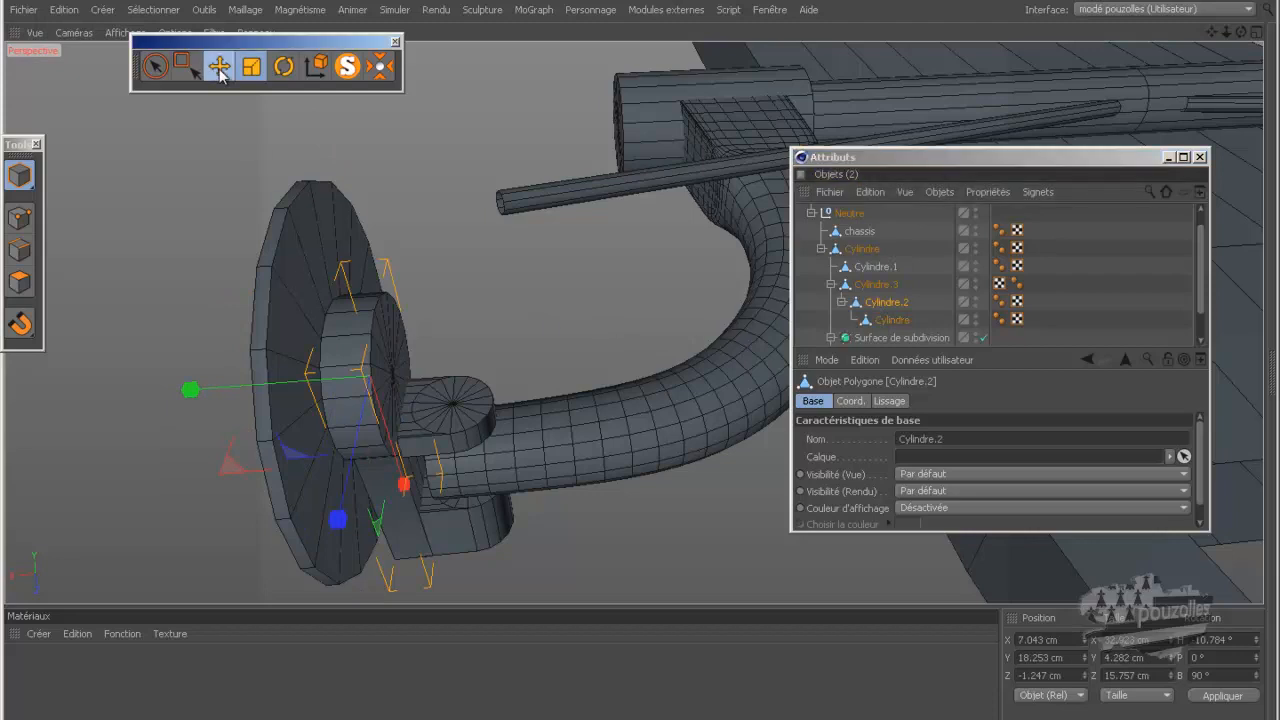
pyautogui.moveTo(188, 391); pyautogui.dragTo(187, 398)
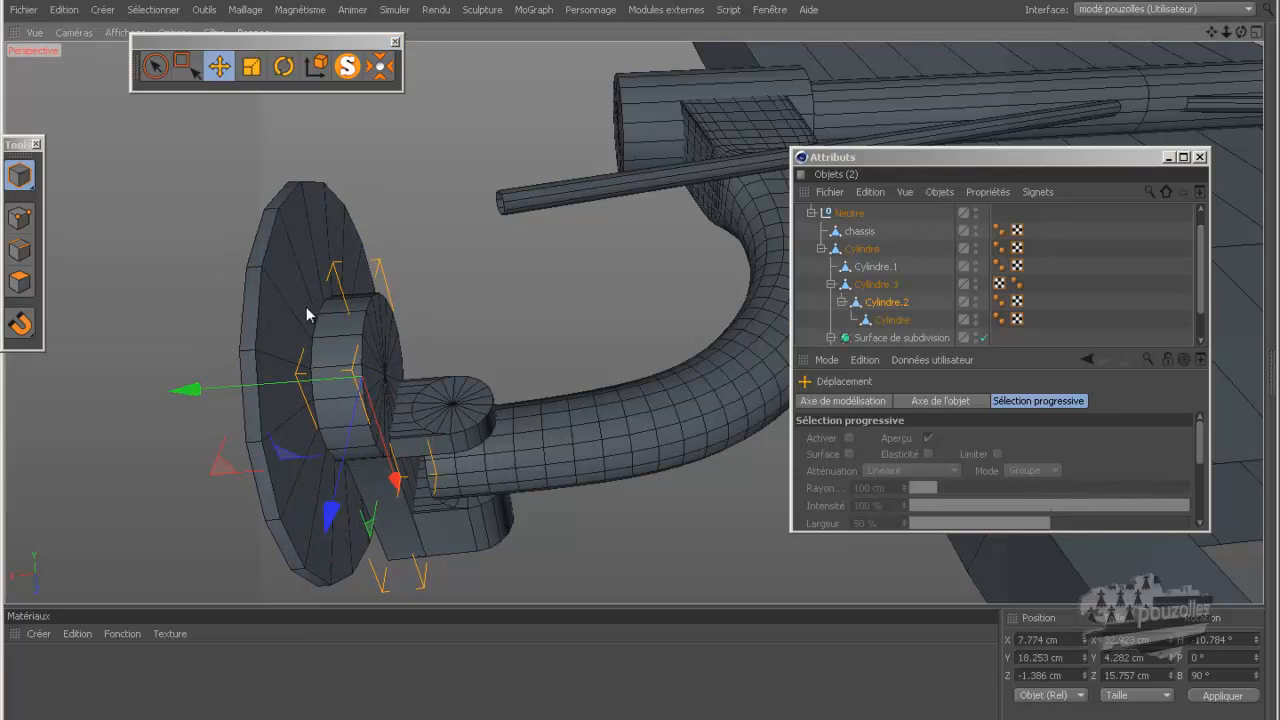
# In the top view, move the wheel-side end points of rod Cylindre.1 to about X -131.24 cm, Z 6.94 cm.
pyautogui.middleClick(479, 251)
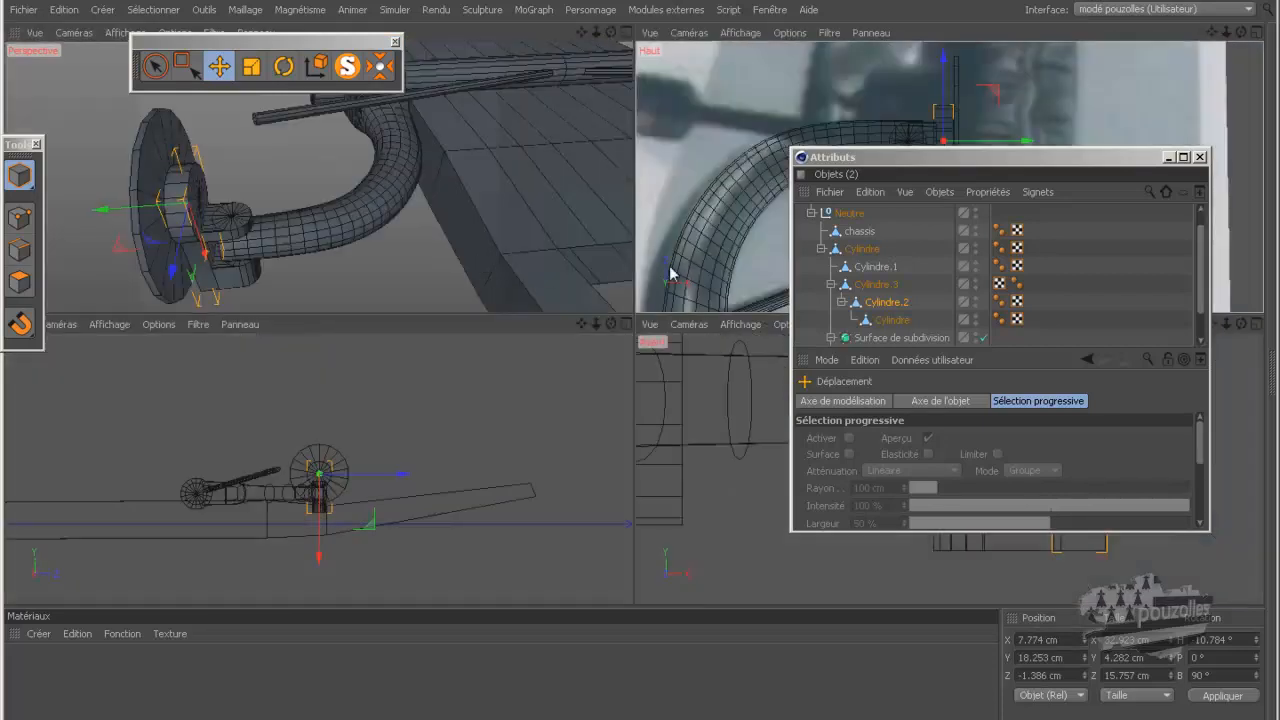
pyautogui.middleClick(642, 262)
pyautogui.scroll(-5, 557, 223)
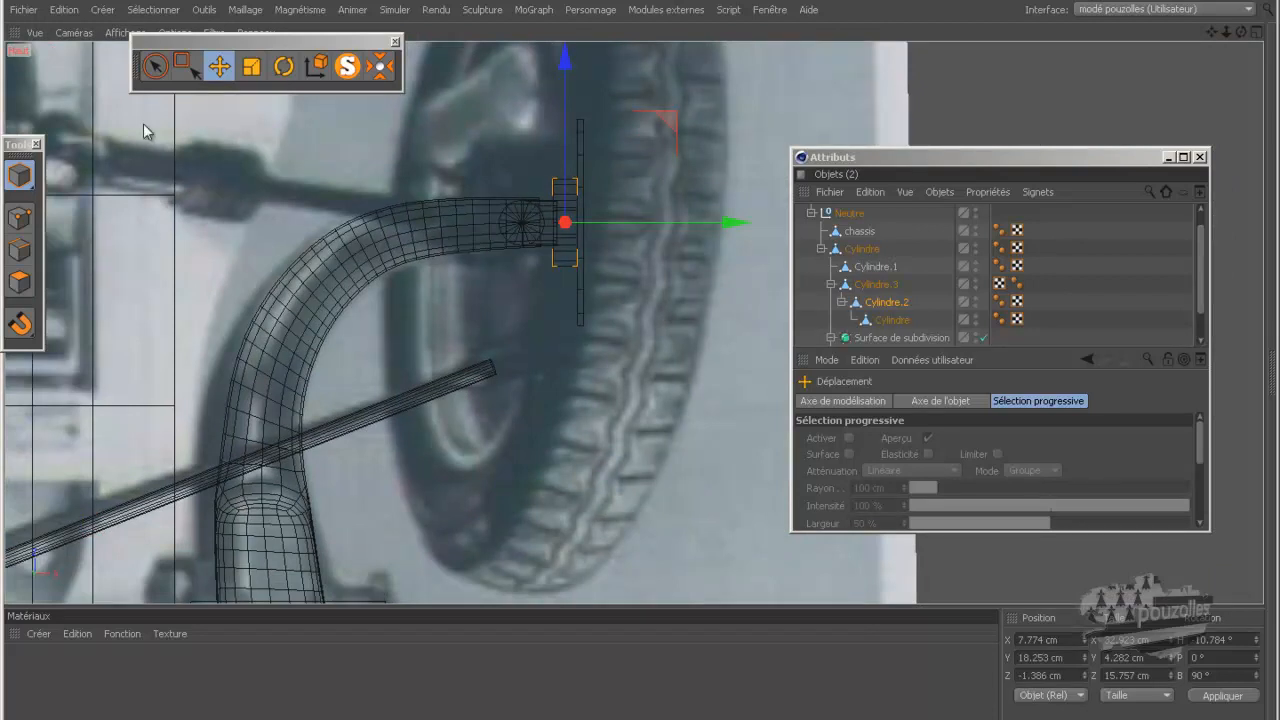
pyautogui.click(330, 431)
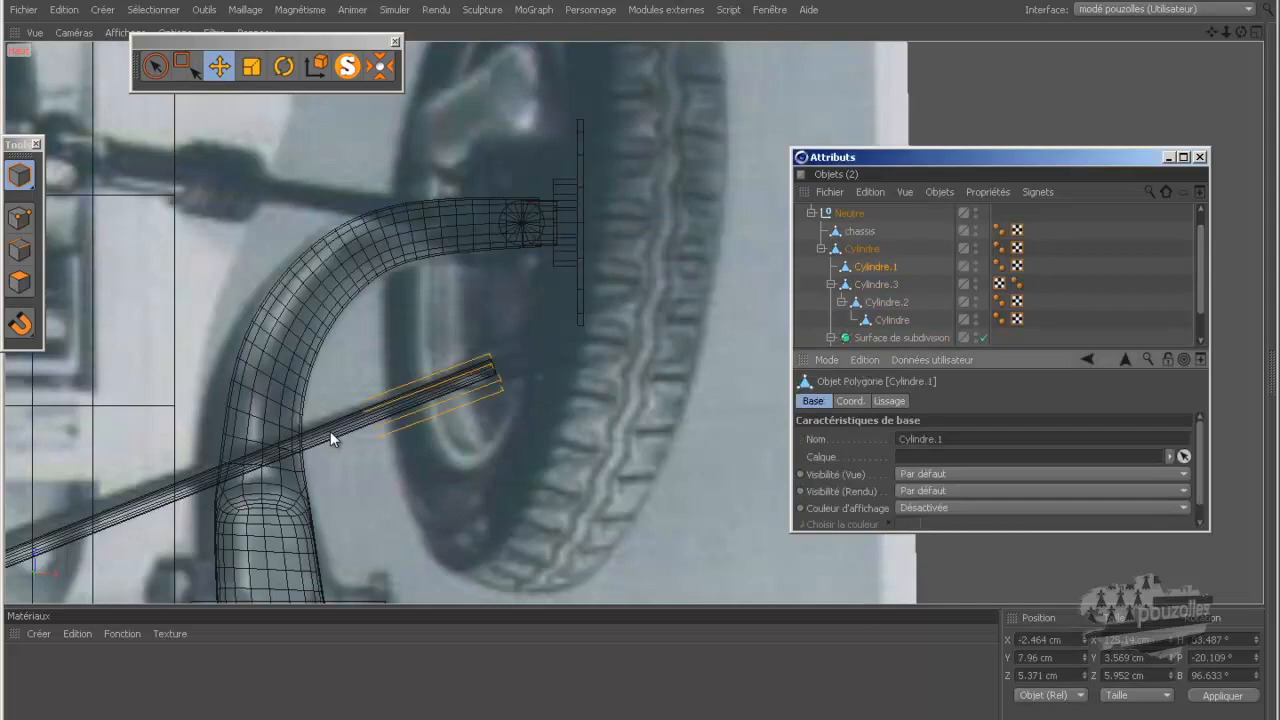
pyautogui.click(20, 217)
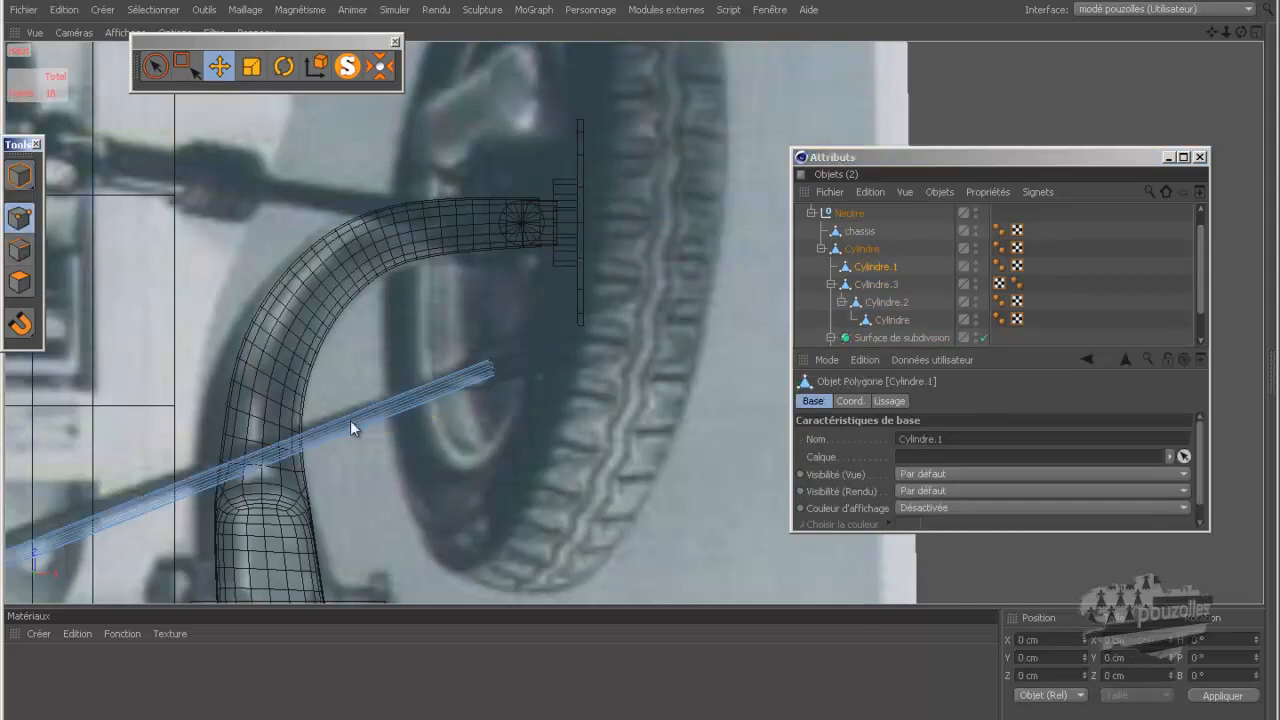
pyautogui.scroll(-2, 543, 461)
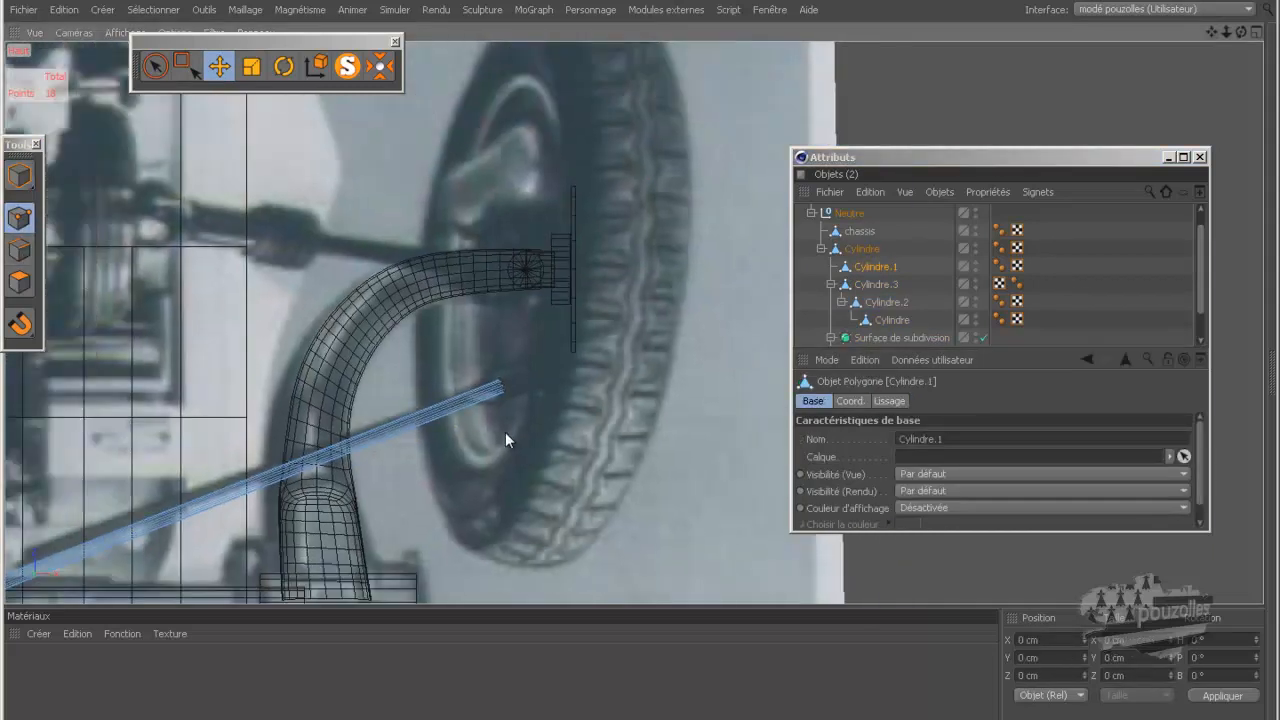
pyautogui.scroll(3, 508, 416)
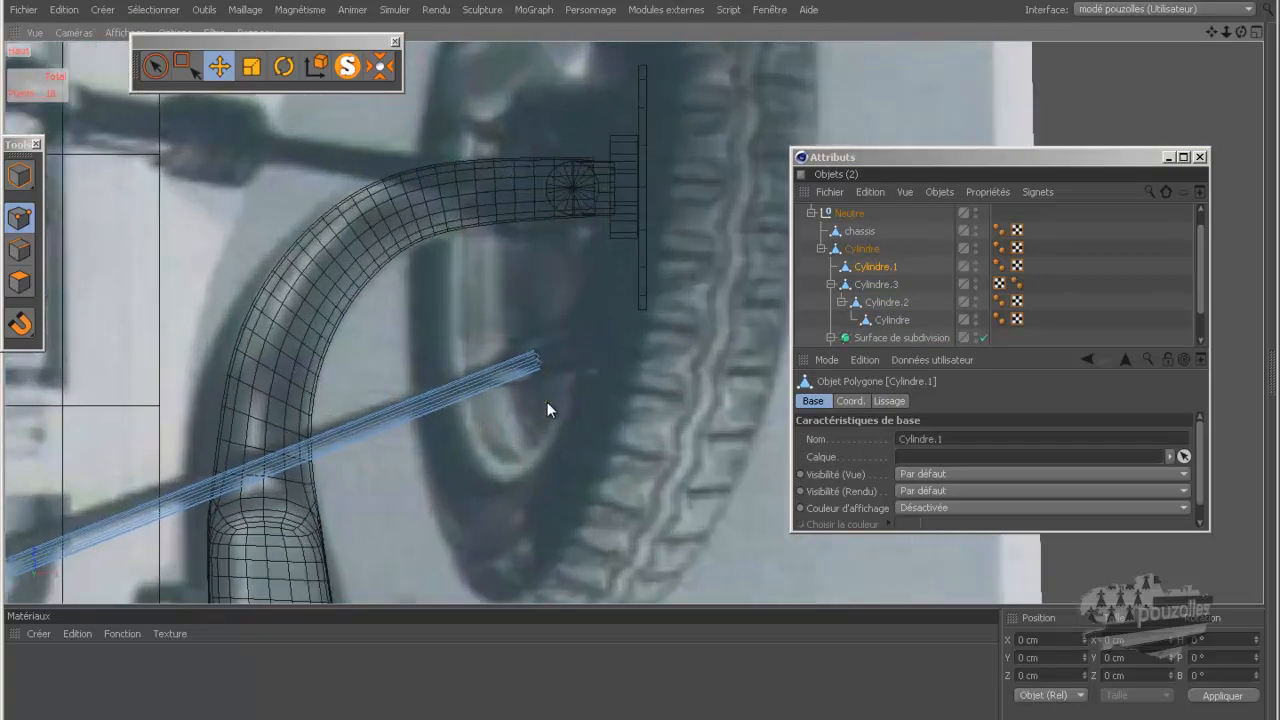
pyautogui.scroll(1, 547, 410)
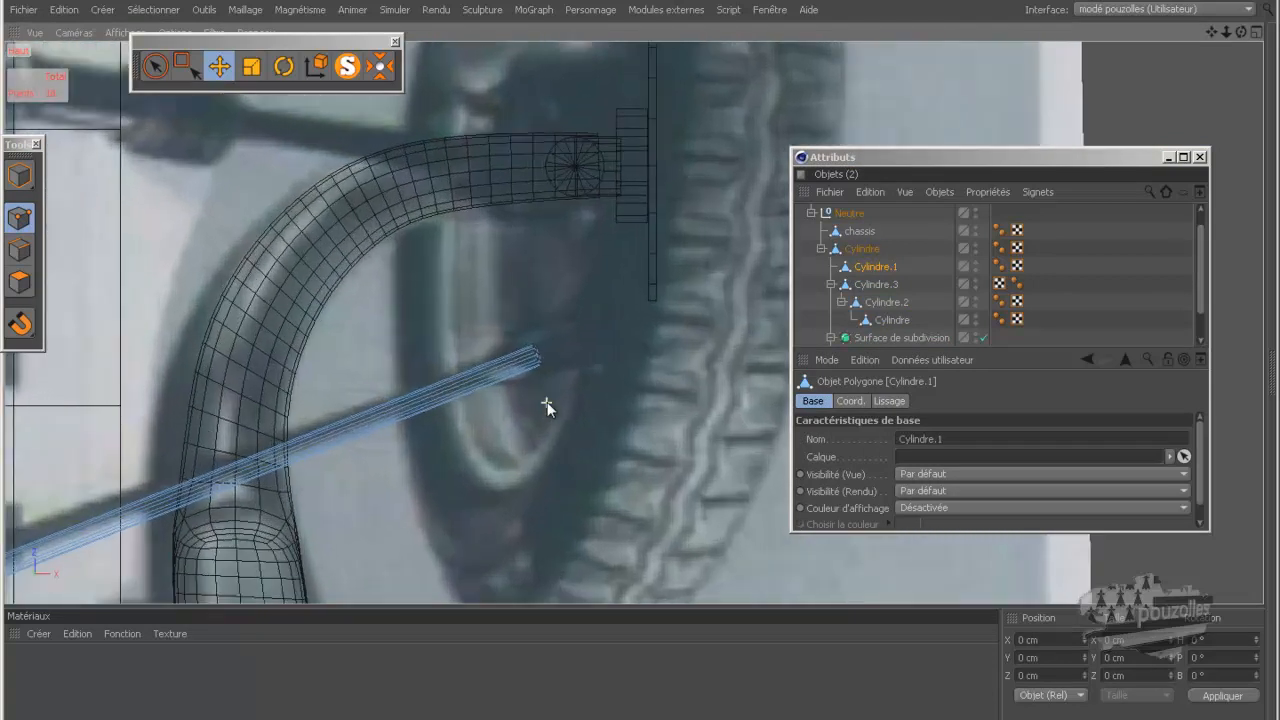
pyautogui.click(182, 65)
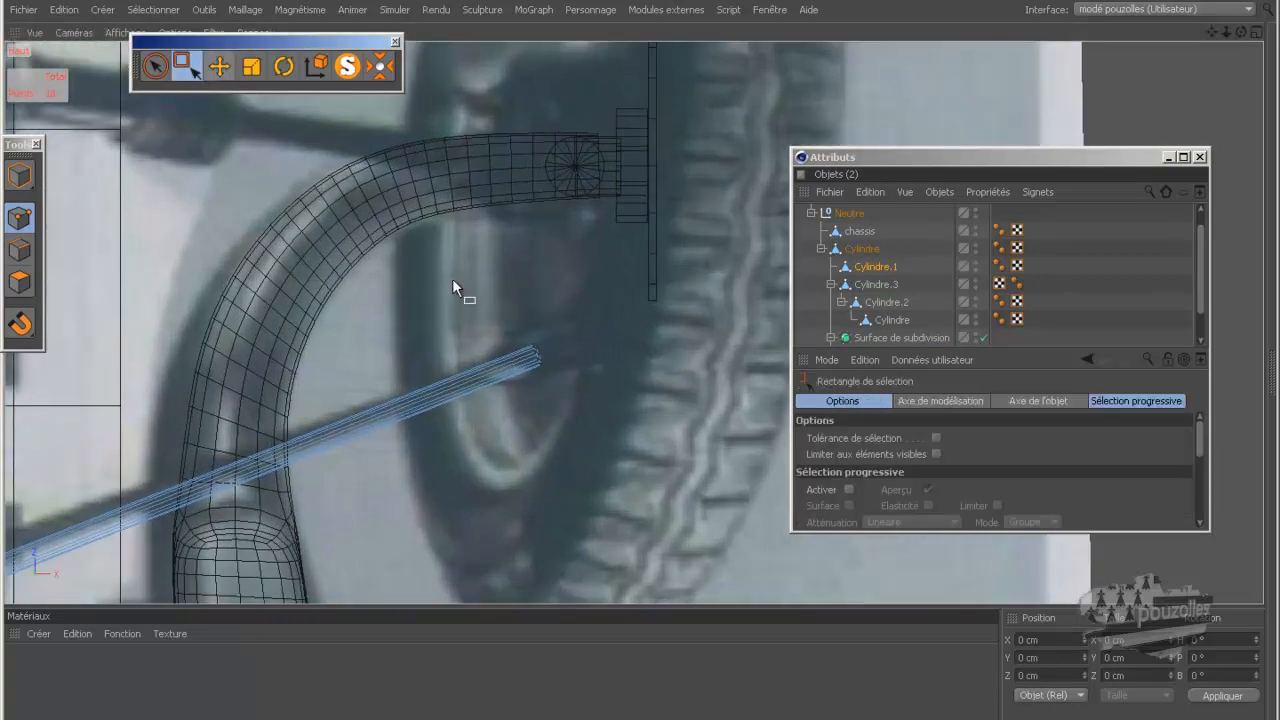
pyautogui.moveTo(588, 302); pyautogui.dragTo(500, 430)
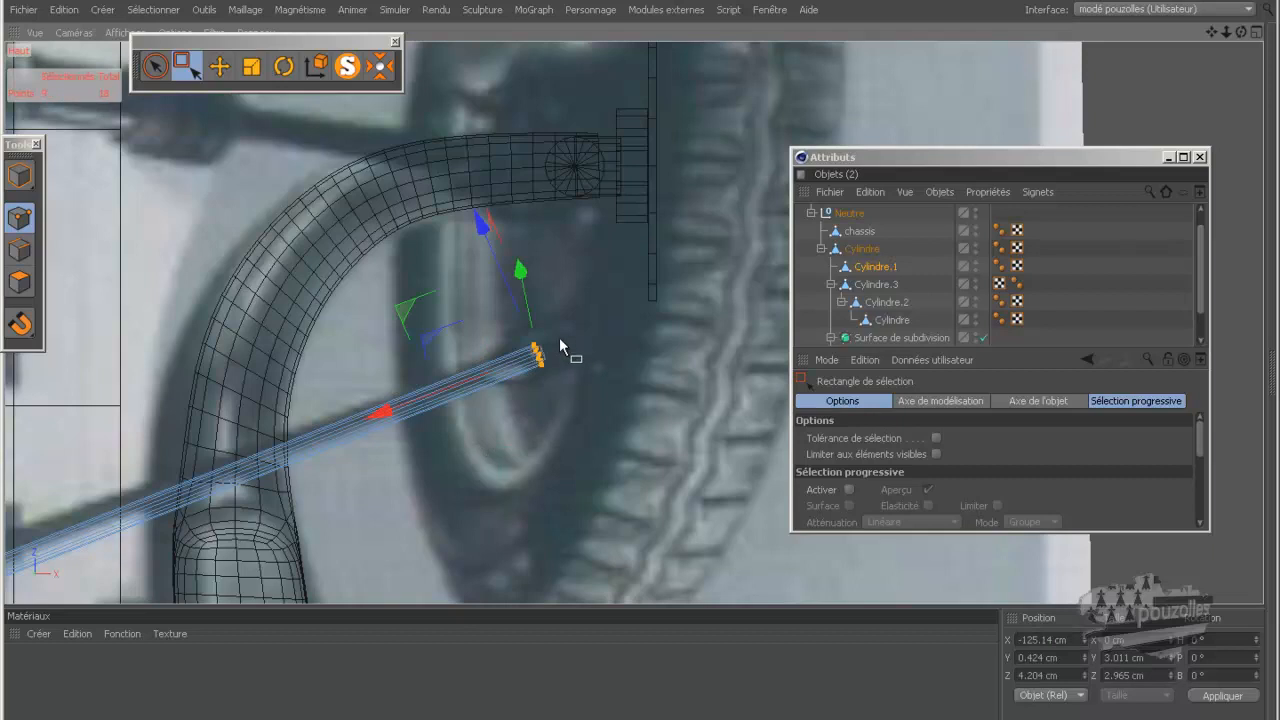
pyautogui.moveTo(392, 421); pyautogui.dragTo(428, 398)
pyautogui.moveTo(523, 200)
pyautogui.mouseDown()
pyautogui.moveTo(520, 215)
pyautogui.moveTo(514, 196)
pyautogui.mouseUp()
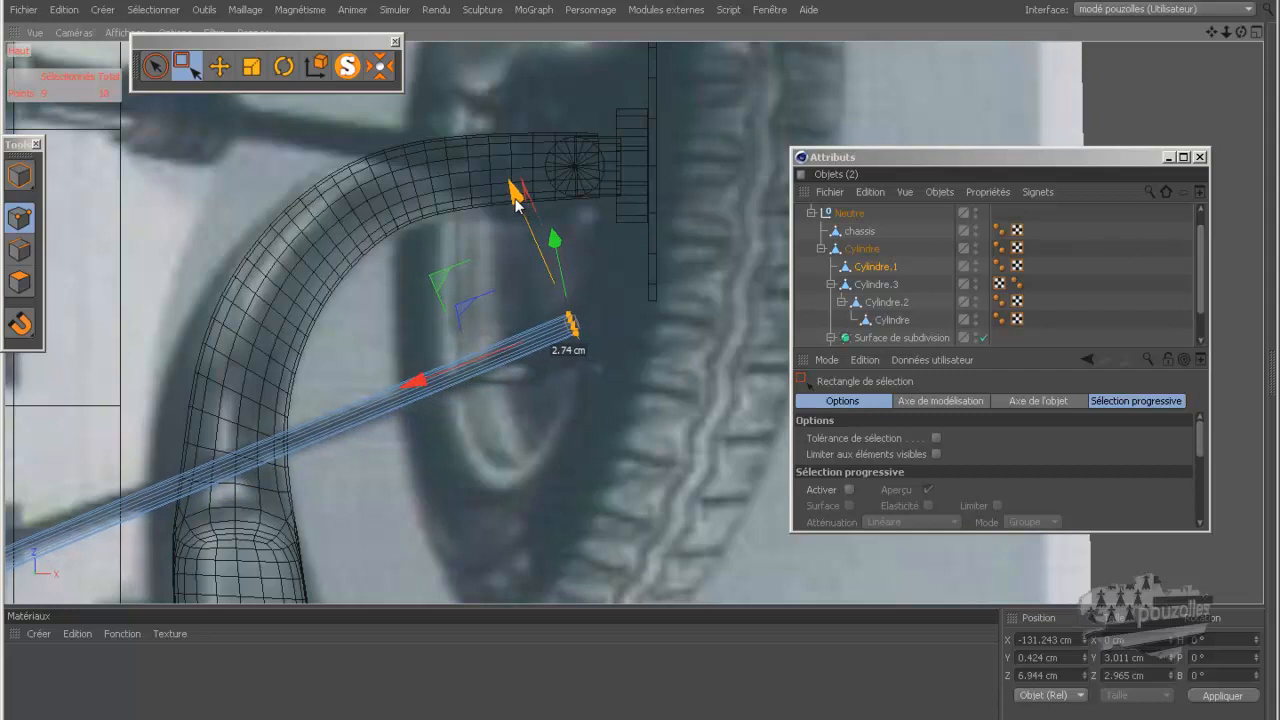
# Compare the extended rod Cylindre.1 with the chassis blueprint in the top view, then clear its point selection.
pyautogui.scroll(-6, 337, 277)
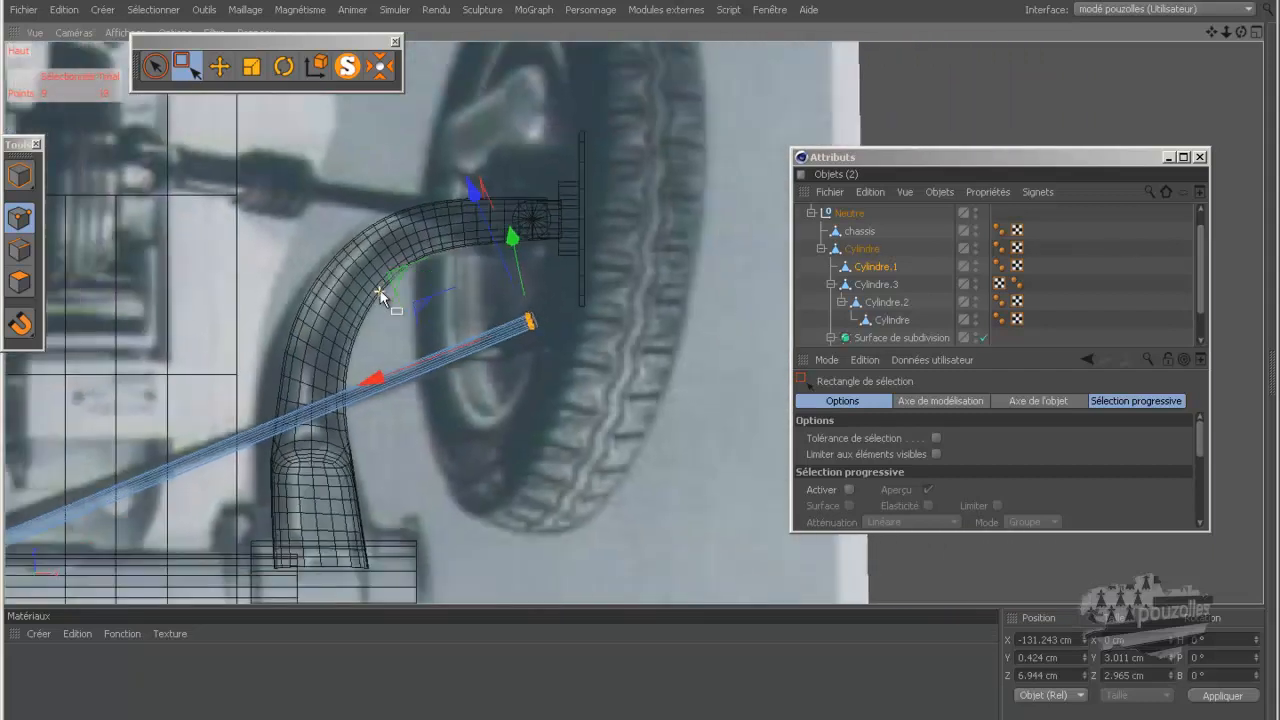
pyautogui.scroll(-6, 375, 297)
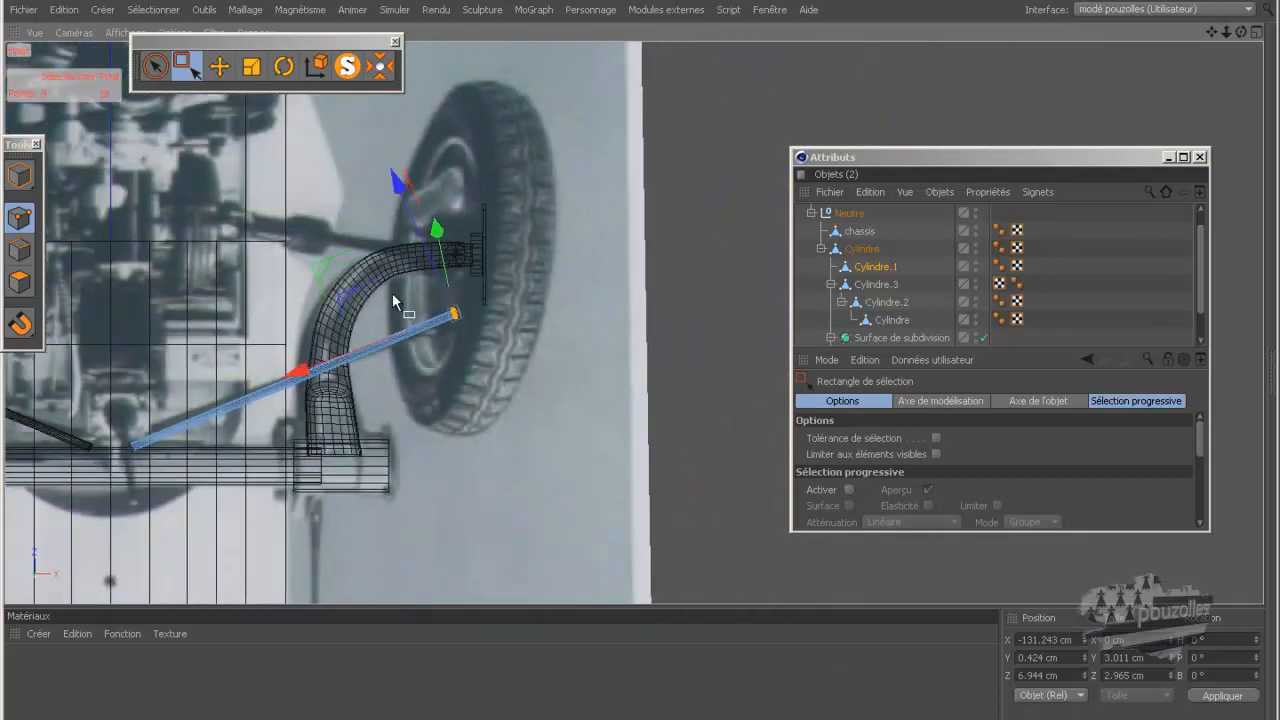
pyautogui.scroll(5, 392, 295)
pyautogui.scroll(4, 464, 299)
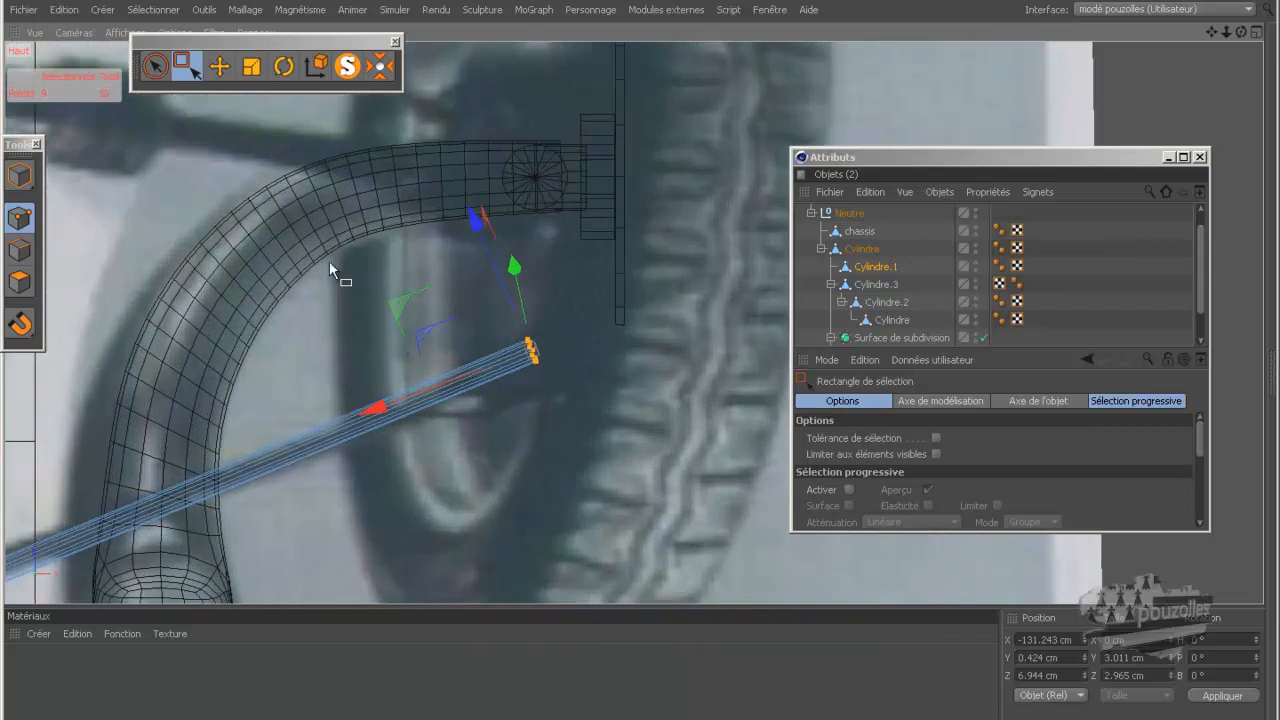
pyautogui.click(228, 185)
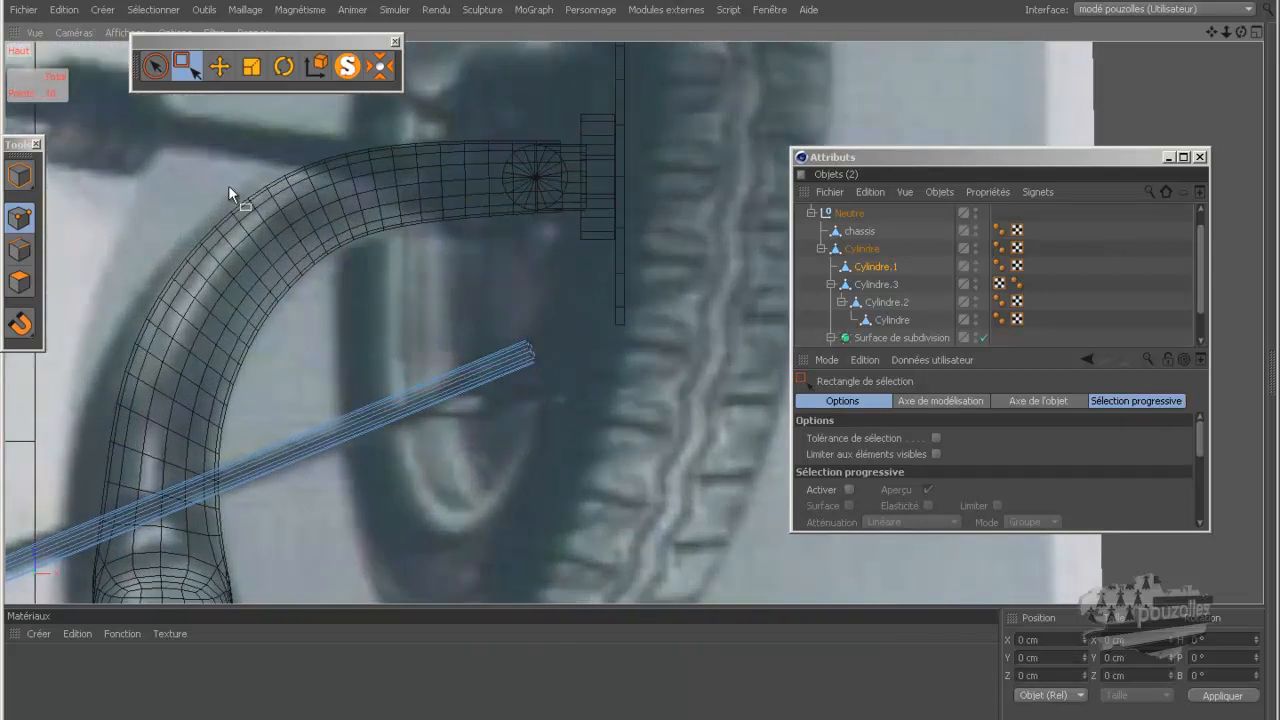
# Inspect rod Cylindre.1 beside the suspension arm in the perspective view and compare it with the photo 767836DSC0008.
pyautogui.middleClick(290, 278)
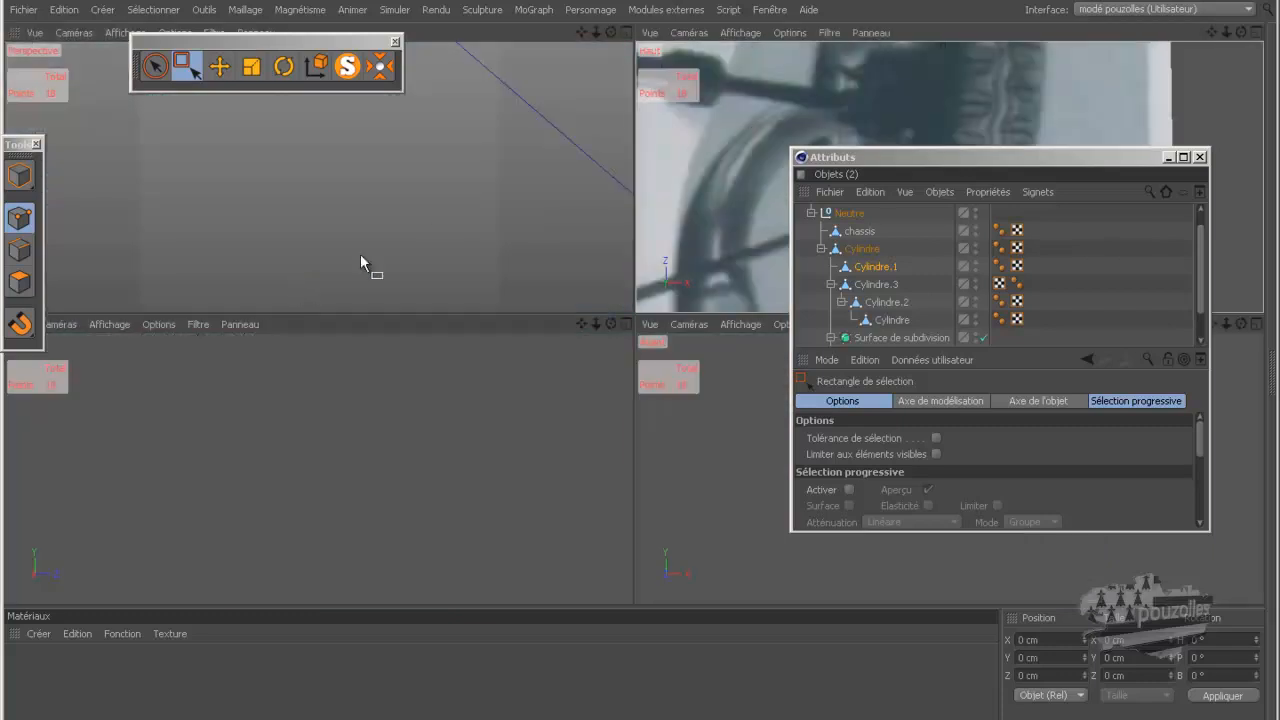
pyautogui.middleClick(429, 223)
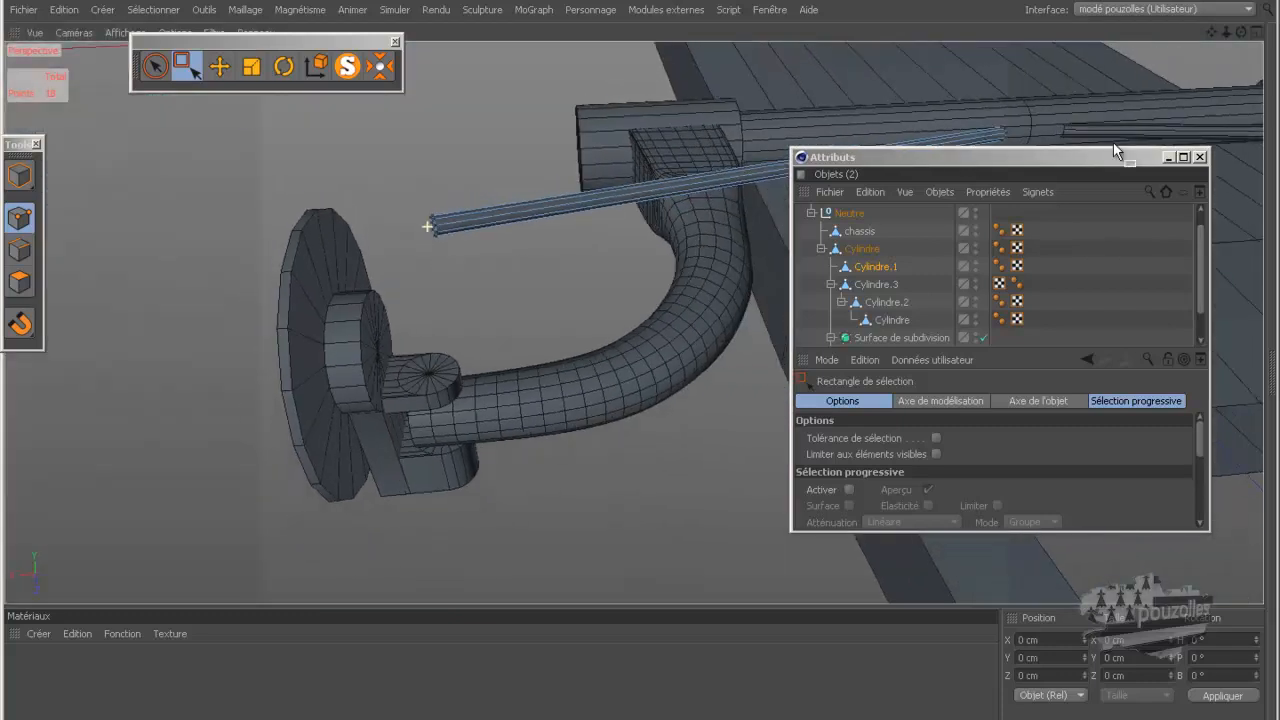
pyautogui.moveTo(1241, 32); pyautogui.dragTo(642, 362)
pyautogui.keyDown('alt'); pyautogui.moveTo(665, 198); pyautogui.dragTo(742, 178); pyautogui.keyUp('alt')
pyautogui.moveTo(1241, 32); pyautogui.dragTo(643, 366)
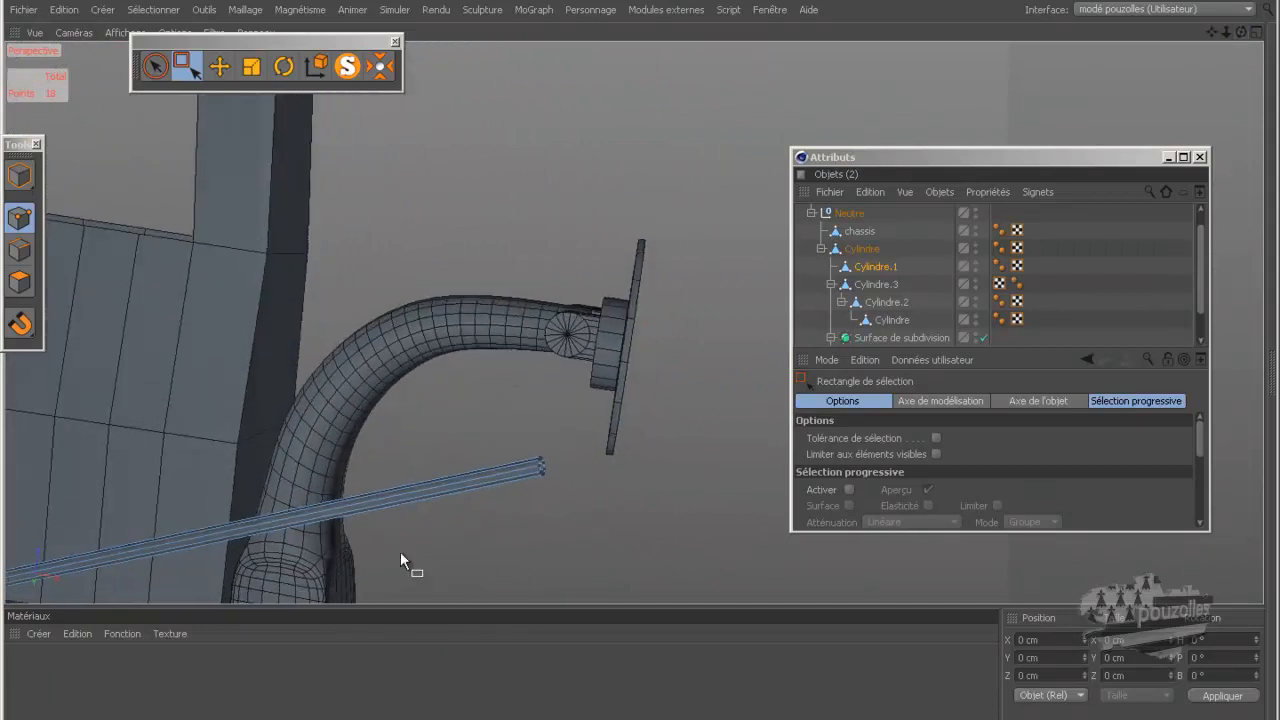
pyautogui.hotkey('alt', 'Tab')
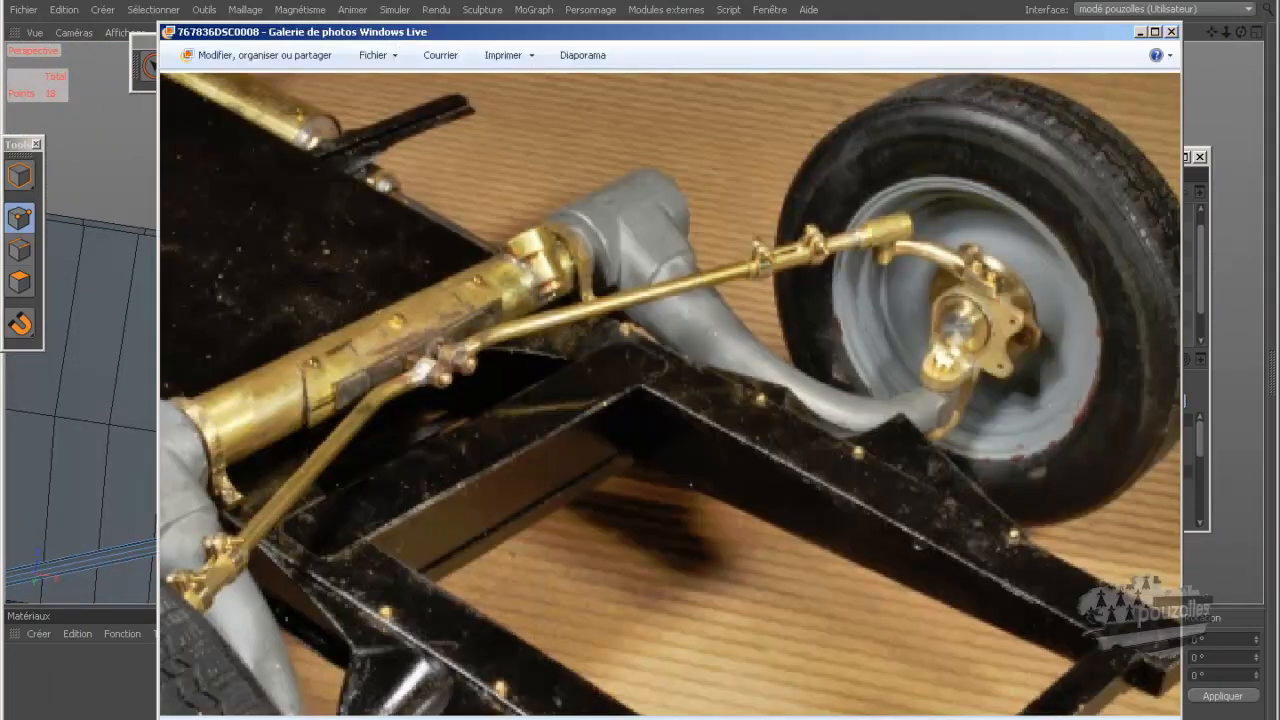
pyautogui.hotkey('alt', 'Tab')
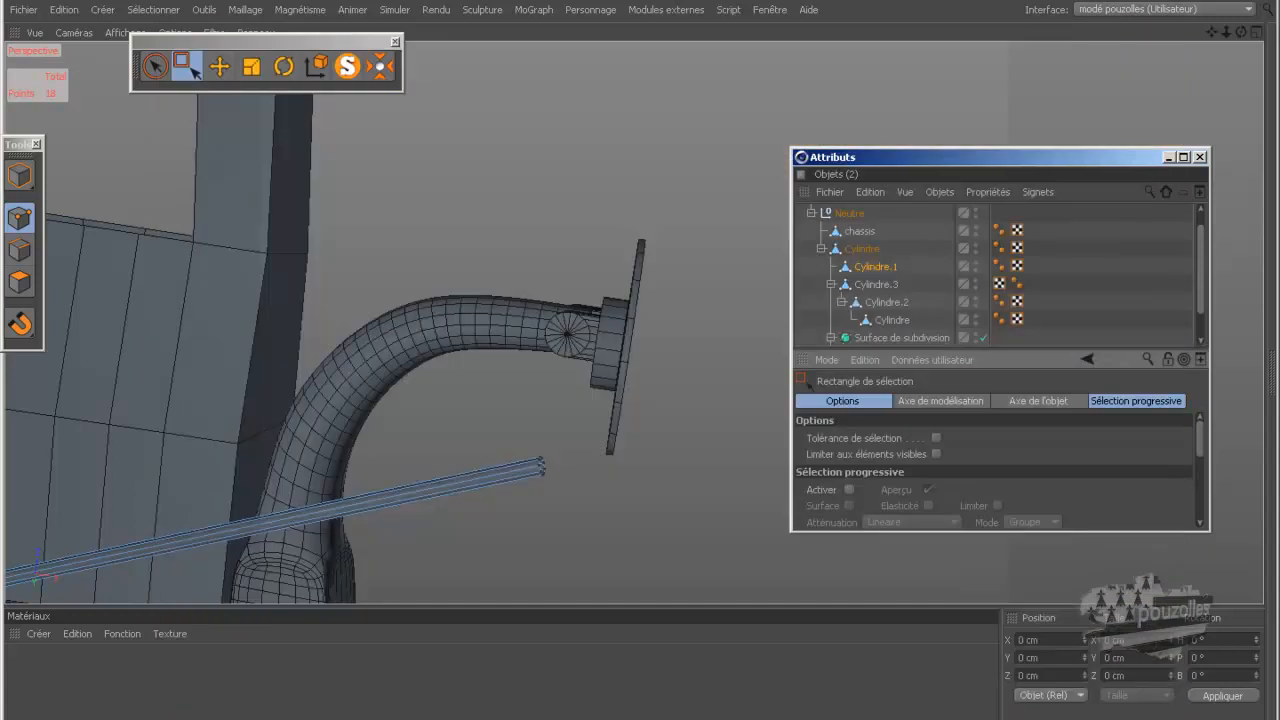
pyautogui.scroll(-5, 544, 475)
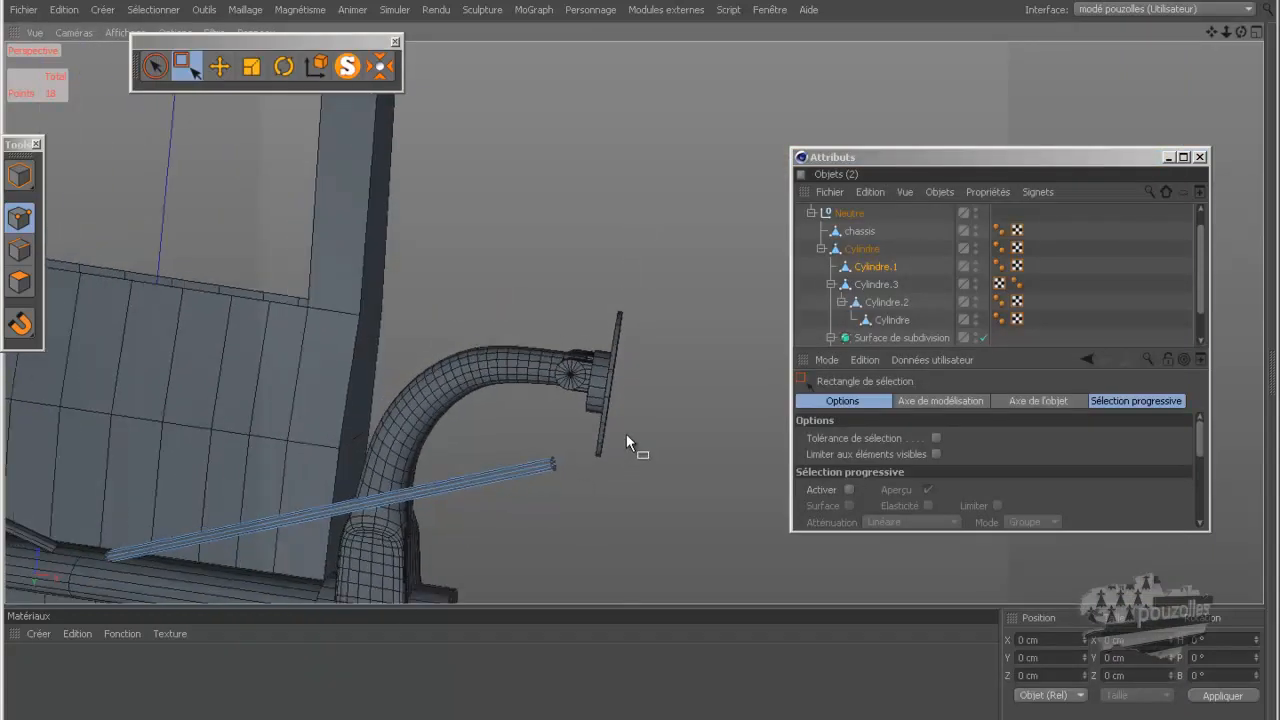
# Rotate the whole rod Cylindre.1 in object mode to about P -22.01°, B 97.99°.
pyautogui.click(19, 177)
pyautogui.click(284, 66)
pyautogui.keyDown('alt'); pyautogui.moveTo(291, 183); pyautogui.dragTo(720, 229); pyautogui.keyUp('alt')
pyautogui.moveTo(259, 444); pyautogui.dragTo(248, 461)
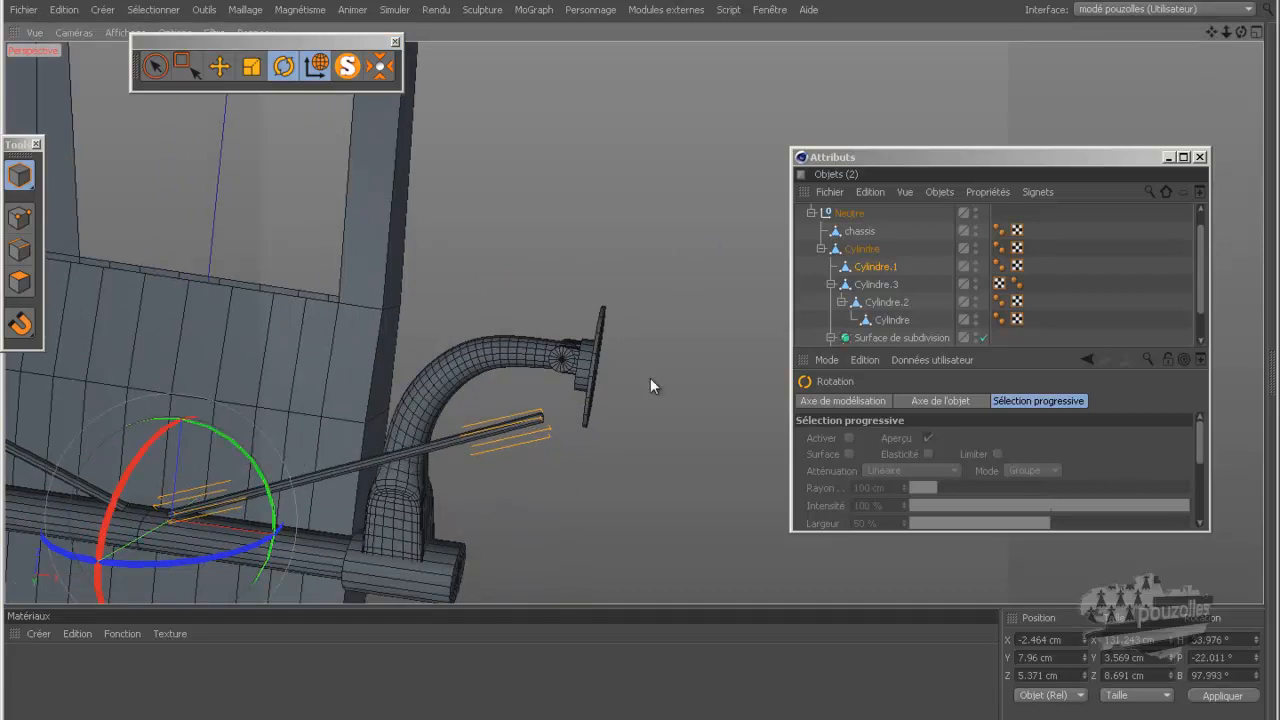
# Extend rod Cylindre.1 toward the wheel by moving its wheel-side end points along its axis to about X -133.77 cm.
pyautogui.scroll(5, 596, 405)
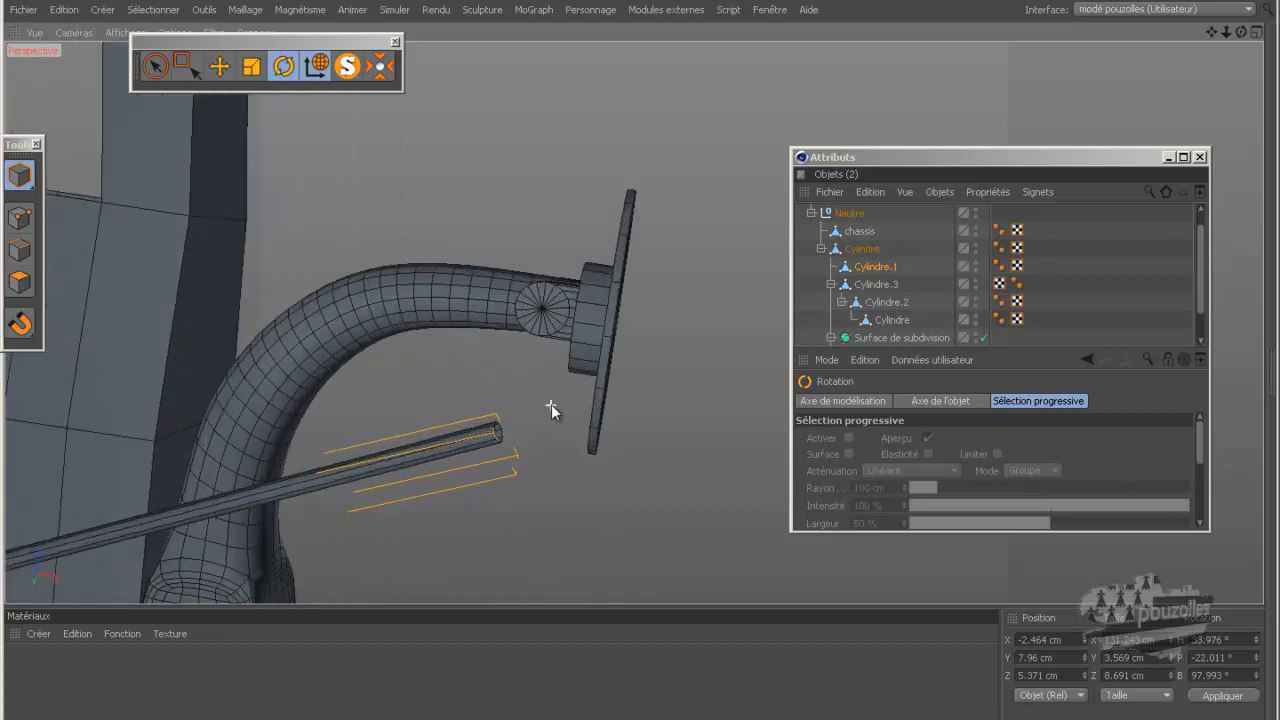
pyautogui.click(19, 217)
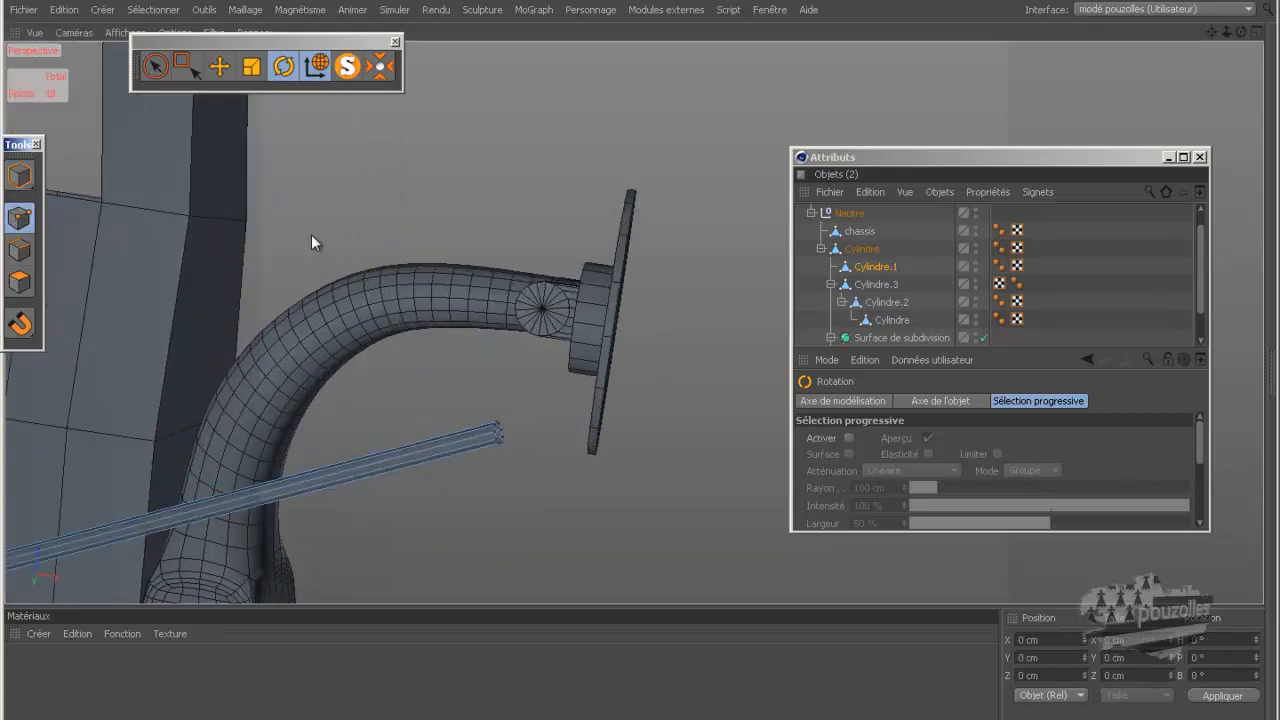
pyautogui.click(190, 69)
pyautogui.moveTo(556, 386); pyautogui.dragTo(450, 482)
pyautogui.moveTo(345, 466); pyautogui.dragTo(364, 471)
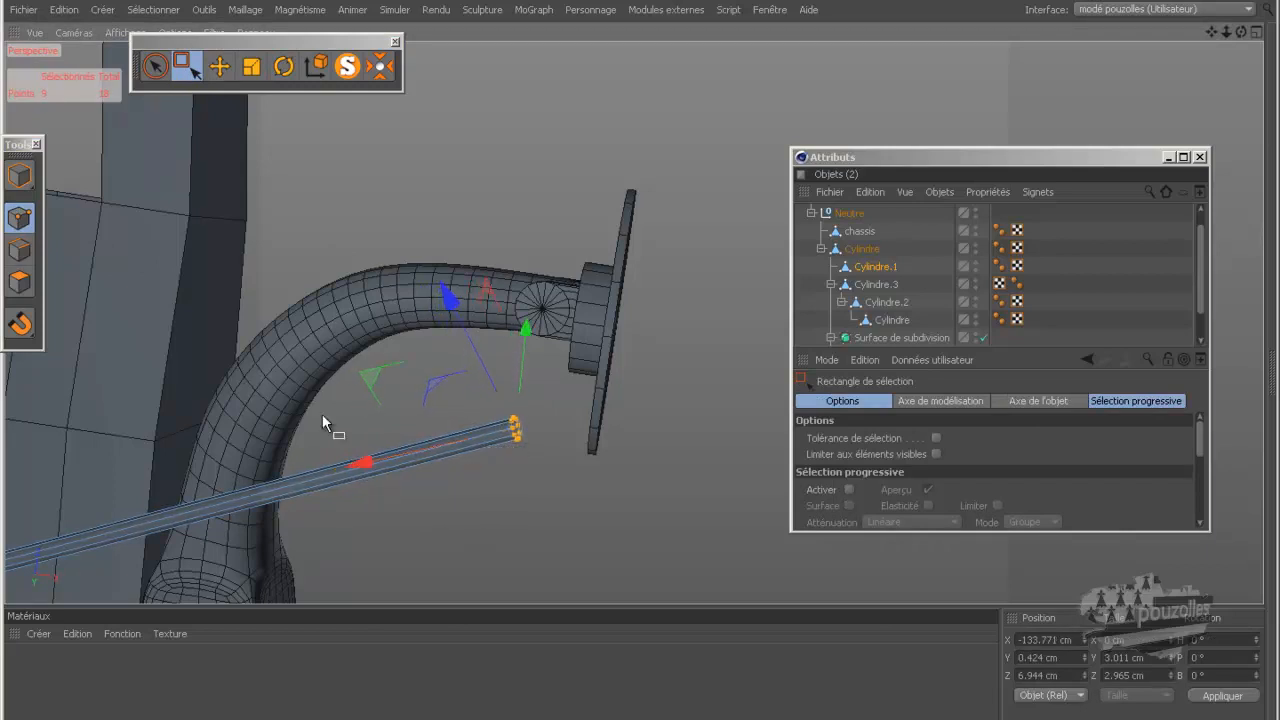
pyautogui.click(211, 267)
pyautogui.keyDown('alt'); pyautogui.moveTo(211, 267); pyautogui.dragTo(512, 224); pyautogui.keyUp('alt')
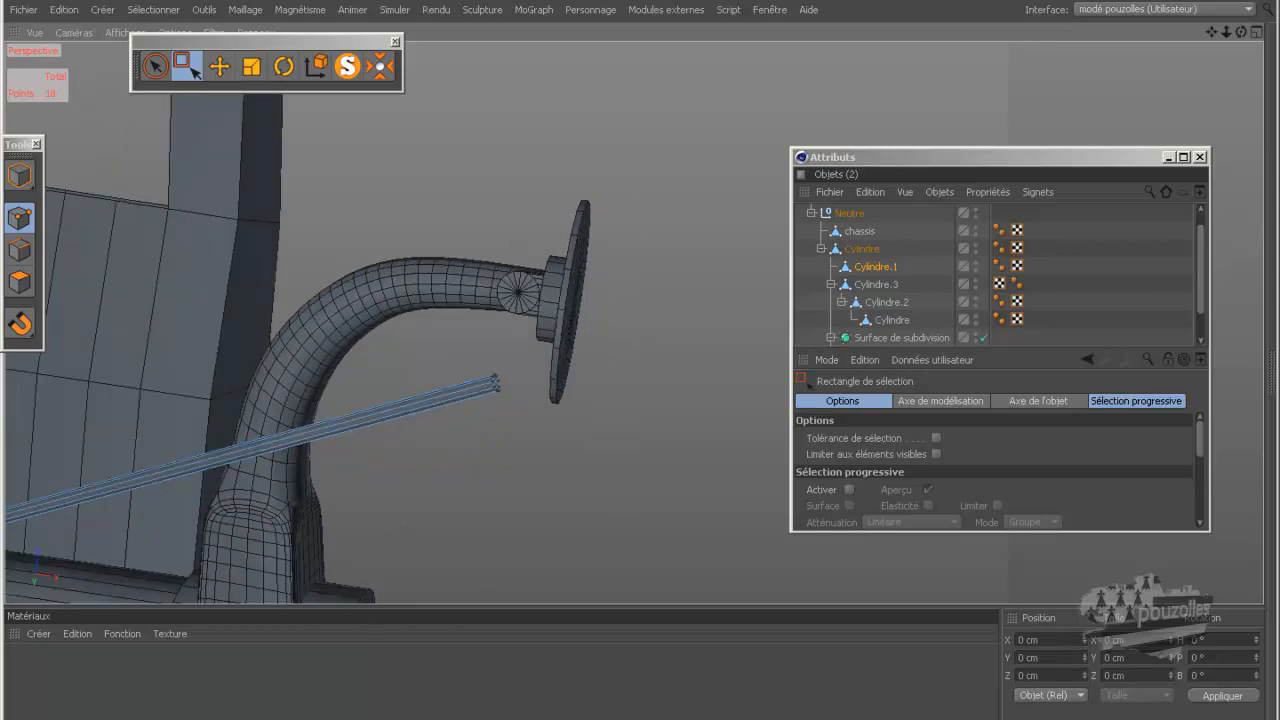
# Open the reference photo A2.1150_2 from the chassis folder inside Documents, MEGA, 2cv tuto.
pyautogui.click(302, 719)
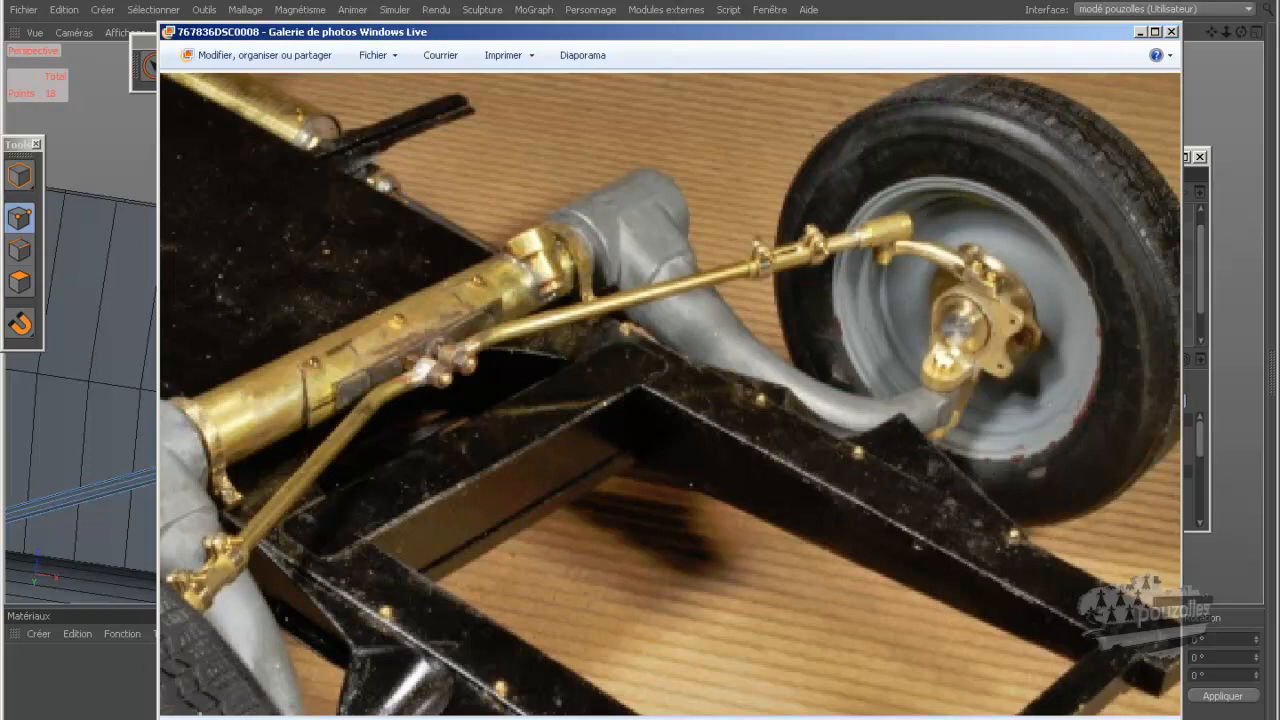
pyautogui.click(195, 719)
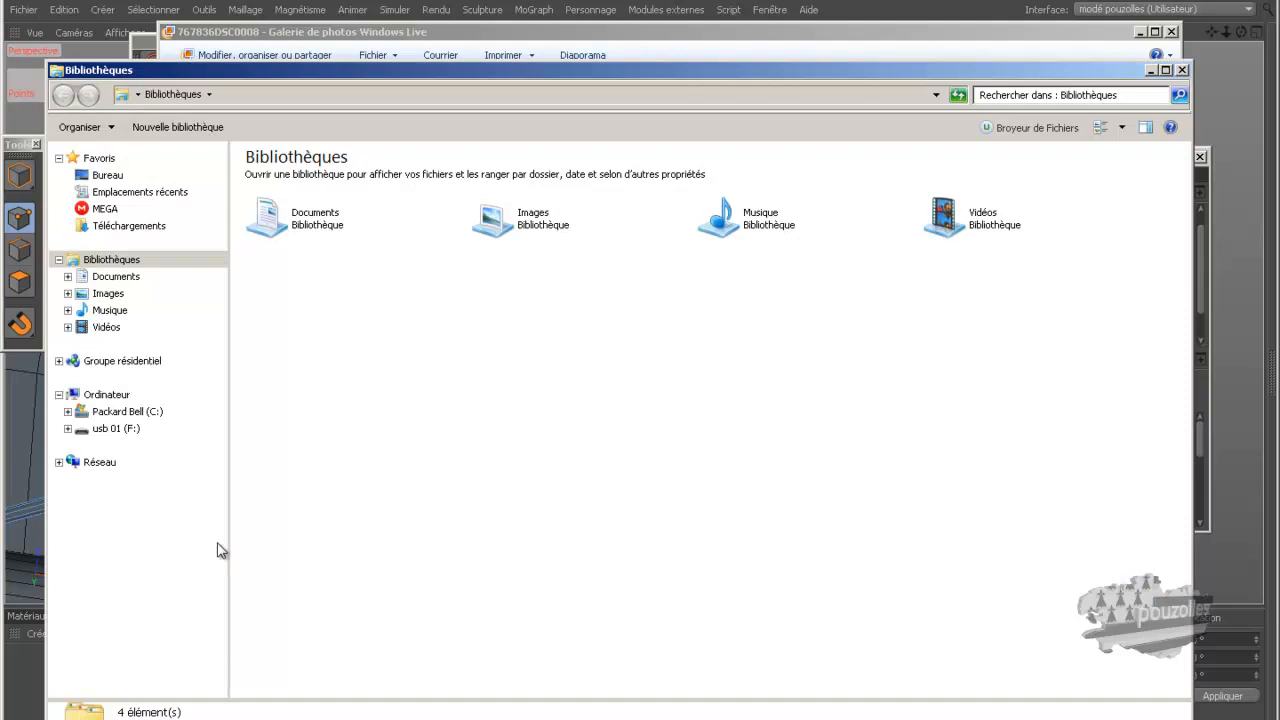
pyautogui.doubleClick(272, 215)
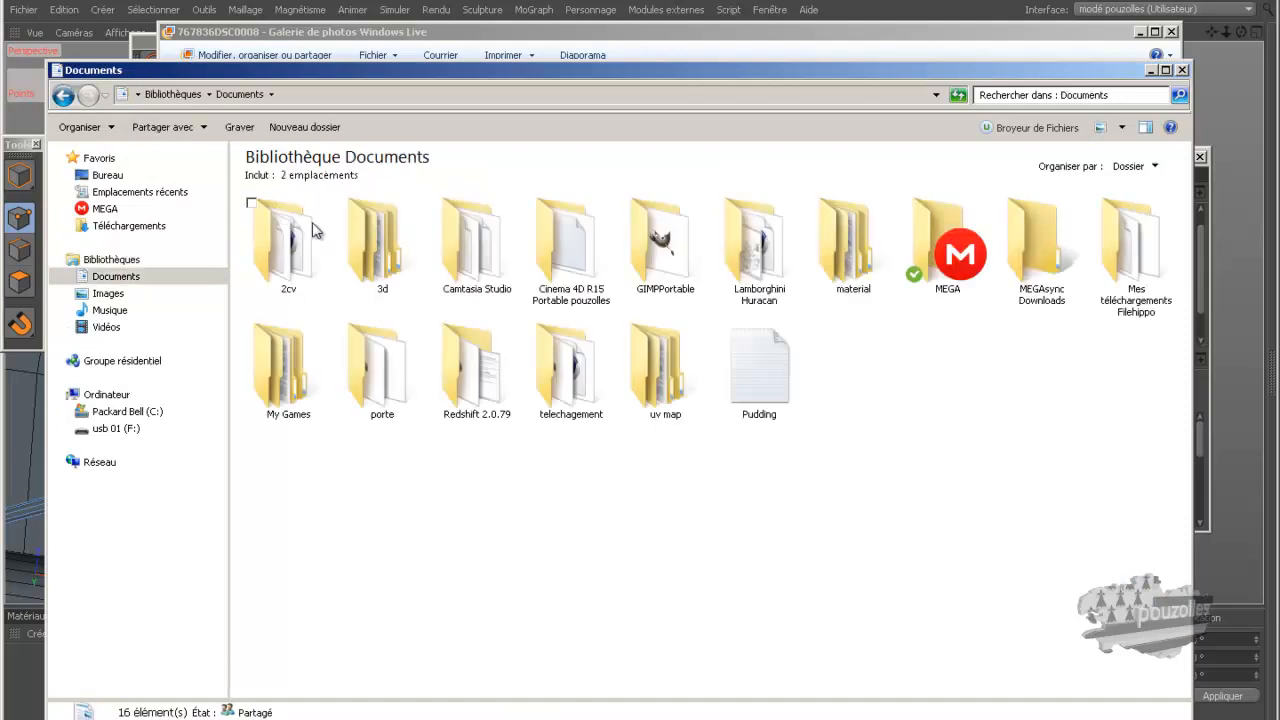
pyautogui.doubleClick(940, 255)
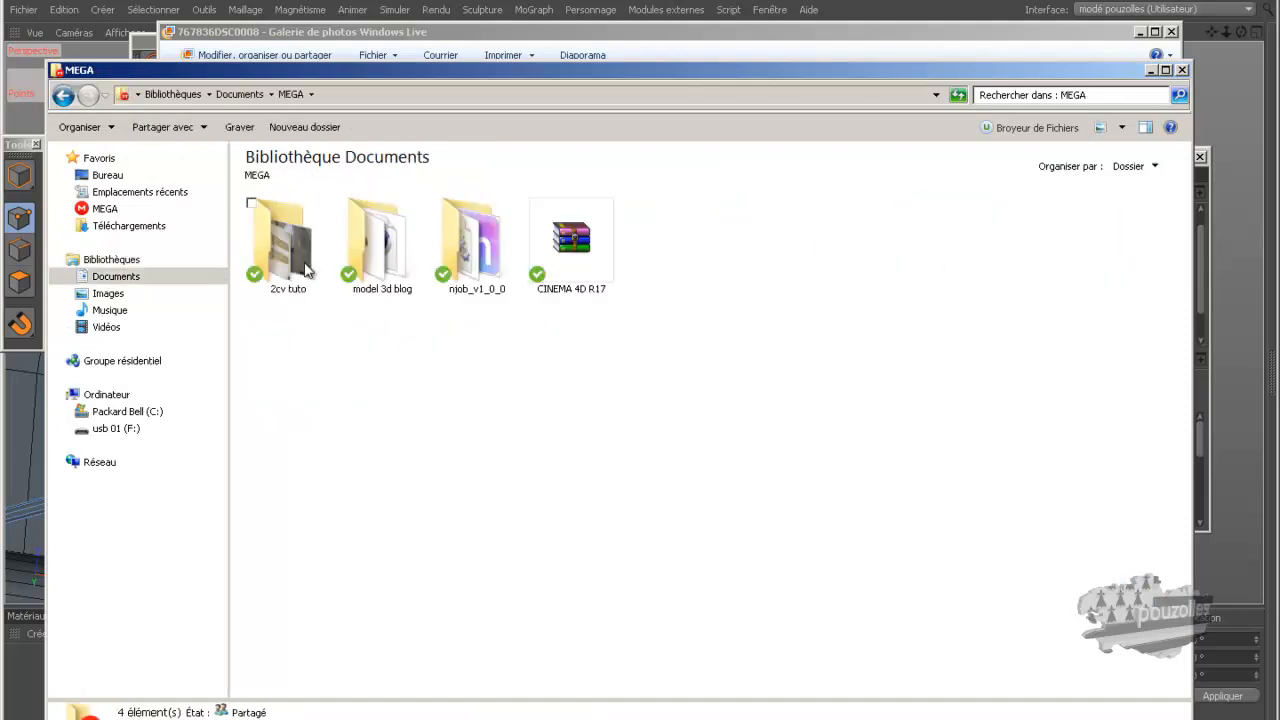
pyautogui.doubleClick(272, 262)
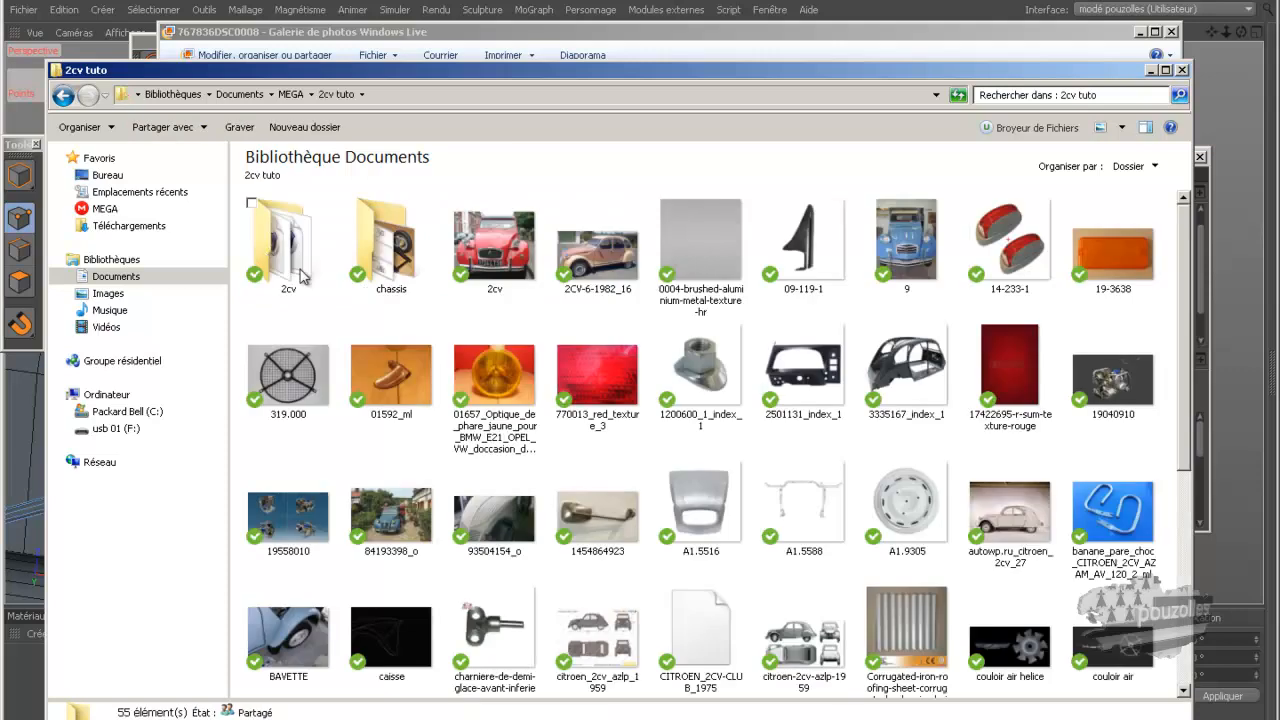
pyautogui.doubleClick(403, 275)
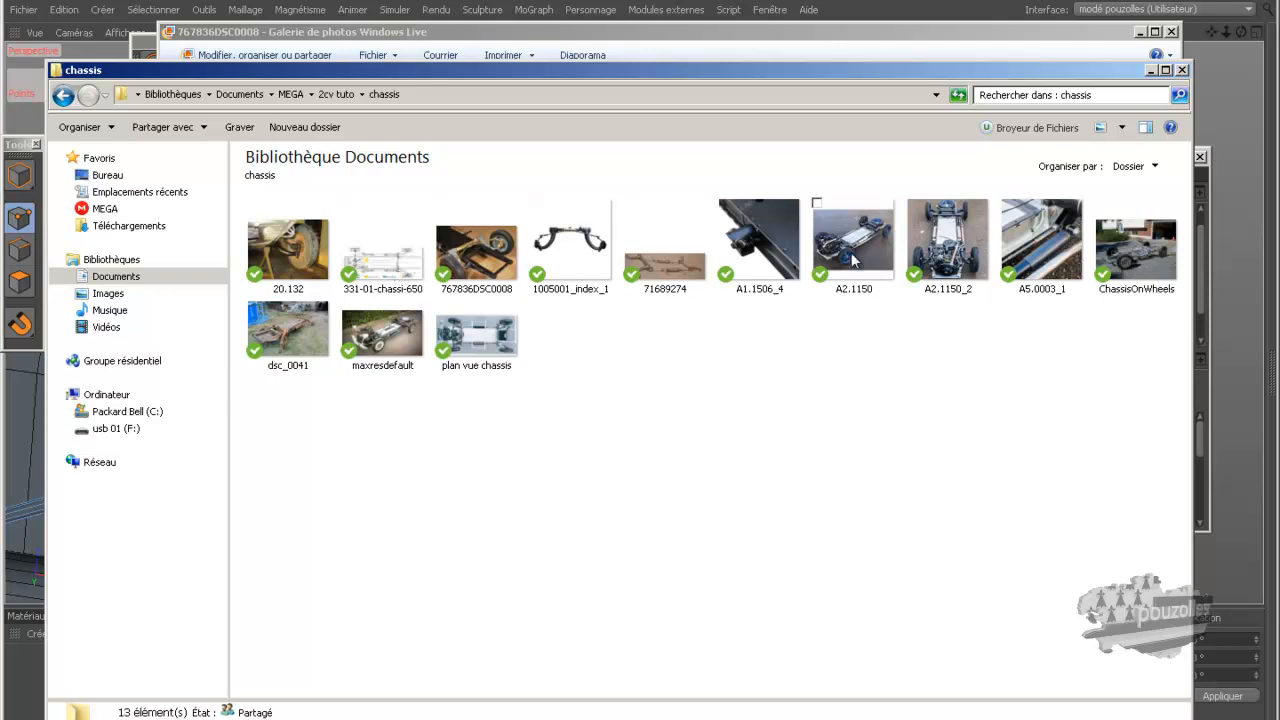
pyautogui.click(946, 249)
pyautogui.doubleClick(950, 252)
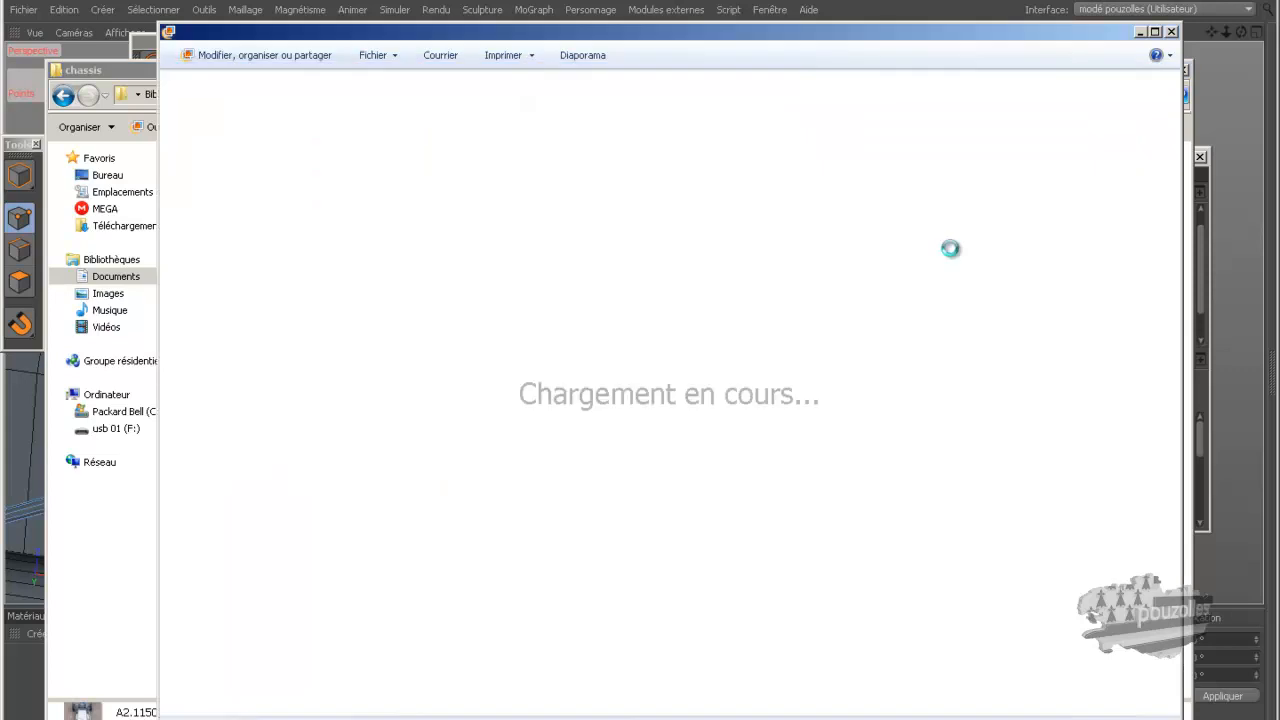
# Examine the steering rod and its adjusting sleeve near the wheel in the enlarged photo, then return to Cinema 4D.
pyautogui.scroll(1, 882, 550)
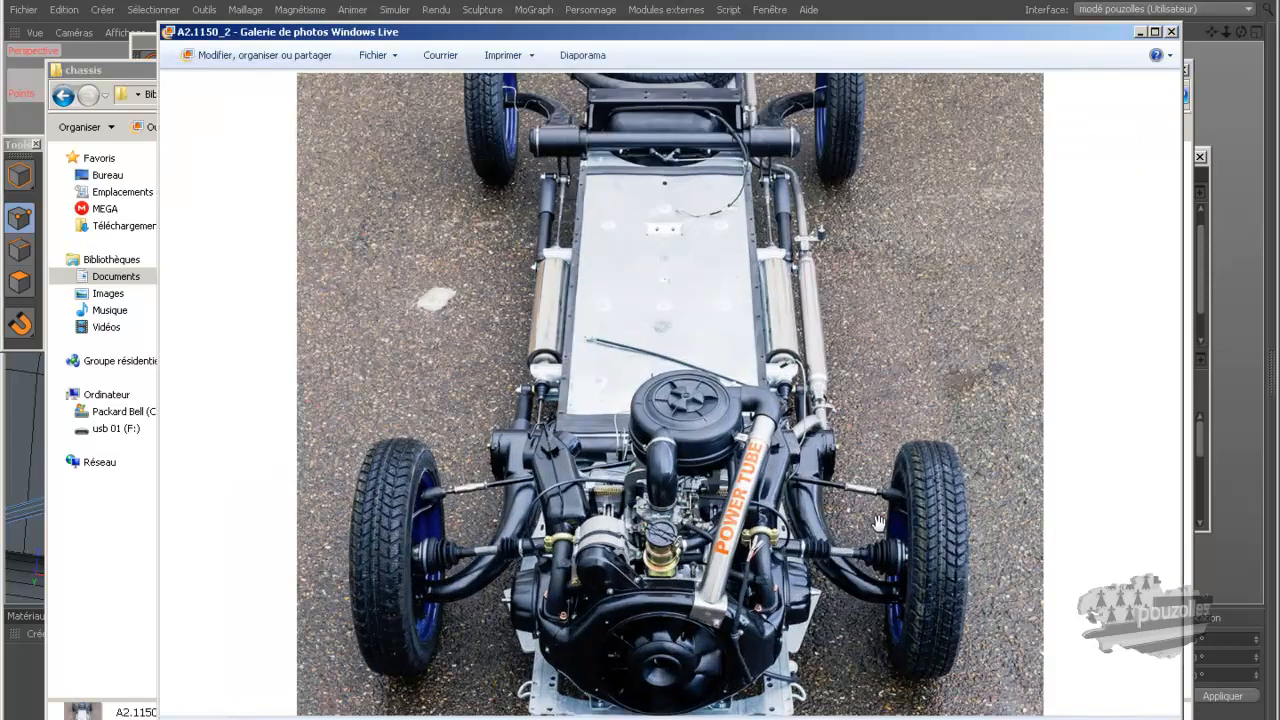
pyautogui.scroll(1, 948, 499)
pyautogui.scroll(1, 978, 500)
pyautogui.scroll(2, 1034, 505)
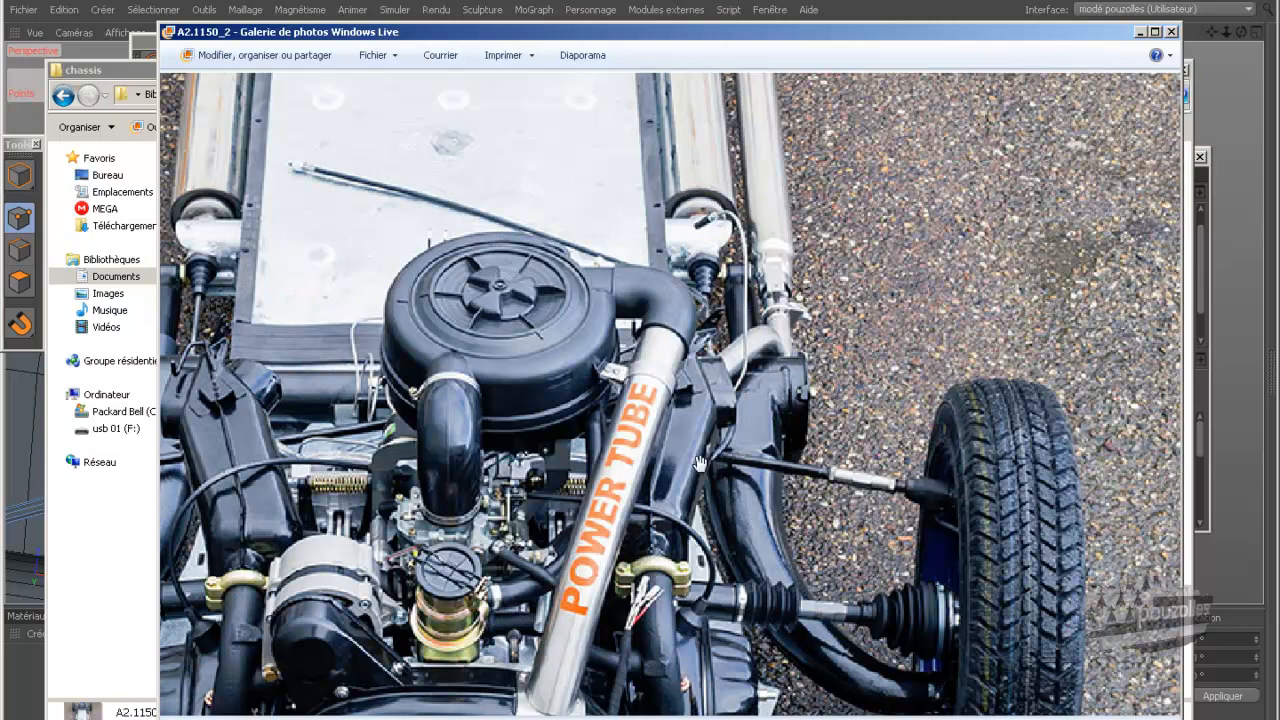
pyautogui.click(5, 362)
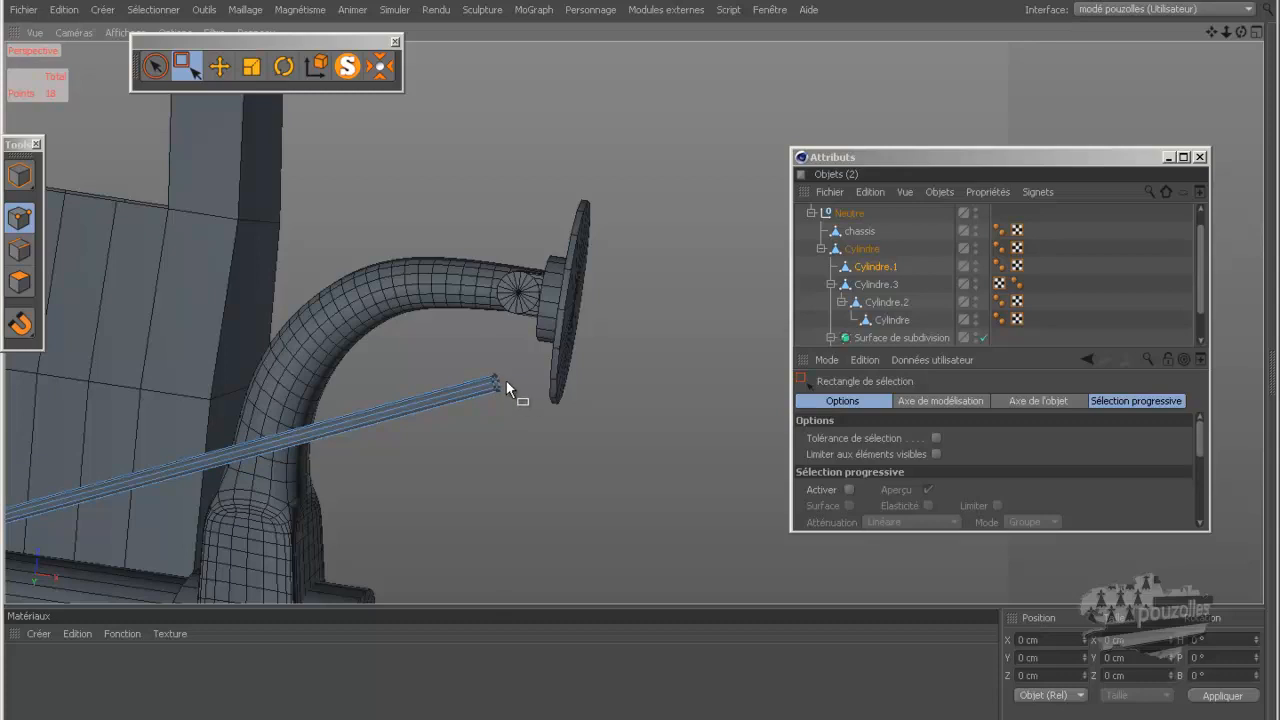
# Cut two loops around rod Cylindre.1 near its wheel-side end, the first at about 89.6 % offset and the second farther inward.
pyautogui.press('k')
pyautogui.press('l')
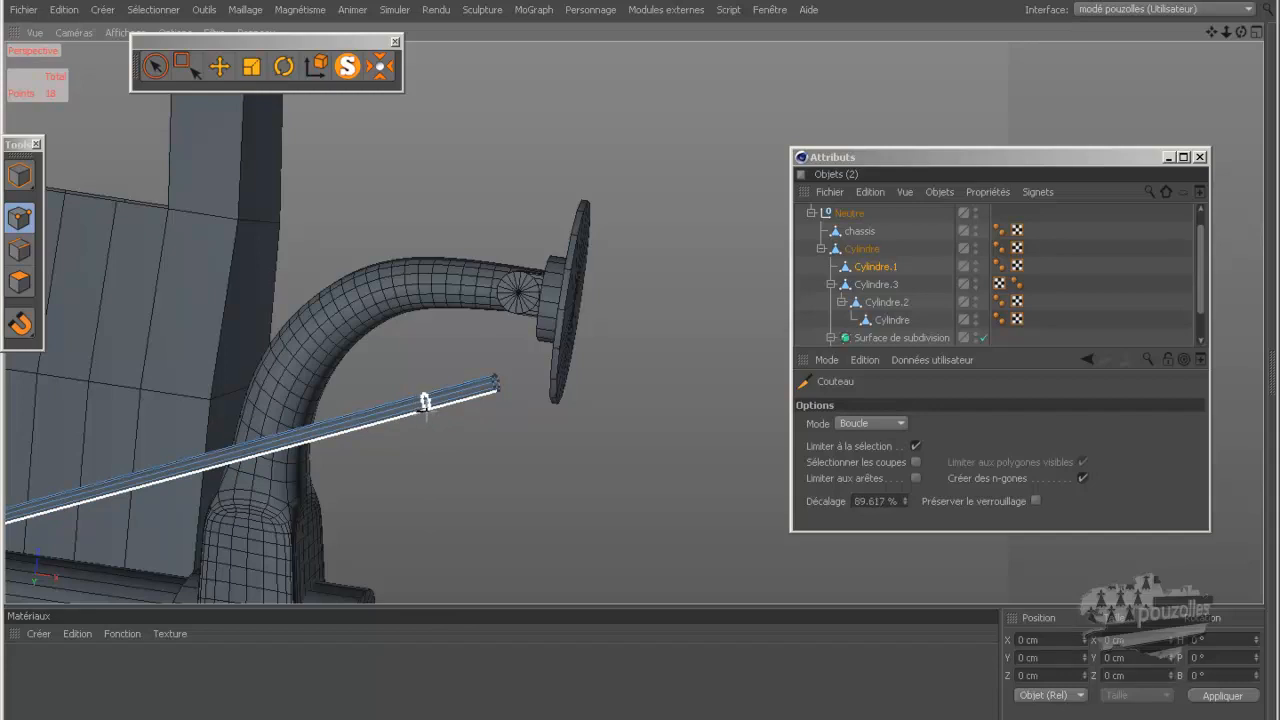
pyautogui.click(425, 403)
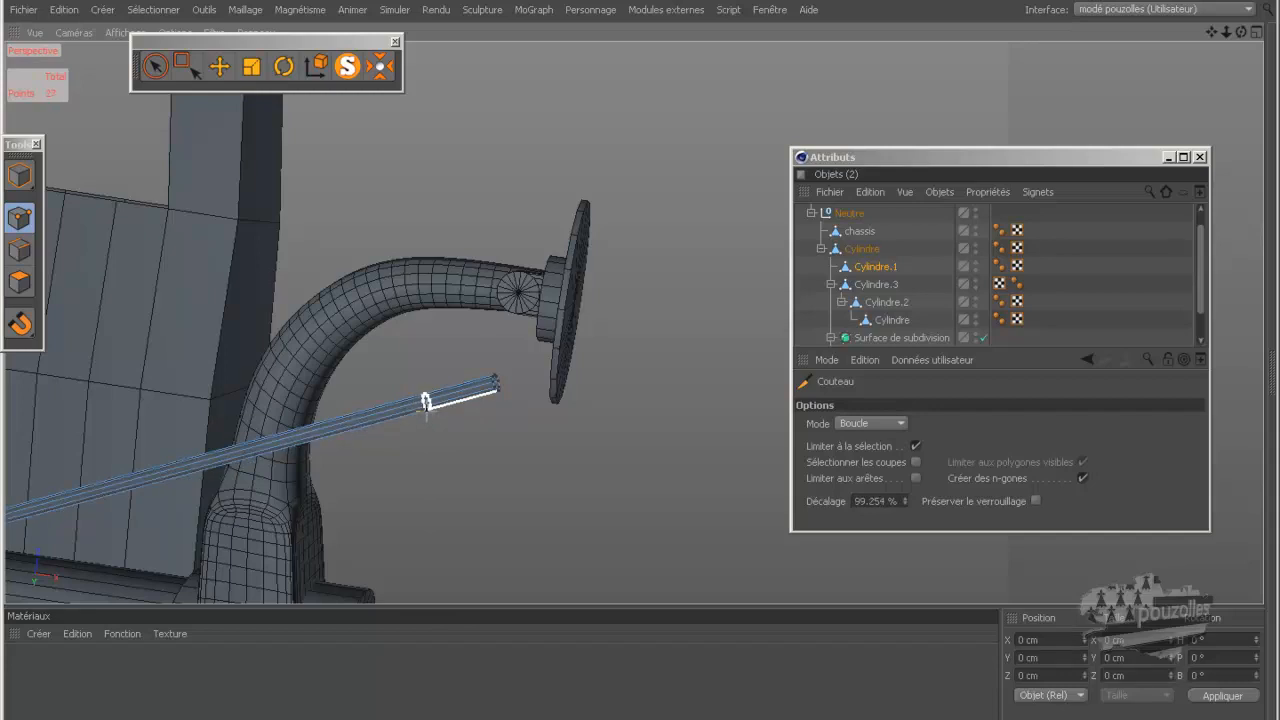
pyautogui.click(352, 422)
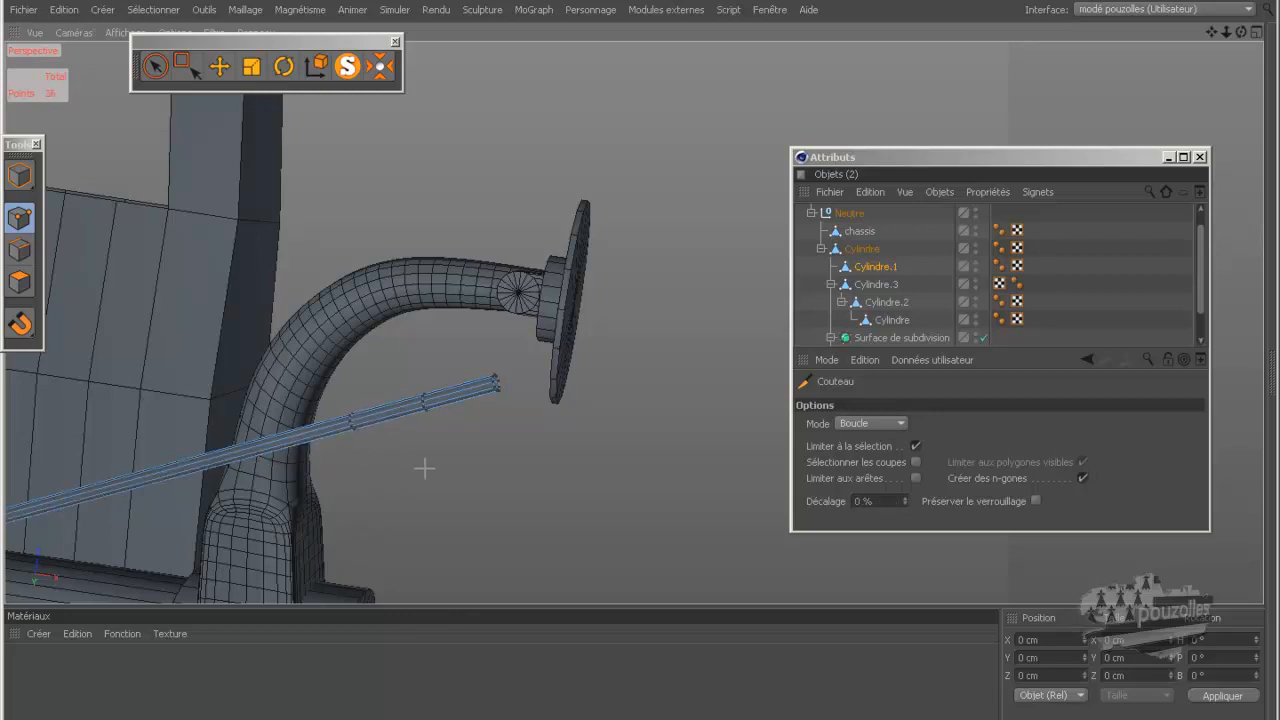
# Select the full ring of polygons between the rod's two new loop cuts, with selection no longer limited to visible elements.
pyautogui.keyDown('alt'); pyautogui.moveTo(565, 442); pyautogui.dragTo(696, 391); pyautogui.keyUp('alt')
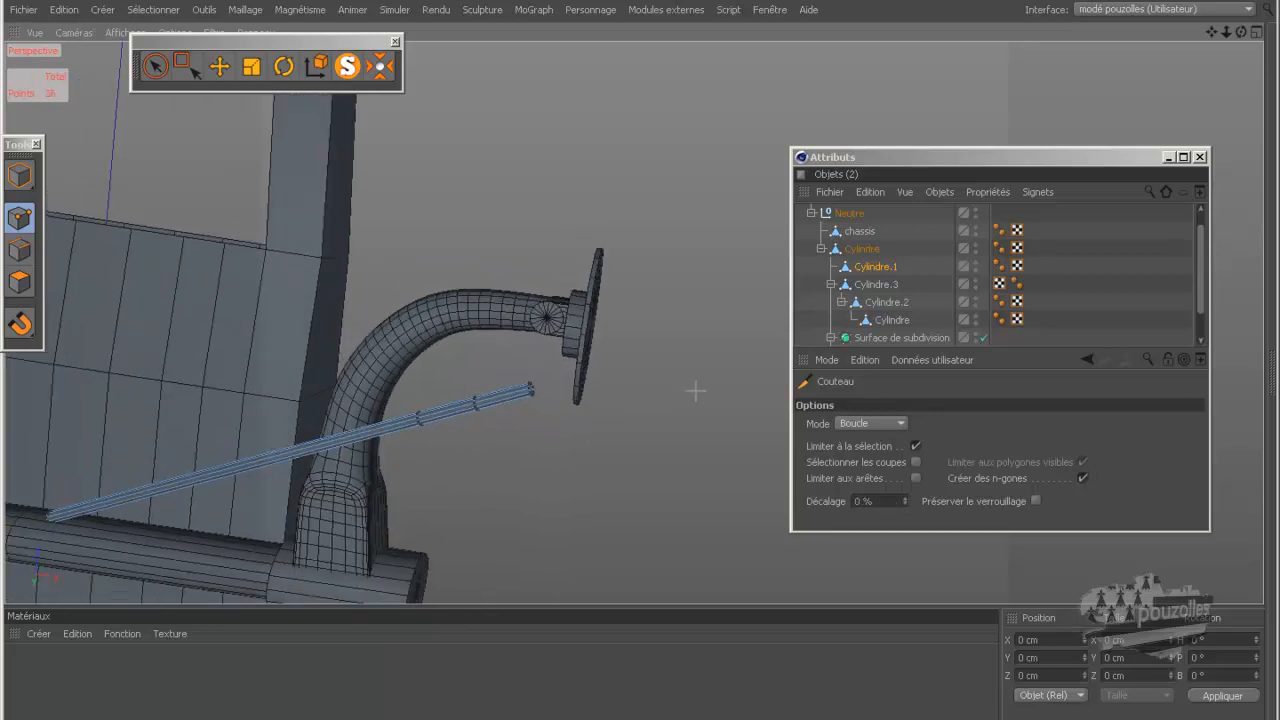
pyautogui.scroll(2, 674, 389)
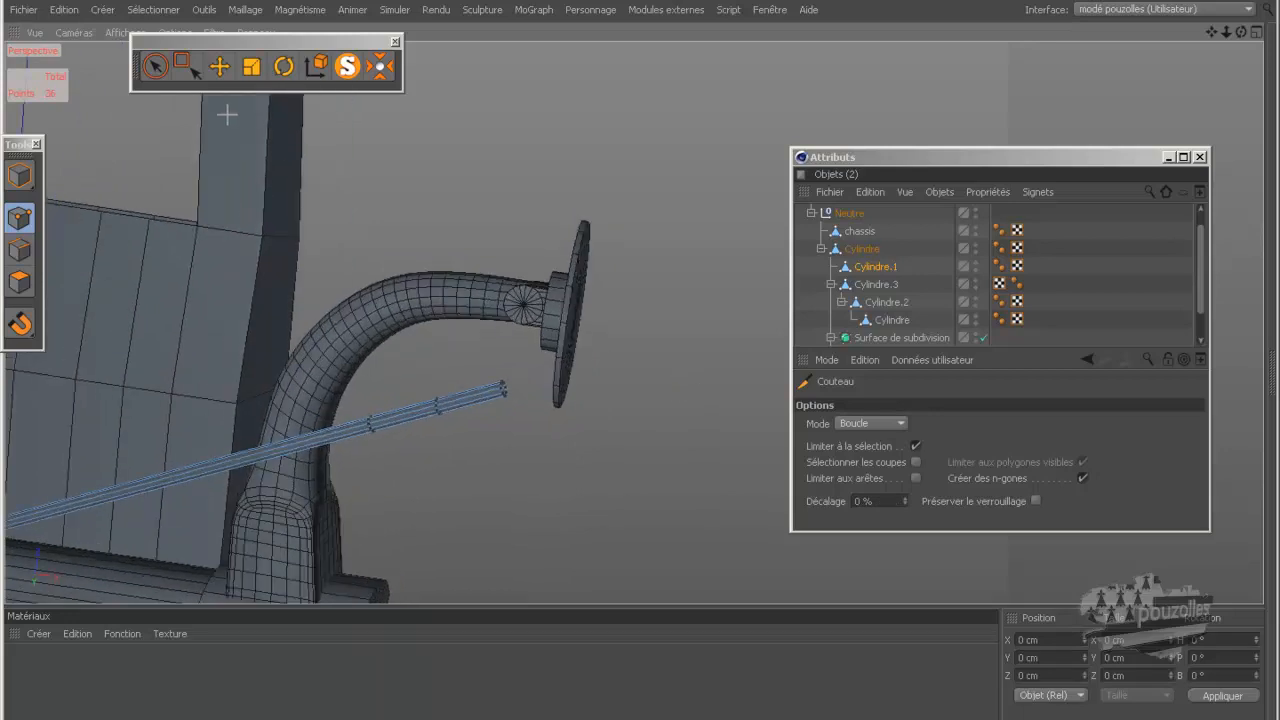
pyautogui.click(20, 282)
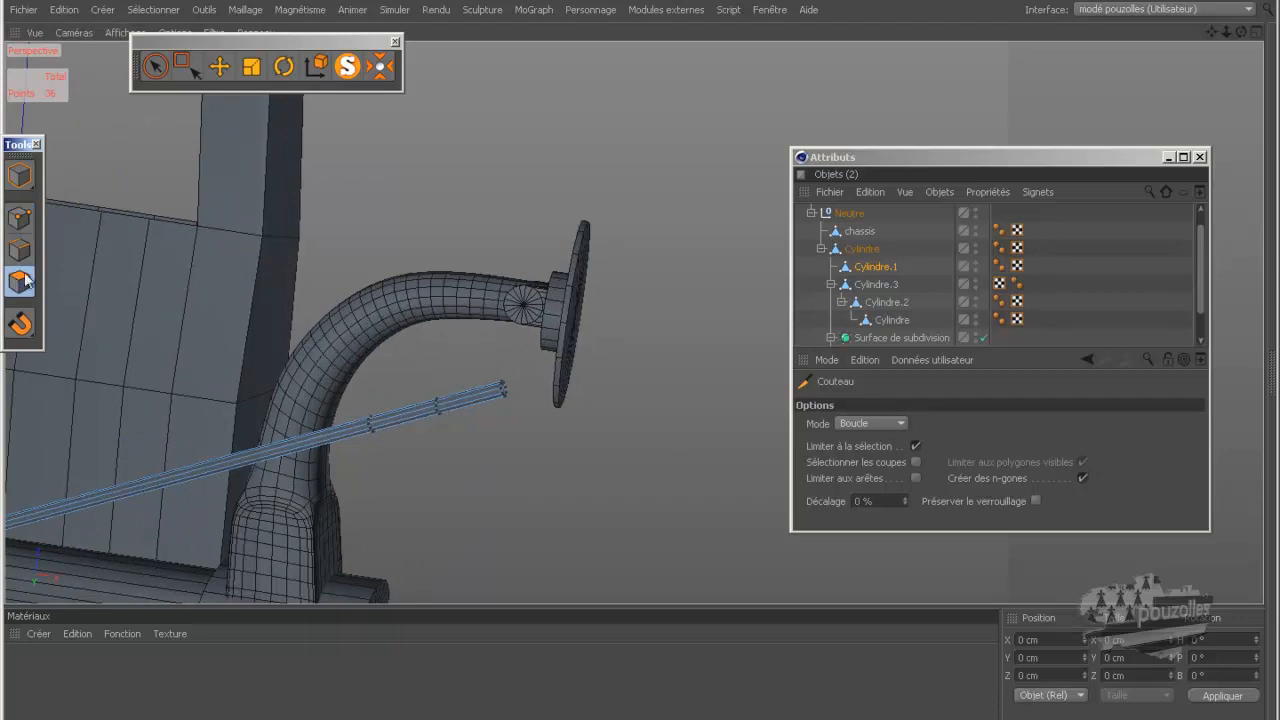
pyautogui.click(155, 68)
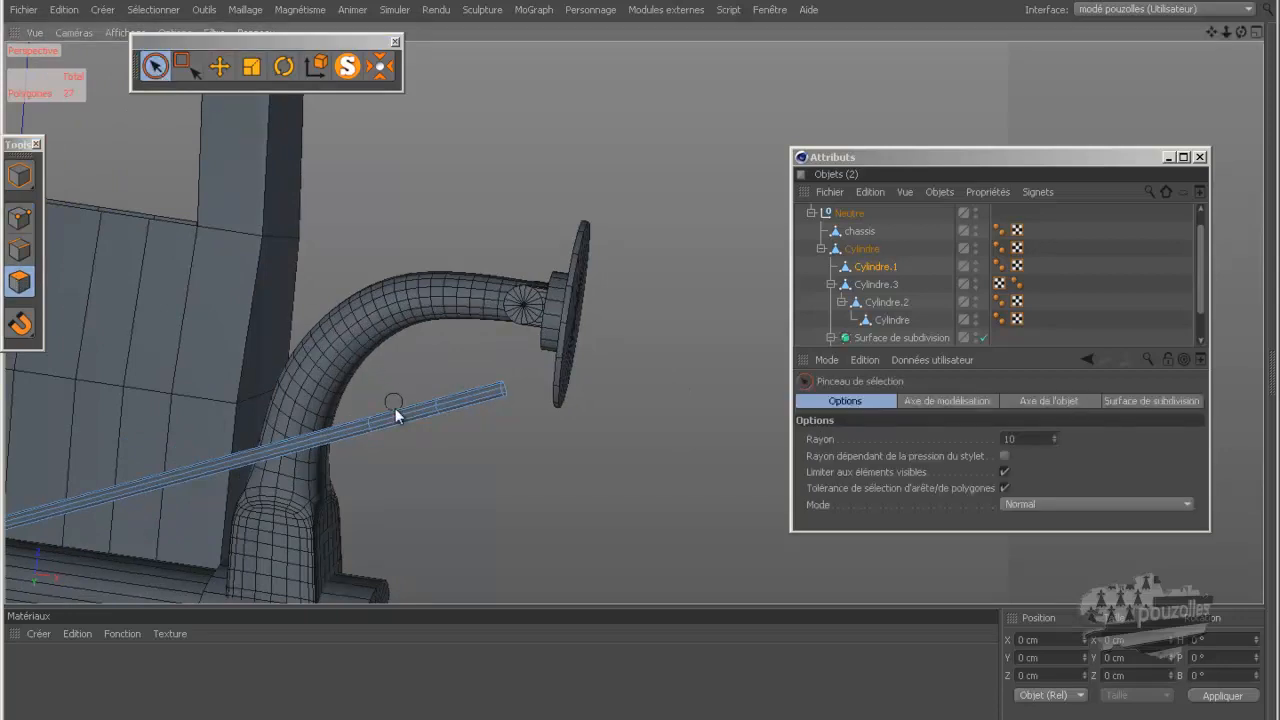
pyautogui.moveTo(394, 402); pyautogui.dragTo(404, 434)
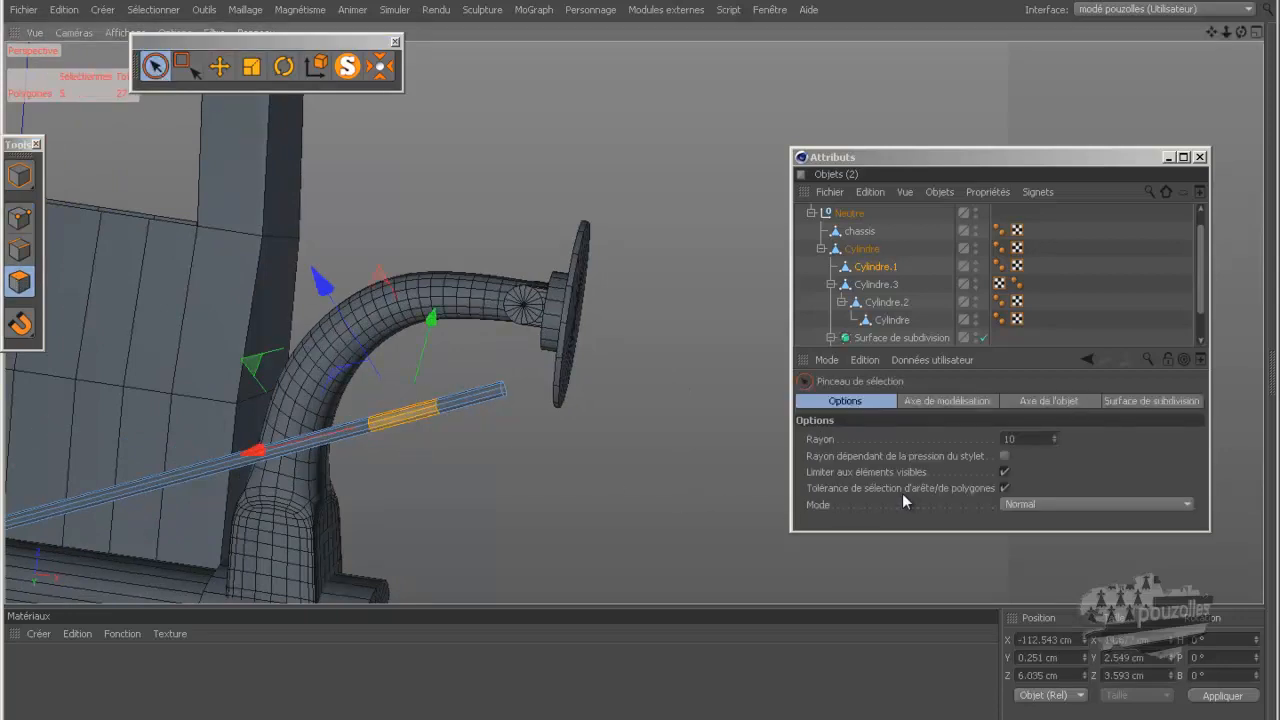
pyautogui.click(1005, 472)
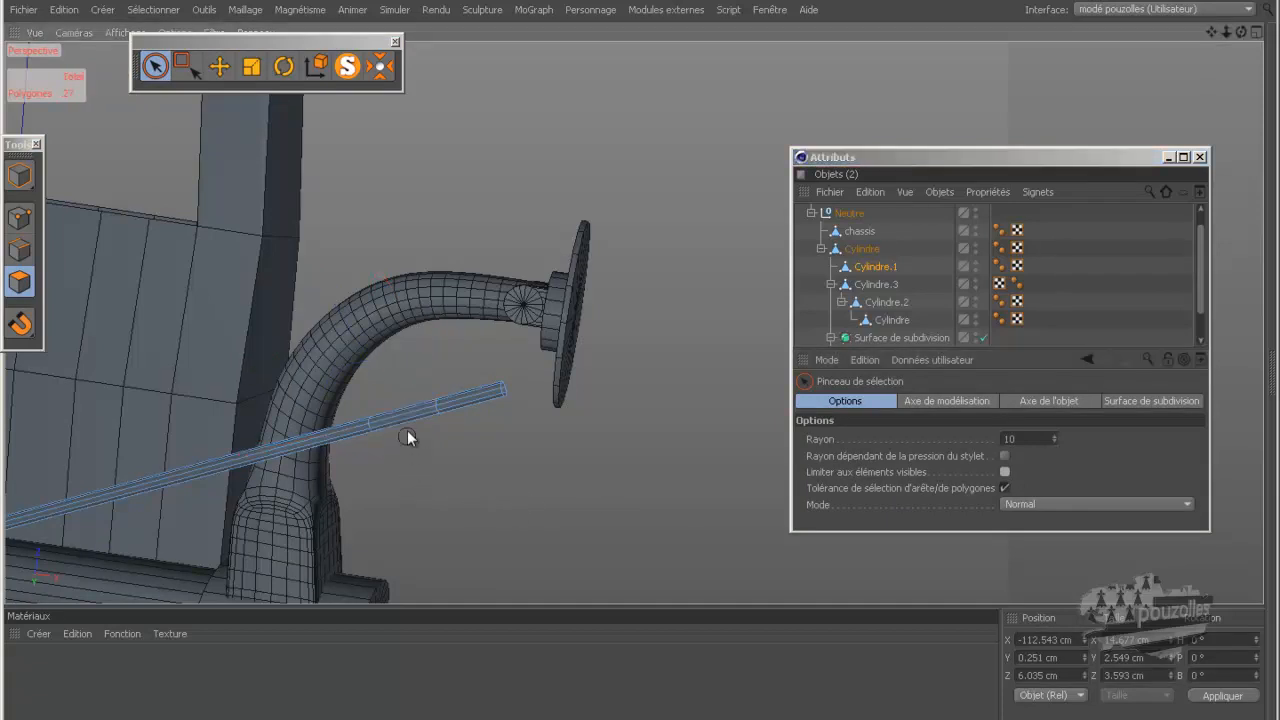
pyautogui.moveTo(398, 369); pyautogui.dragTo(398, 364)
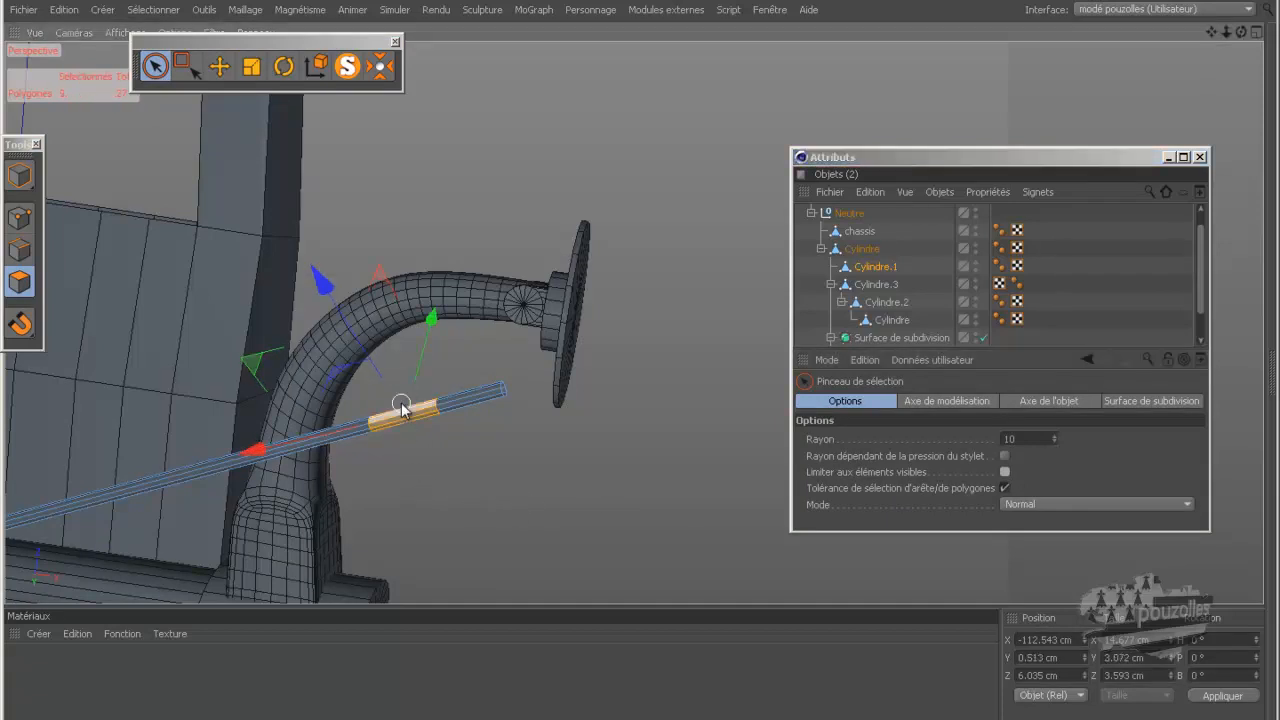
# Extrude the selected ring of polygons outward by about 0.71 cm to form the steering rod's sleeve.
pyautogui.scroll(1, 401, 404)
pyautogui.scroll(3, 401, 404)
pyautogui.rightClick(517, 309)
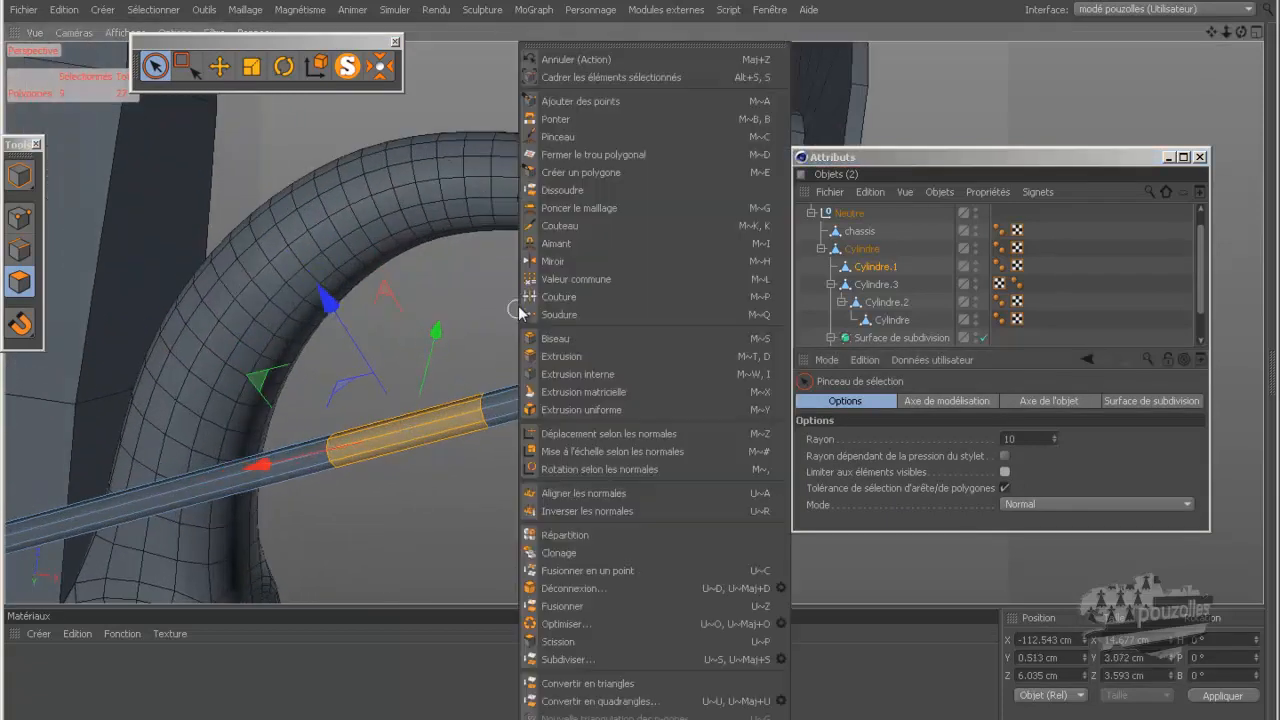
pyautogui.click(561, 356)
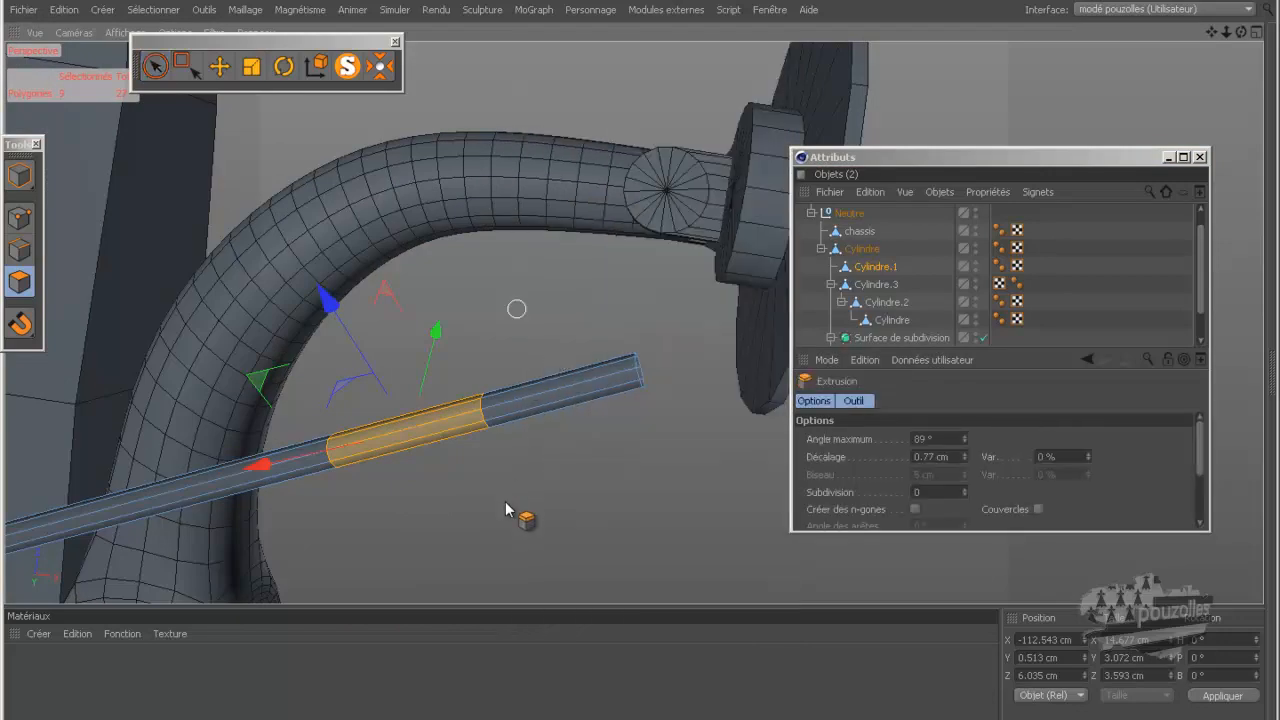
pyautogui.moveTo(643, 366)
pyautogui.mouseDown()
pyautogui.moveTo(654, 374)
pyautogui.moveTo(642, 369)
pyautogui.mouseUp()
pyautogui.keyDown('alt'); pyautogui.moveTo(500, 517); pyautogui.dragTo(510, 479); pyautogui.keyUp('alt')
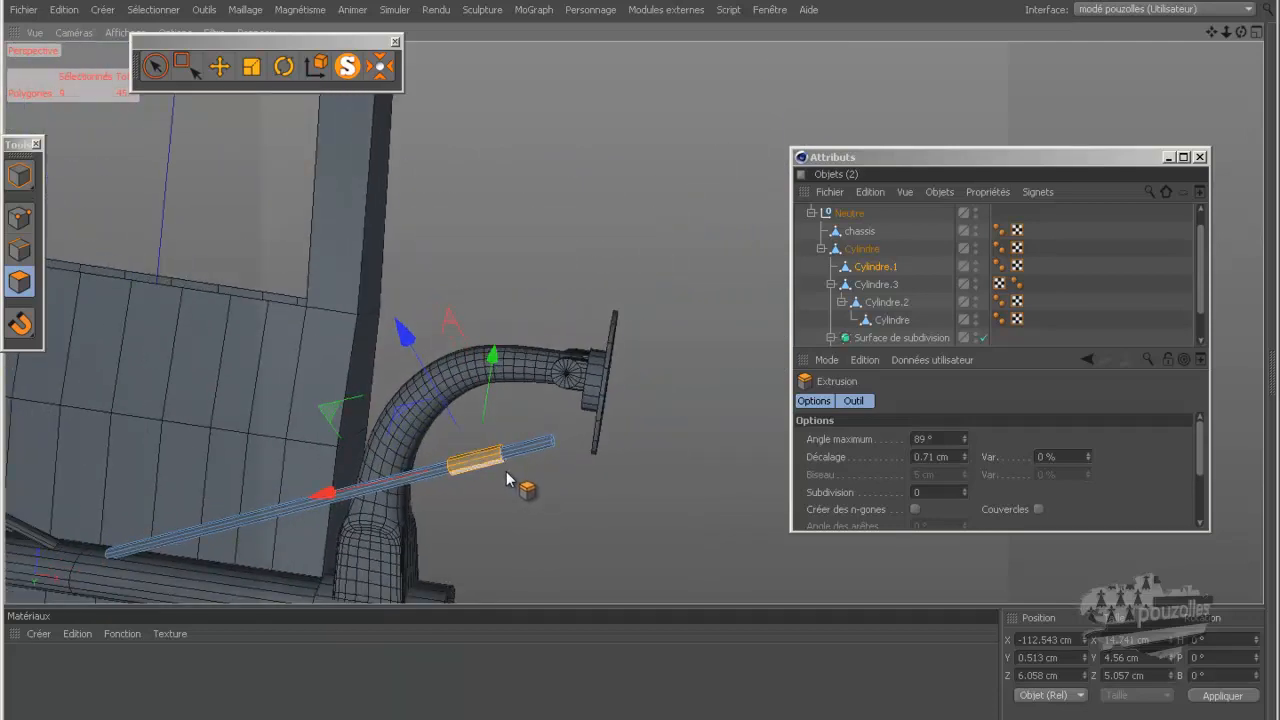
# Render the suspension view and inspect the extruded sleeve on the steering rod from several angles.
pyautogui.keyDown('alt'); pyautogui.moveTo(633, 322); pyautogui.dragTo(639, 354); pyautogui.keyUp('alt')
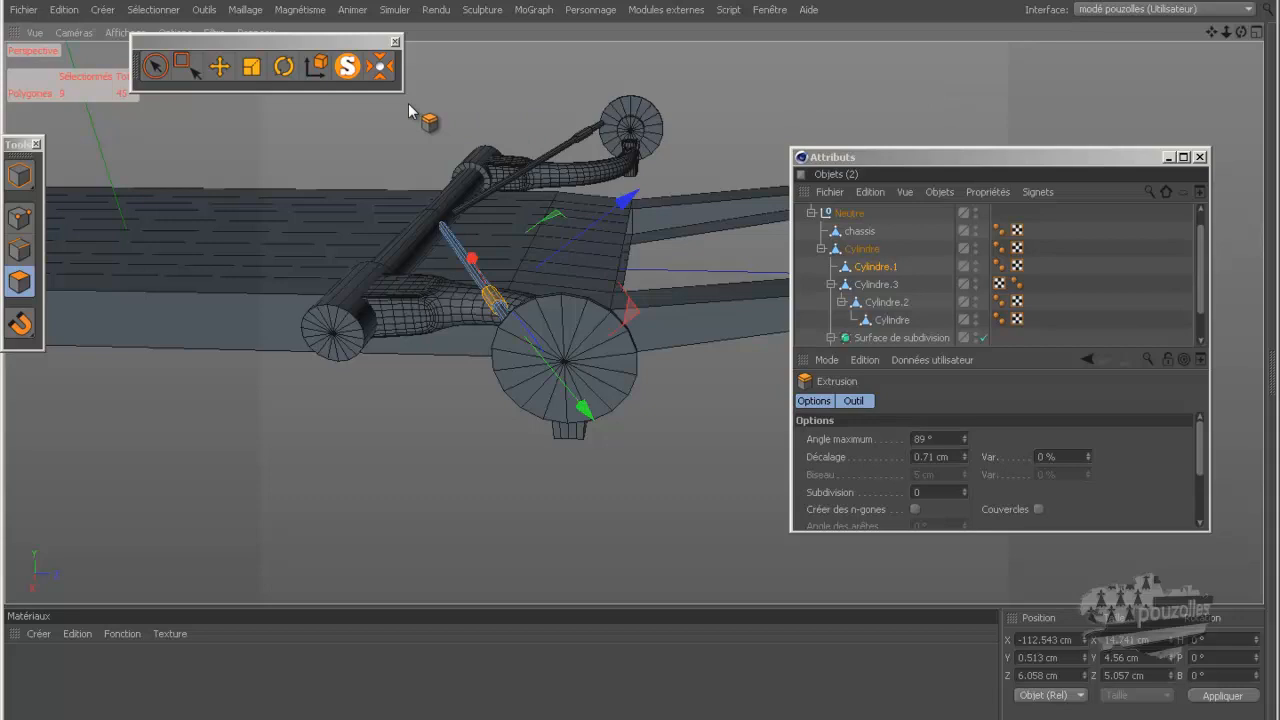
pyautogui.hotkey('ctrl', 'r')
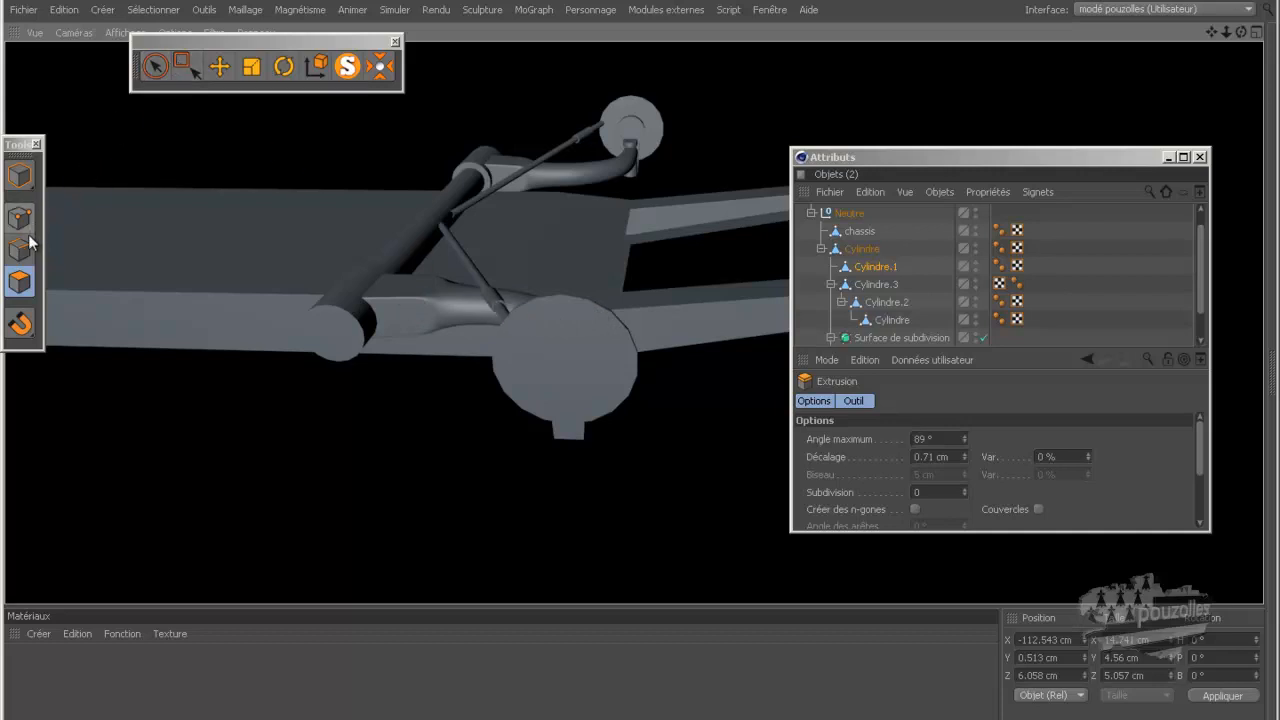
pyautogui.click(19, 282)
pyautogui.click(220, 66)
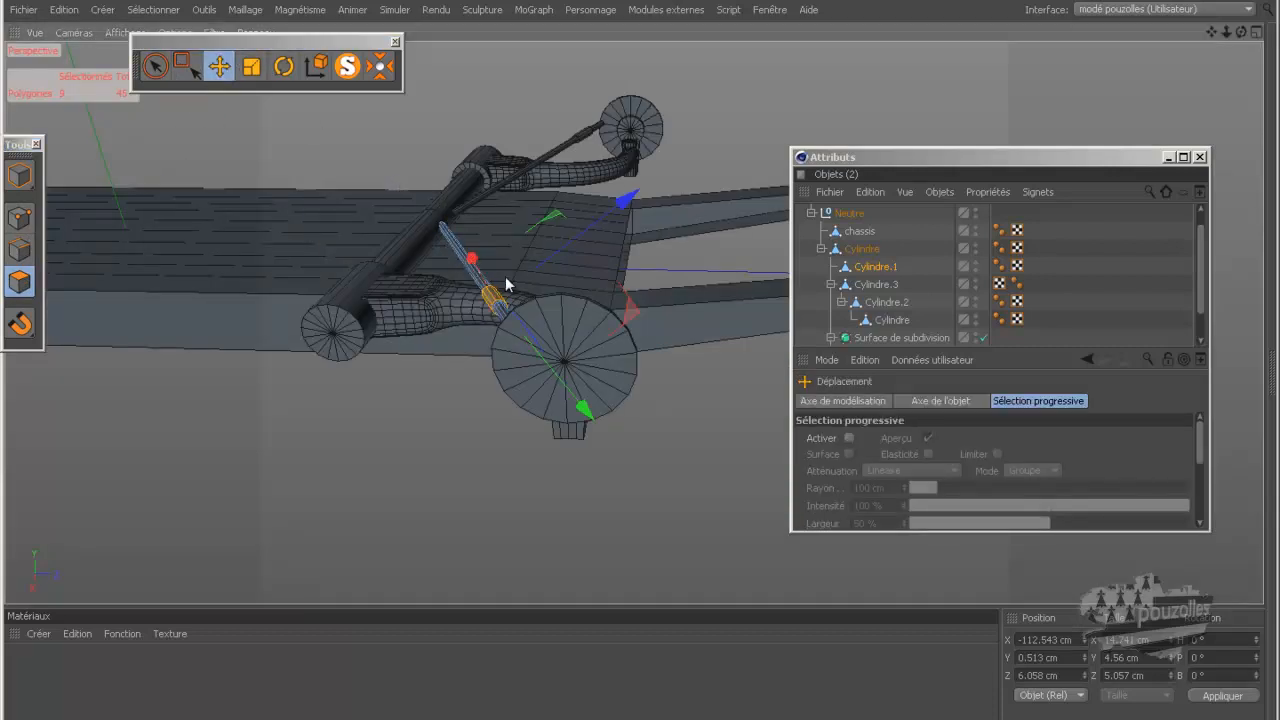
pyautogui.scroll(5, 505, 284)
pyautogui.scroll(4, 505, 284)
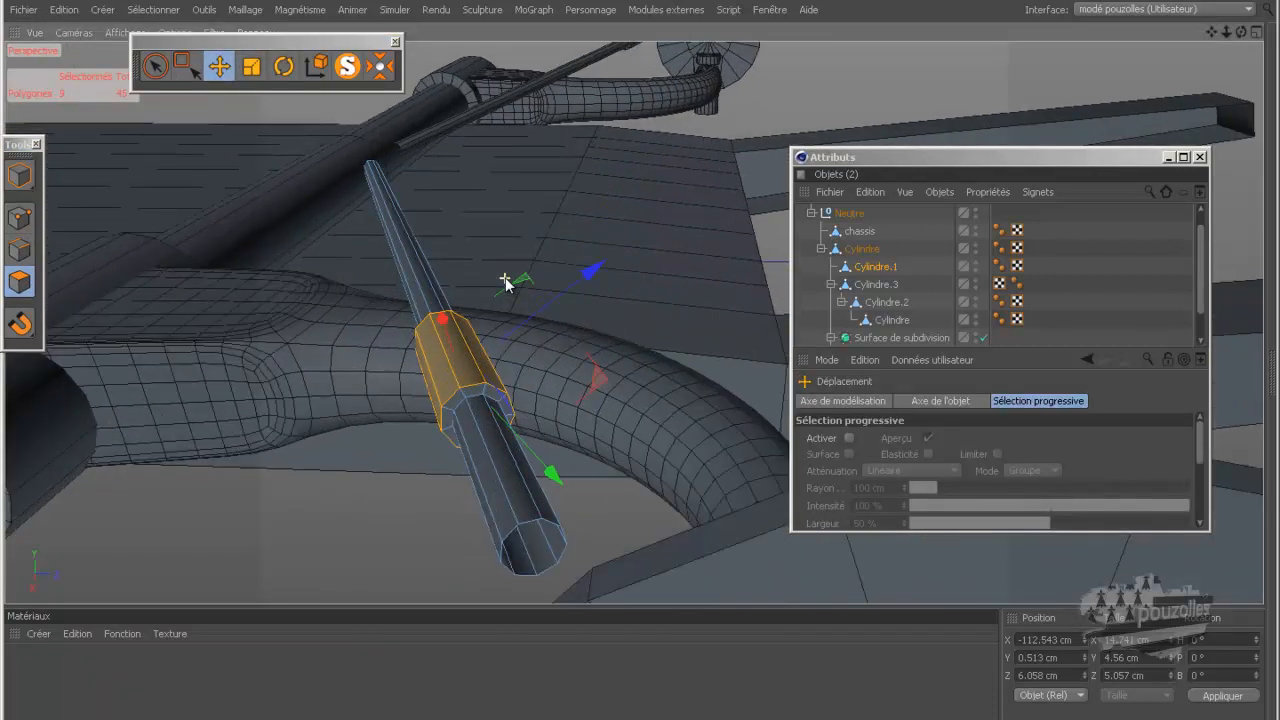
pyautogui.moveTo(1238, 31); pyautogui.dragTo(632, 360)
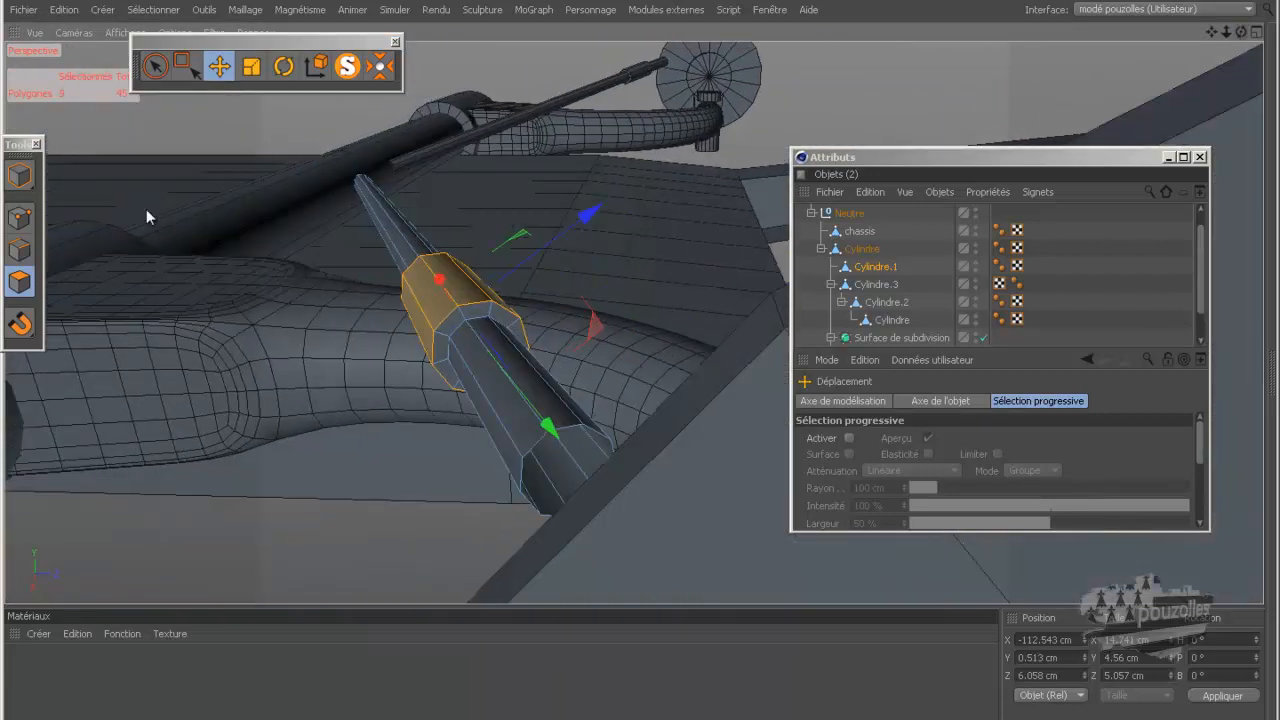
# Switch the steering rod to point editing and move the Attributs window clear of the perspective view.
pyautogui.click(20, 217)
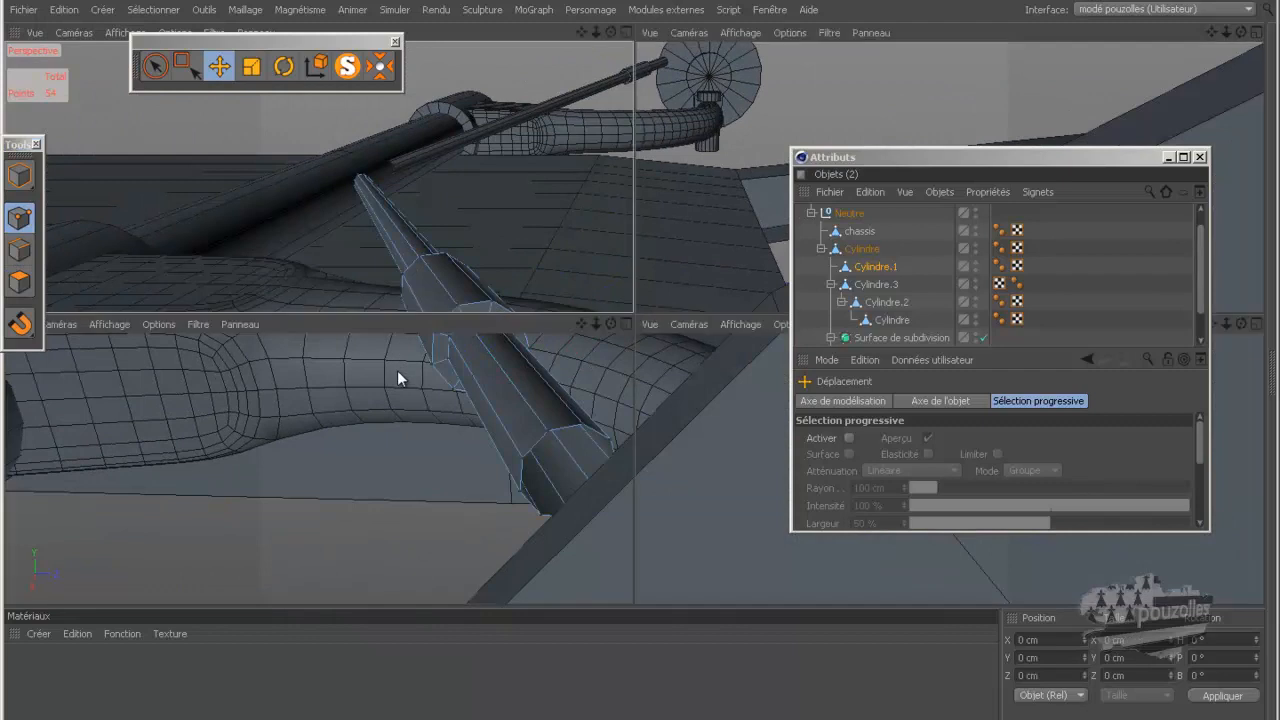
pyautogui.middleClick(398, 370)
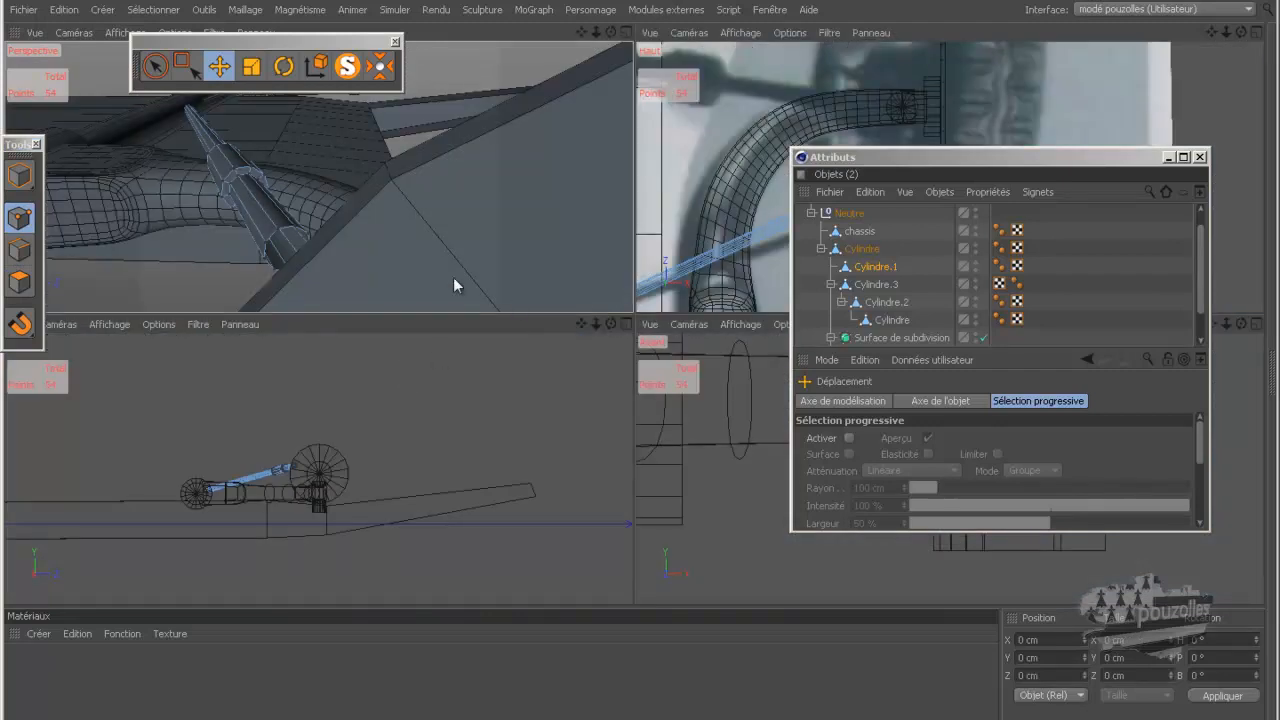
pyautogui.middleClick(348, 266)
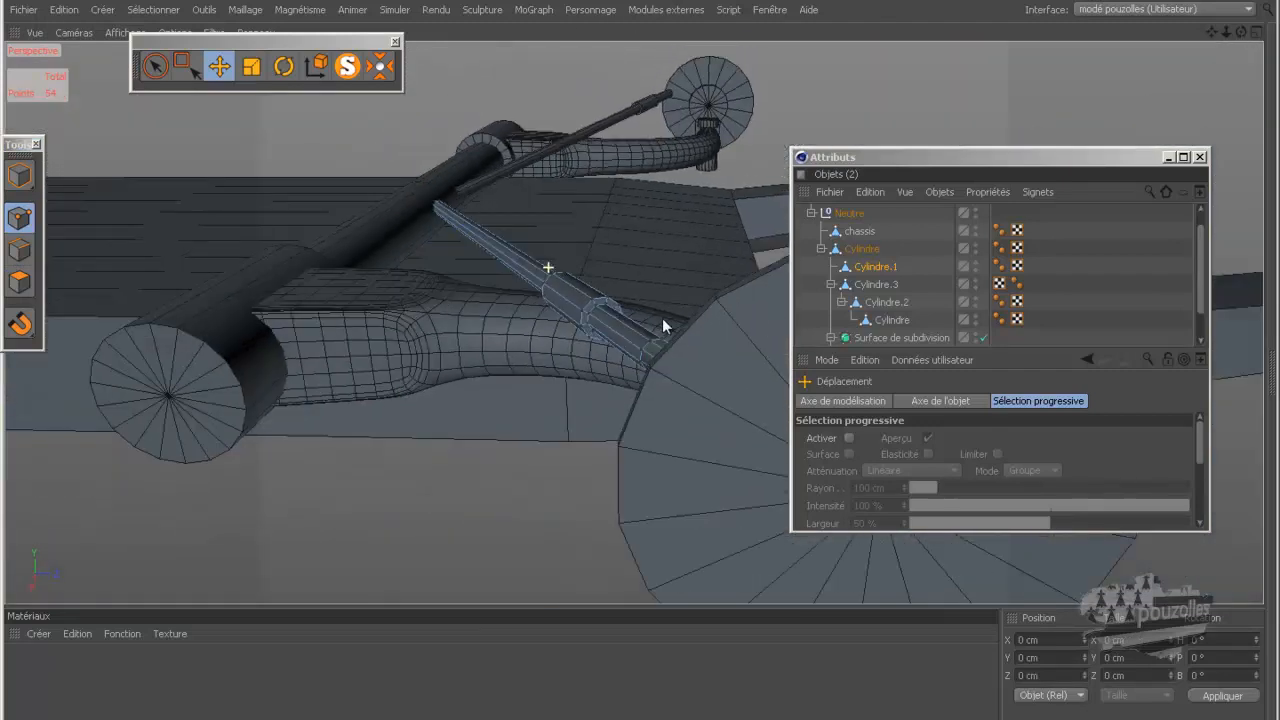
pyautogui.moveTo(1091, 163); pyautogui.dragTo(743, 665)
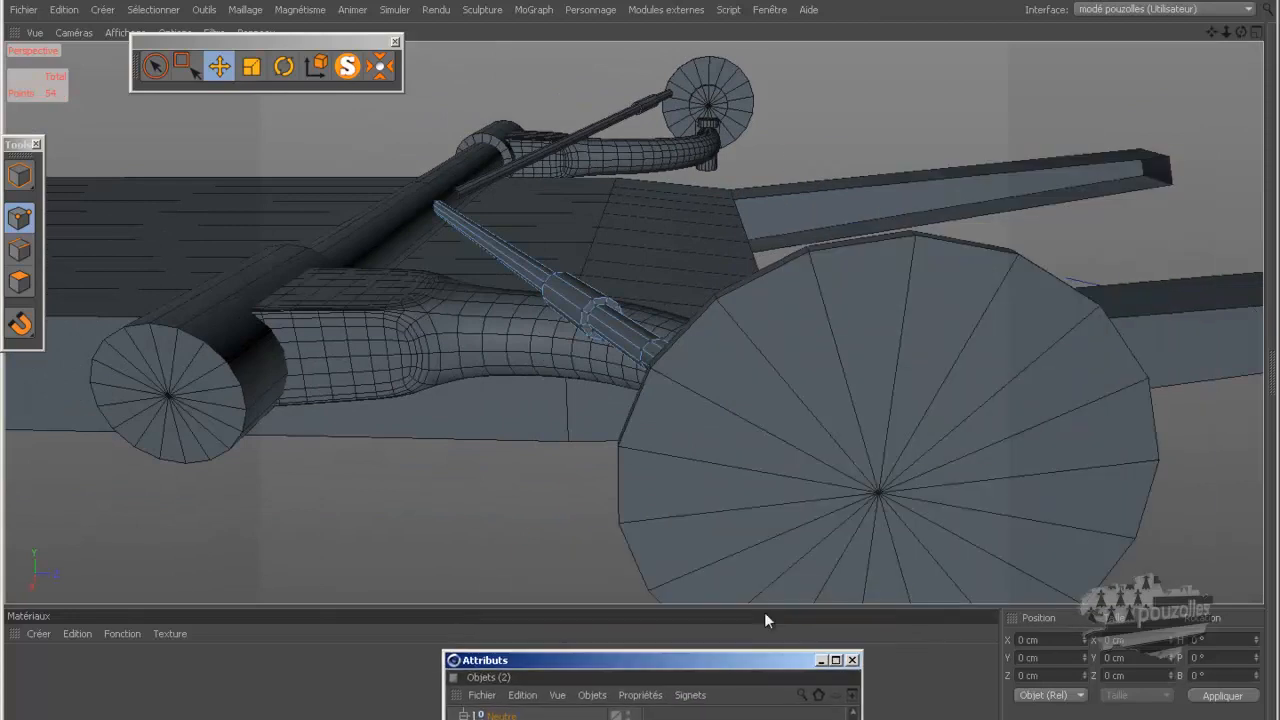
pyautogui.moveTo(1239, 34); pyautogui.dragTo(640, 366)
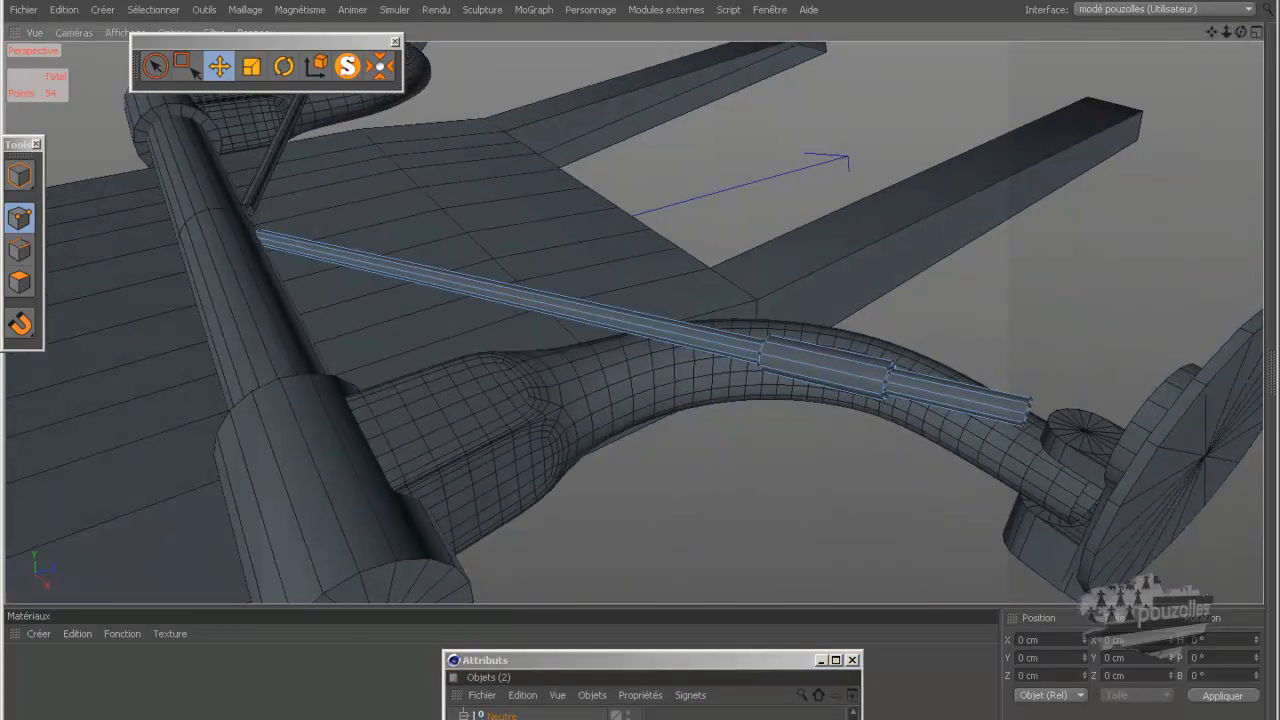
# Cut four loops around the sleeve, one tight against each end and one slightly farther in from each end.
pyautogui.click(248, 711)
pyautogui.press('k')
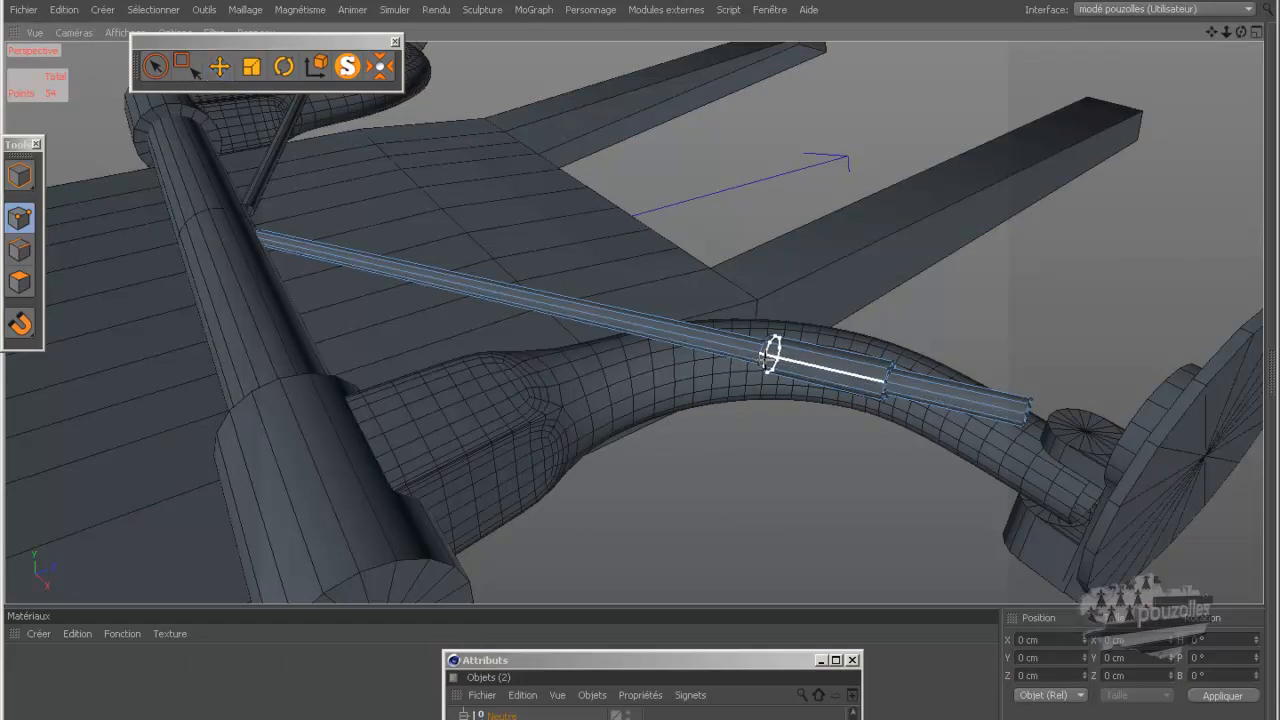
pyautogui.scroll(3, 763, 359)
pyautogui.scroll(3, 765, 358)
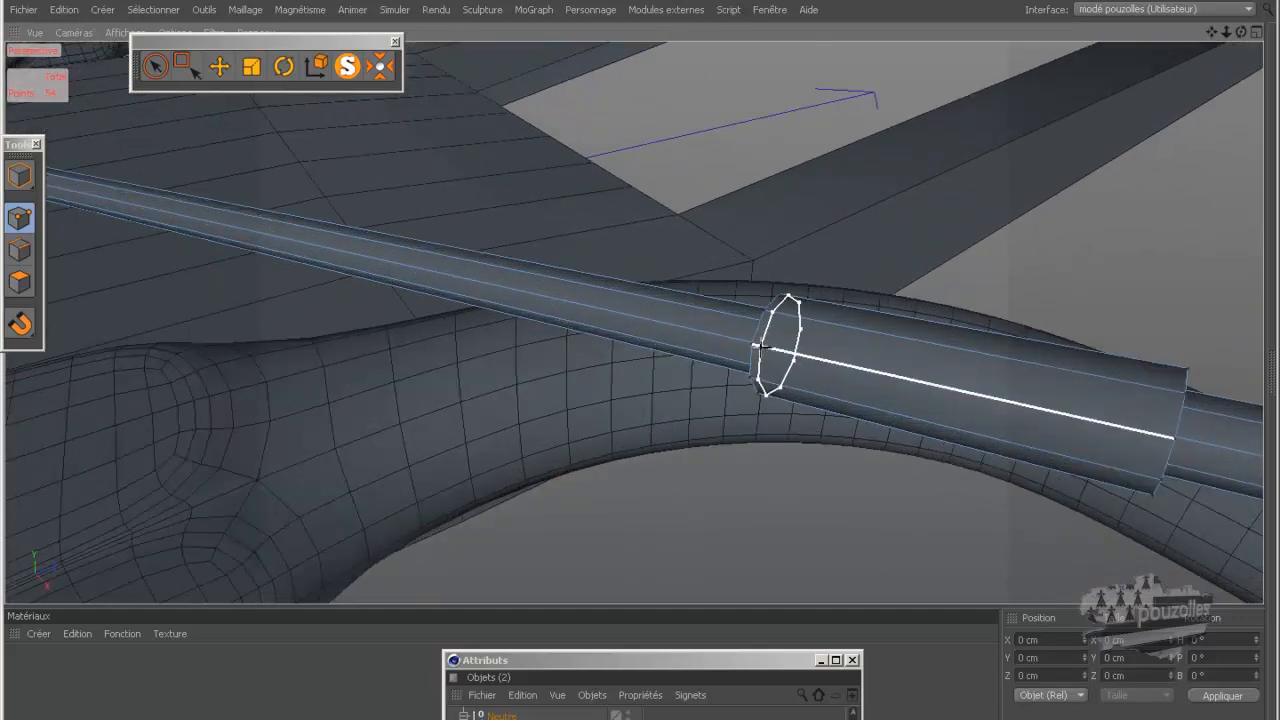
pyautogui.click(760, 347)
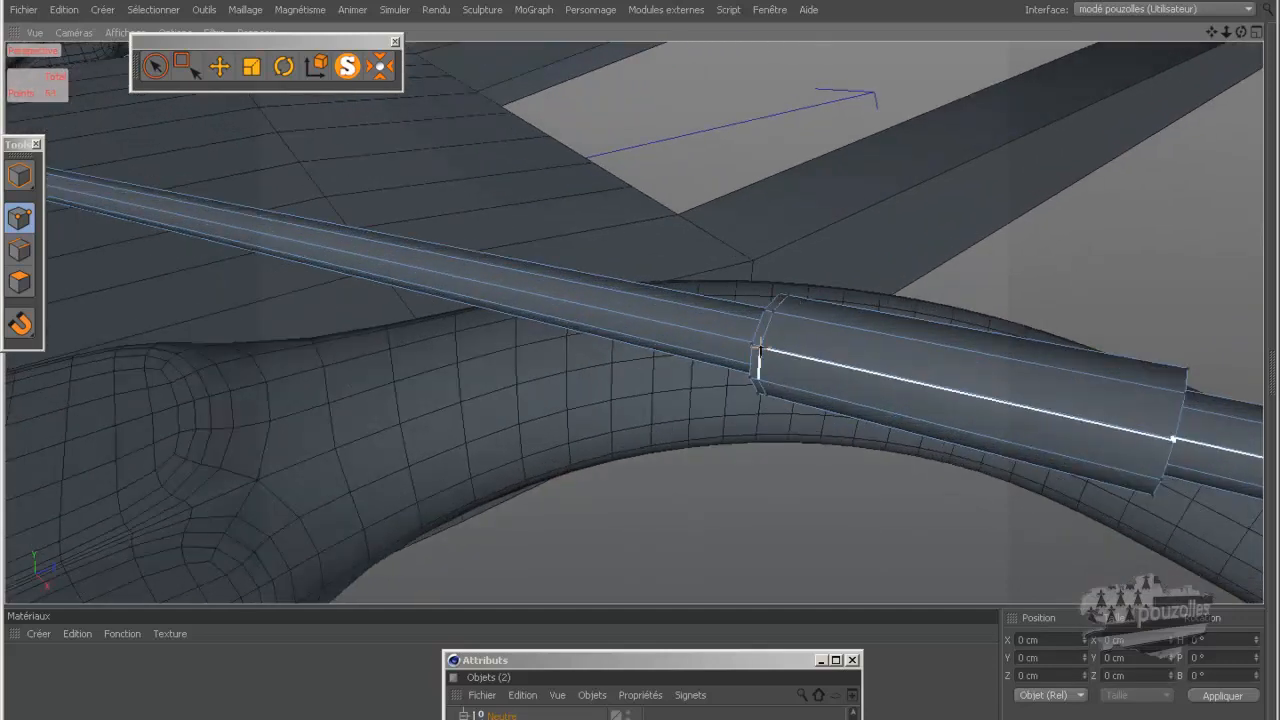
pyautogui.click(817, 358)
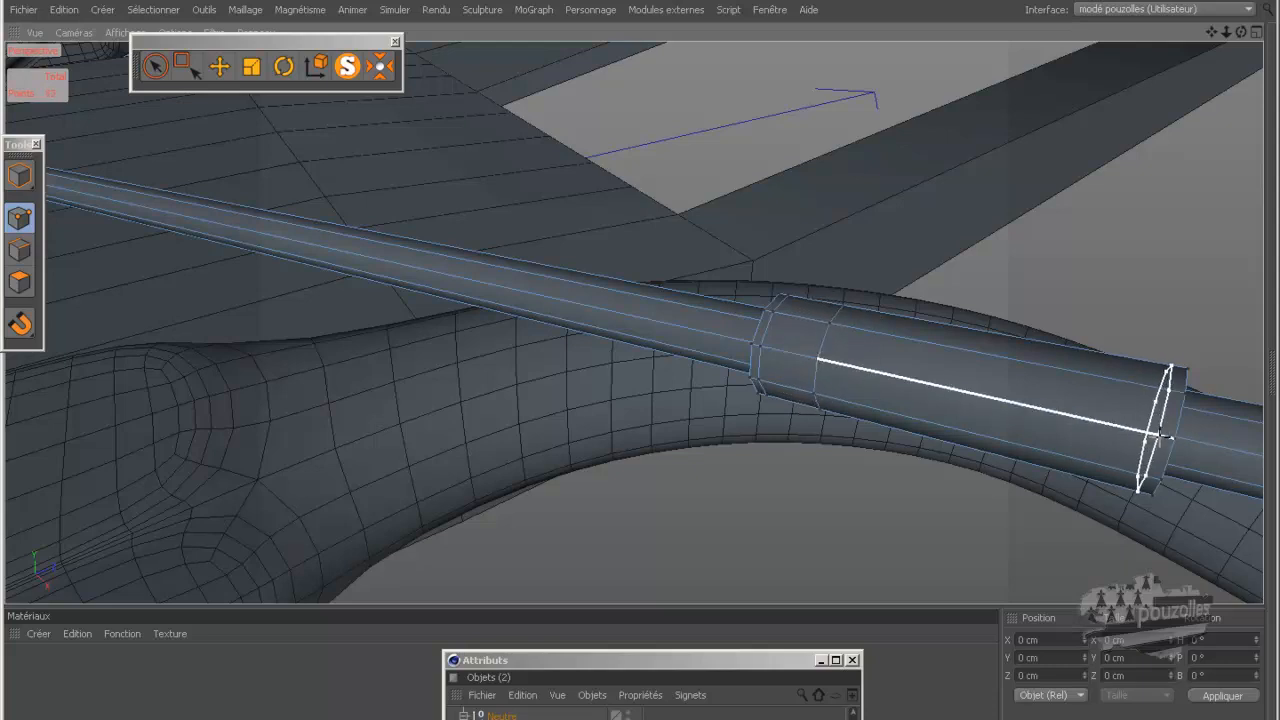
pyautogui.click(1165, 437)
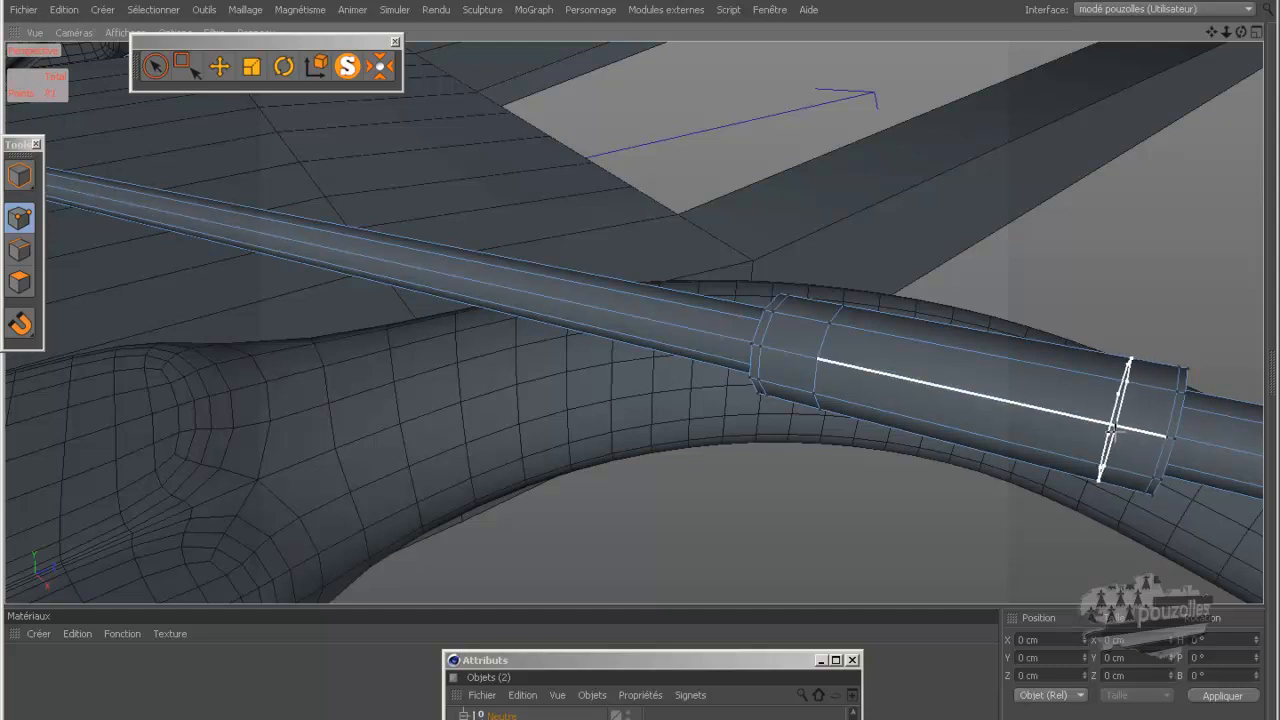
pyautogui.click(1108, 428)
pyautogui.scroll(-3, 970, 536)
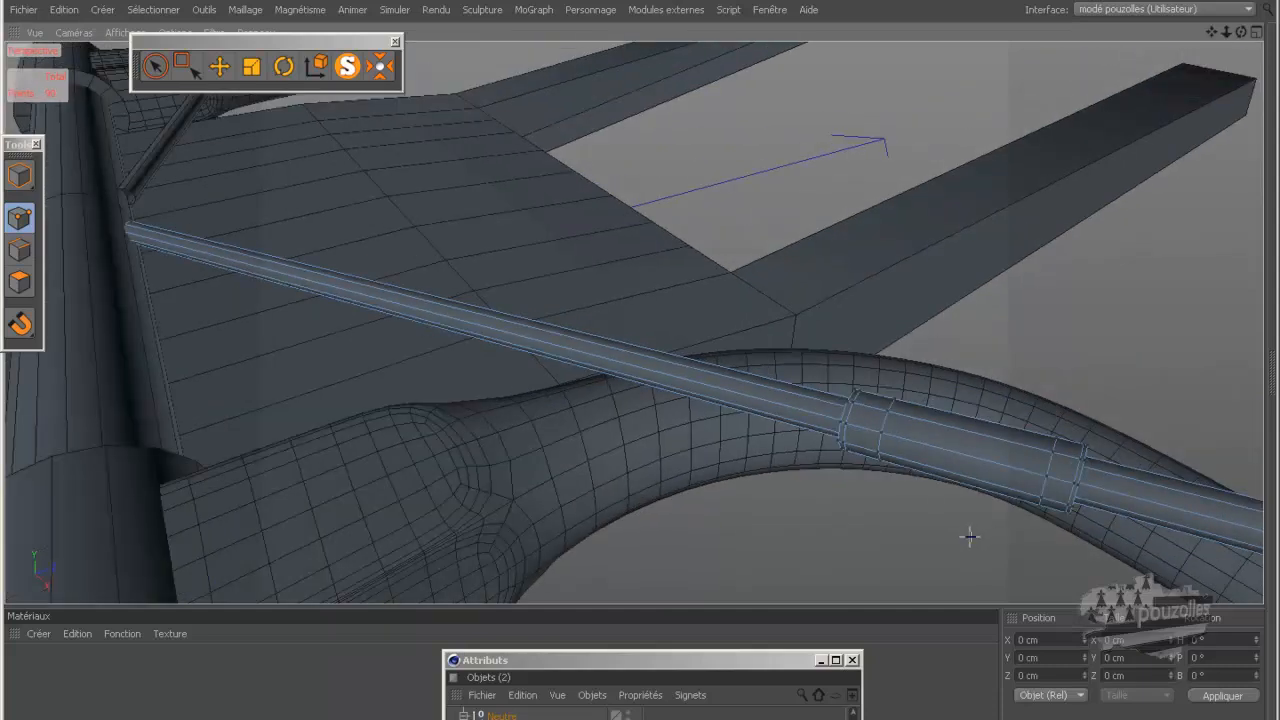
# Select two aligned polygons along the sleeve's upper side, one in the band near each end.
pyautogui.click(219, 66)
pyautogui.click(19, 282)
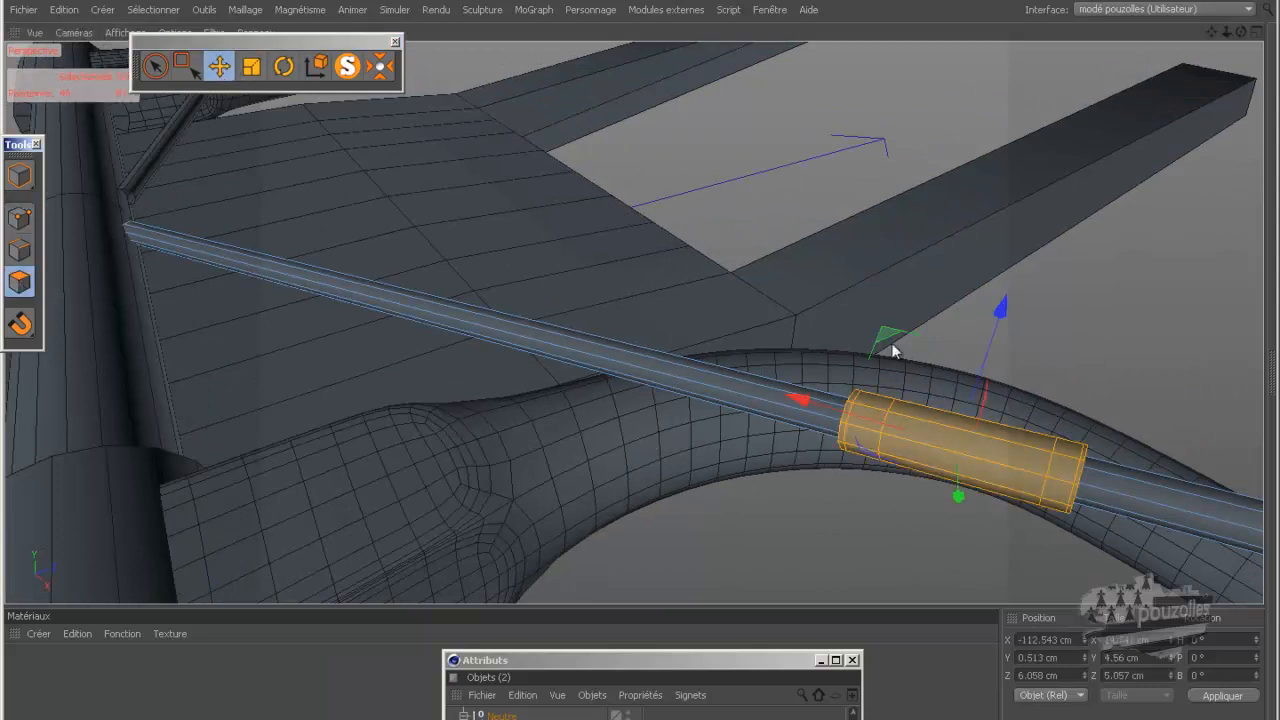
pyautogui.click(876, 410)
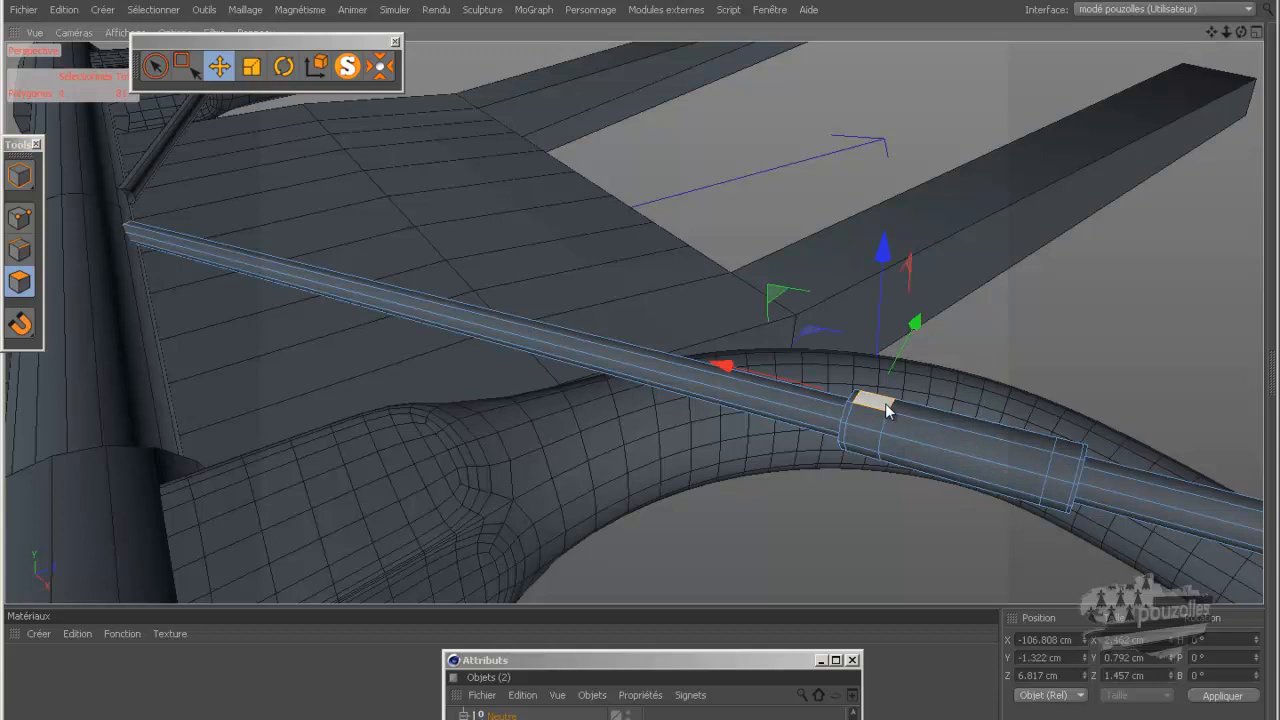
pyautogui.keyDown('shift'); pyautogui.click(1063, 445); pyautogui.keyUp('shift')
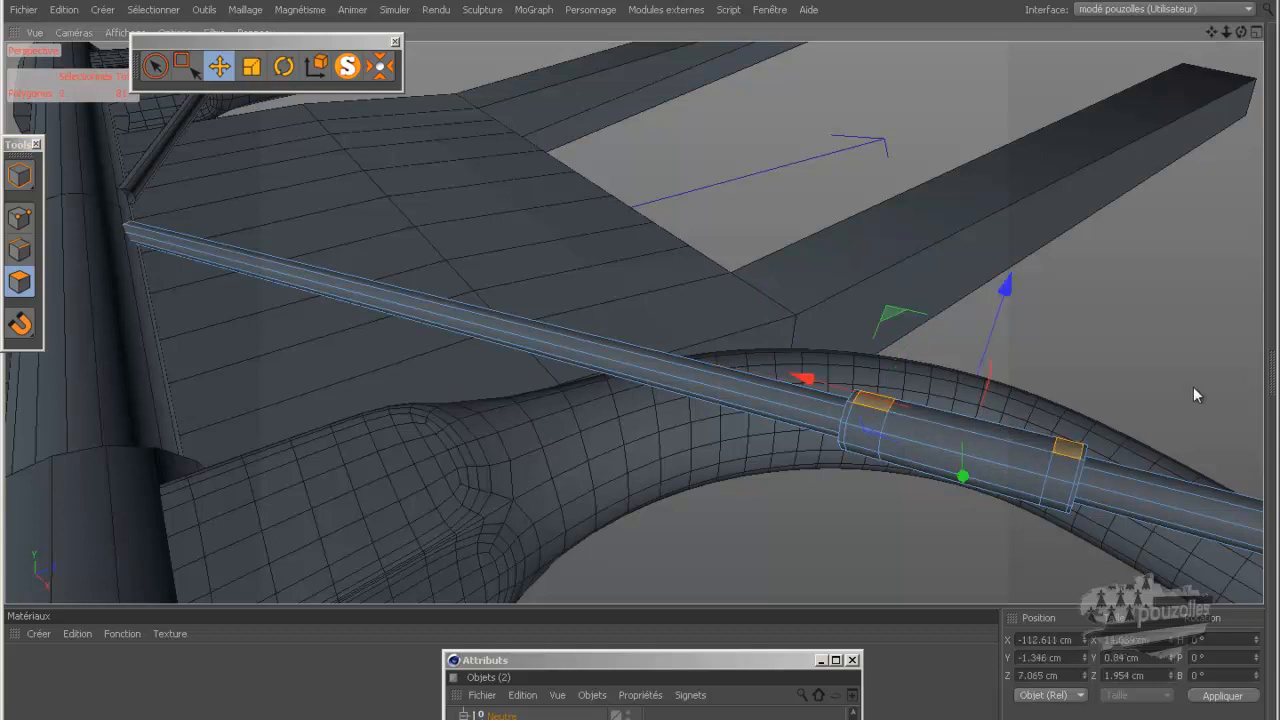
# Slide the inner edge loop near the sleeve's wheel-side end about 1 cm inward to widen that end band.
pyautogui.middleClick(786, 322)
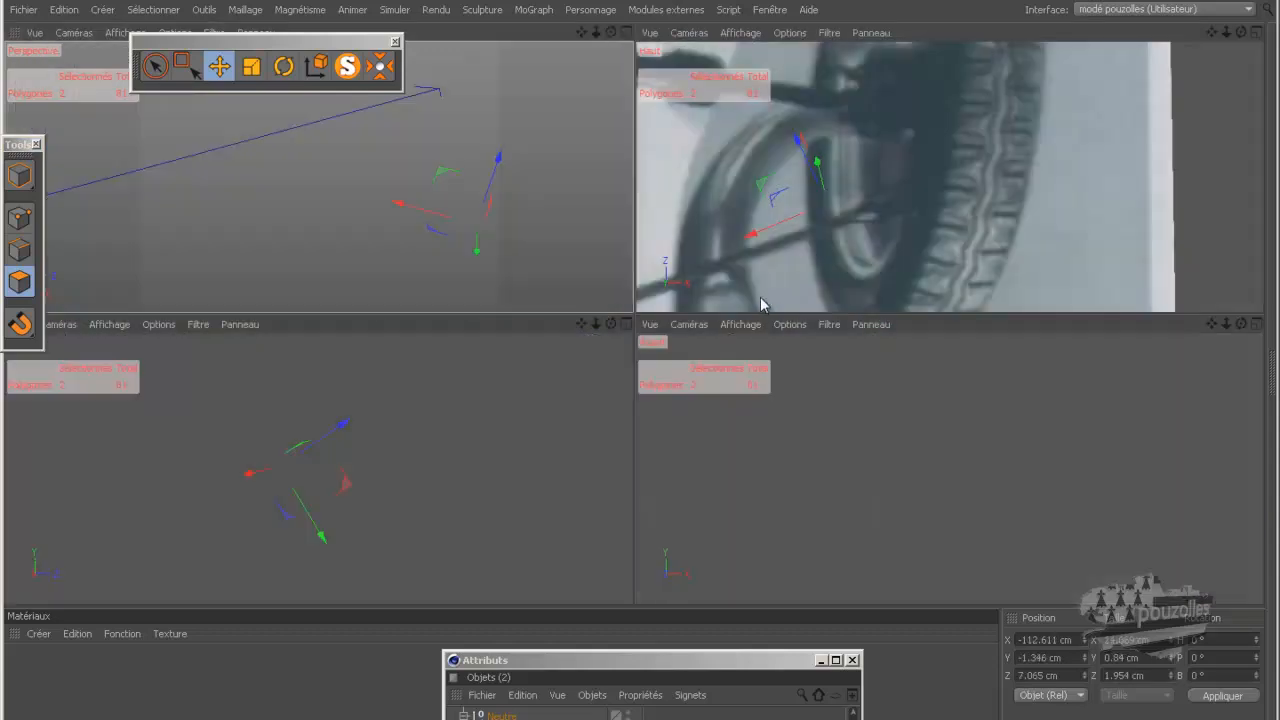
pyautogui.middleClick(780, 270)
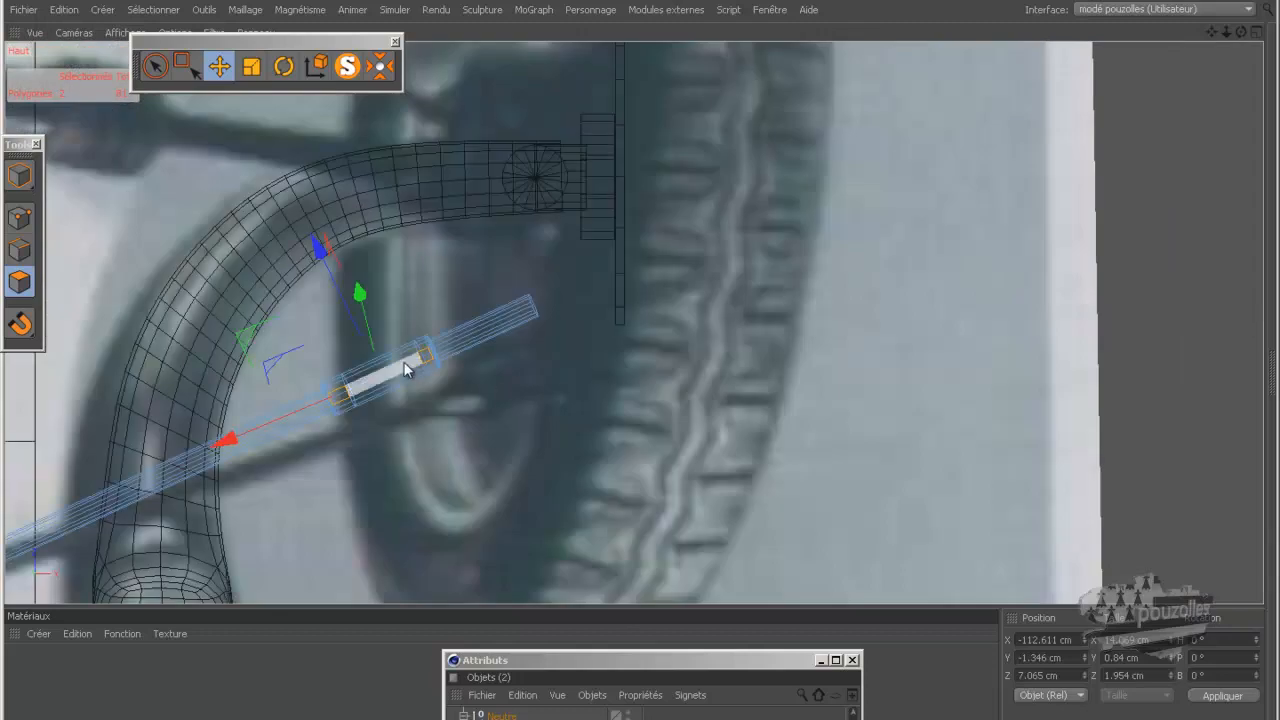
pyautogui.scroll(3, 404, 366)
pyautogui.scroll(2, 404, 366)
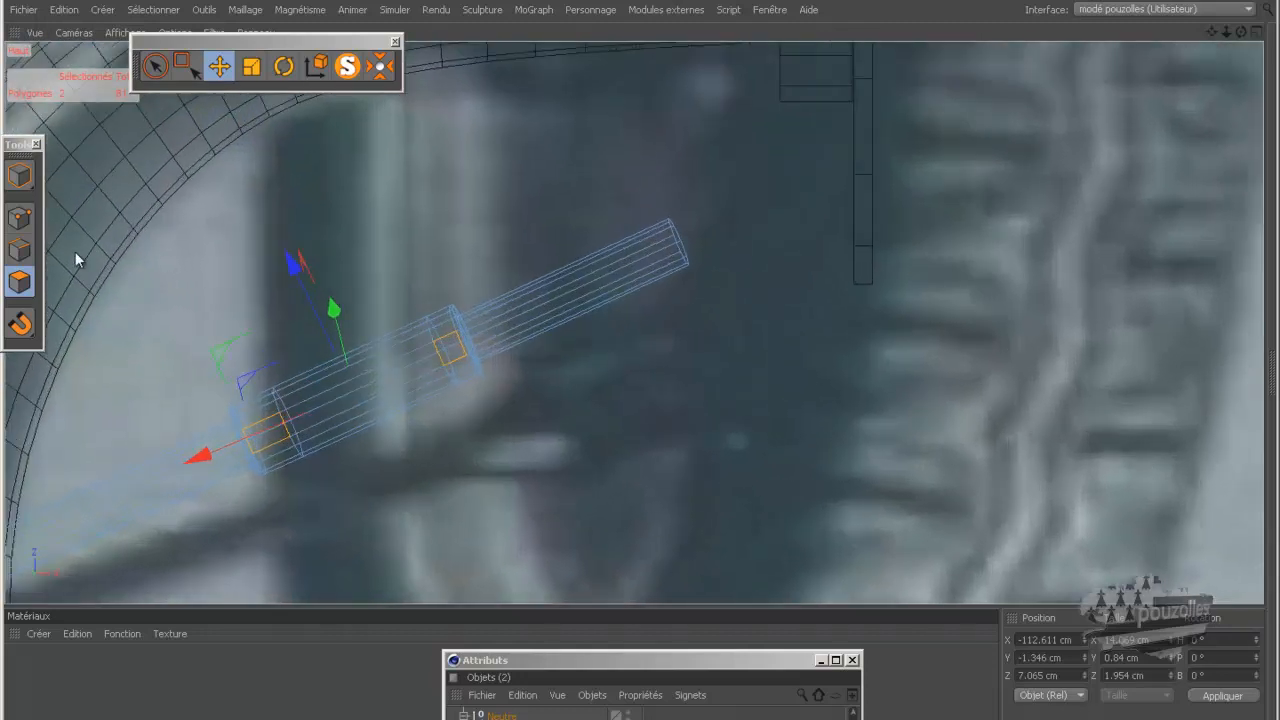
pyautogui.click(20, 250)
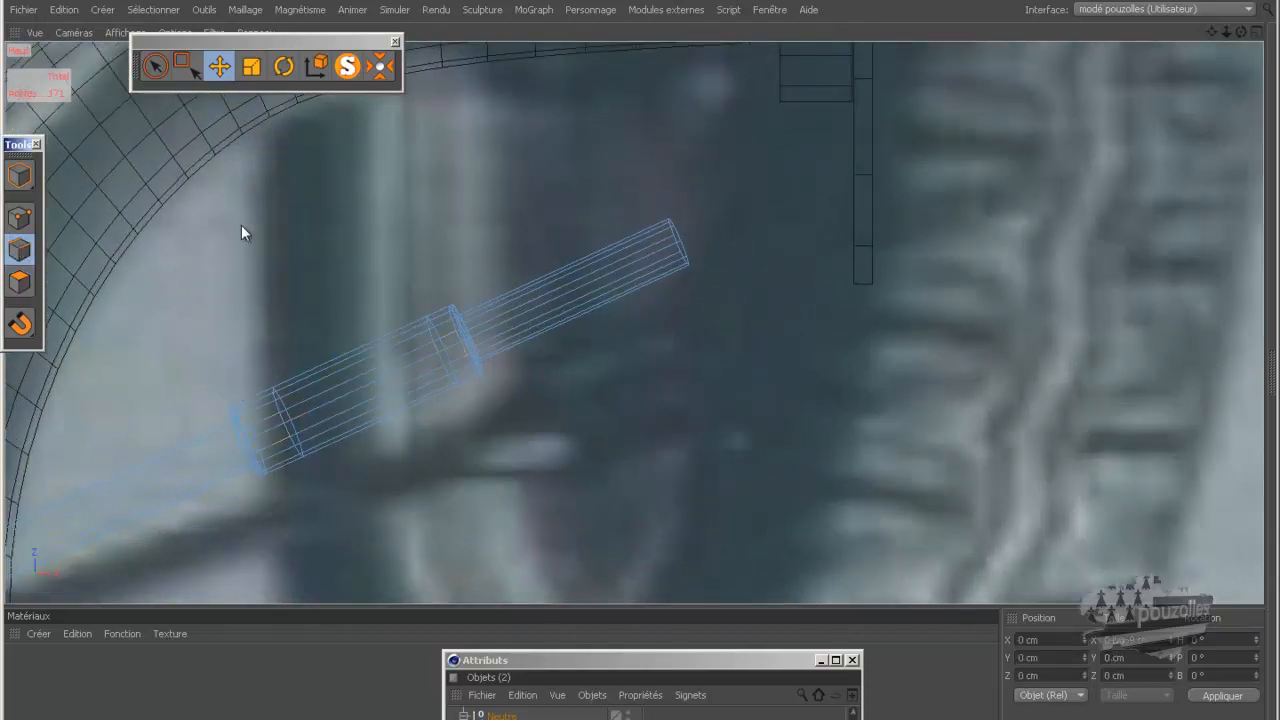
pyautogui.press('k')
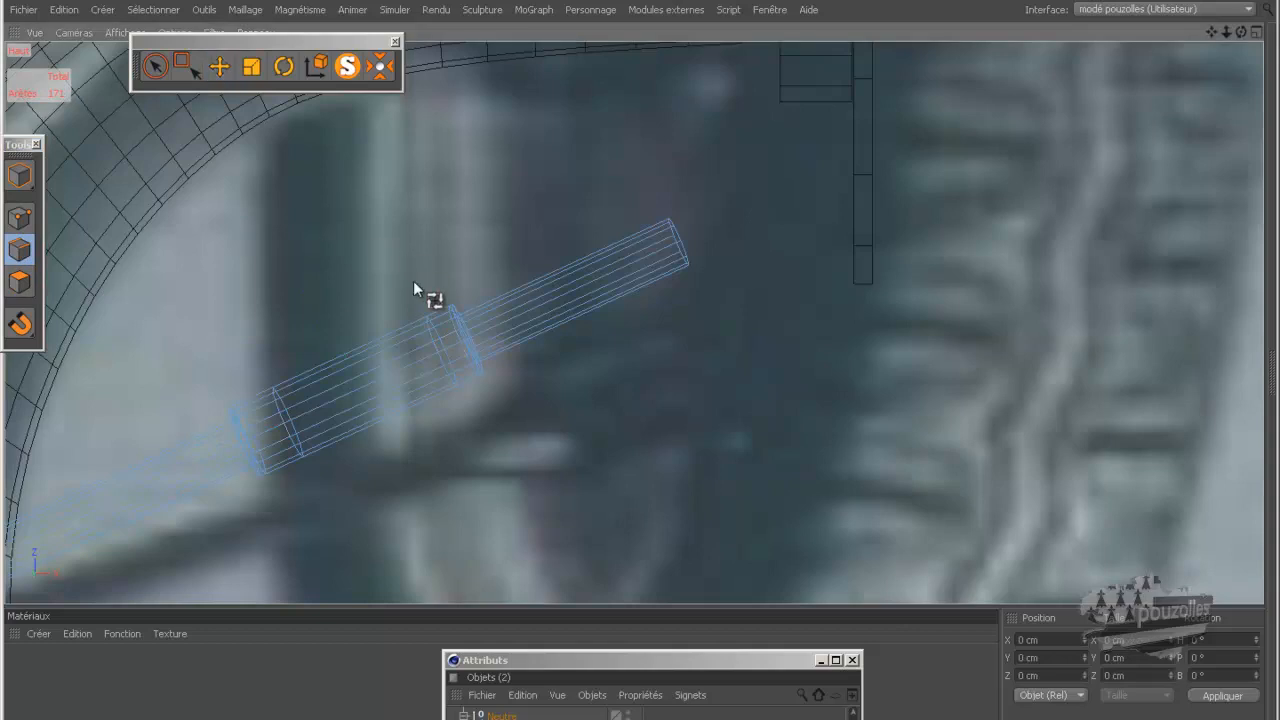
pyautogui.click(440, 341)
pyautogui.rightClick(440, 214)
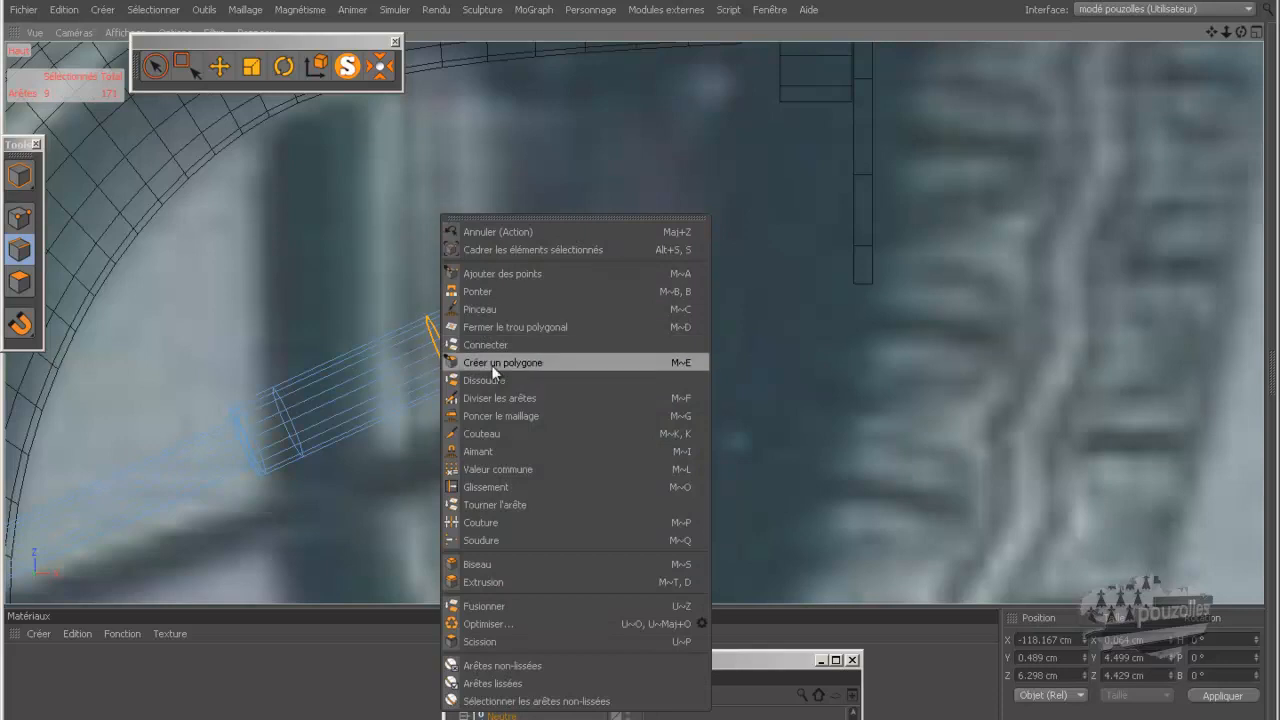
pyautogui.click(480, 487)
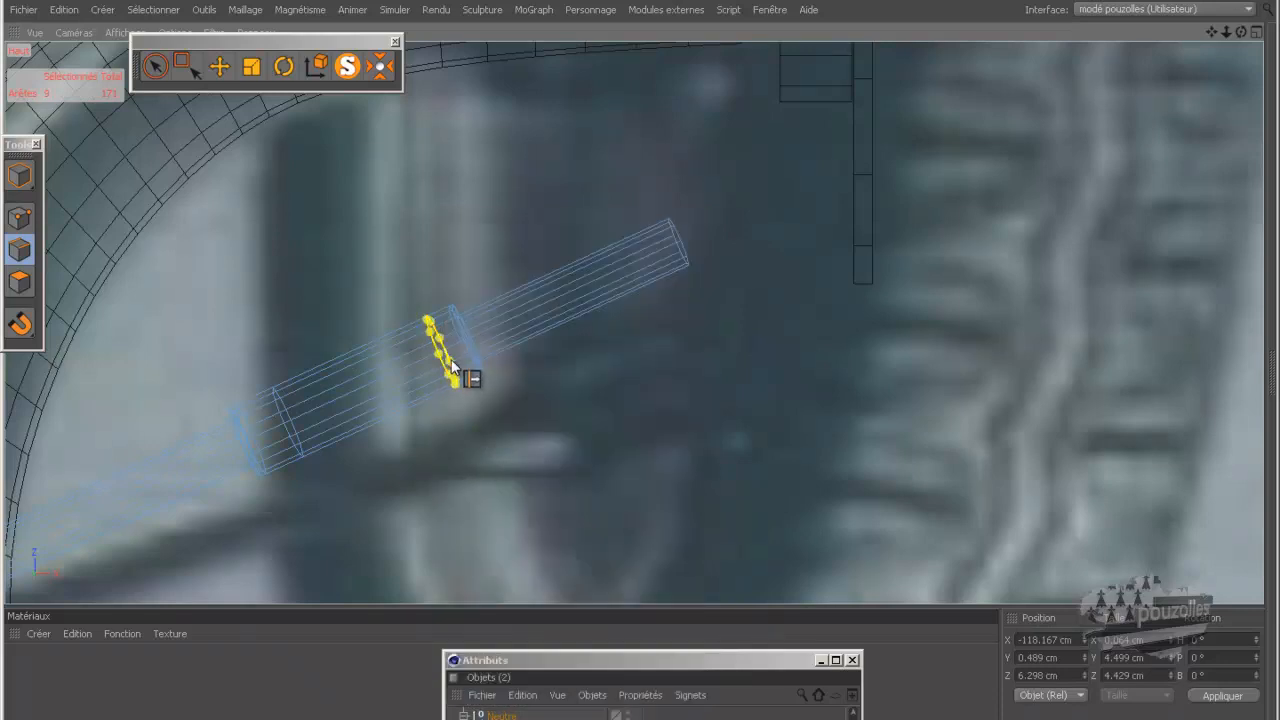
pyautogui.moveTo(636, 363); pyautogui.dragTo(639, 361)
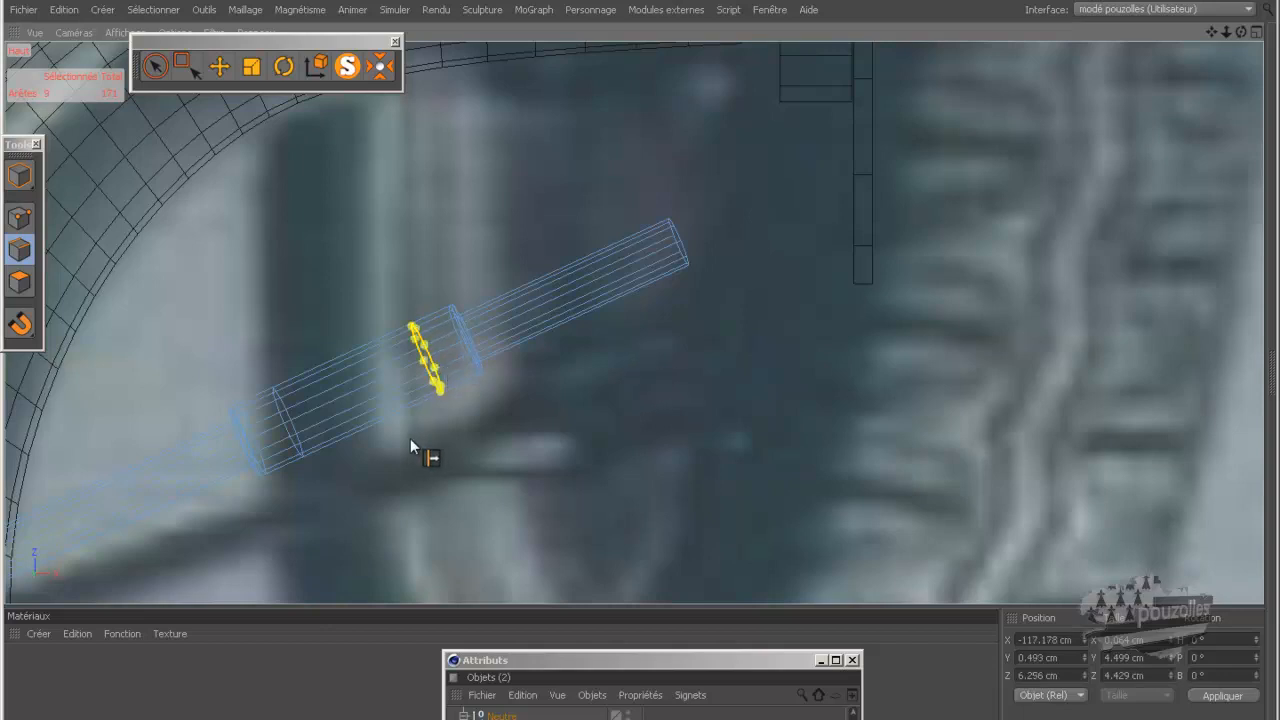
# Start an Extrude on the sleeve's two selected end-band polygons and raise them about 0.5 cm along the Z axis.
pyautogui.click(26, 283)
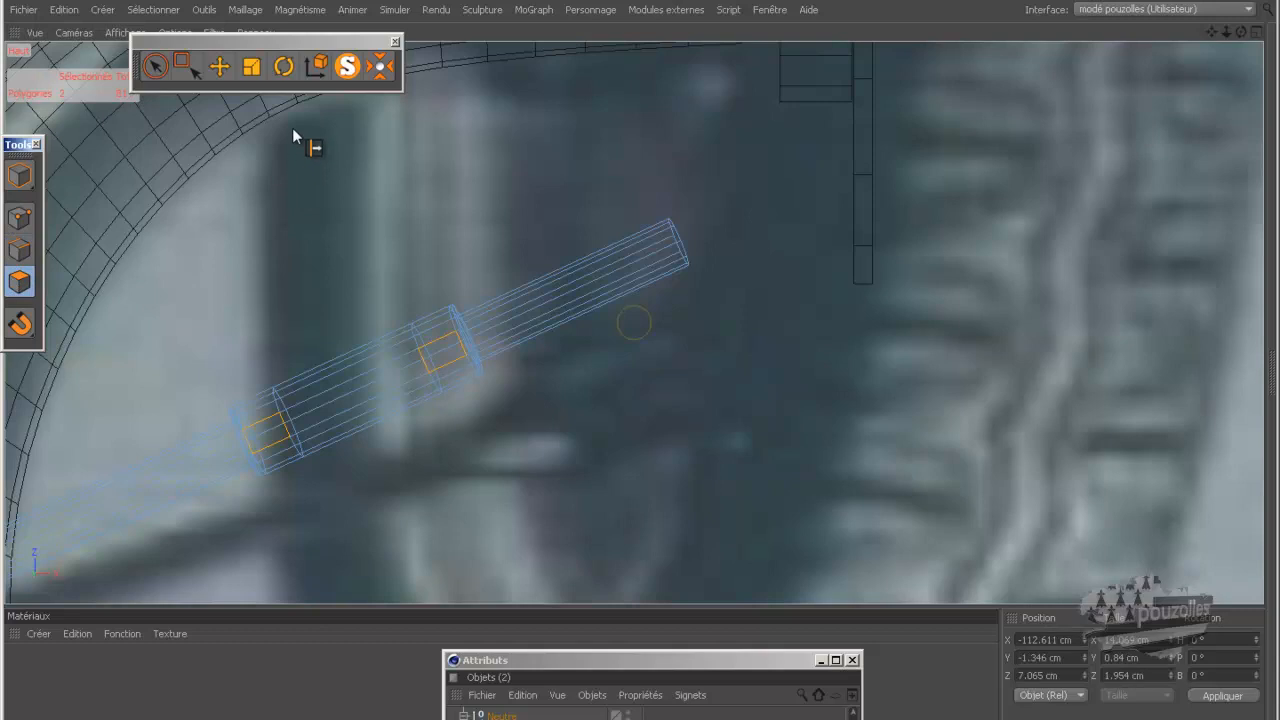
pyautogui.rightClick(247, 234)
pyautogui.press('d')
pyautogui.middleClick(247, 234)
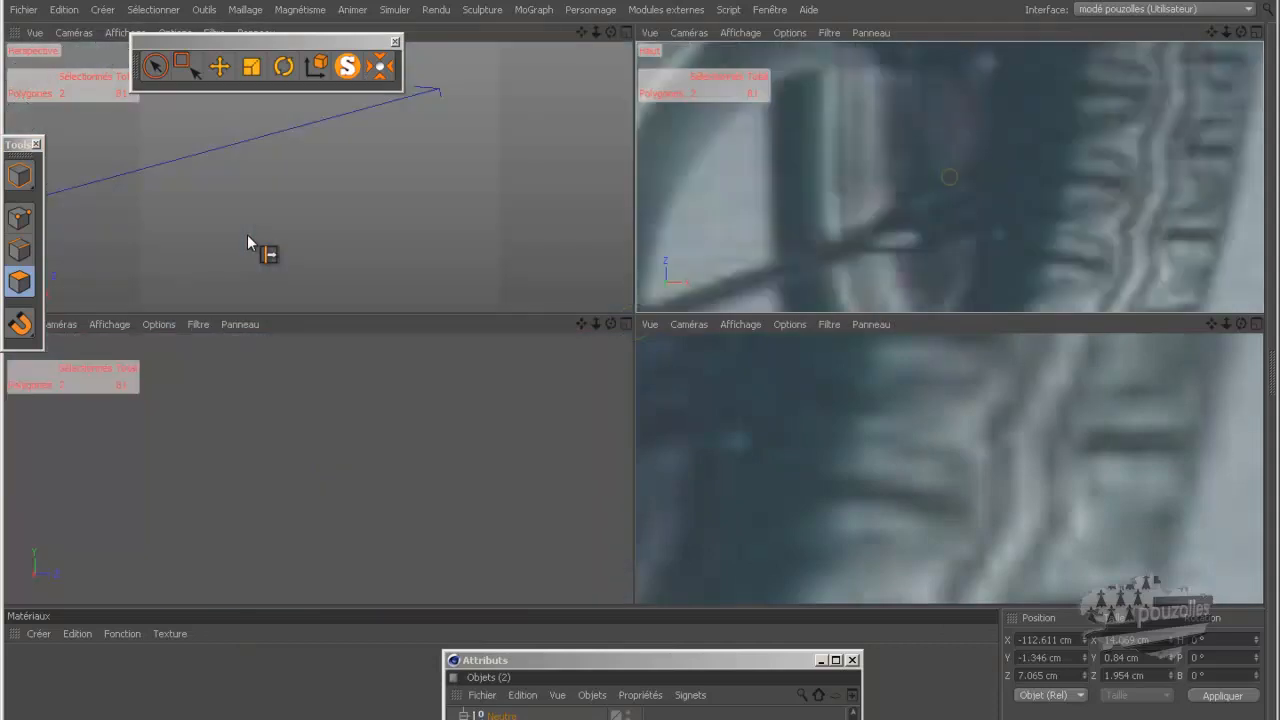
pyautogui.middleClick(411, 252)
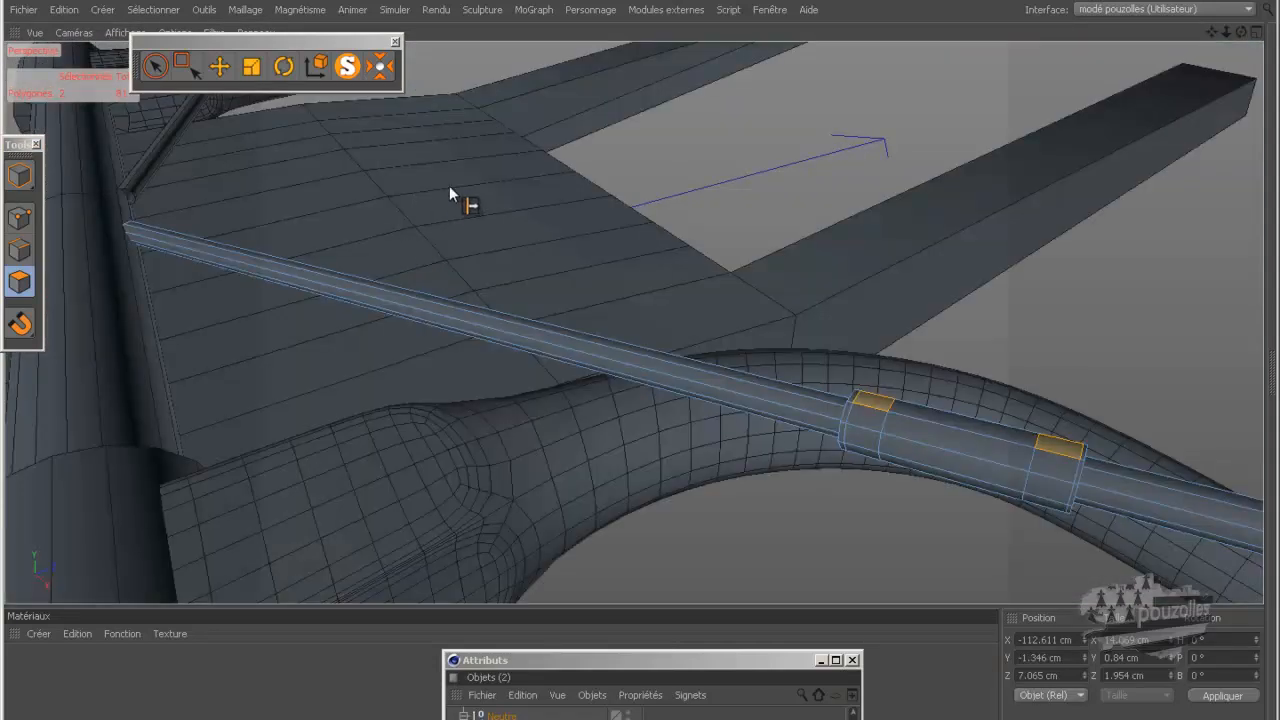
pyautogui.rightClick(449, 195)
pyautogui.click(529, 348)
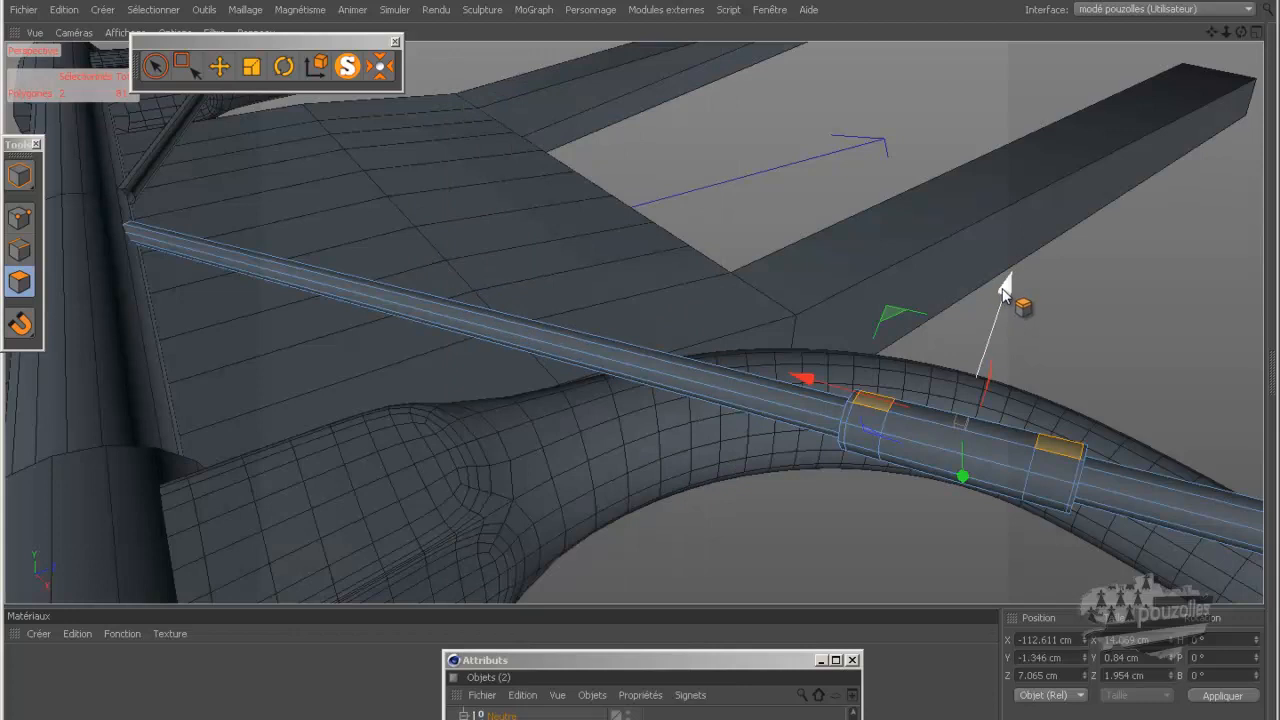
pyautogui.moveTo(1006, 288); pyautogui.dragTo(1011, 270)
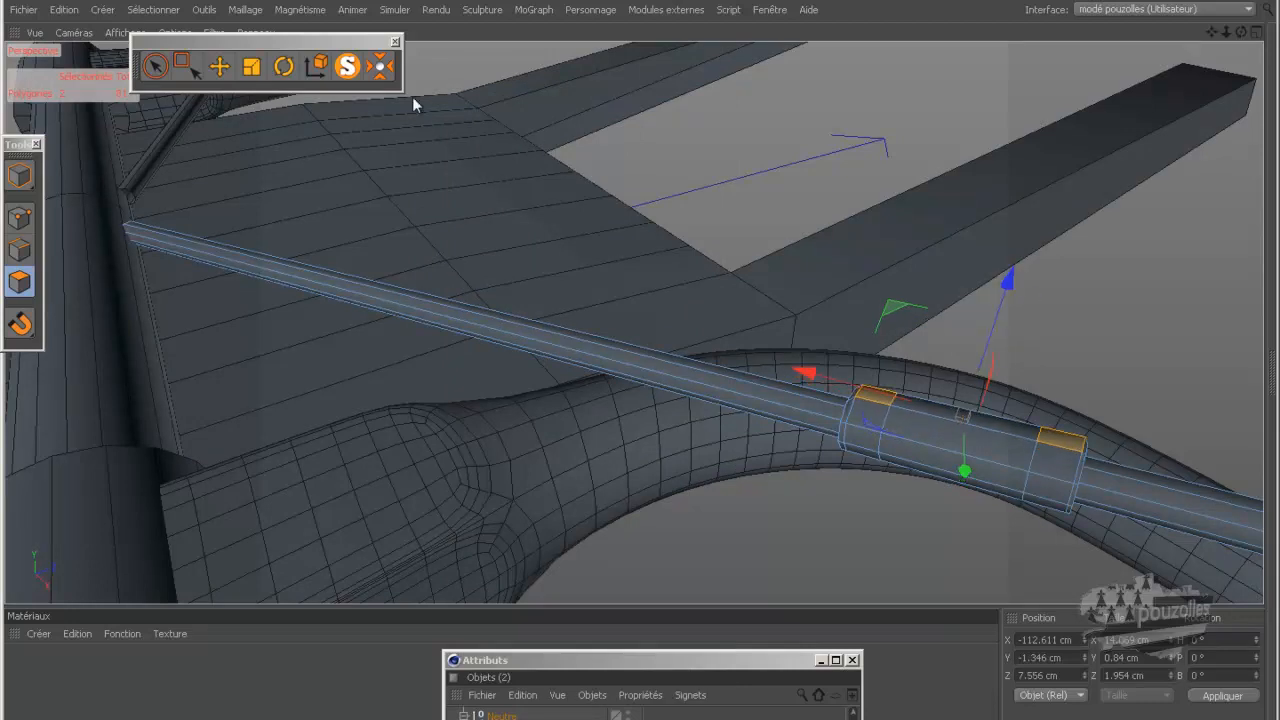
# Undo the previous extrusion and try extruding the sleeve's two selected end-band polygons about 1.6 cm along their Z axis.
pyautogui.click(66, 10)
pyautogui.click(85, 36)
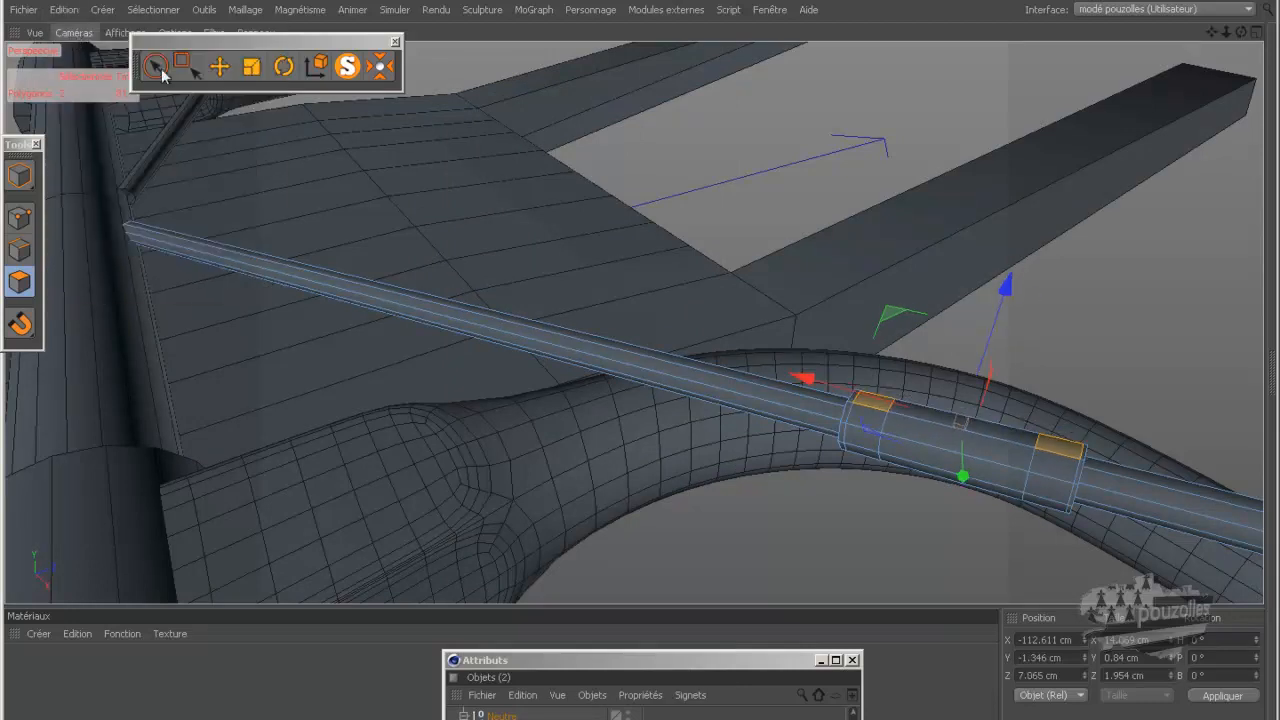
pyautogui.click(219, 66)
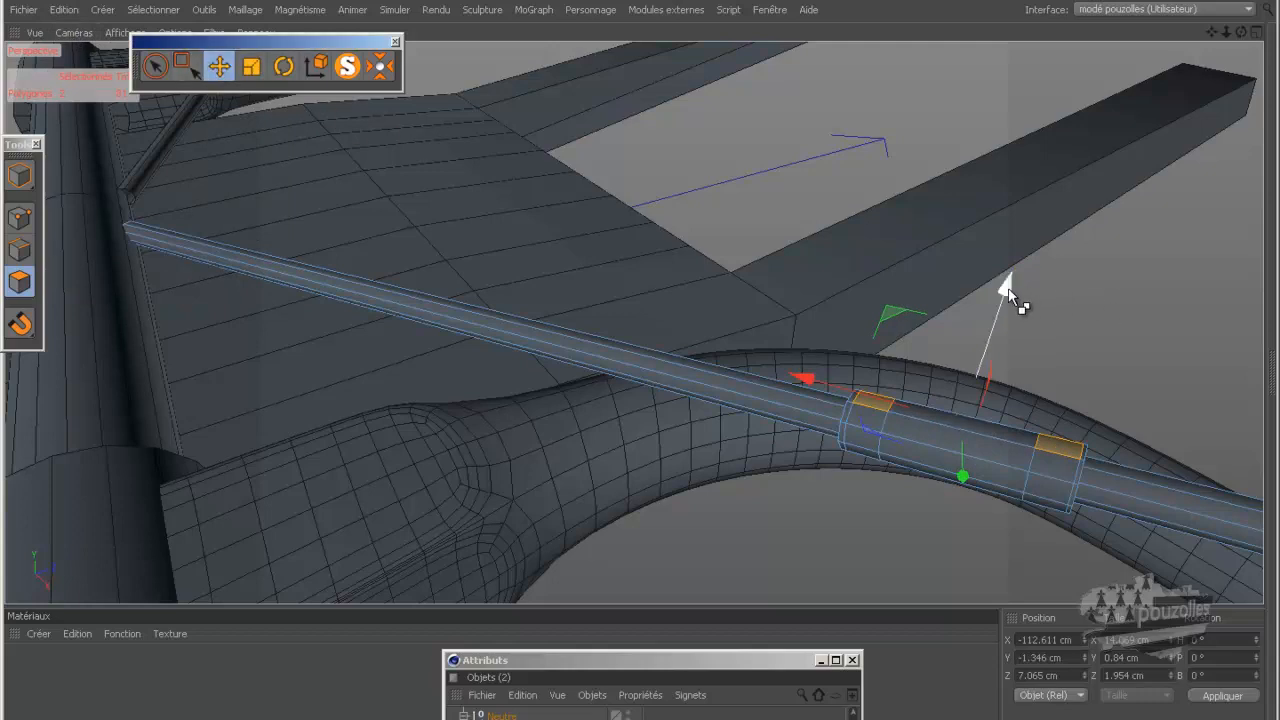
pyautogui.moveTo(1006, 288); pyautogui.dragTo(1009, 266)
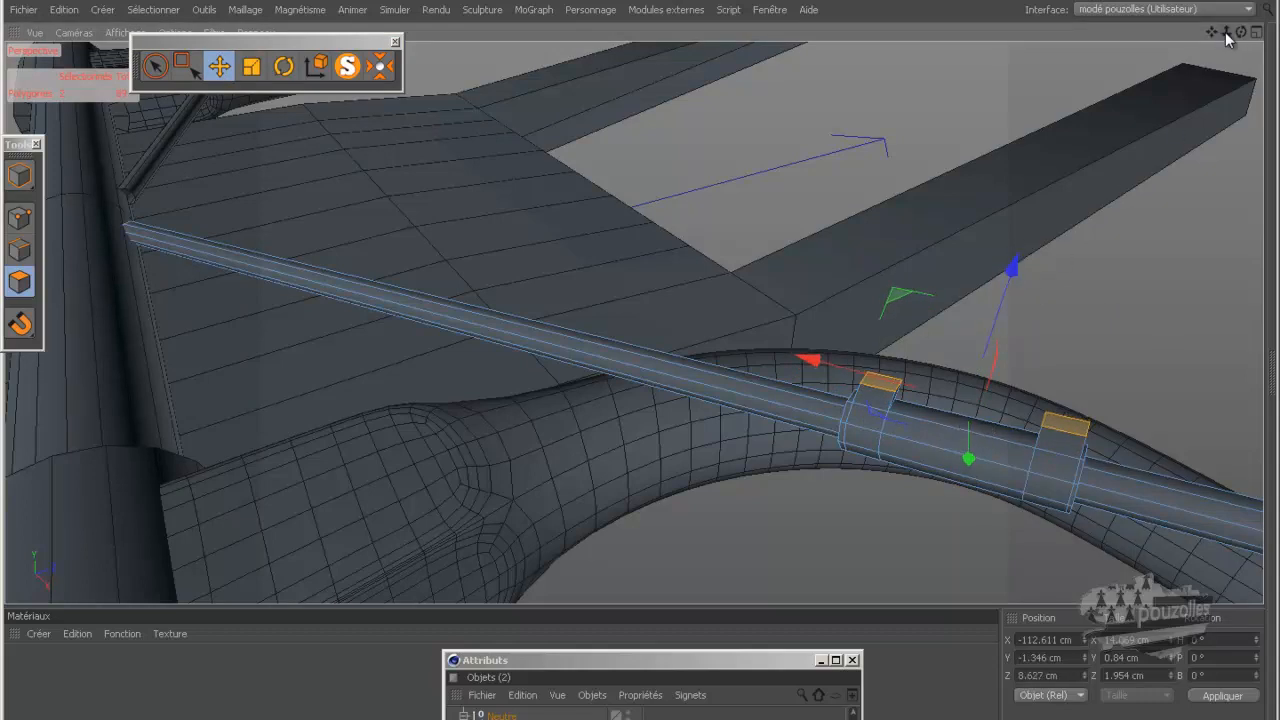
pyautogui.moveTo(1240, 36)
pyautogui.mouseDown()
pyautogui.moveTo(630, 368)
pyautogui.moveTo(639, 360)
pyautogui.mouseUp()
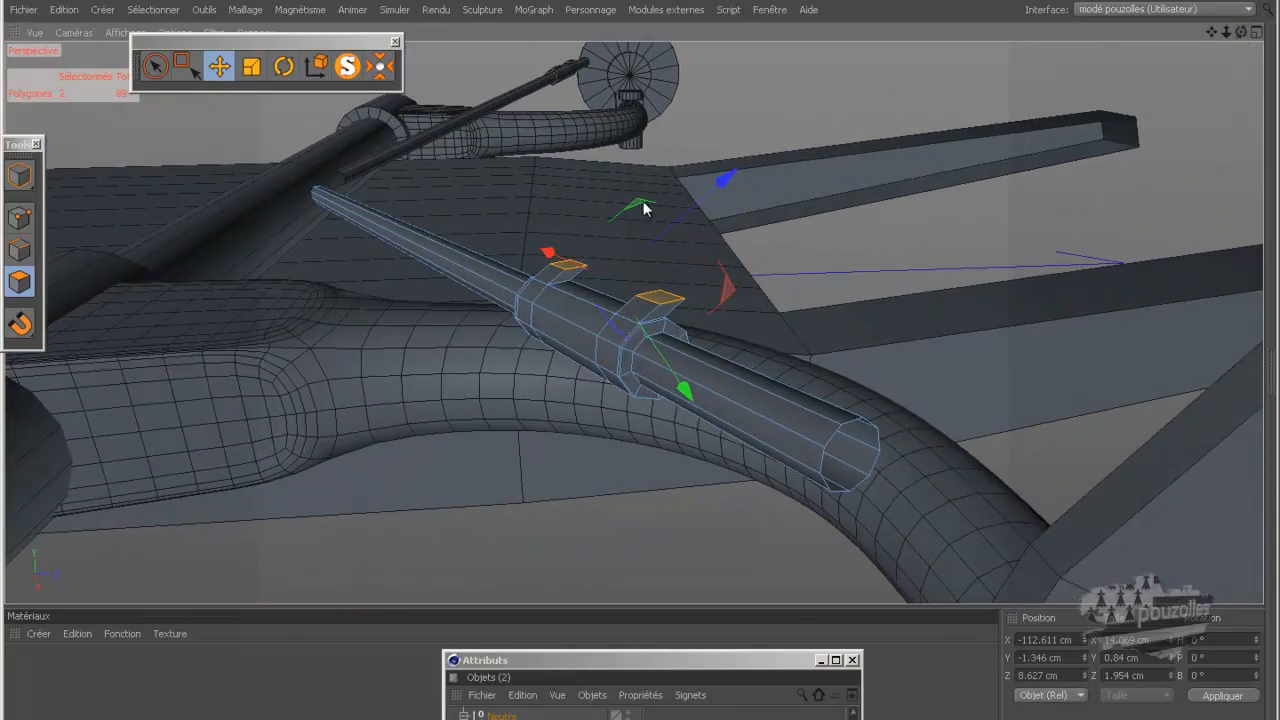
pyautogui.click(64, 9)
pyautogui.click(72, 37)
# Try extruding the two end-band polygons about 1.6 cm along the world Y axis.
pyautogui.click(316, 66)
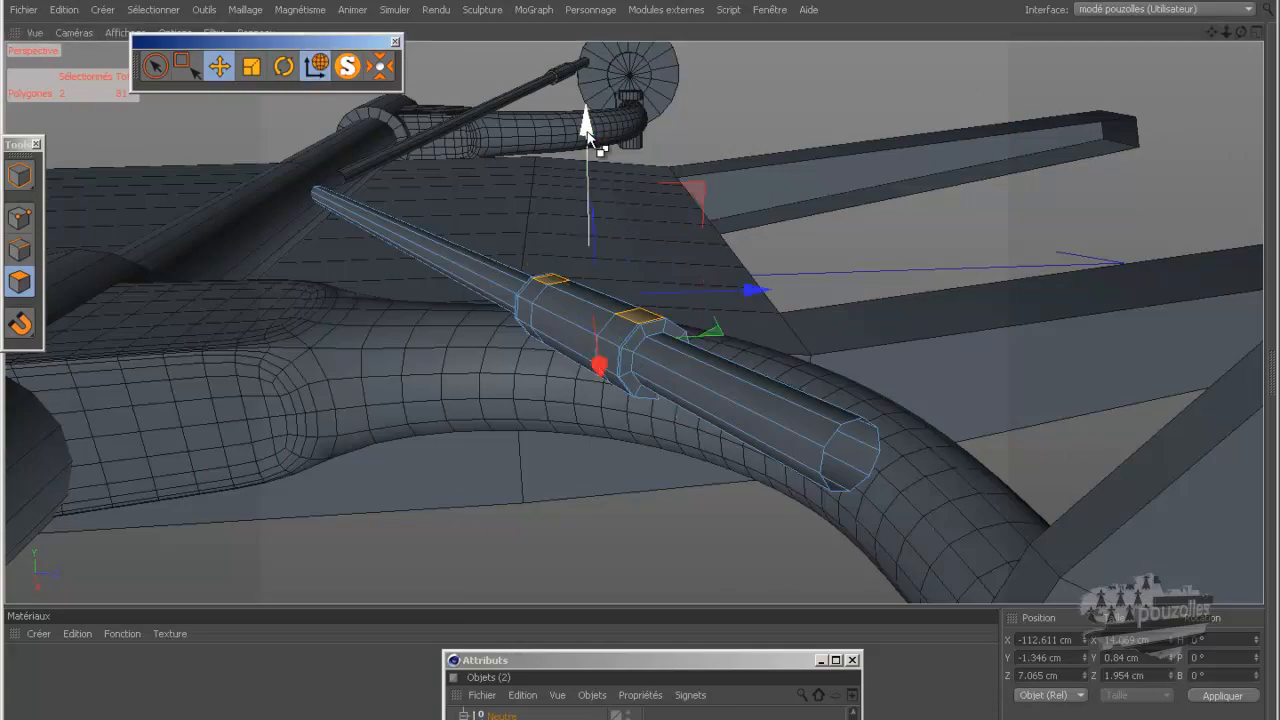
pyautogui.moveTo(588, 128); pyautogui.dragTo(589, 103)
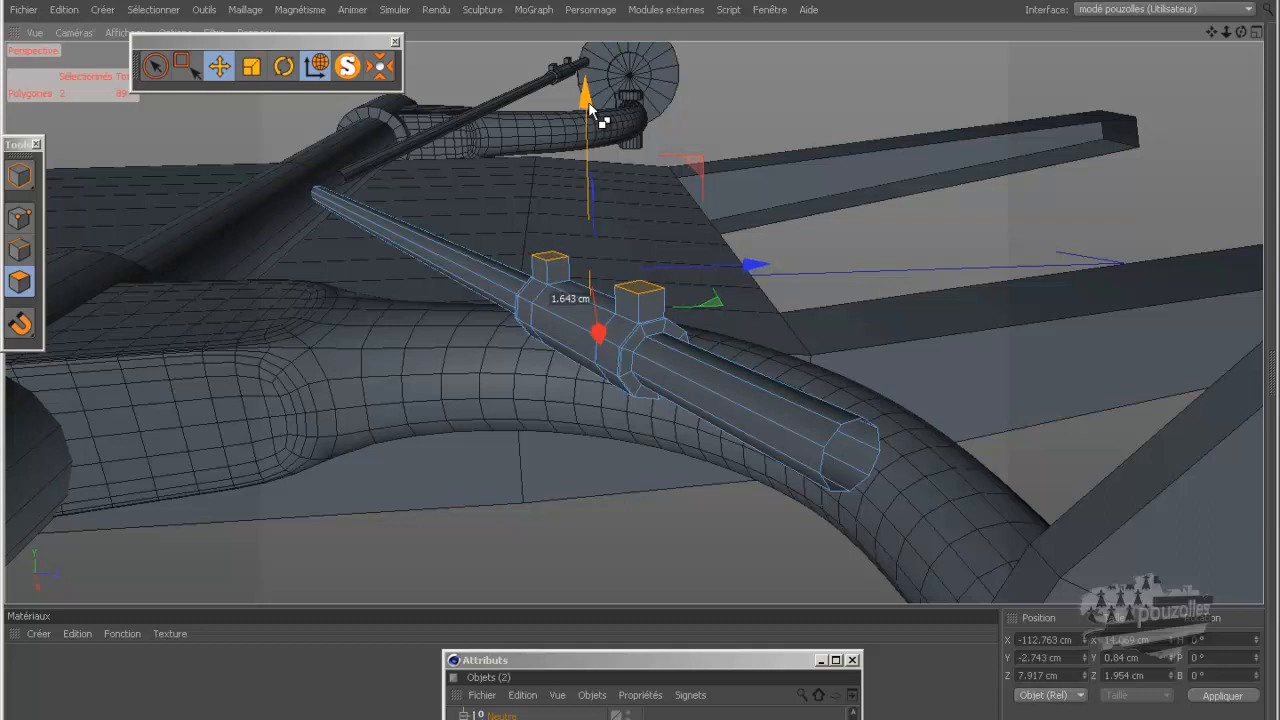
pyautogui.moveTo(588, 101); pyautogui.dragTo(588, 101)
pyautogui.moveTo(1241, 32); pyautogui.dragTo(645, 368)
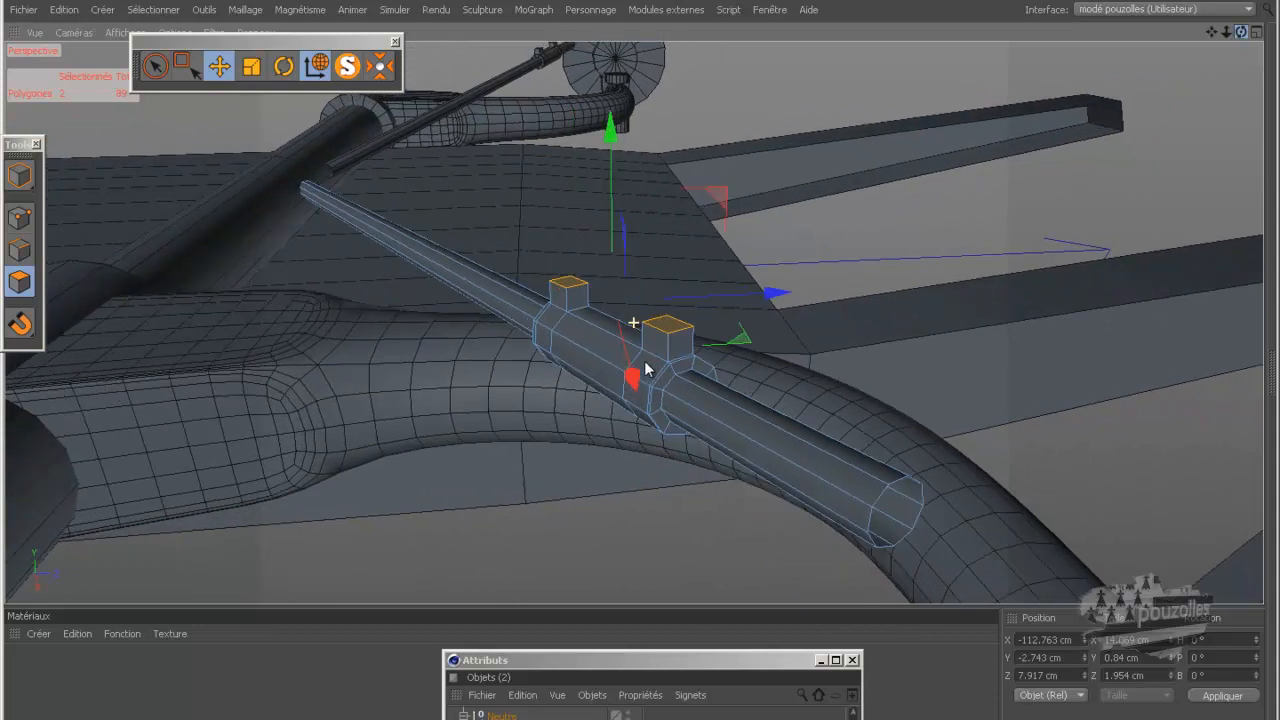
pyautogui.click(64, 10)
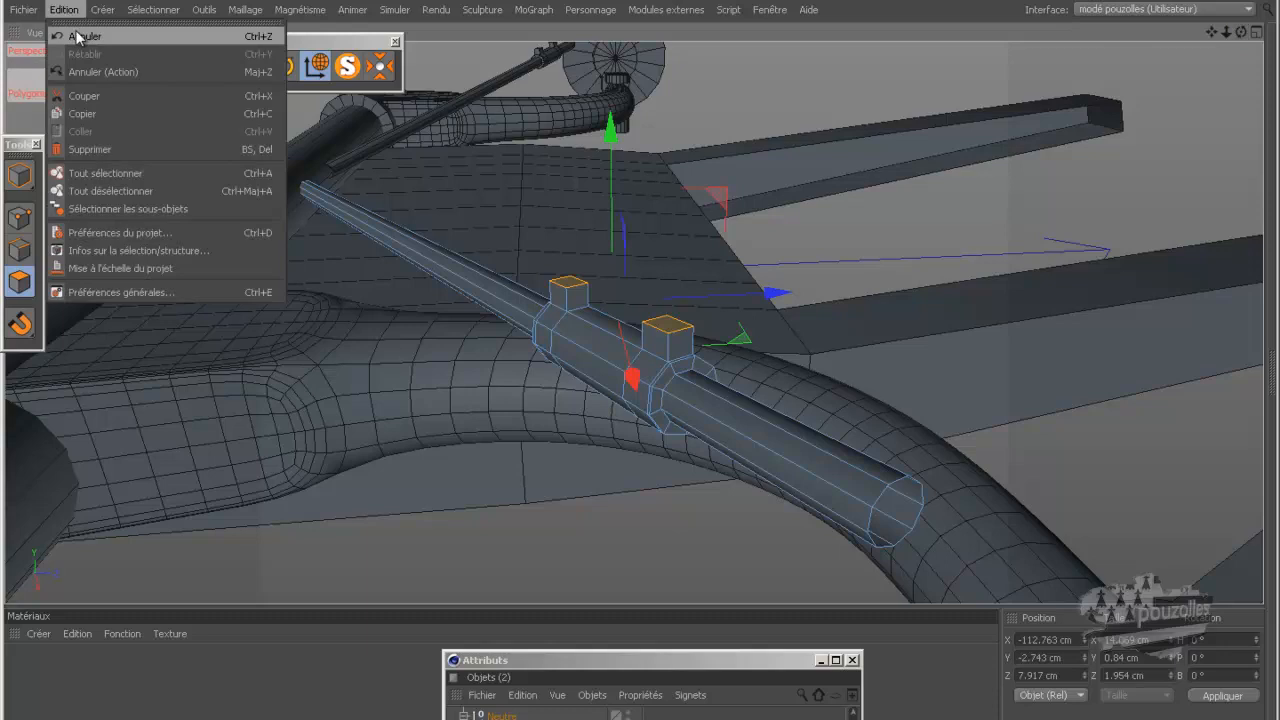
pyautogui.click(77, 37)
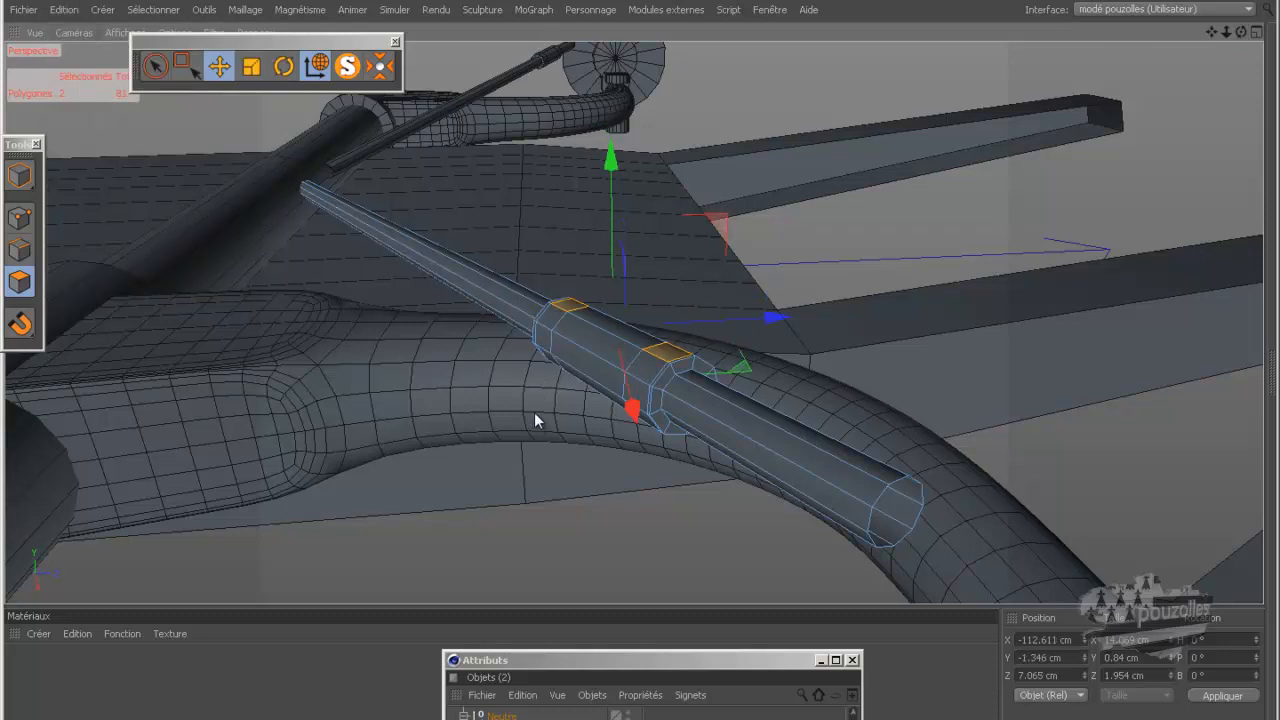
# Select the full polygon loops of both sleeve end bands and extrude them outward about 0.2 cm as raised collars.
pyautogui.press('u')
pyautogui.press('l')
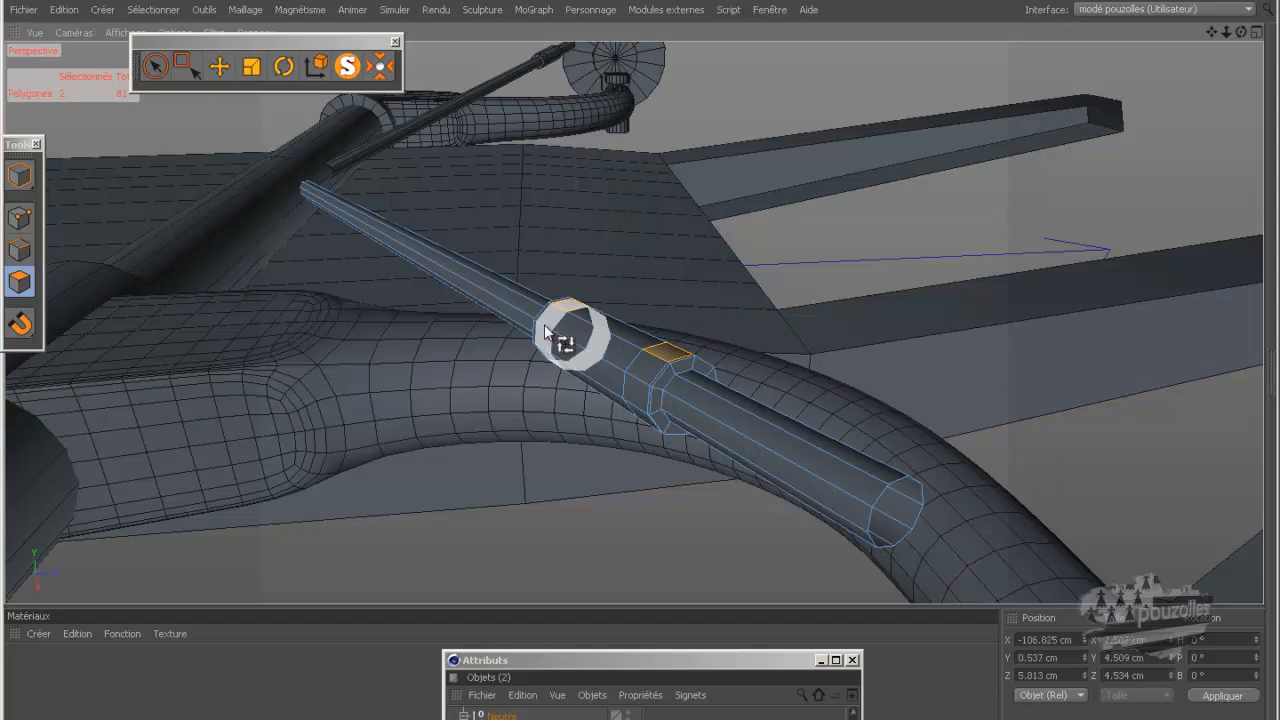
pyautogui.click(546, 330)
pyautogui.keyDown('shift'); pyautogui.click(639, 377); pyautogui.keyUp('shift')
pyautogui.rightClick(851, 220)
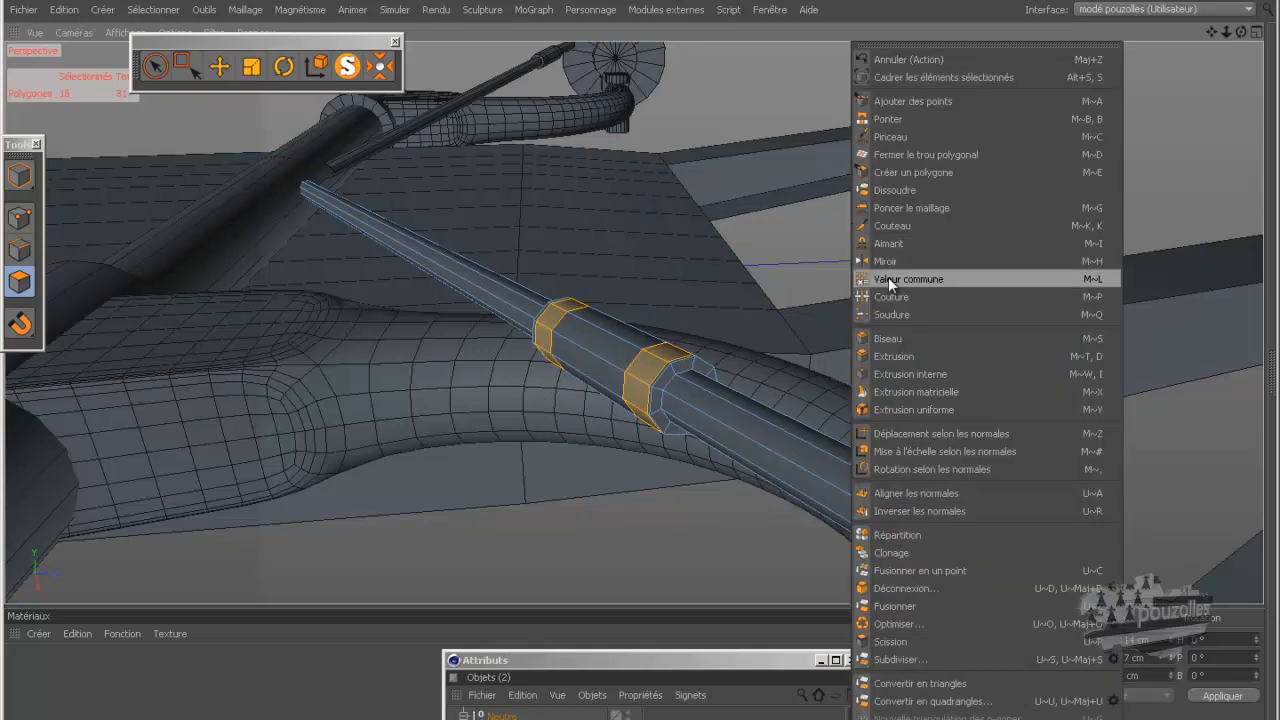
pyautogui.click(896, 354)
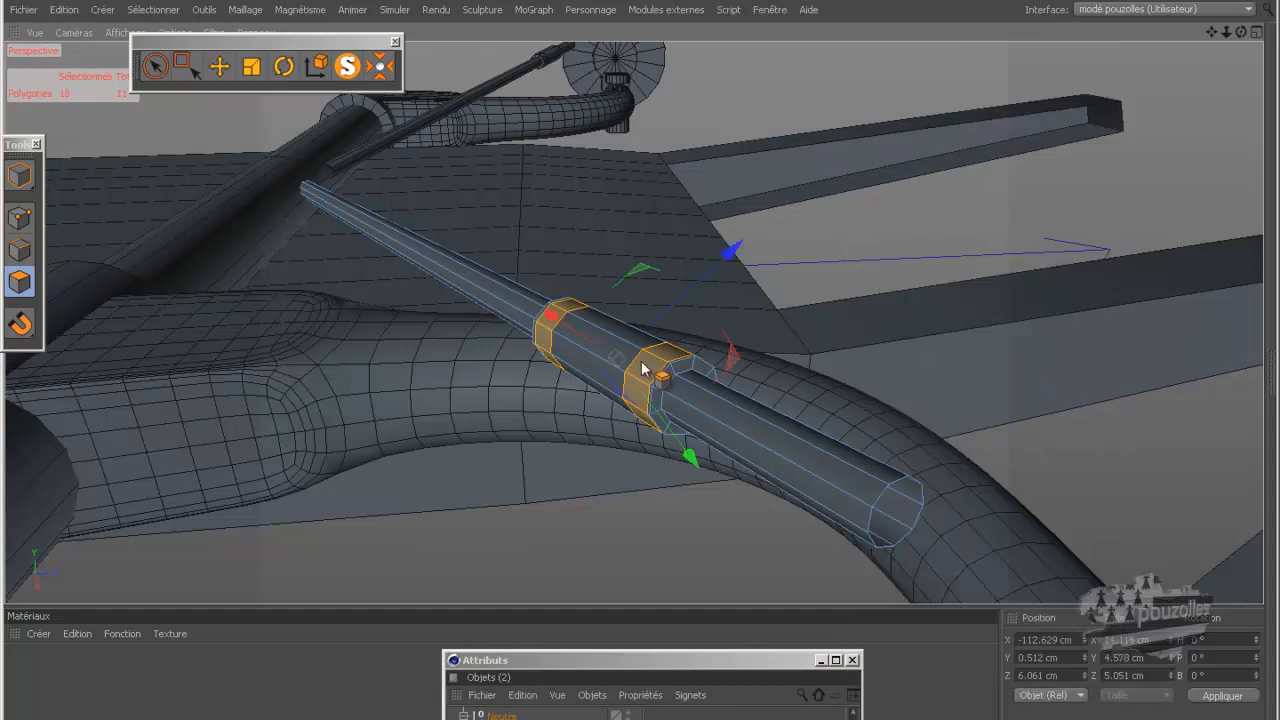
pyautogui.moveTo(642, 368); pyautogui.dragTo(642, 369)
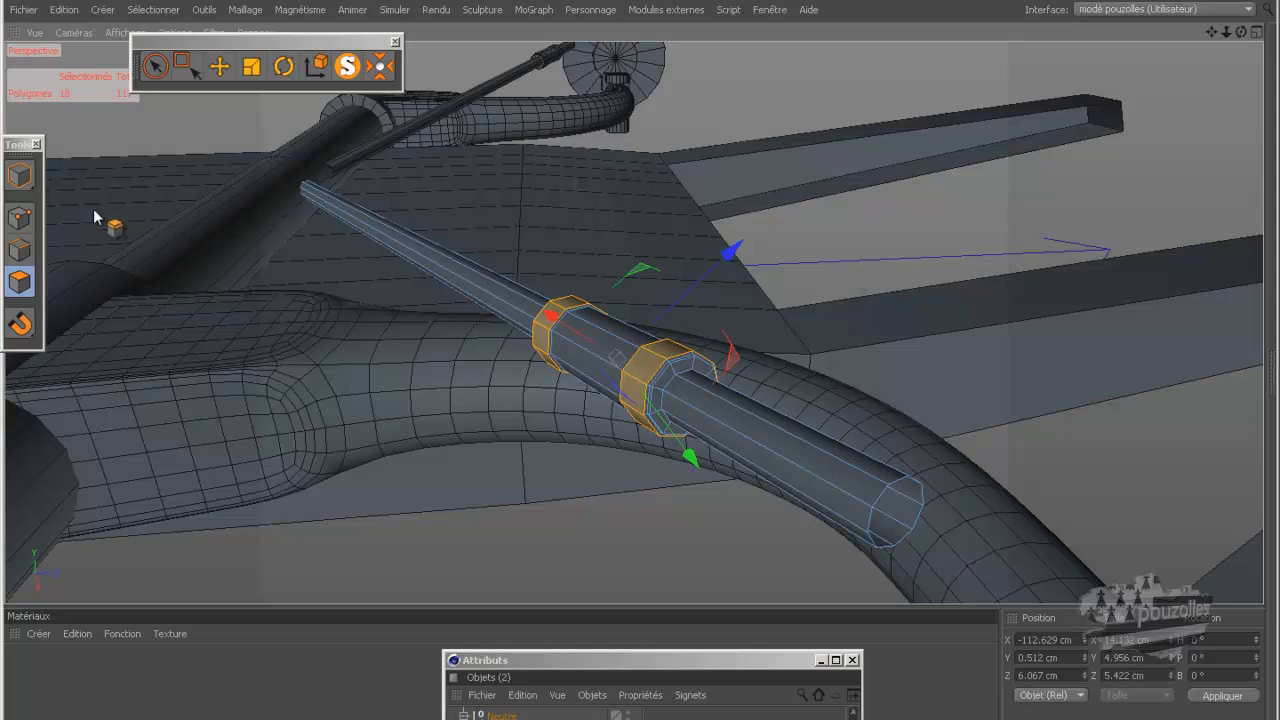
# Select the upper polygon of each collar and extrude both upward about 1.9 cm along the world Y axis as clamp tabs.
pyautogui.click(213, 70)
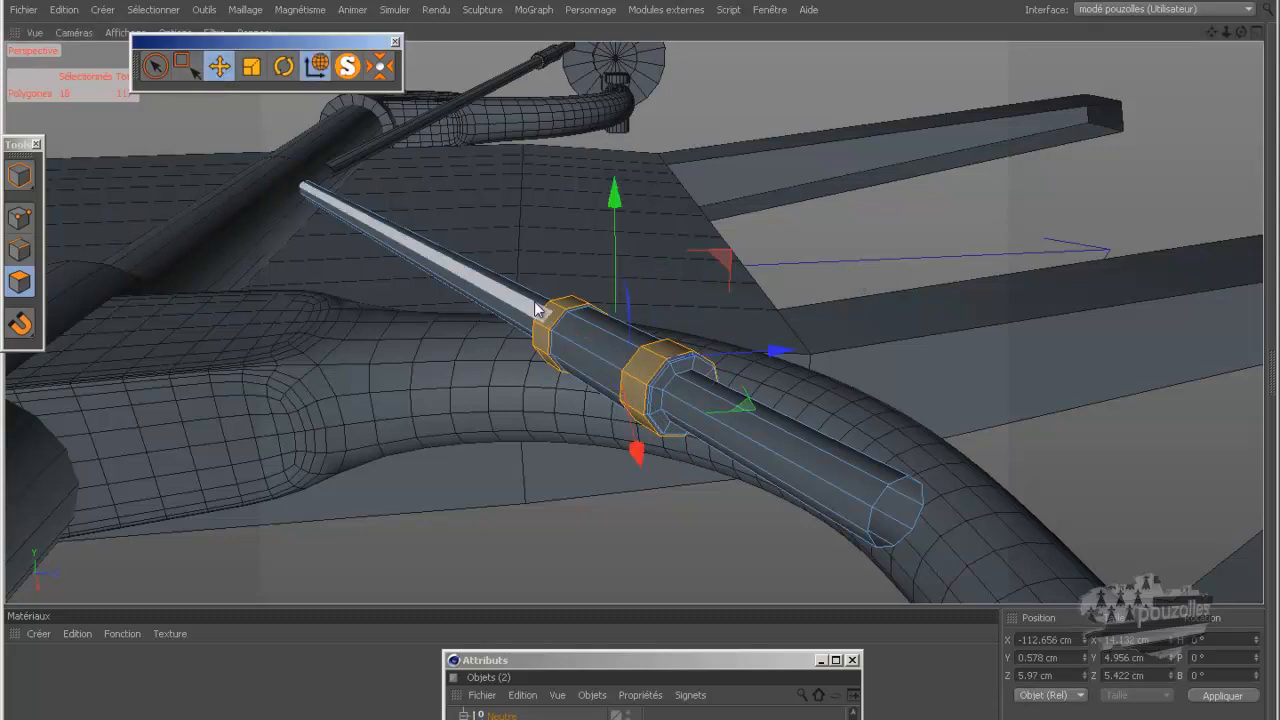
pyautogui.click(567, 304)
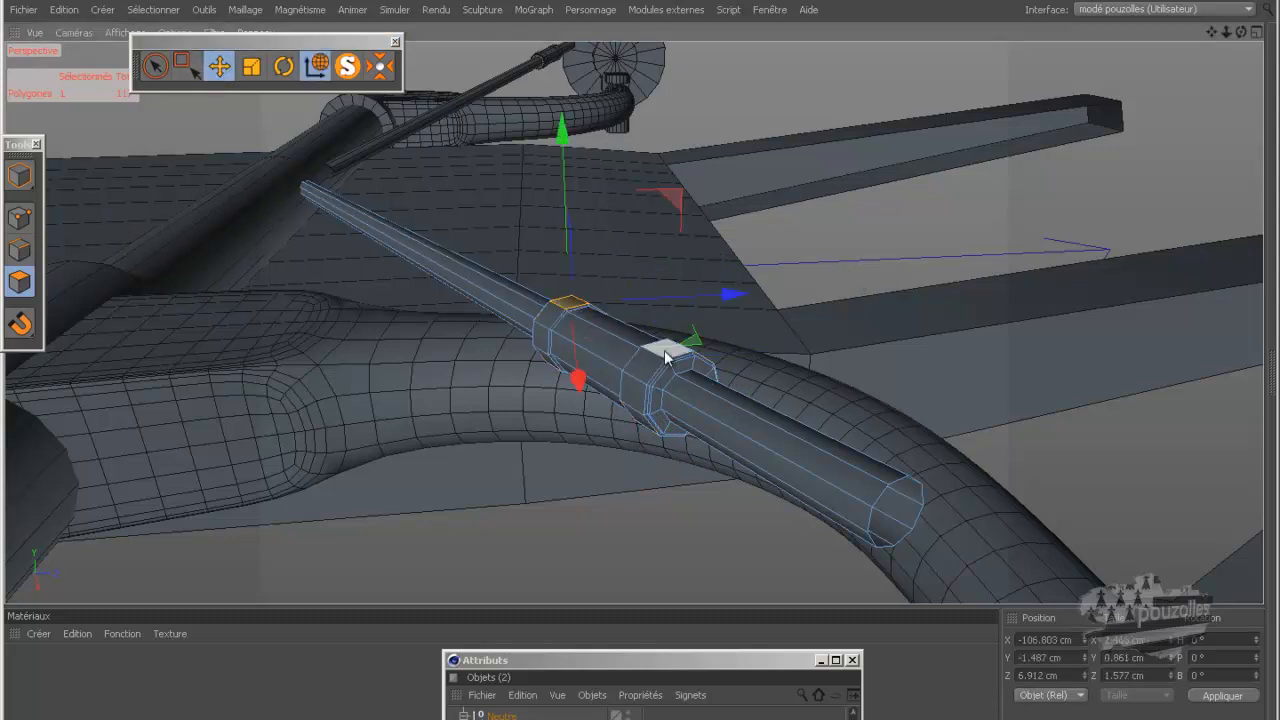
pyautogui.keyDown('shift'); pyautogui.click(664, 350); pyautogui.keyUp('shift')
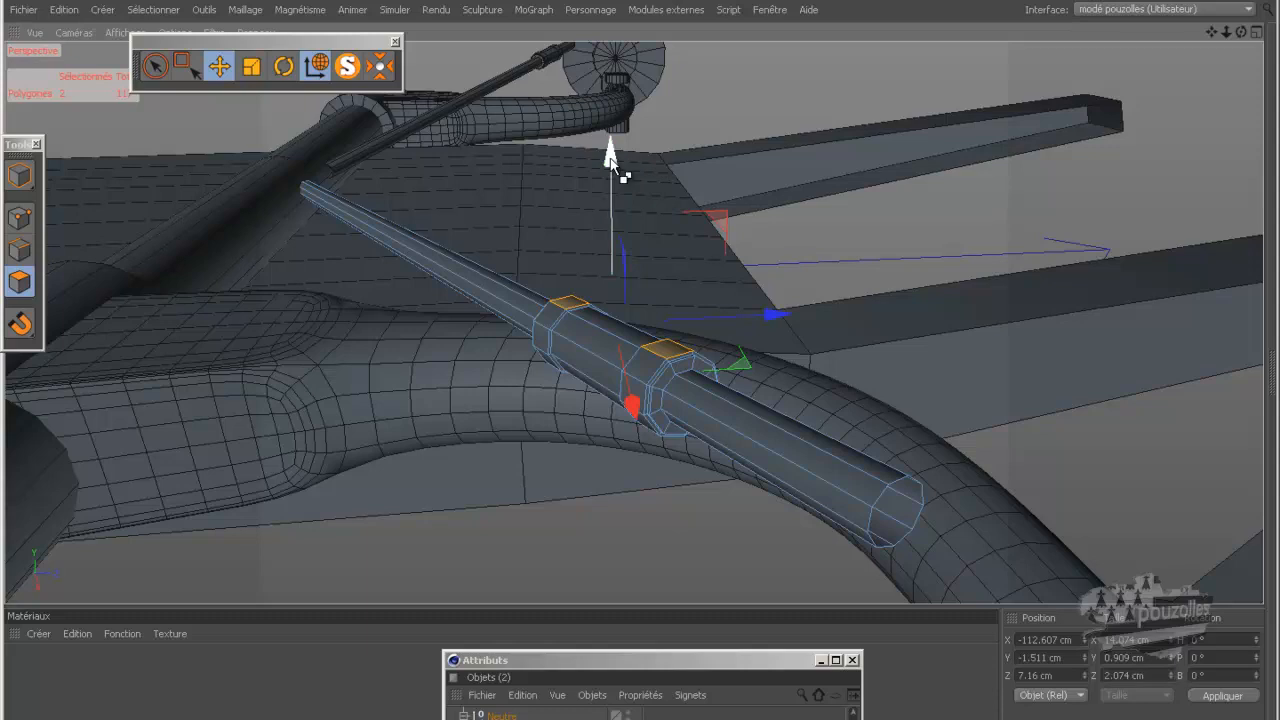
pyautogui.moveTo(609, 156); pyautogui.dragTo(609, 127)
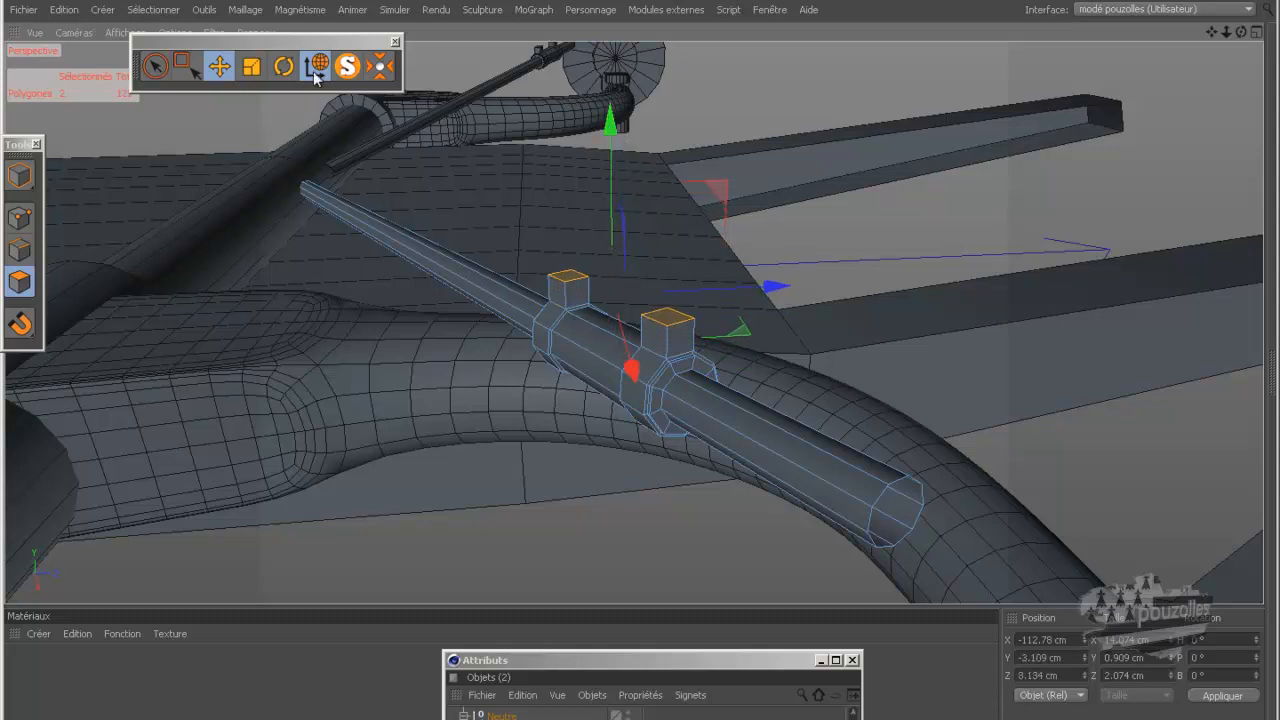
# Scale the top face of each clamp tab separately along its own Y axis to about 70% so both tabs taper.
pyautogui.click(252, 66)
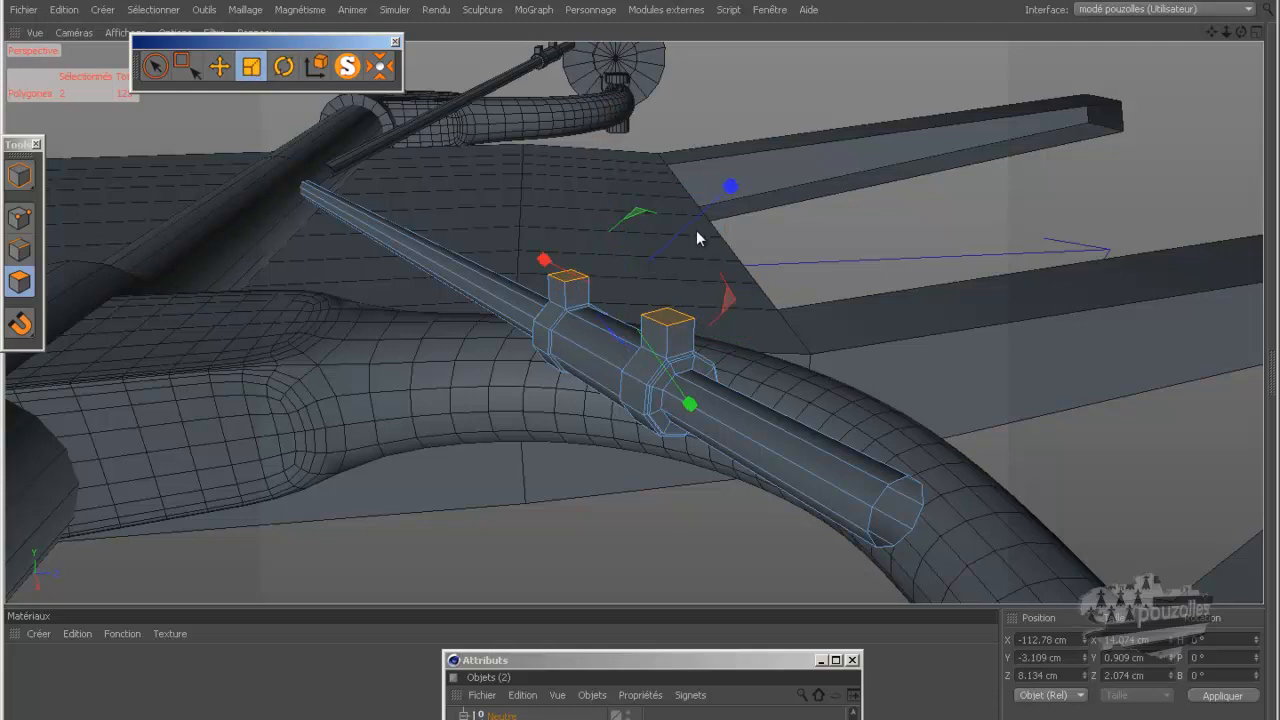
pyautogui.click(316, 66)
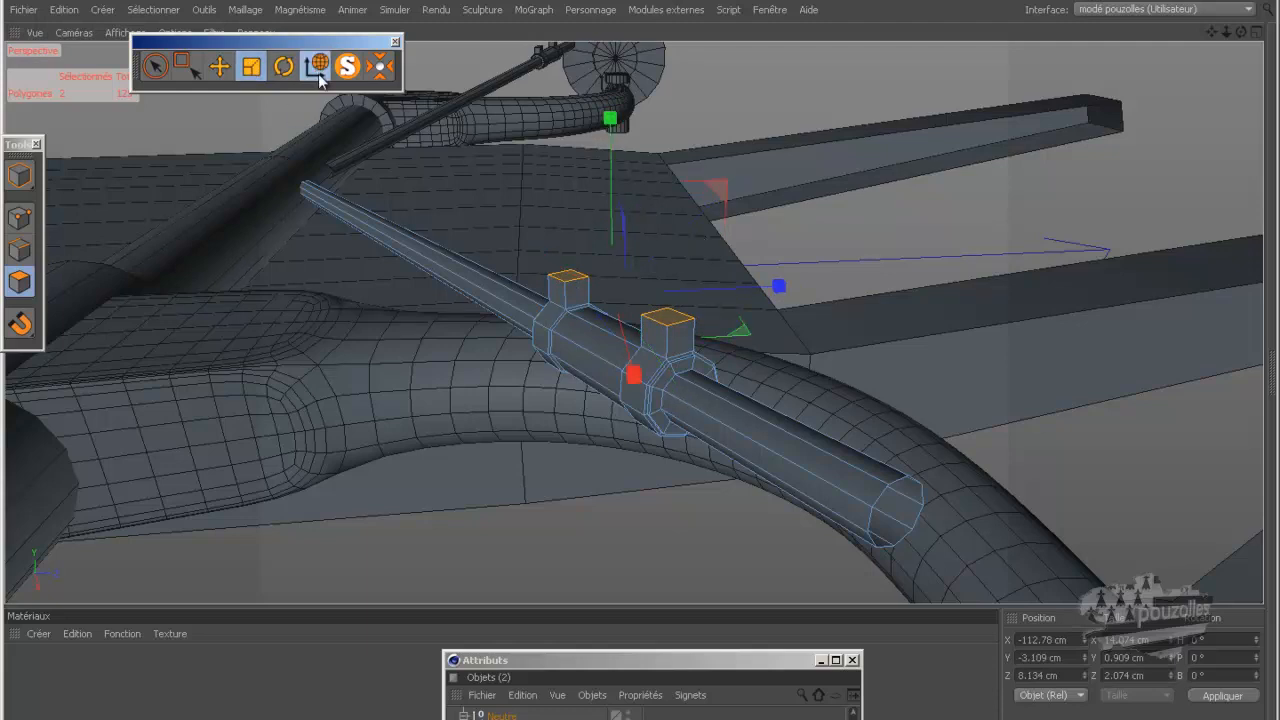
pyautogui.moveTo(1241, 32); pyautogui.dragTo(640, 361)
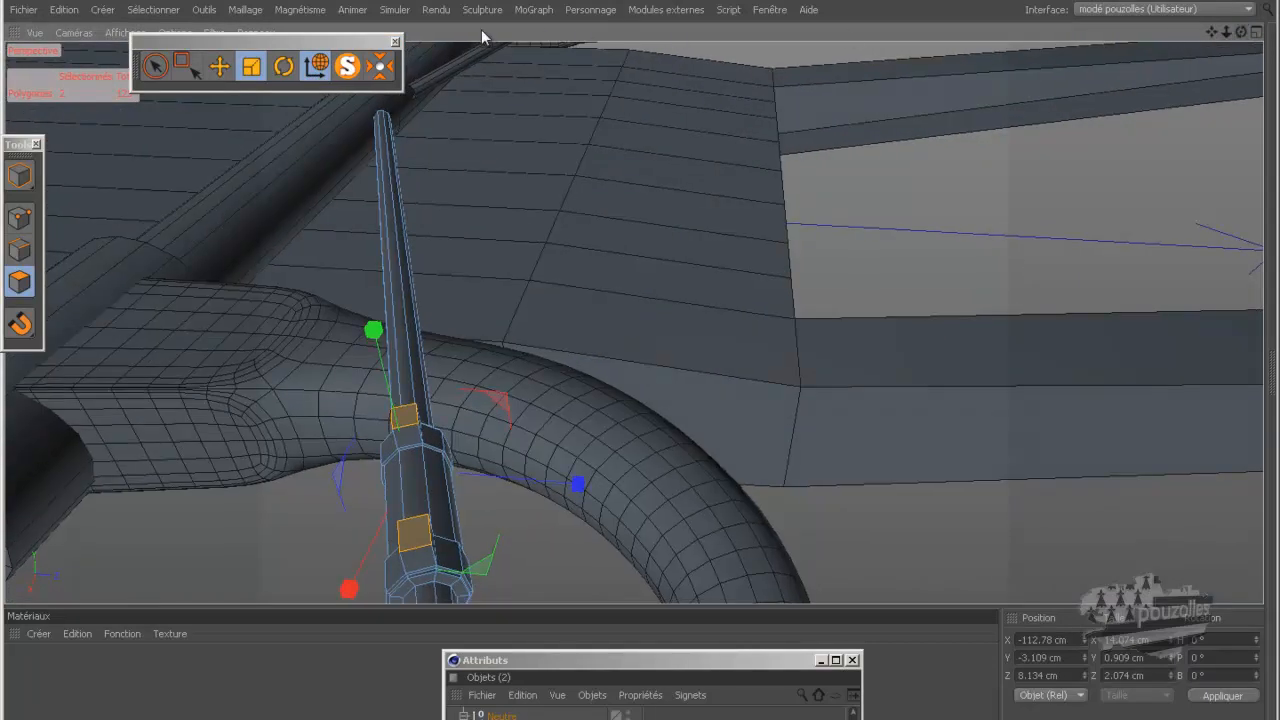
pyautogui.click(316, 66)
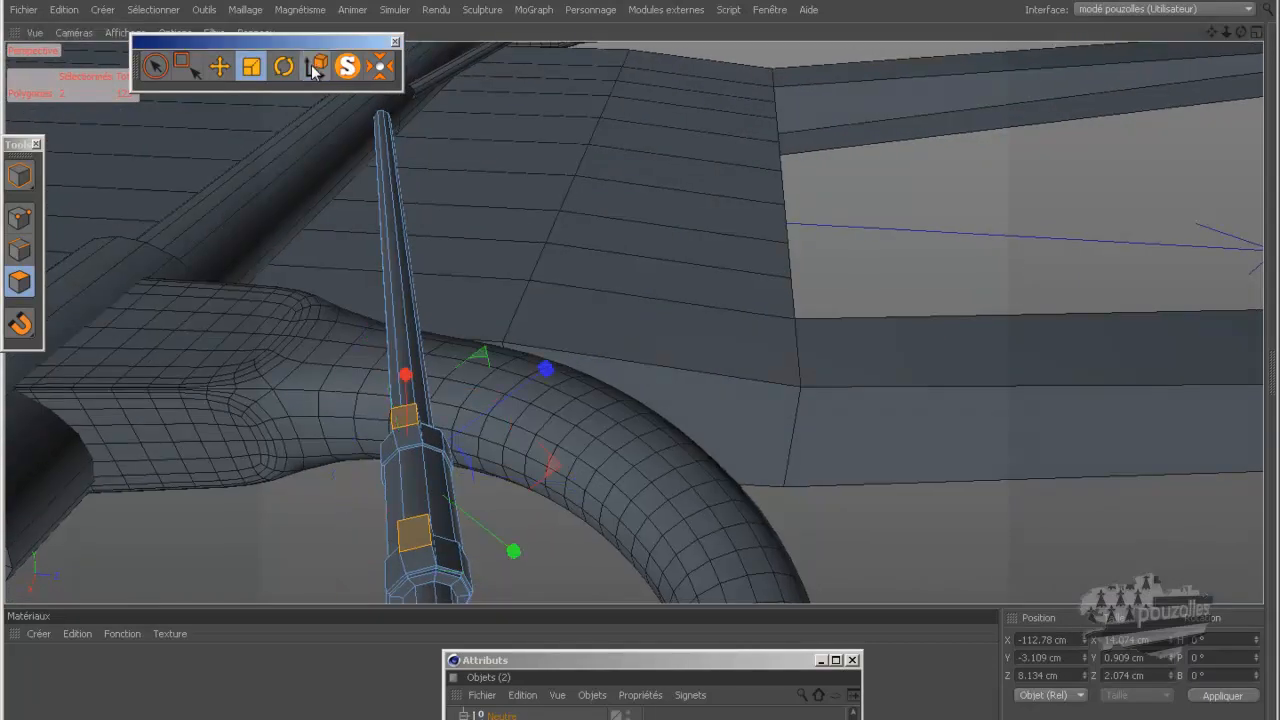
pyautogui.click(397, 424)
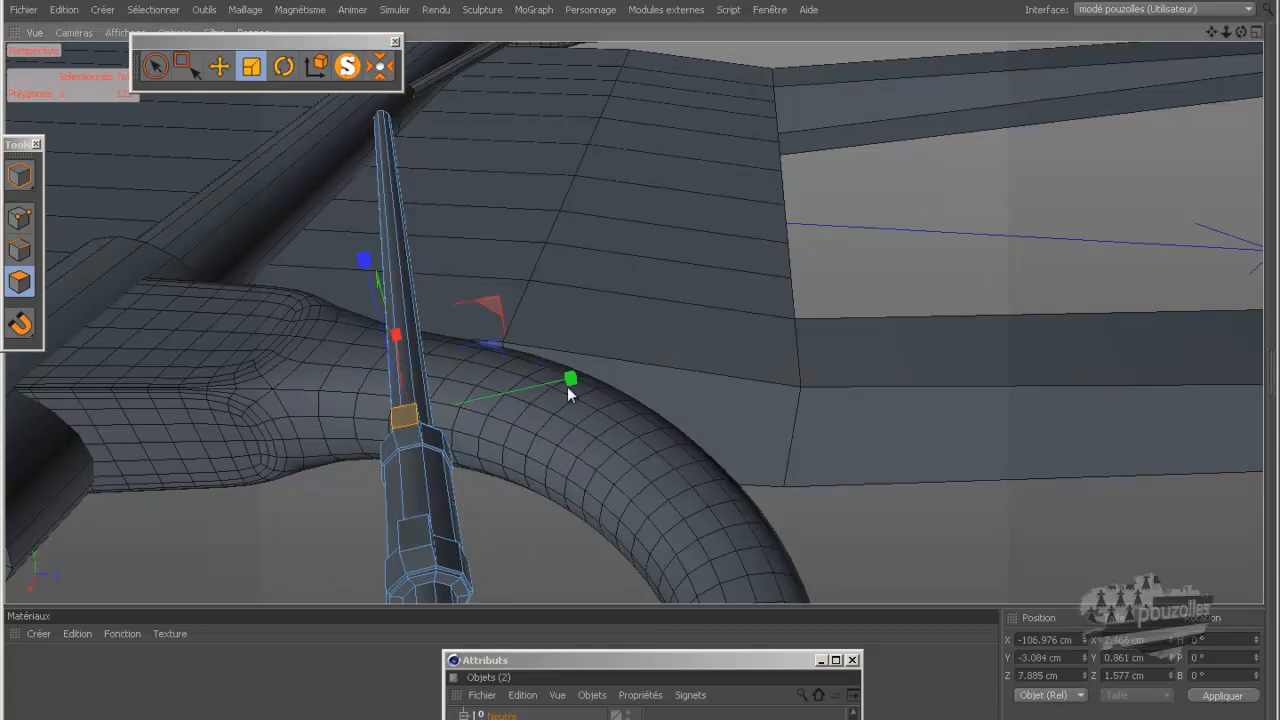
pyautogui.moveTo(572, 380); pyautogui.dragTo(523, 393)
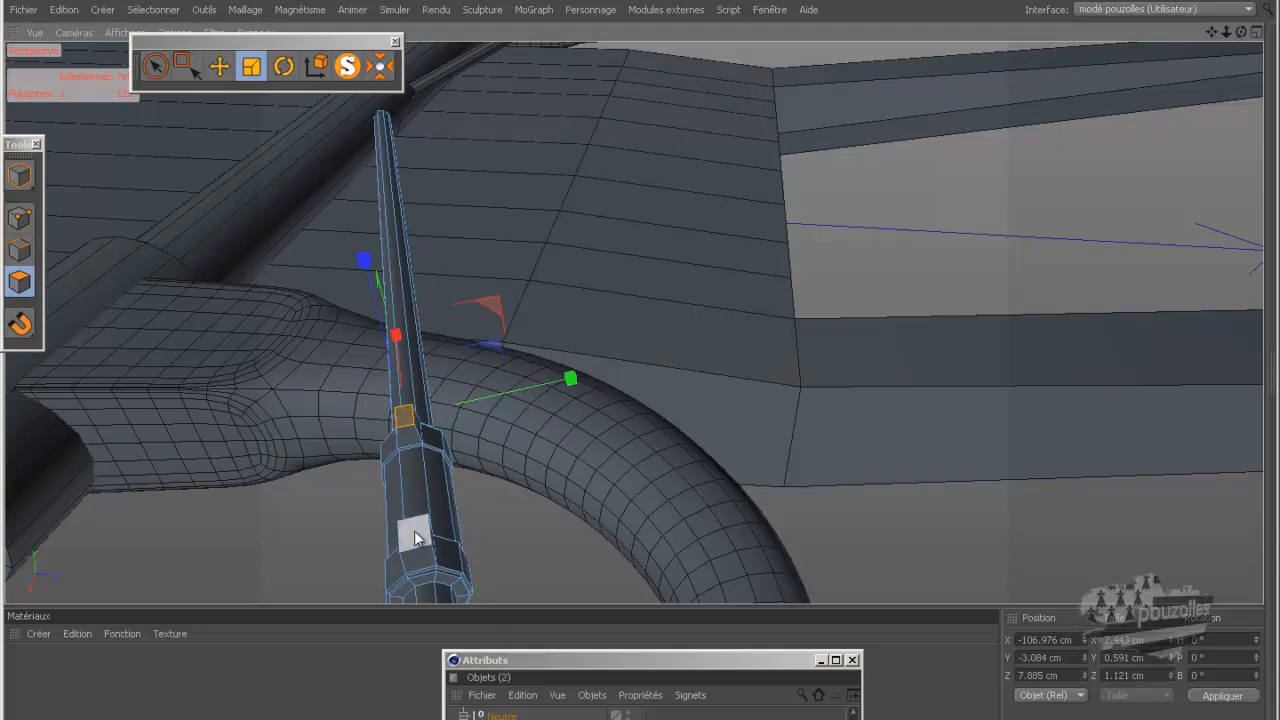
pyautogui.click(424, 535)
pyautogui.moveTo(578, 490); pyautogui.dragTo(527, 514)
# Render a preview of the whole front suspension to check the rod's collars and clamp tabs.
pyautogui.keyDown('alt'); pyautogui.moveTo(593, 403); pyautogui.dragTo(641, 367); pyautogui.keyUp('alt')
pyautogui.scroll(-5, 678, 297)
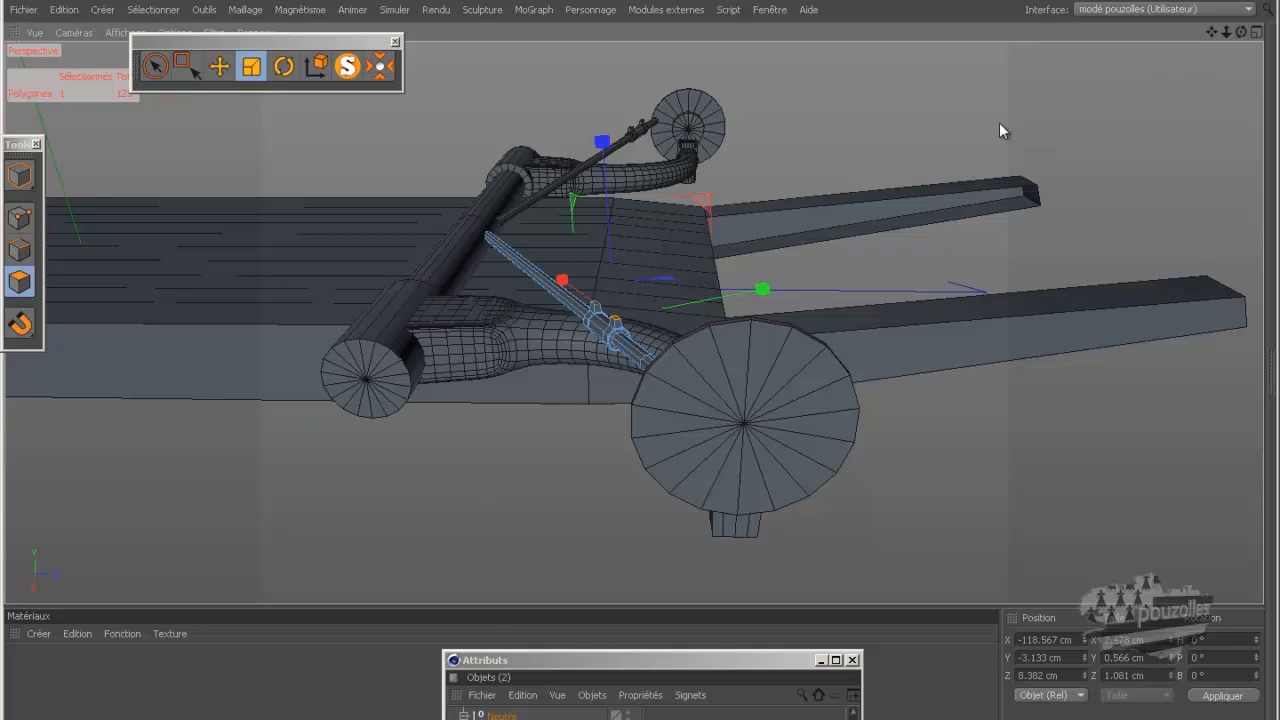
pyautogui.hotkey('ctrl', 'r')
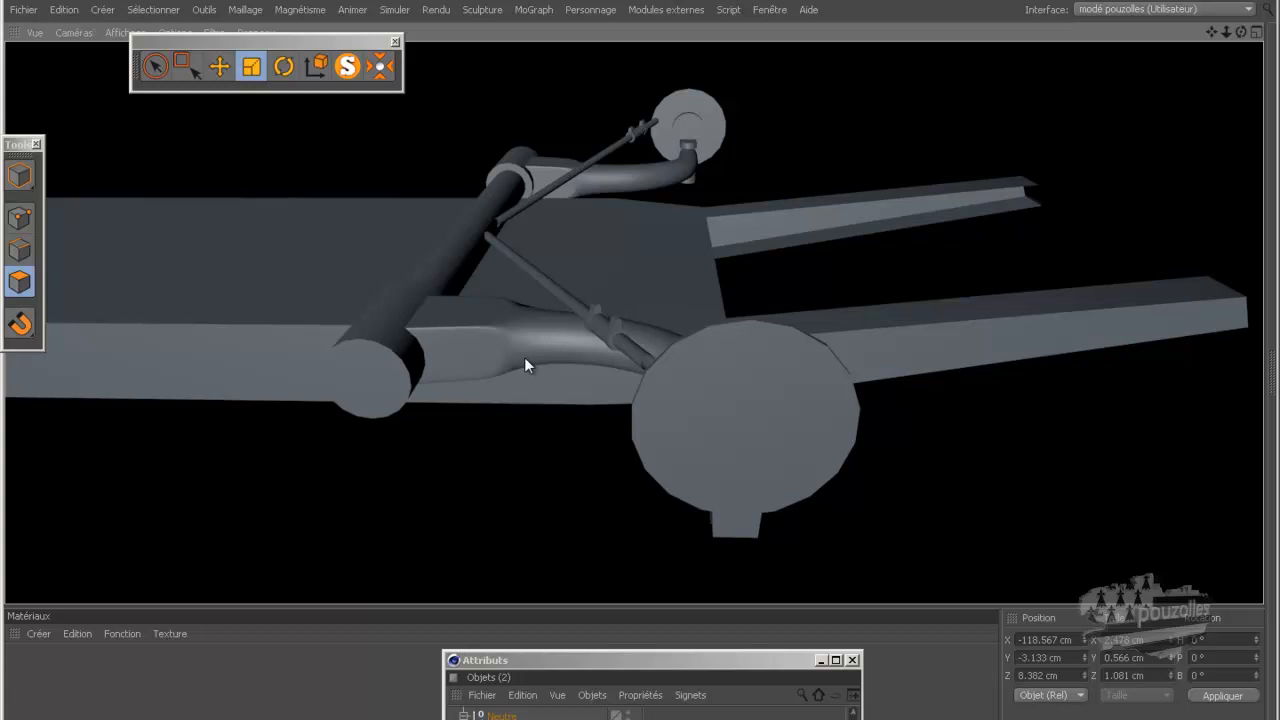
pyautogui.click(641, 349)
# Switch to editing whole objects with the Move tool in world coordinates, and add a cylinder primitive.
pyautogui.click(19, 175)
pyautogui.click(221, 76)
pyautogui.click(315, 68)
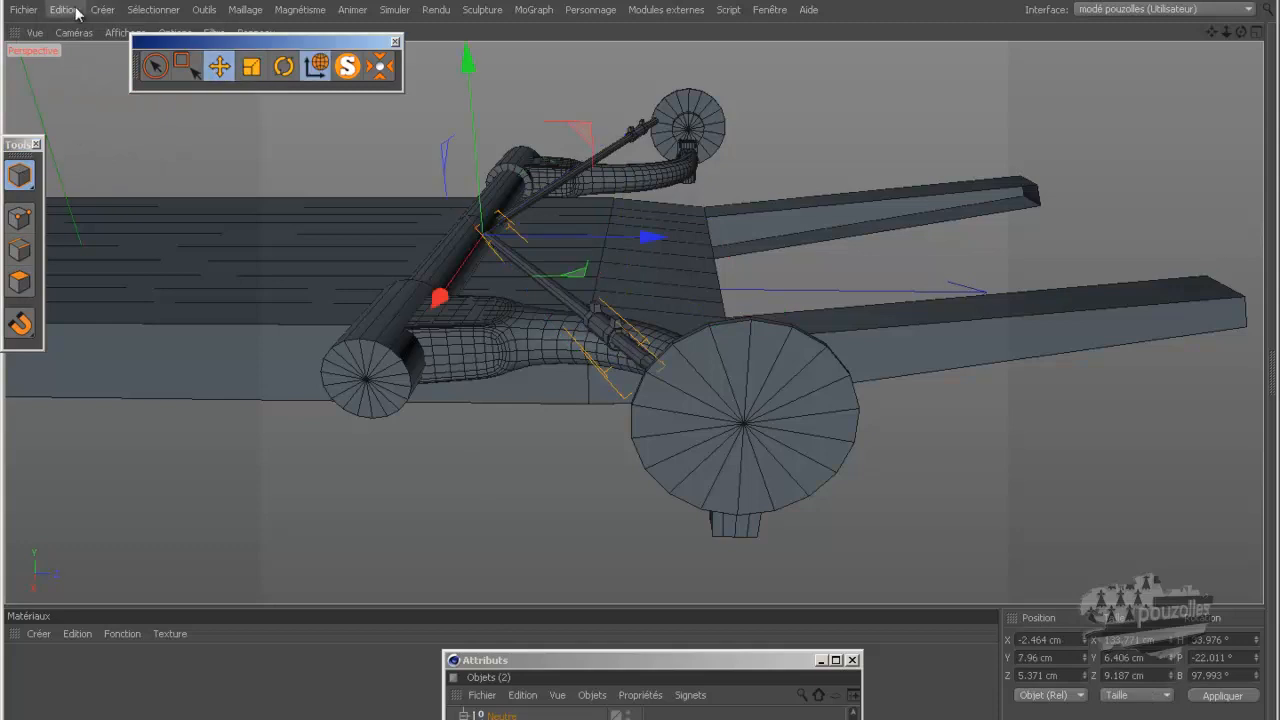
pyautogui.click(98, 11)
pyautogui.moveTo(120, 36)
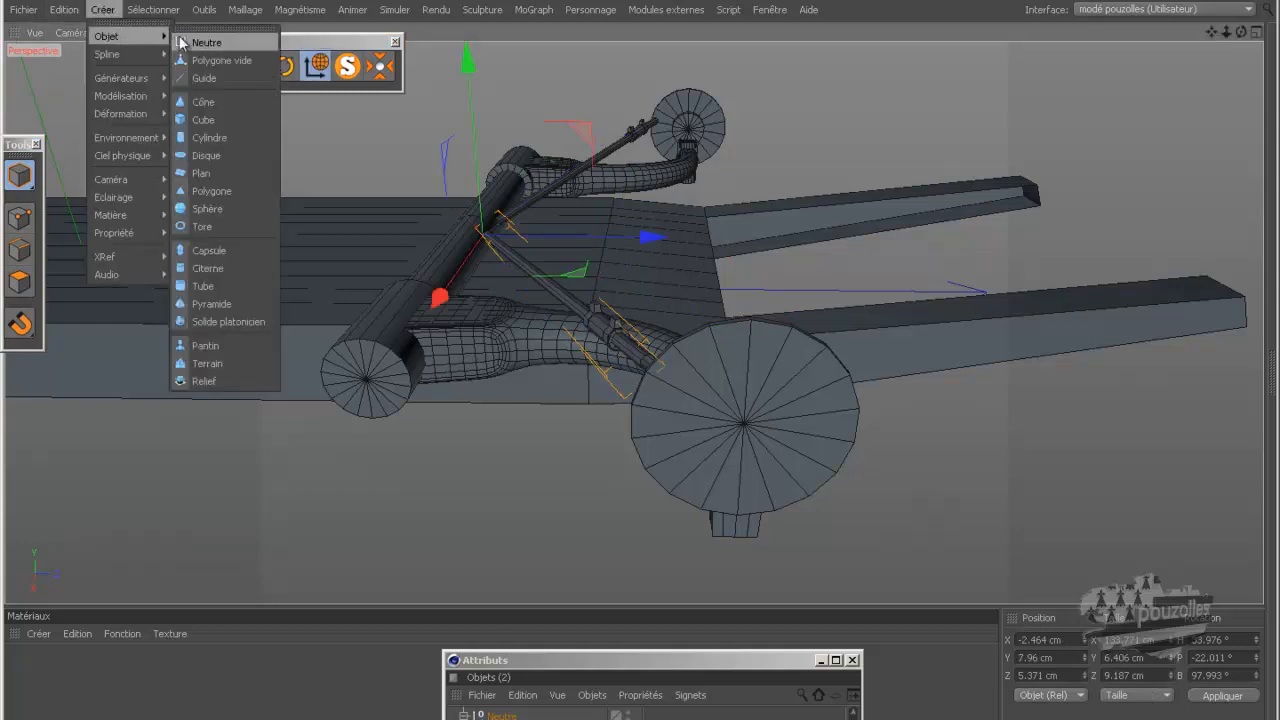
pyautogui.click(206, 140)
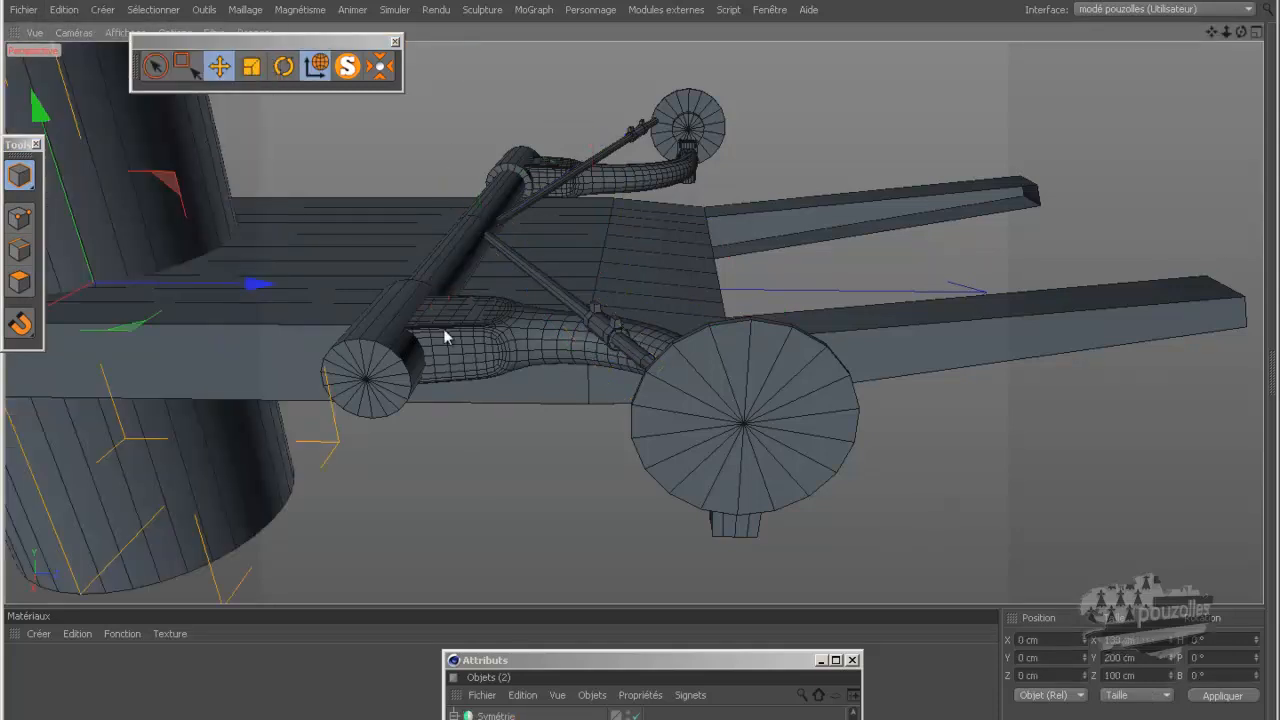
# Make the new cylinder a child of the steering rod object Cylindre.1 in the object hierarchy.
pyautogui.moveTo(613, 665); pyautogui.dragTo(853, 280)
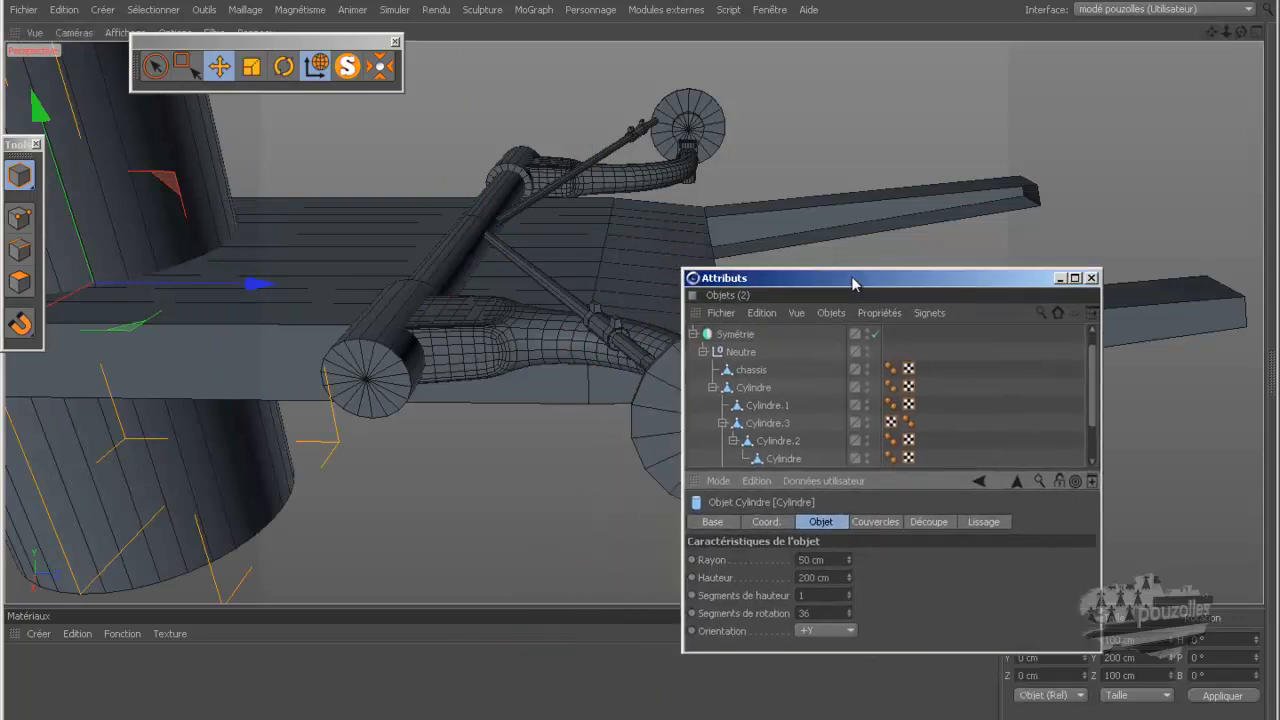
pyautogui.click(760, 410)
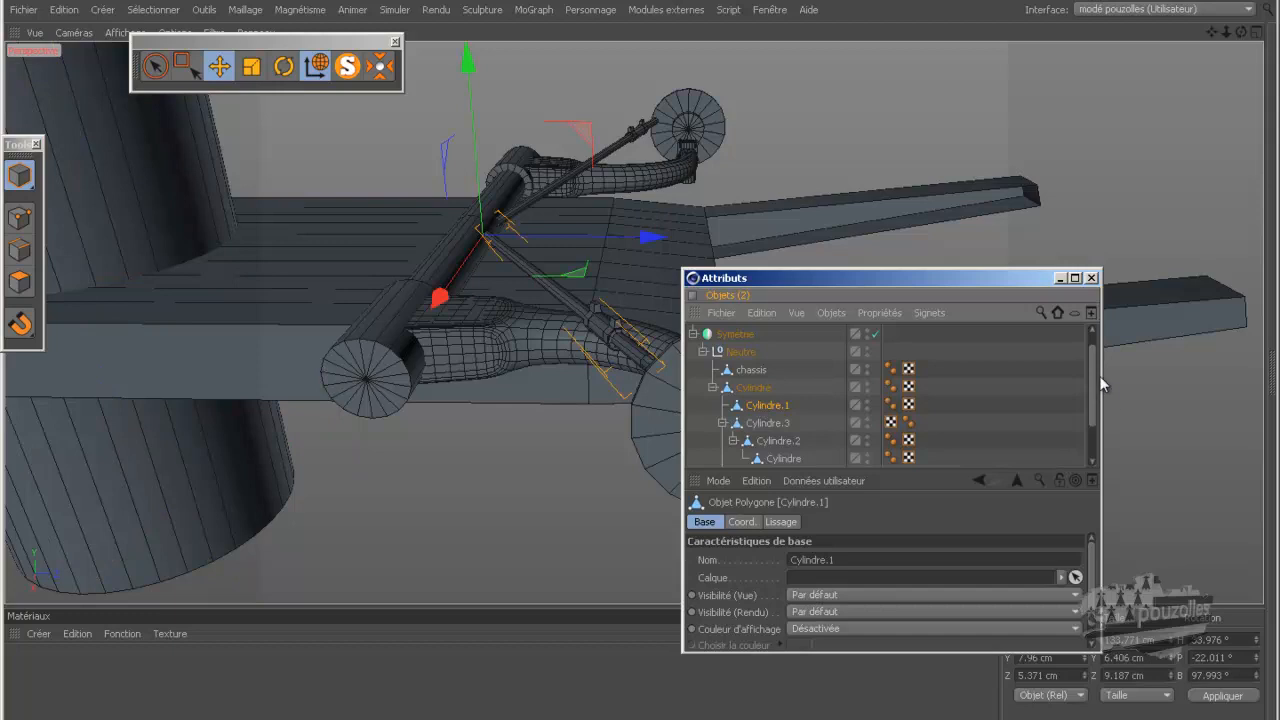
pyautogui.moveTo(995, 270); pyautogui.dragTo(995, 140)
pyautogui.scroll(1, 834, 237)
pyautogui.moveTo(730, 213); pyautogui.dragTo(765, 301)
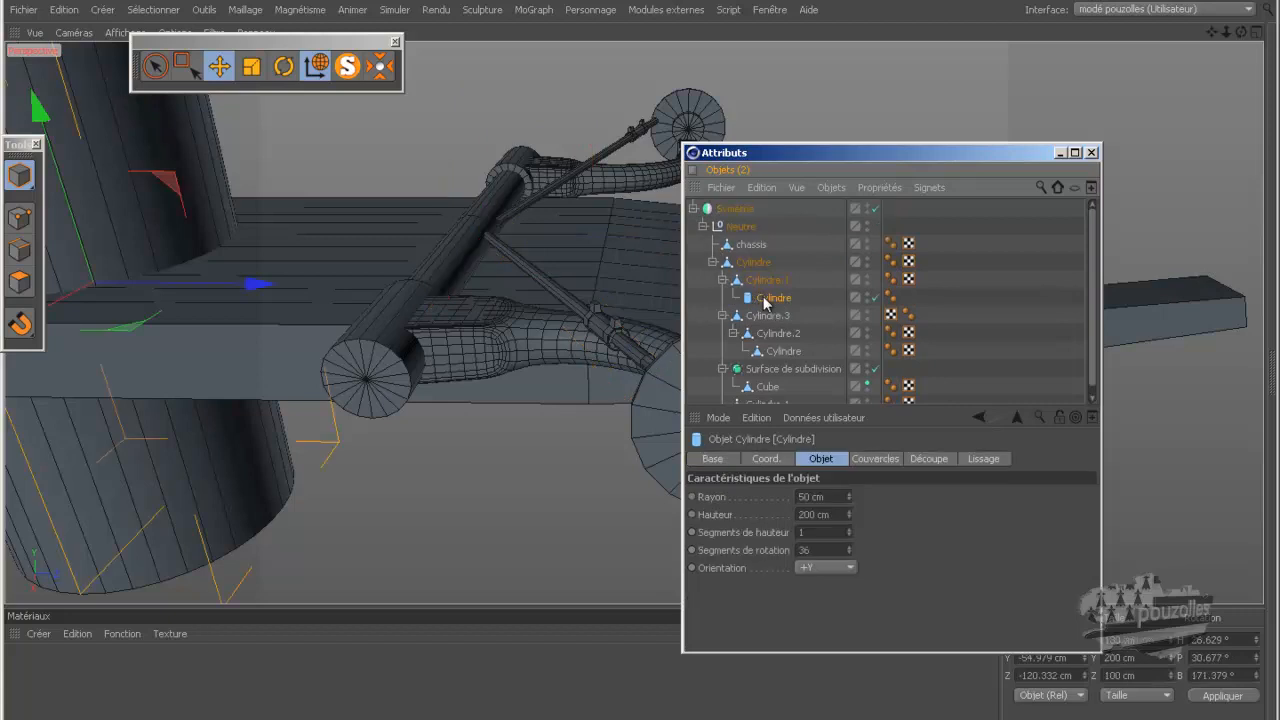
pyautogui.moveTo(925, 152); pyautogui.dragTo(659, 668)
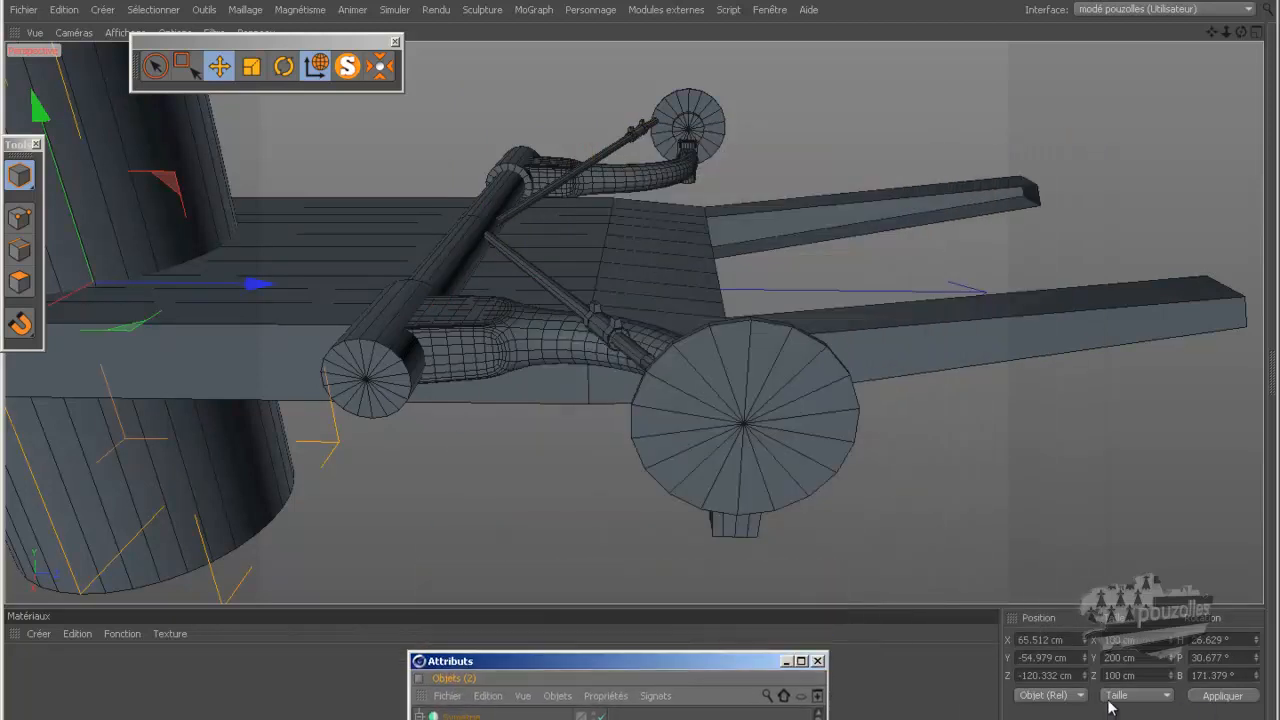
# Set the new cylinder's X, Y and Z position to 0 cm relative to its parent, the steering rod.
pyautogui.click(1048, 695)
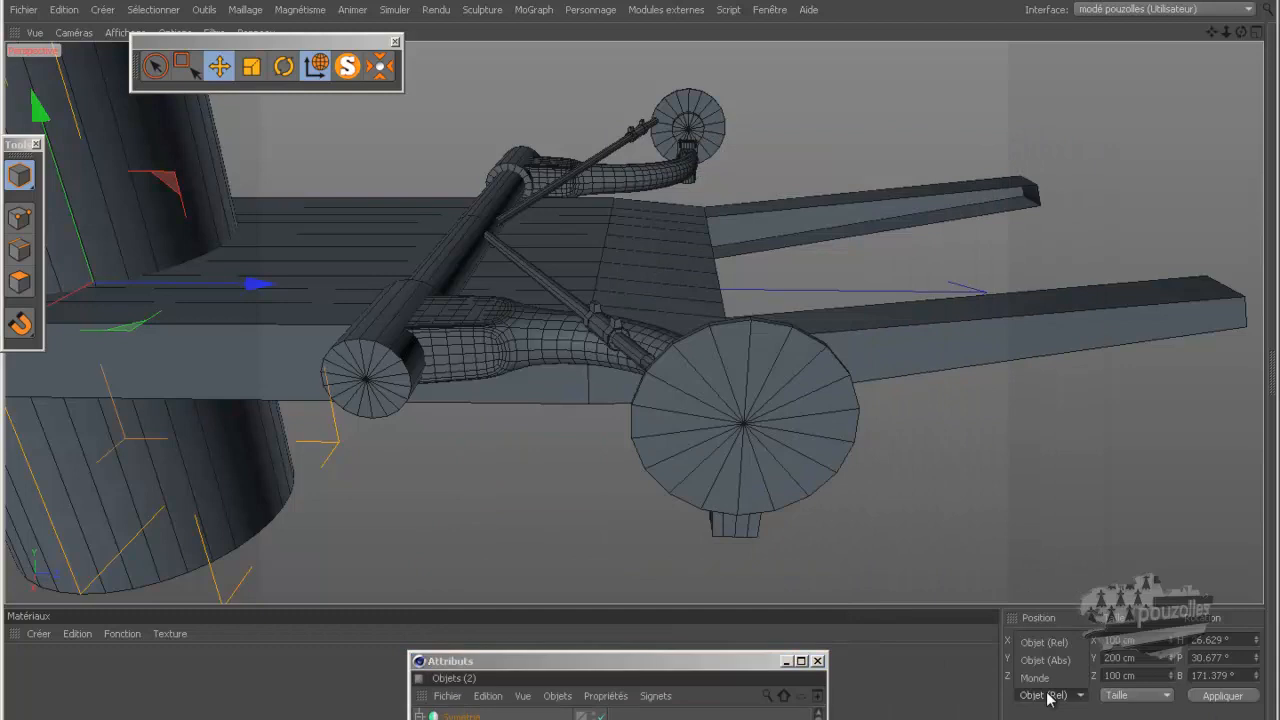
pyautogui.click(1048, 695)
pyautogui.click(1035, 639)
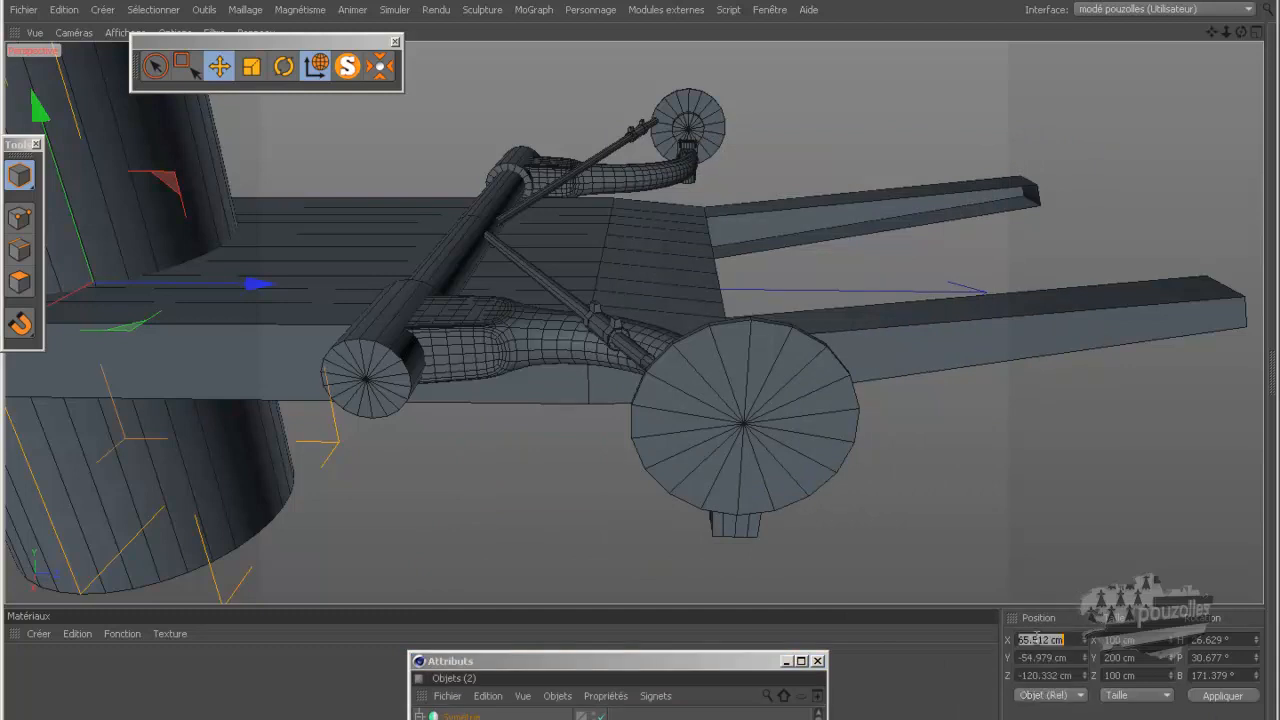
pyautogui.write('0')
pyautogui.doubleClick(1034, 658)
pyautogui.write('0')
pyautogui.doubleClick(1036, 676)
pyautogui.write('0')
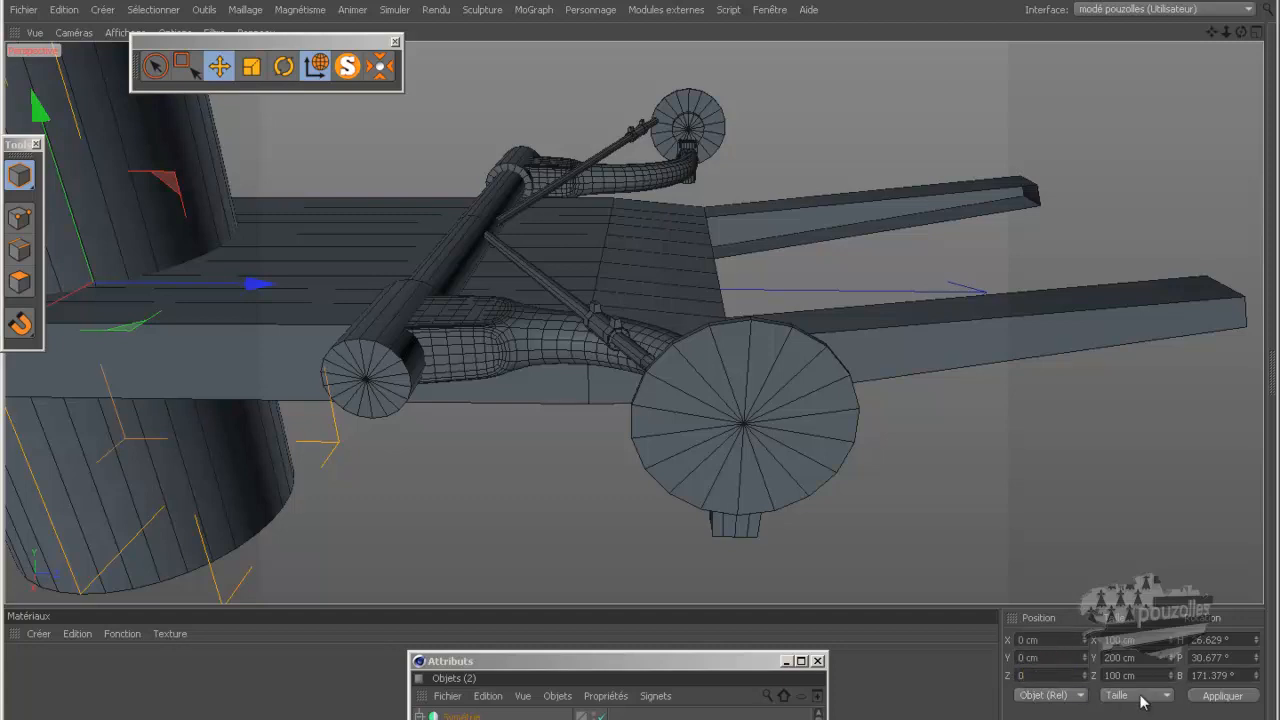
pyautogui.click(1216, 696)
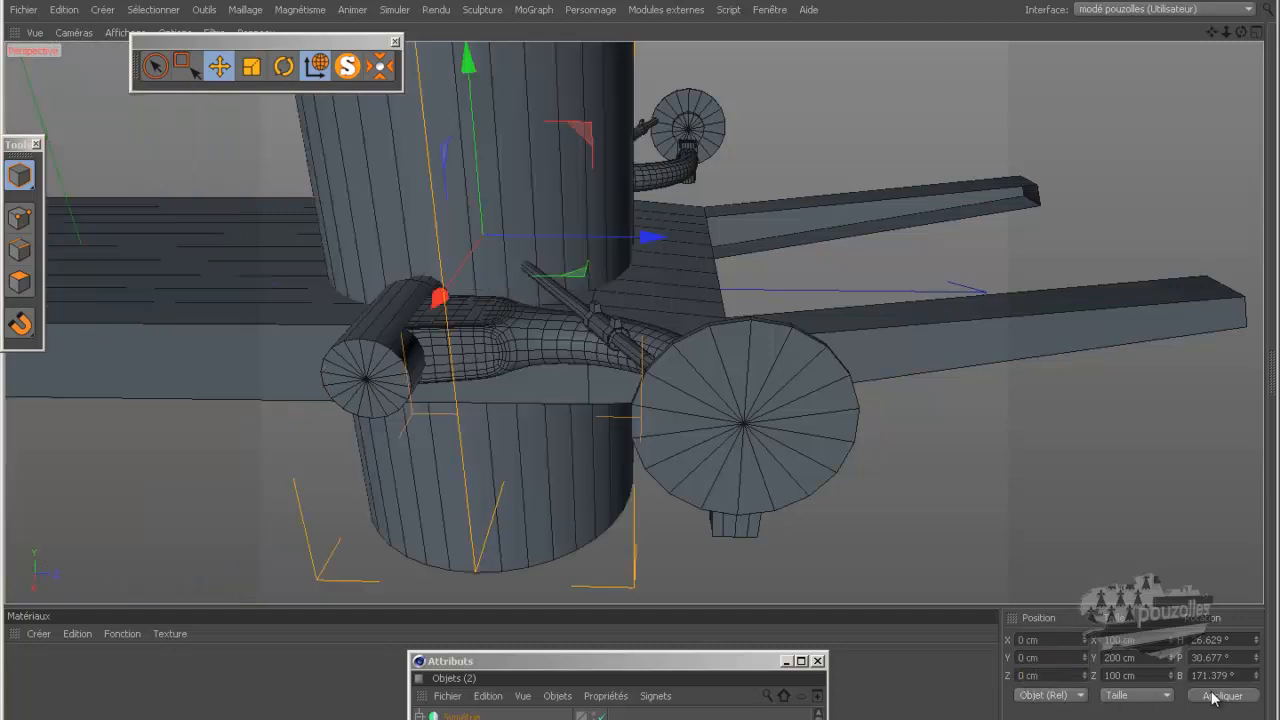
# Set the cylinder's H, P and B rotation angles to 0° relative to its parent.
pyautogui.doubleClick(1215, 640)
pyautogui.write('0')
pyautogui.doubleClick(1215, 658)
pyautogui.write('0')
pyautogui.doubleClick(1215, 676)
pyautogui.write('0')
pyautogui.click(1218, 697)
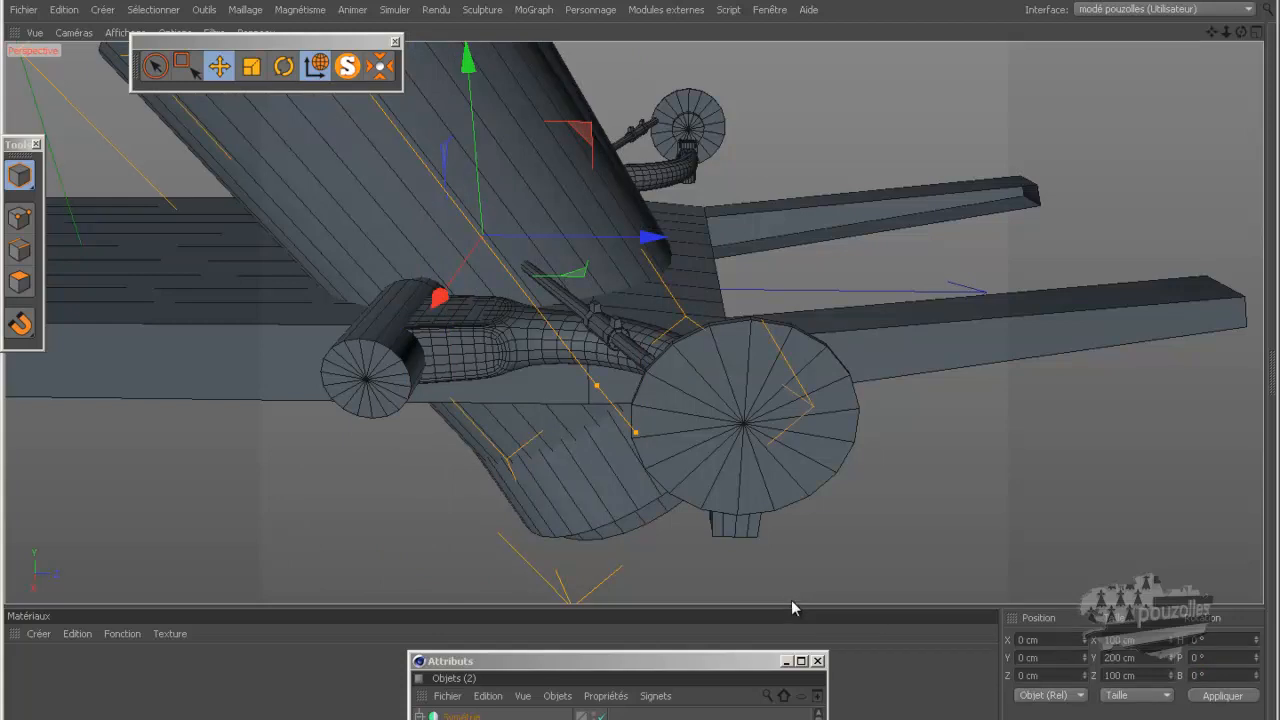
# Switch the cylinder's coordinates to world (Monde) and set its H, P and B rotation angles to 0°.
pyautogui.click(1048, 698)
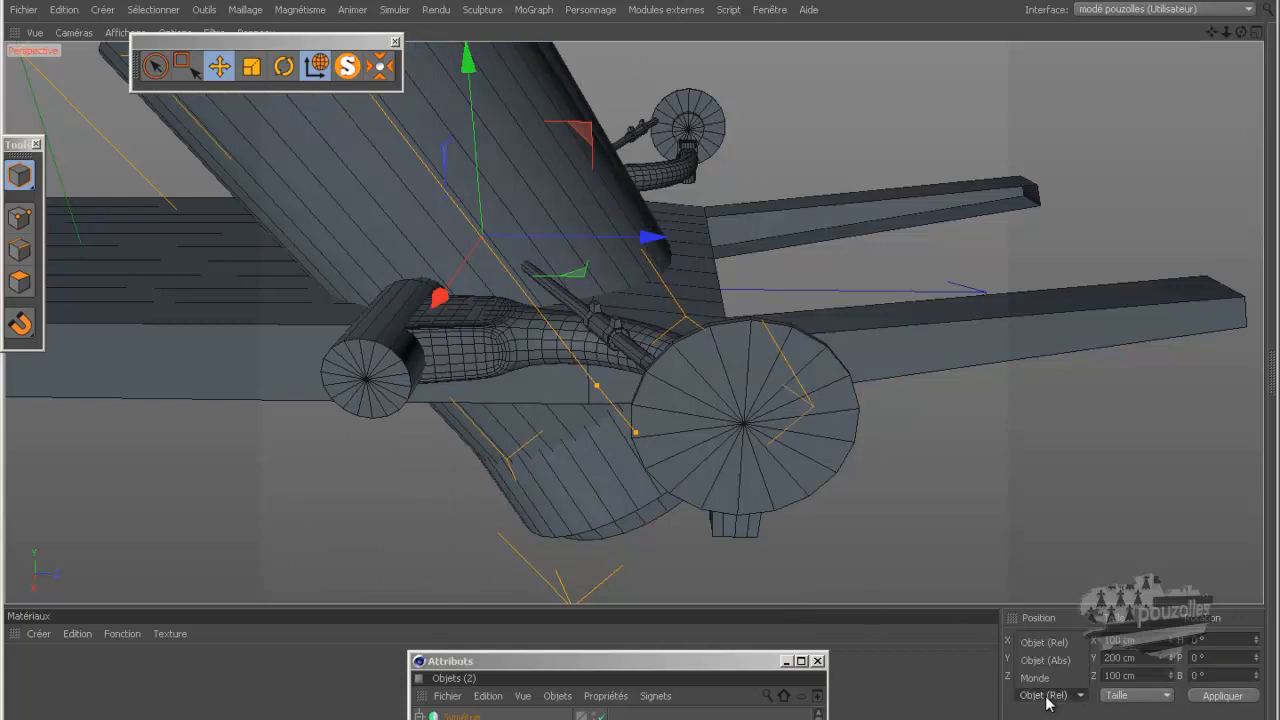
pyautogui.click(1035, 678)
pyautogui.click(1208, 640)
pyautogui.write('0')
pyautogui.click(1207, 657)
pyautogui.write('0')
pyautogui.doubleClick(1207, 657)
pyautogui.write('0')
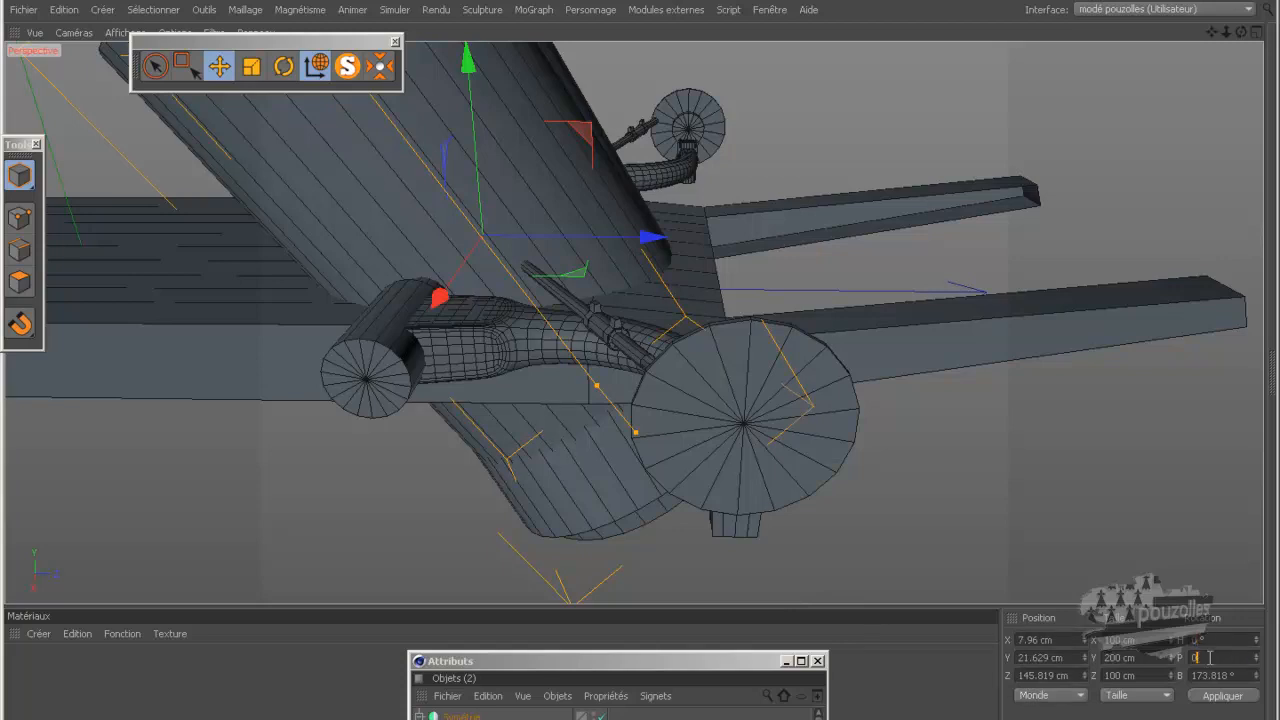
pyautogui.click(1208, 676)
pyautogui.write('0')
pyautogui.click(1214, 698)
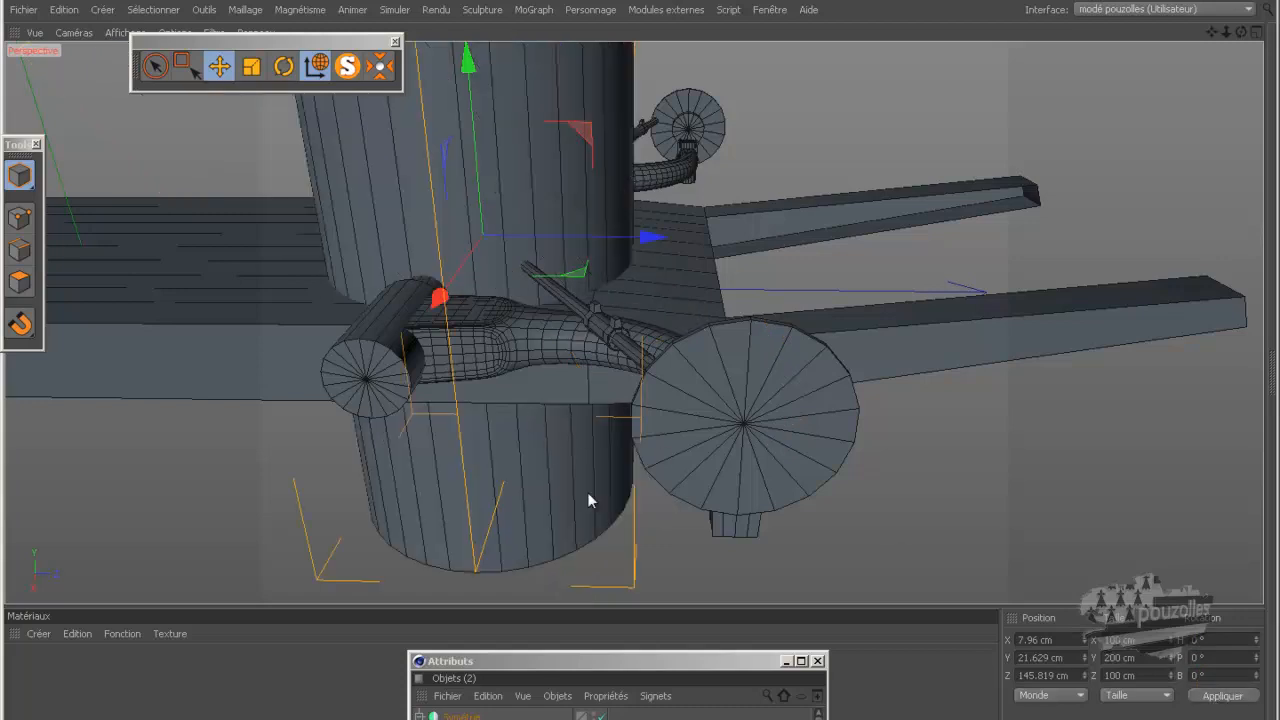
# Rotate the cylinder in the side view to match the steering rod's slope, with a pitch of about -105.6°.
pyautogui.middleClick(482, 432)
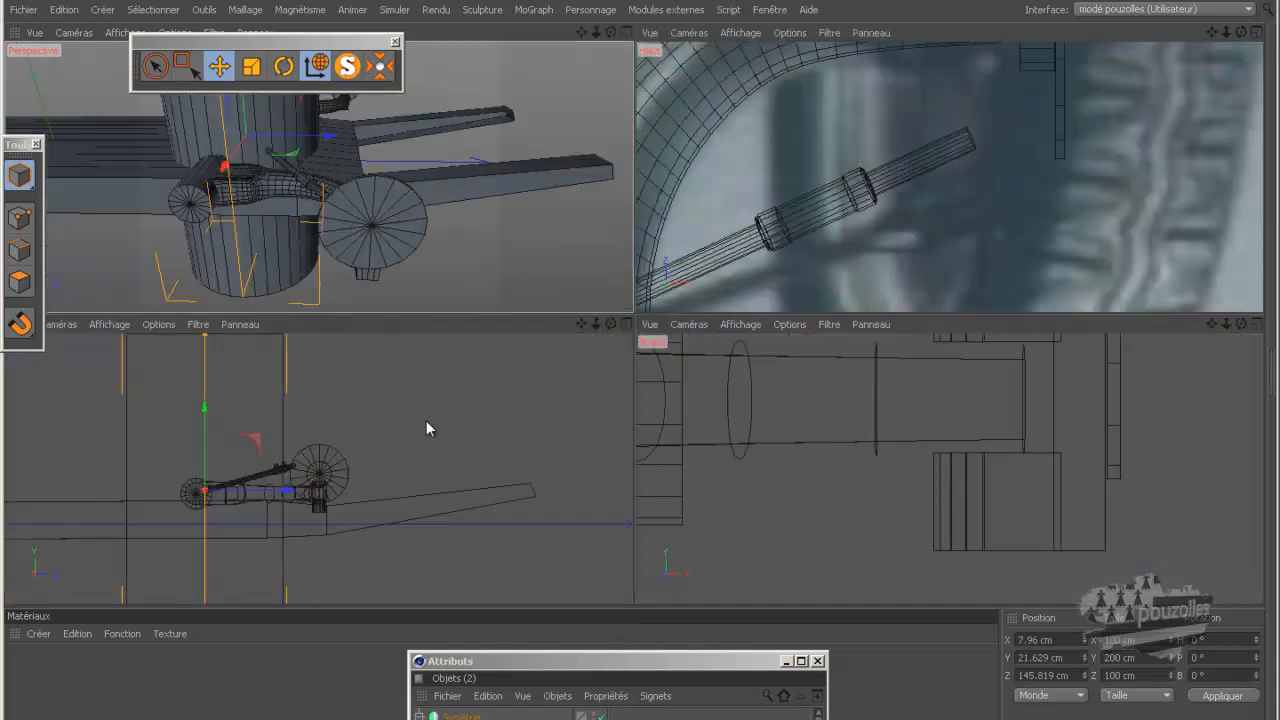
pyautogui.middleClick(426, 424)
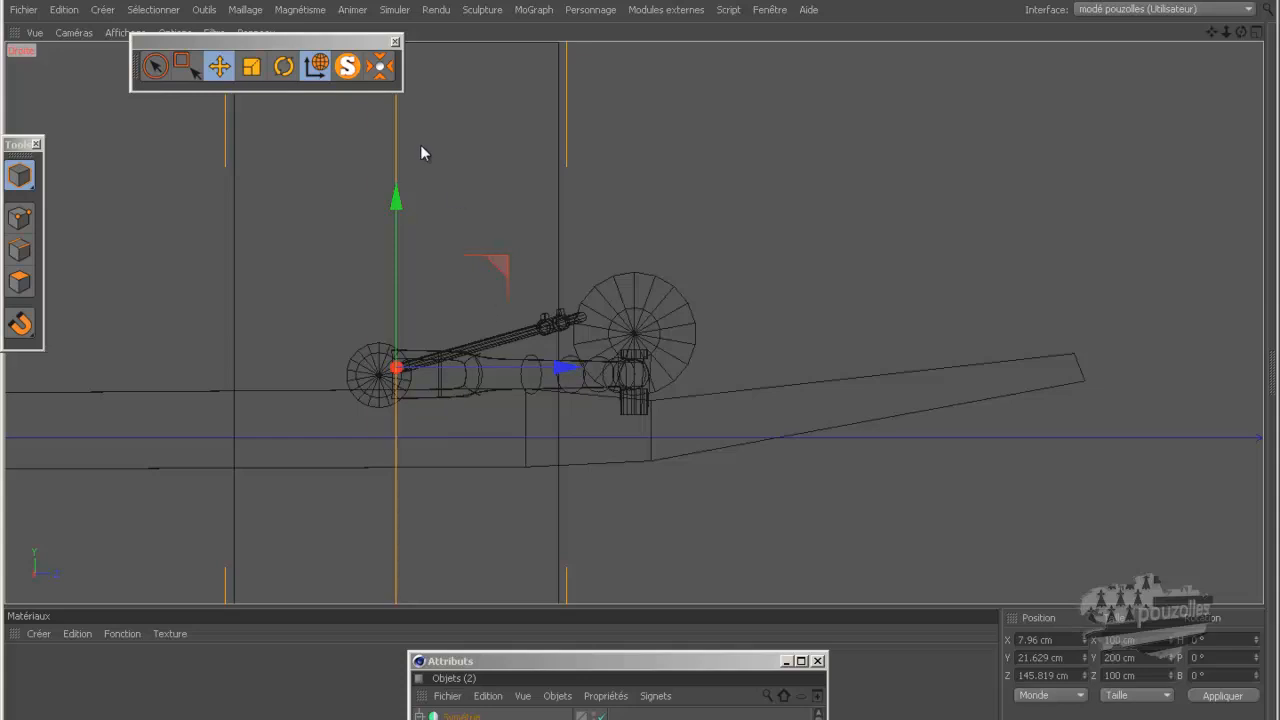
pyautogui.click(287, 72)
pyautogui.moveTo(460, 280); pyautogui.dragTo(528, 414)
pyautogui.scroll(3, 528, 372)
pyautogui.scroll(2, 471, 321)
pyautogui.scroll(3, 247, 321)
pyautogui.scroll(3, 246, 325)
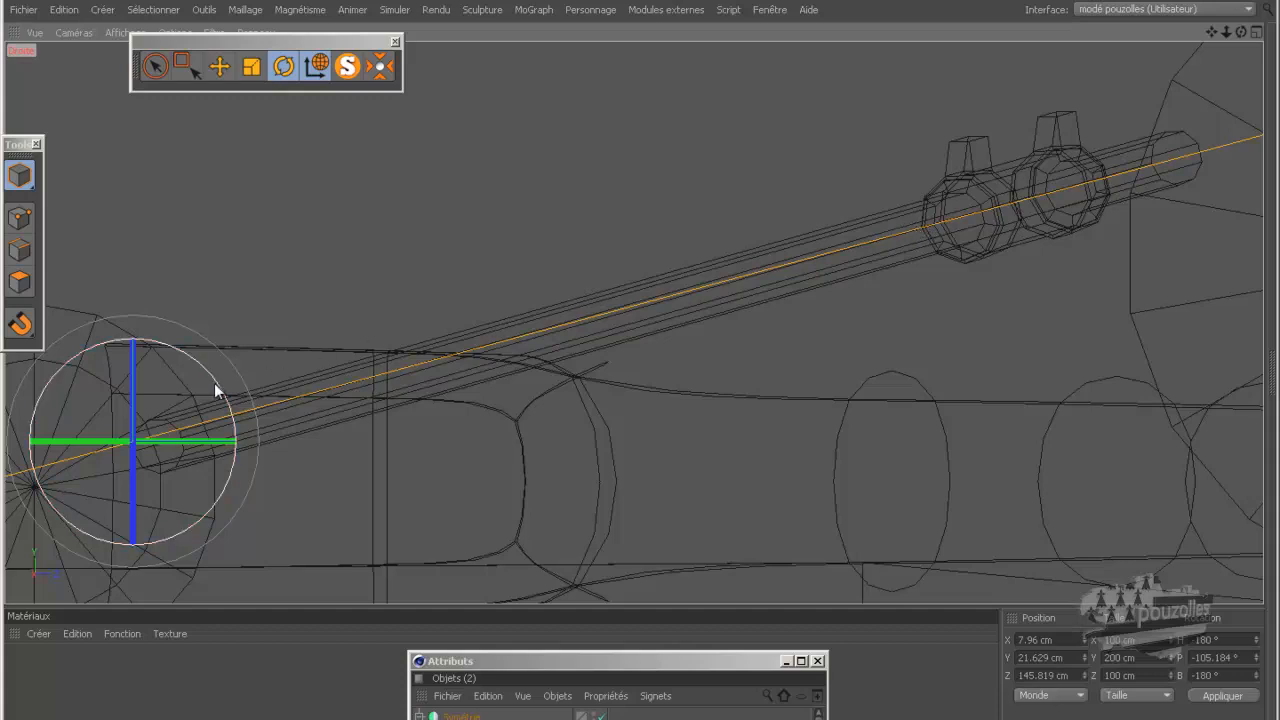
pyautogui.moveTo(214, 383); pyautogui.dragTo(297, 321)
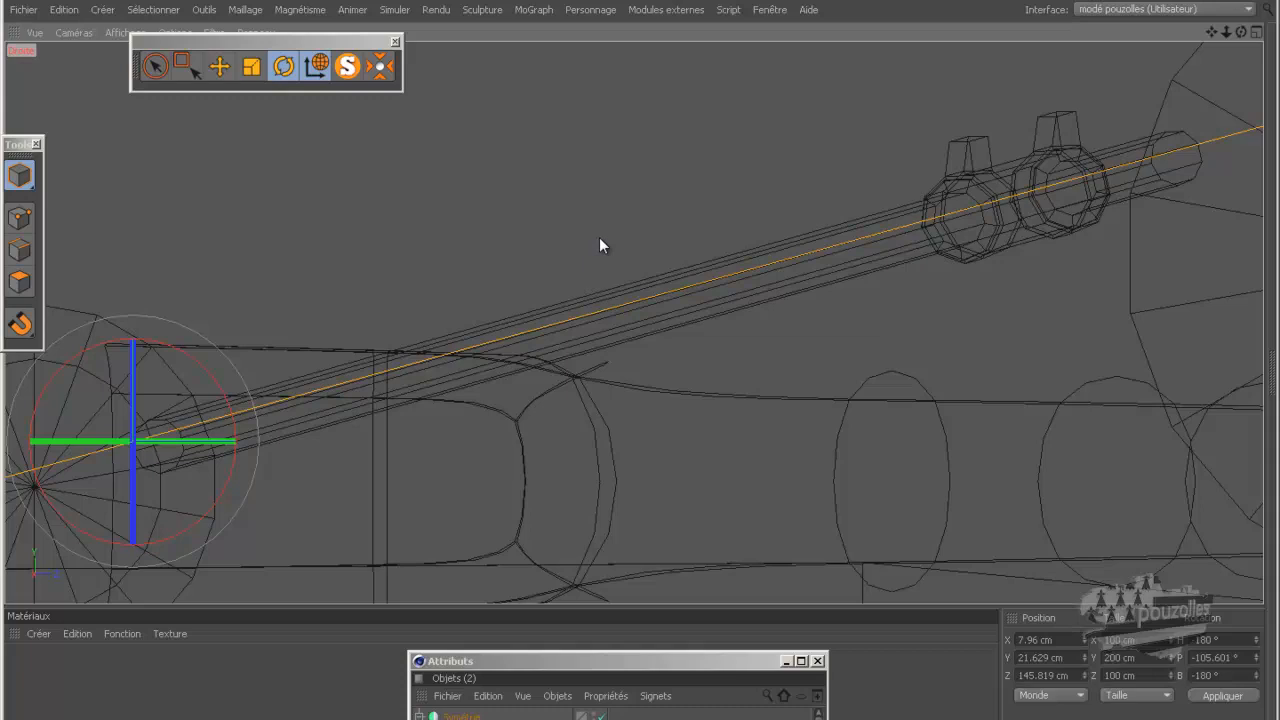
# Rotate the cylinder in the top view to follow the steering rod's direction, with a heading of about 117°.
pyautogui.middleClick(394, 295)
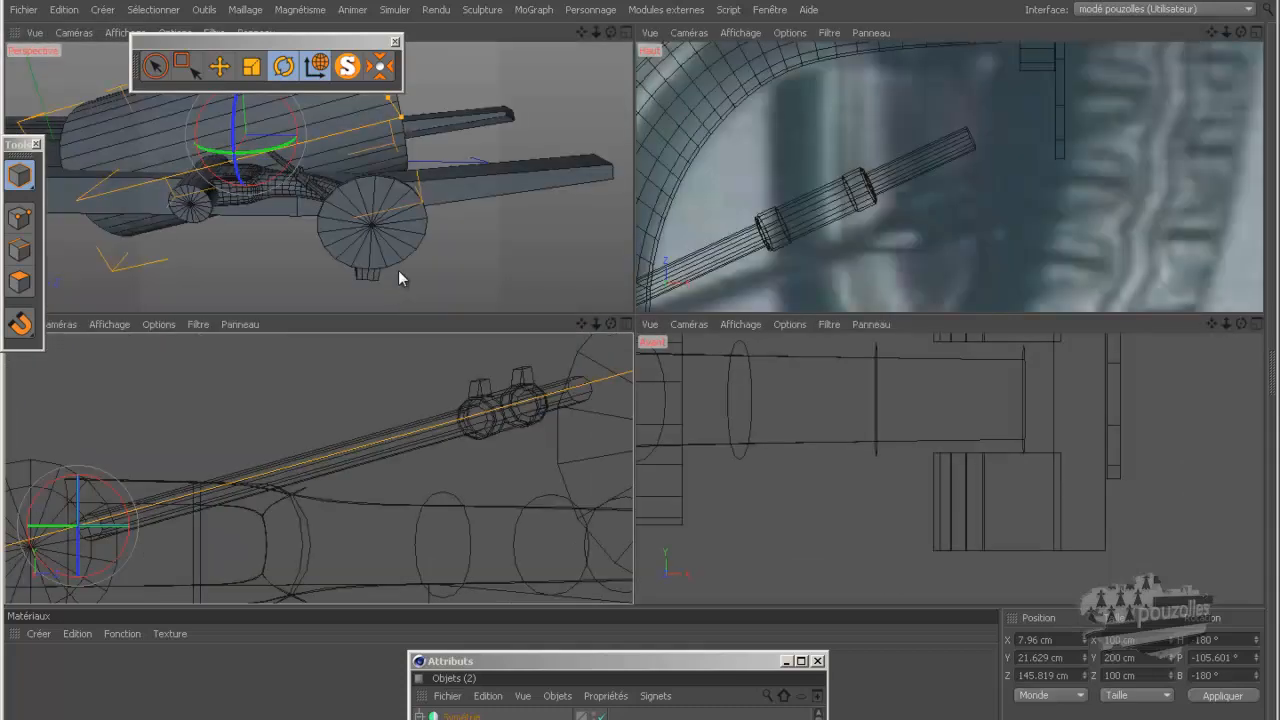
pyautogui.middleClick(398, 270)
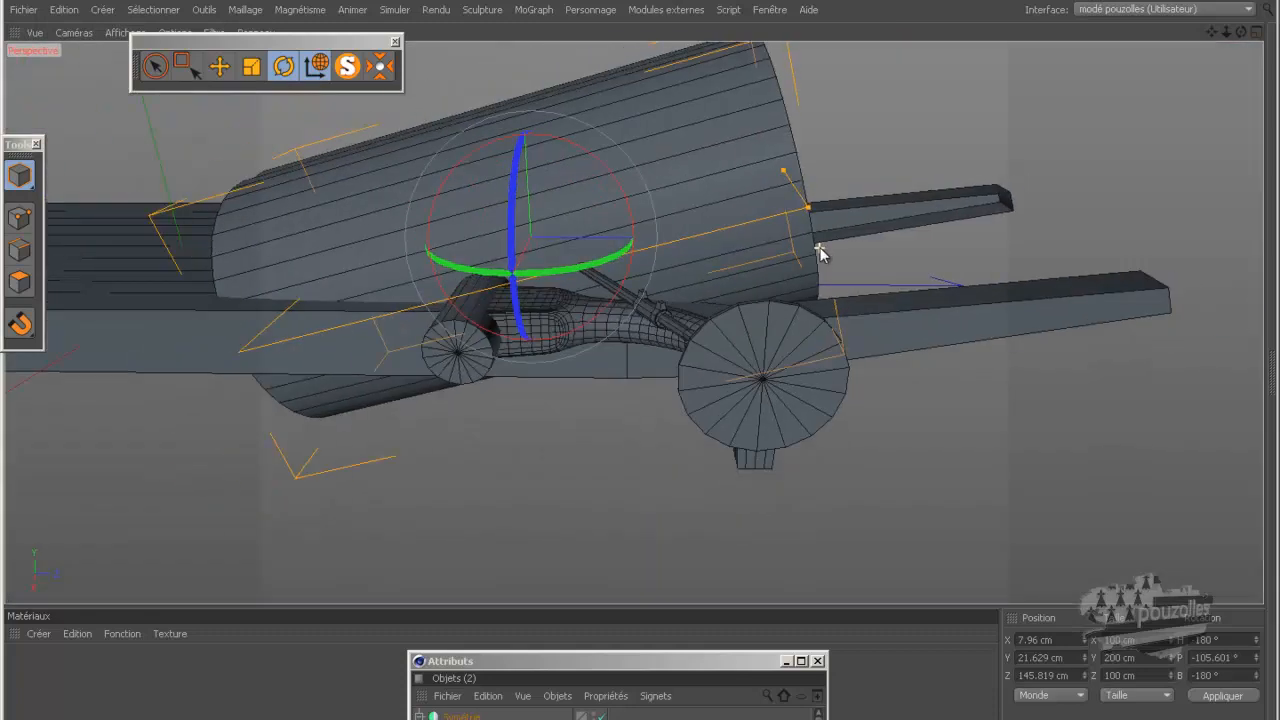
pyautogui.moveTo(1241, 32); pyautogui.dragTo(641, 361)
pyautogui.middleClick(647, 321)
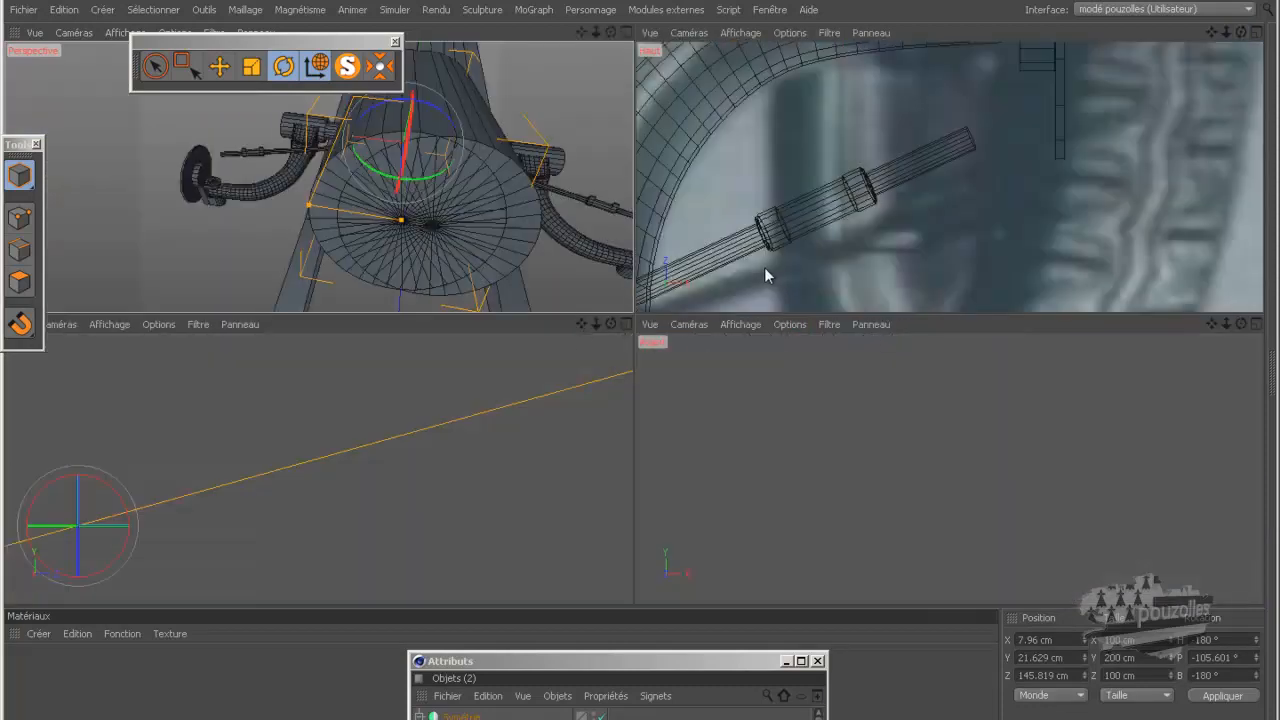
pyautogui.middleClick(766, 266)
pyautogui.scroll(-8, 808, 243)
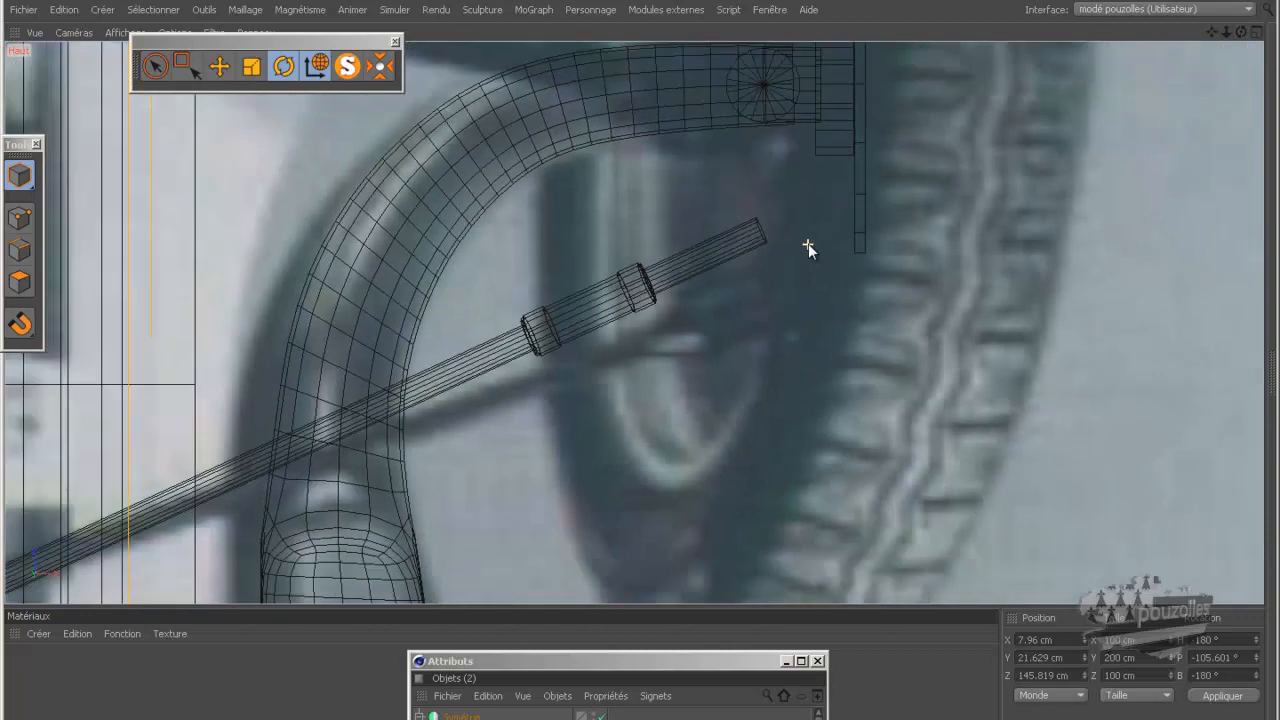
pyautogui.scroll(-4, 808, 243)
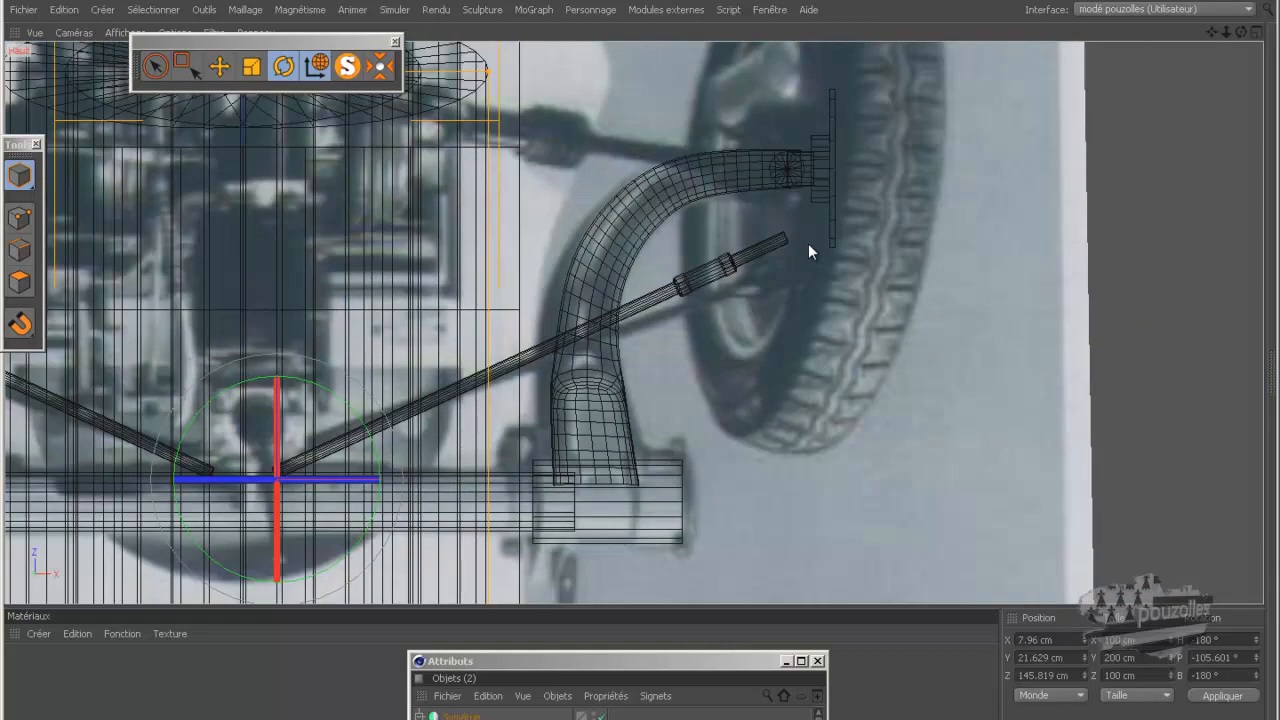
pyautogui.scroll(-2, 808, 243)
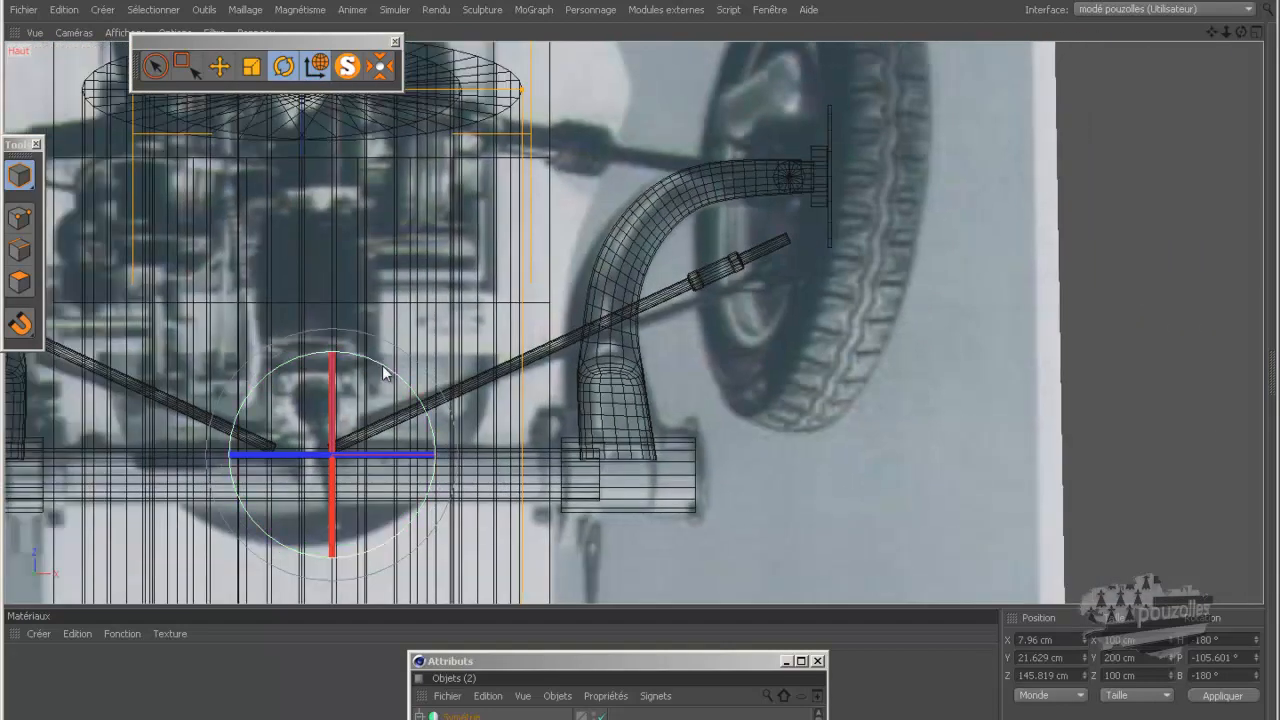
pyautogui.moveTo(382, 365); pyautogui.dragTo(454, 467)
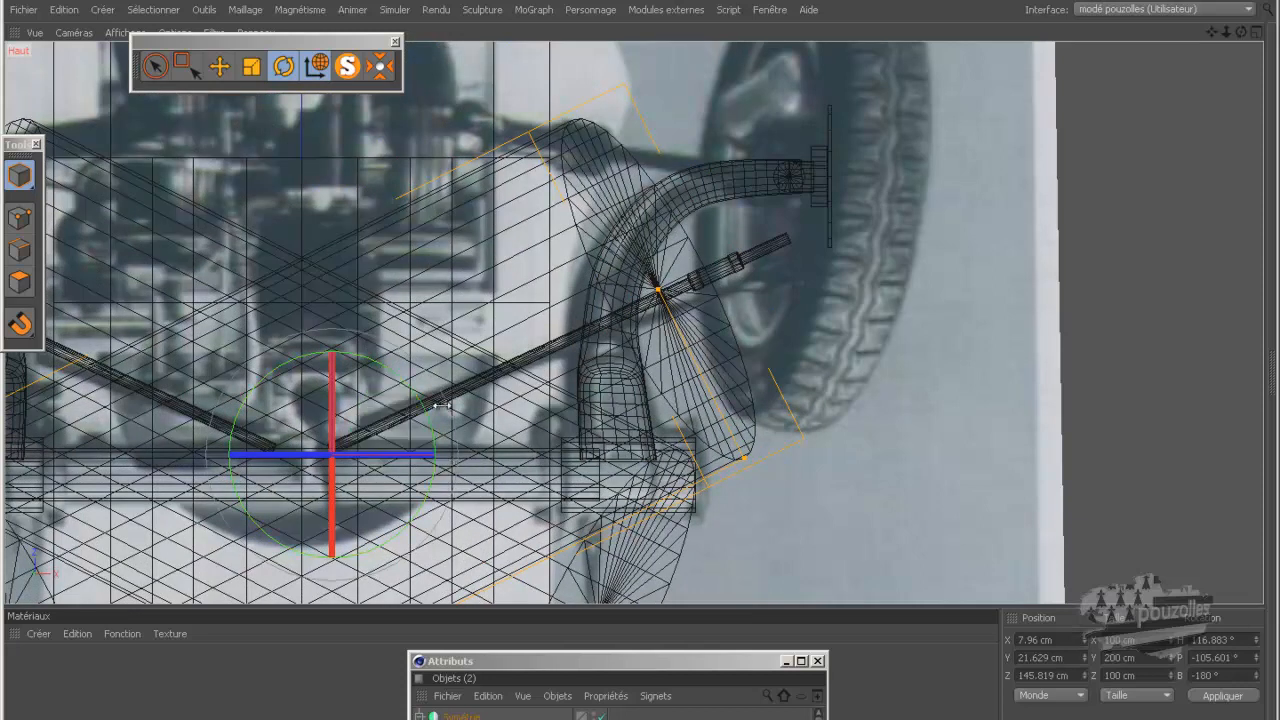
# Set the child cylinder's radius to 2 cm and its rotation segments to 8.
pyautogui.moveTo(589, 660); pyautogui.dragTo(886, 220)
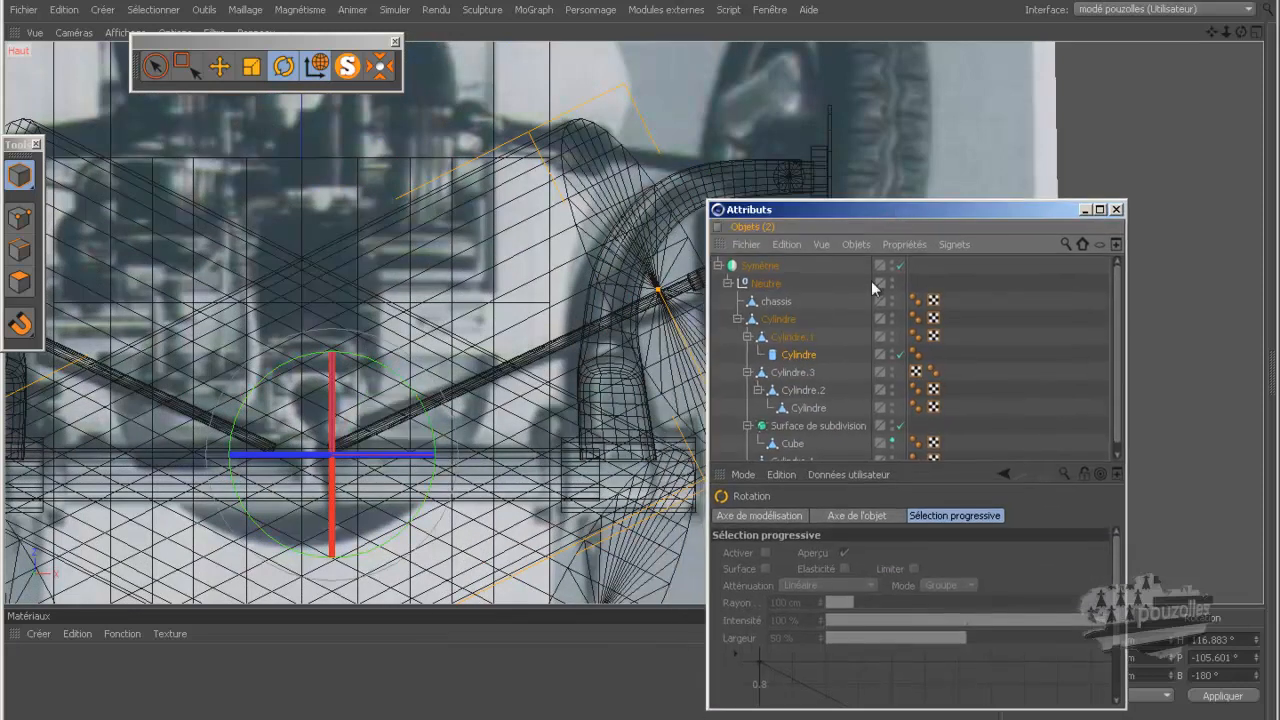
pyautogui.click(807, 360)
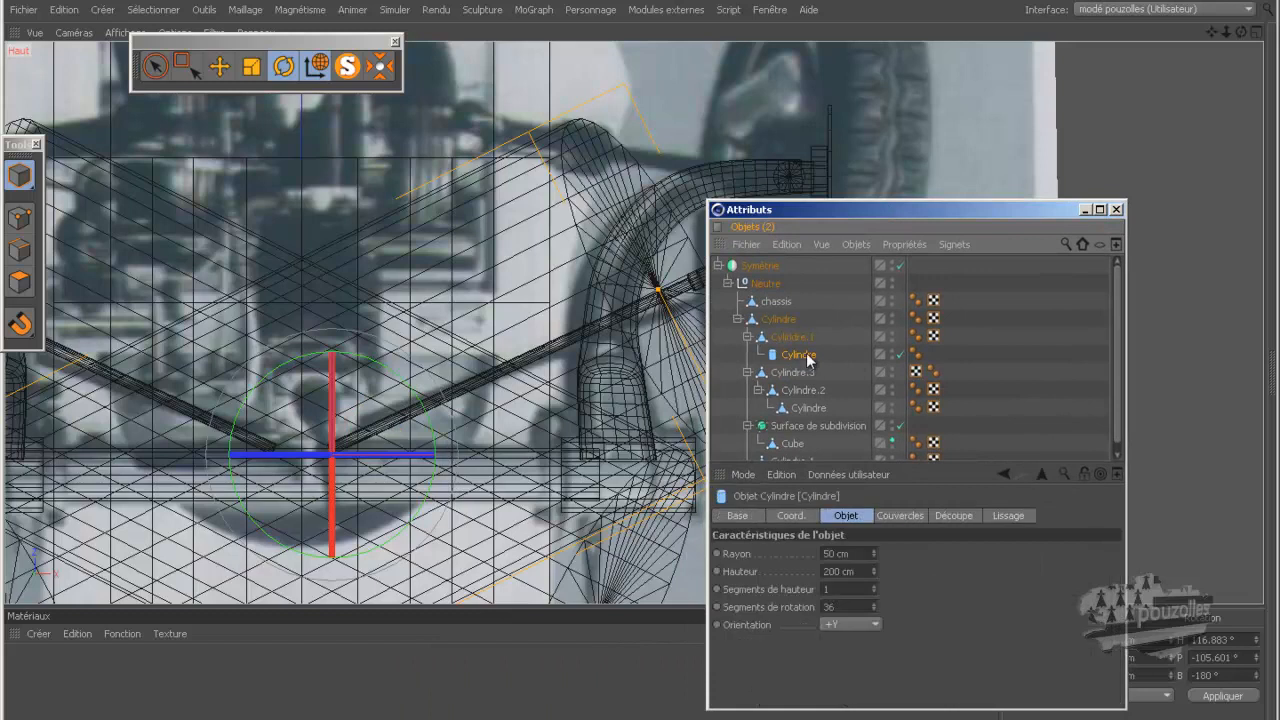
pyautogui.click(839, 555)
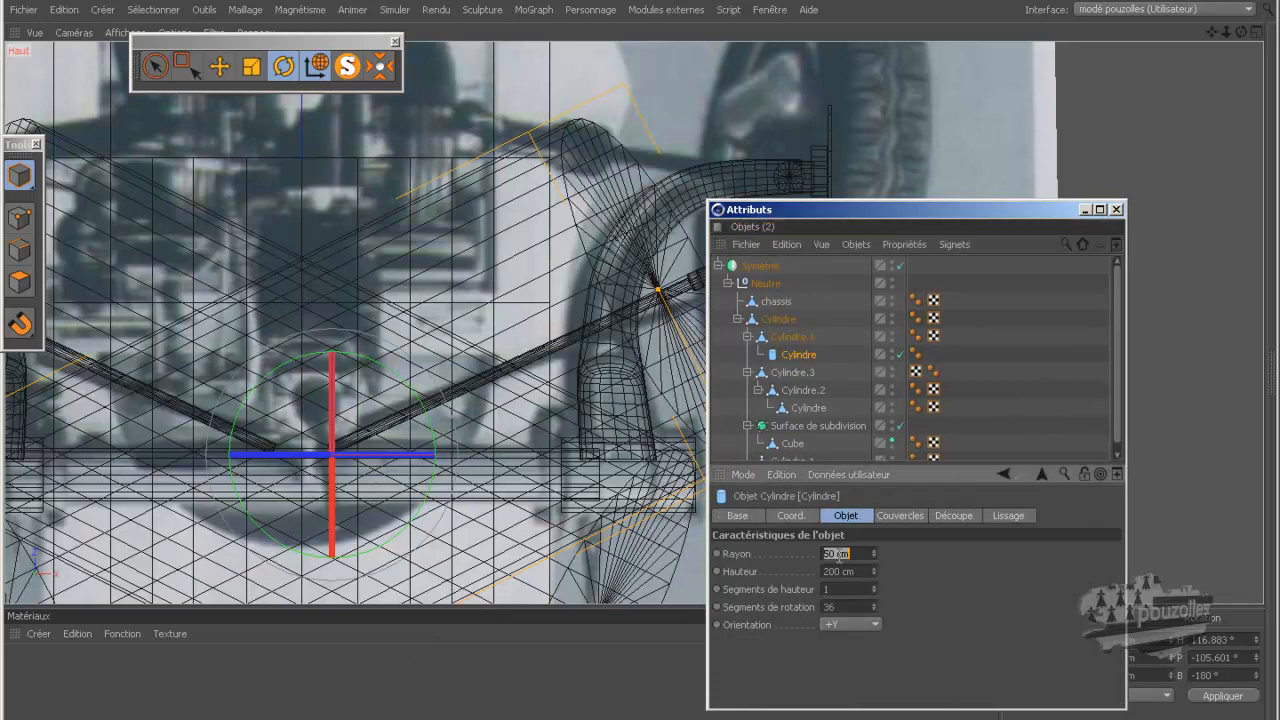
pyautogui.write('4')
pyautogui.press('Return')
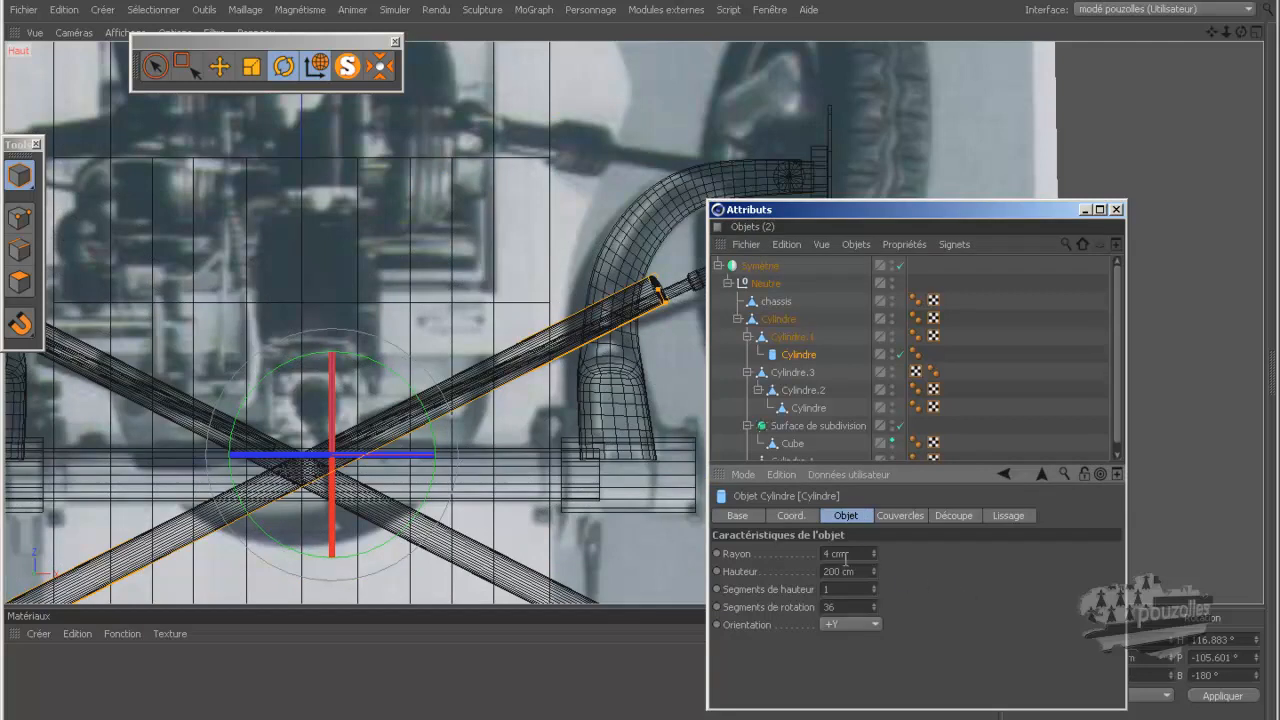
pyautogui.click(838, 553)
pyautogui.write('2')
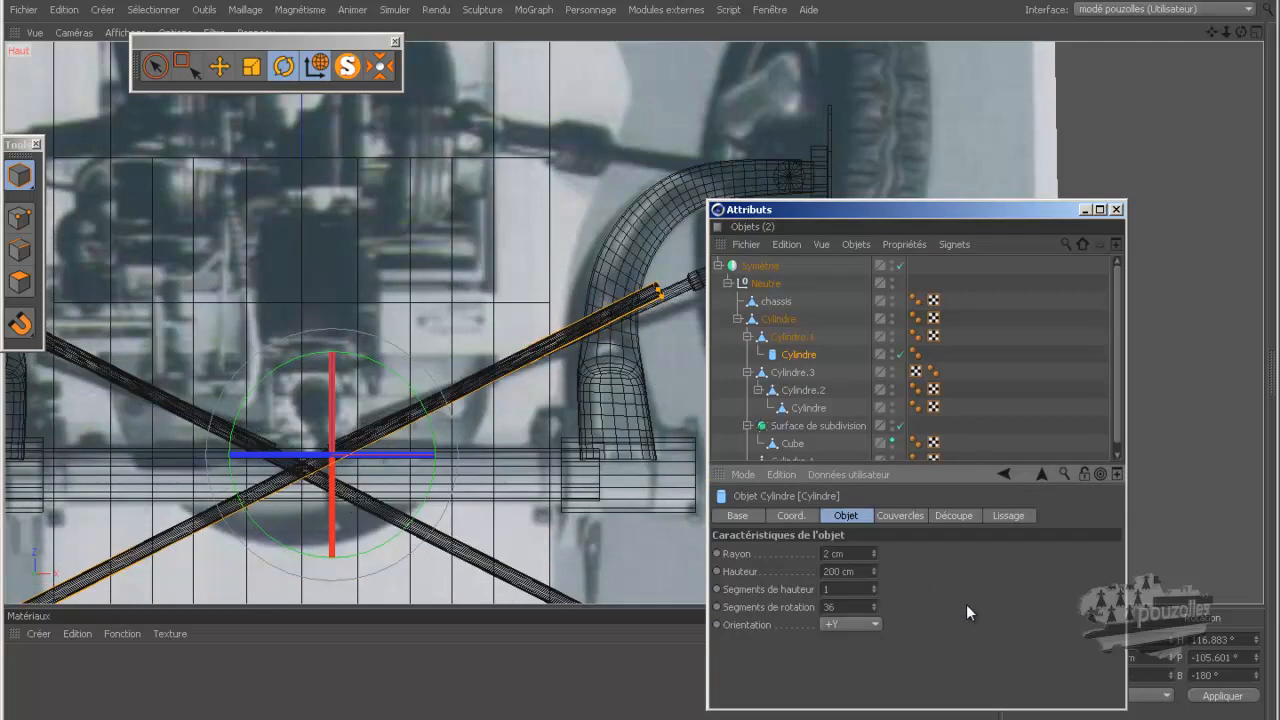
pyautogui.click(856, 601)
pyautogui.write('8')
pyautogui.press('Return')
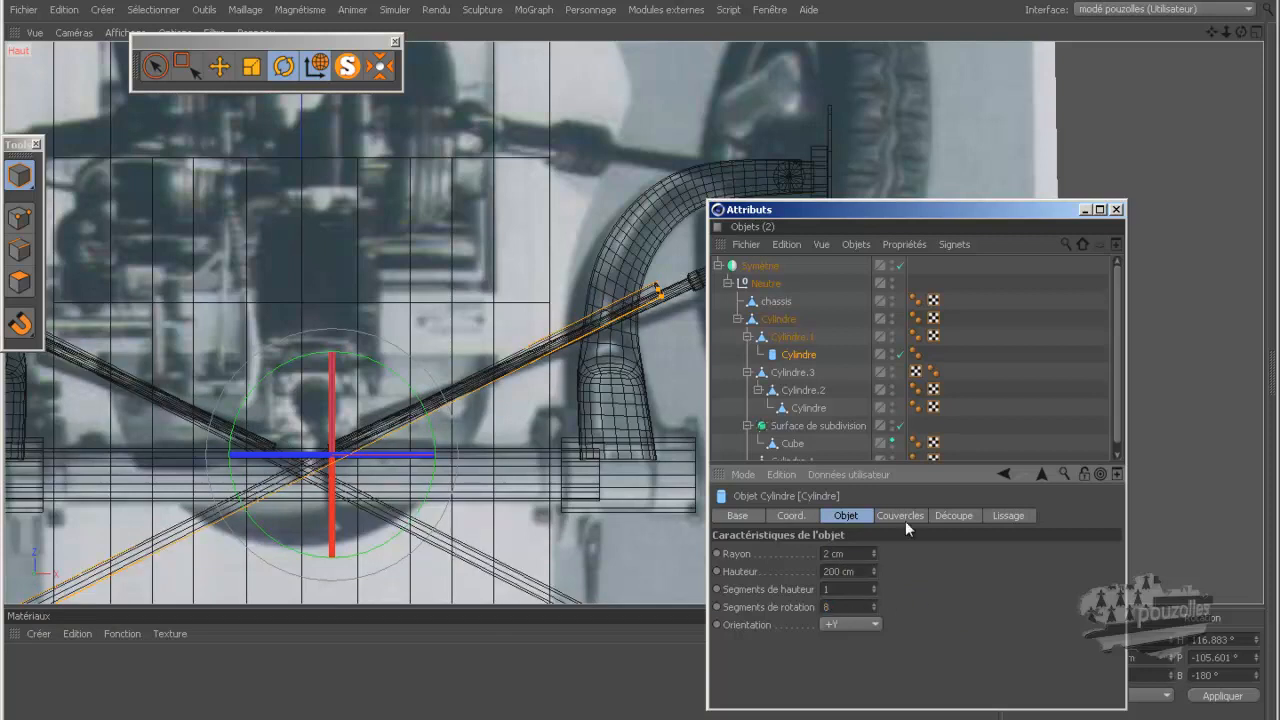
# Refine the cylinder's rotation in the top view to a heading of about 114.3°, parallel to the steering rod.
pyautogui.scroll(5, 386, 436)
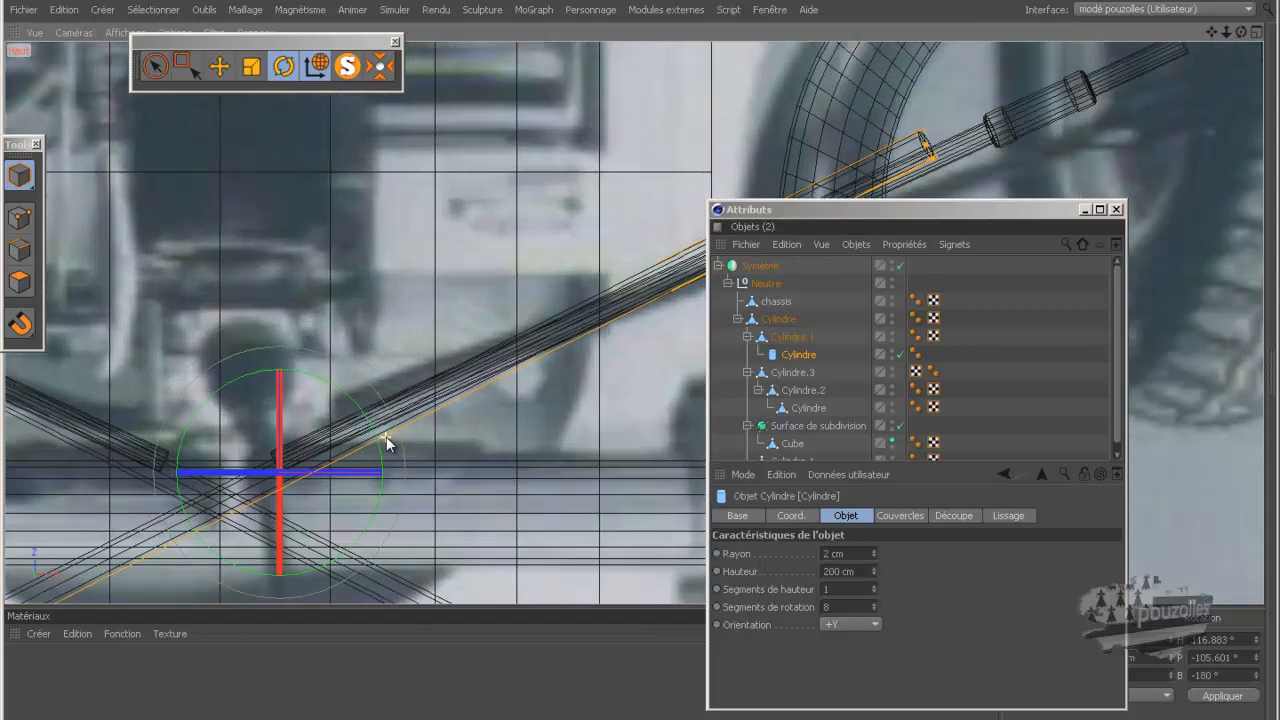
pyautogui.scroll(1, 386, 436)
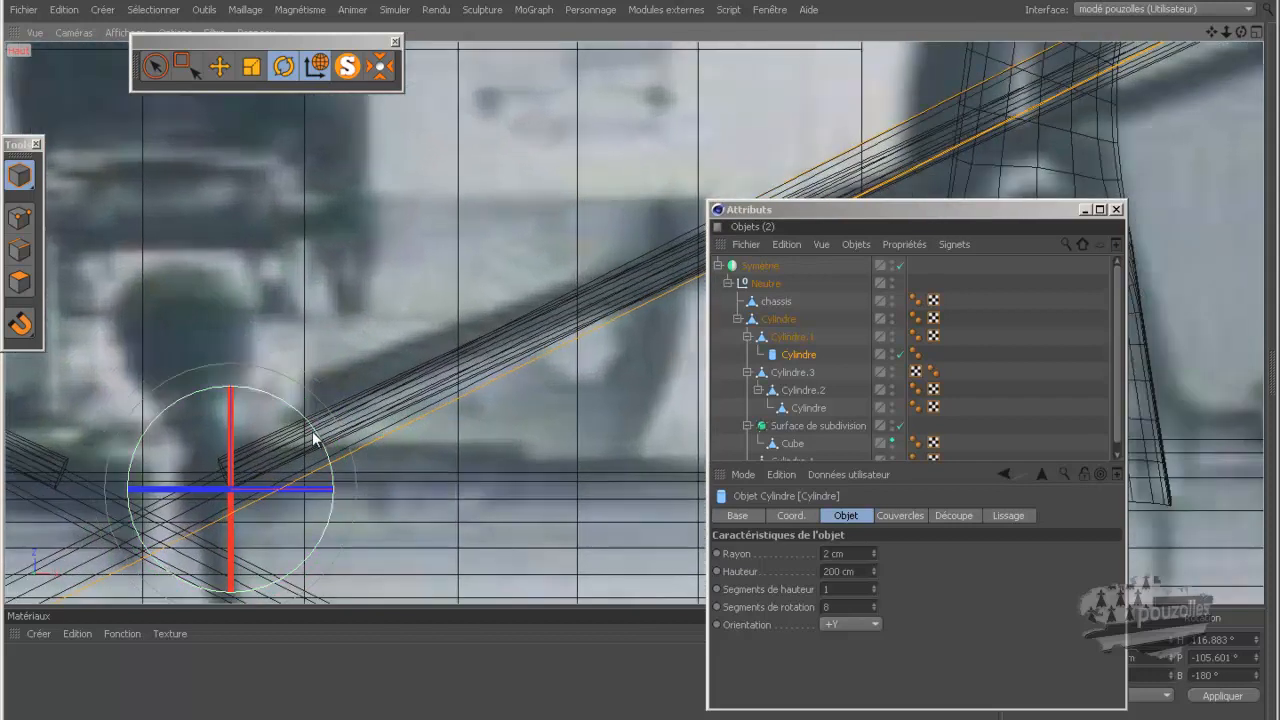
pyautogui.moveTo(313, 437); pyautogui.dragTo(368, 401)
# Rotate the cylinder in the side view to a pitch of about -108° so it runs along the steering rod, and deselect it.
pyautogui.middleClick(330, 322)
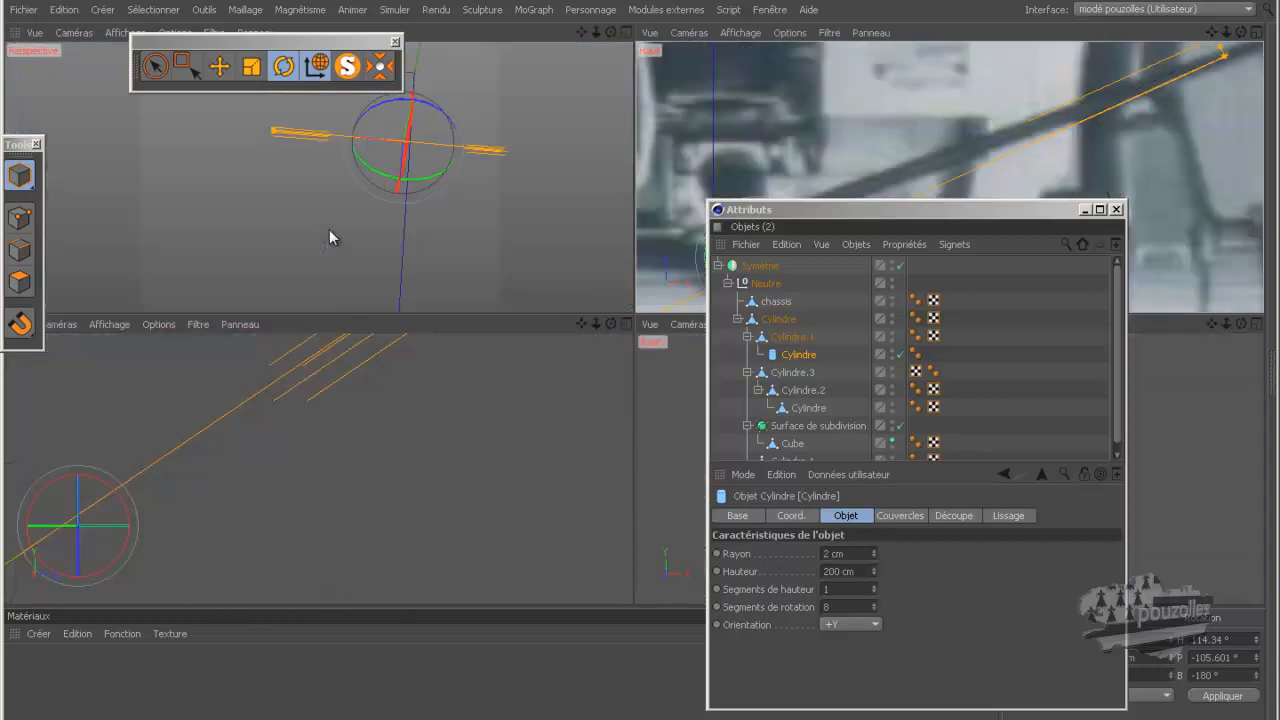
pyautogui.middleClick(329, 229)
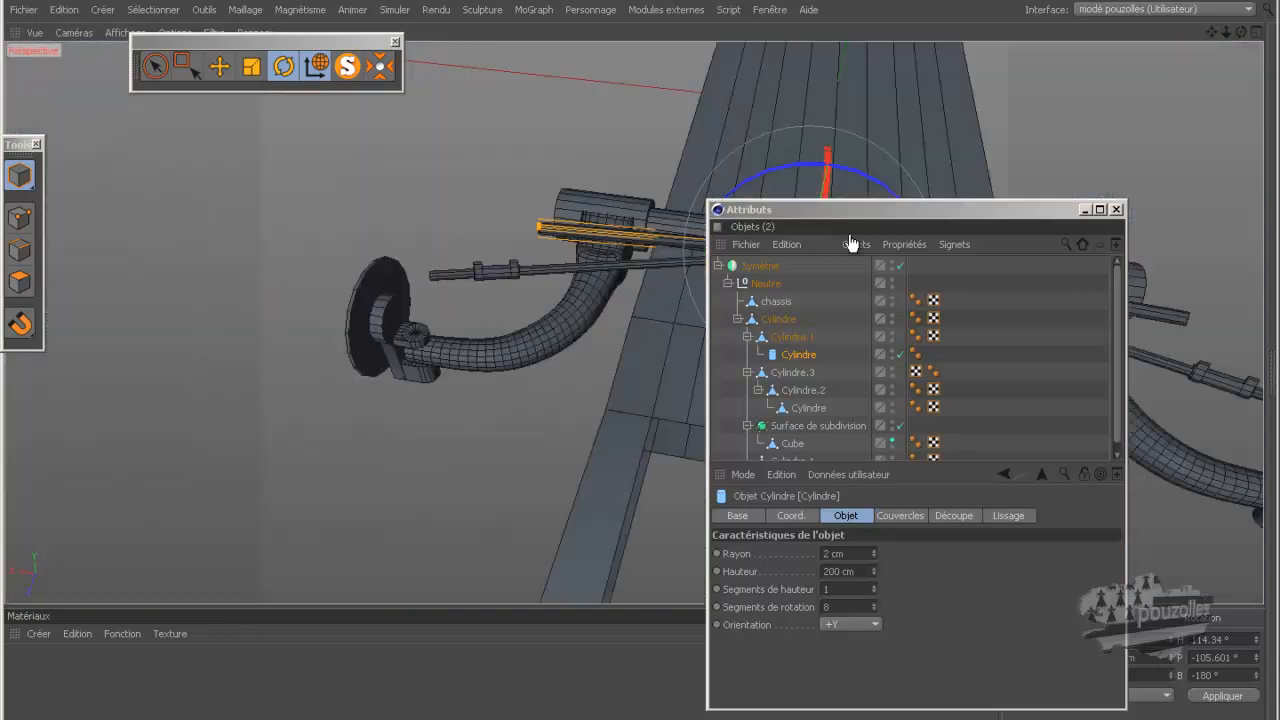
pyautogui.moveTo(893, 222); pyautogui.dragTo(700, 462)
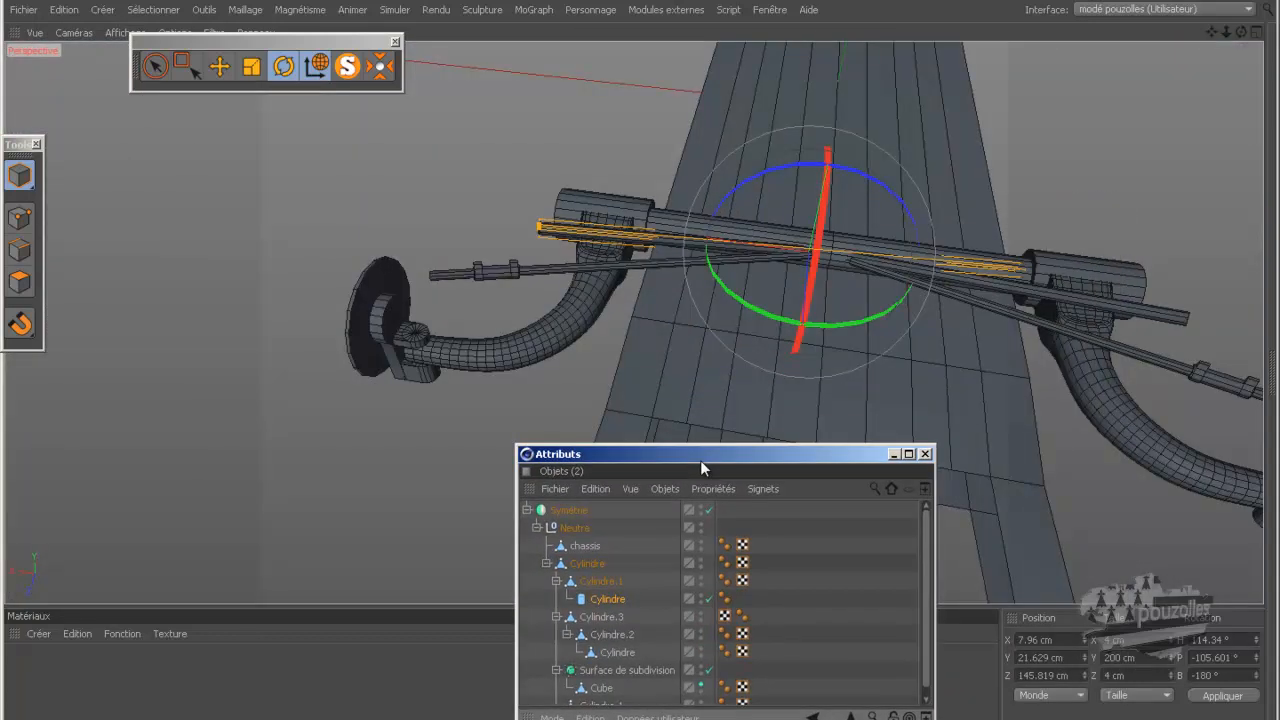
pyautogui.moveTo(1242, 32); pyautogui.dragTo(640, 361)
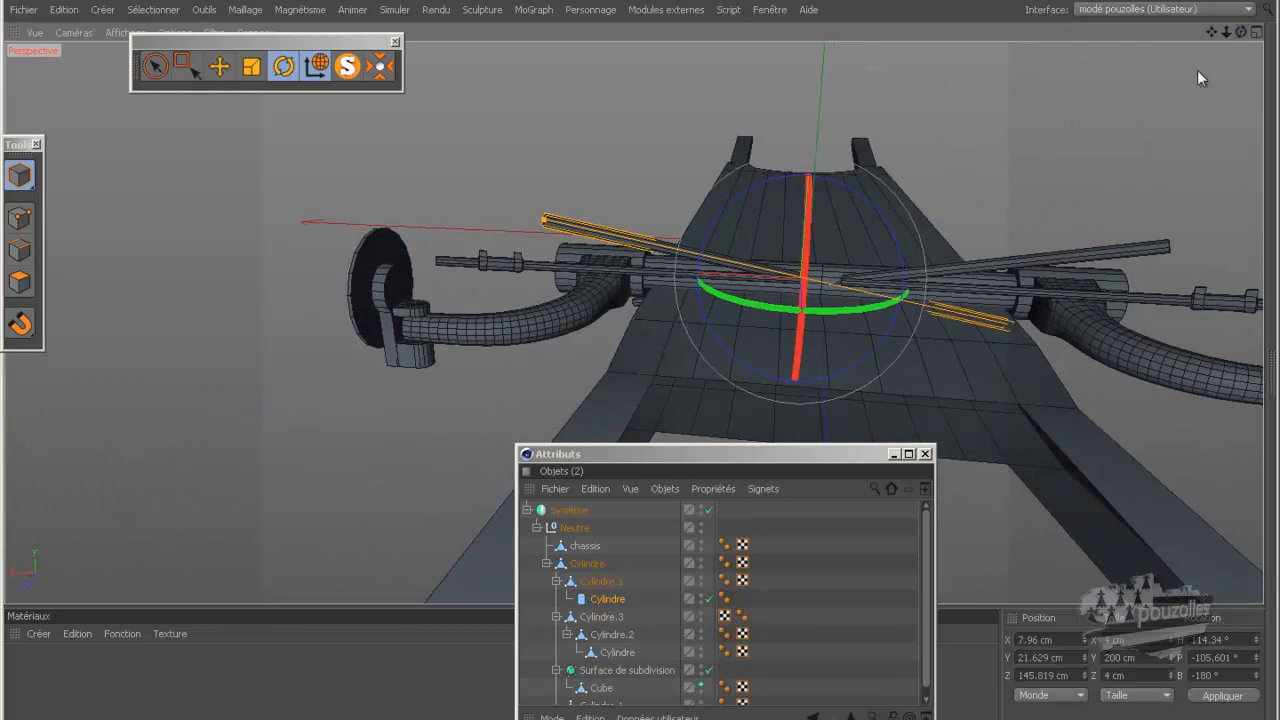
pyautogui.middleClick(415, 424)
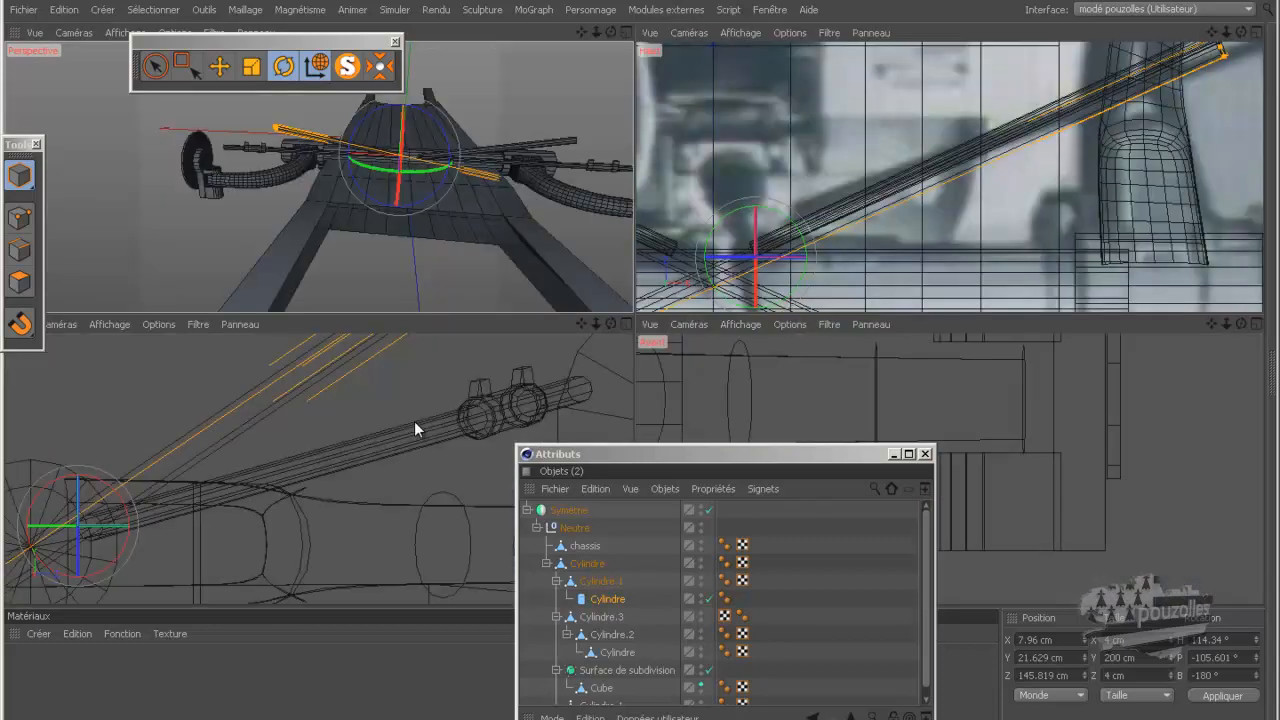
pyautogui.middleClick(415, 424)
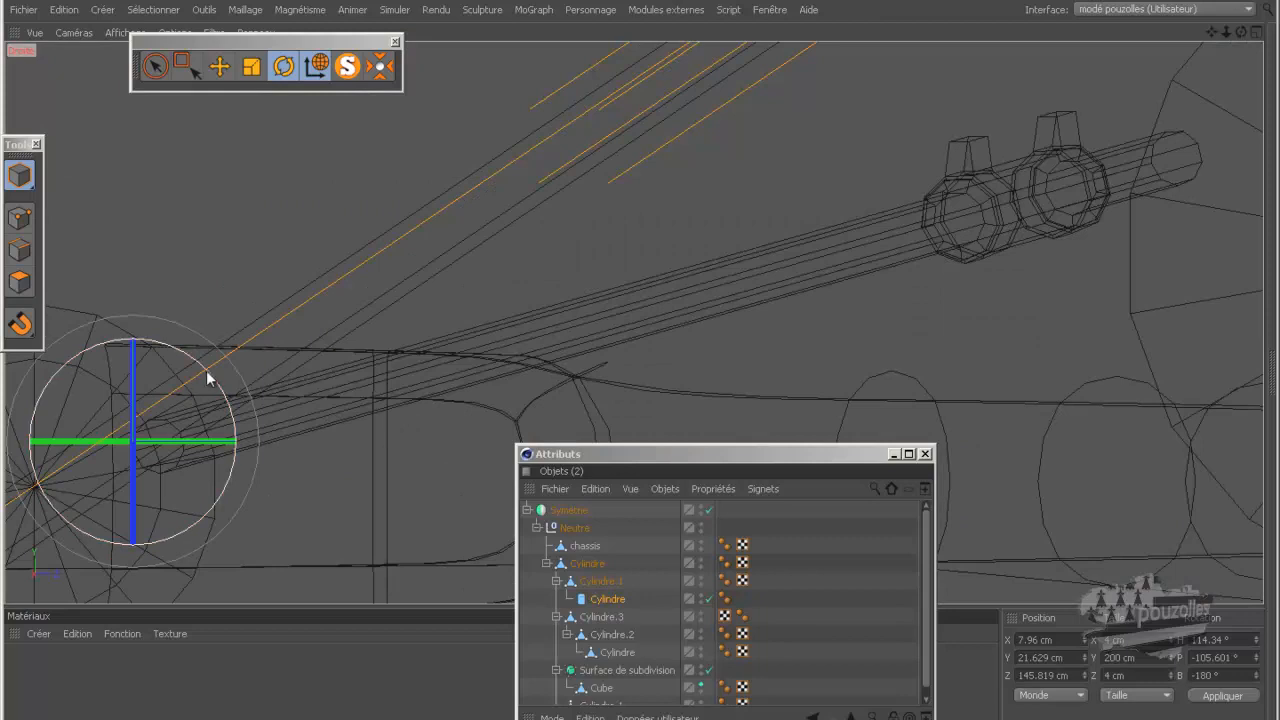
pyautogui.moveTo(206, 370); pyautogui.dragTo(234, 392)
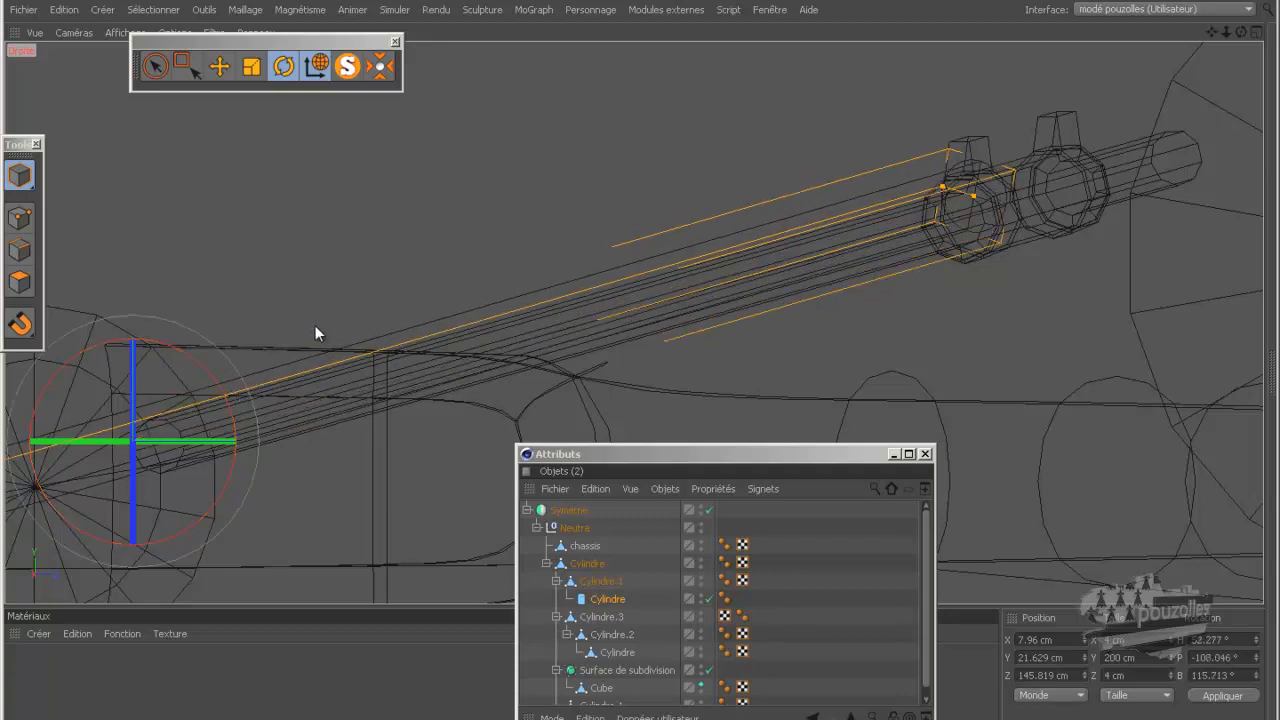
pyautogui.click(316, 322)
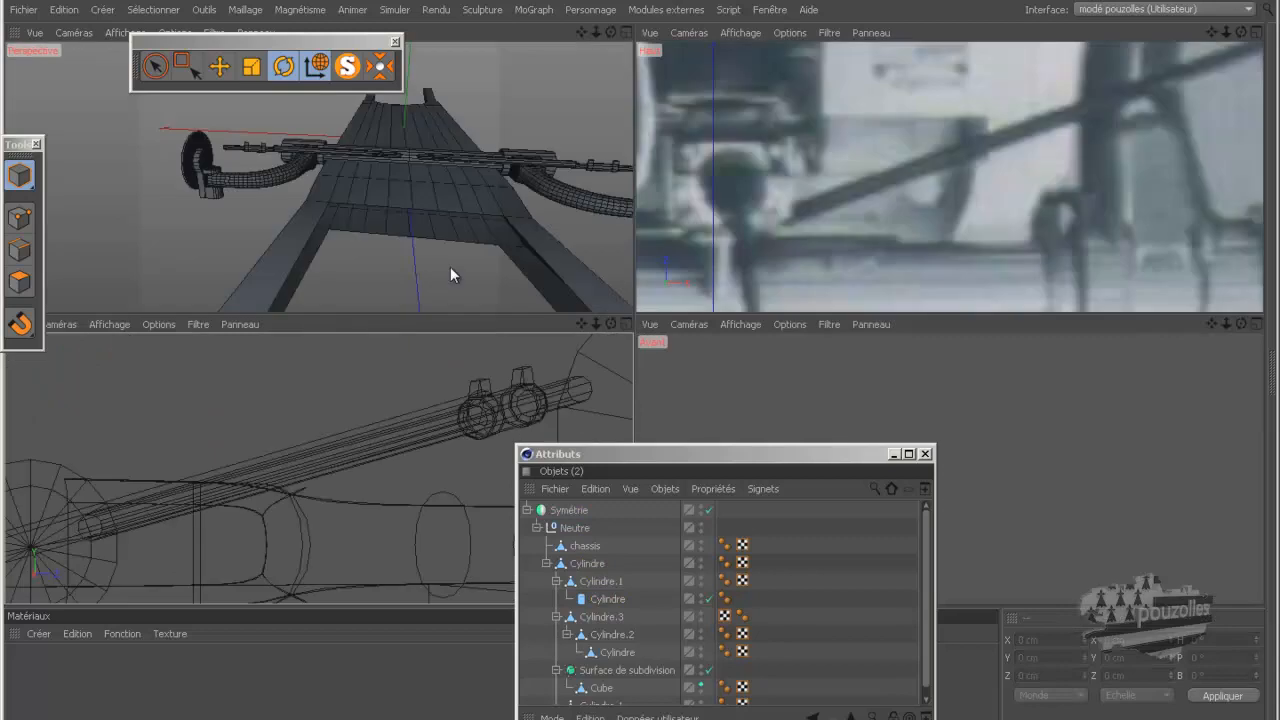
# Try to line up the child cylinder with the steering rod by rotating it about its own axes in the perspective view.
pyautogui.middleClick(450, 266)
pyautogui.scroll(-3, 270, 268)
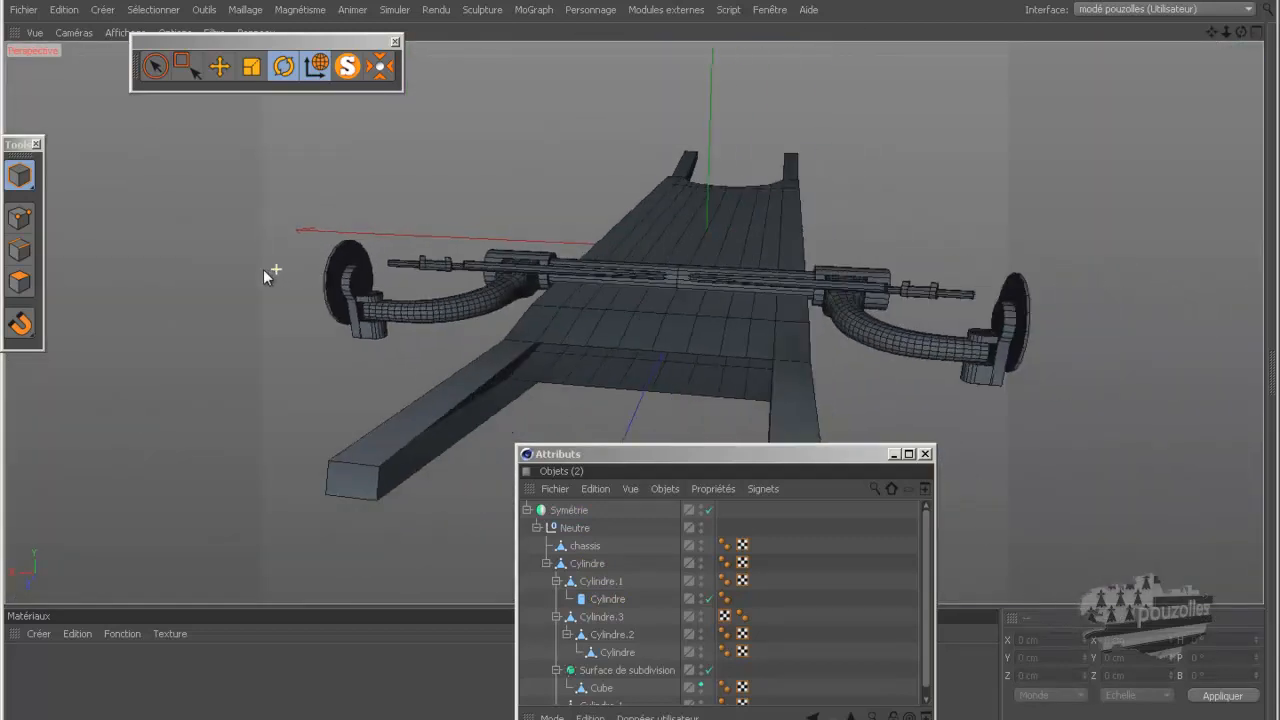
pyautogui.moveTo(1241, 33); pyautogui.dragTo(638, 368)
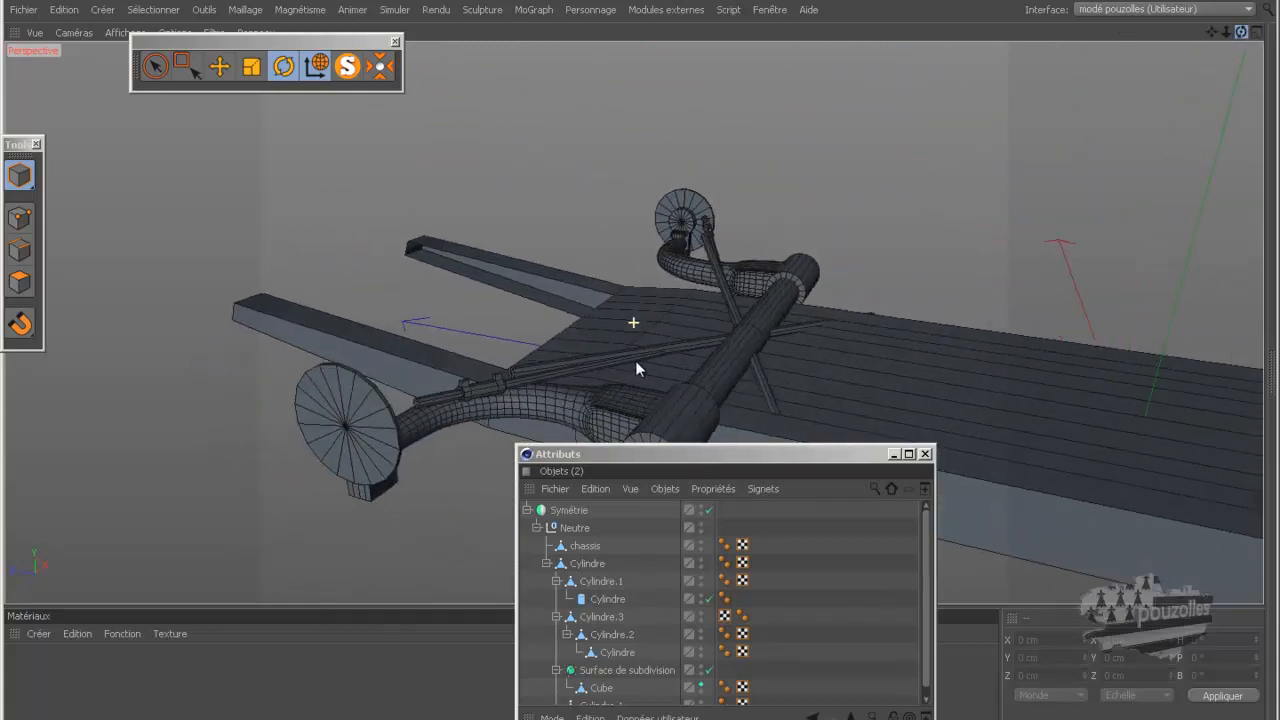
pyautogui.click(64, 9)
pyautogui.click(69, 35)
pyautogui.keyDown('alt'); pyautogui.moveTo(532, 386); pyautogui.dragTo(673, 367, button='right'); pyautogui.keyUp('alt')
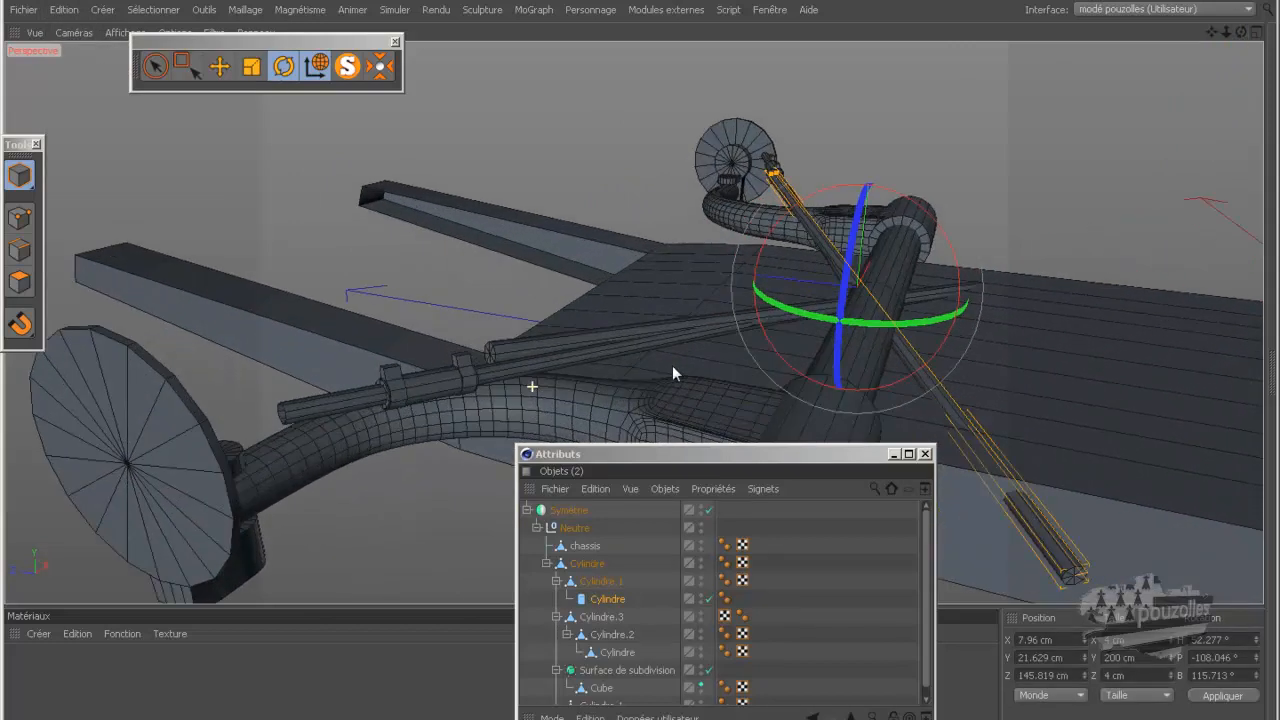
pyautogui.click(316, 65)
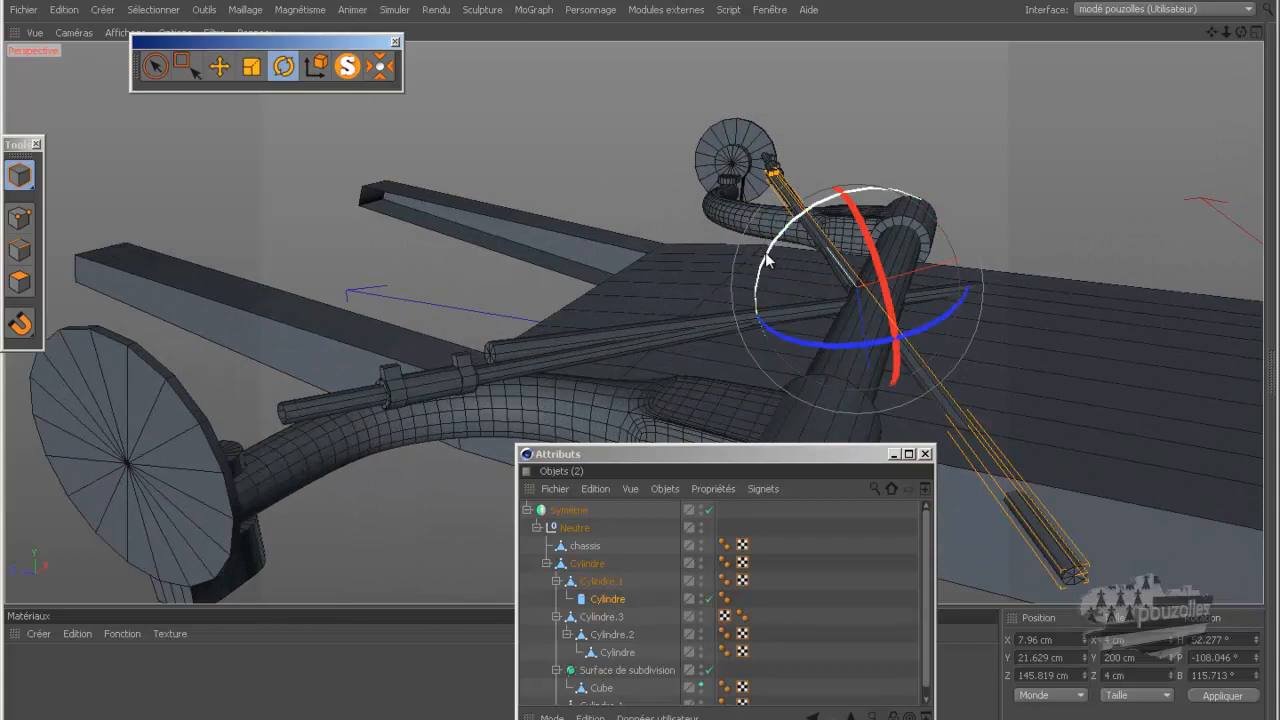
pyautogui.moveTo(766, 257)
pyautogui.mouseDown()
pyautogui.moveTo(763, 283)
pyautogui.moveTo(779, 254)
pyautogui.moveTo(767, 310)
pyautogui.moveTo(785, 253)
pyautogui.mouseUp()
pyautogui.moveTo(885, 263); pyautogui.dragTo(883, 258)
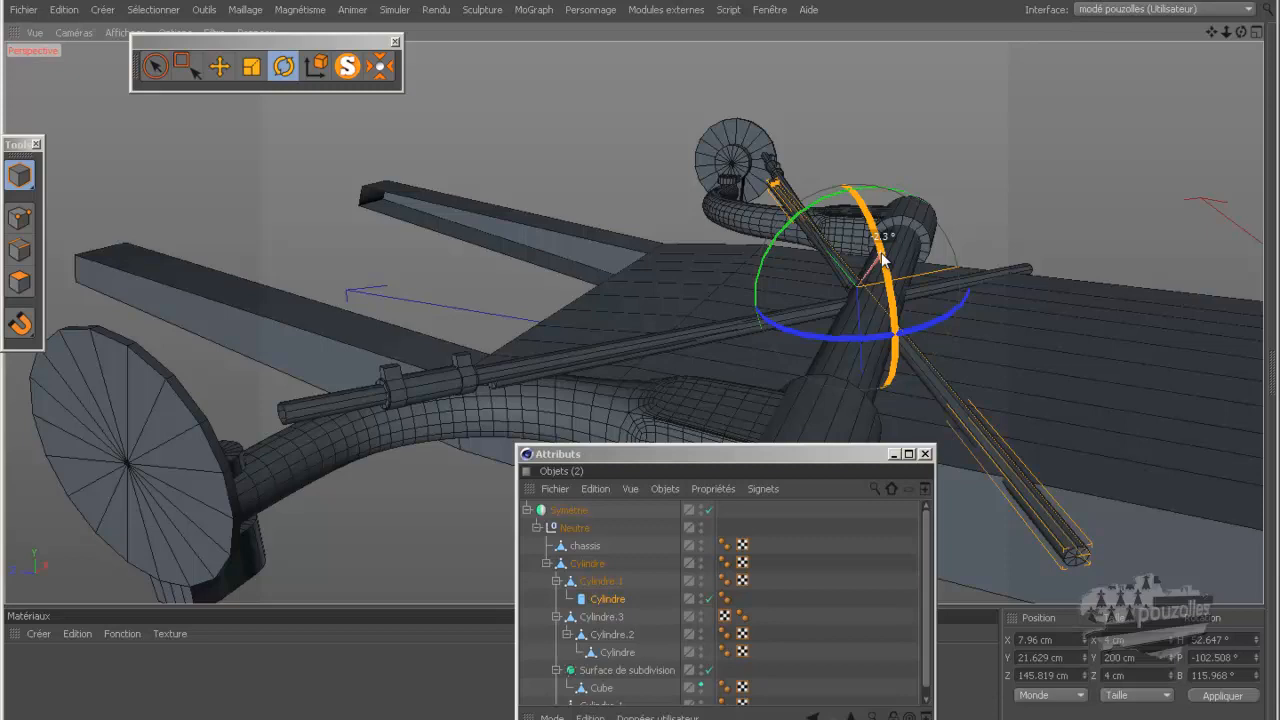
pyautogui.moveTo(881, 255); pyautogui.dragTo(882, 262)
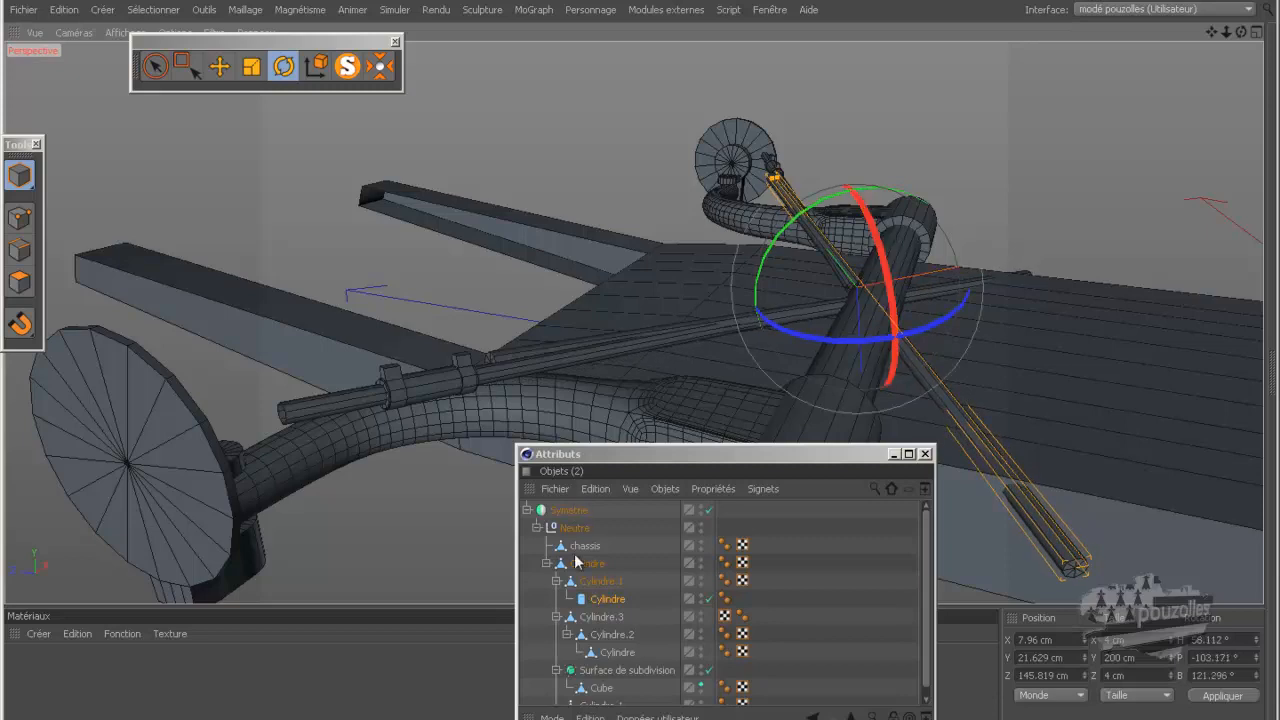
# Delete the thin child cylinder nested under the steering rod Cylindre.1.
pyautogui.click(604, 599)
pyautogui.press('Delete')
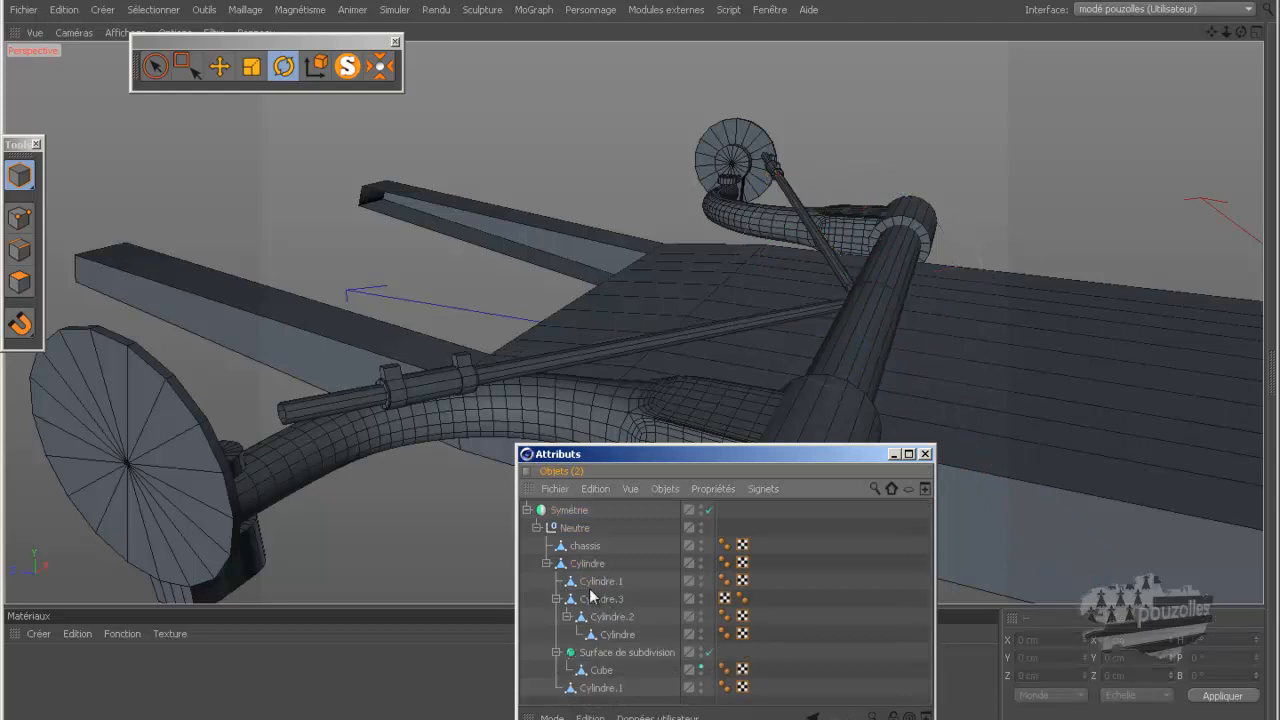
pyautogui.hotkey('ctrl', 'a')
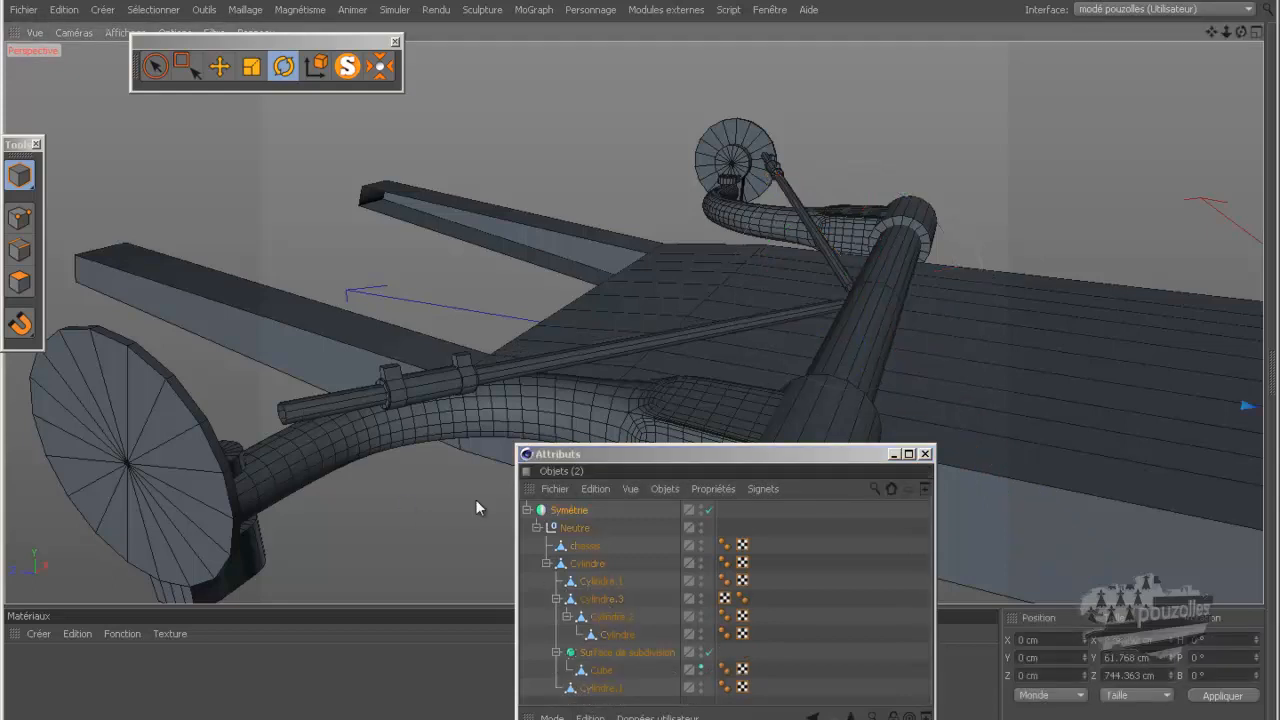
# Cut an edge loop around the steering rod Cylindre.1 about midway between its outer tip and the outer clamp, checking the reference photo first.
pyautogui.click(600, 584)
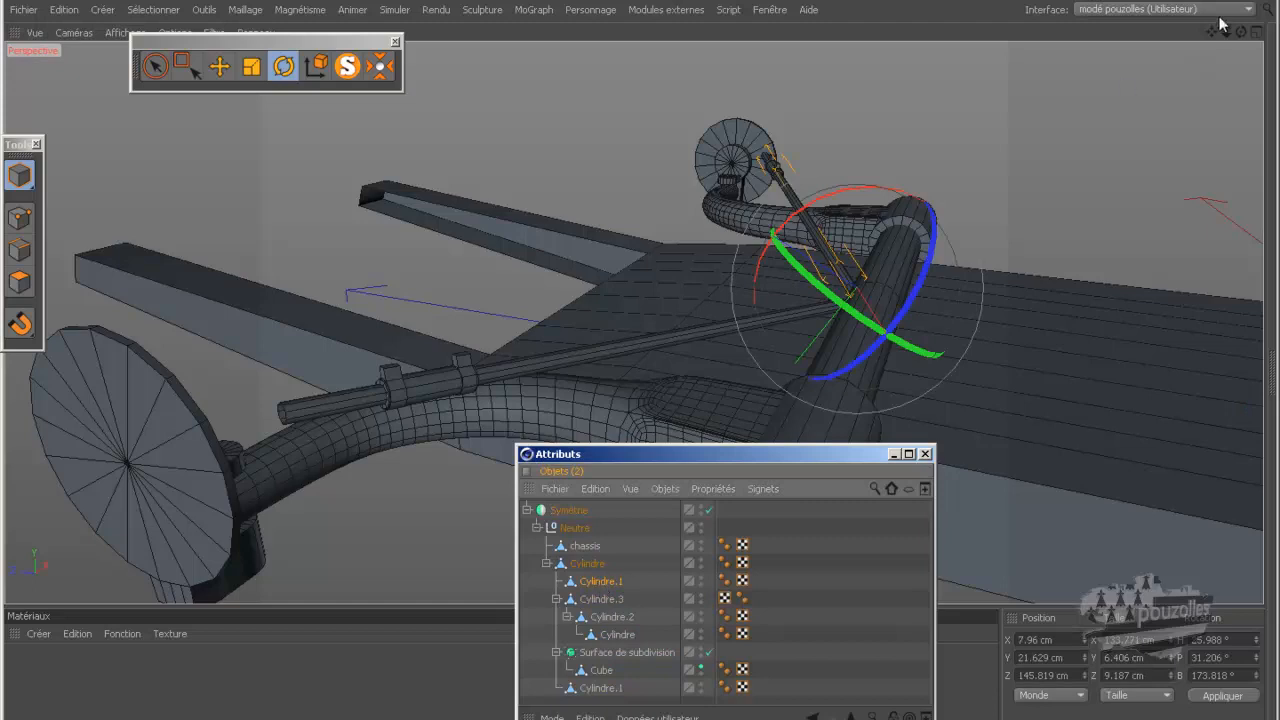
pyautogui.keyDown('alt'); pyautogui.moveTo(740, 390); pyautogui.dragTo(208, 292); pyautogui.keyUp('alt')
pyautogui.scroll(6, 208, 293)
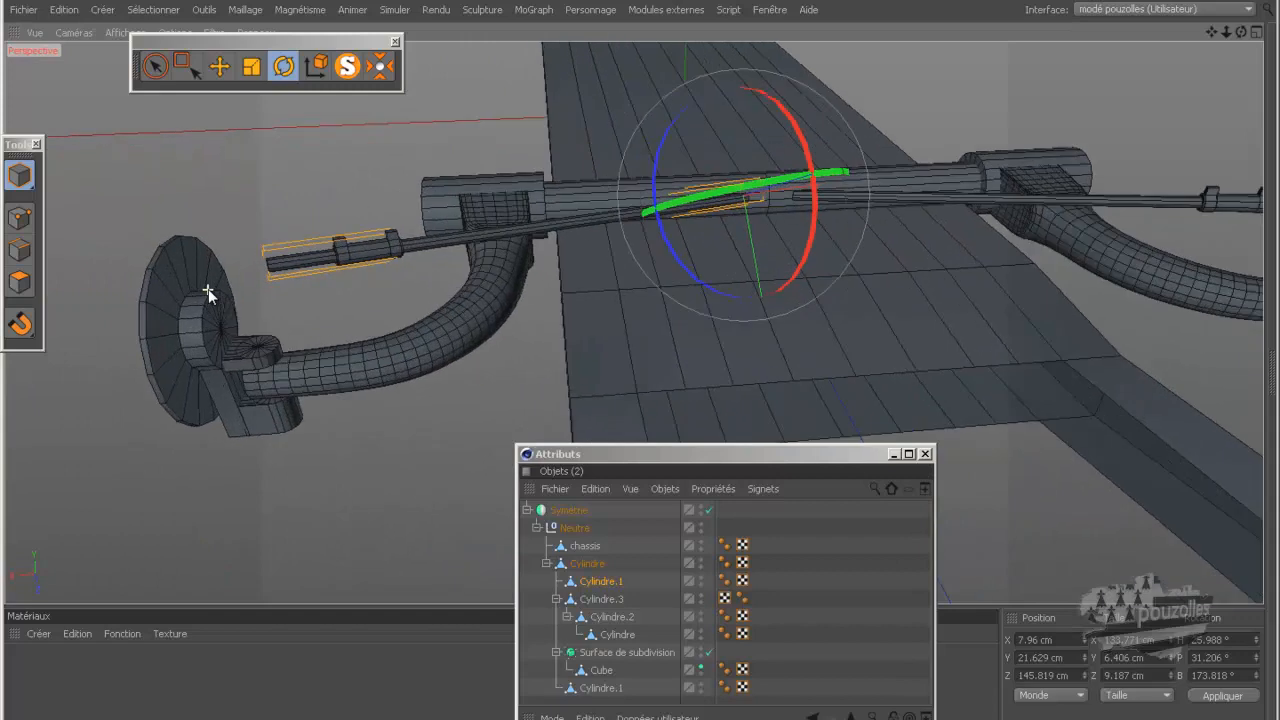
pyautogui.click(338, 250)
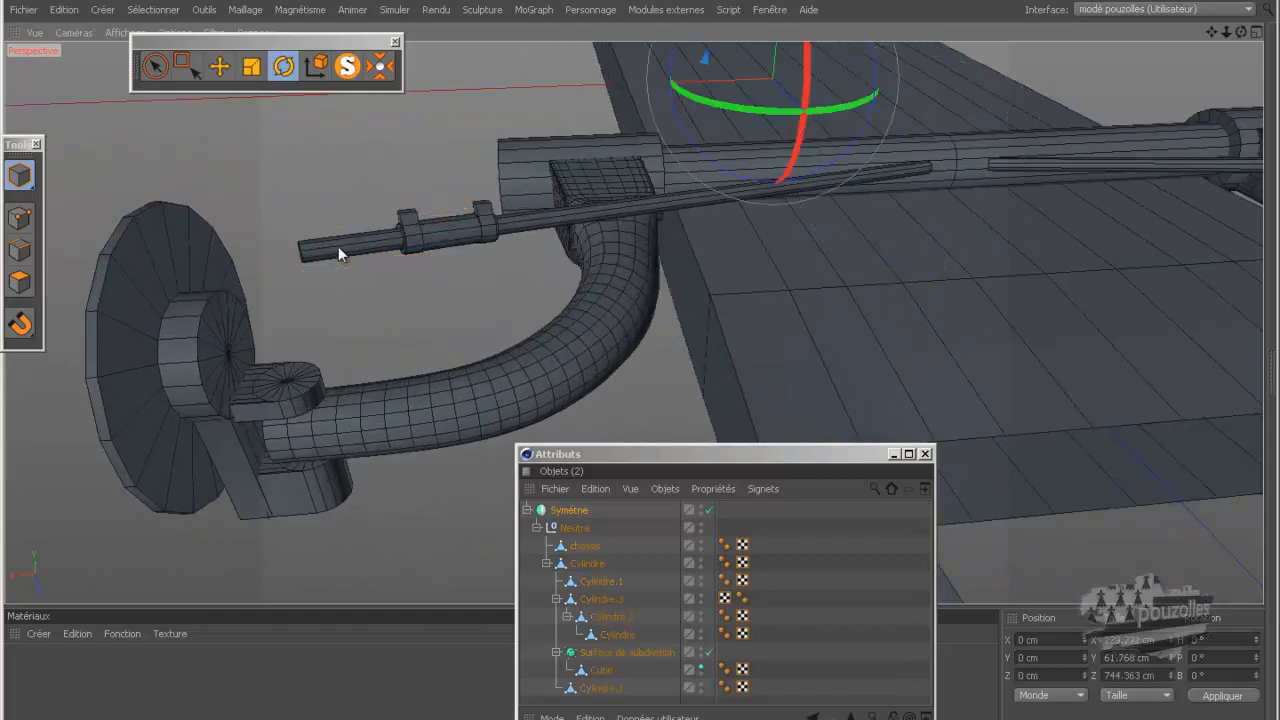
pyautogui.click(19, 219)
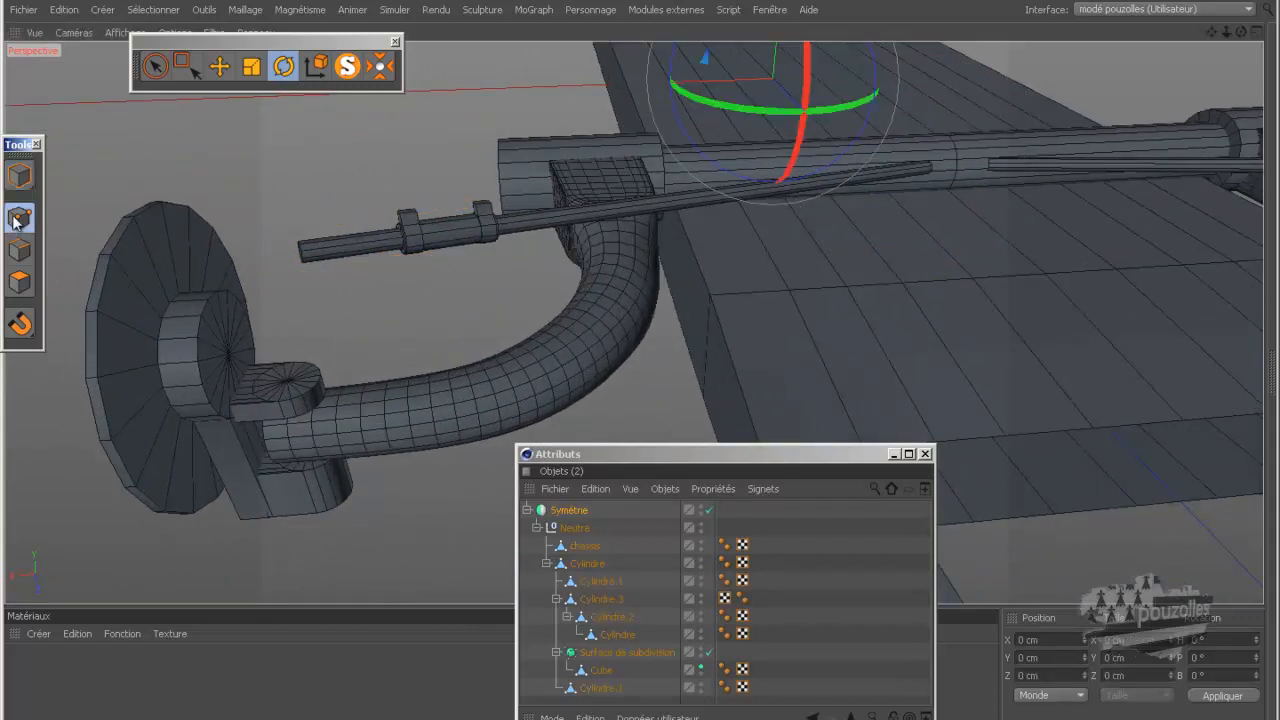
pyautogui.click(608, 583)
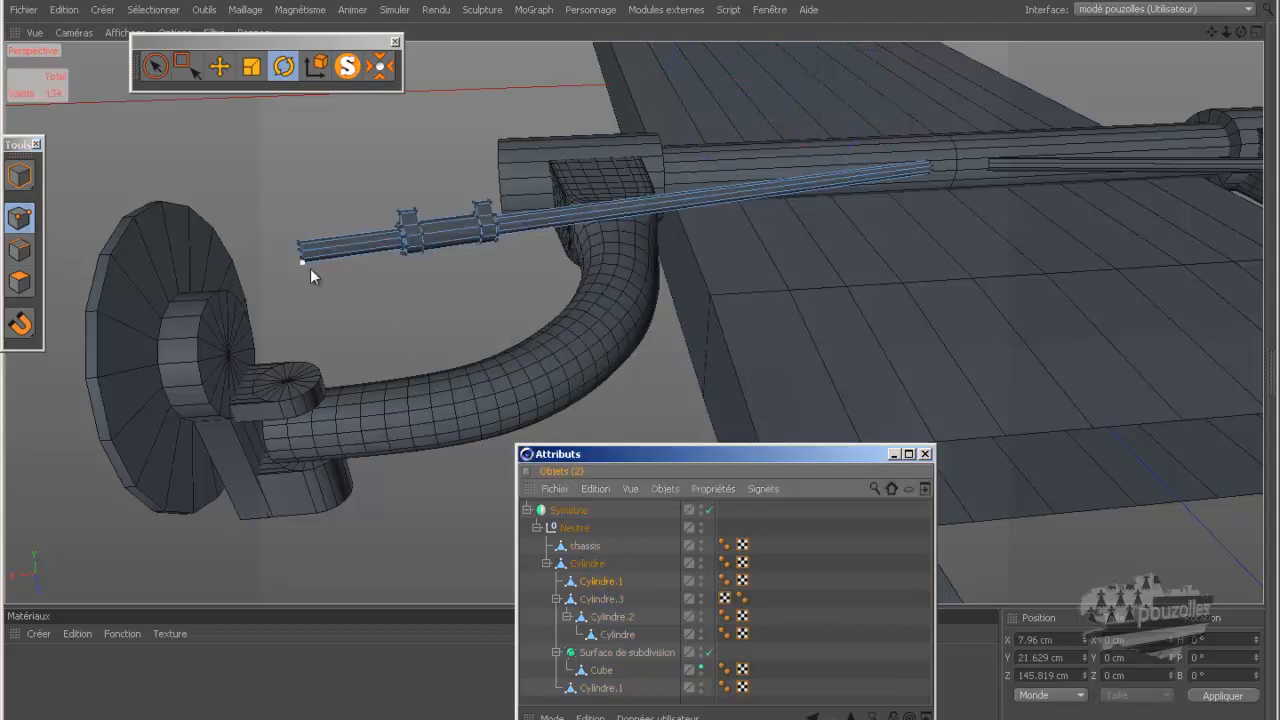
pyautogui.scroll(2, 310, 268)
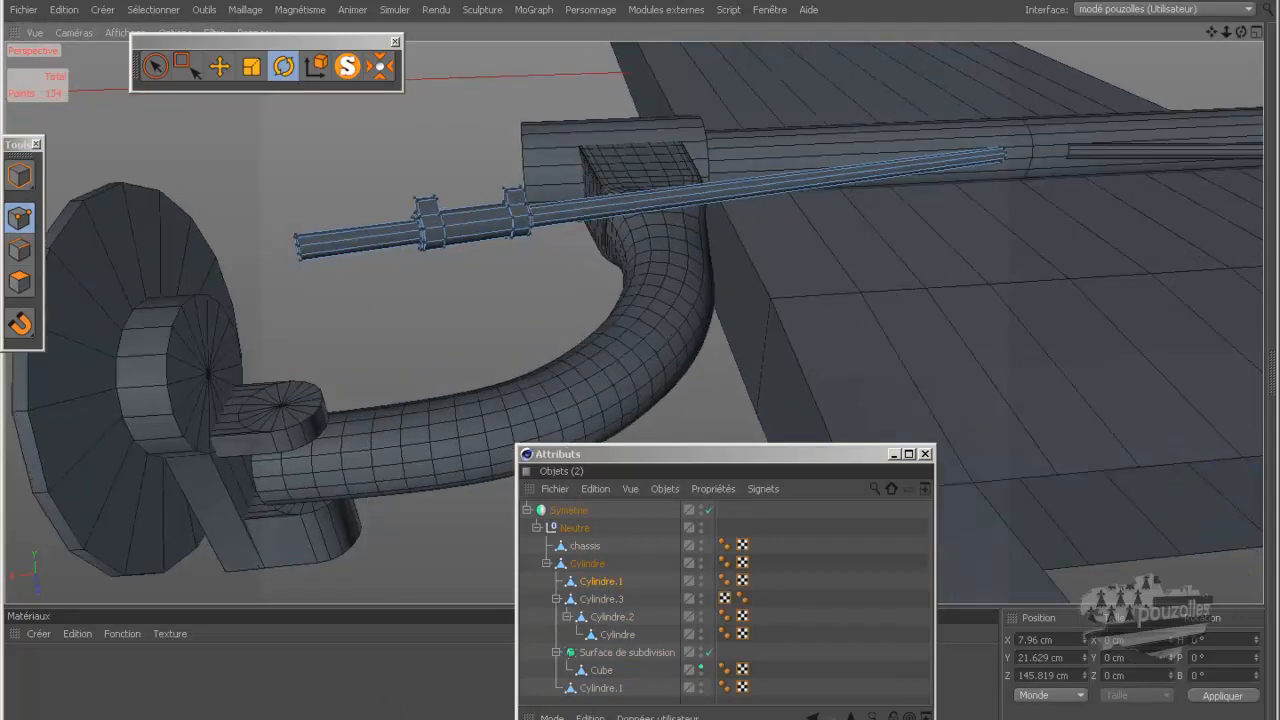
pyautogui.click(266, 712)
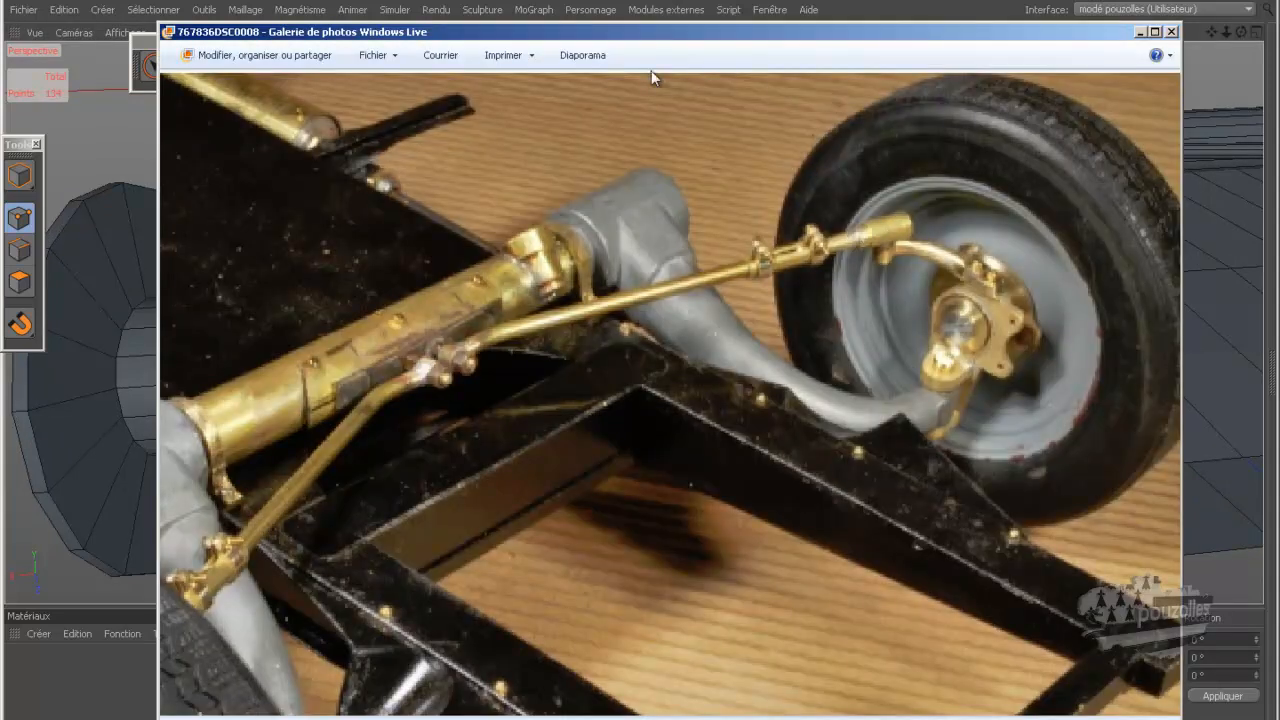
pyautogui.click(596, 2)
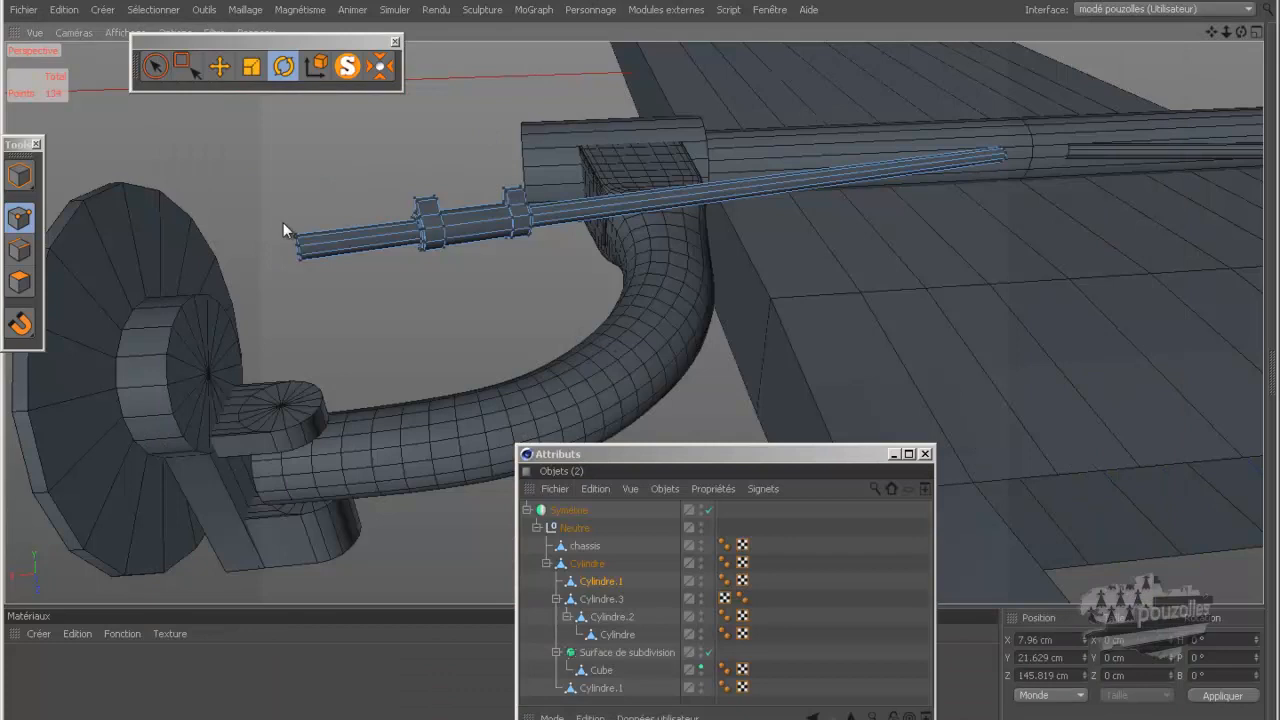
pyautogui.press('k')
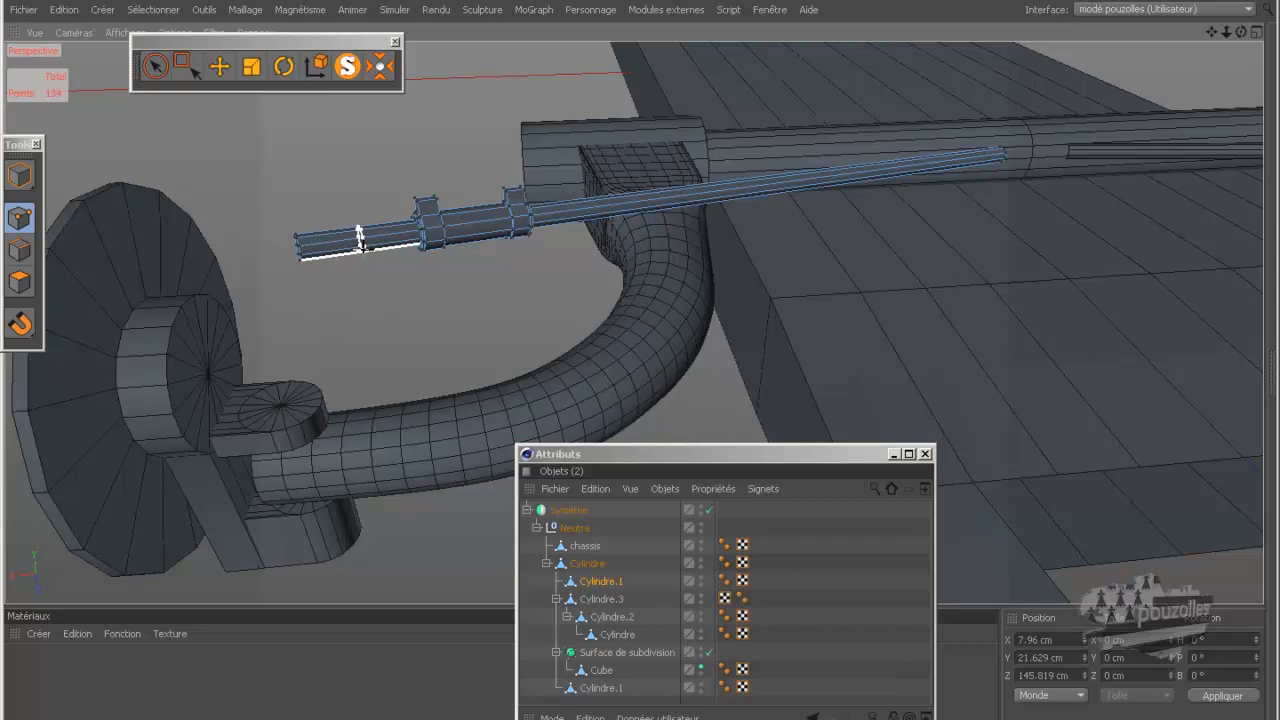
pyautogui.click(360, 238)
# Compare with the reference photo, select the points of both rod clamps and slide them inward along the rod to X about 105.8 cm.
pyautogui.click(260, 714)
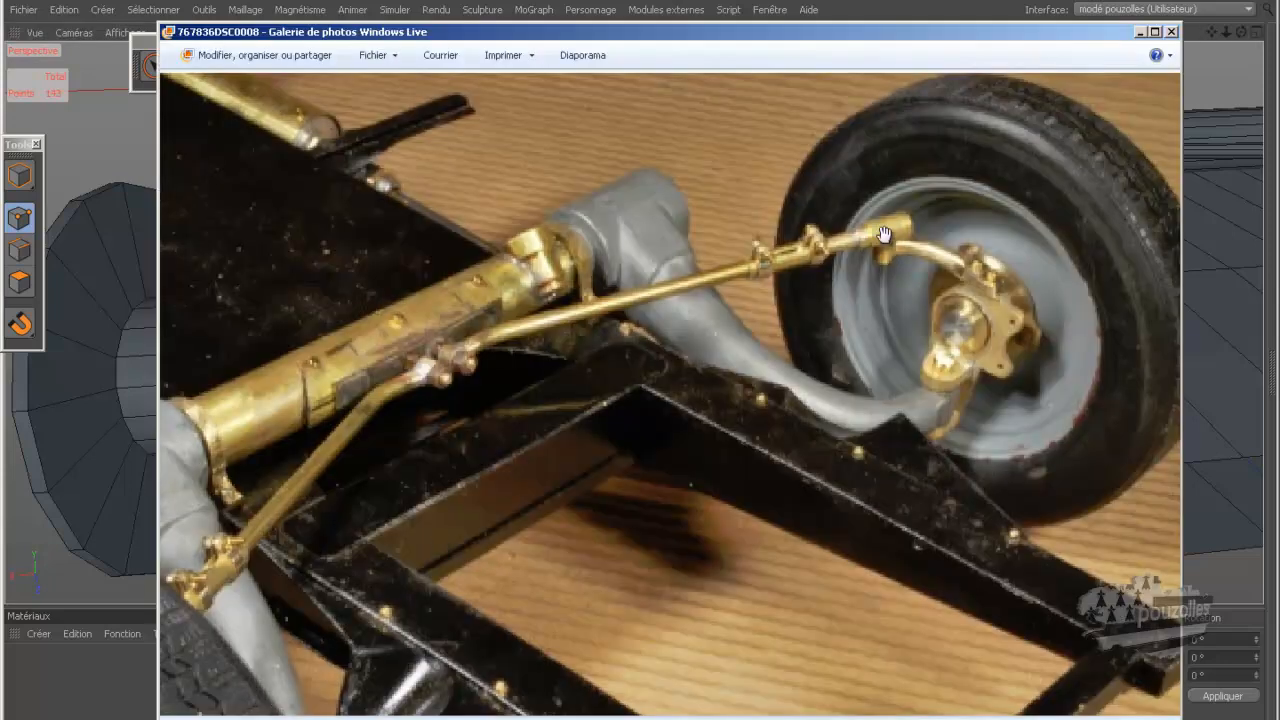
pyautogui.moveTo(817, 42); pyautogui.dragTo(751, 370)
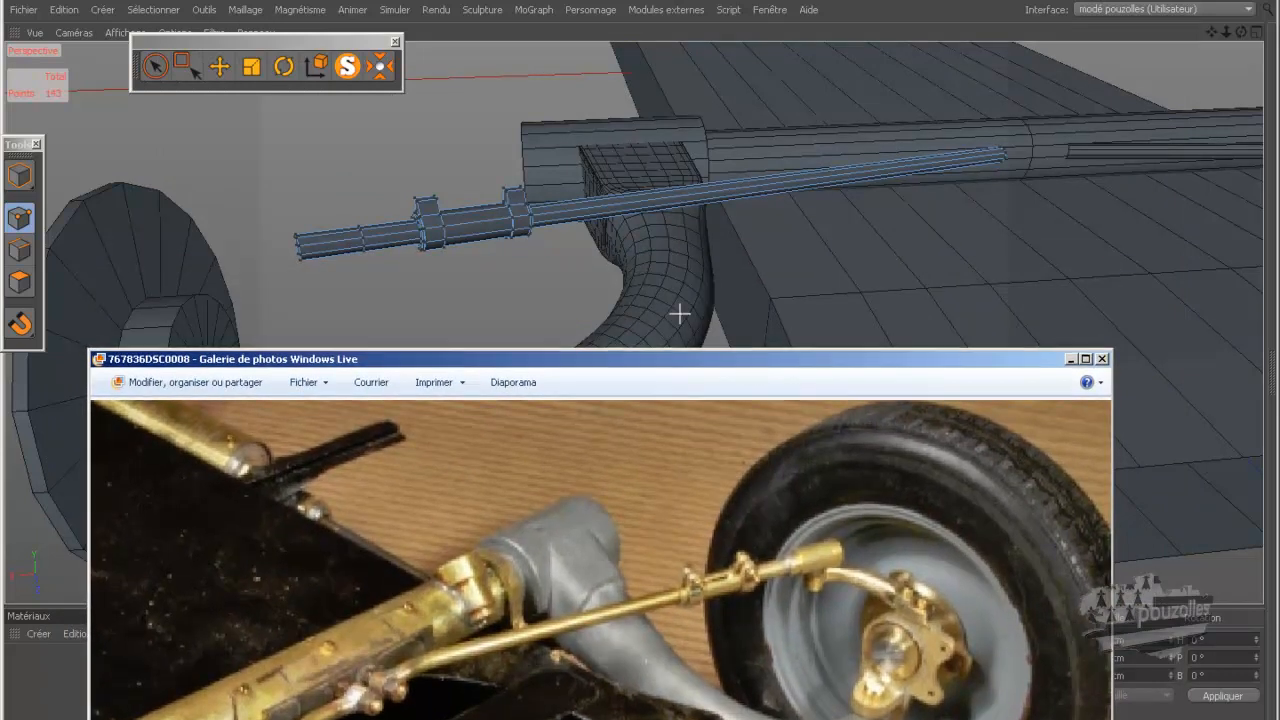
pyautogui.click(182, 65)
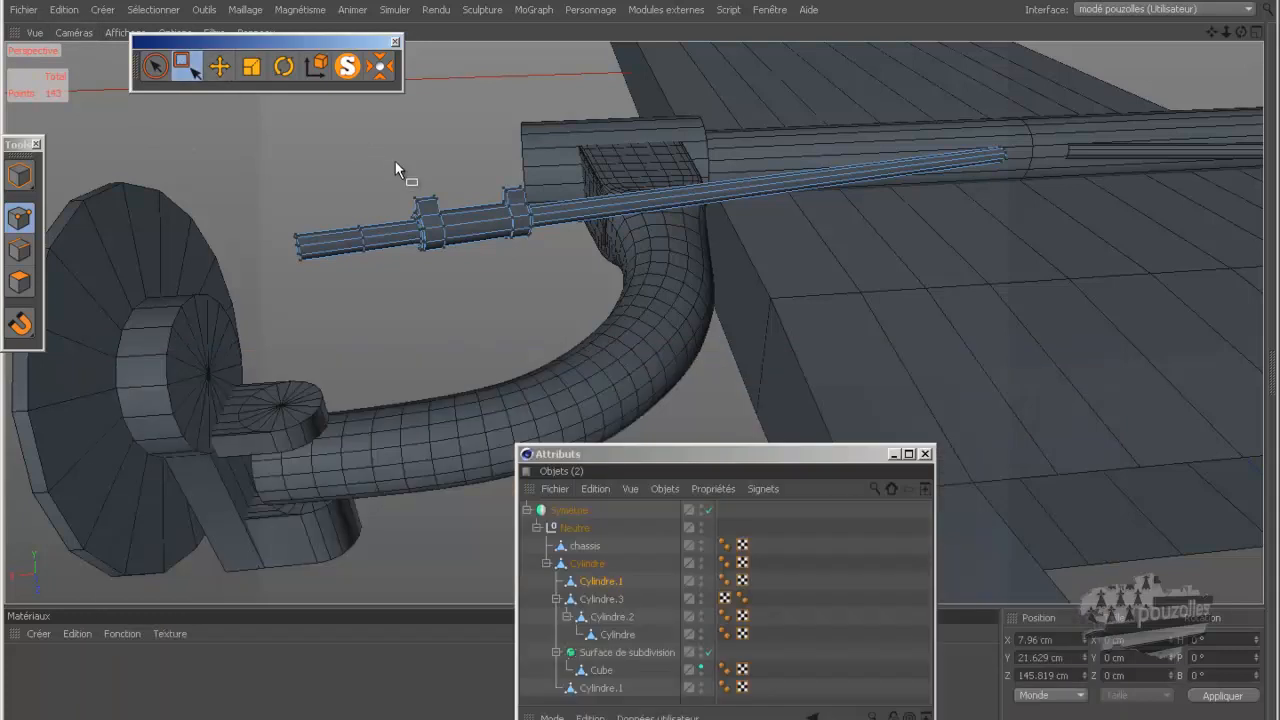
pyautogui.moveTo(377, 154); pyautogui.dragTo(682, 302)
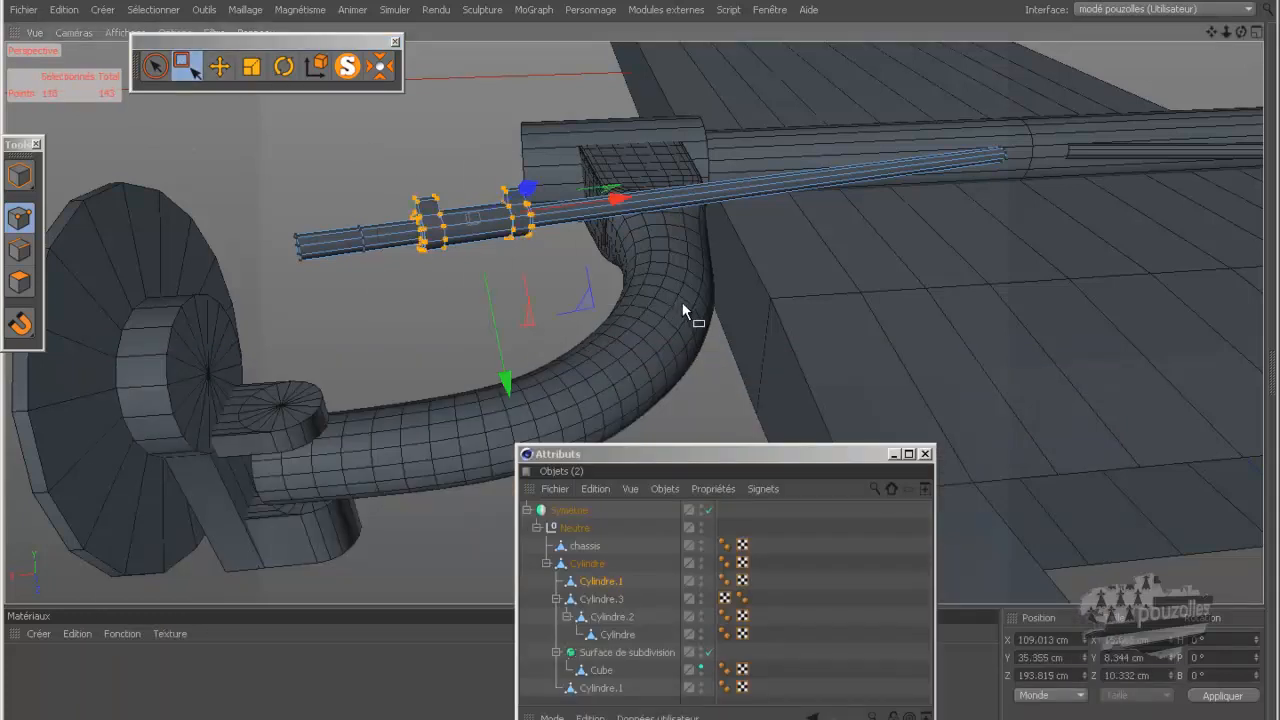
pyautogui.moveTo(640, 362)
pyautogui.keyDown('alt'); pyautogui.mouseDown()
pyautogui.moveTo(632, 386)
pyautogui.moveTo(644, 349)
pyautogui.mouseUp(); pyautogui.keyUp('alt')
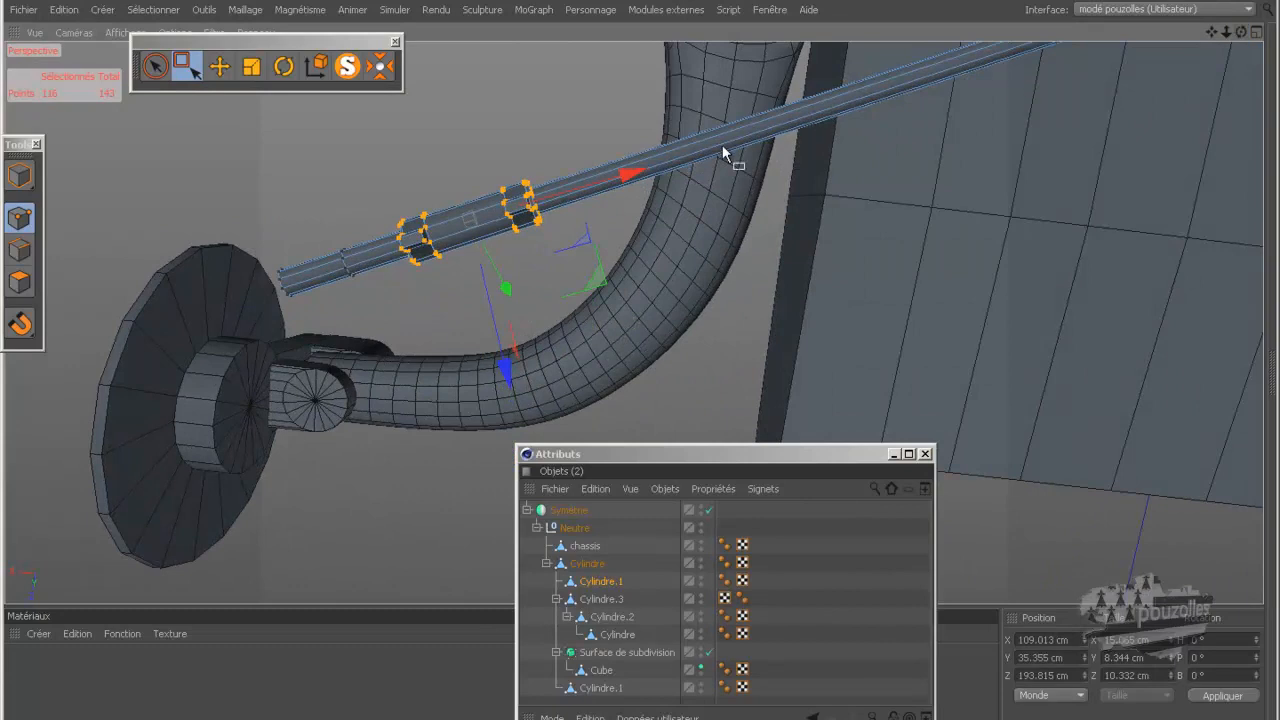
pyautogui.moveTo(637, 174); pyautogui.dragTo(669, 173)
pyautogui.keyDown('alt'); pyautogui.moveTo(634, 357); pyautogui.dragTo(865, 97); pyautogui.keyUp('alt')
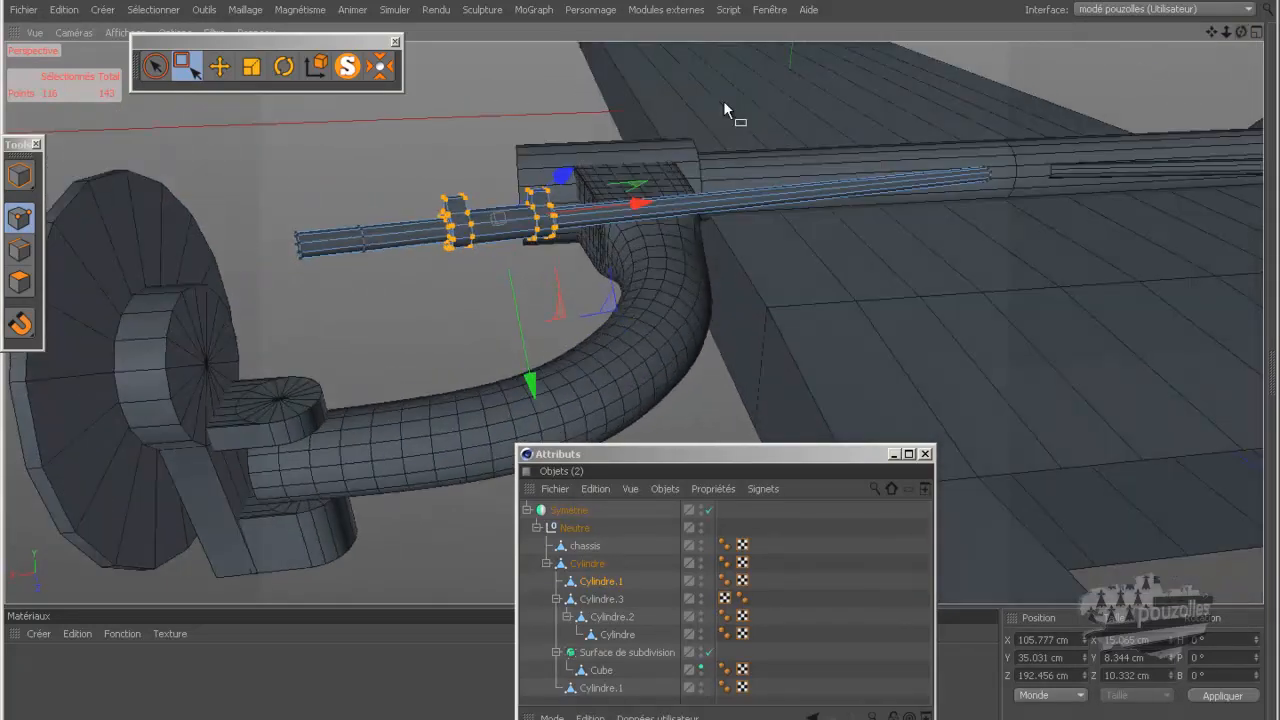
# Bridge two opposite edges of the steering rod's open outer end with a polygon across its middle.
pyautogui.click(20, 282)
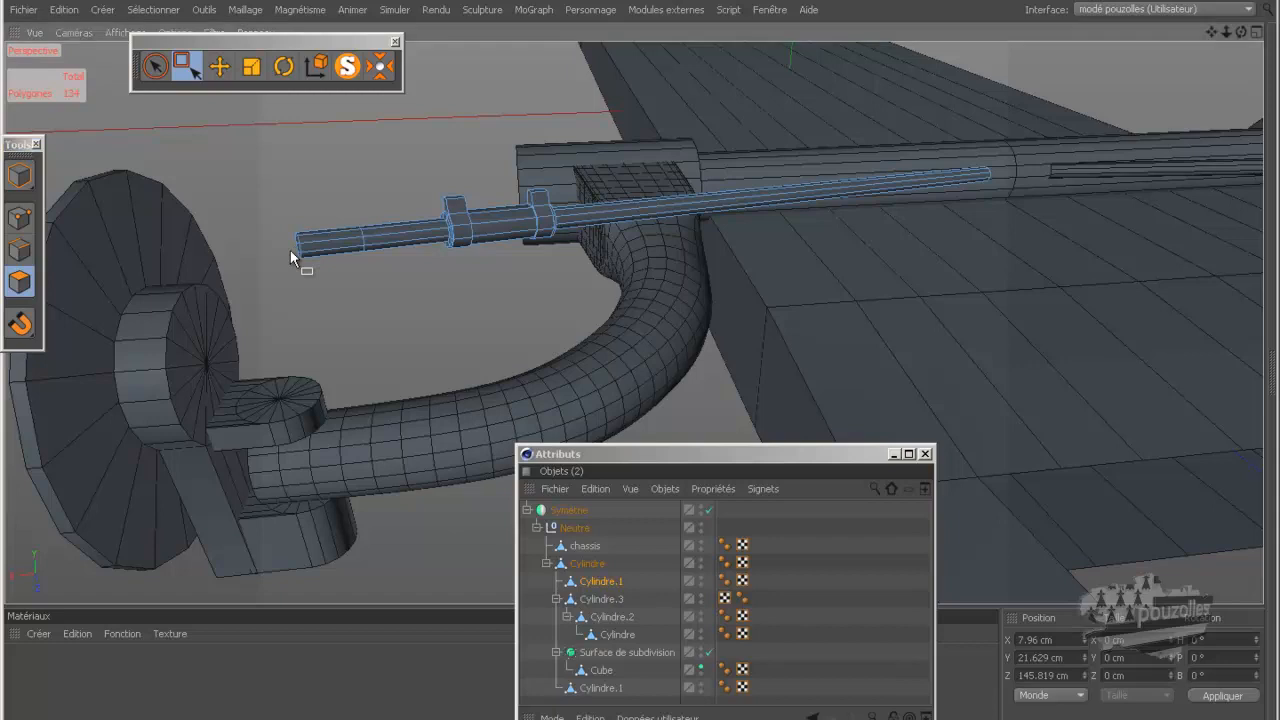
pyautogui.scroll(10, 290, 250)
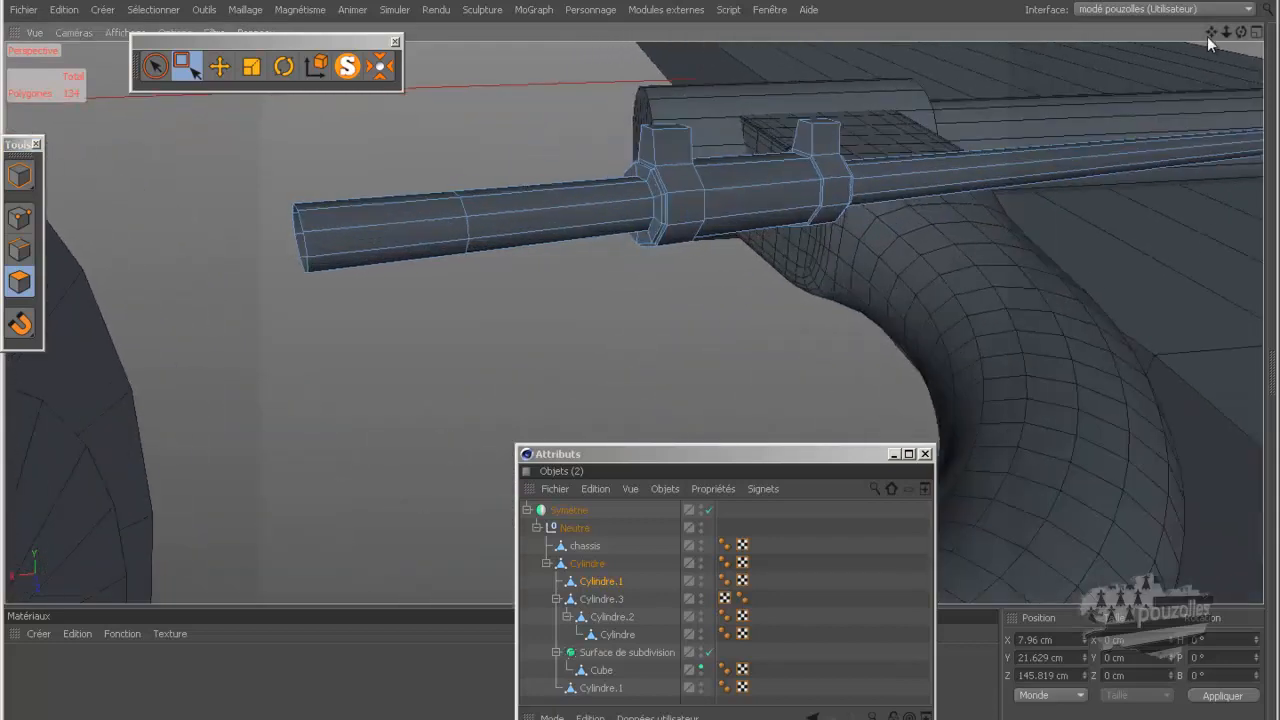
pyautogui.moveTo(1245, 29); pyautogui.dragTo(639, 360)
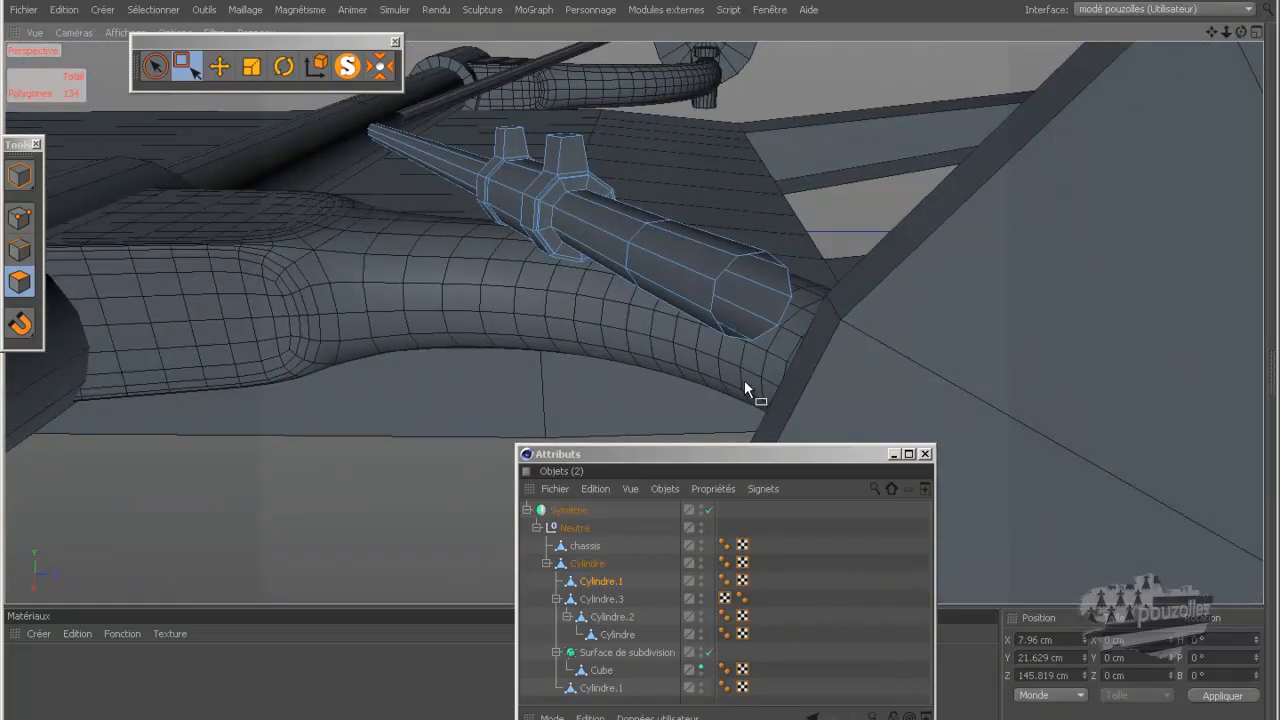
pyautogui.click(20, 249)
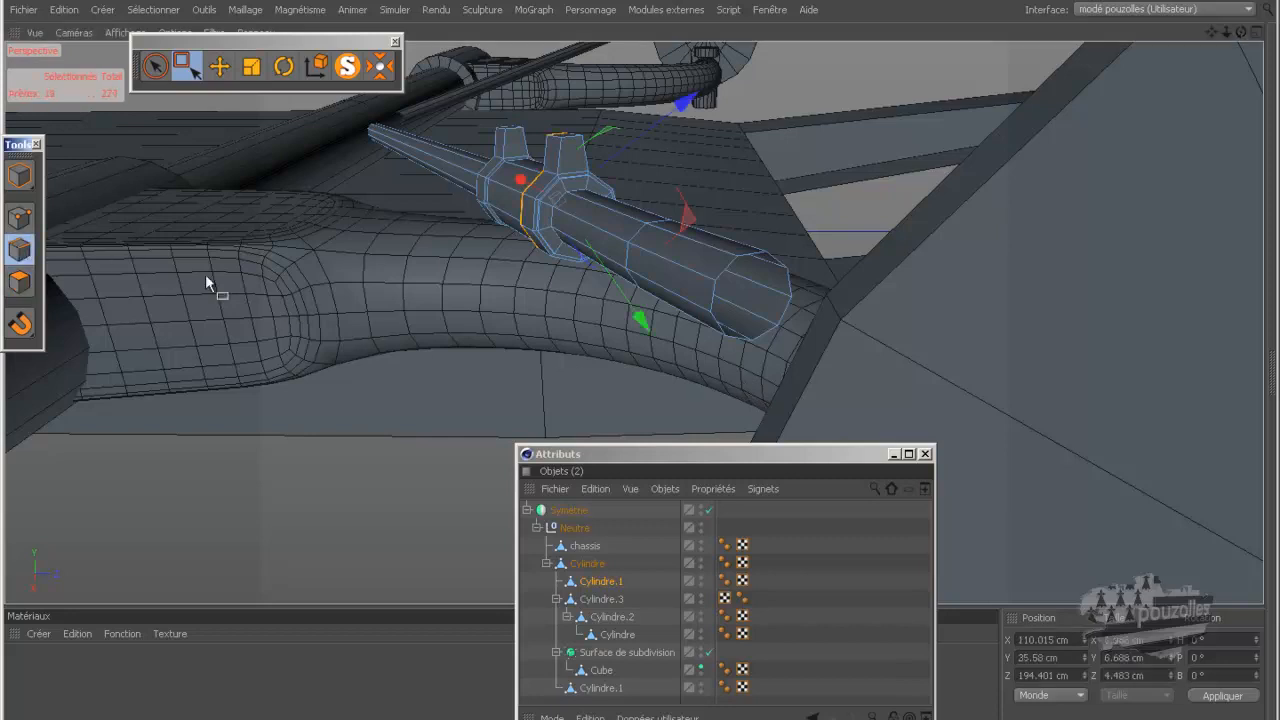
pyautogui.rightClick(253, 285)
pyautogui.click(290, 329)
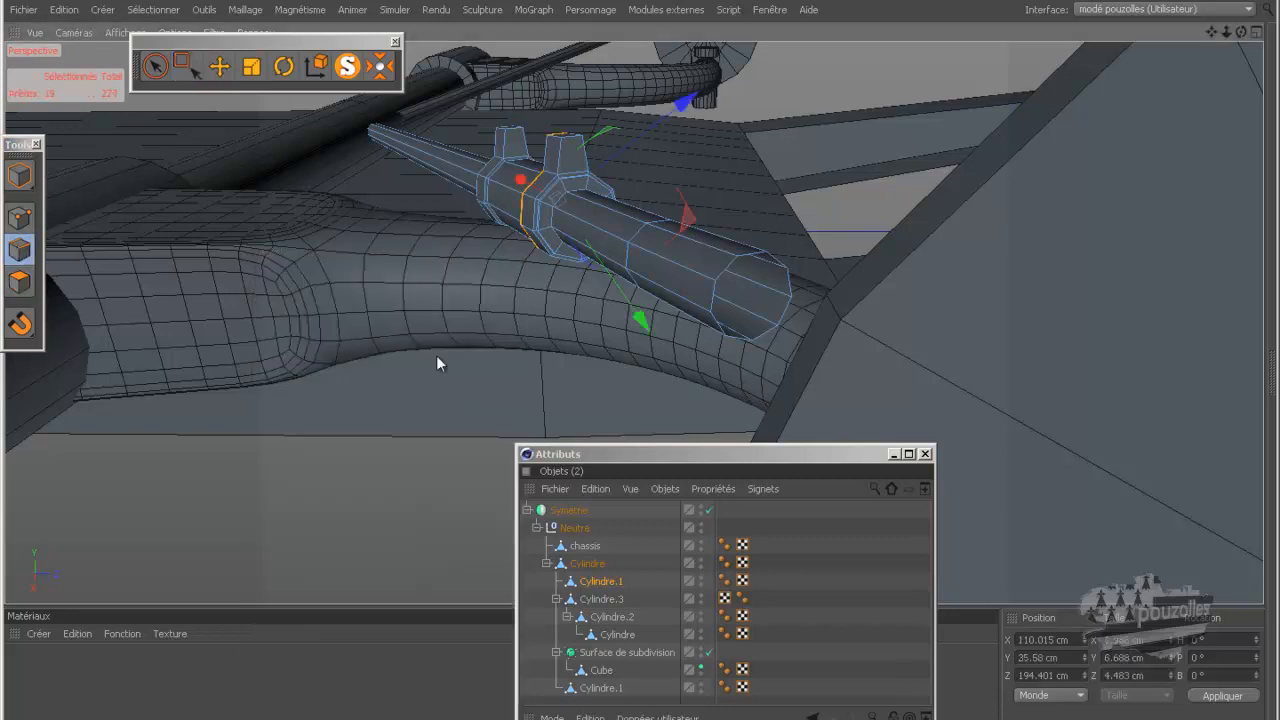
pyautogui.moveTo(751, 262); pyautogui.dragTo(760, 343)
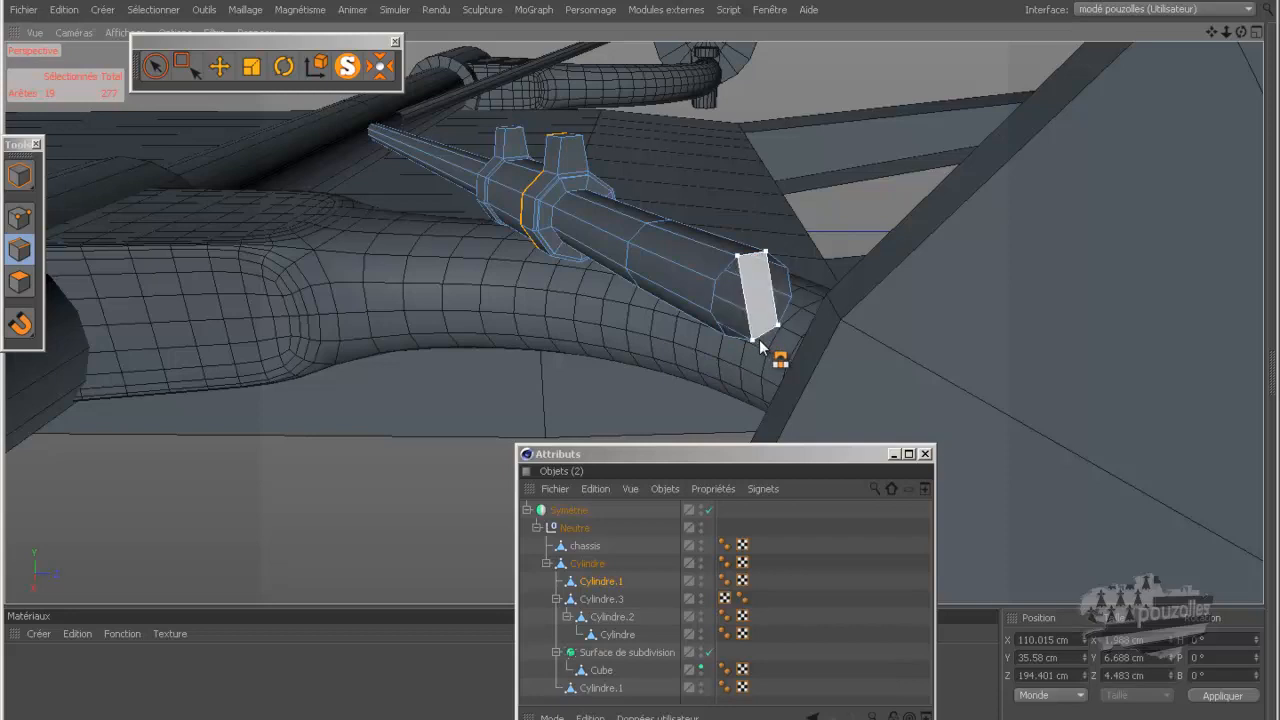
pyautogui.moveTo(760, 343)
pyautogui.mouseDown()
pyautogui.moveTo(745, 340)
pyautogui.moveTo(758, 344)
pyautogui.mouseUp()
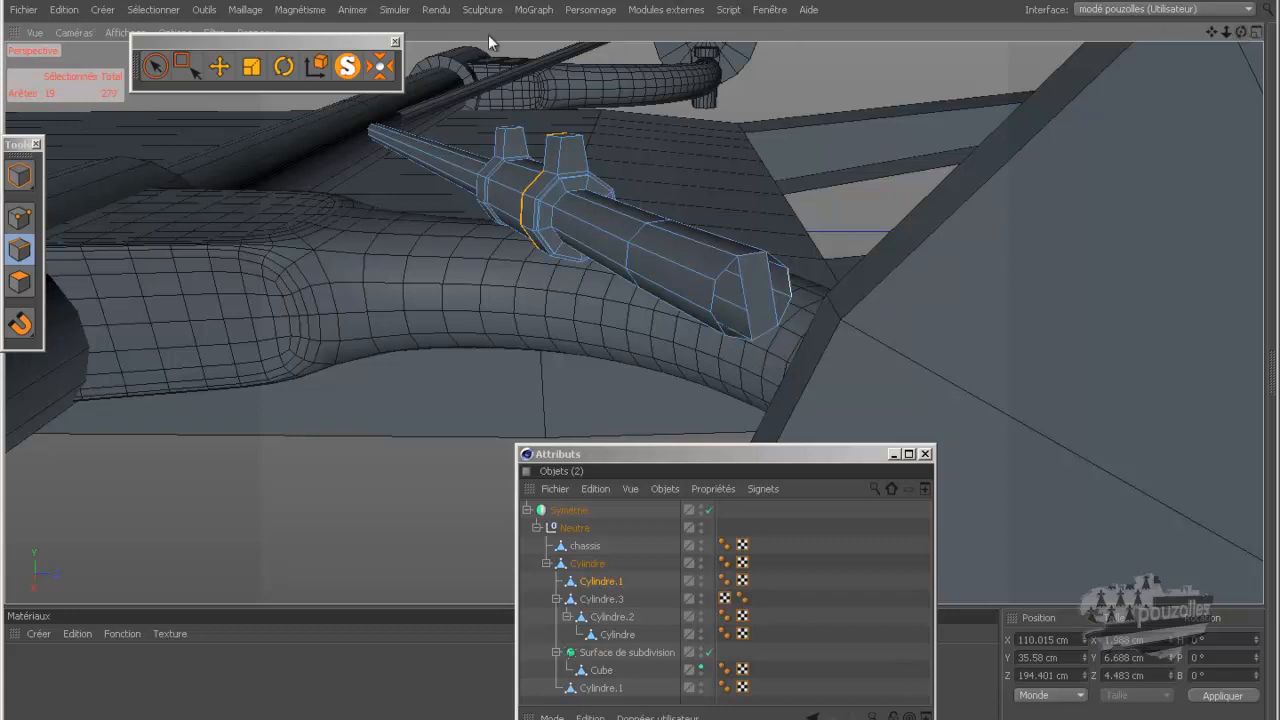
# Isolate the steering rod Cylindre.1 and bridge further edges across its open outer end.
pyautogui.click(346, 67)
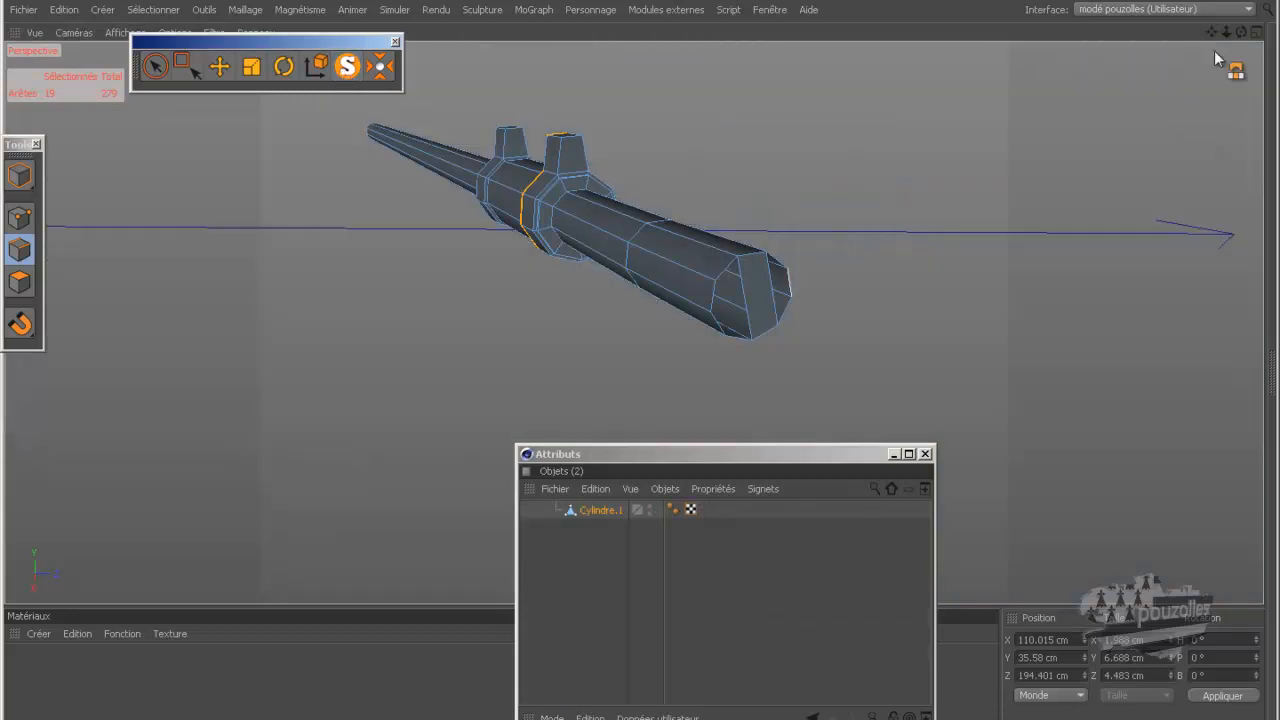
pyautogui.moveTo(1240, 33); pyautogui.dragTo(639, 359)
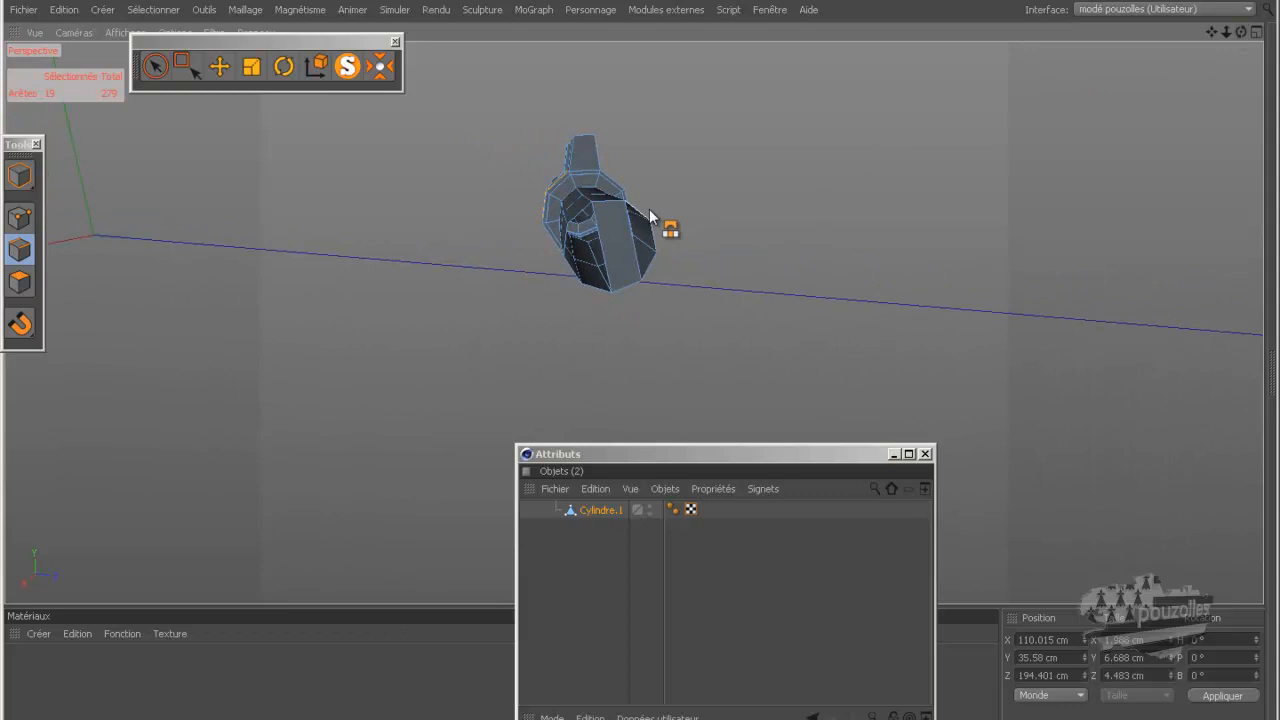
pyautogui.scroll(2, 649, 210)
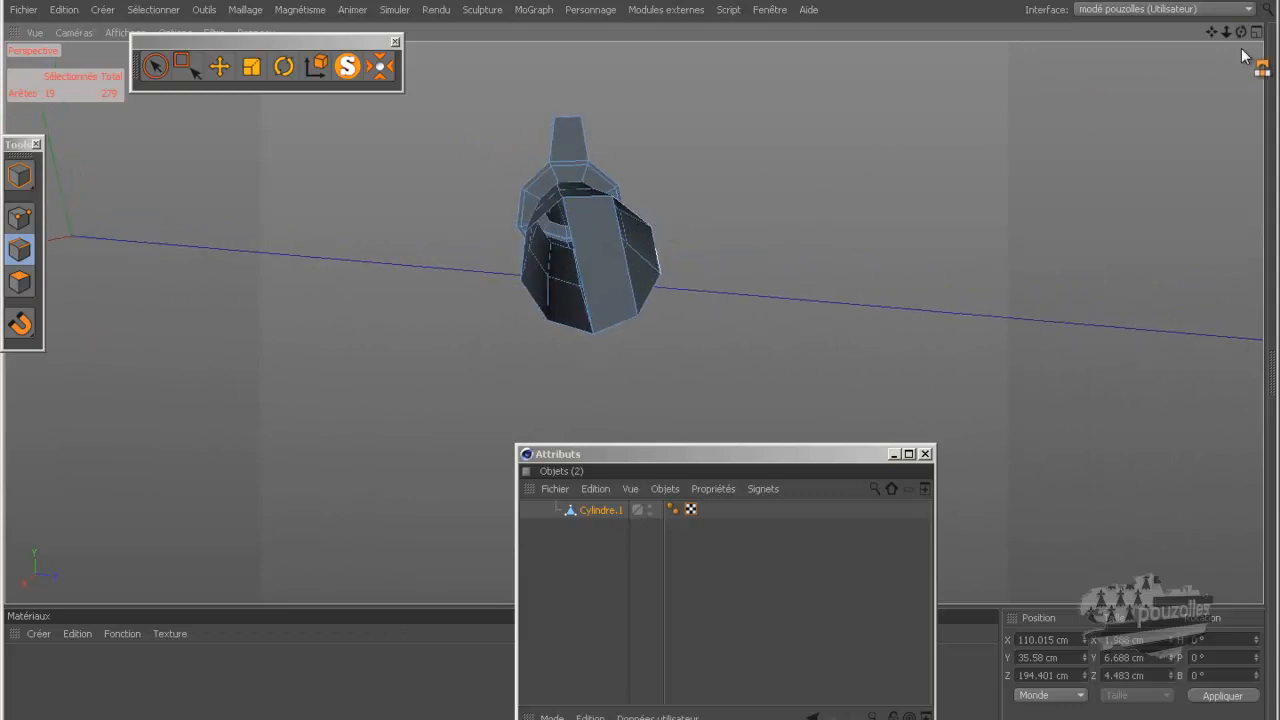
pyautogui.moveTo(639, 358); pyautogui.dragTo(638, 357)
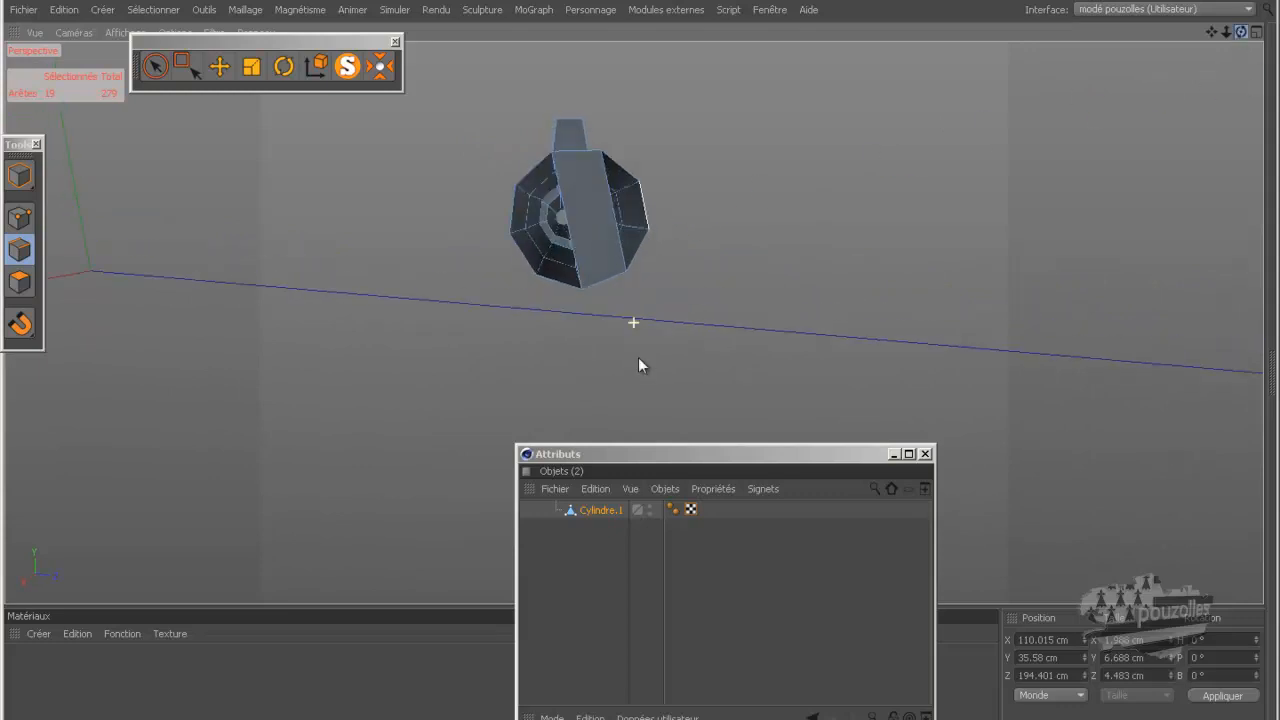
pyautogui.keyDown('alt'); pyautogui.moveTo(638, 357); pyautogui.dragTo(641, 370); pyautogui.keyUp('alt')
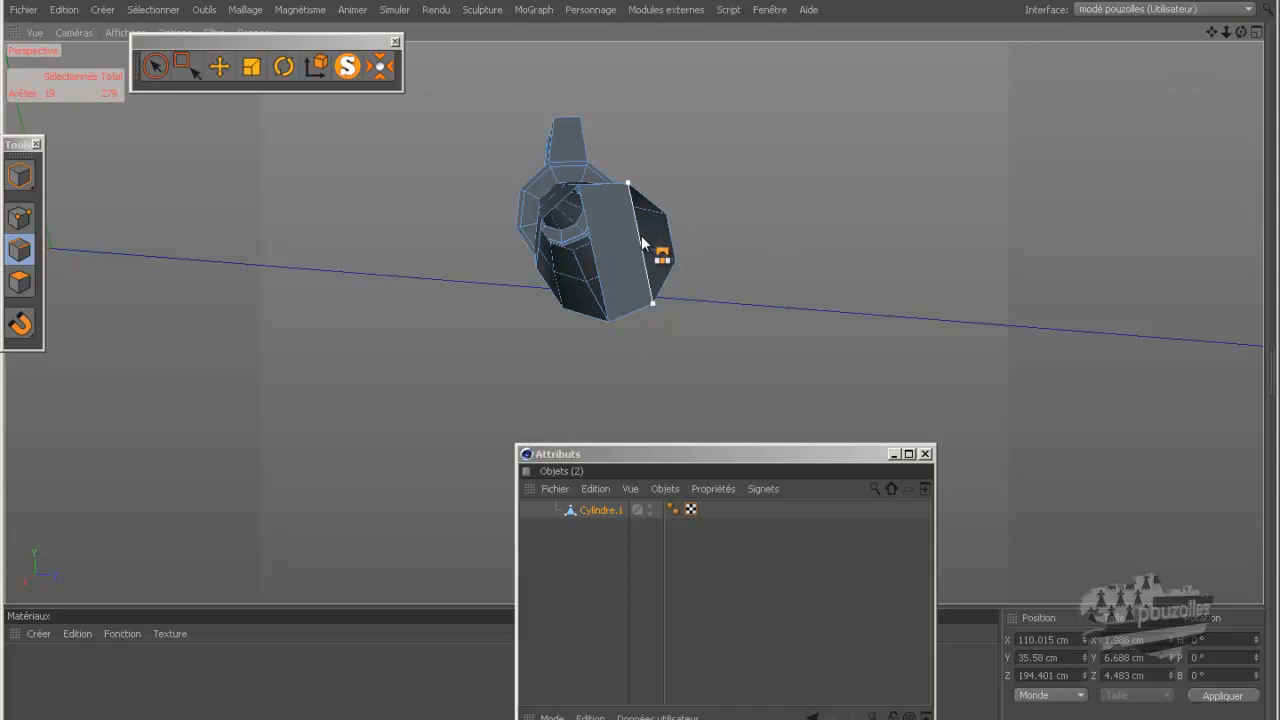
pyautogui.moveTo(643, 243); pyautogui.dragTo(544, 254)
pyautogui.scroll(3, 578, 233)
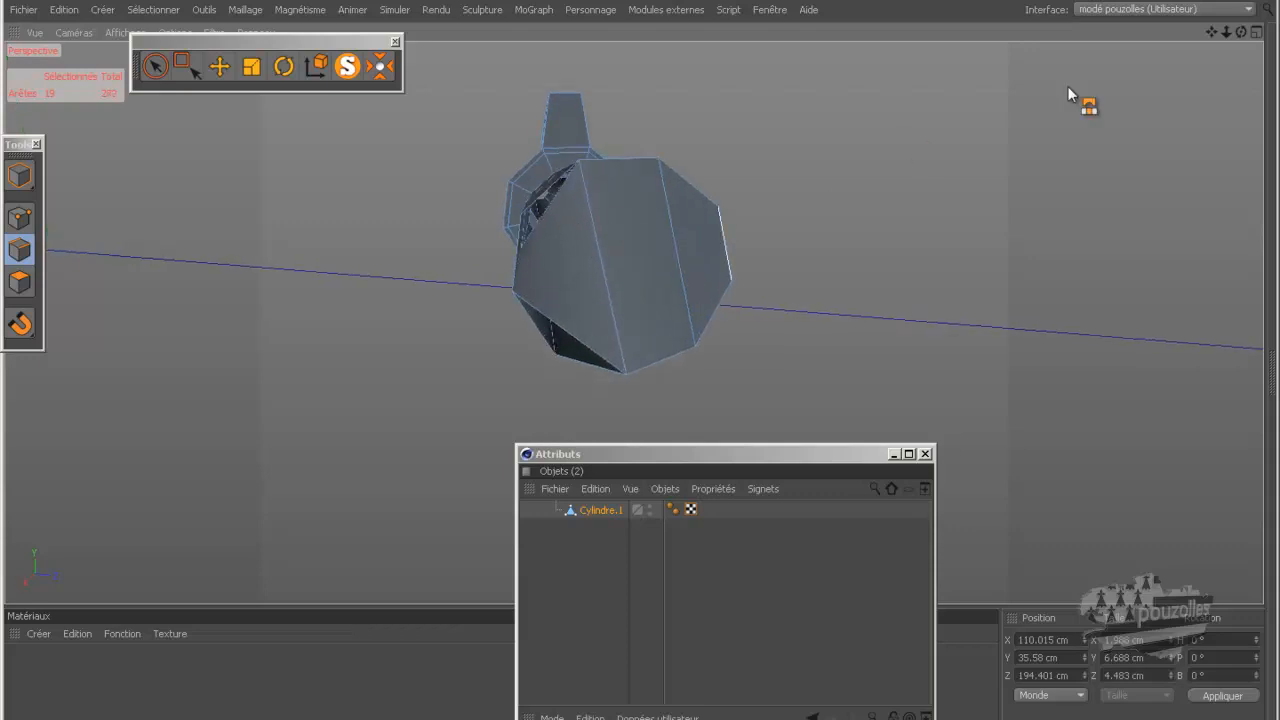
pyautogui.moveTo(1243, 35); pyautogui.dragTo(642, 362)
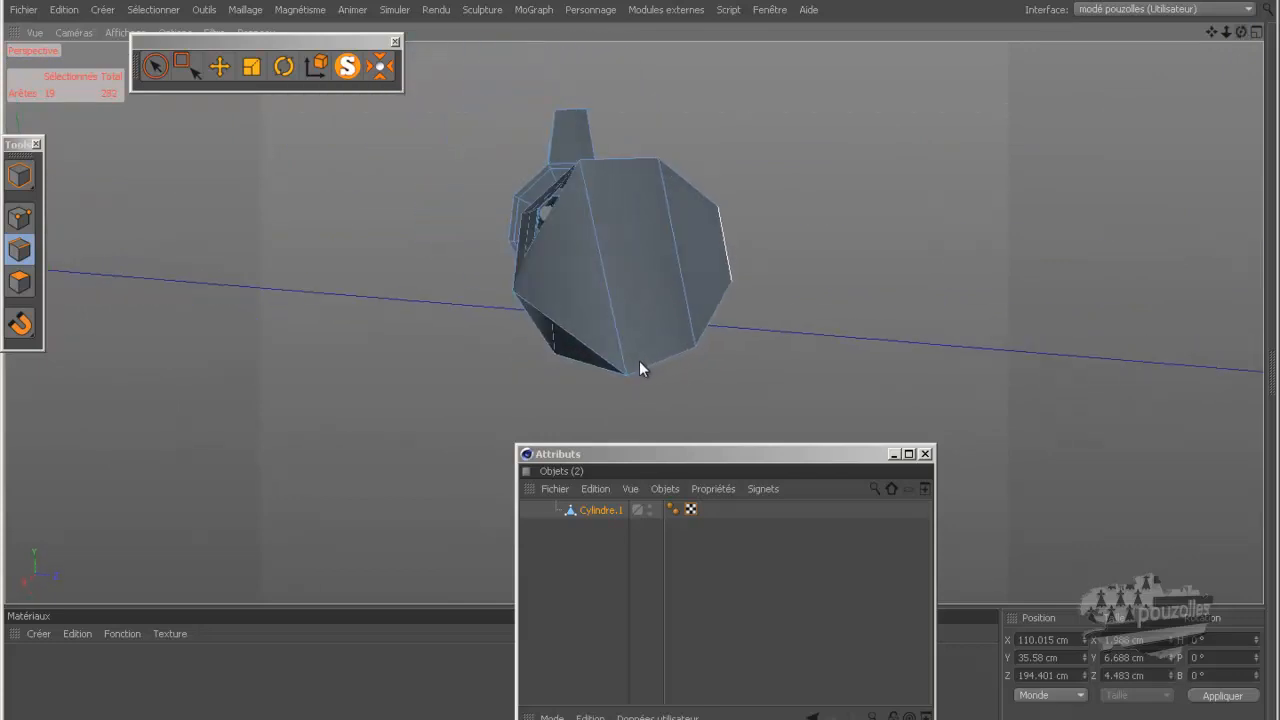
# Undo the isolation of the steering rod and all bridged polygons across its outer end.
pyautogui.click(64, 10)
pyautogui.click(72, 38)
pyautogui.click(64, 10)
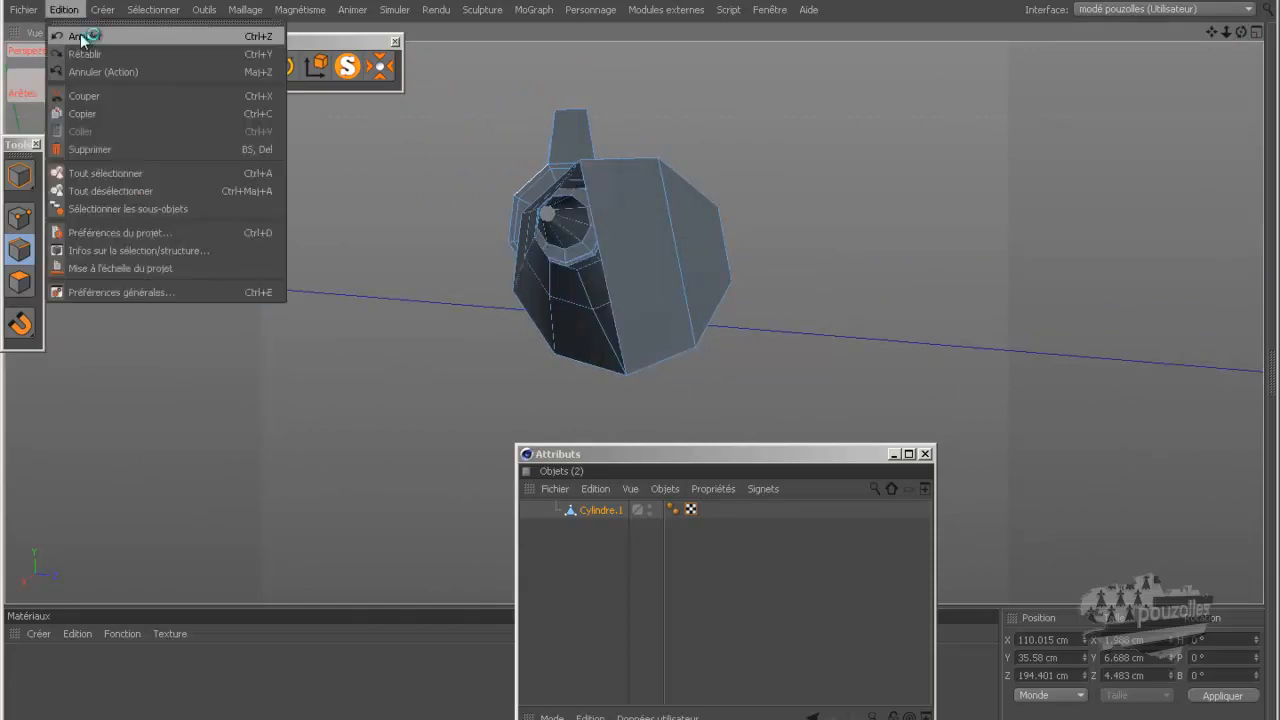
pyautogui.click(80, 38)
pyautogui.click(70, 11)
pyautogui.click(80, 38)
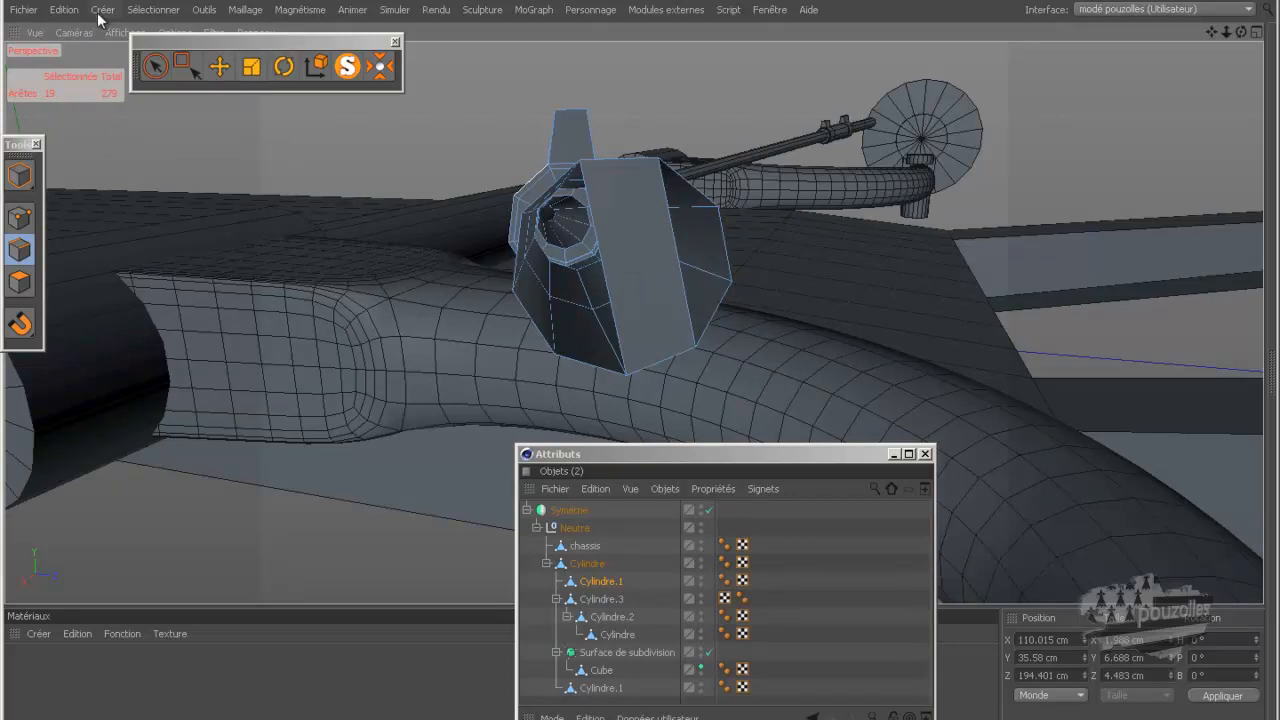
pyautogui.click(64, 10)
pyautogui.click(78, 38)
# Cap the steering rod's open outer end with a single polygon using Close Polygon Hole (Fermer le trou polygonal).
pyautogui.rightClick(269, 150)
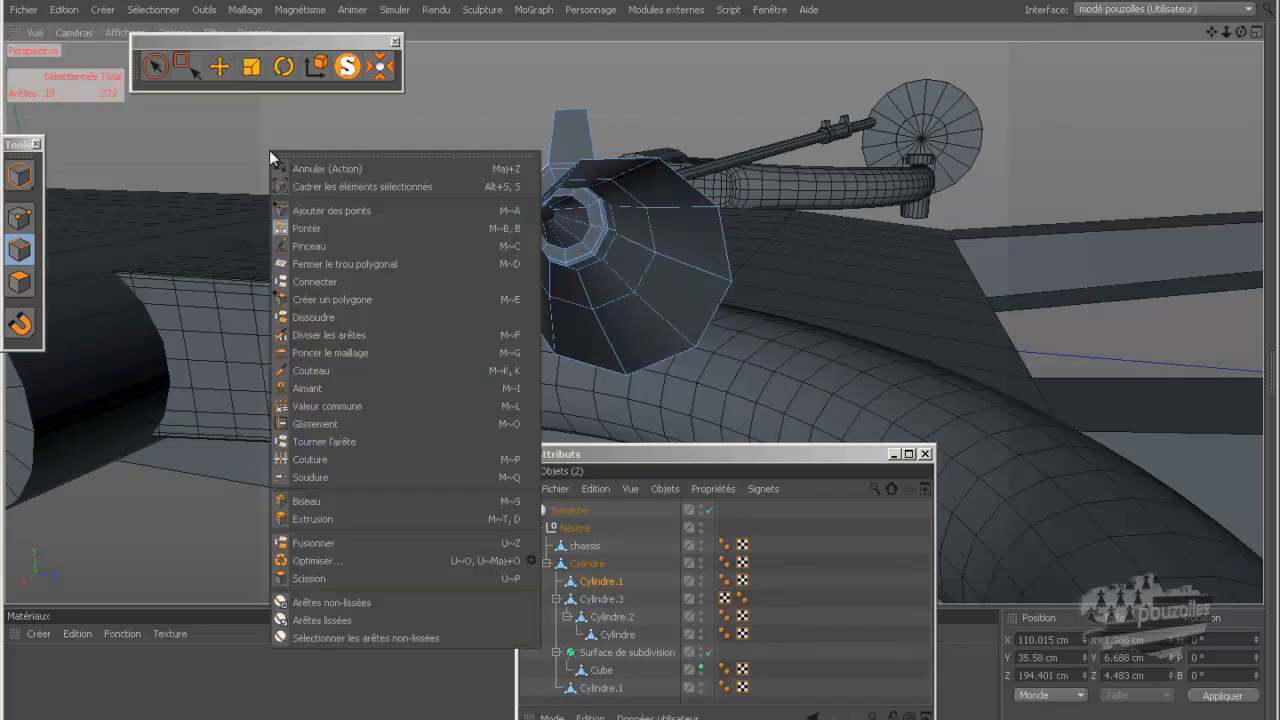
pyautogui.click(316, 263)
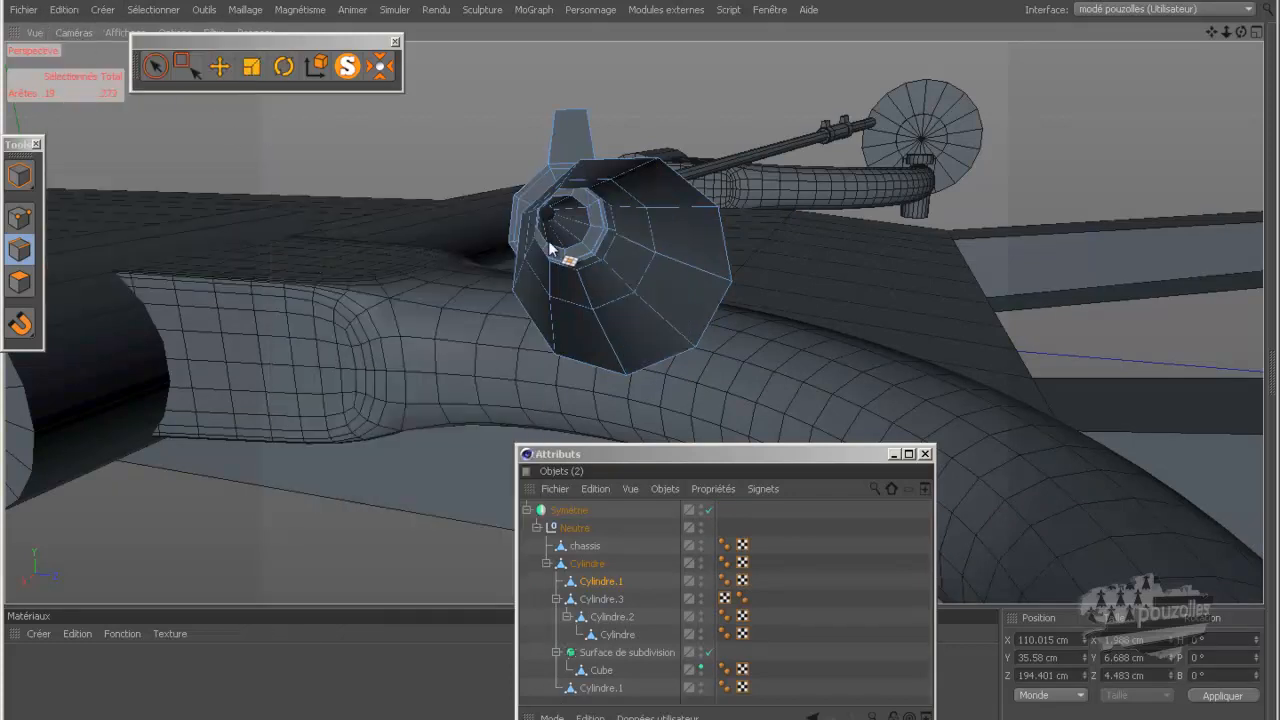
pyautogui.click(520, 248)
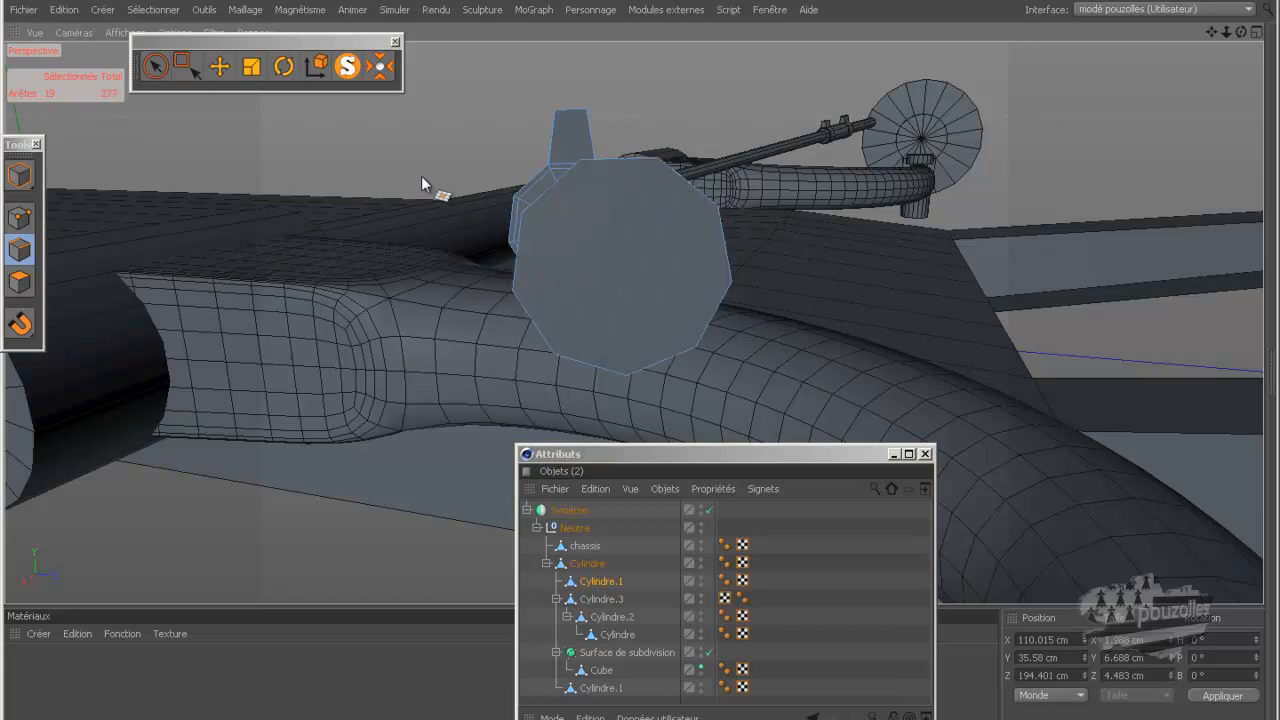
# Set the Knife (Couteau) to Ligne mode and try to cut two lines across the rod's end cap.
pyautogui.moveTo(1240, 32); pyautogui.dragTo(638, 360)
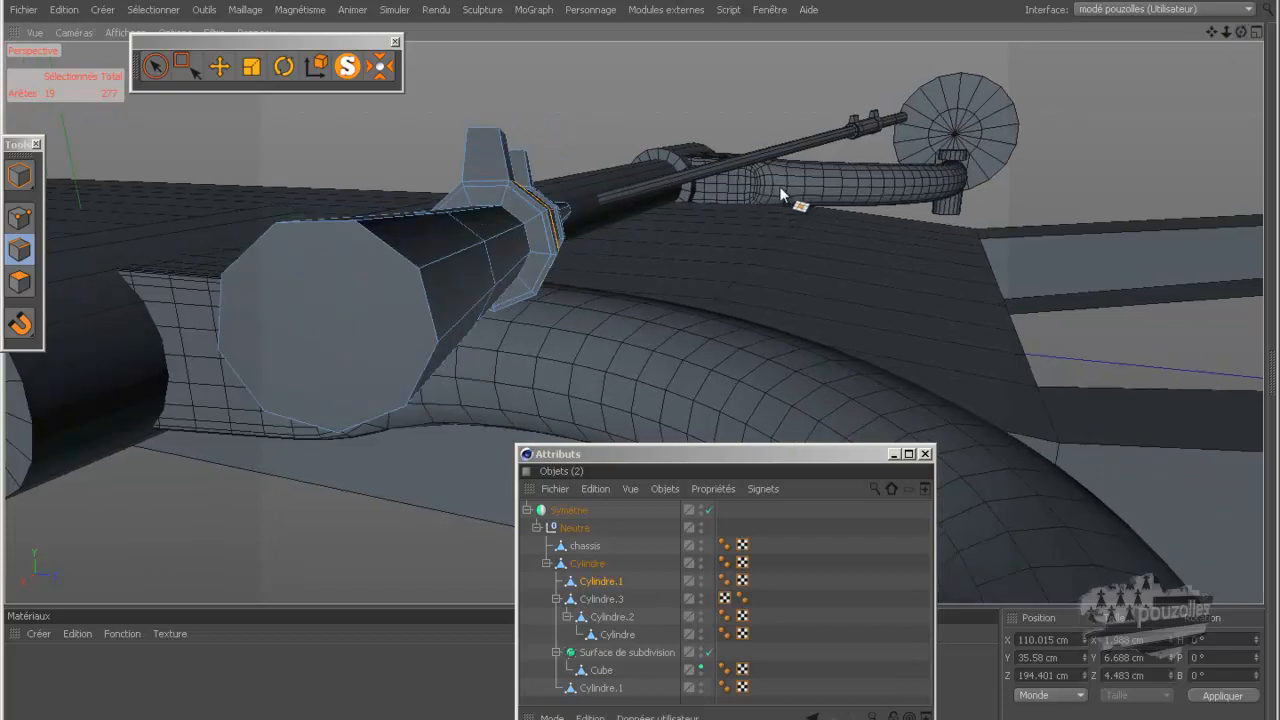
pyautogui.moveTo(709, 459); pyautogui.dragTo(919, 192)
pyautogui.click(809, 516)
pyautogui.click(809, 534)
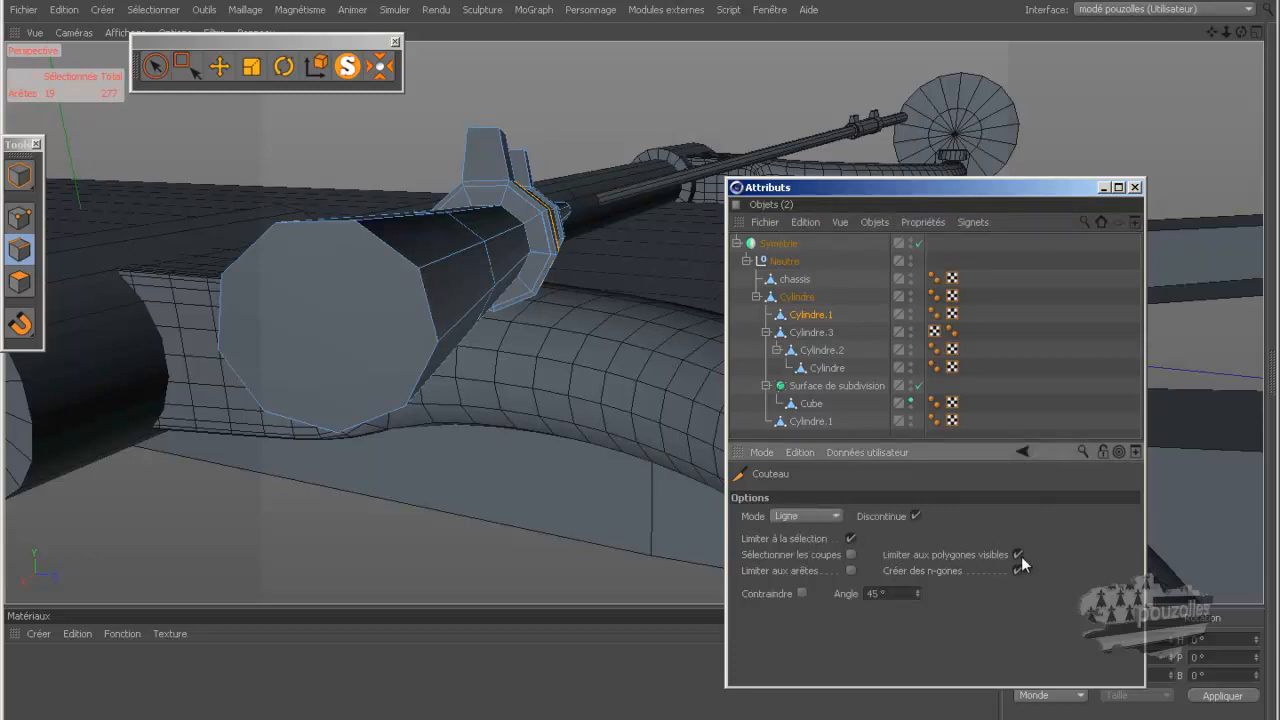
pyautogui.moveTo(418, 268); pyautogui.dragTo(223, 275)
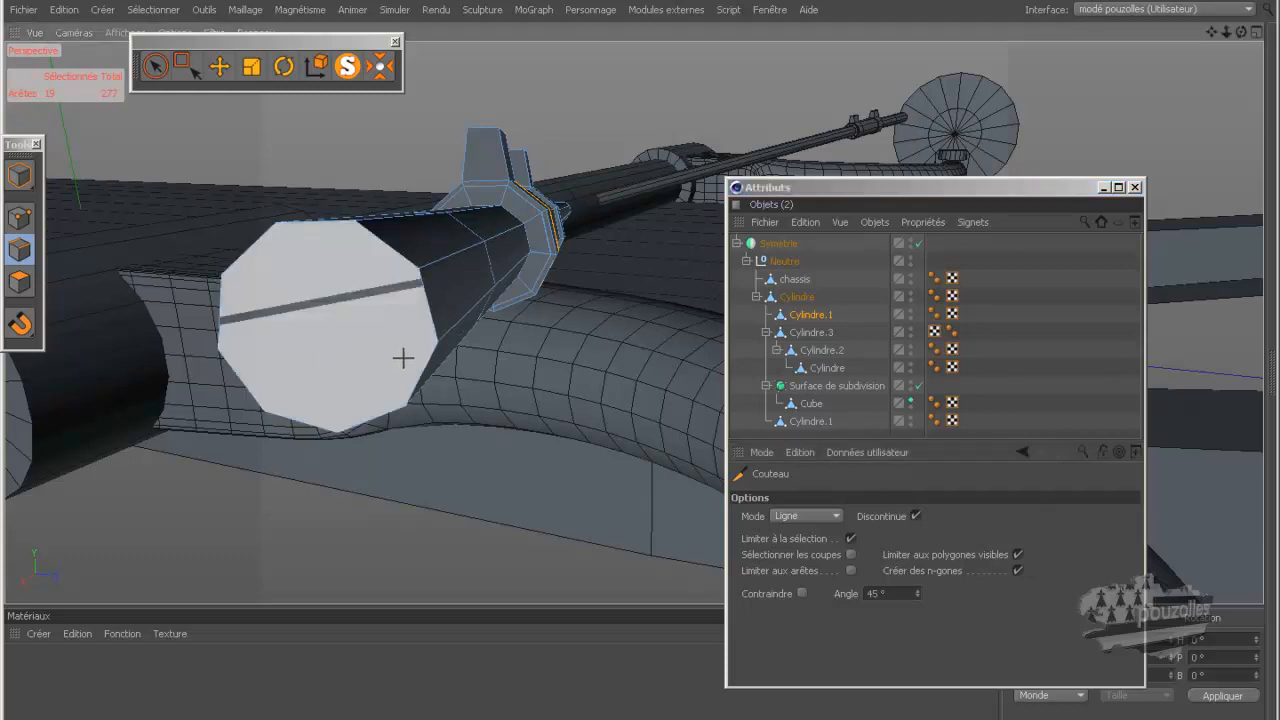
pyautogui.moveTo(436, 342); pyautogui.dragTo(218, 349)
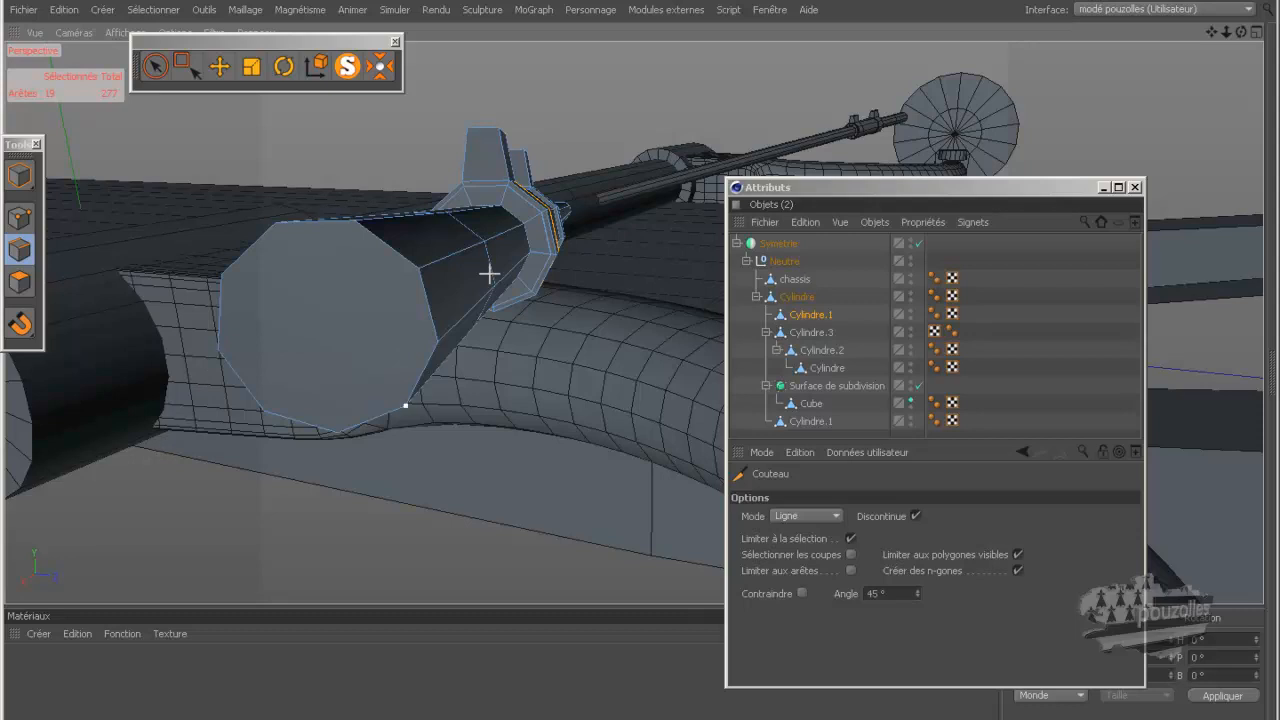
# Clear the edge and point selections on the steering rod.
pyautogui.click(220, 66)
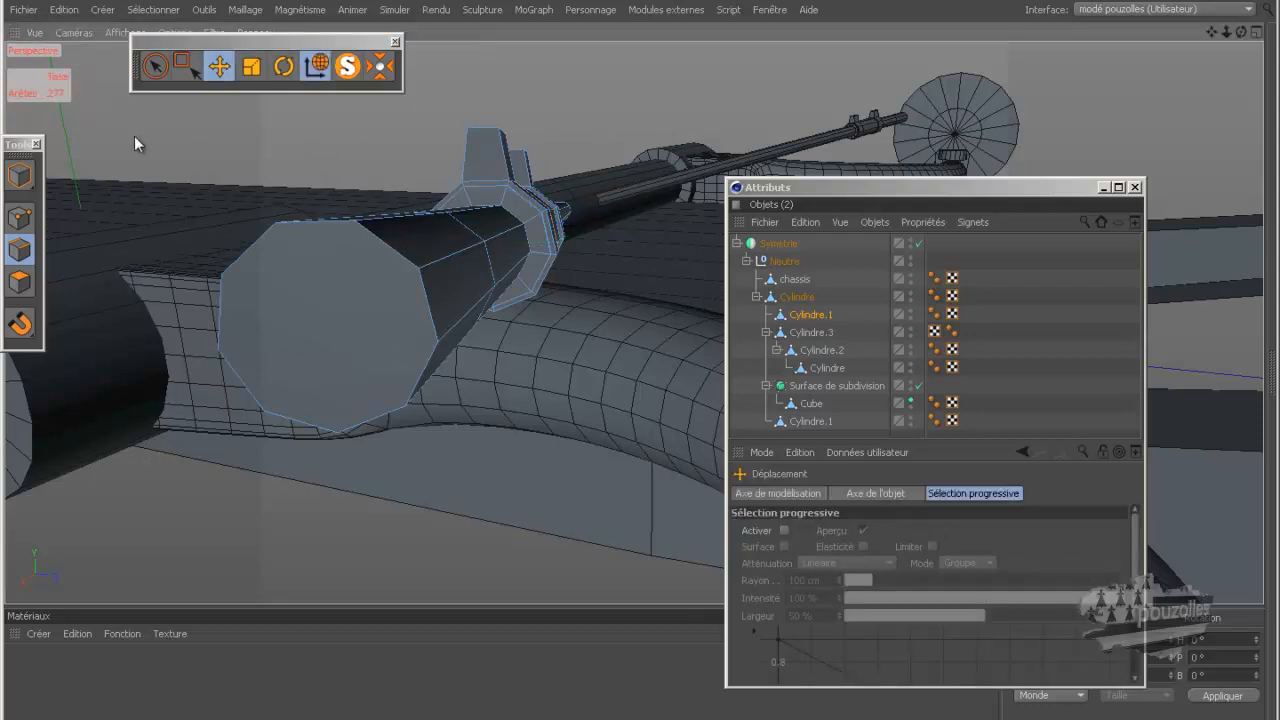
pyautogui.click(19, 216)
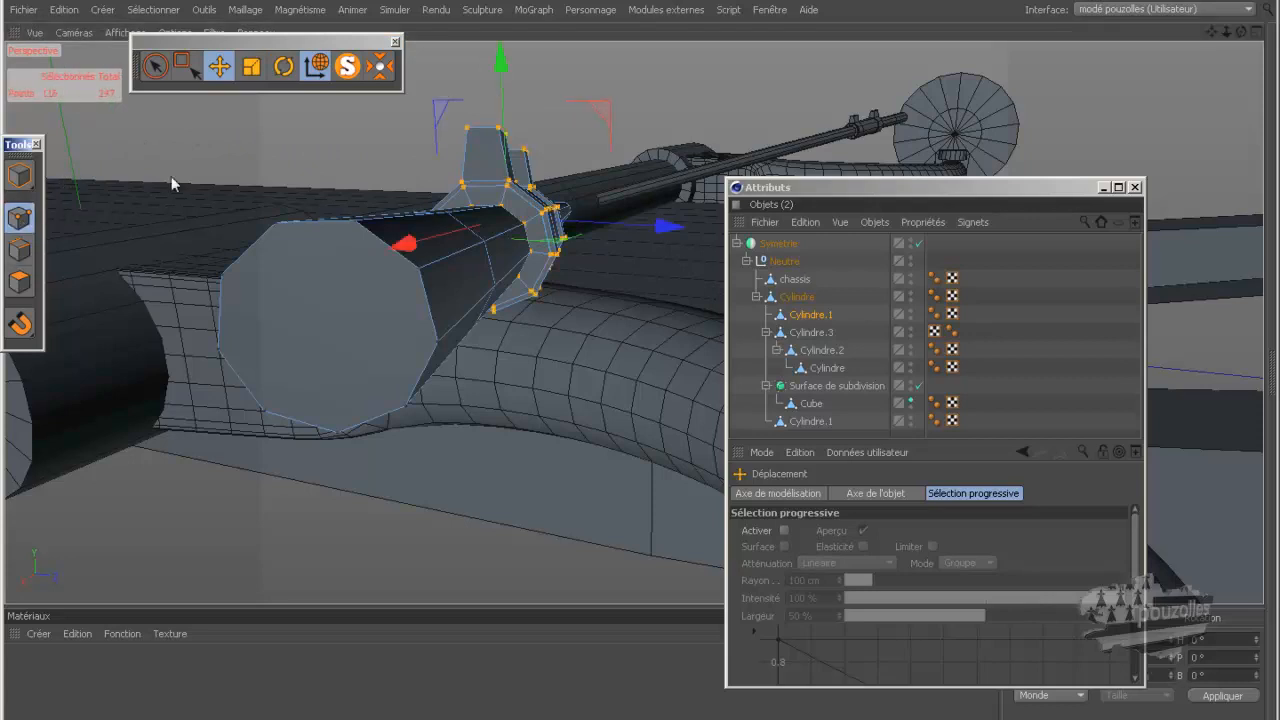
pyautogui.click(203, 171)
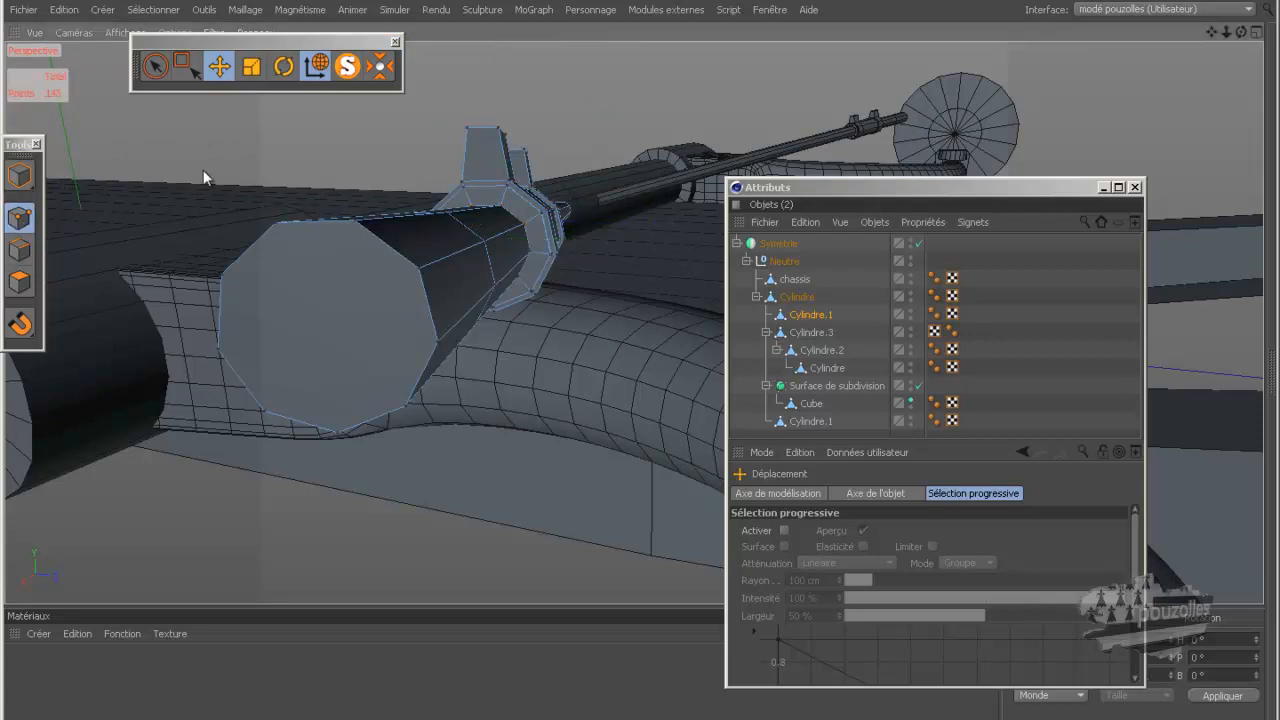
# Knife-cut the end cap along two crosswise lines between opposite corners and one line from the lowest corner to the middle of the upper edge.
pyautogui.press('k')
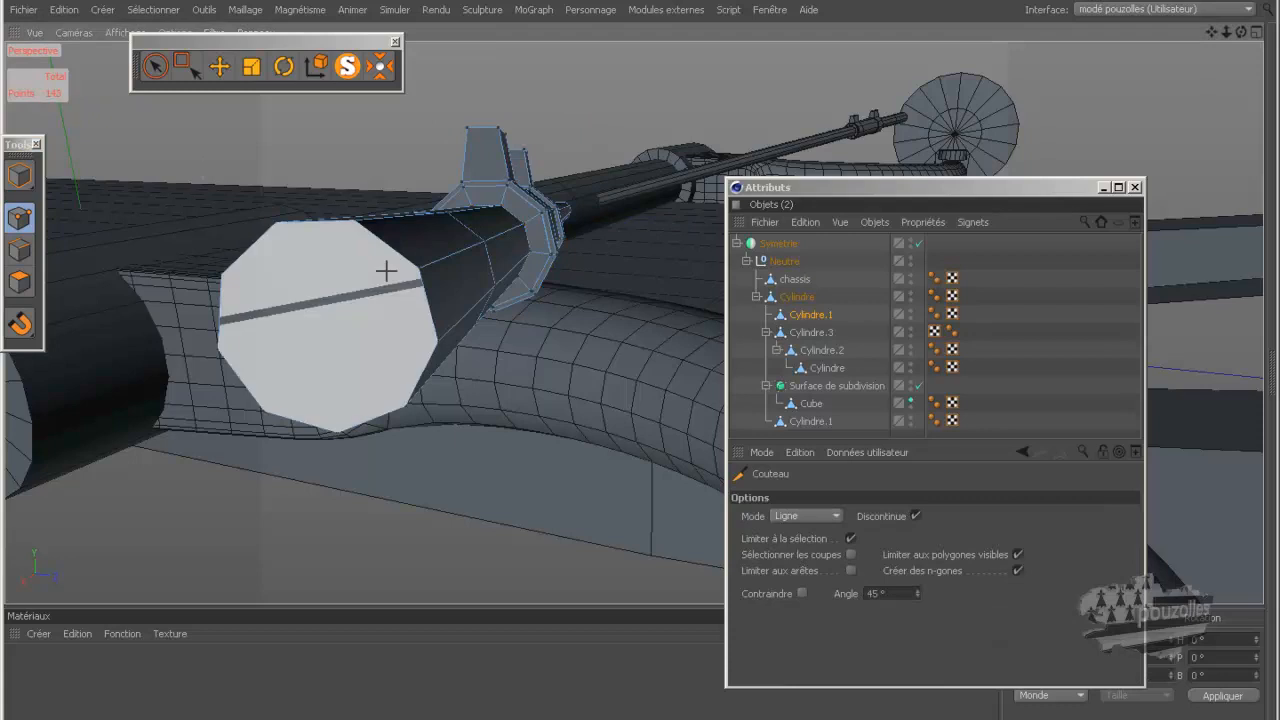
pyautogui.moveTo(412, 267); pyautogui.dragTo(222, 268)
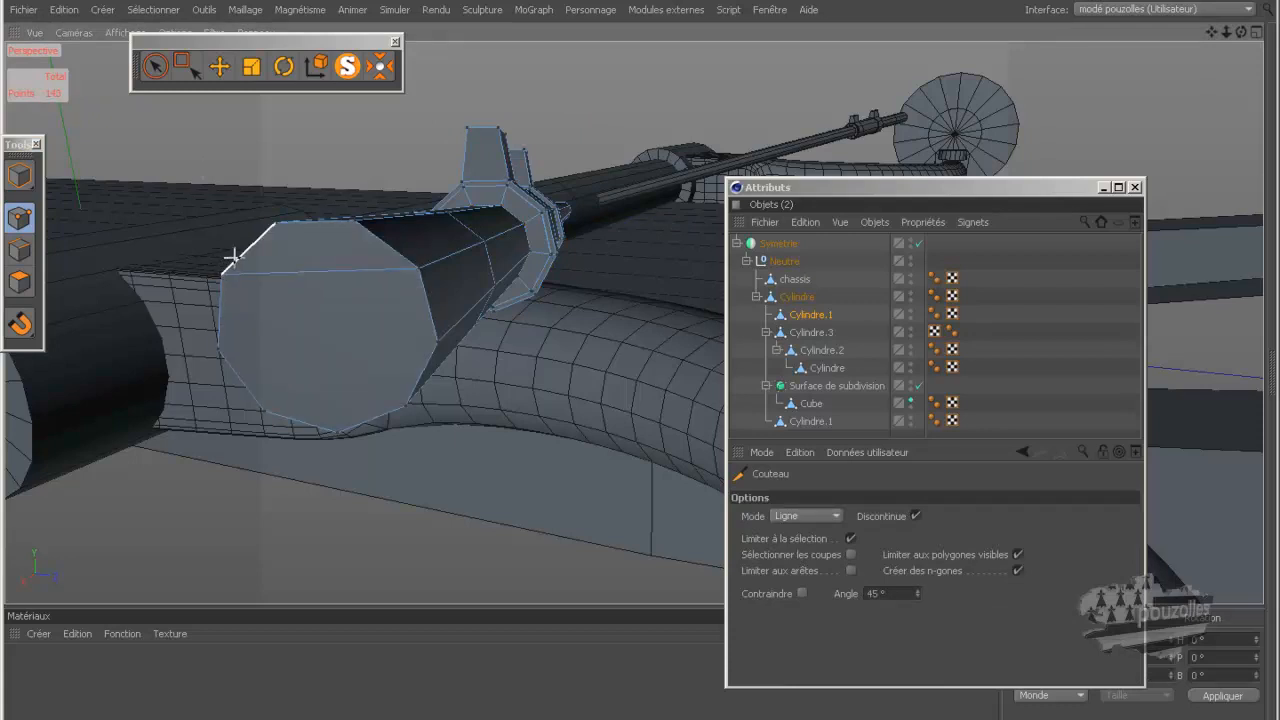
pyautogui.moveTo(356, 220); pyautogui.dragTo(403, 268)
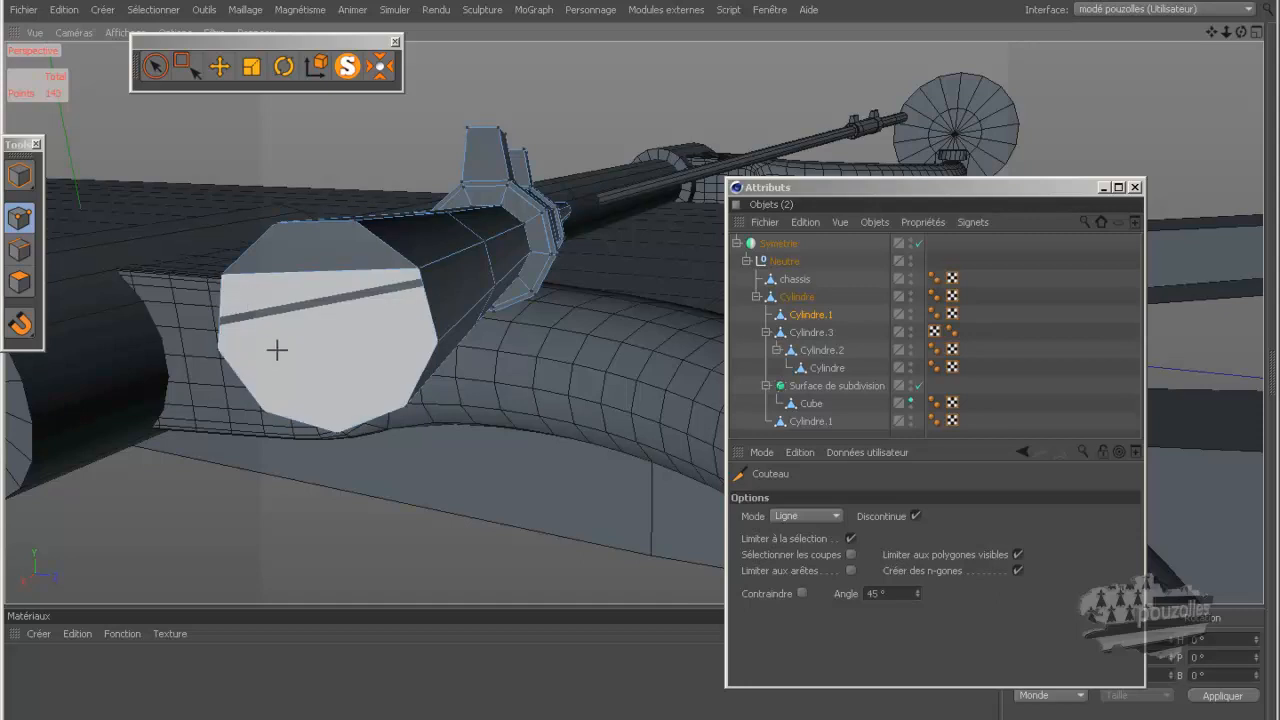
pyautogui.moveTo(220, 349); pyautogui.dragTo(437, 342)
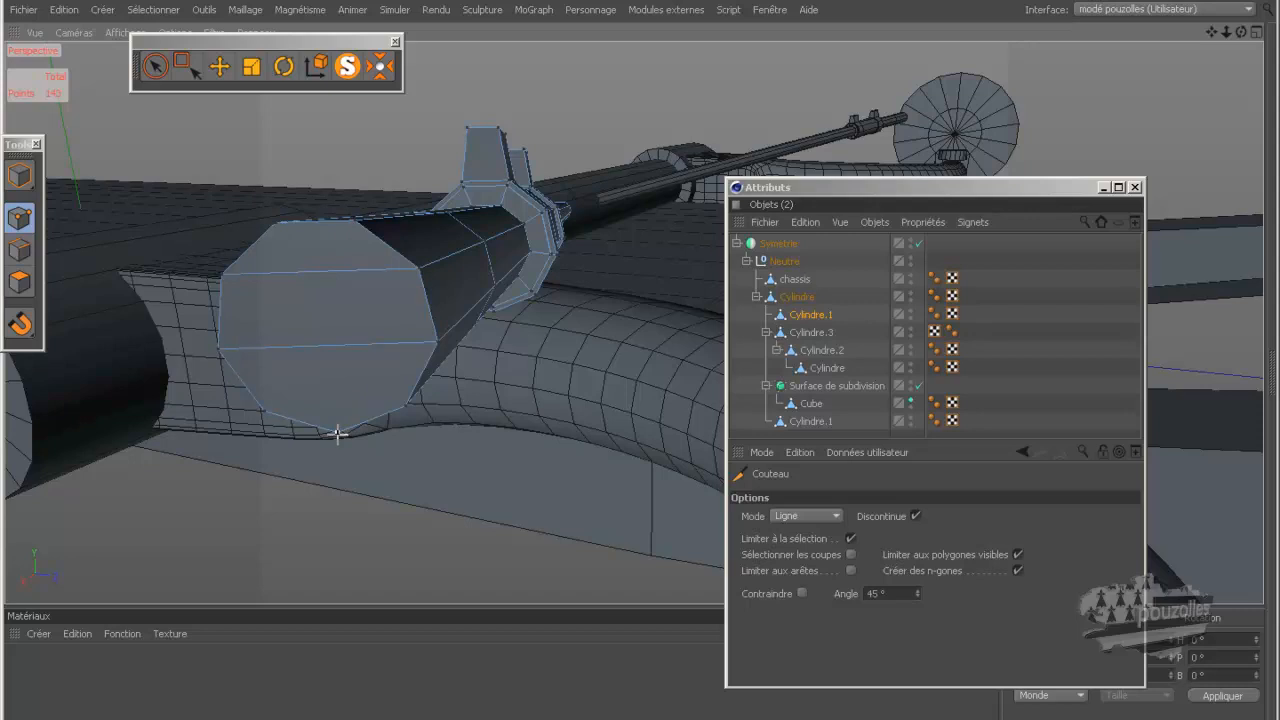
pyautogui.moveTo(337, 432)
pyautogui.mouseDown()
pyautogui.moveTo(334, 218)
pyautogui.moveTo(318, 222)
pyautogui.mouseUp()
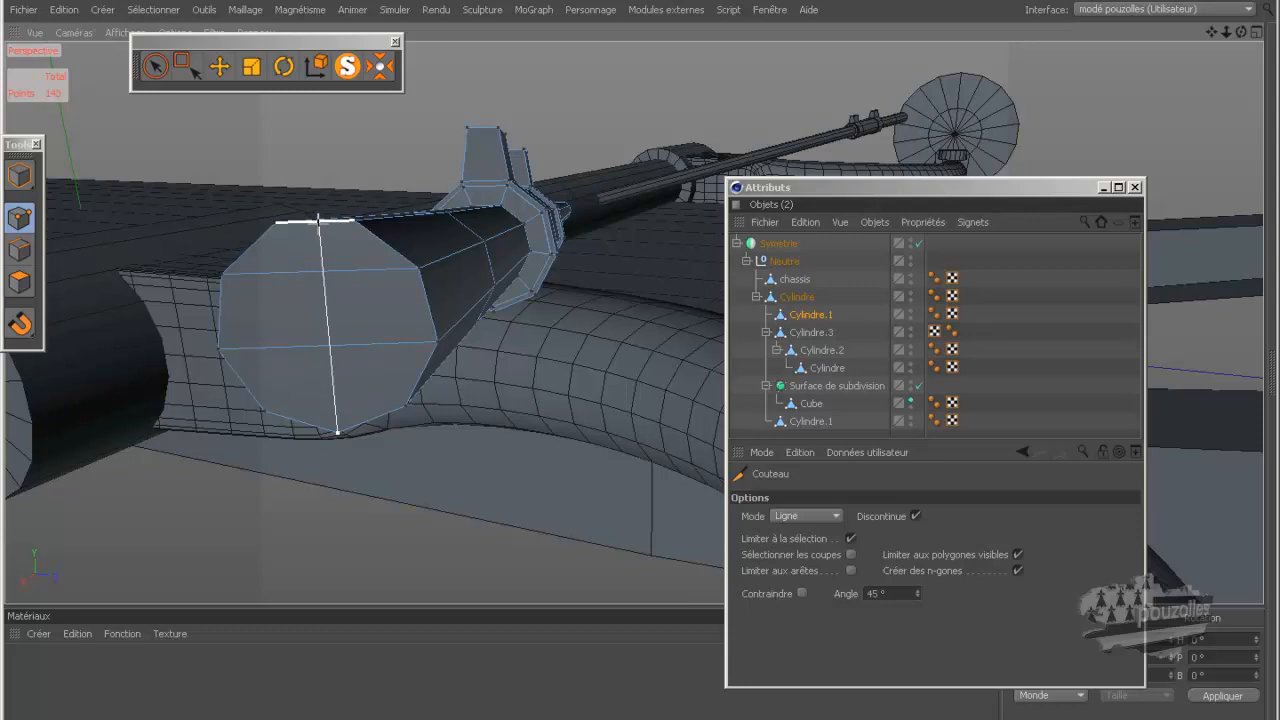
pyautogui.moveTo(318, 222); pyautogui.dragTo(319, 220)
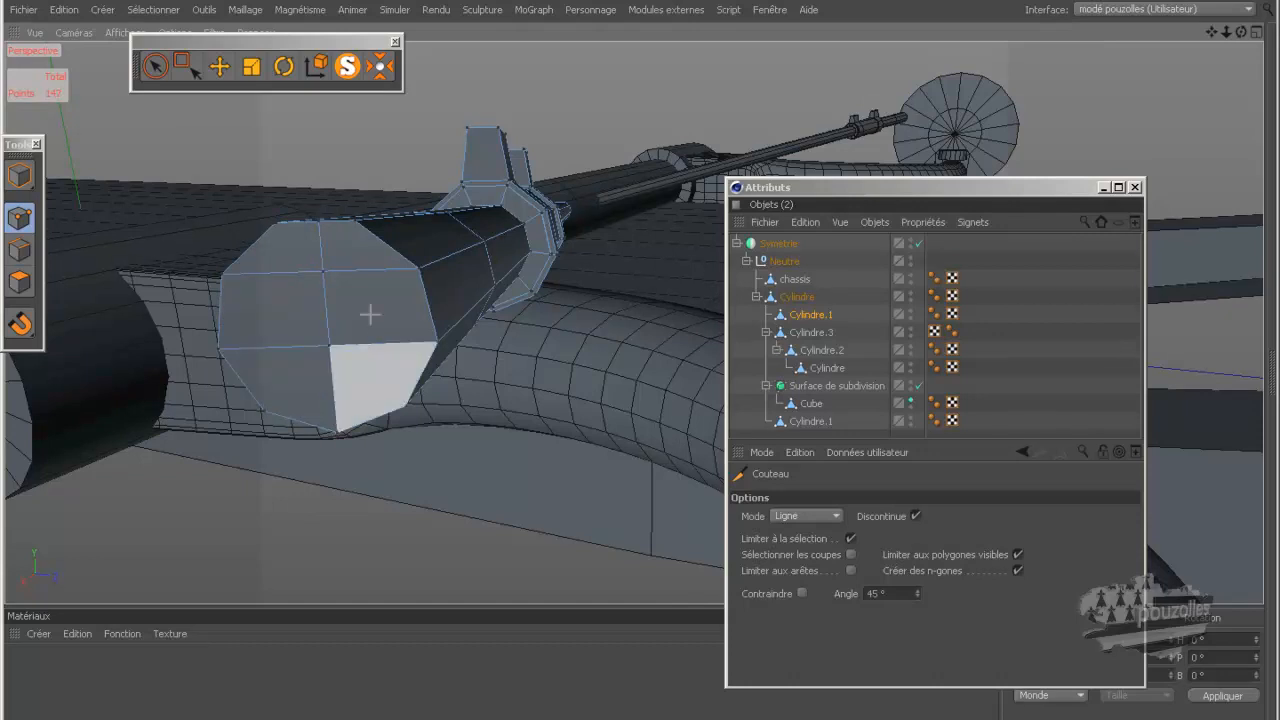
# Dissolve the stray diagonal edge on the rod's side wall next to the end cap.
pyautogui.moveTo(1243, 33); pyautogui.dragTo(641, 360)
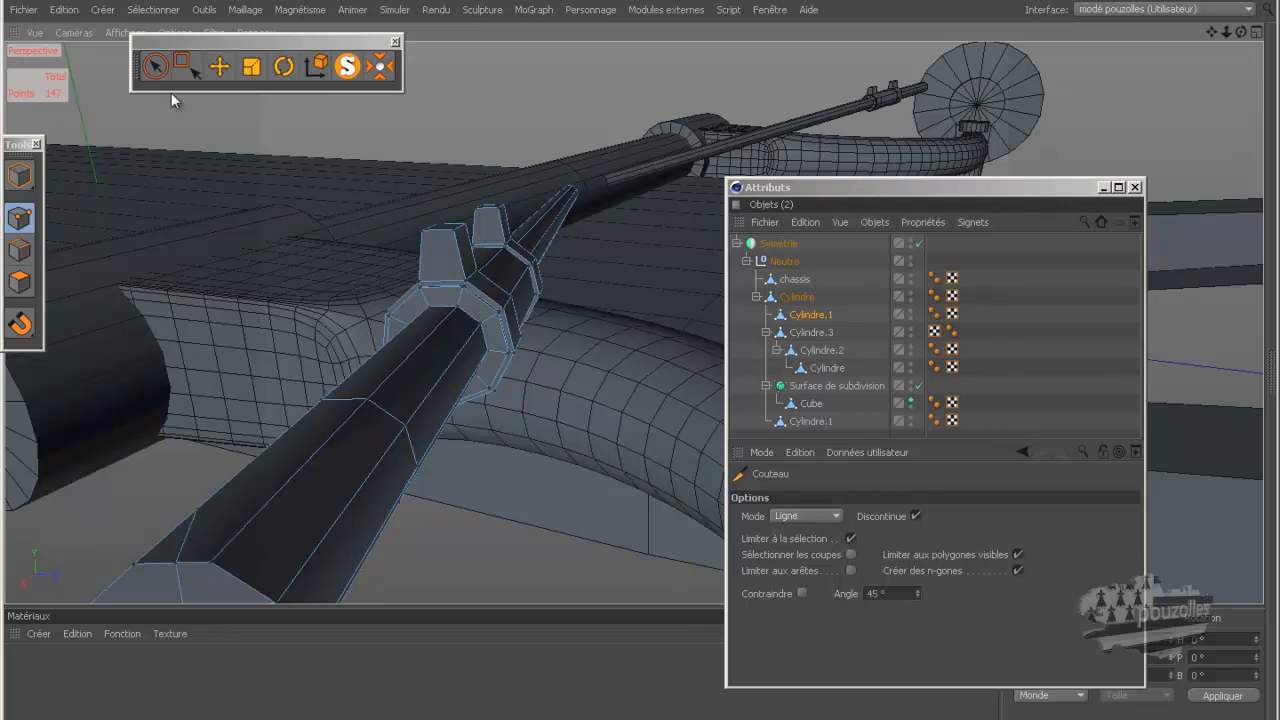
pyautogui.click(219, 66)
pyautogui.click(19, 249)
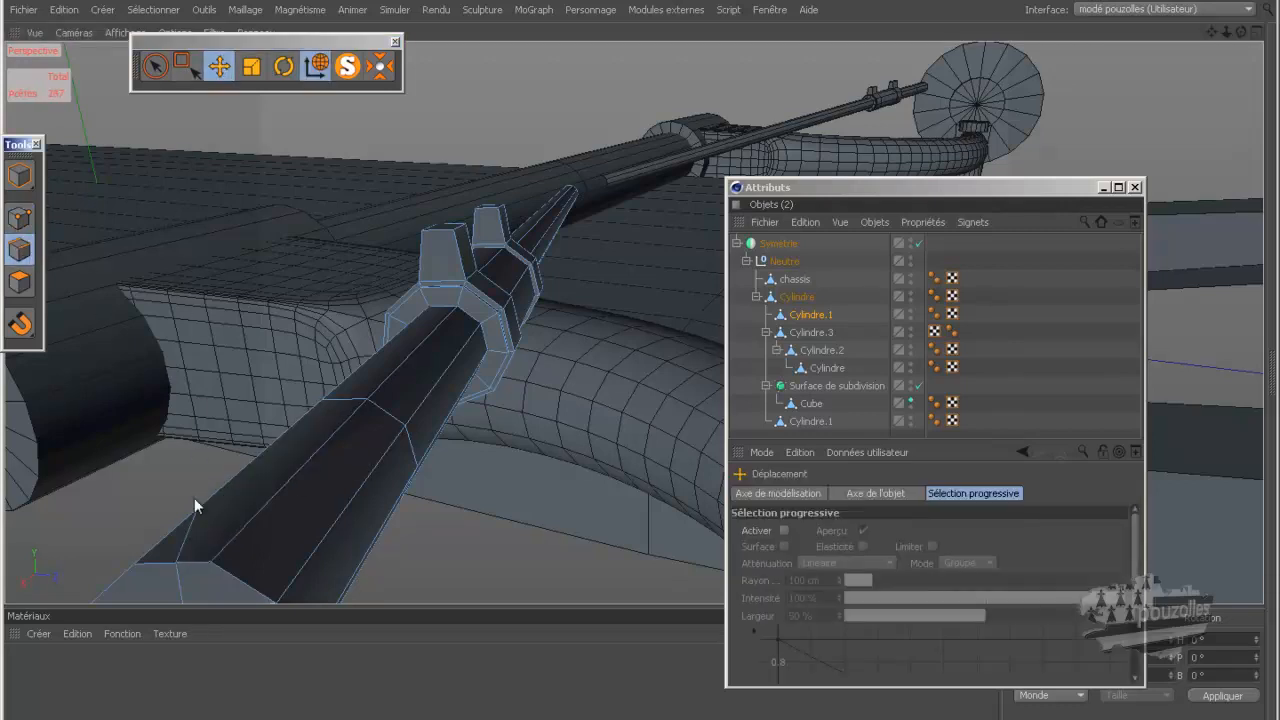
pyautogui.click(190, 535)
pyautogui.moveTo(1242, 31); pyautogui.dragTo(642, 362)
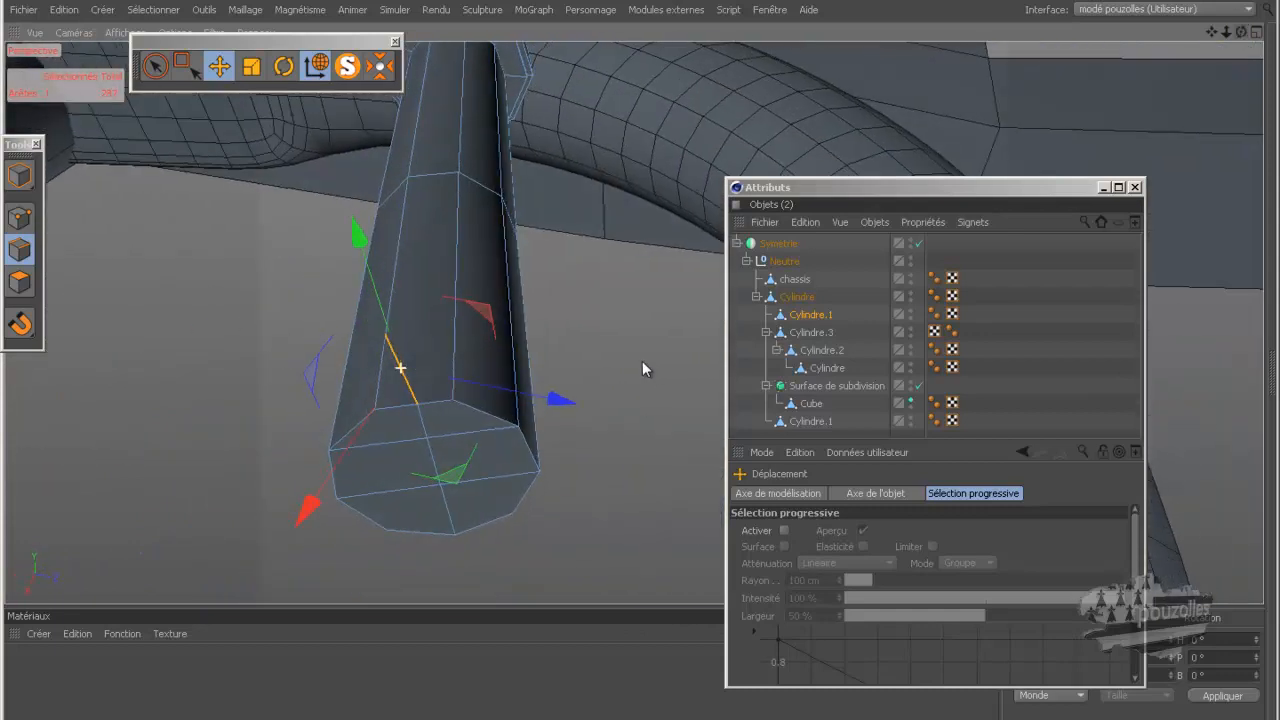
pyautogui.rightClick(205, 305)
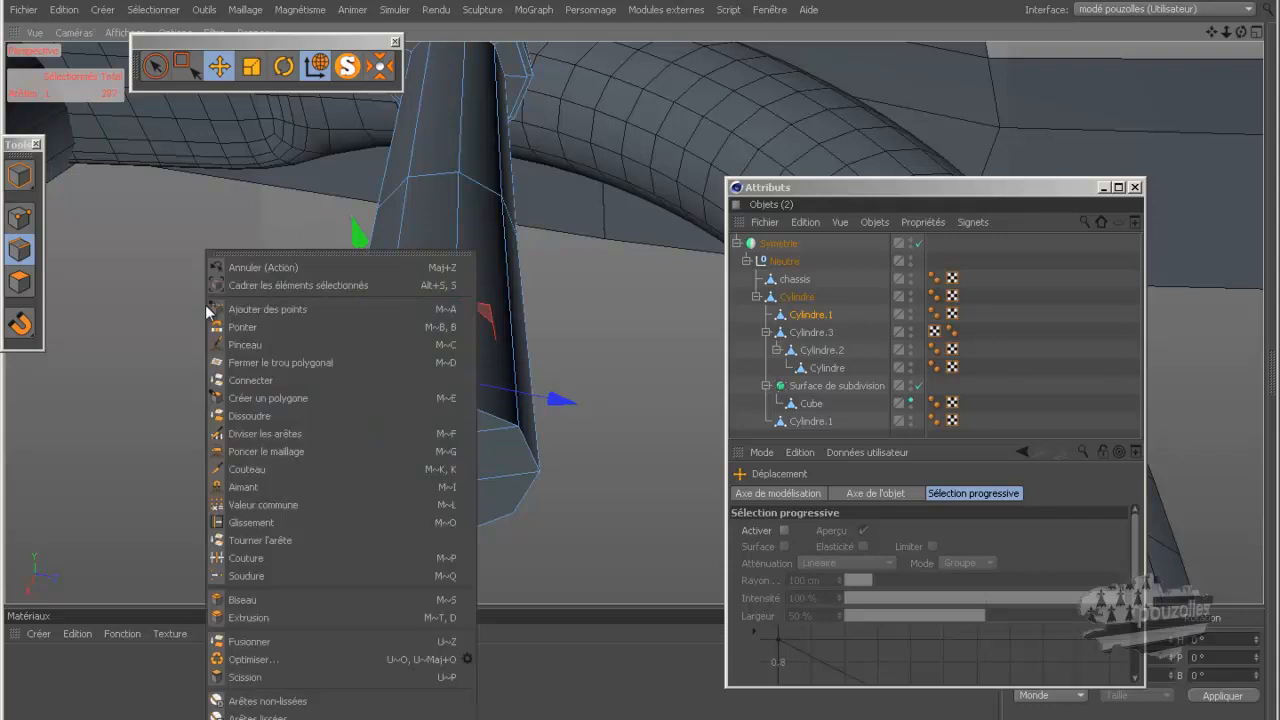
pyautogui.click(256, 418)
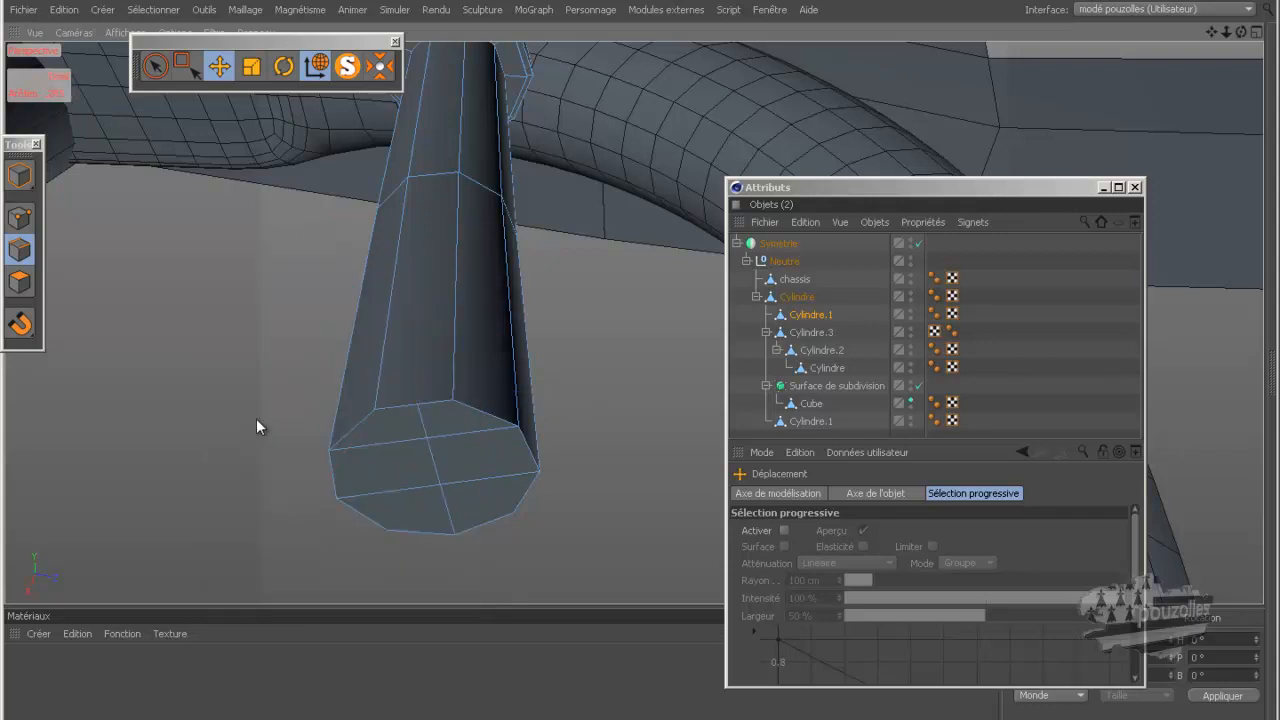
# Select the polygons of the rod's end cap and outermost segment and split them into a separate object with Scission.
pyautogui.click(19, 282)
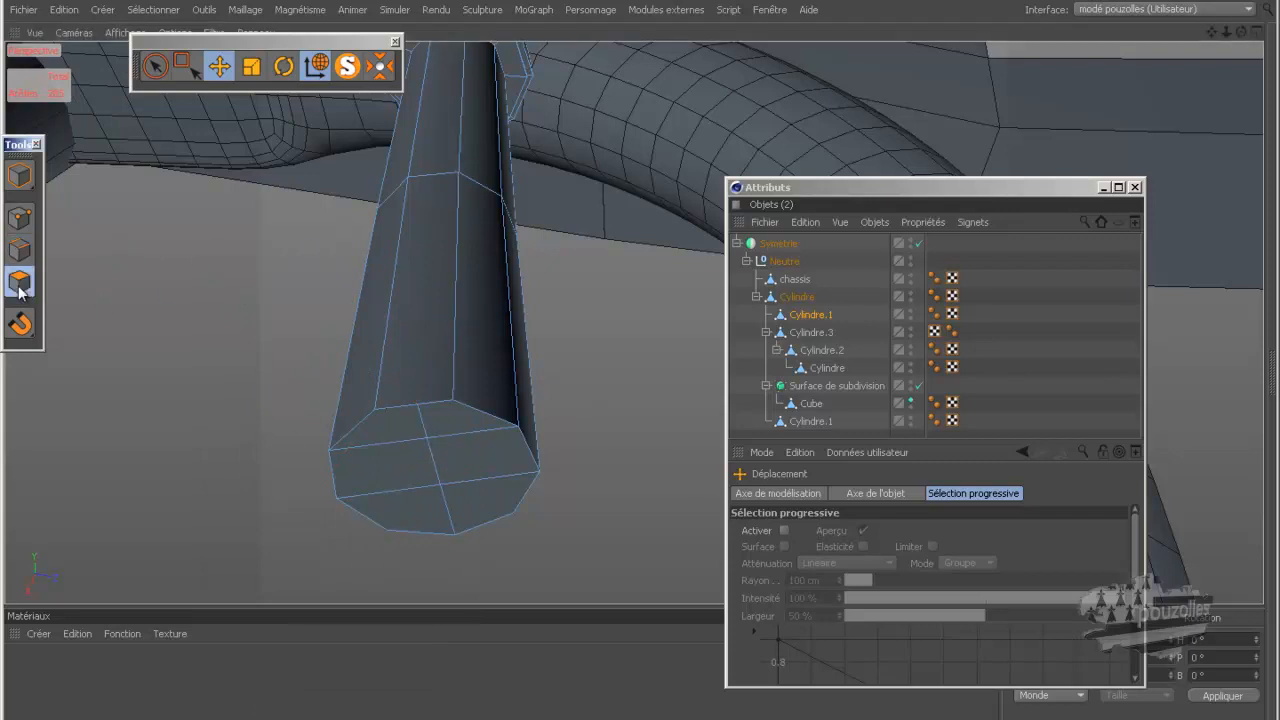
pyautogui.click(155, 66)
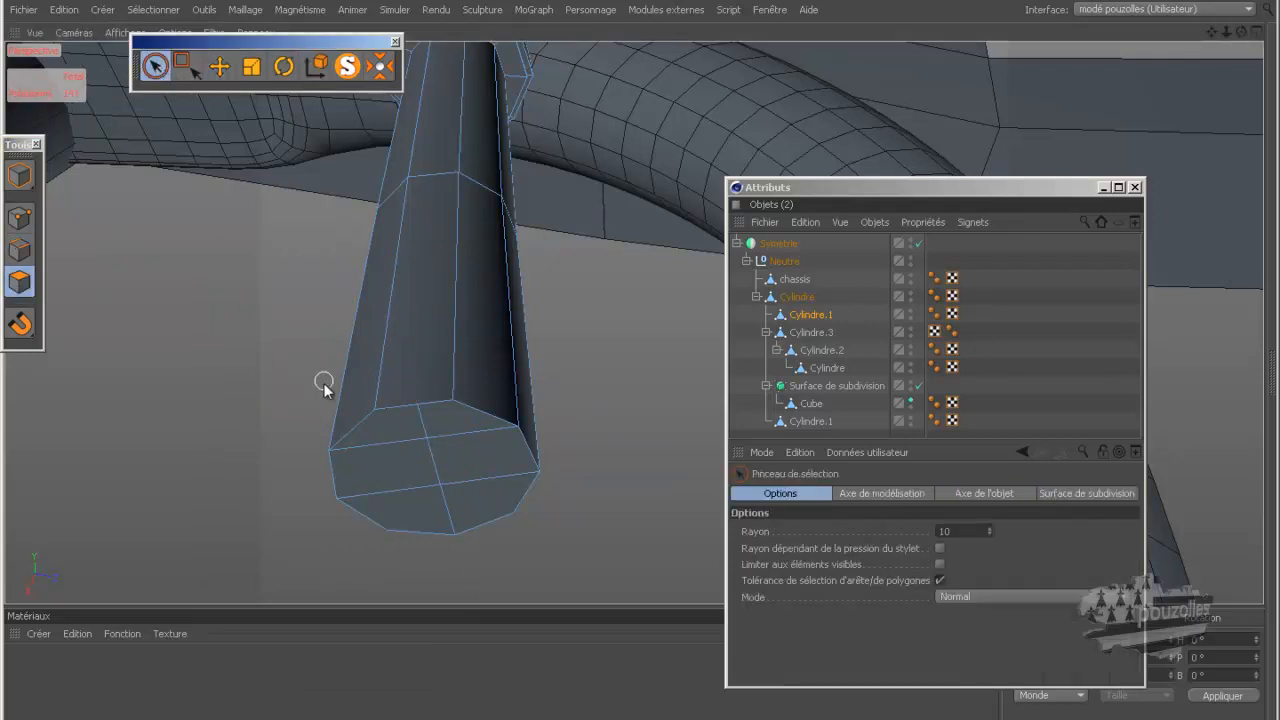
pyautogui.moveTo(327, 411)
pyautogui.mouseDown()
pyautogui.moveTo(361, 466)
pyautogui.moveTo(491, 527)
pyautogui.moveTo(531, 434)
pyautogui.moveTo(429, 386)
pyautogui.mouseUp()
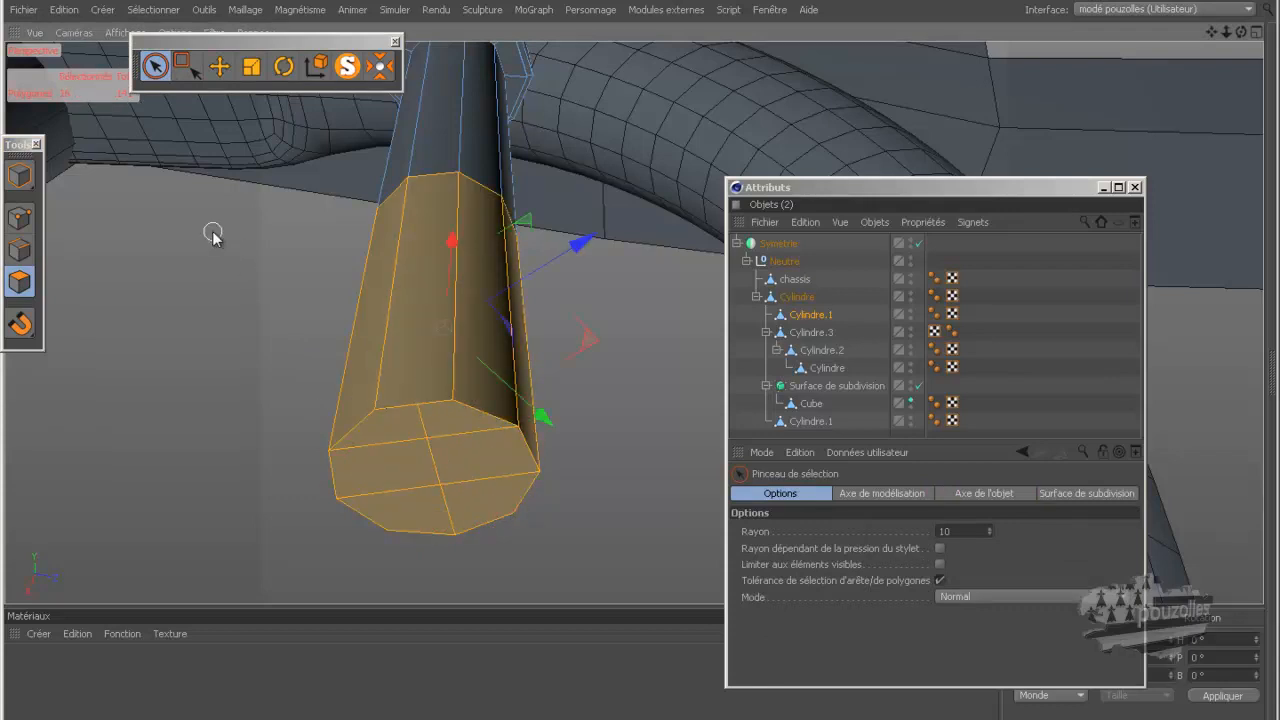
pyautogui.rightClick(212, 231)
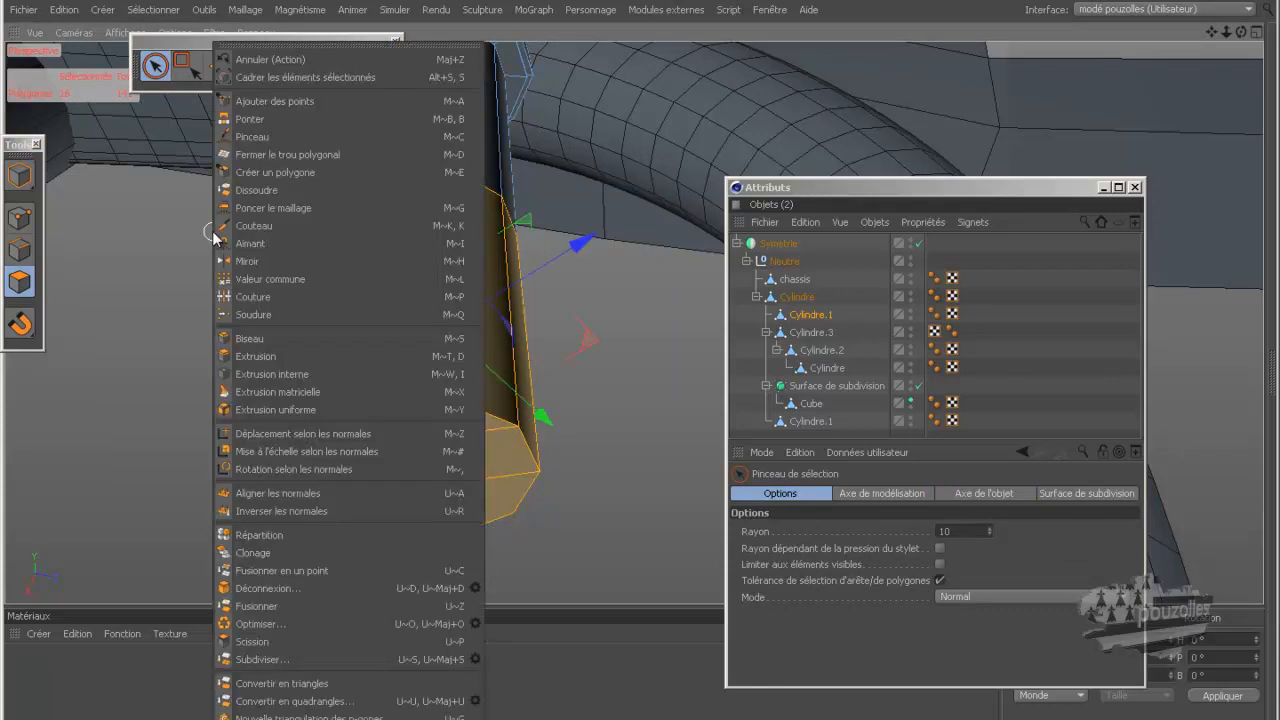
pyautogui.click(265, 641)
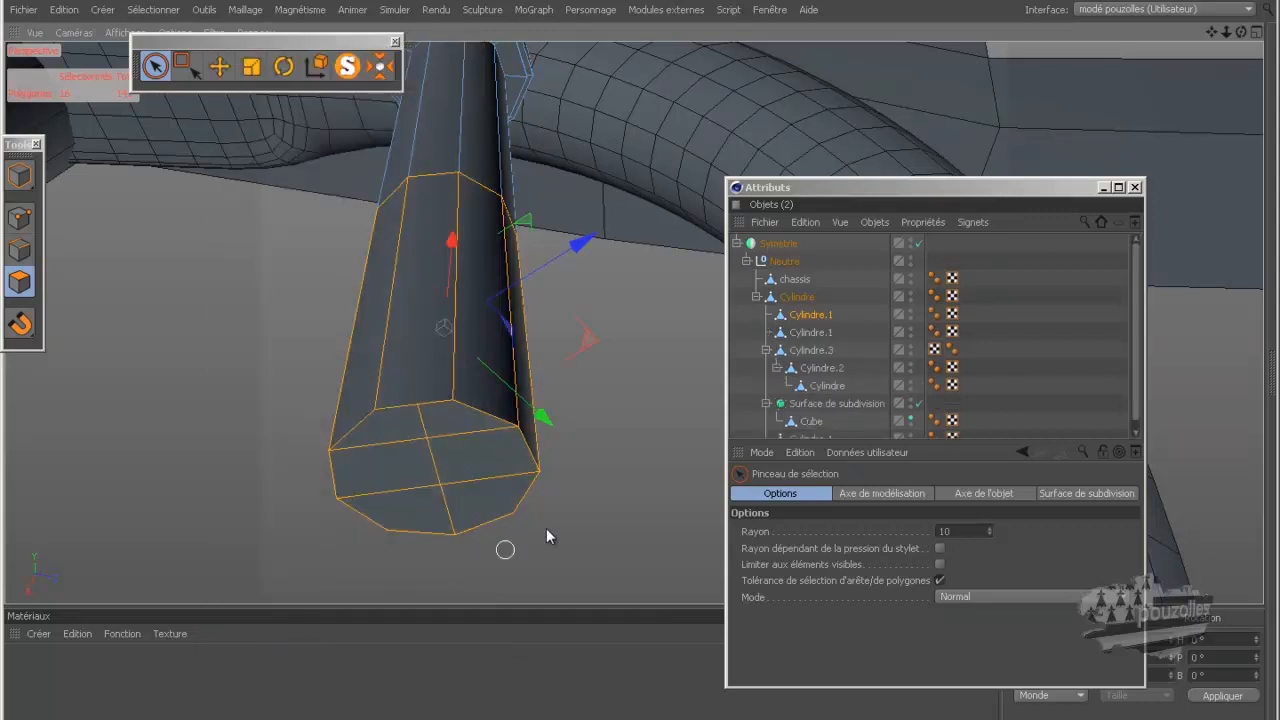
# Delete the still-selected end cap and outermost segment polygons from the original steering rod, keeping the split-off copy.
pyautogui.click(810, 332)
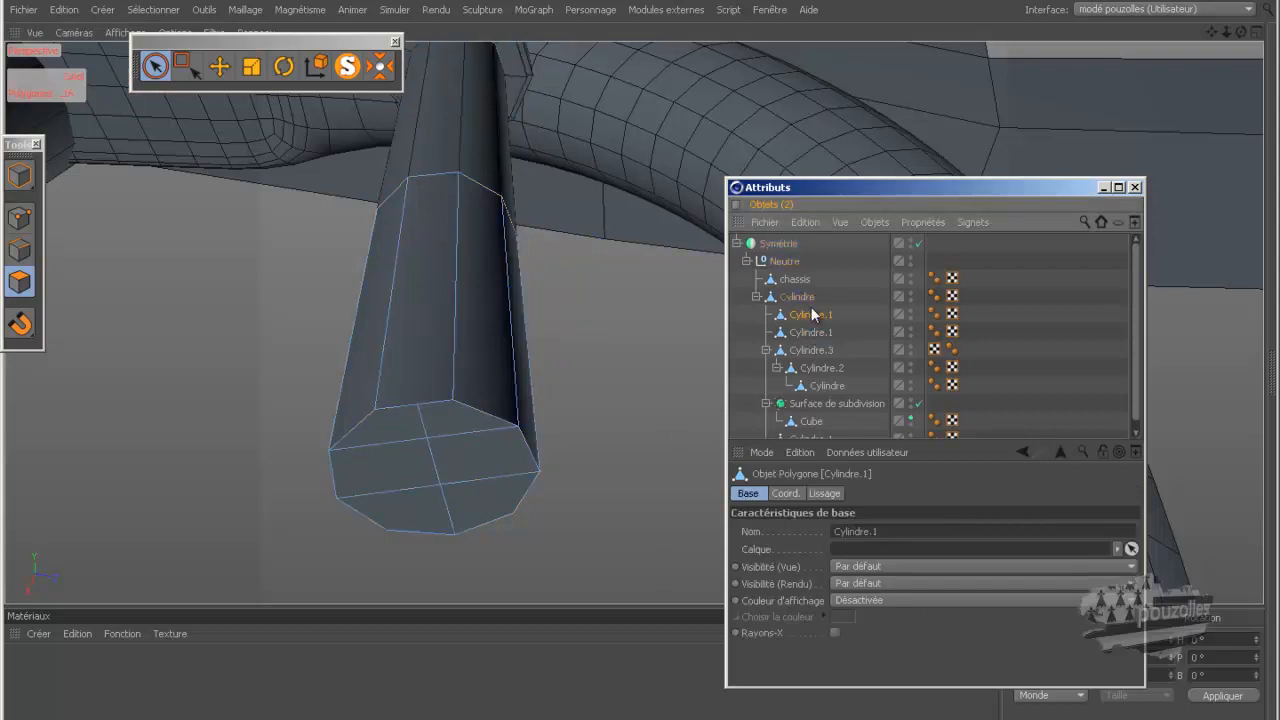
pyautogui.click(812, 314)
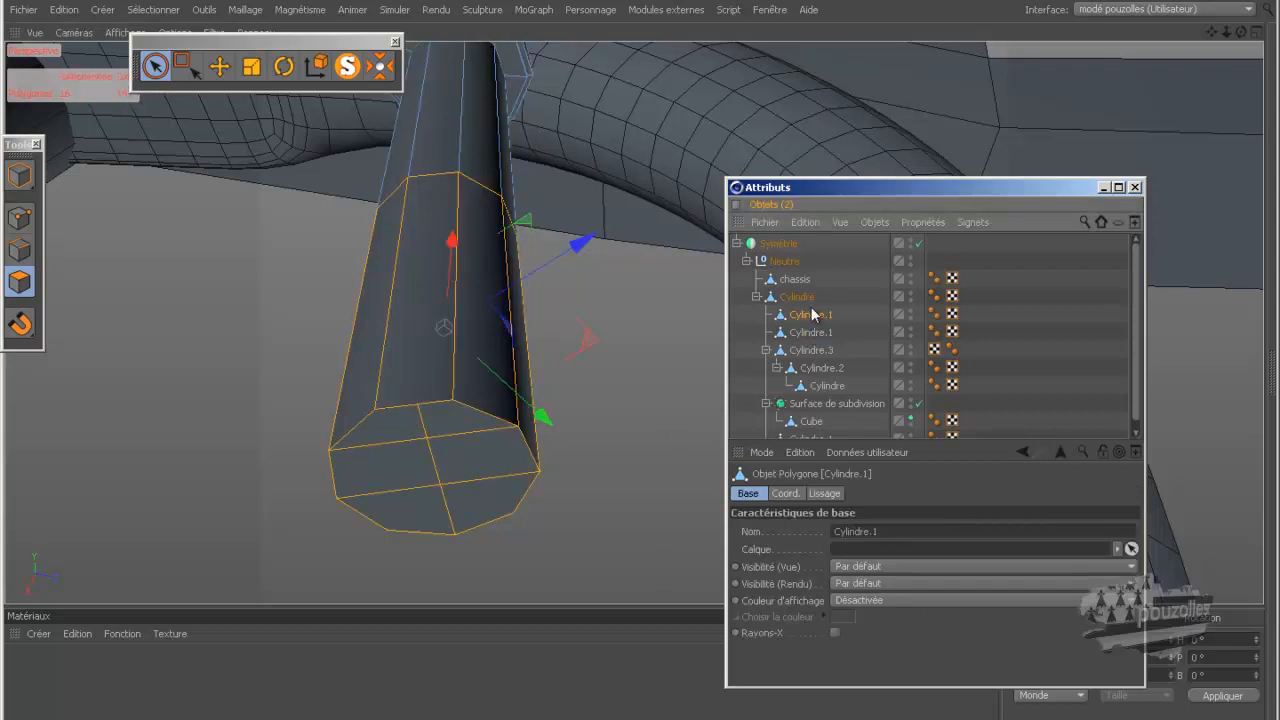
pyautogui.click(492, 332)
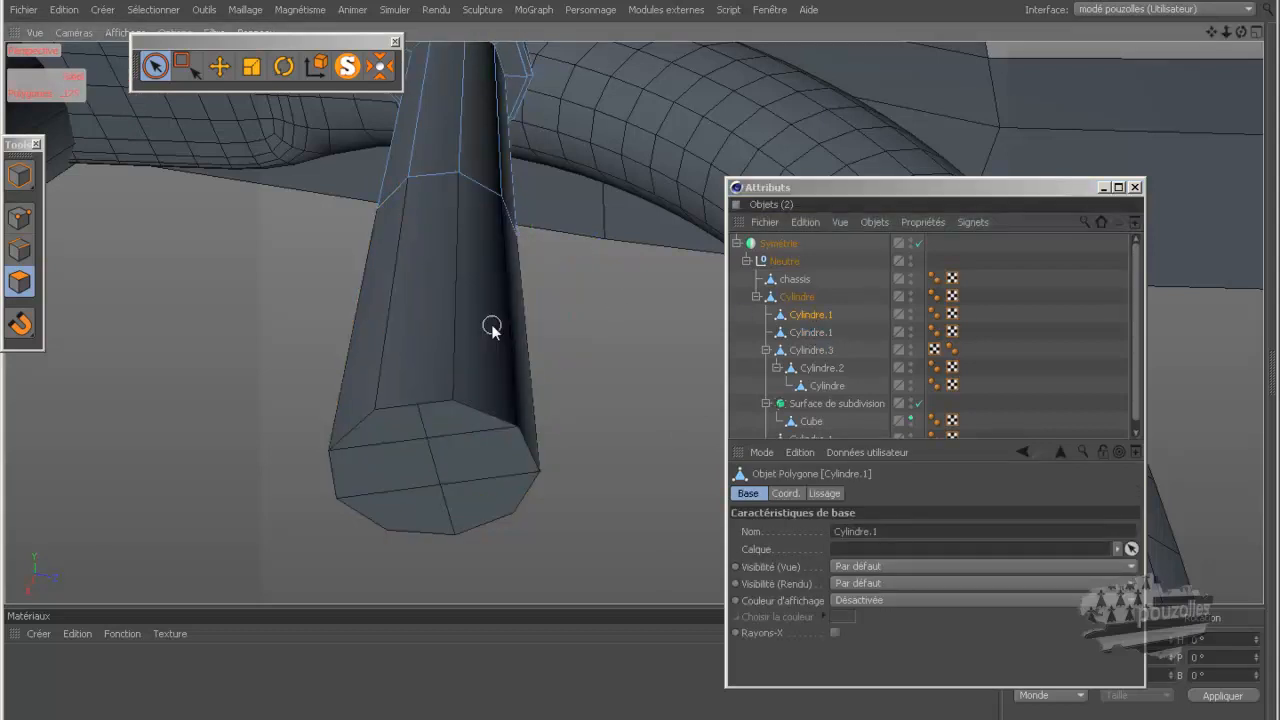
# Knife-cut the split-off end piece's upper side face lengthwise, from the cap's middle edge point to the far edge.
pyautogui.click(804, 332)
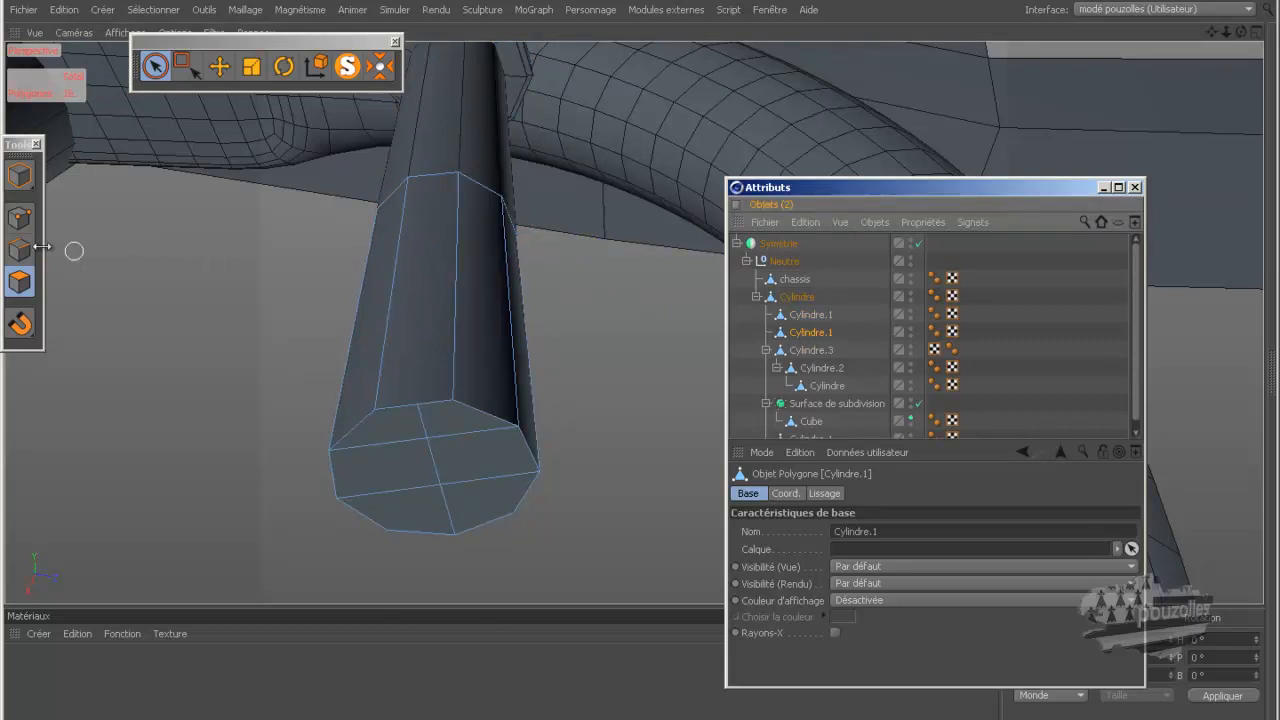
pyautogui.click(20, 217)
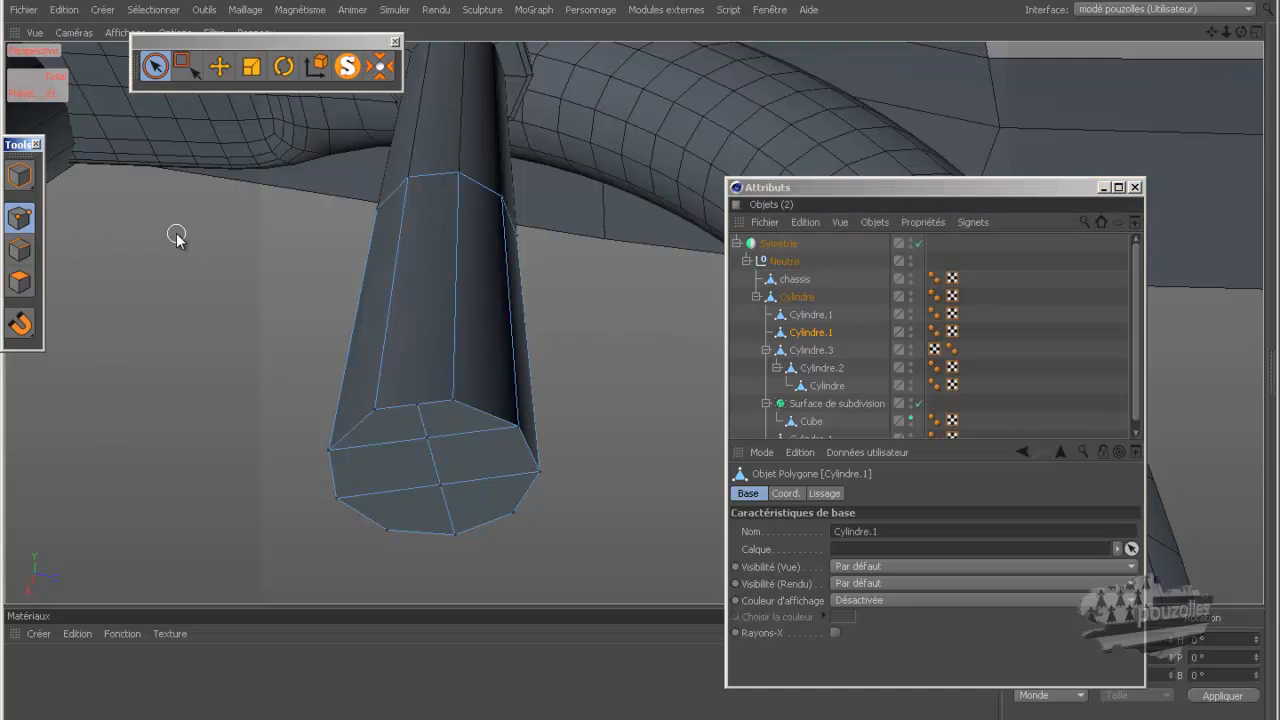
pyautogui.press('k')
pyautogui.moveTo(417, 400); pyautogui.dragTo(434, 171)
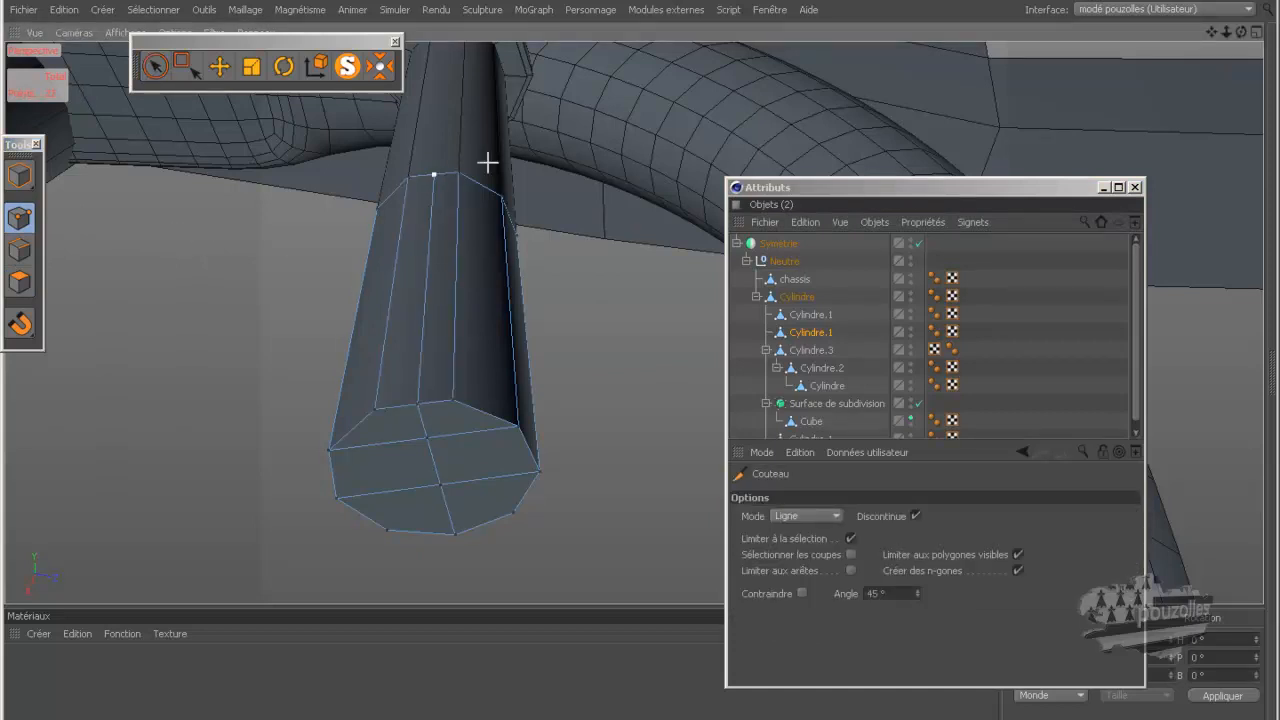
# Select the end piece's side polygons without its cap, limiting the selection to visible elements, and extrude them outward by 0.36 cm.
pyautogui.moveTo(1243, 34); pyautogui.dragTo(636, 364)
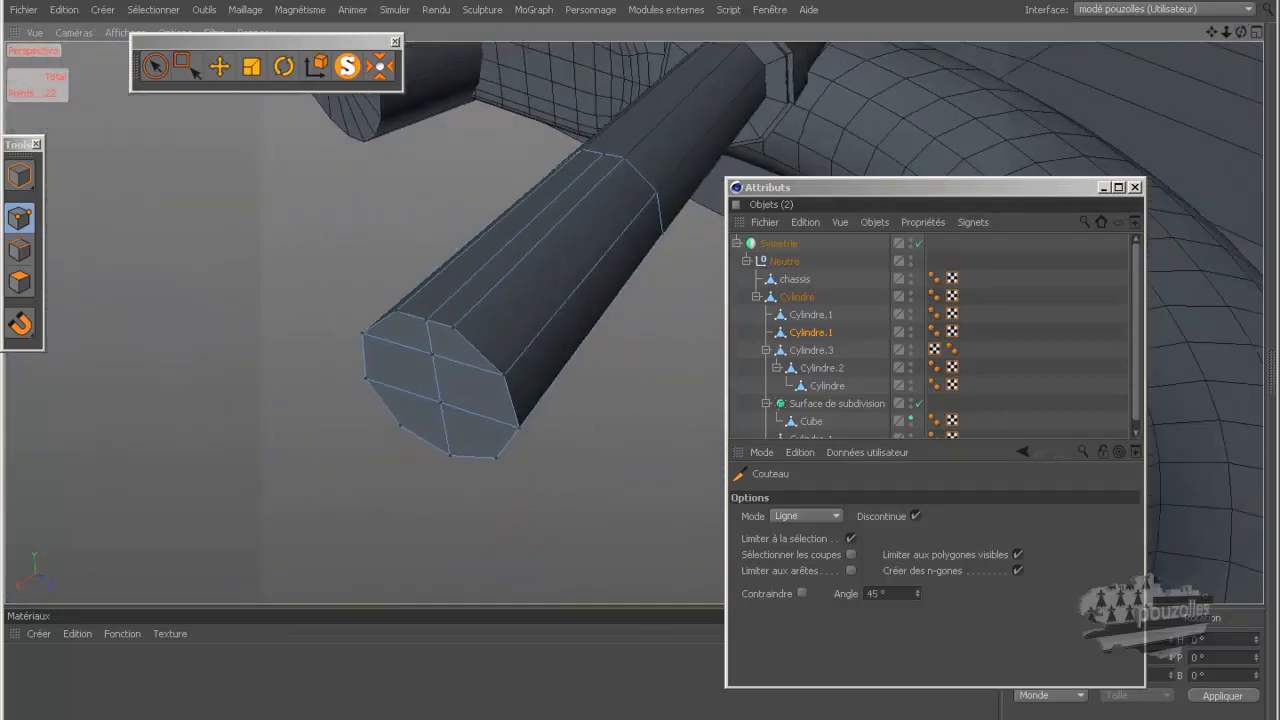
pyautogui.click(20, 282)
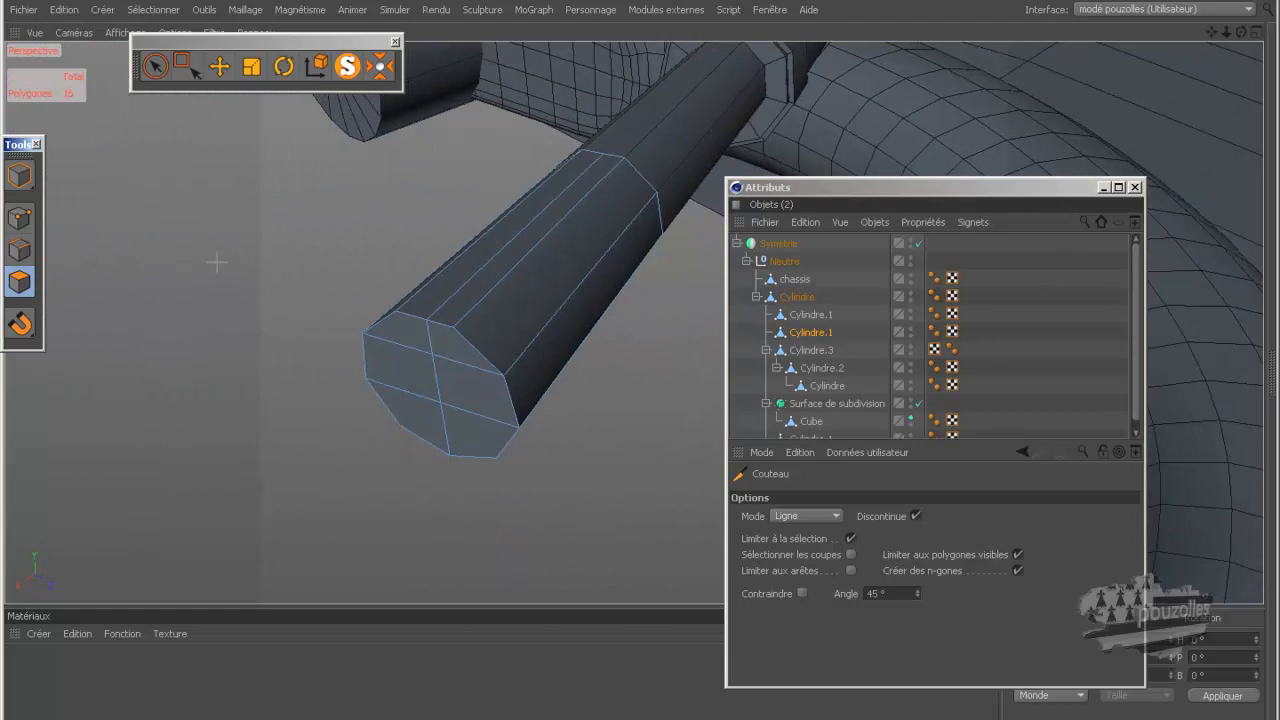
pyautogui.hotkey('ctrl', 'a')
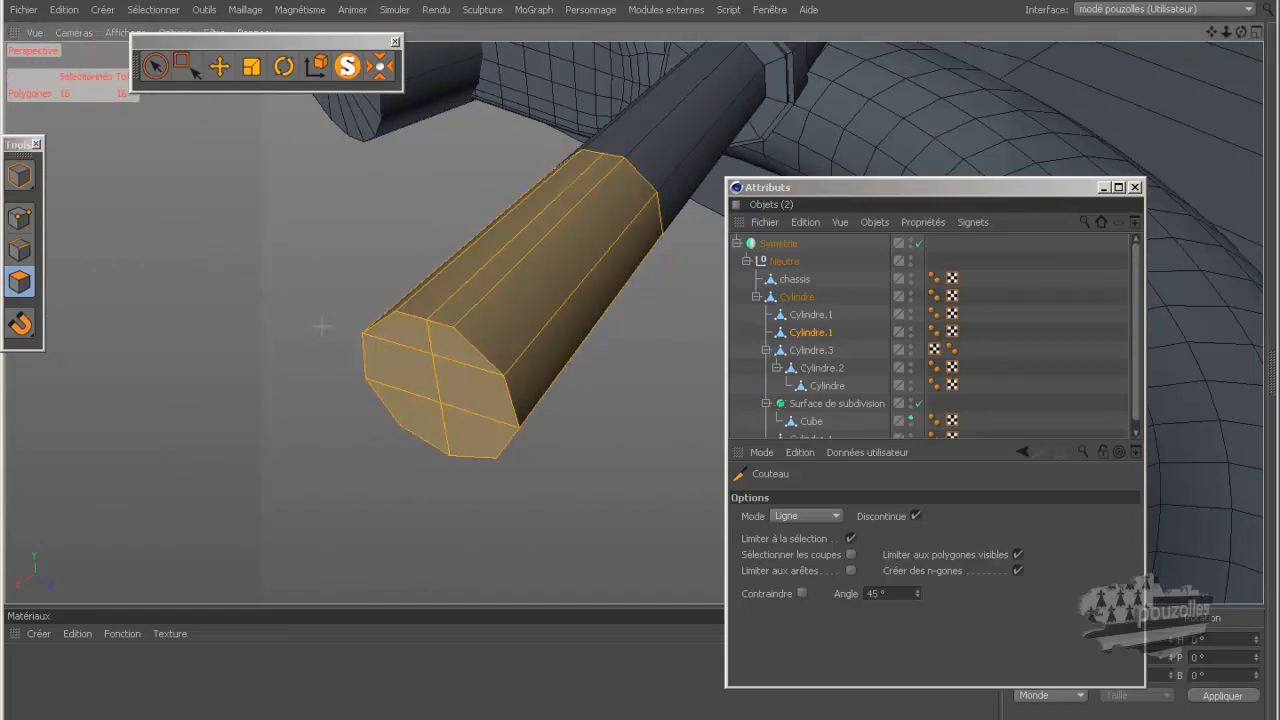
pyautogui.rightClick(320, 285)
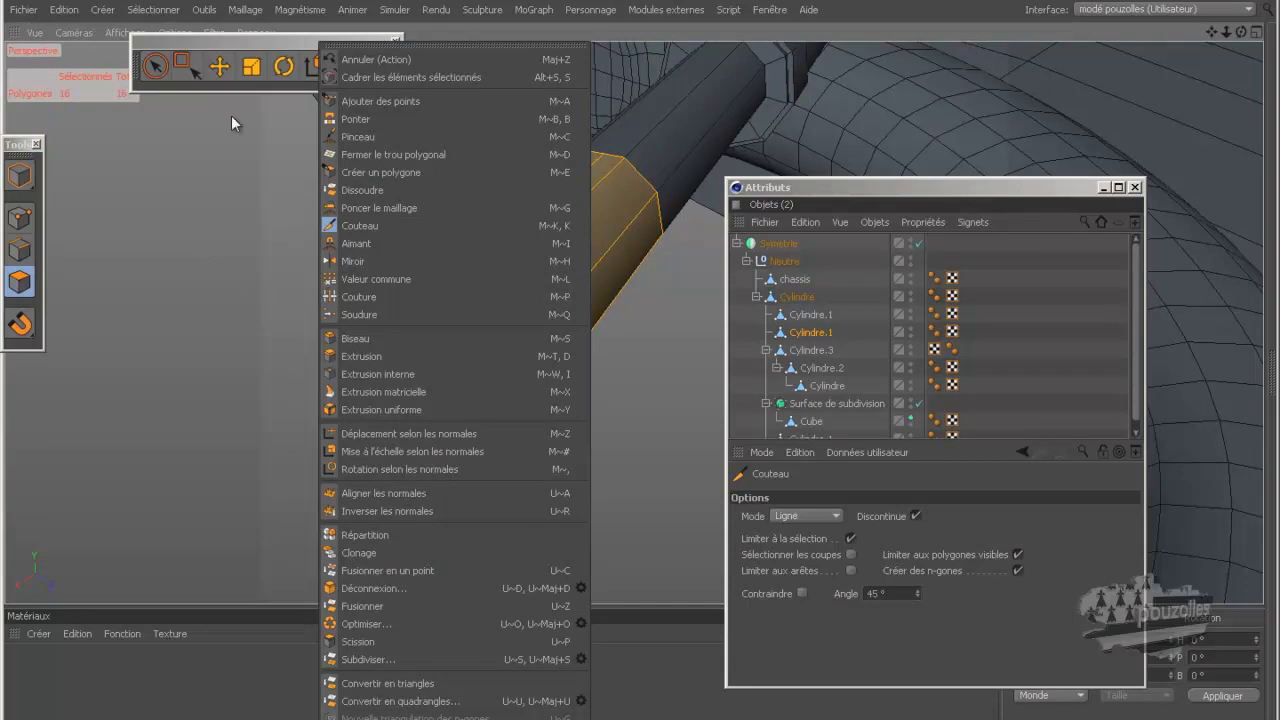
pyautogui.click(153, 65)
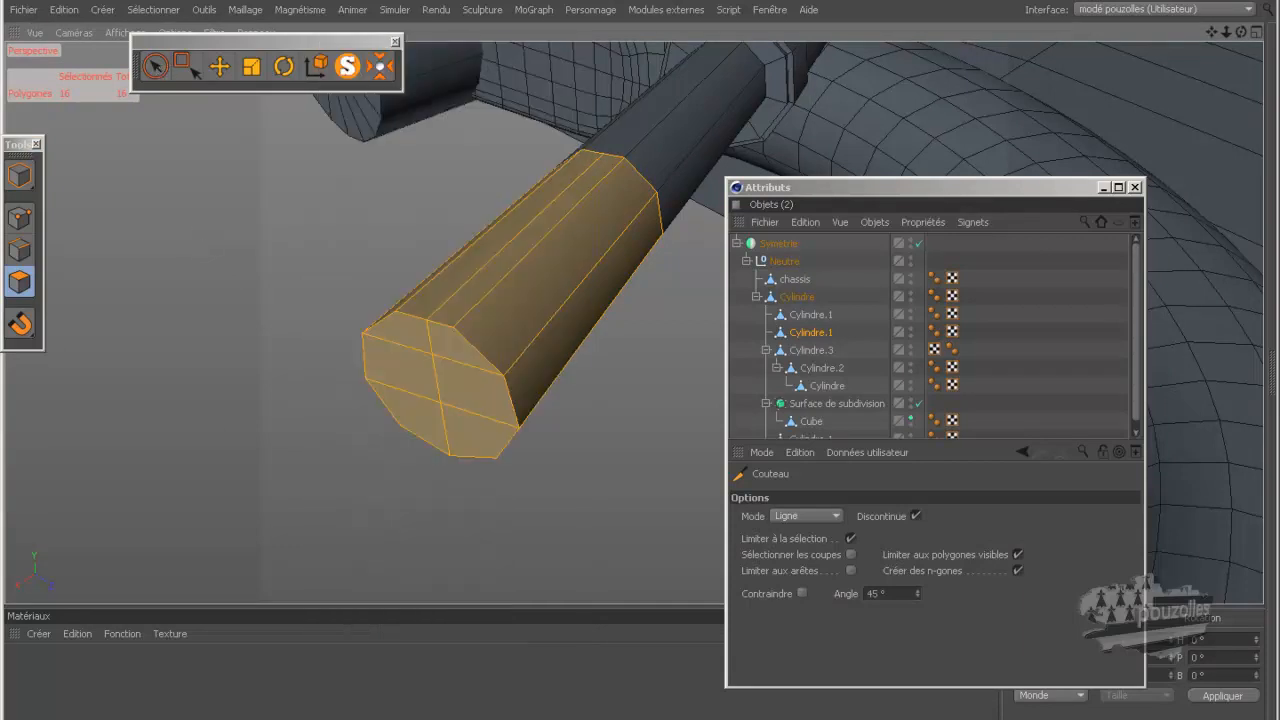
pyautogui.click(155, 66)
pyautogui.click(938, 563)
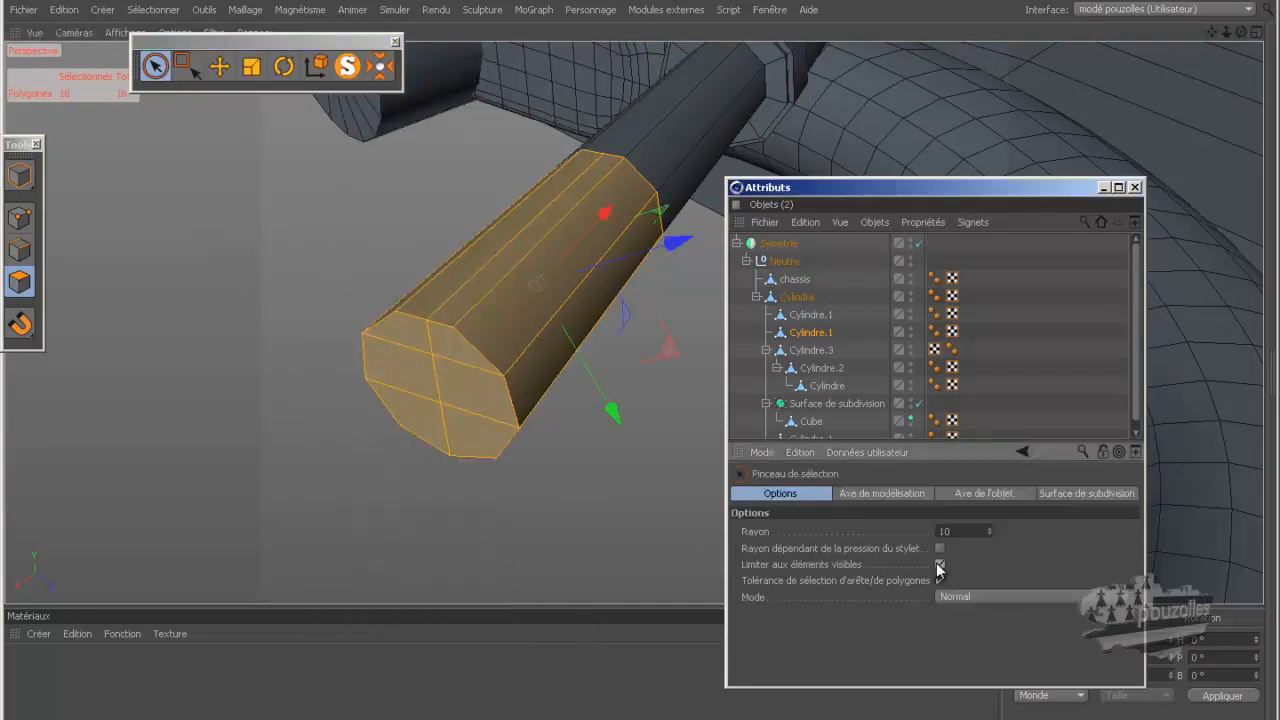
pyautogui.keyDown('ctrl'); pyautogui.moveTo(443, 397); pyautogui.dragTo(435, 356); pyautogui.keyUp('ctrl')
pyautogui.rightClick(279, 229)
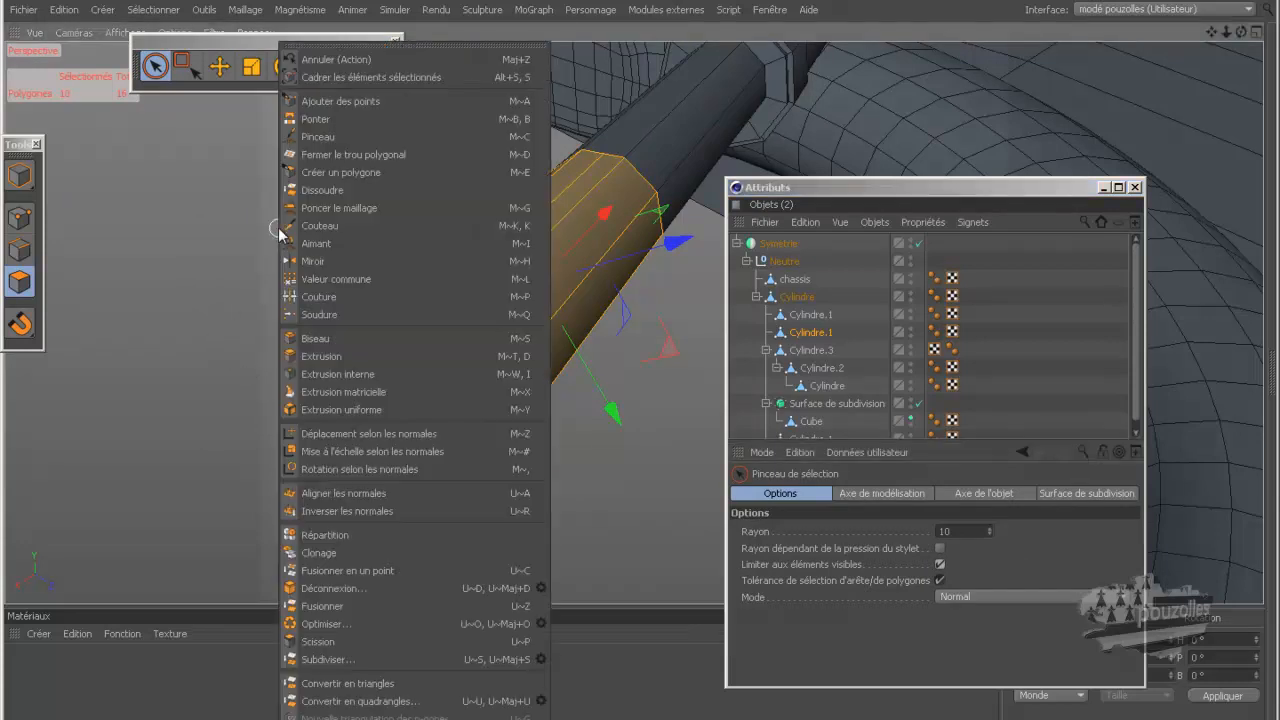
pyautogui.click(315, 356)
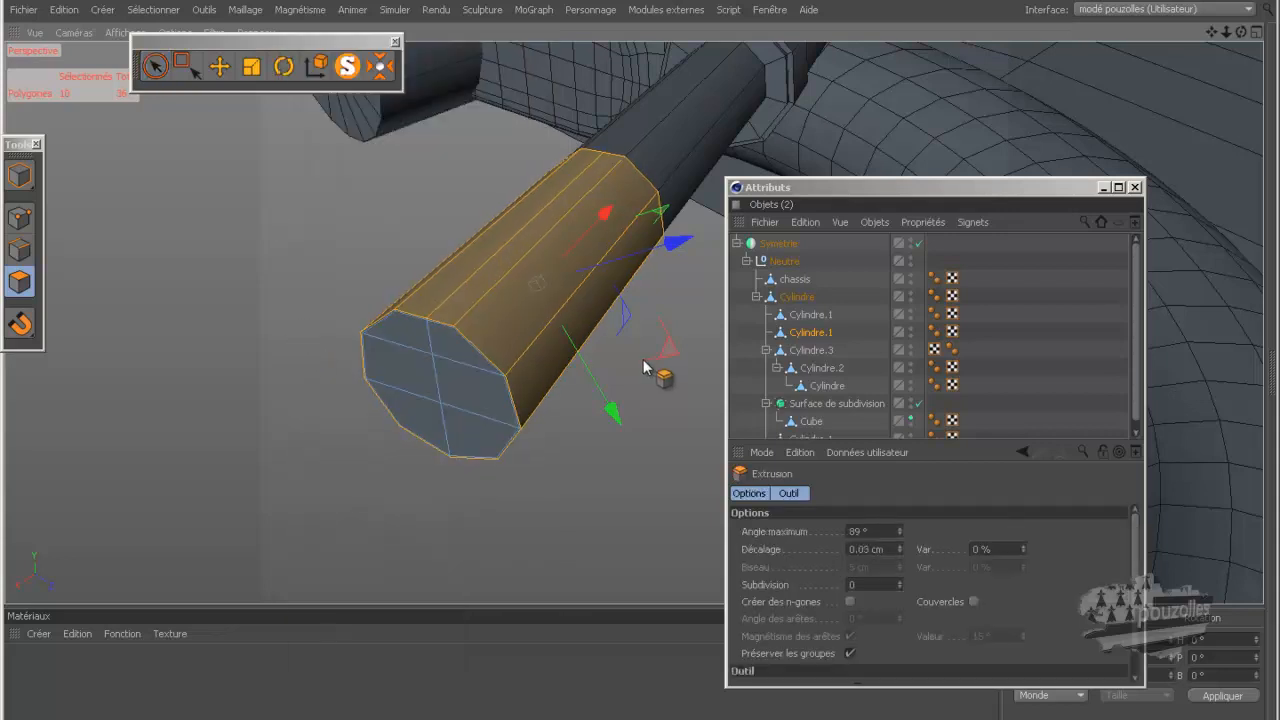
pyautogui.moveTo(641, 361); pyautogui.dragTo(643, 361)
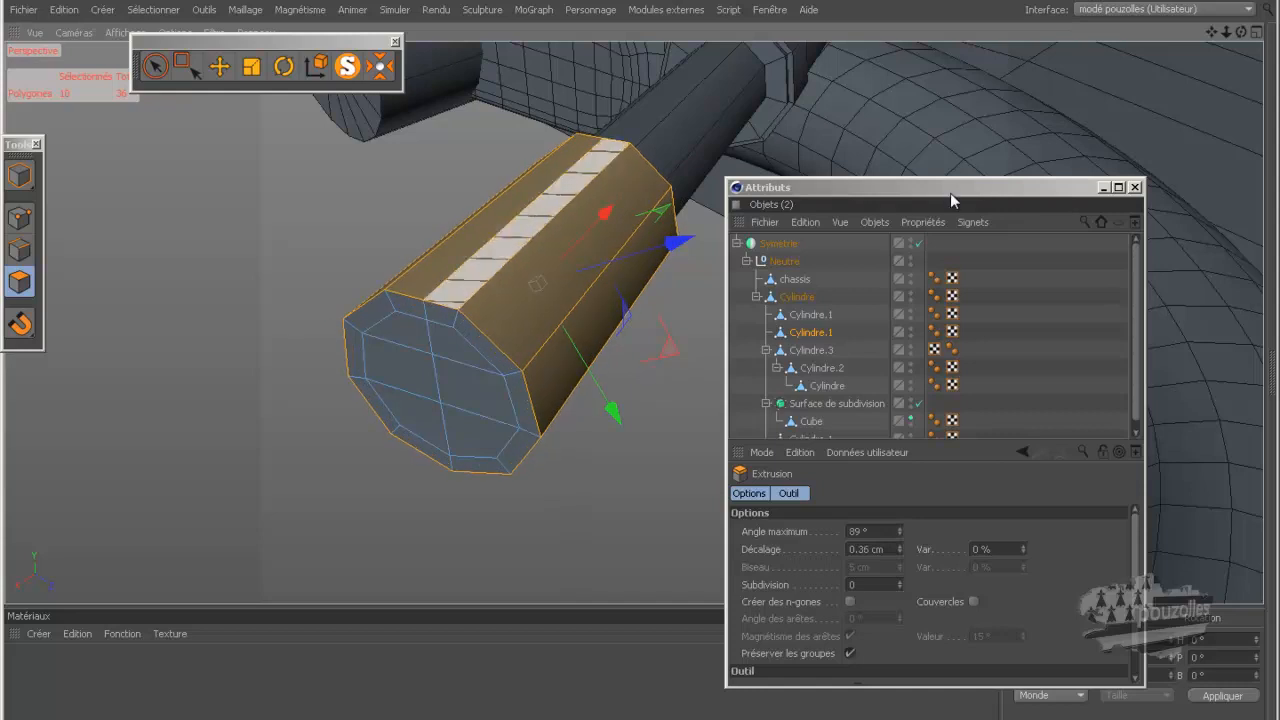
# Compare the thickened end piece with the steering rod in the reference photo and clear the polygon selection.
pyautogui.moveTo(1245, 35); pyautogui.dragTo(316, 645)
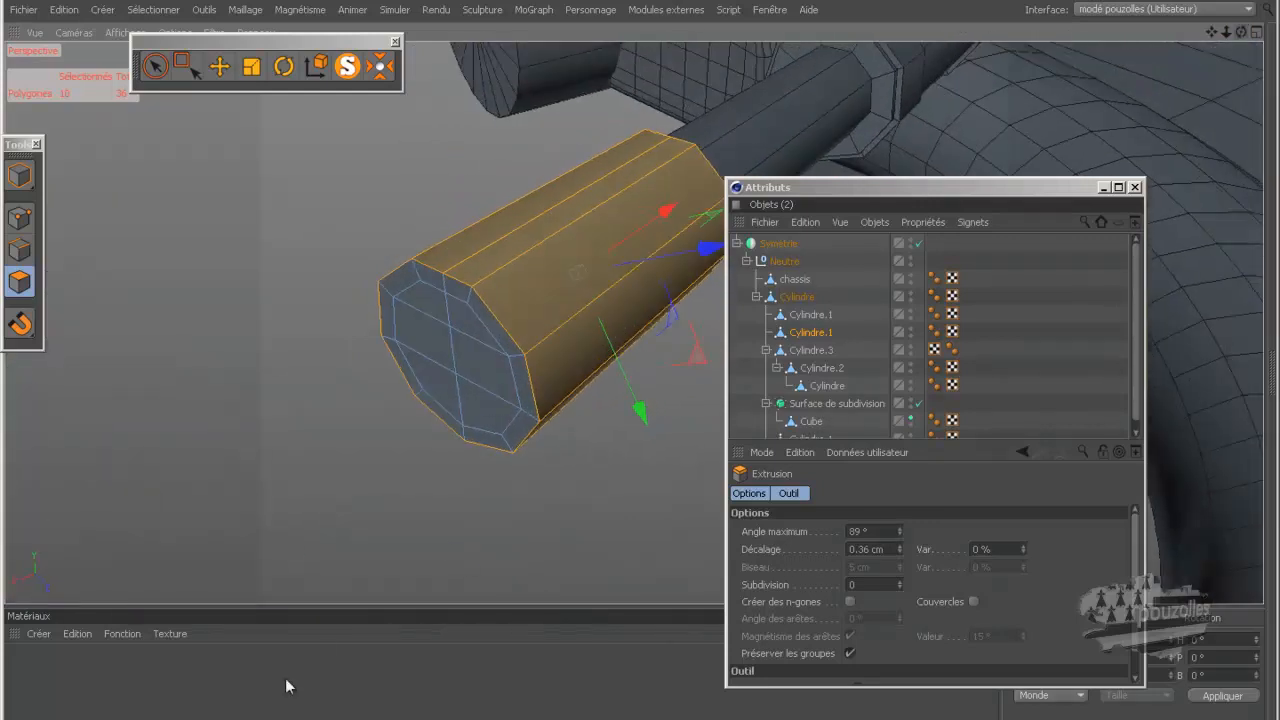
pyautogui.click(268, 714)
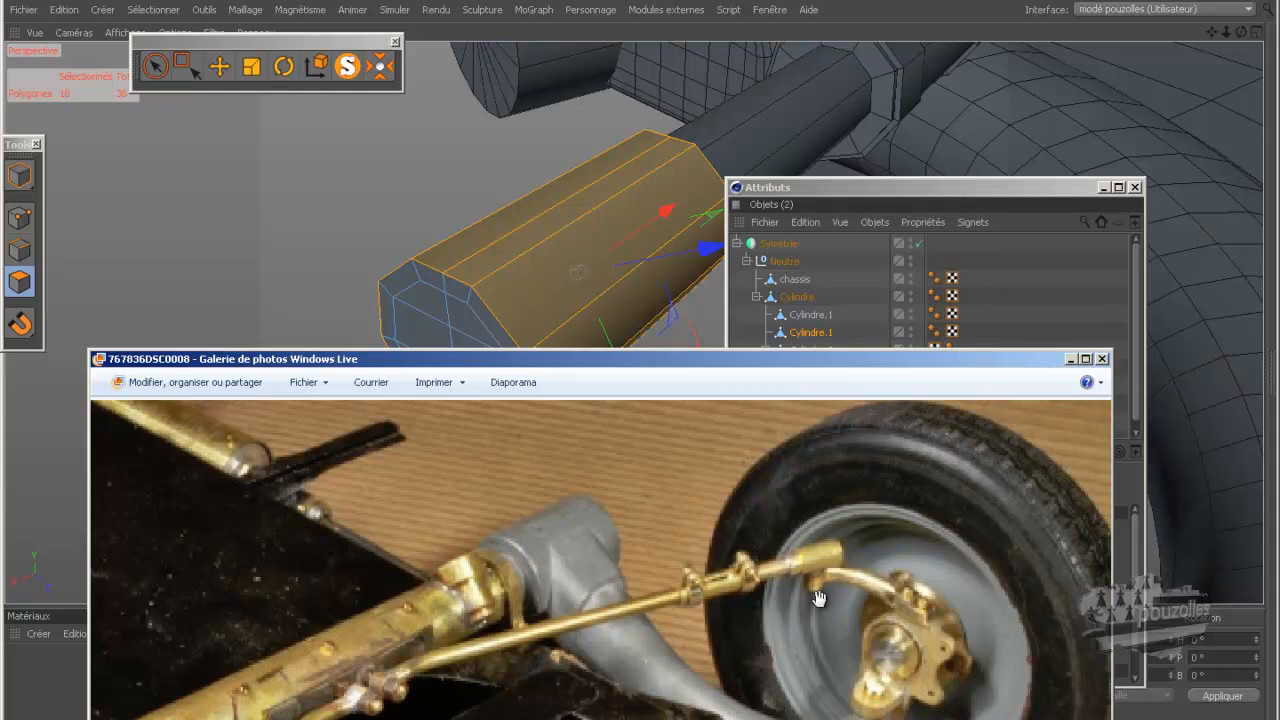
pyautogui.click(313, 193)
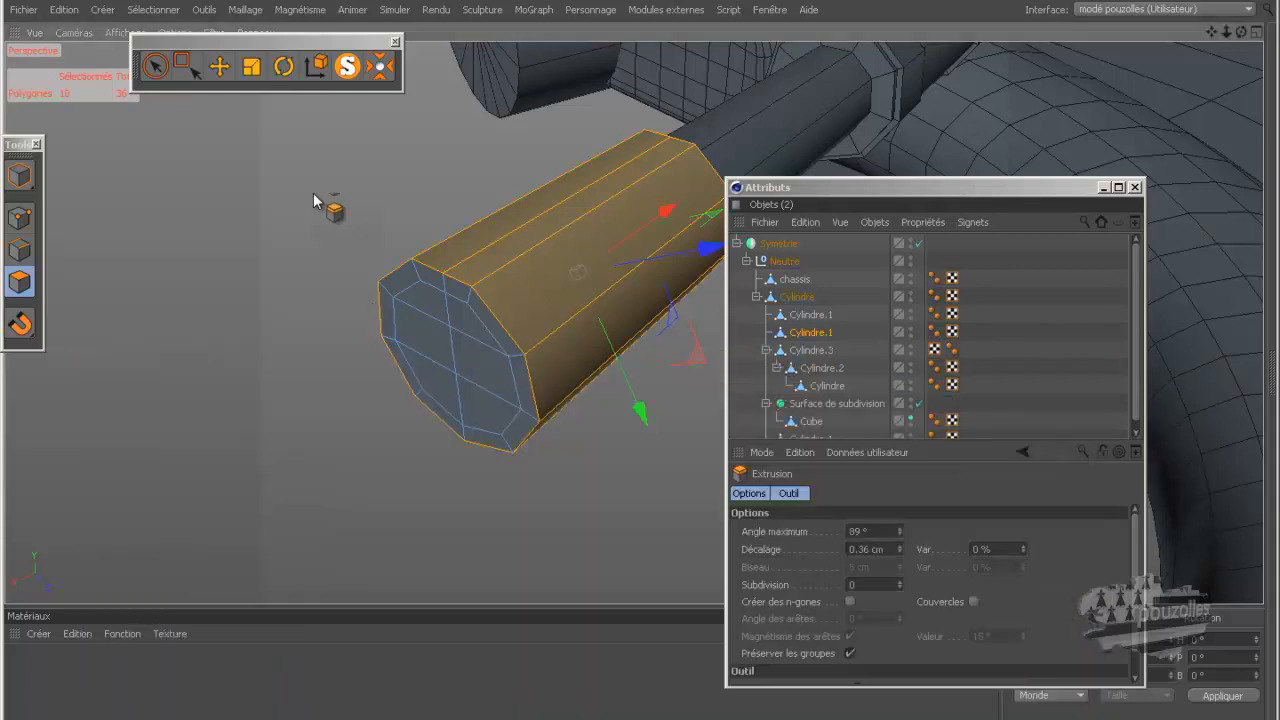
pyautogui.click(313, 193)
pyautogui.scroll(-3, 313, 193)
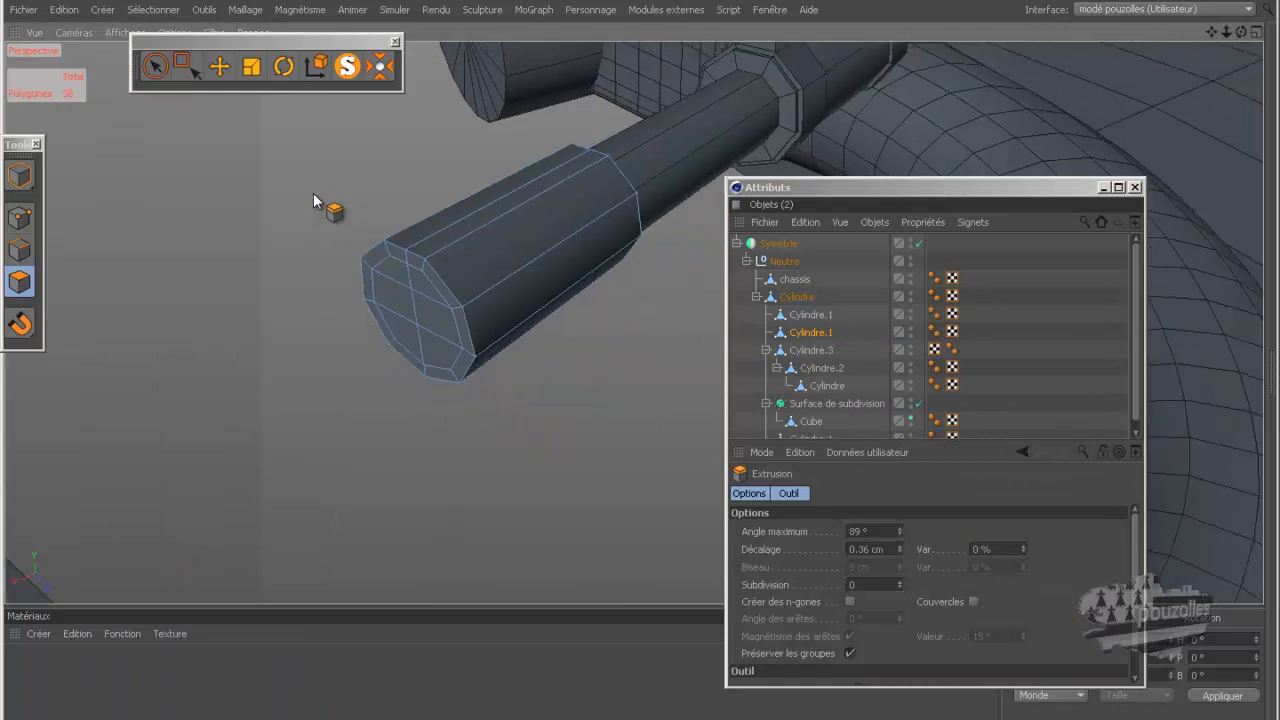
pyautogui.scroll(-3, 313, 193)
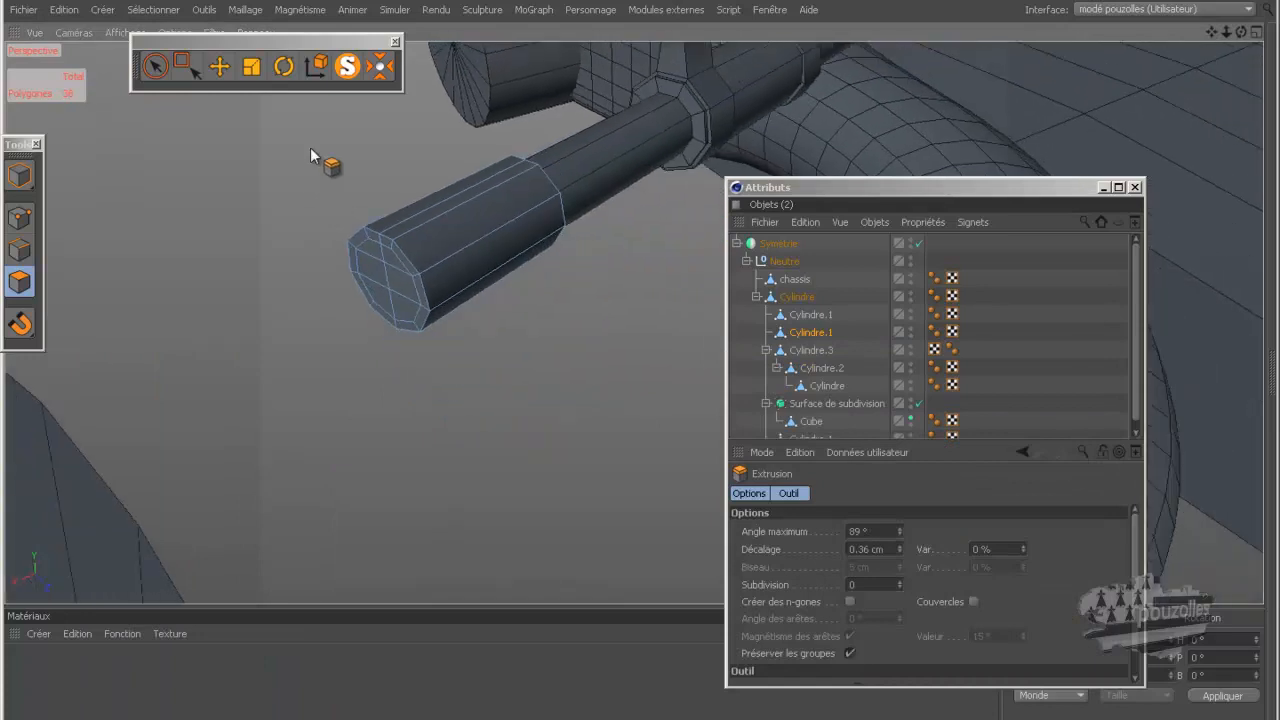
# Center the end piece's object axis on its own geometry.
pyautogui.click(20, 176)
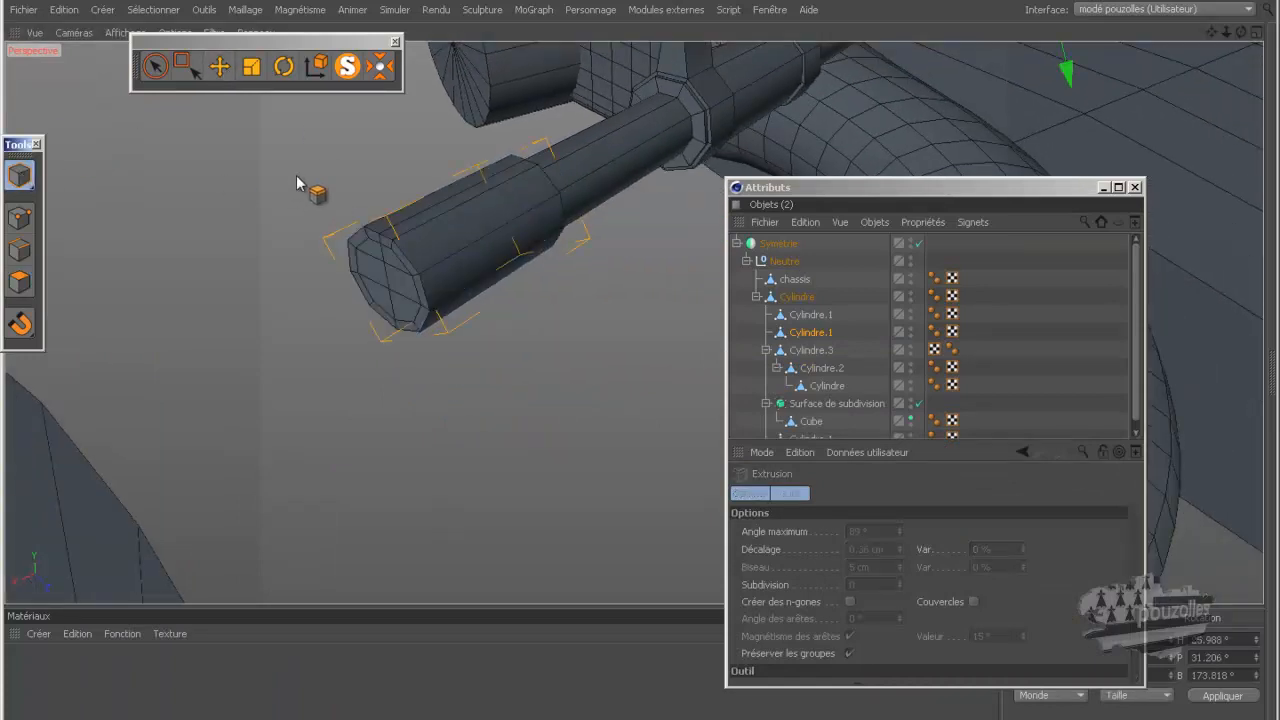
pyautogui.click(220, 66)
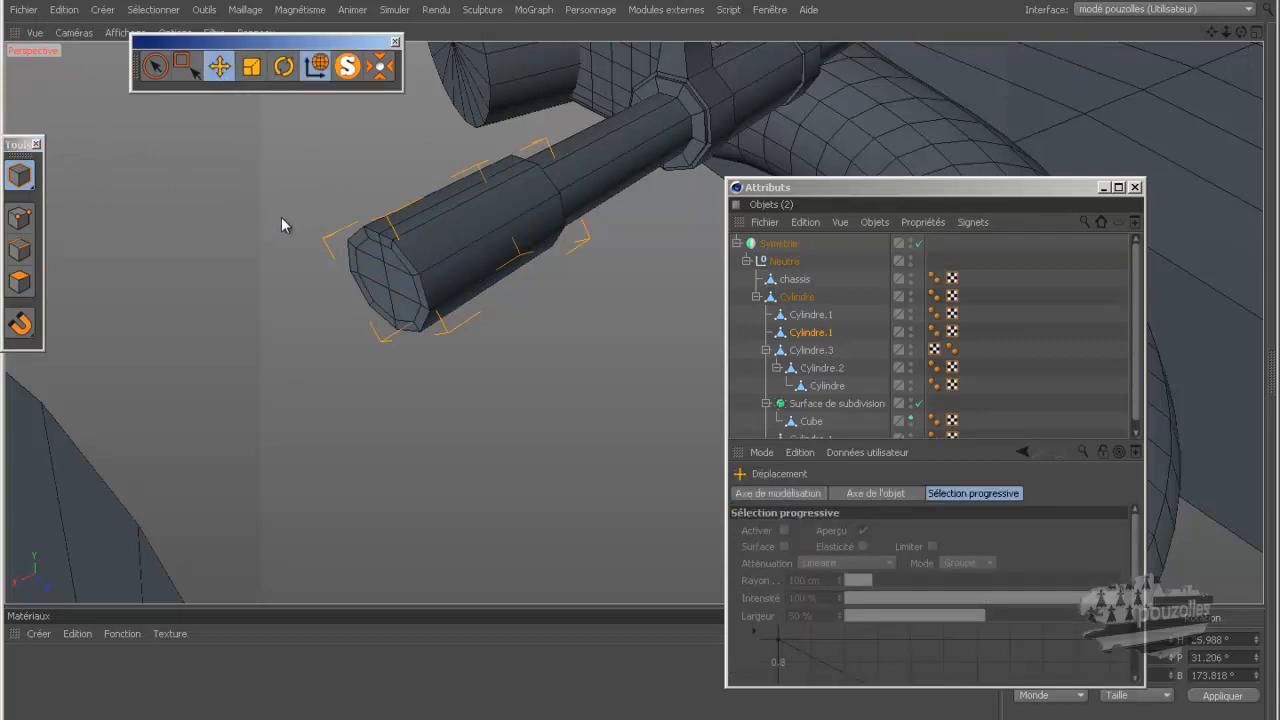
pyautogui.scroll(-5, 281, 234)
pyautogui.scroll(-5, 285, 305)
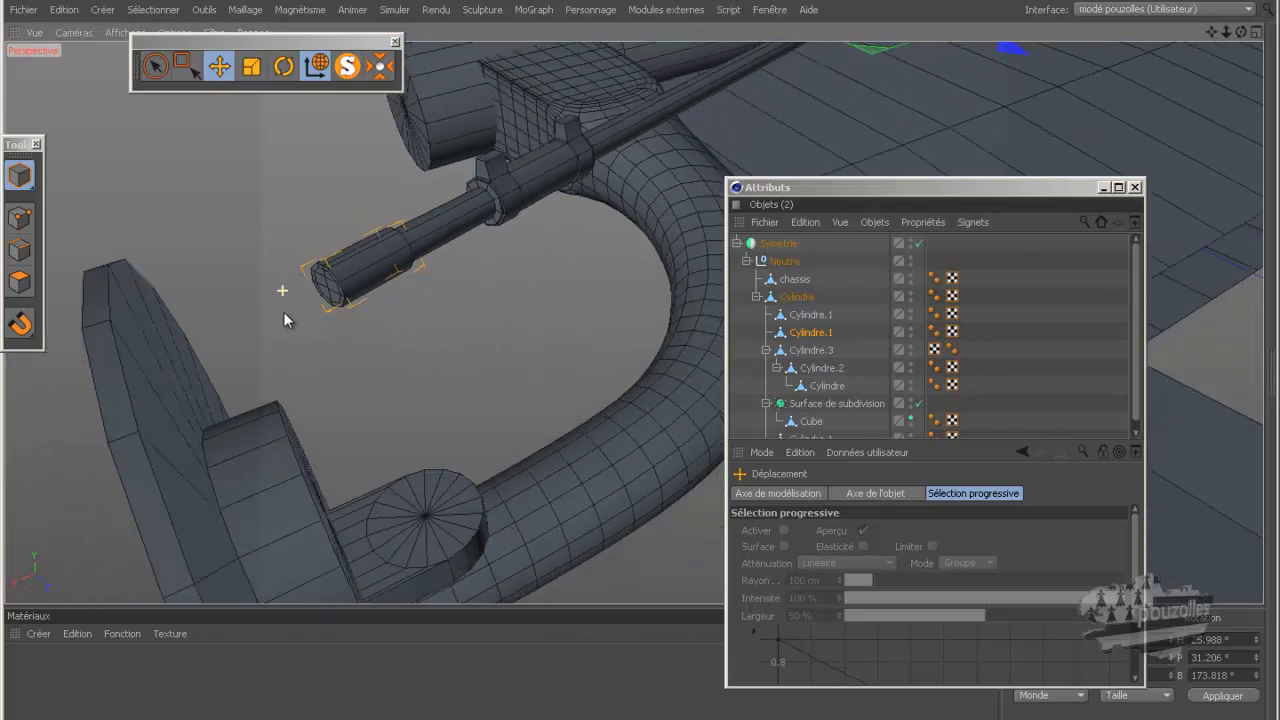
pyautogui.click(385, 70)
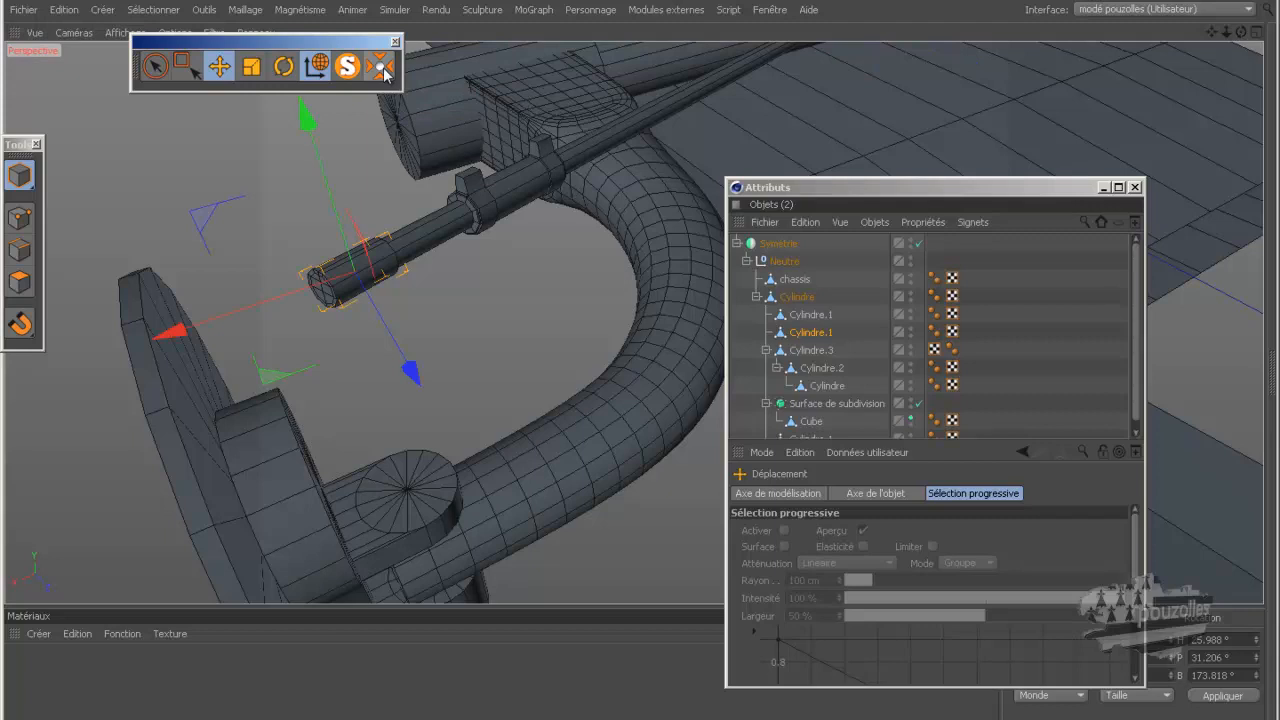
# Check the end piece against the blueprint in the top view and set the move axes to the object's own orientation.
pyautogui.moveTo(1240, 33); pyautogui.dragTo(640, 361)
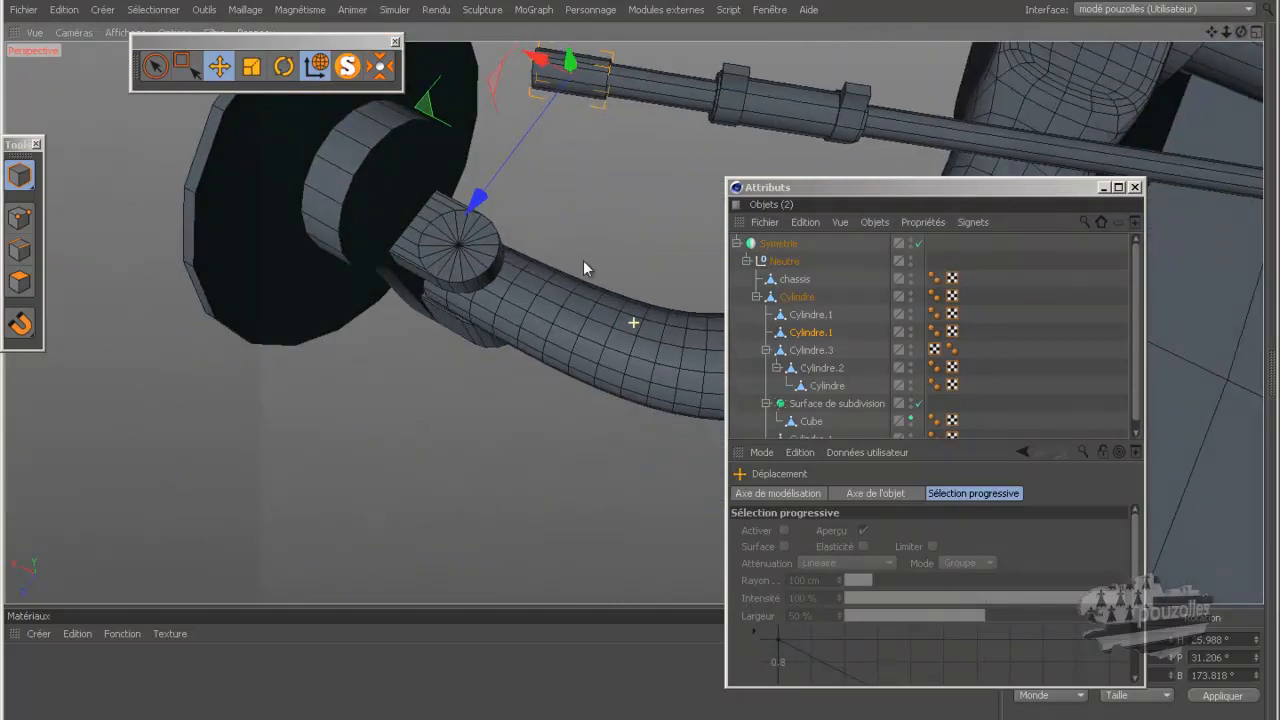
pyautogui.middleClick(500, 325)
pyautogui.moveTo(865, 190); pyautogui.dragTo(477, 688)
pyautogui.middleClick(770, 240)
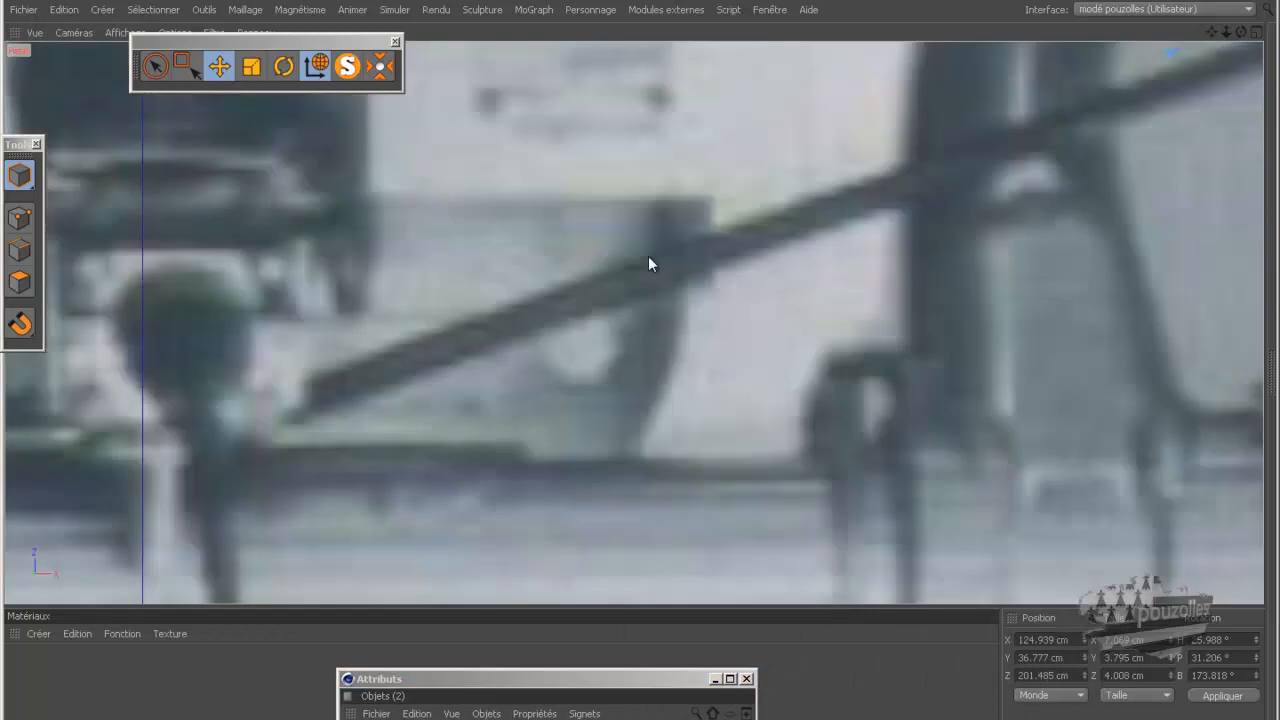
pyautogui.scroll(-6, 685, 244)
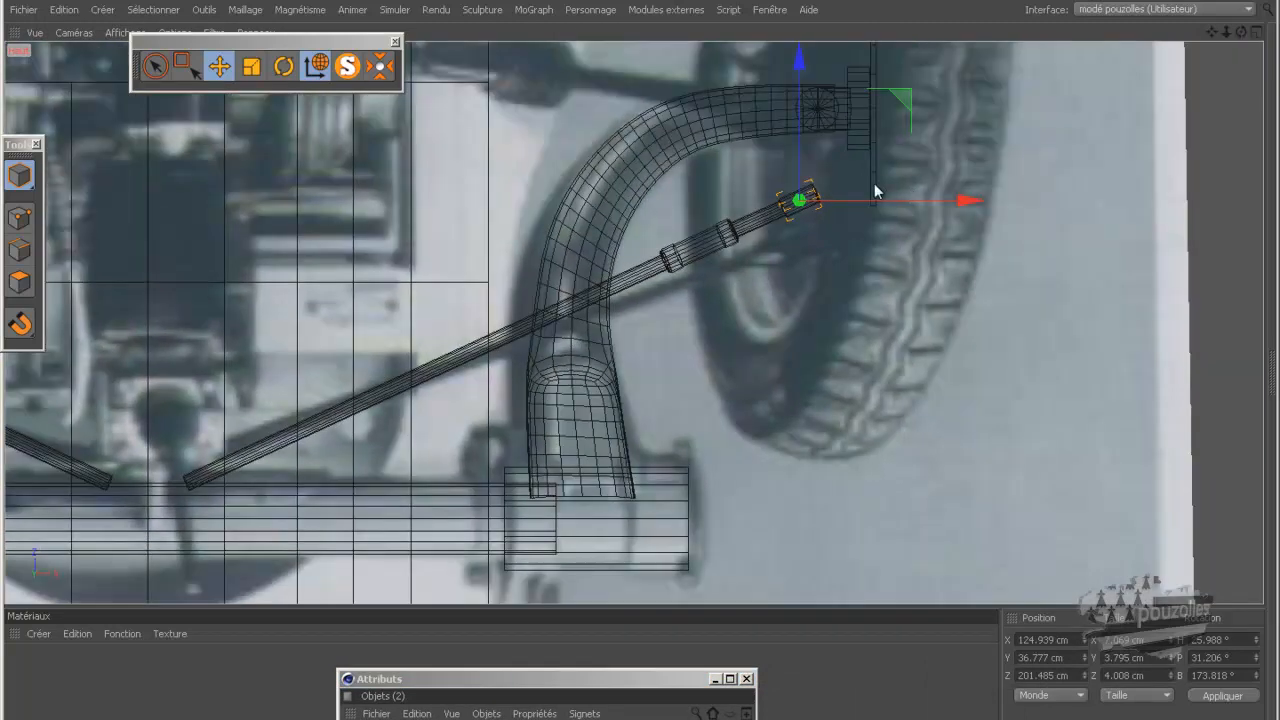
pyautogui.scroll(5, 874, 183)
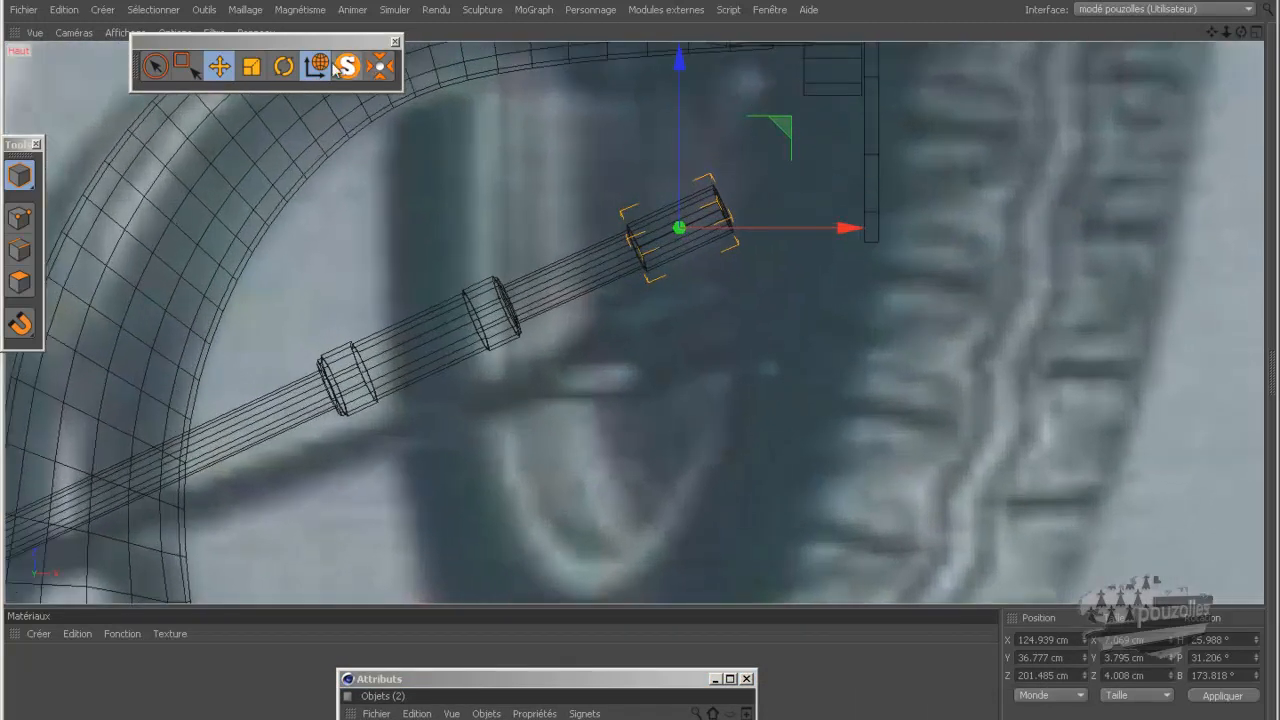
pyautogui.click(316, 66)
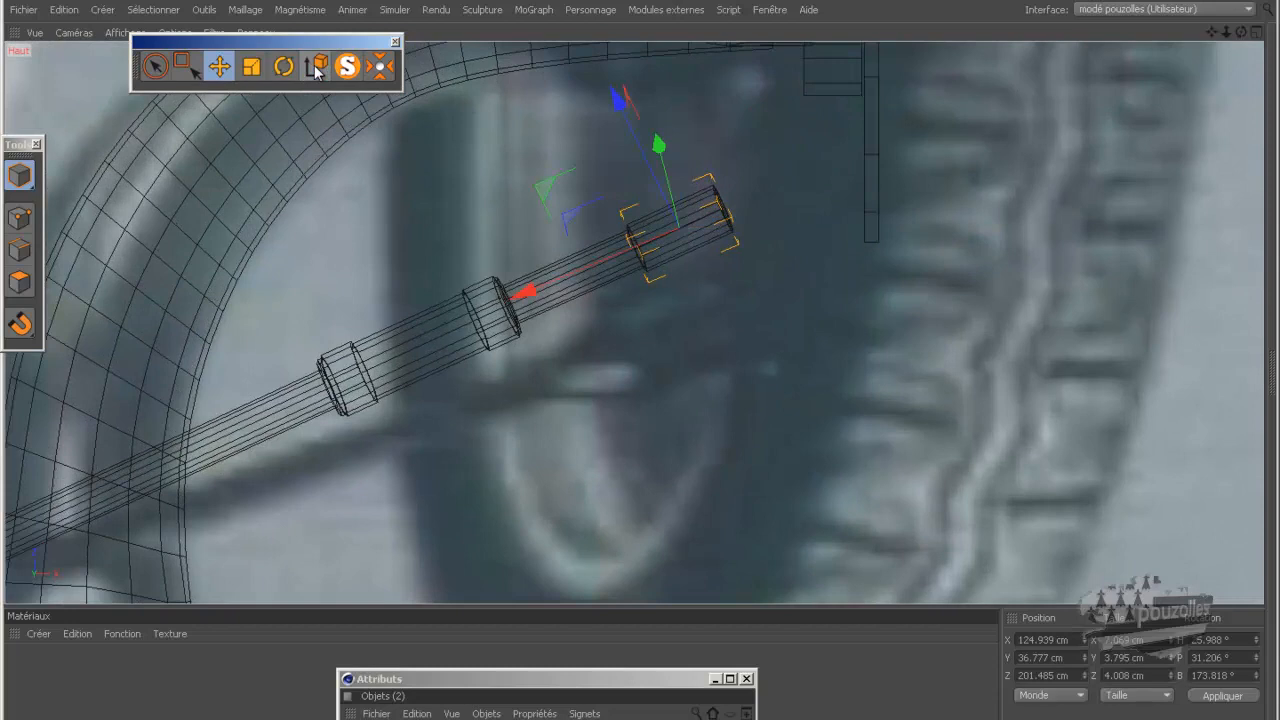
# Return to the perspective view of the rod end and wheel hub and bring the floating object list back beside them.
pyautogui.middleClick(362, 188)
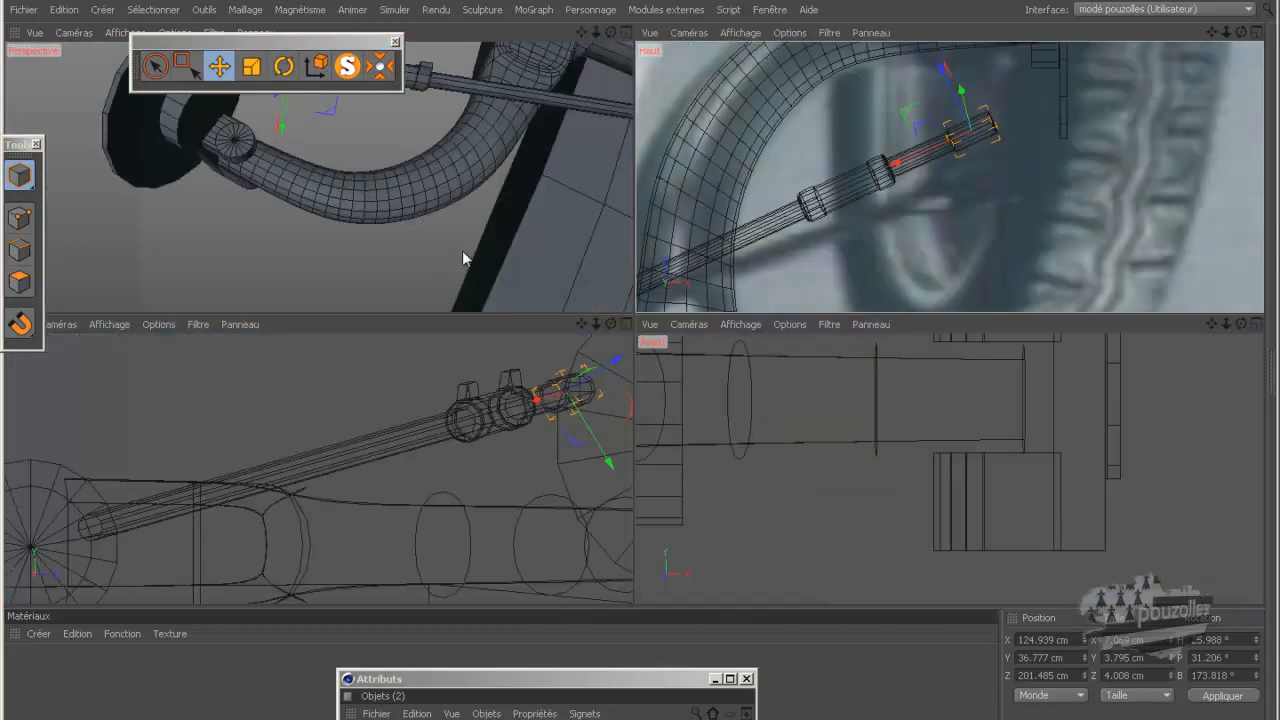
pyautogui.middleClick(449, 256)
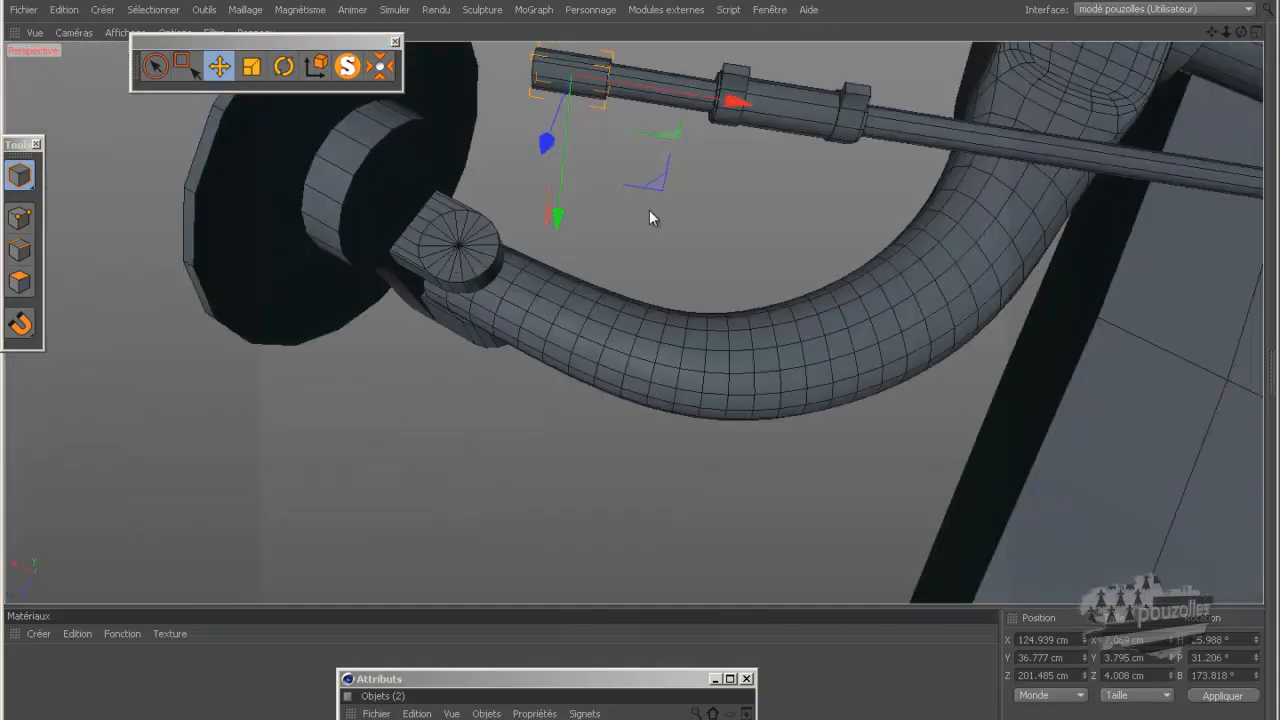
pyautogui.moveTo(1238, 33); pyautogui.dragTo(640, 360)
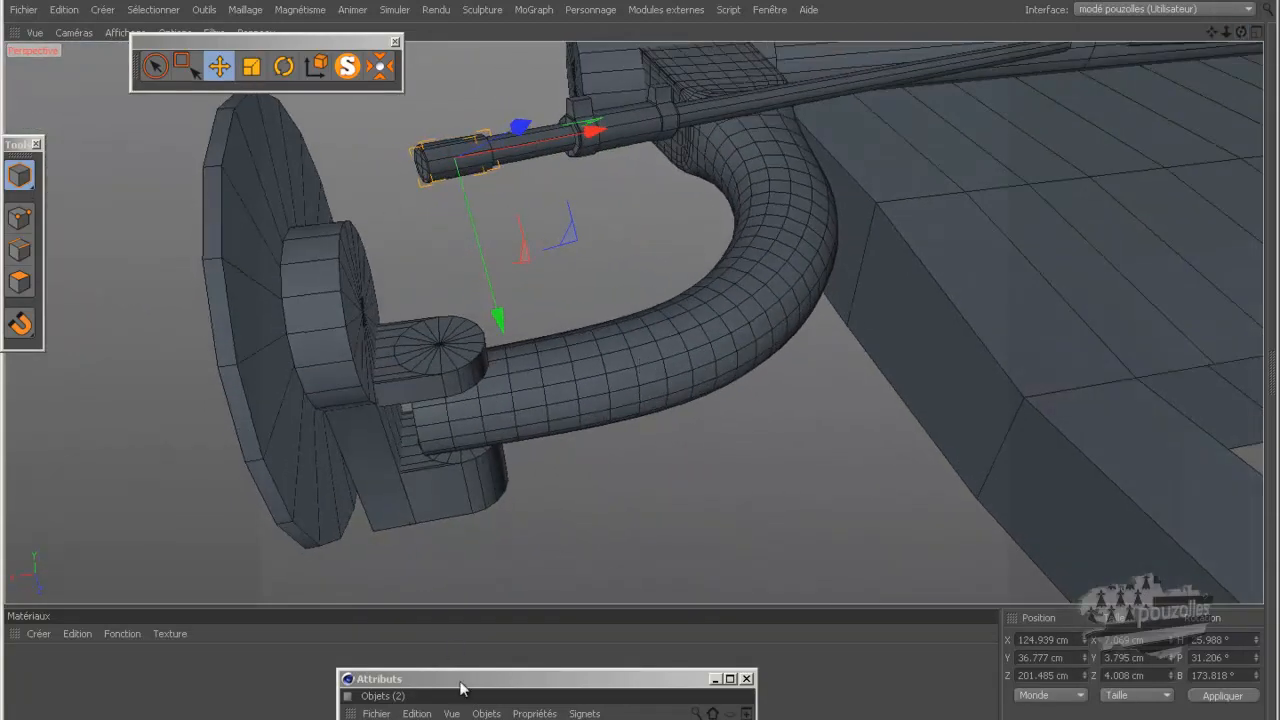
pyautogui.moveTo(478, 685); pyautogui.dragTo(784, 211)
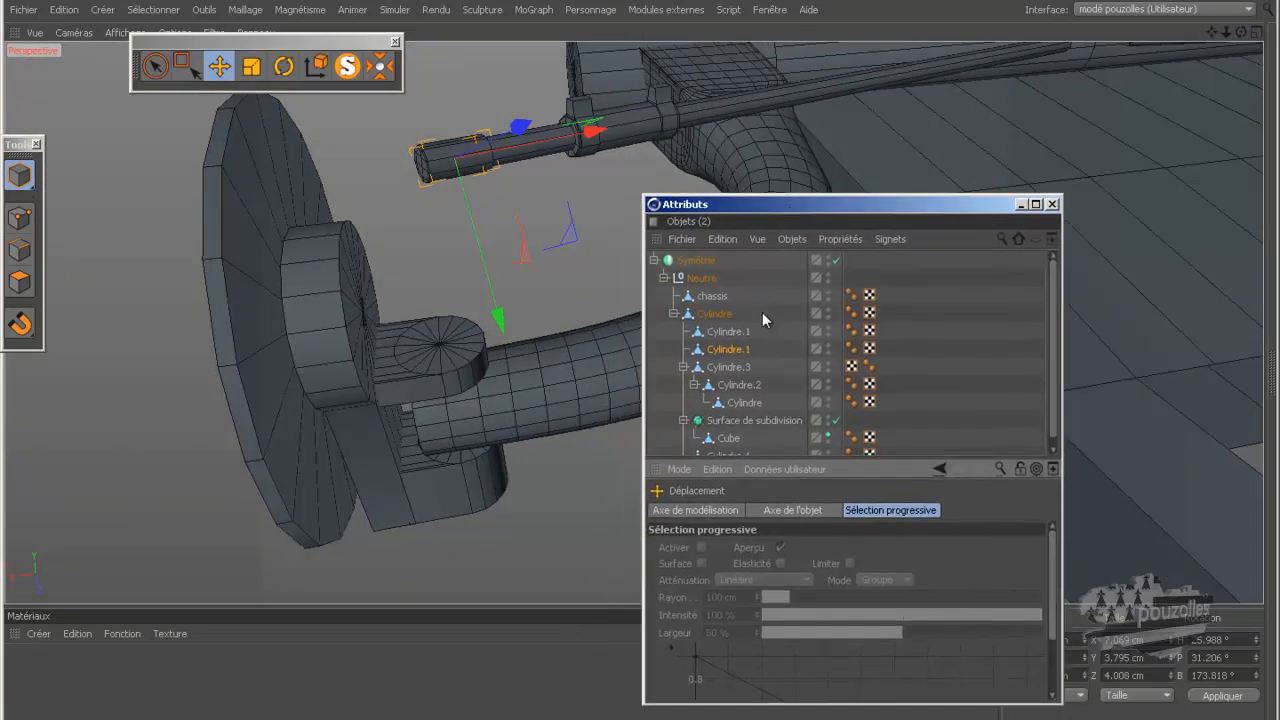
# Duplicate the cylinder at the rod's end within the same parent in the object hierarchy, and undo the surplus copies.
pyautogui.click(728, 353)
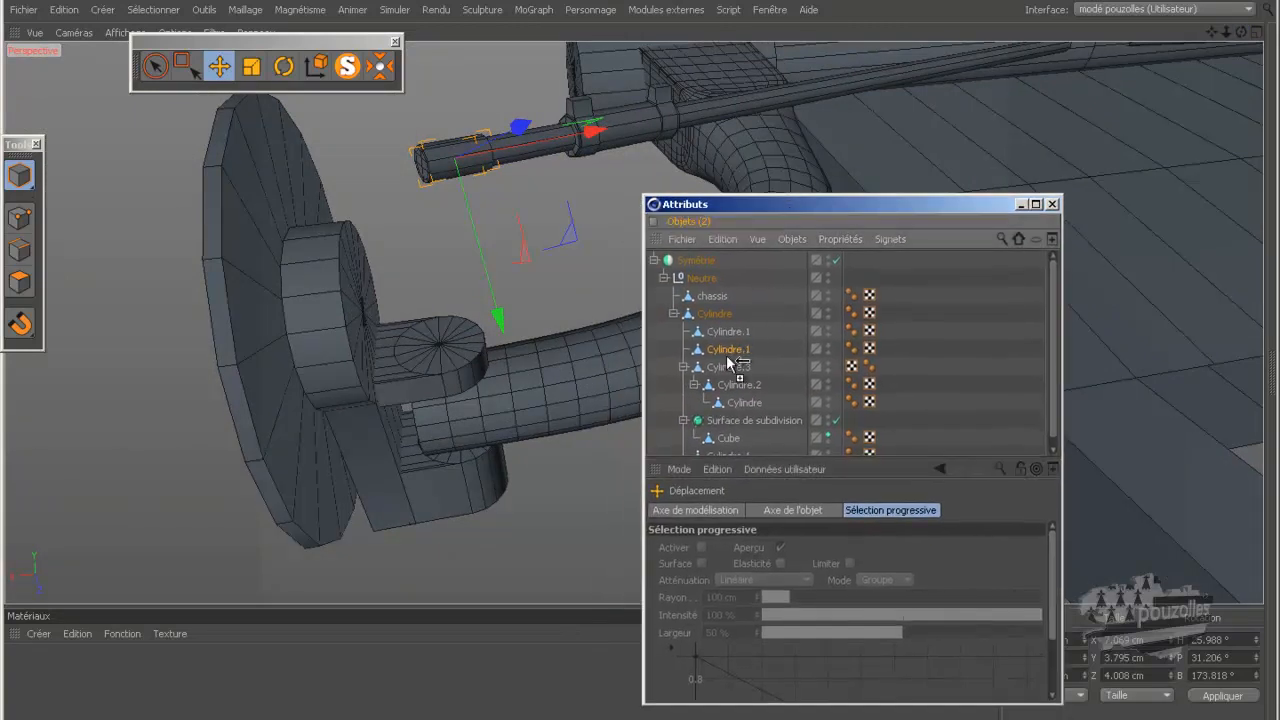
pyautogui.moveTo(727, 356); pyautogui.dragTo(728, 358)
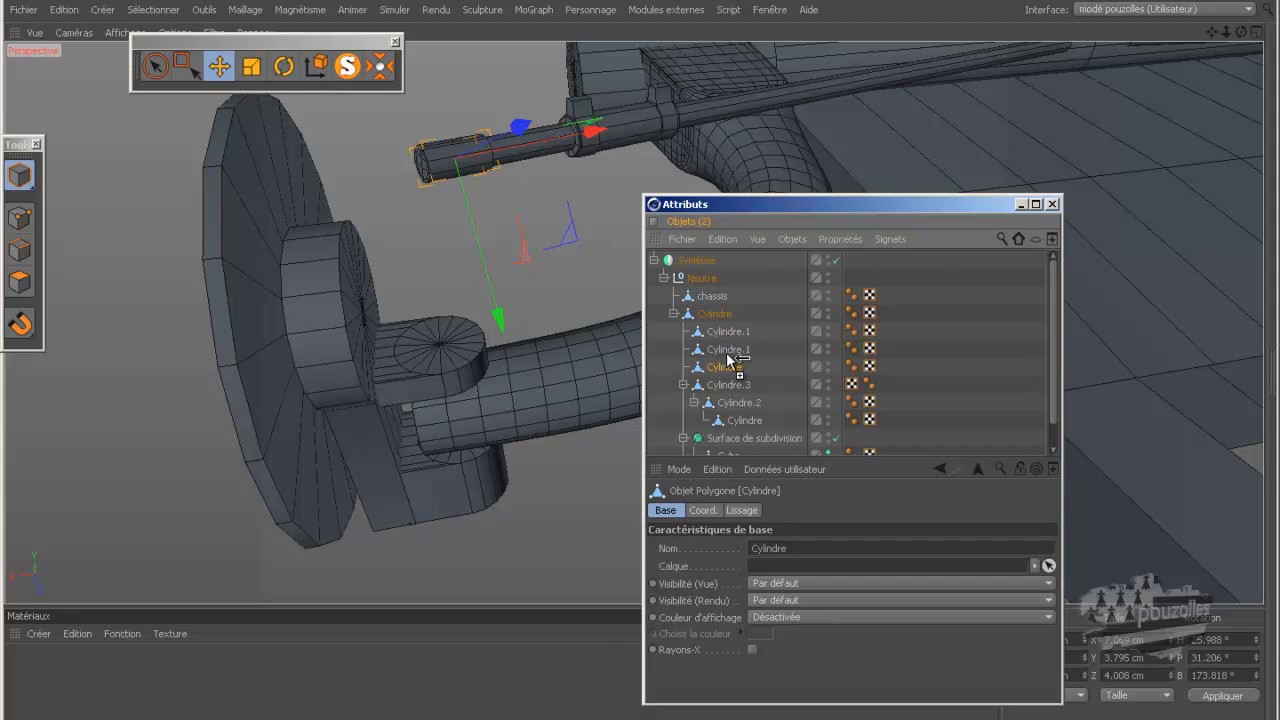
pyautogui.keyDown('ctrl'); pyautogui.moveTo(728, 358); pyautogui.dragTo(729, 362); pyautogui.keyUp('ctrl')
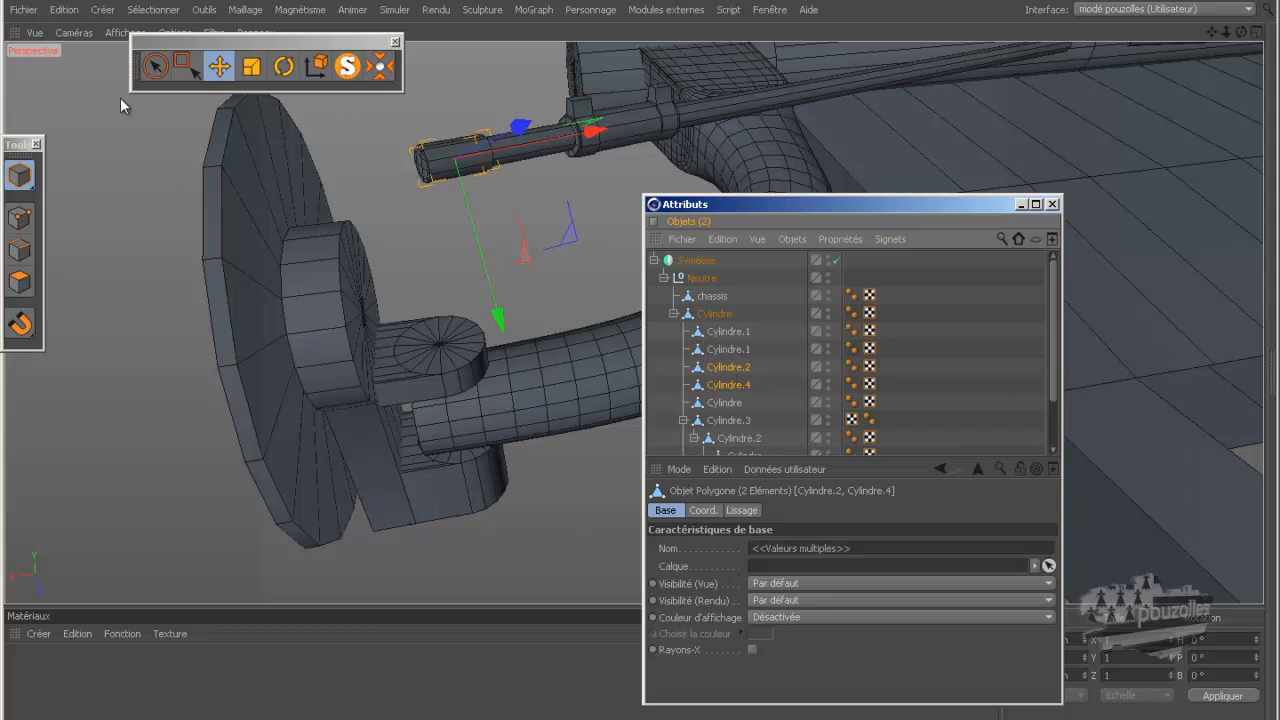
pyautogui.click(64, 10)
pyautogui.click(78, 38)
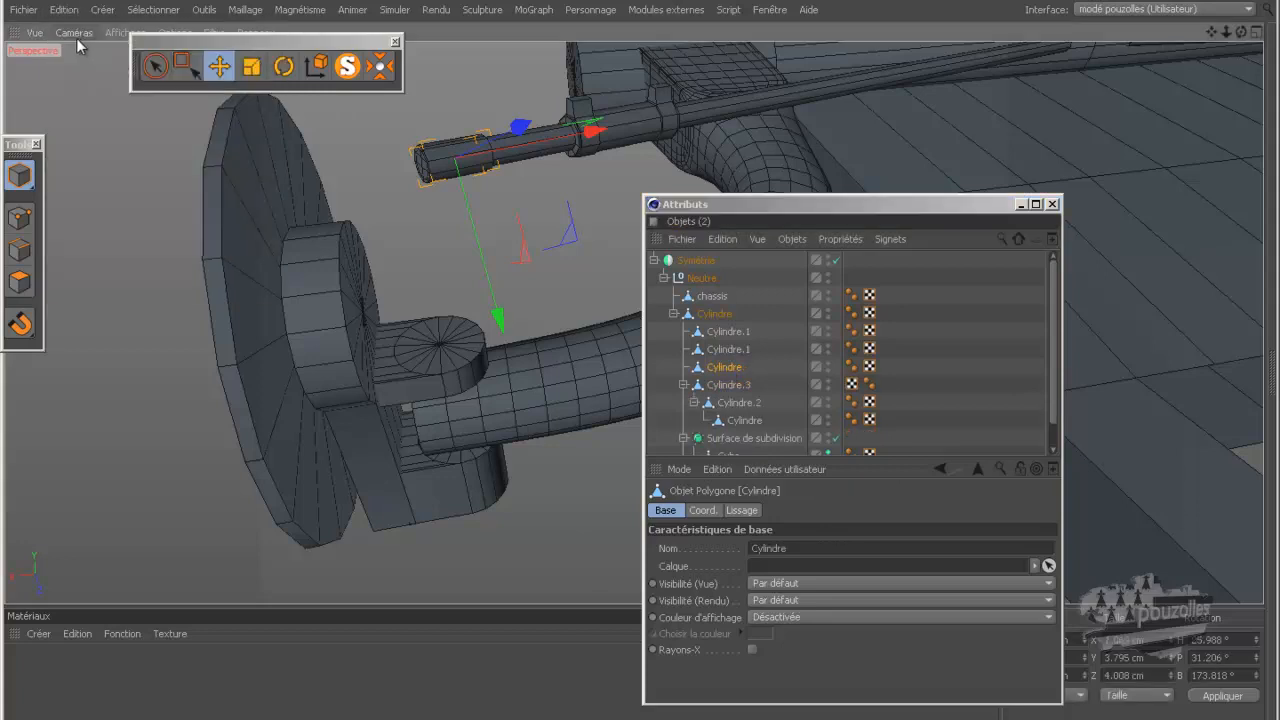
# Rotate the duplicated cylinder in the front view so it stands crosswise to the rod, at about H 22.4°, P -3.7°, B -95.5°.
pyautogui.click(284, 66)
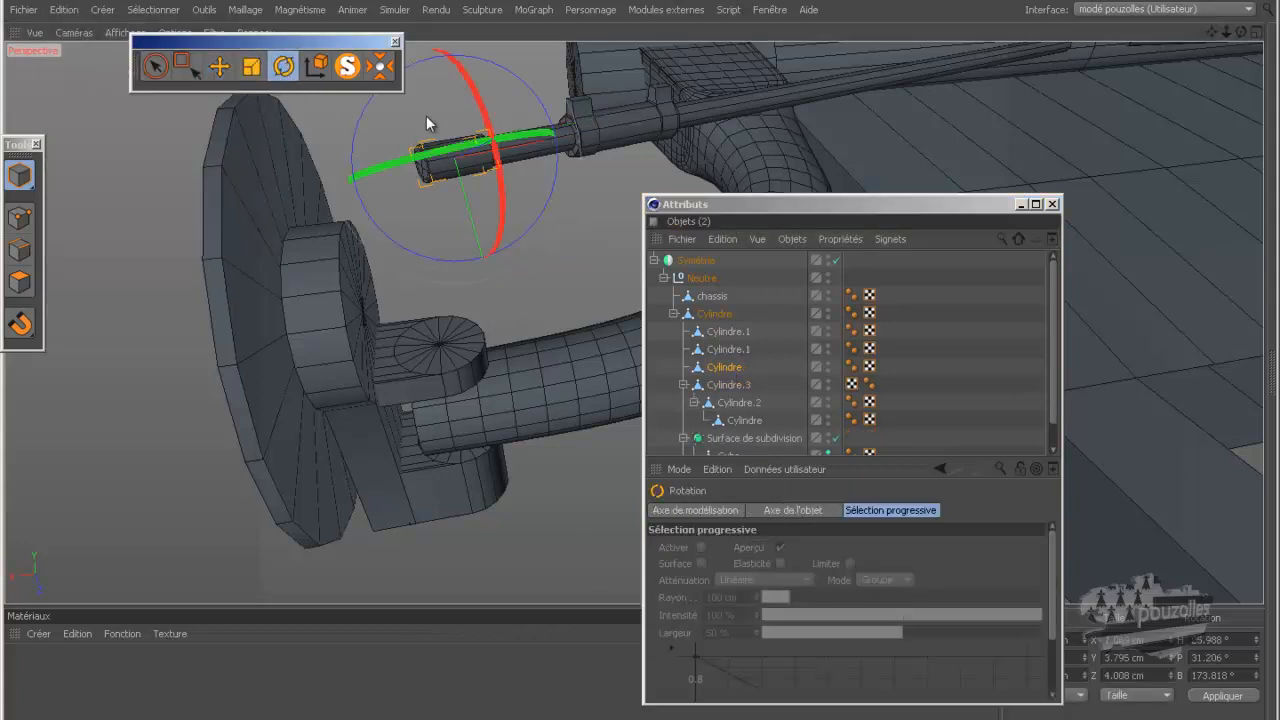
pyautogui.moveTo(1240, 35); pyautogui.dragTo(644, 364)
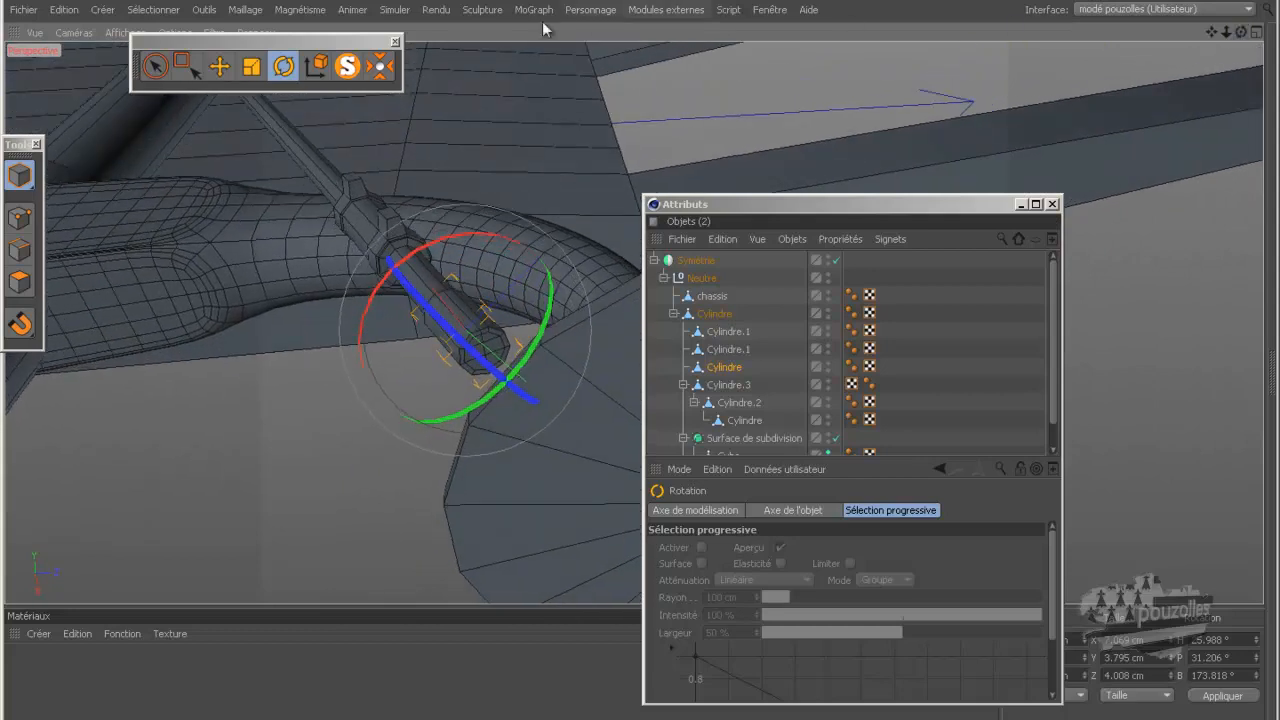
pyautogui.click(313, 66)
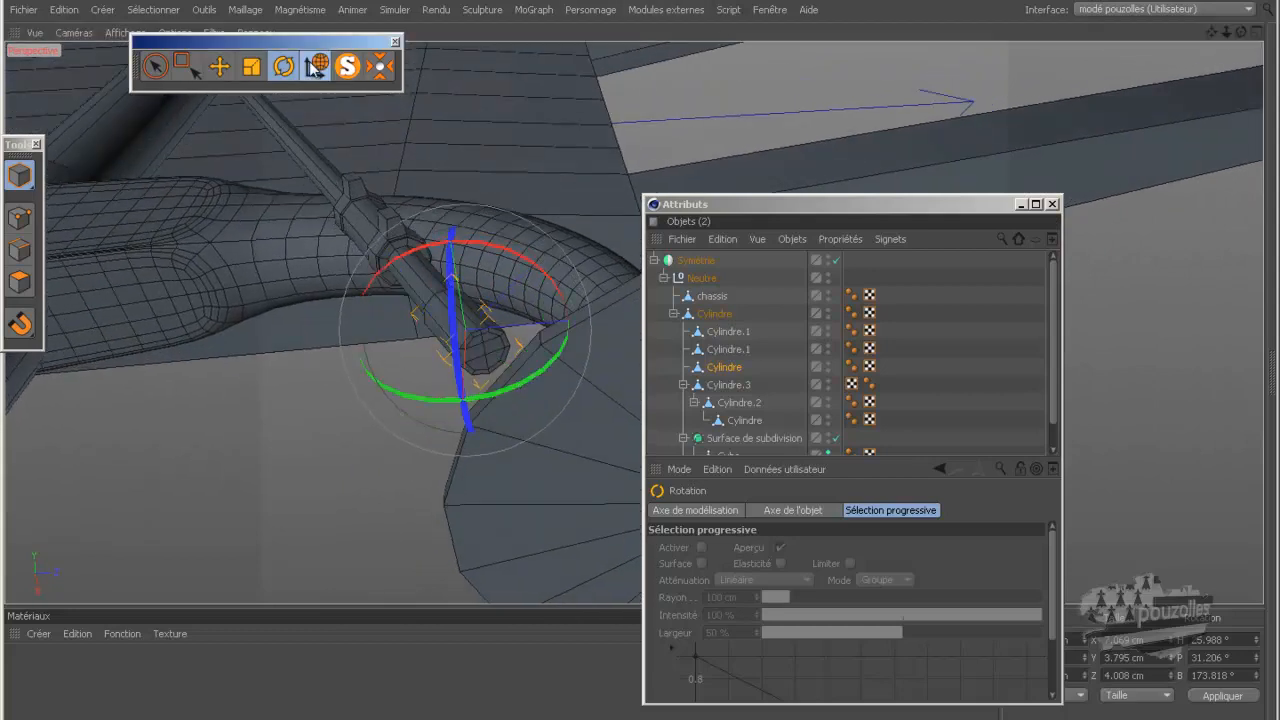
pyautogui.click(313, 66)
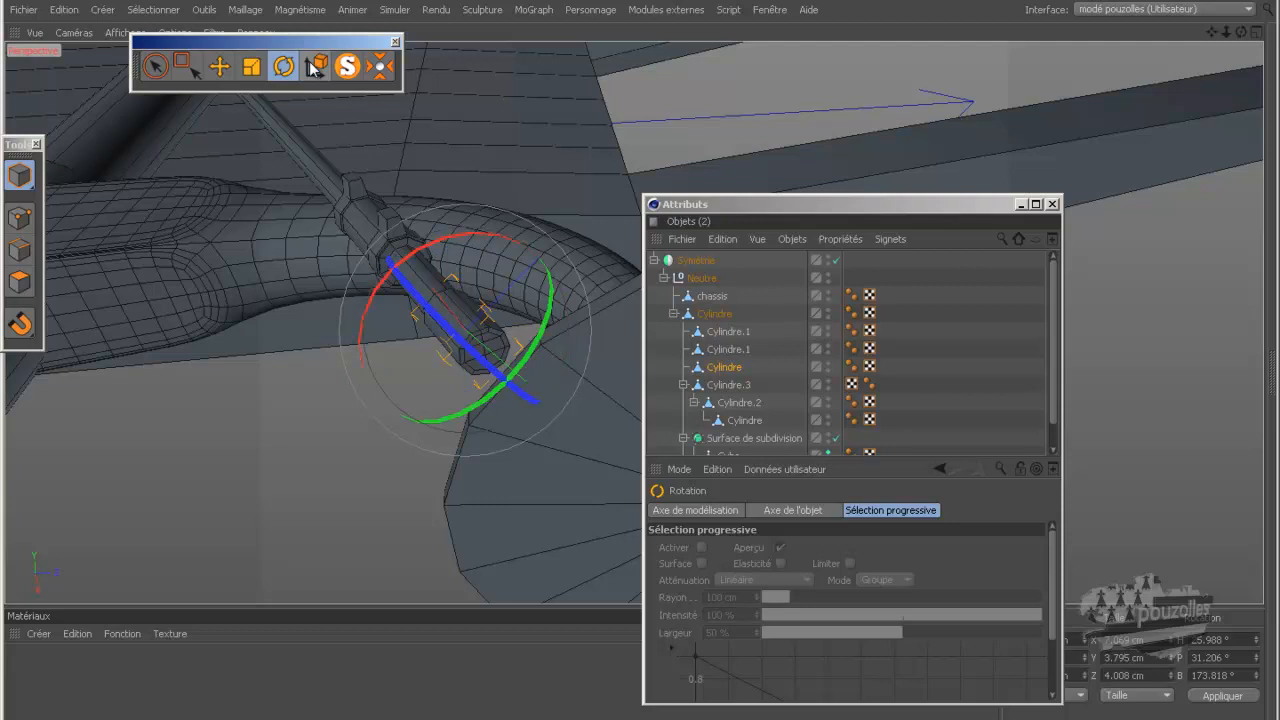
pyautogui.middleClick(338, 473)
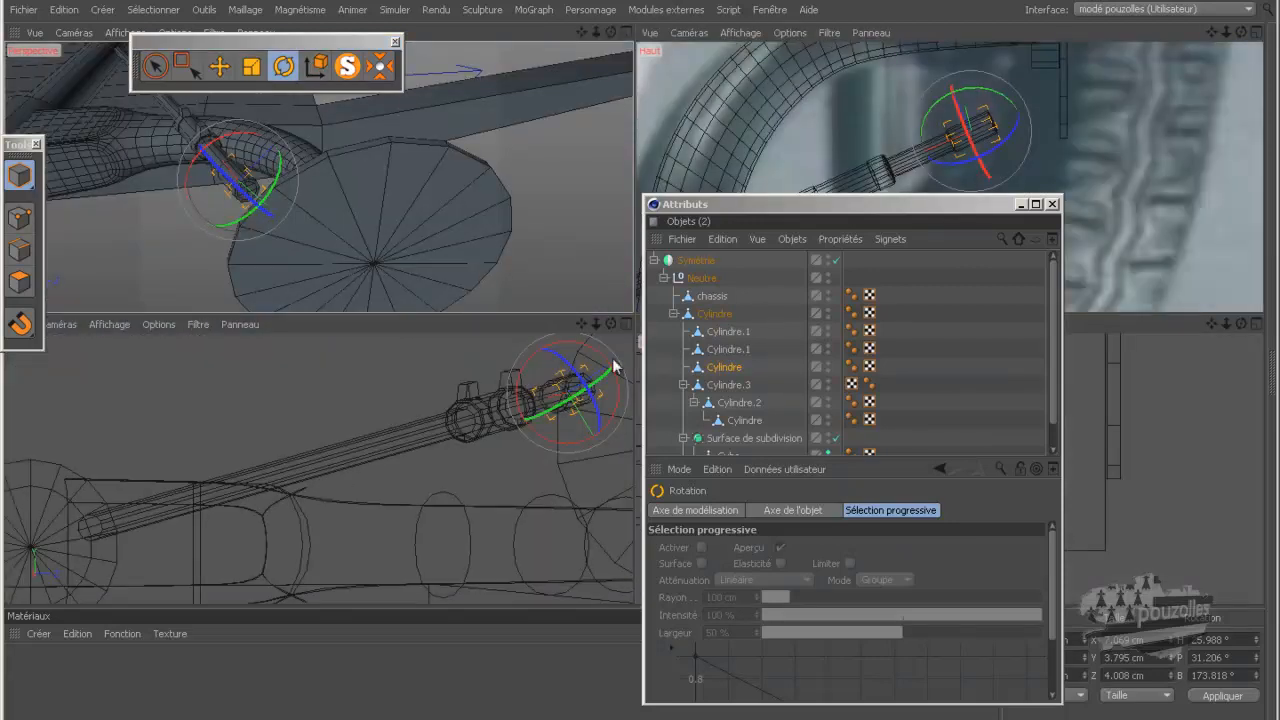
pyautogui.moveTo(885, 208); pyautogui.dragTo(390, 537)
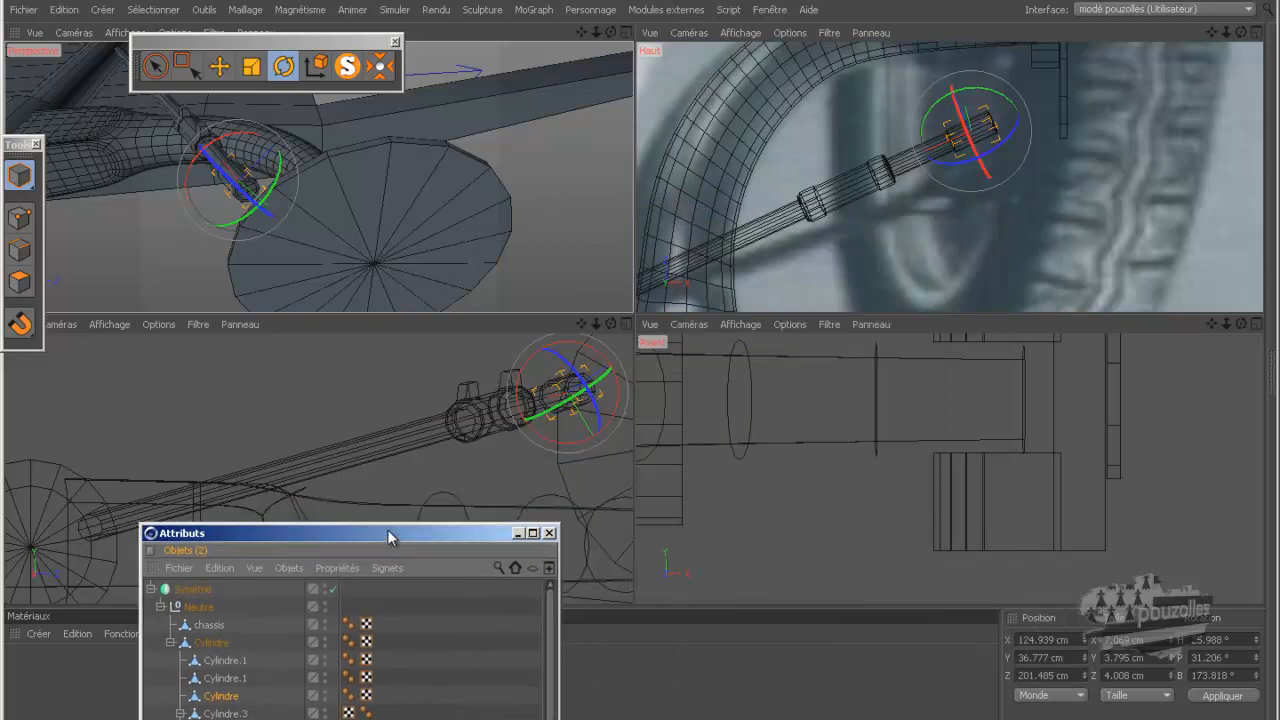
pyautogui.middleClick(735, 434)
pyautogui.scroll(-5, 734, 426)
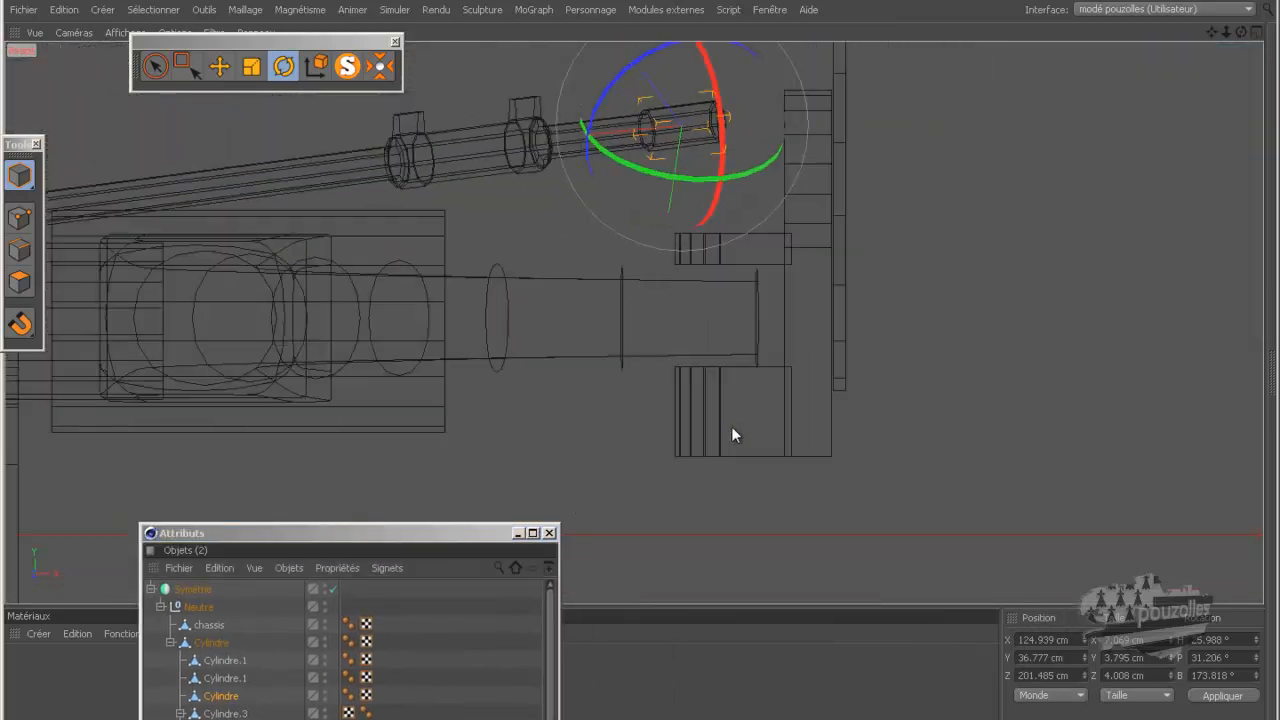
pyautogui.scroll(-1, 731, 426)
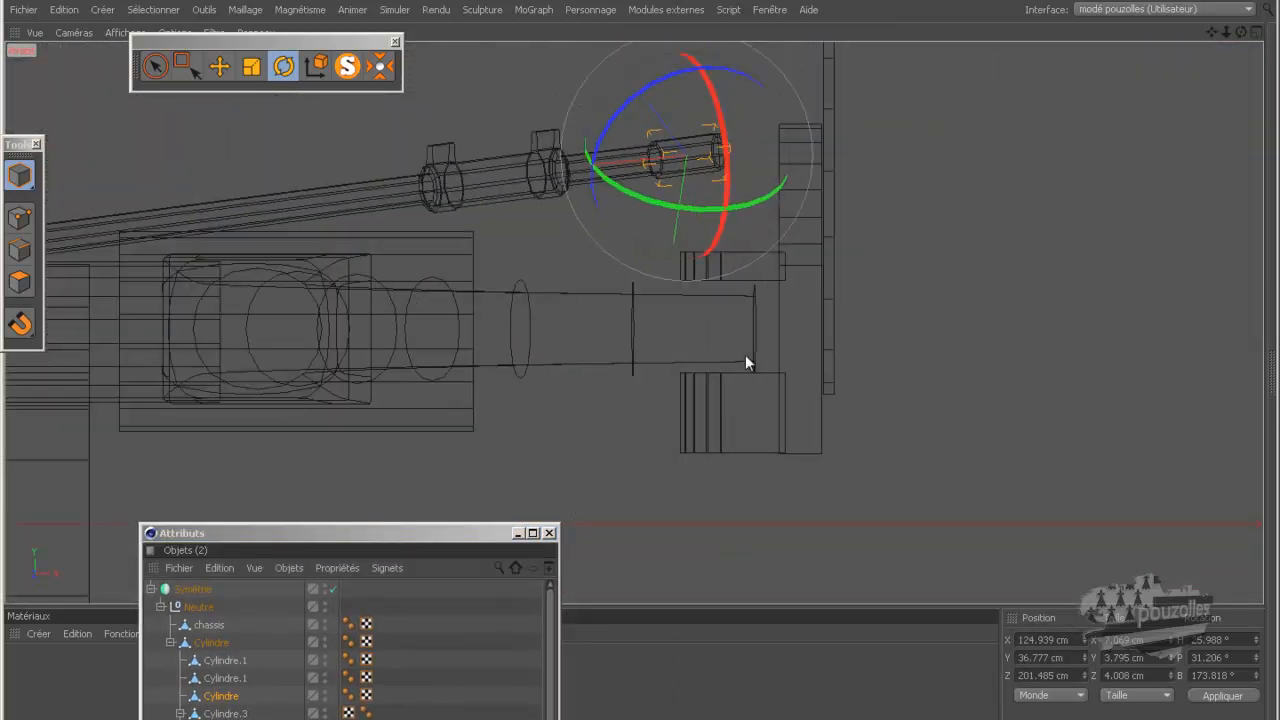
pyautogui.scroll(2, 783, 161)
pyautogui.scroll(1, 783, 162)
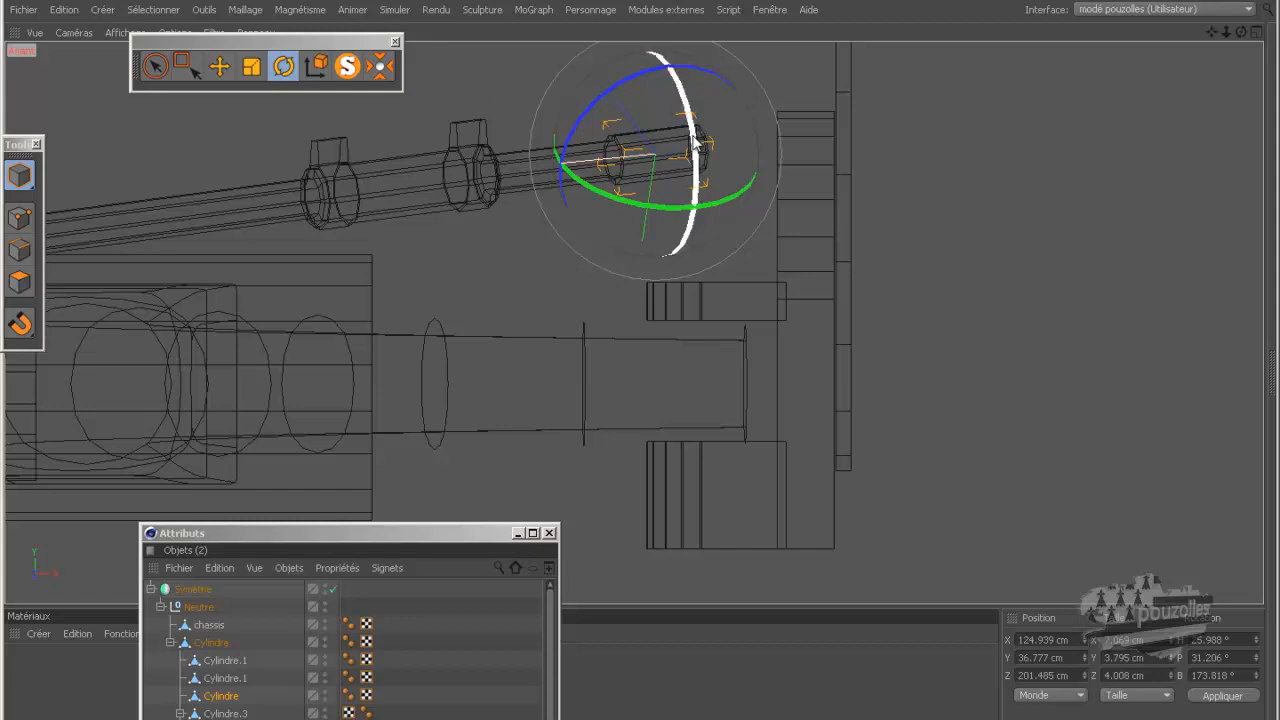
pyautogui.moveTo(693, 140); pyautogui.dragTo(682, 76)
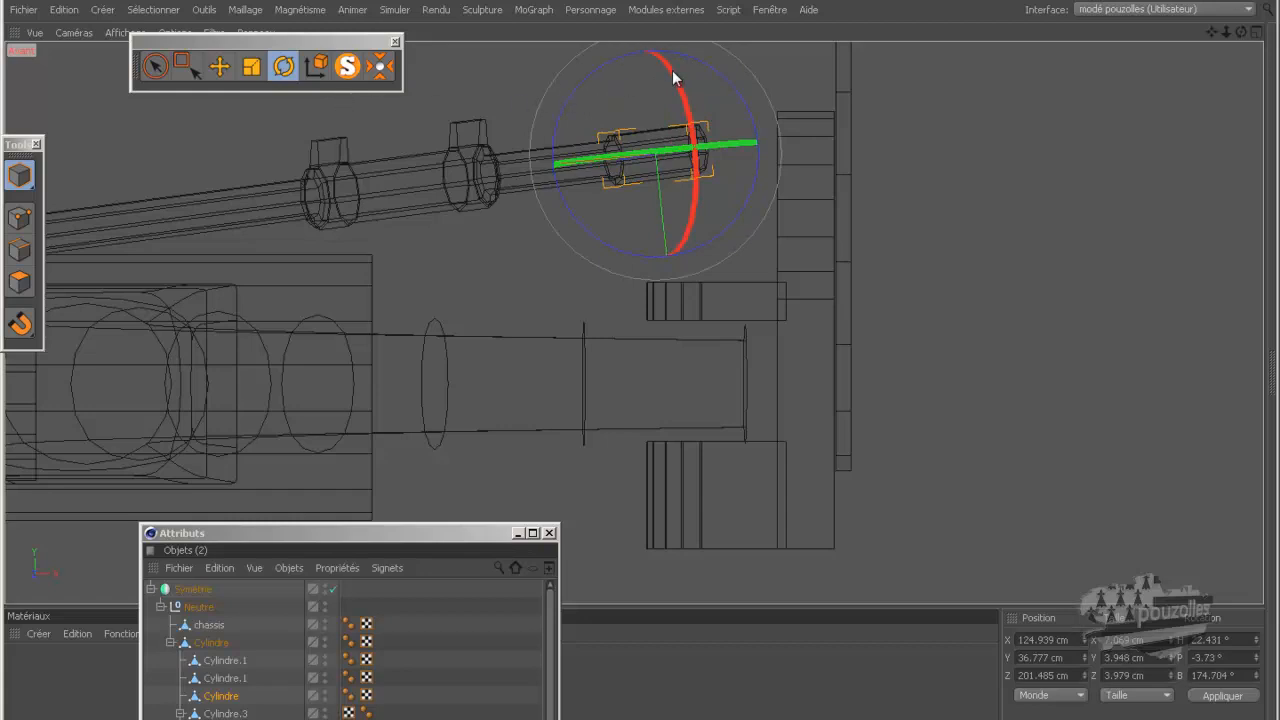
pyautogui.moveTo(715, 68); pyautogui.dragTo(715, 203)
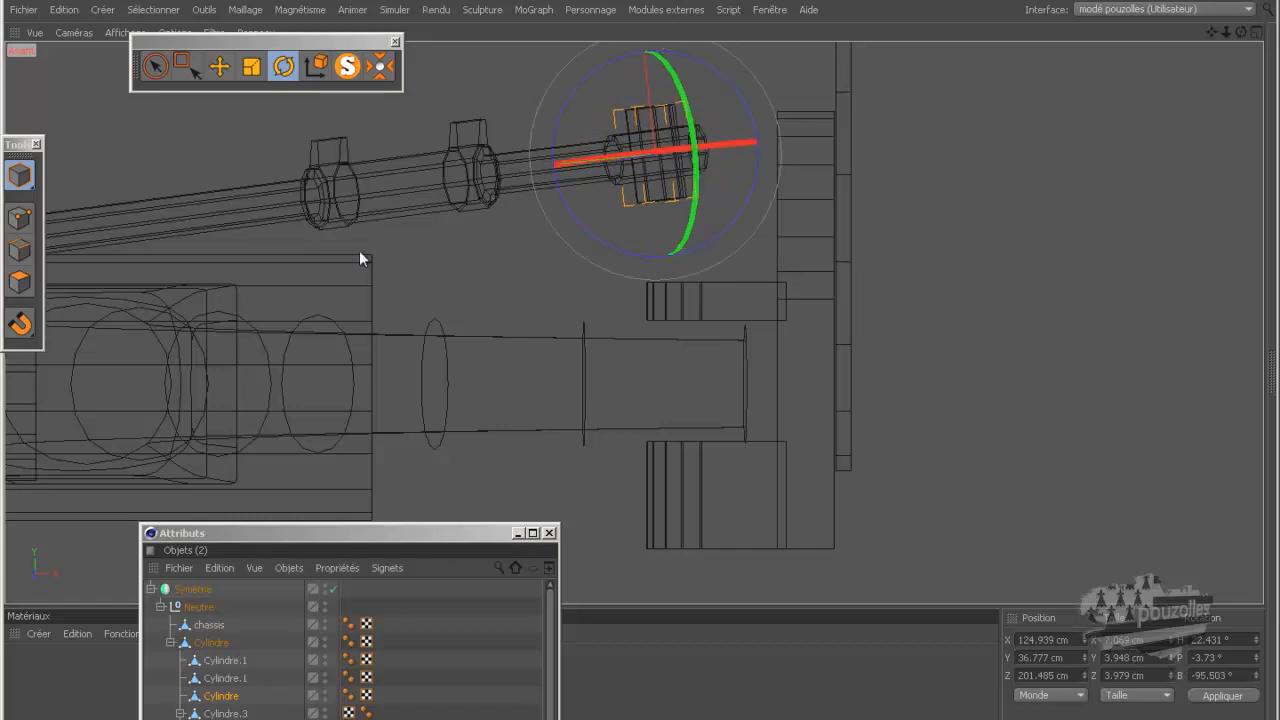
# Loop-select the inner rim points of the duplicated cylinder's upper opening in the perspective view and delete them.
pyautogui.middleClick(361, 250)
pyautogui.middleClick(307, 245)
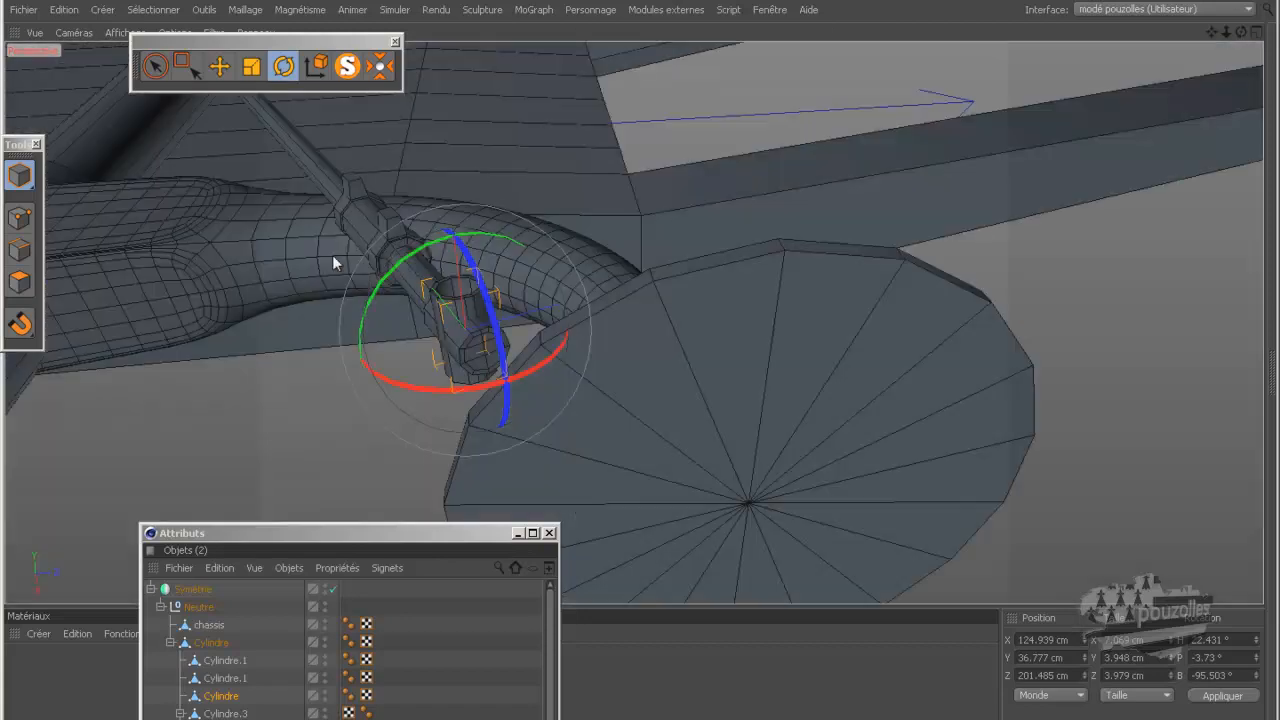
pyautogui.scroll(5, 448, 360)
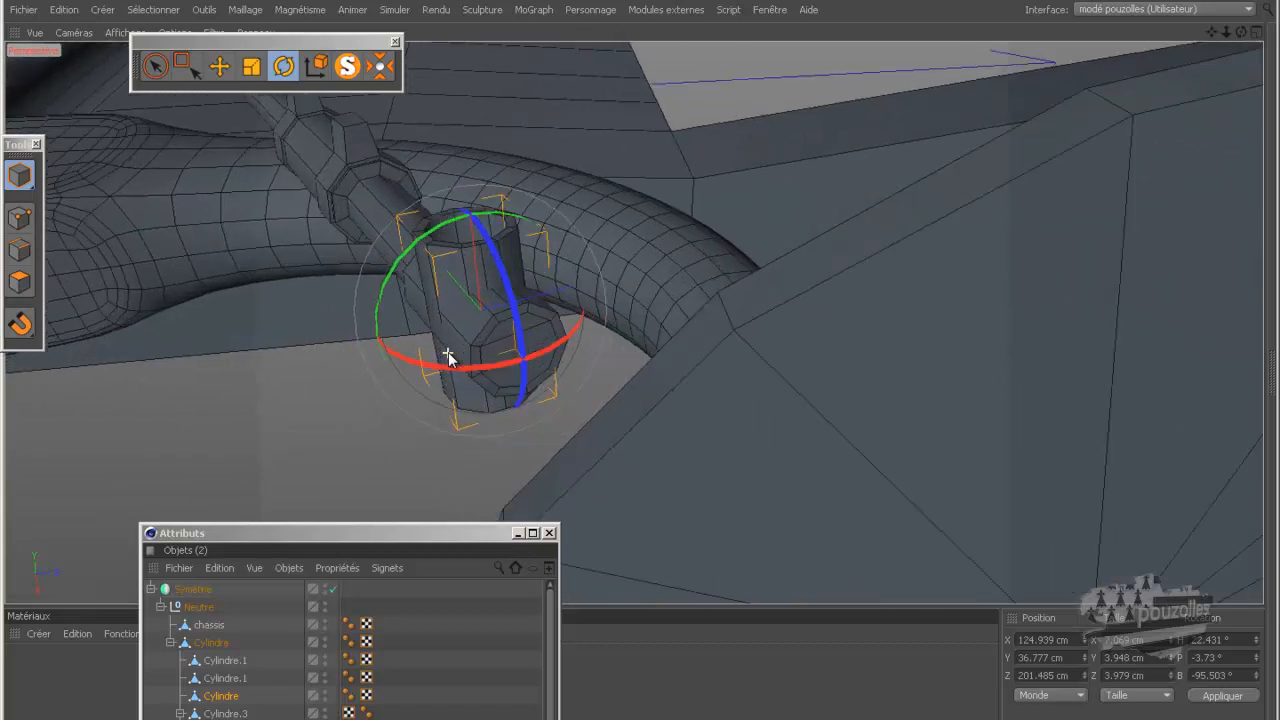
pyautogui.scroll(4, 449, 359)
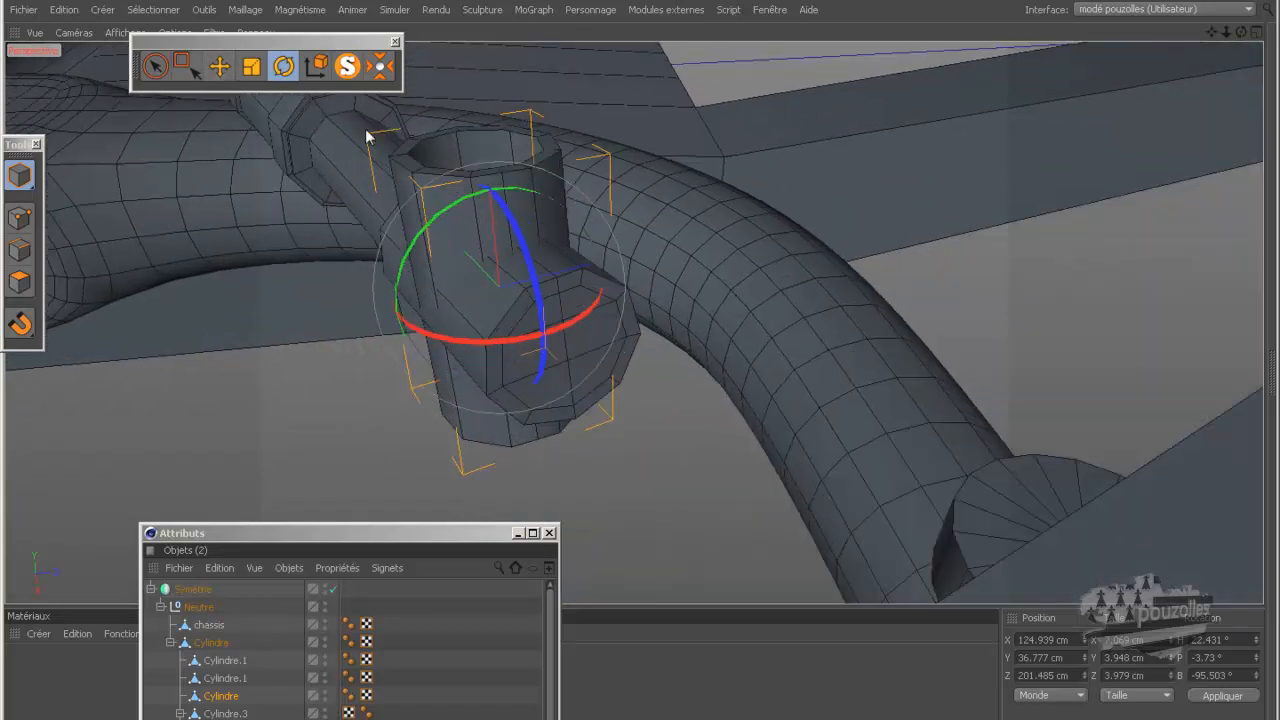
pyautogui.click(219, 66)
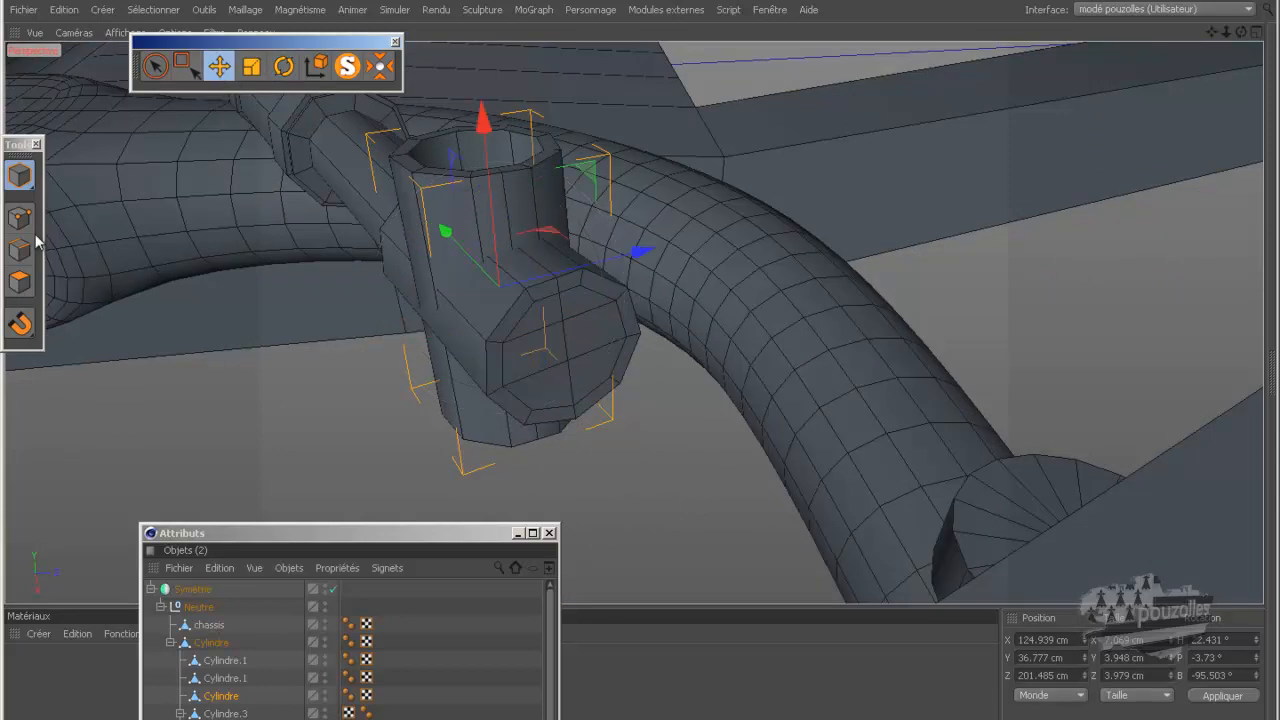
pyautogui.click(19, 284)
pyautogui.click(443, 145)
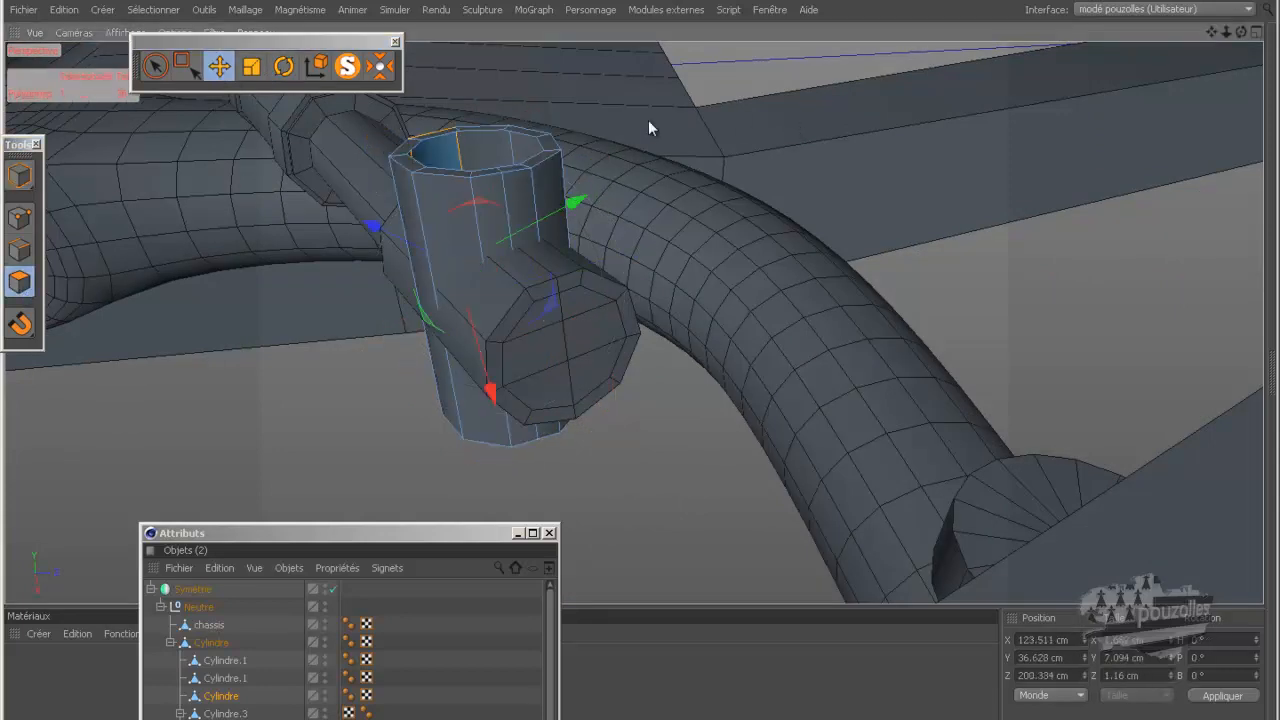
pyautogui.click(200, 386)
pyautogui.press('u')
pyautogui.press('l')
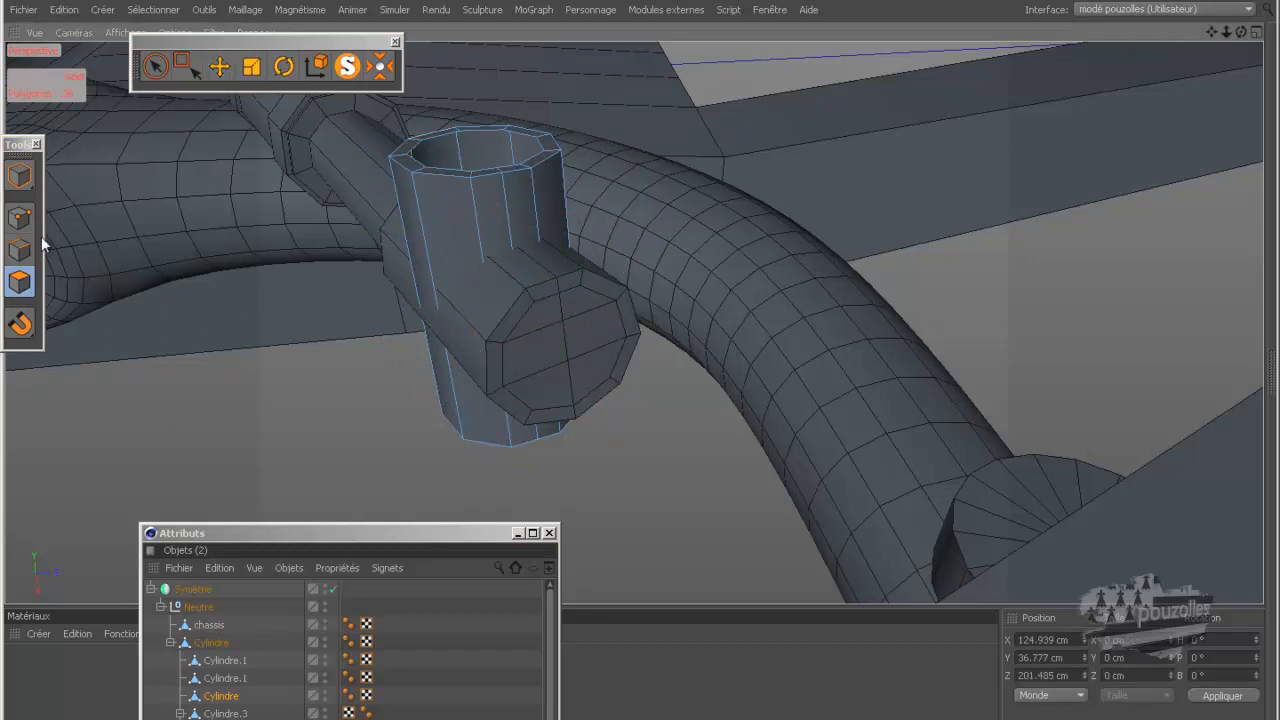
pyautogui.click(20, 218)
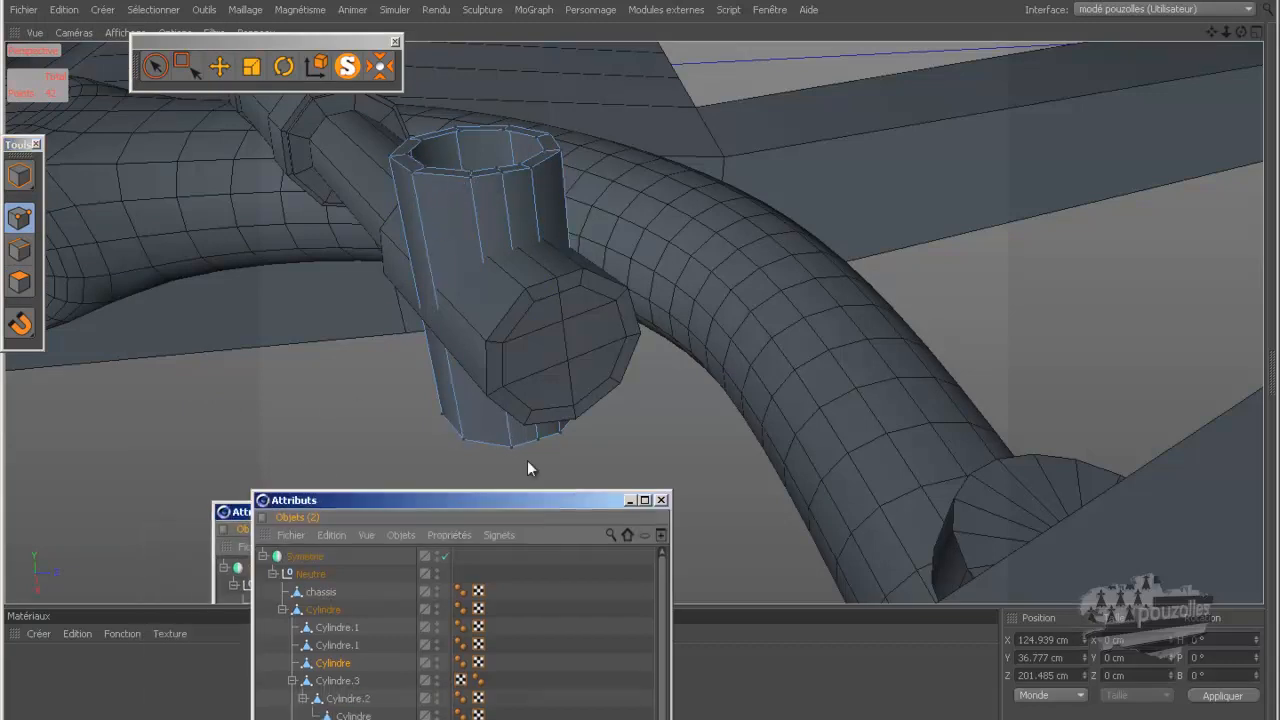
pyautogui.moveTo(326, 530); pyautogui.dragTo(904, 108)
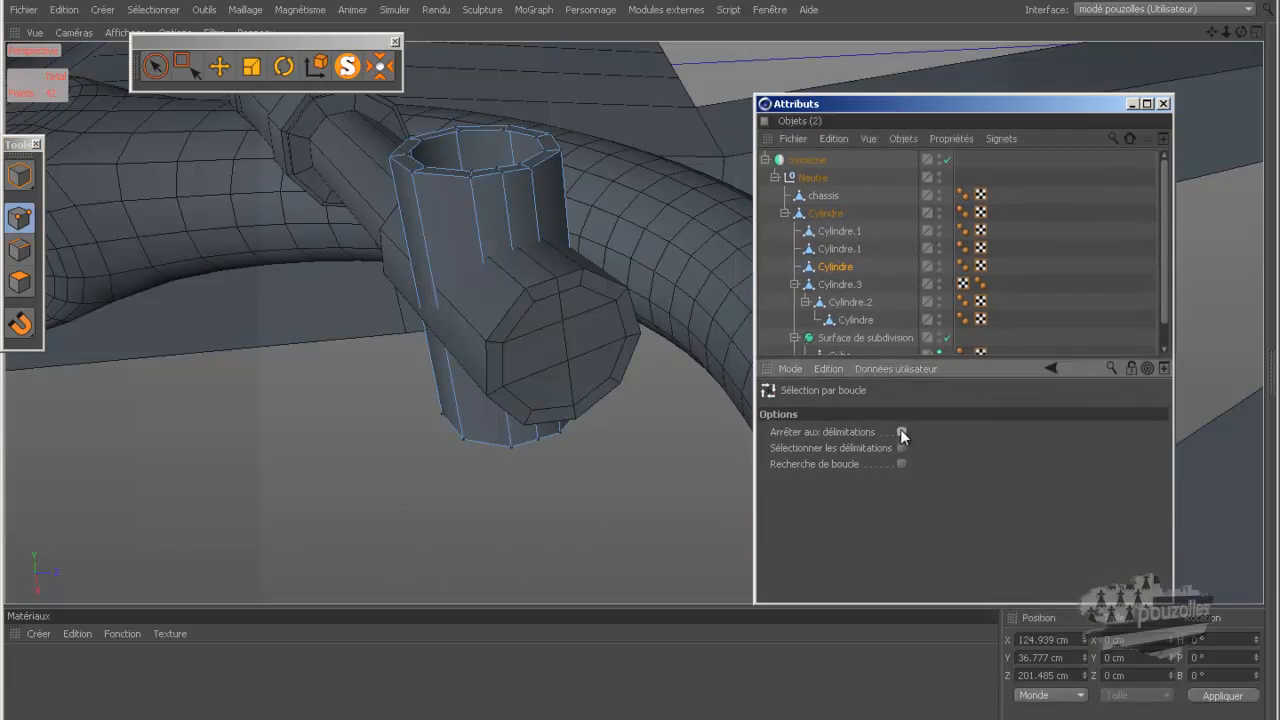
pyautogui.click(497, 126)
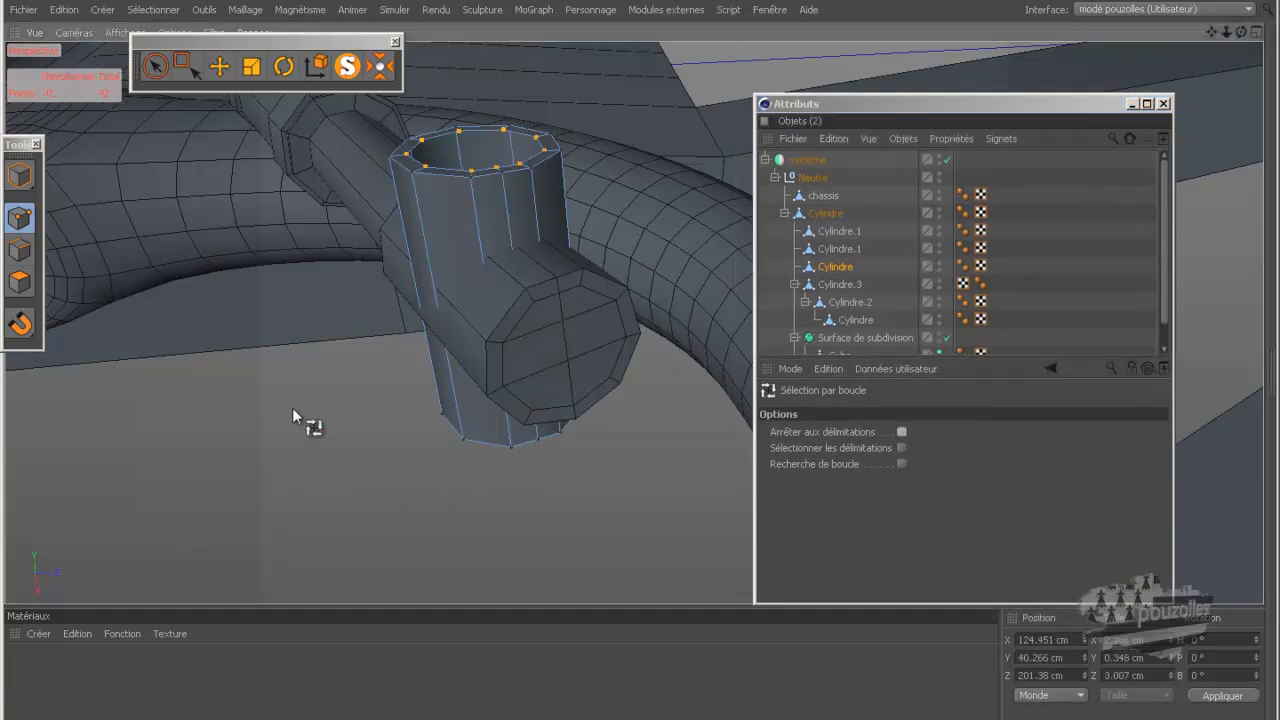
pyautogui.click(292, 407)
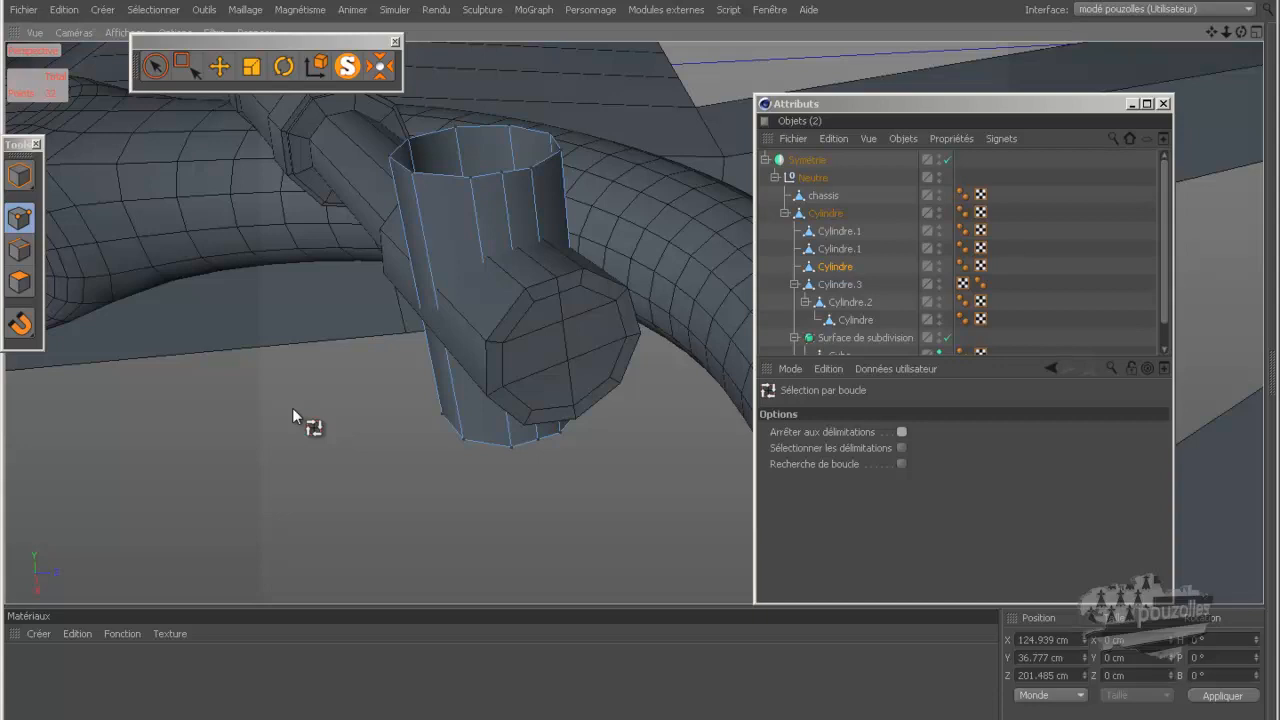
# Delete the two points in the middle of the cap on the crosswise cylinder's opposite end.
pyautogui.moveTo(1243, 35); pyautogui.dragTo(641, 358)
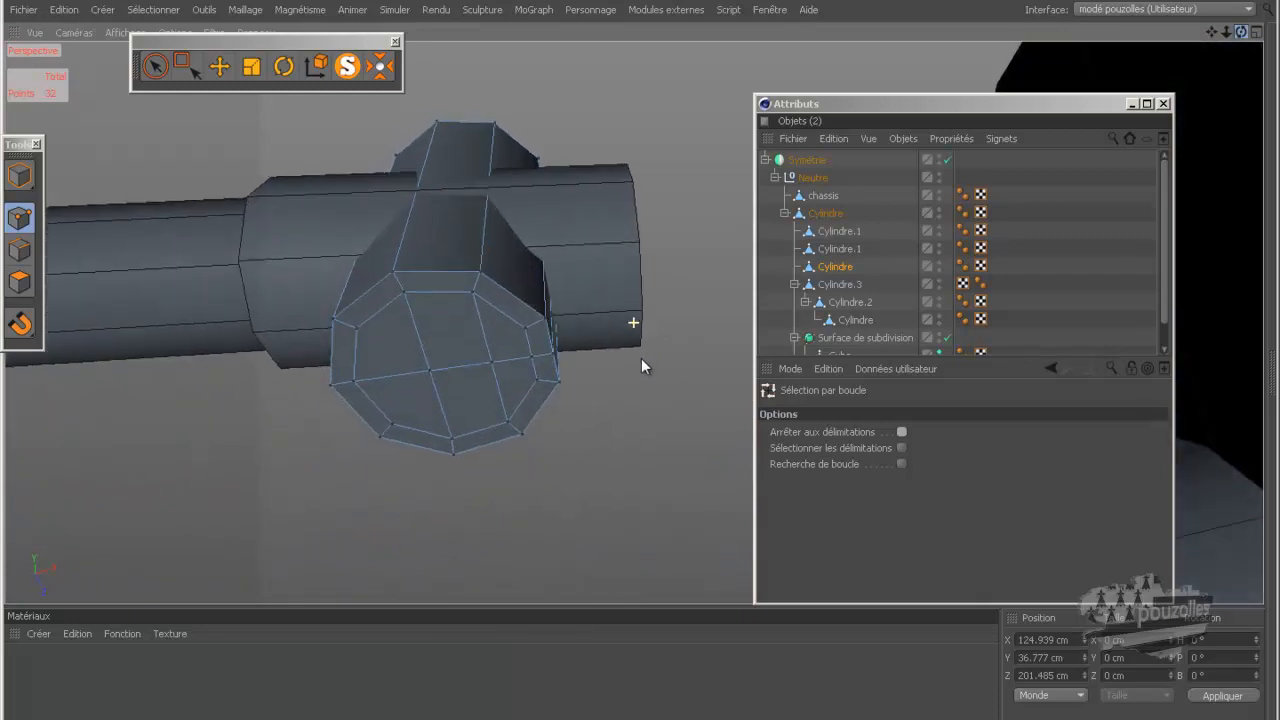
pyautogui.click(219, 66)
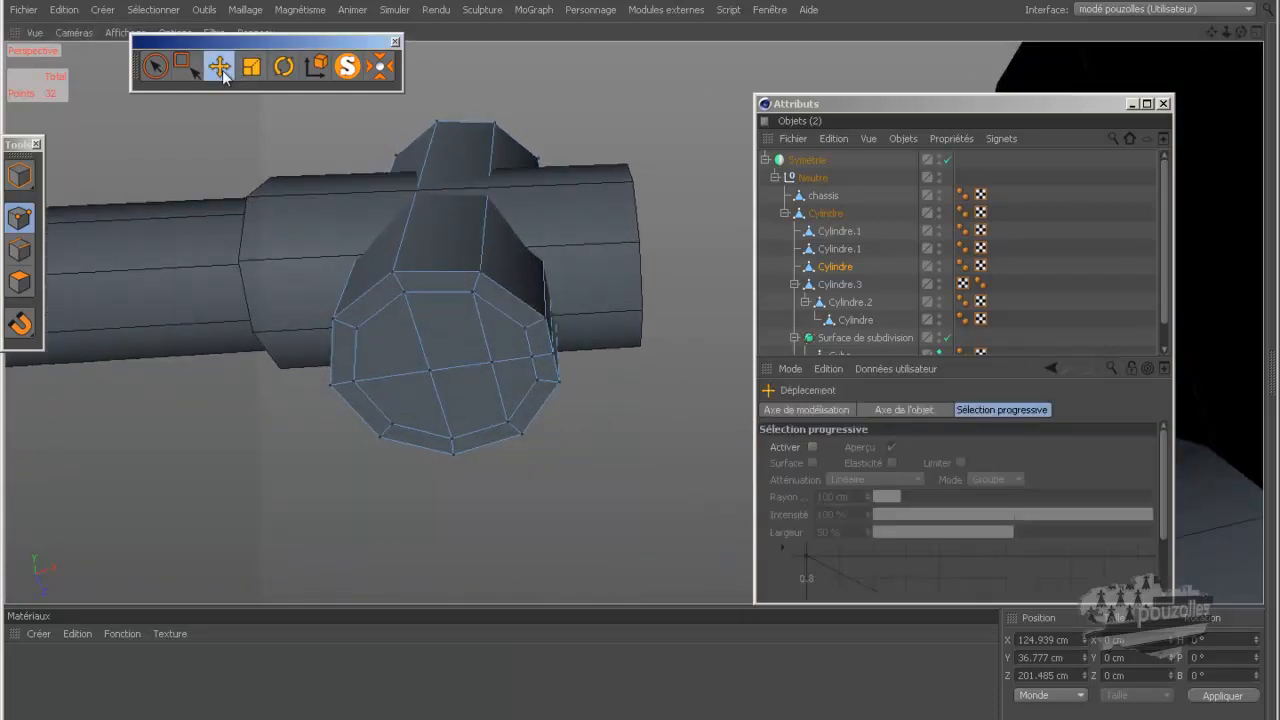
pyautogui.click(438, 378)
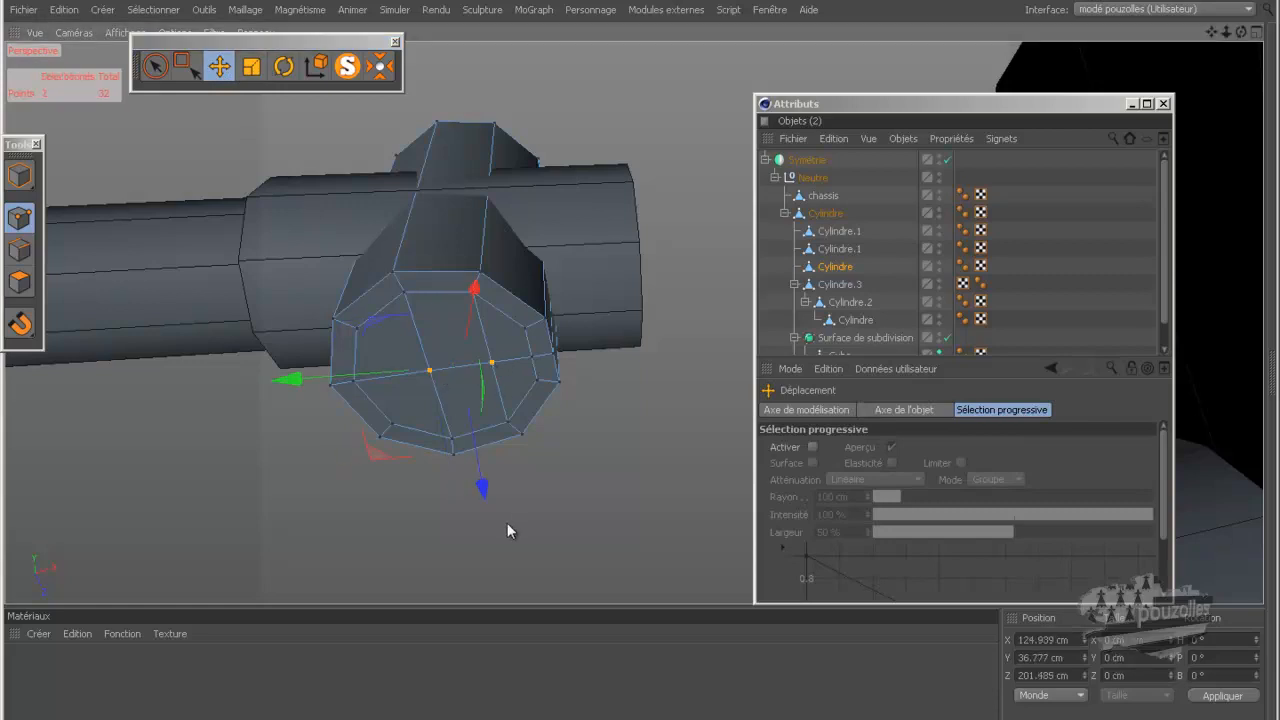
pyautogui.press('Delete')
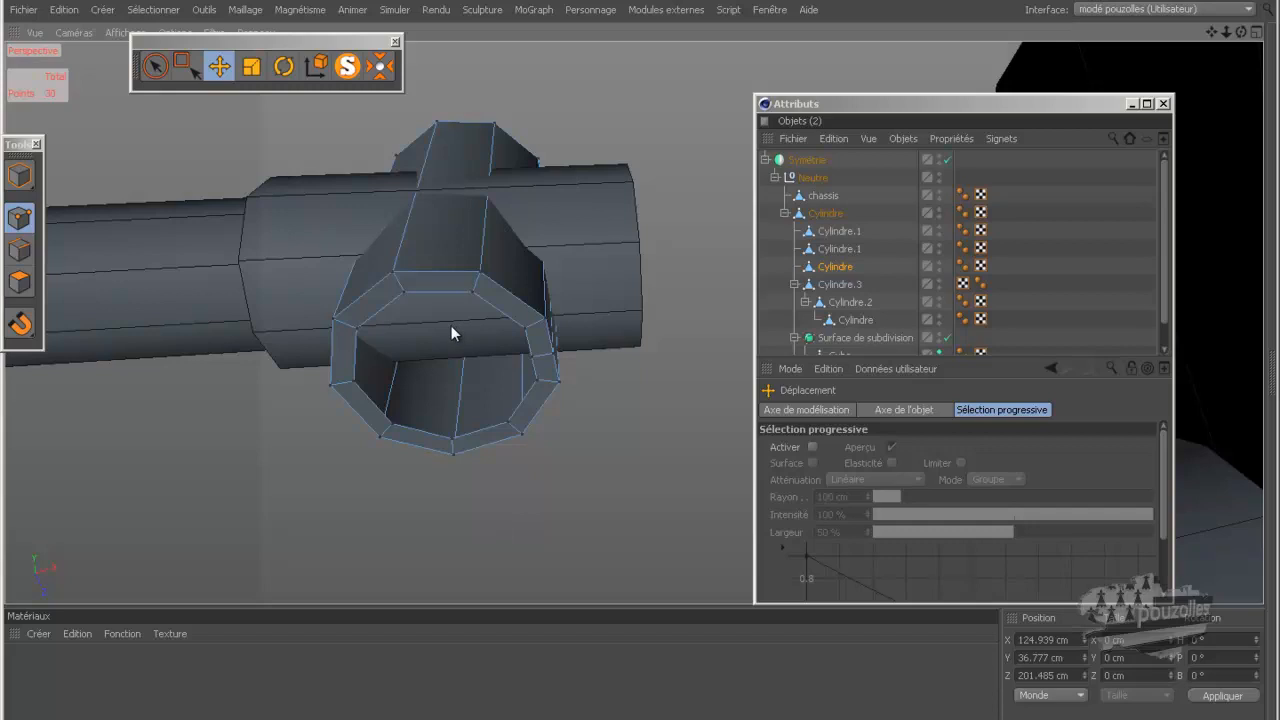
# Loop-select the inner rim points around the opened cap, weld them into one point at the centre, and clear the selection.
pyautogui.press('u')
pyautogui.press('l')
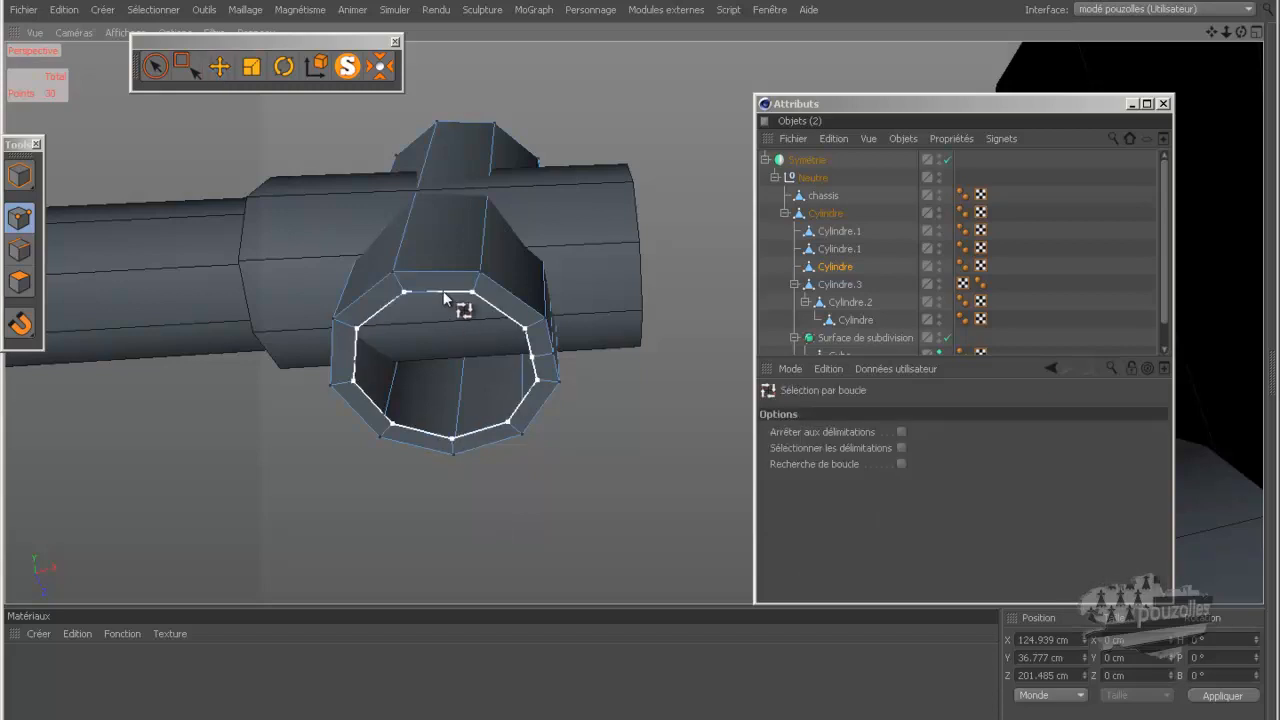
pyautogui.click(445, 297)
pyautogui.rightClick(653, 425)
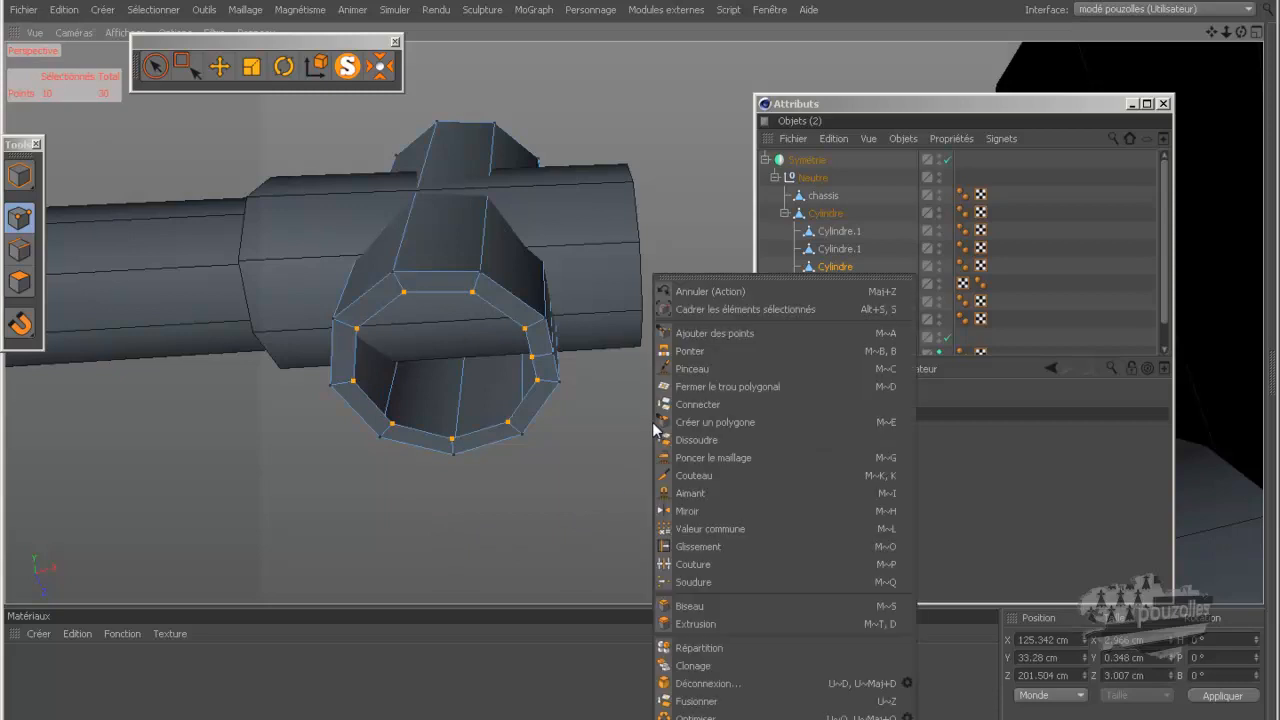
pyautogui.click(693, 582)
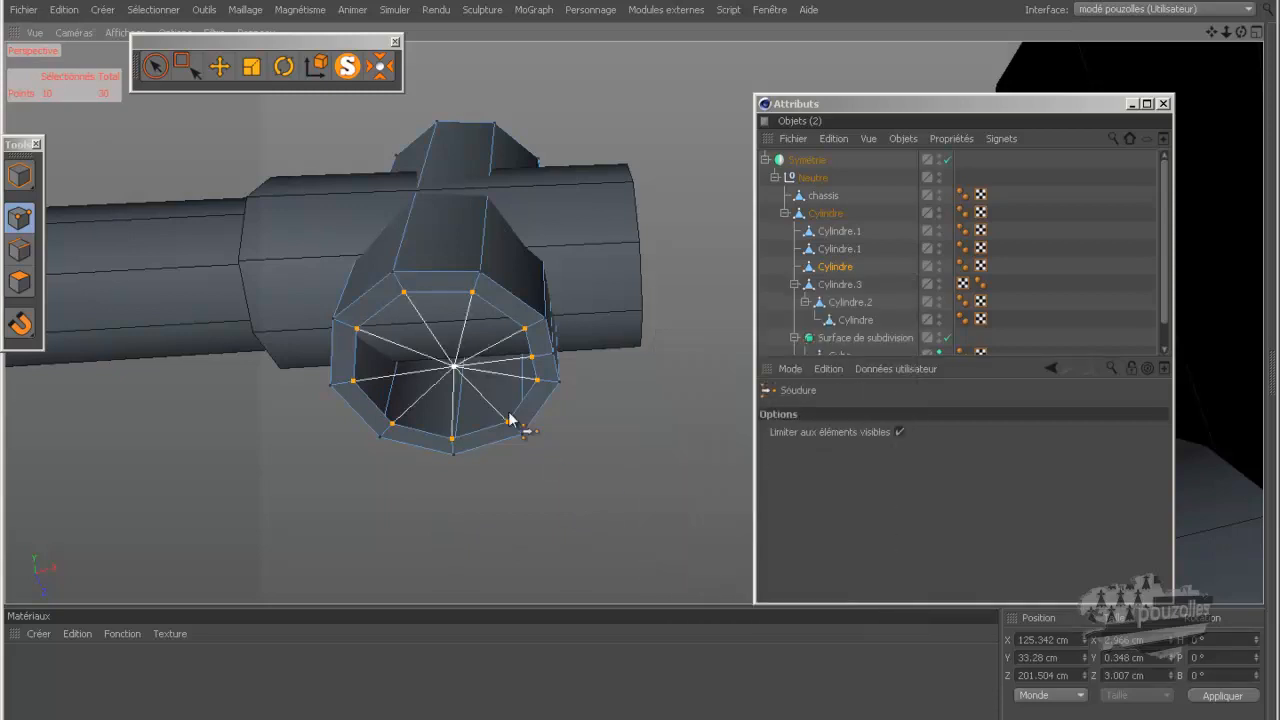
pyautogui.click(451, 370)
pyautogui.scroll(-3, 274, 486)
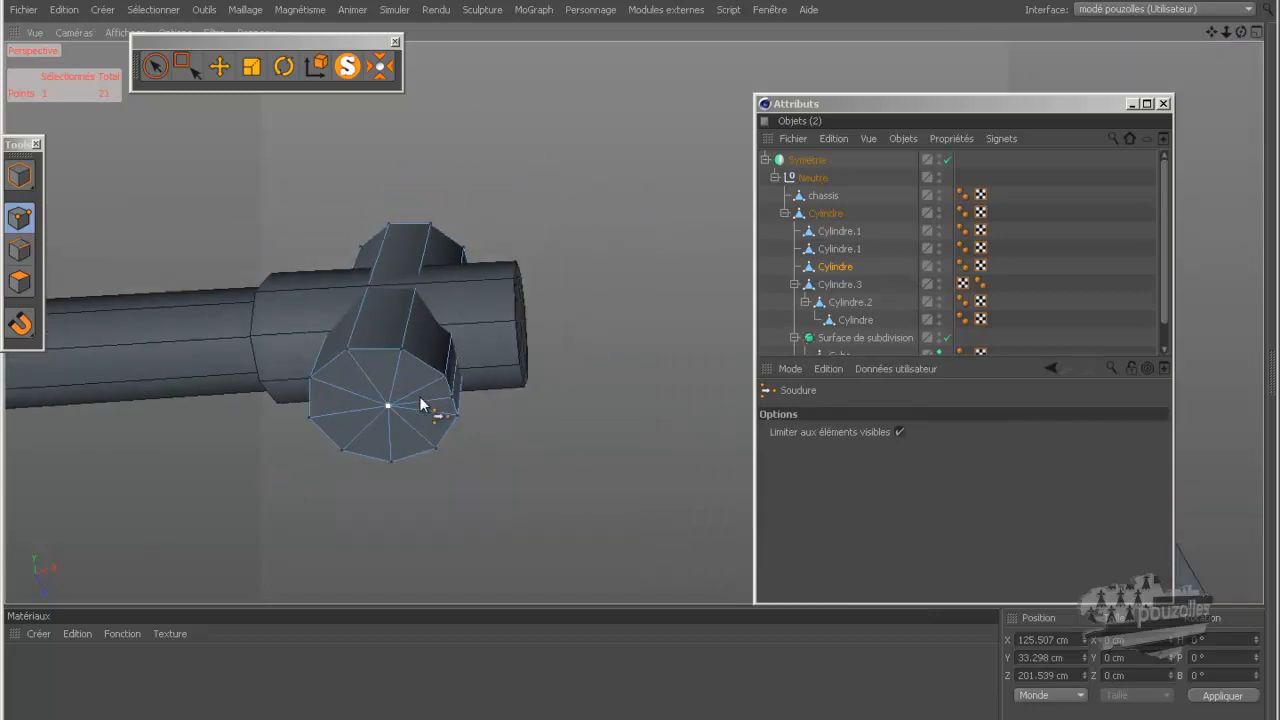
pyautogui.click(219, 66)
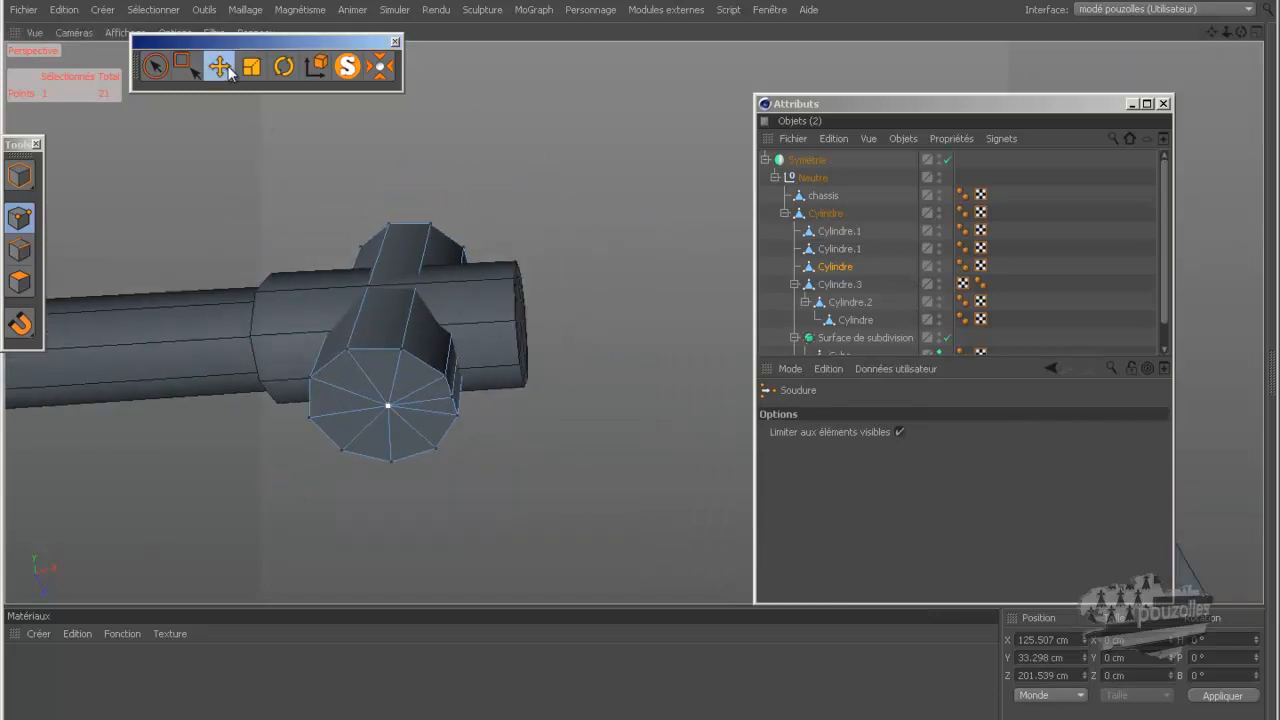
pyautogui.click(242, 226)
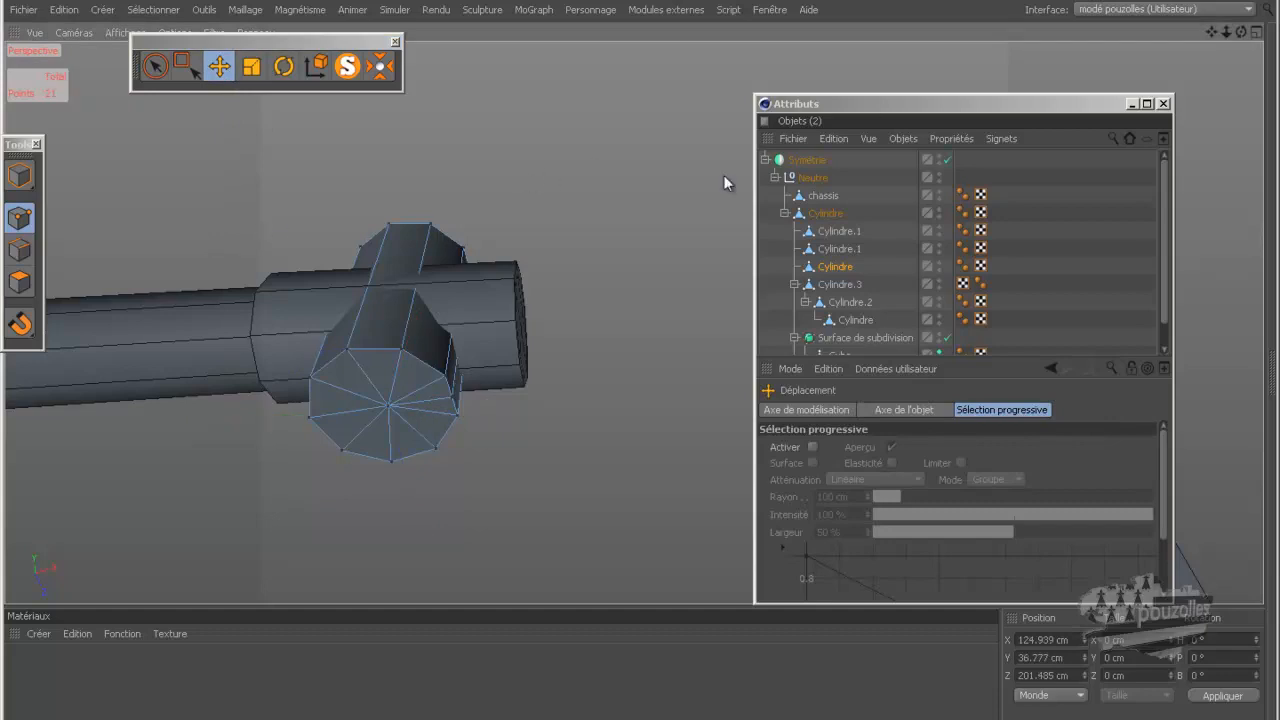
# Scale the crosswise cylinder down uniformly to about 5.54 cm long and lower it to about Y 35.64 cm beneath the rod end.
pyautogui.moveTo(1241, 32); pyautogui.dragTo(1150, 52)
pyautogui.click(252, 70)
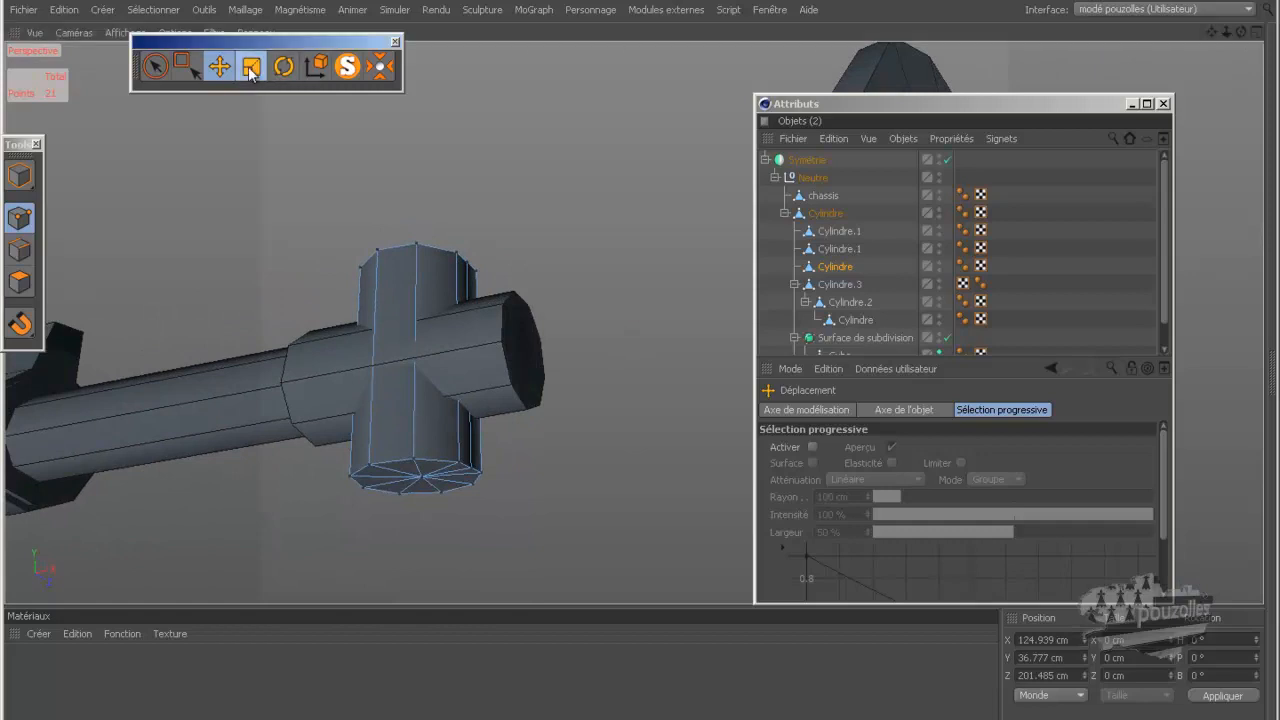
pyautogui.click(31, 177)
pyautogui.moveTo(635, 149); pyautogui.dragTo(500, 207)
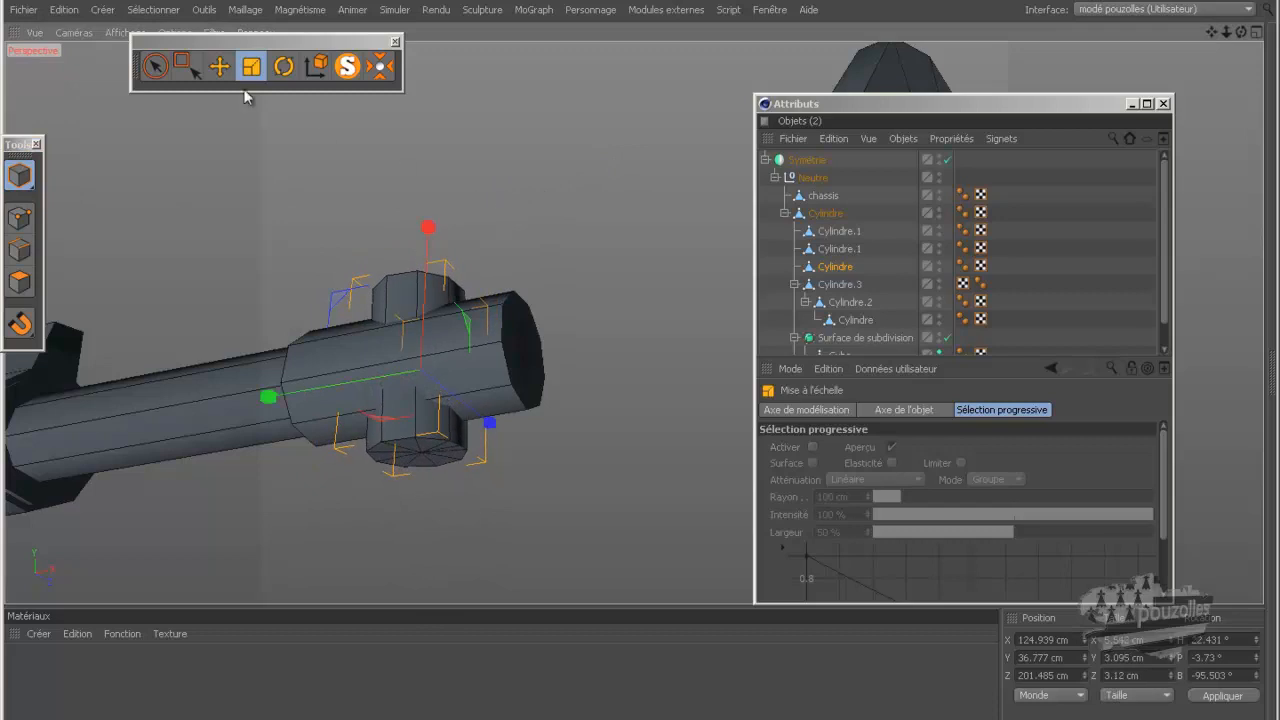
pyautogui.press('e')
pyautogui.moveTo(427, 231); pyautogui.dragTo(427, 262)
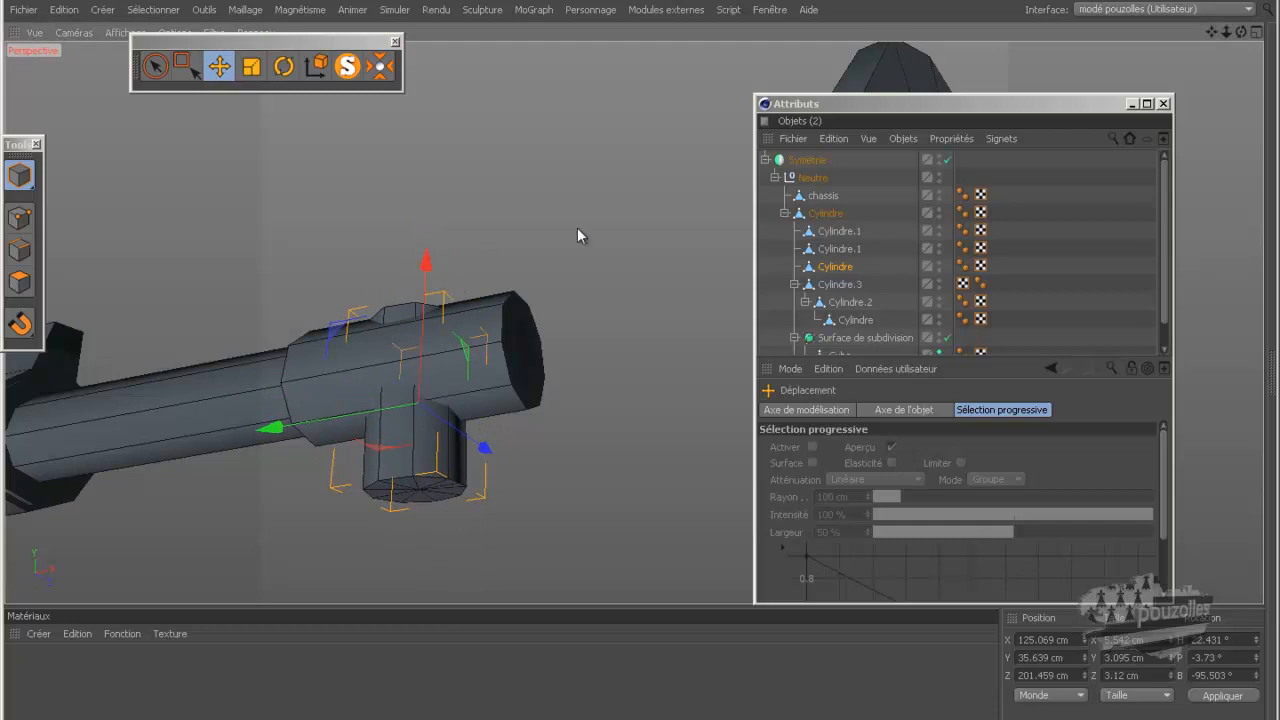
# Scale the crosswise cylinder down uniformly again to a diameter of about 2.55 cm.
pyautogui.moveTo(1240, 33); pyautogui.dragTo(637, 365)
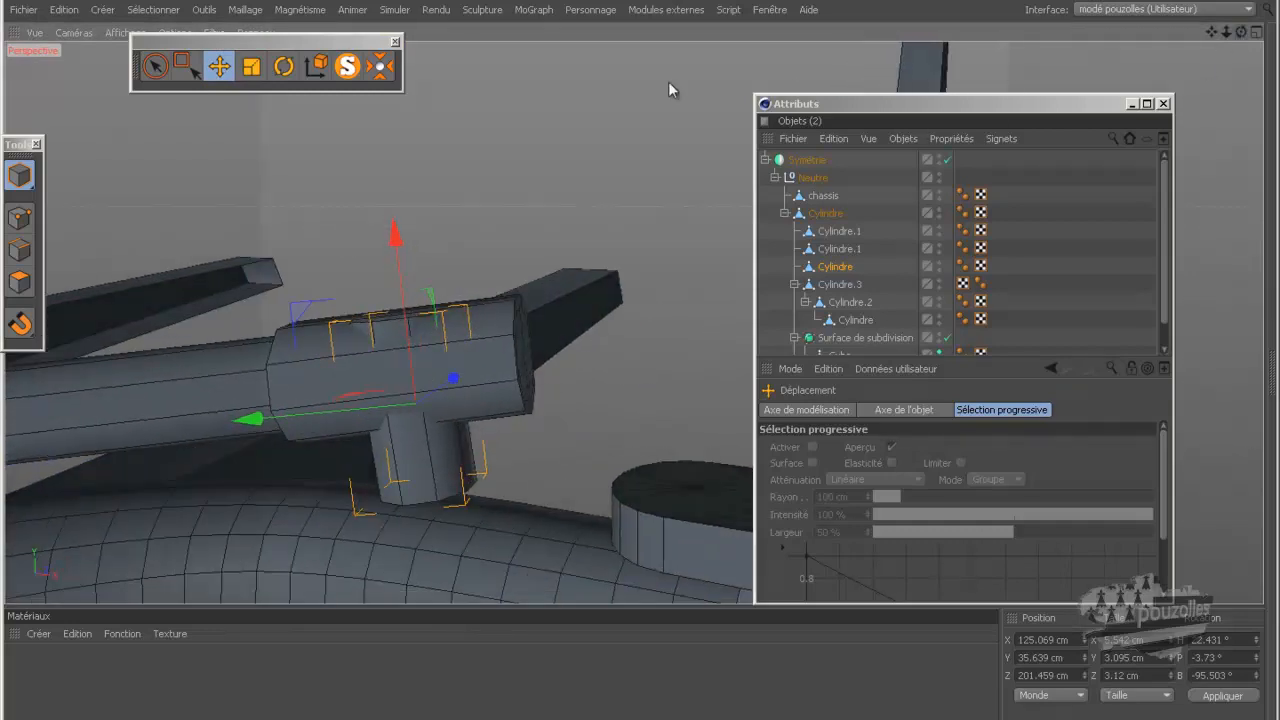
pyautogui.click(251, 66)
pyautogui.moveTo(633, 127); pyautogui.dragTo(508, 182)
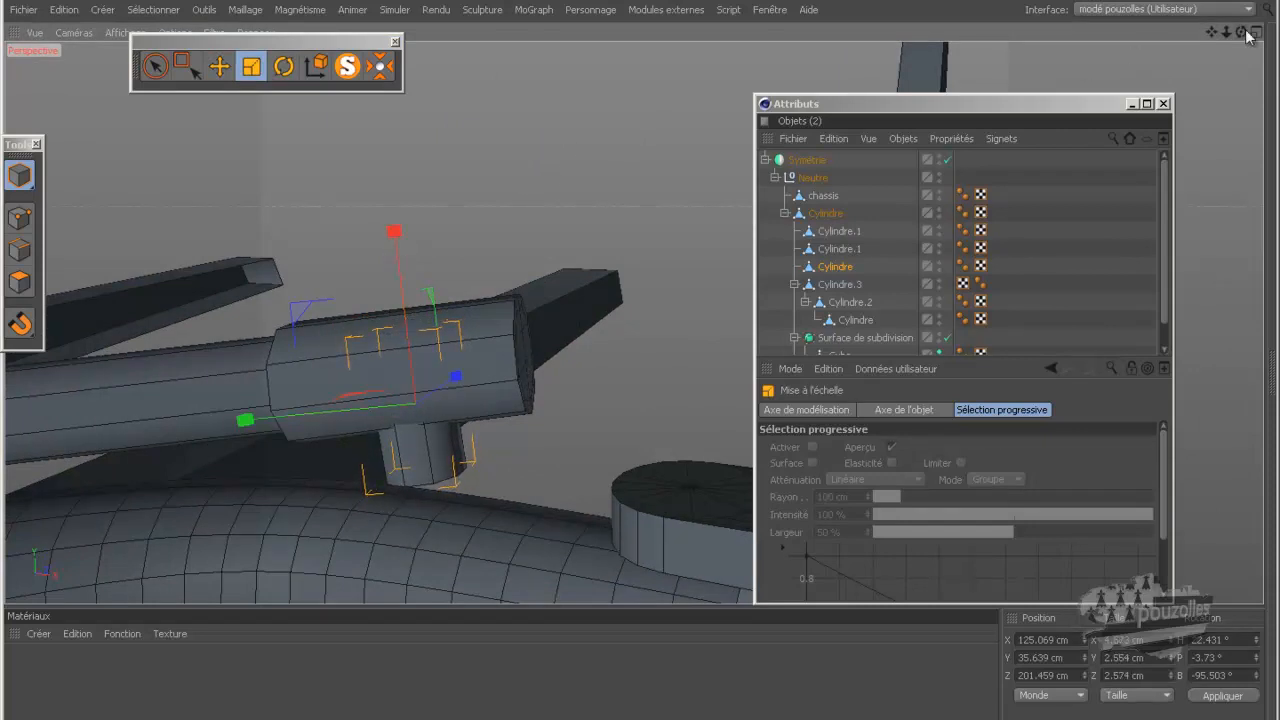
# Compare the rod-end joint from several angles with the reference photo of the steering linkage near the wheel.
pyautogui.moveTo(643, 343)
pyautogui.mouseDown()
pyautogui.moveTo(632, 373)
pyautogui.moveTo(636, 353)
pyautogui.mouseUp()
pyautogui.scroll(-2, 928, 206)
pyautogui.scroll(-5, 686, 226)
pyautogui.moveTo(914, 108); pyautogui.dragTo(570, 641)
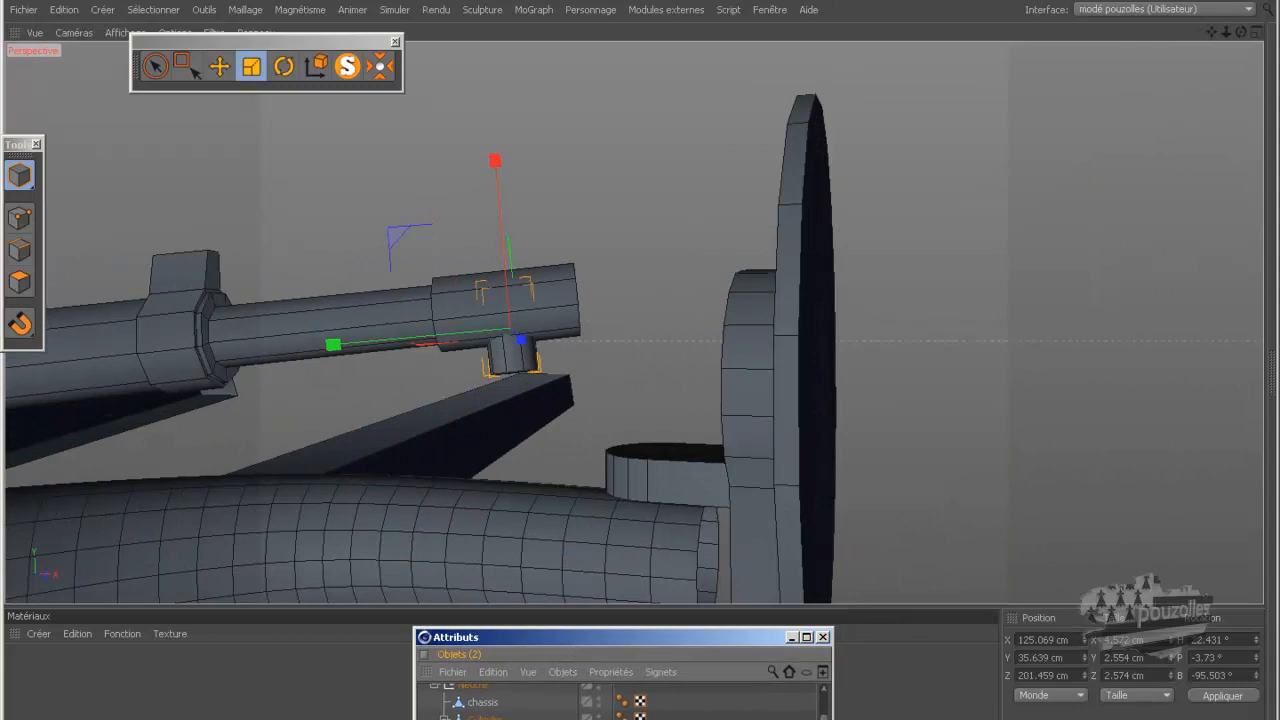
pyautogui.click(250, 718)
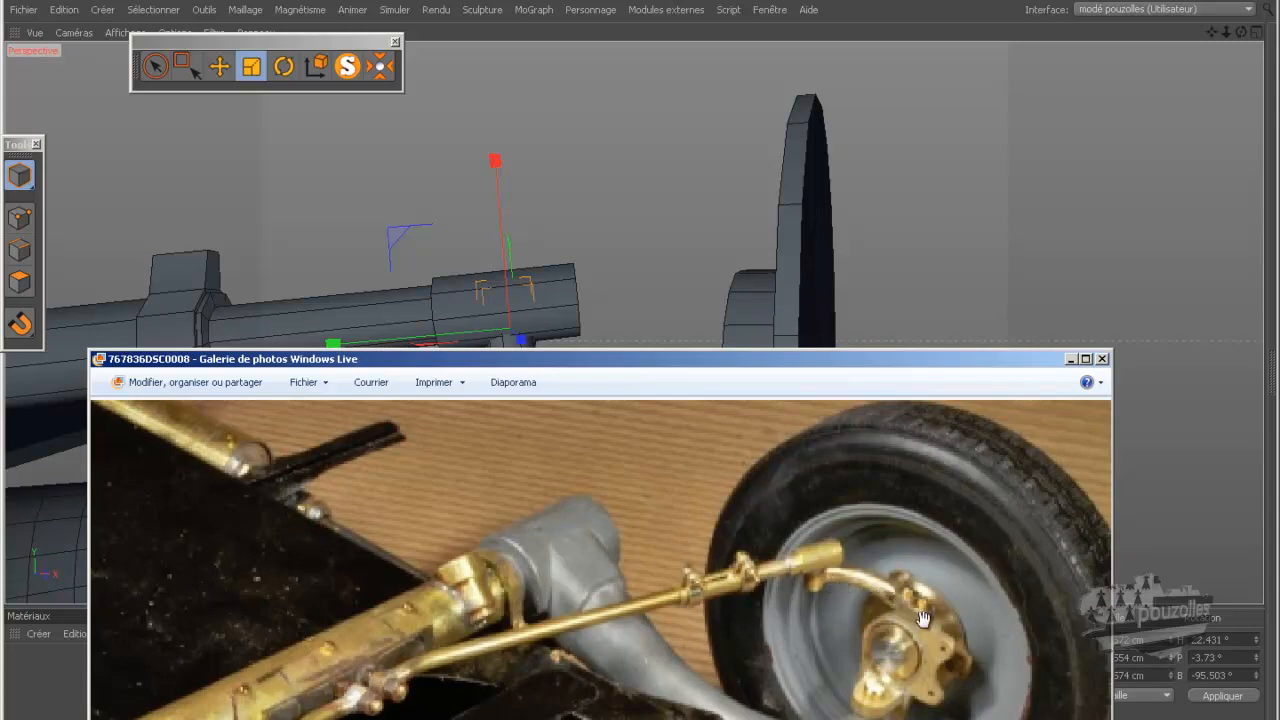
pyautogui.click(1070, 359)
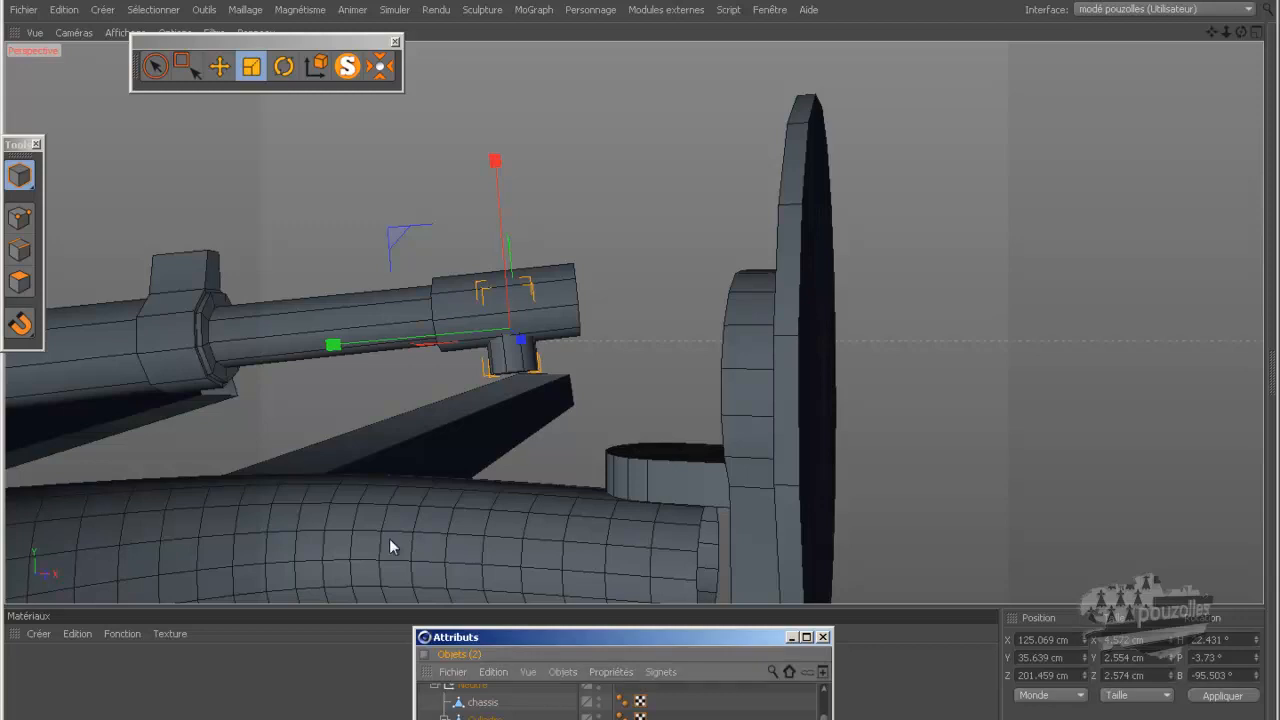
pyautogui.moveTo(1241, 33); pyautogui.dragTo(641, 367)
pyautogui.keyDown('alt'); pyautogui.moveTo(641, 358); pyautogui.dragTo(641, 361); pyautogui.keyUp('alt')
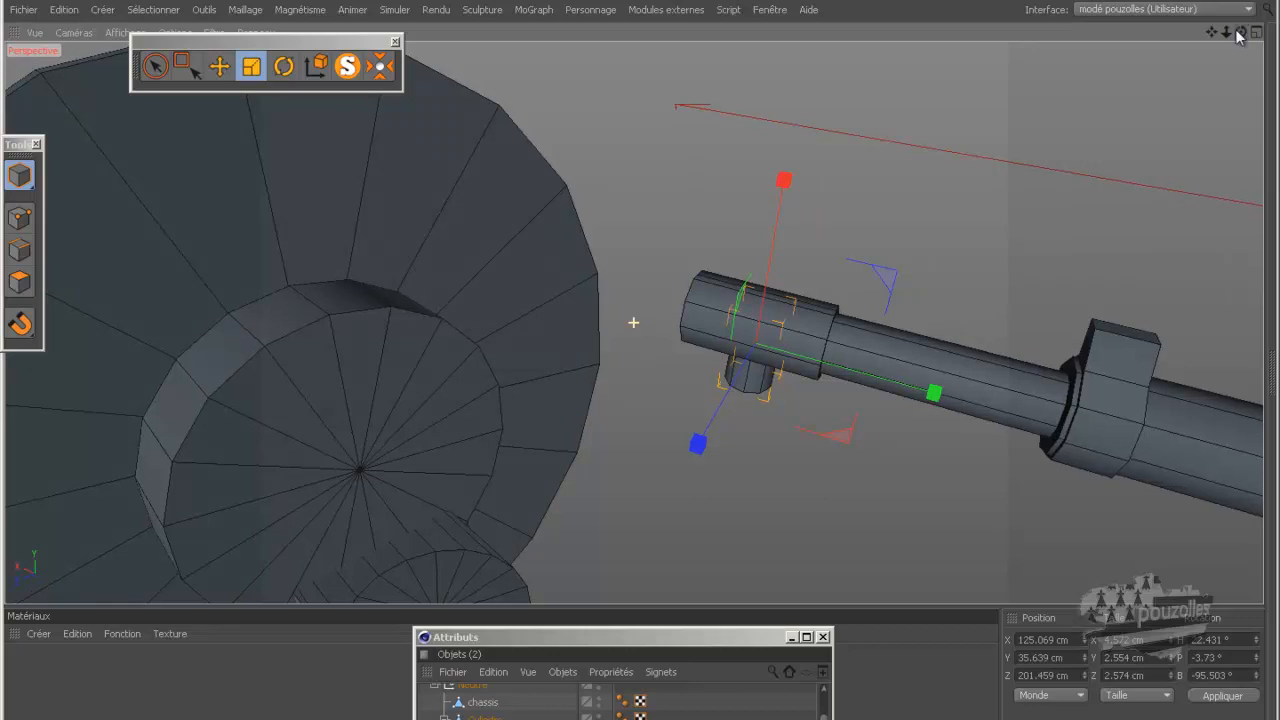
pyautogui.click(267, 715)
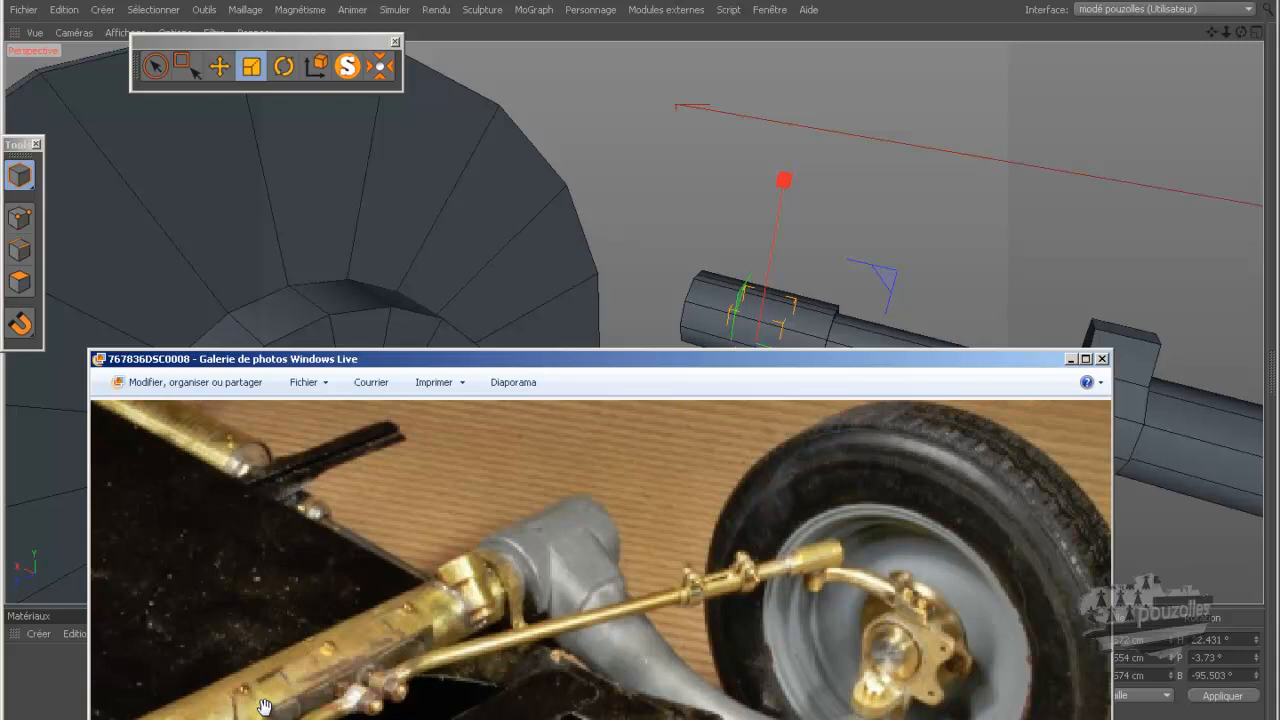
pyautogui.click(1071, 359)
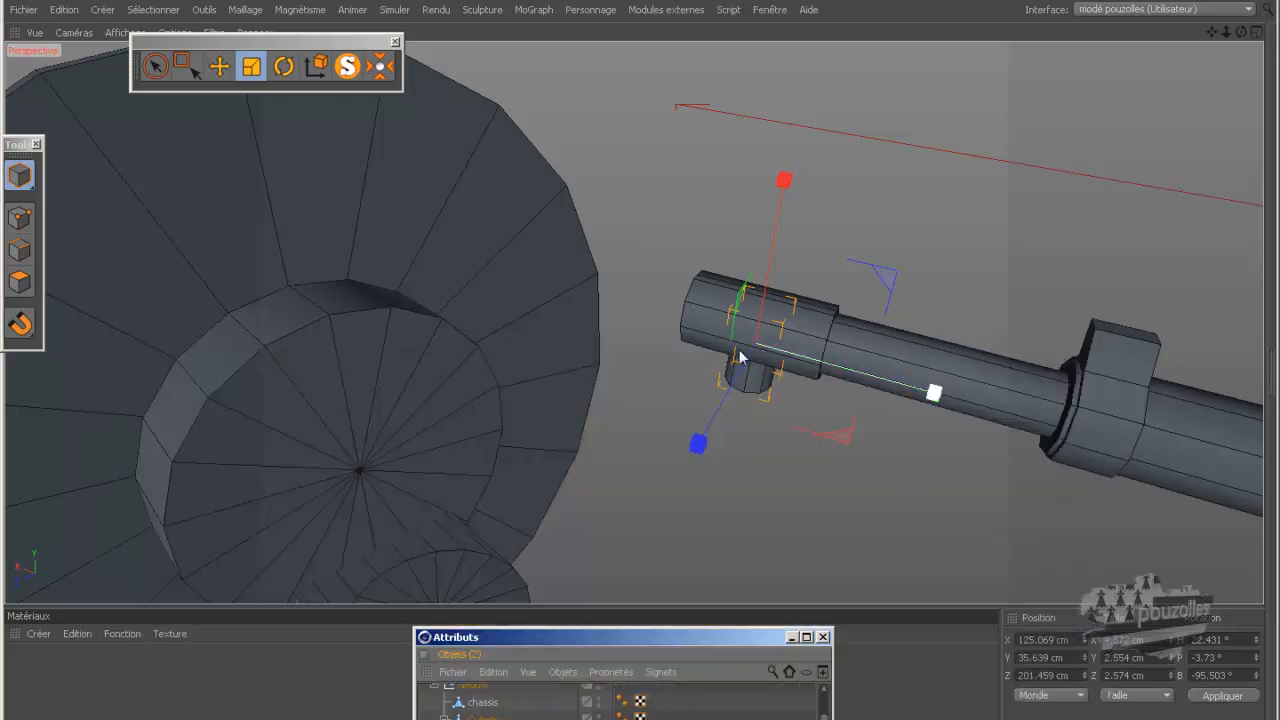
pyautogui.moveTo(567, 637); pyautogui.dragTo(643, 267)
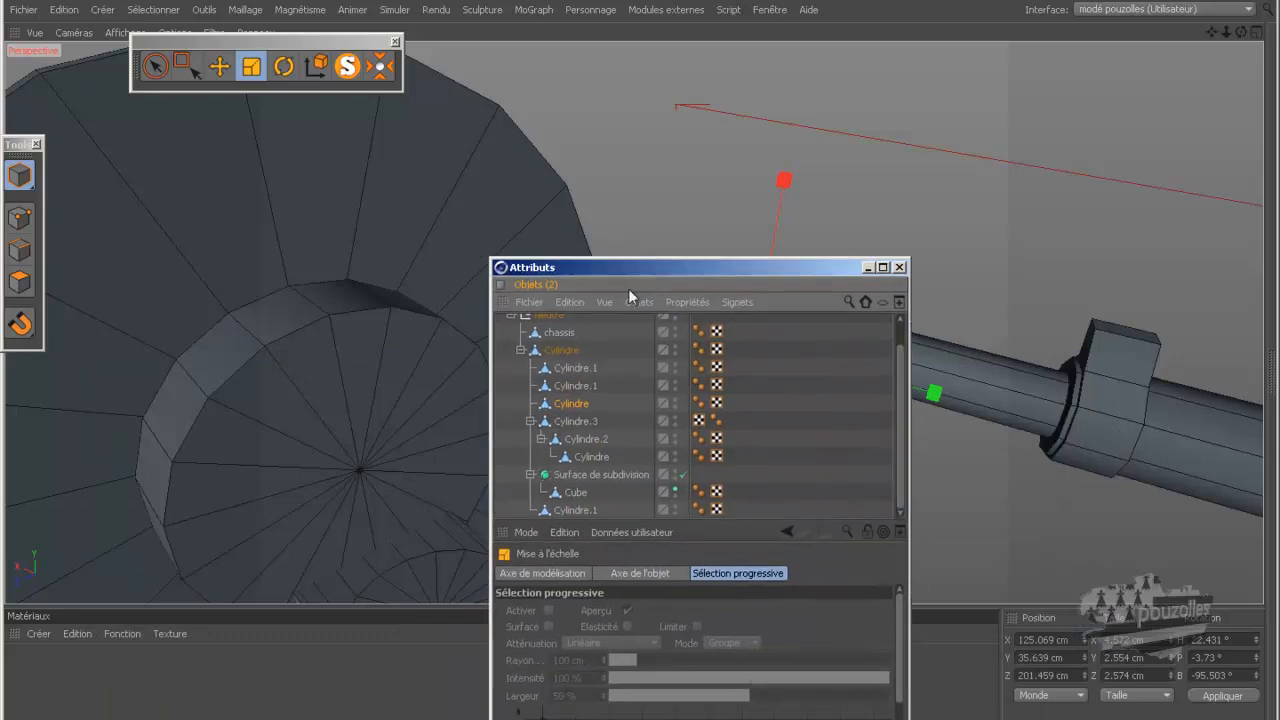
pyautogui.moveTo(573, 405); pyautogui.dragTo(573, 406)
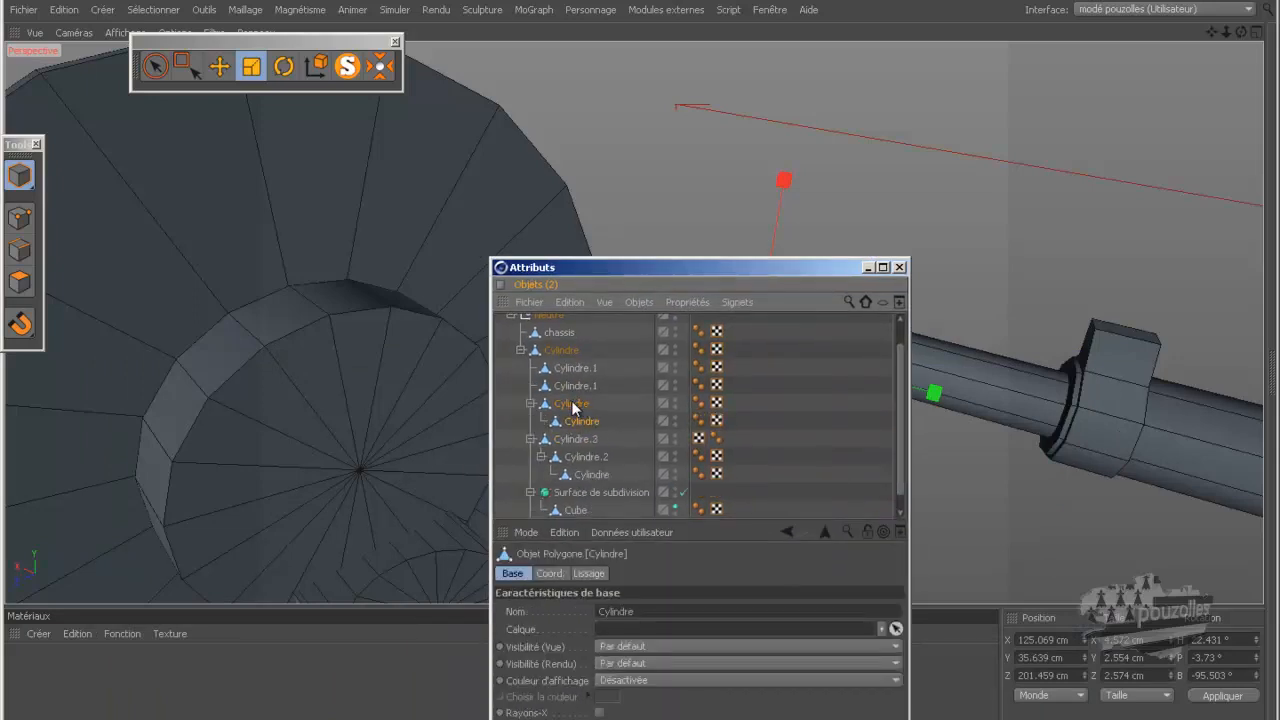
pyautogui.click(64, 9)
pyautogui.click(72, 25)
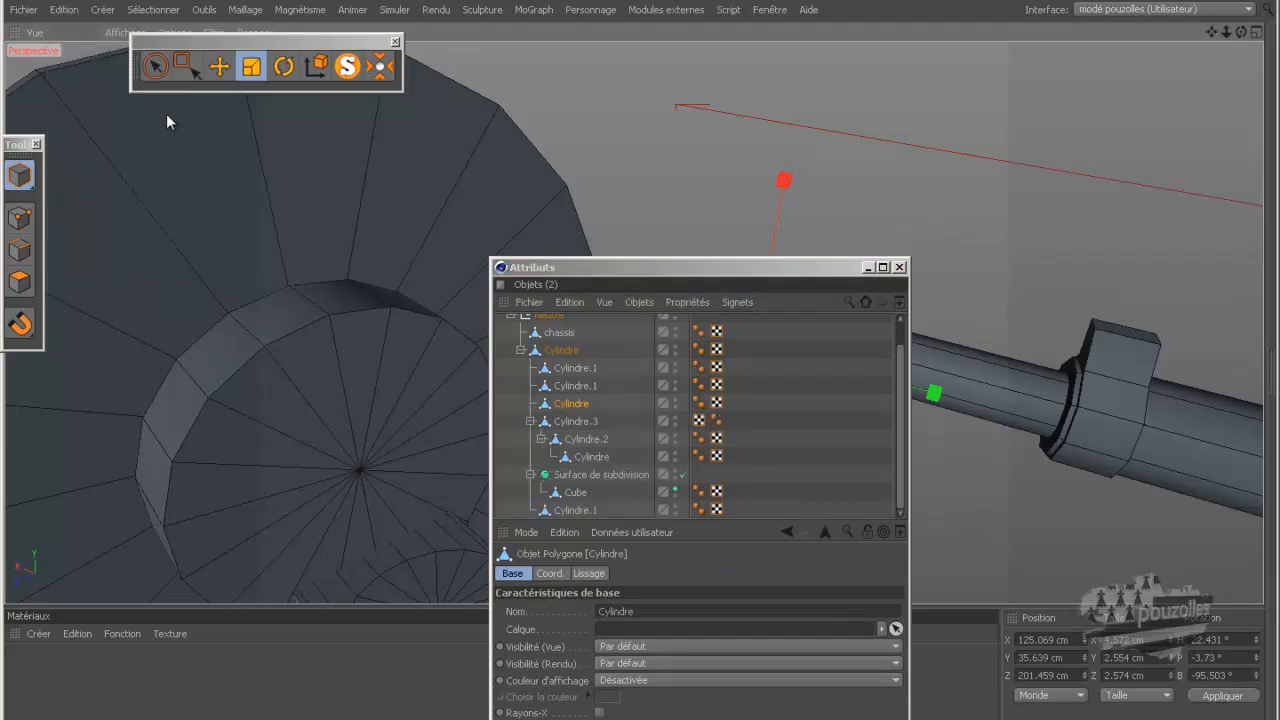
# Duplicate the Cylindre.1 sleeve at the rod end, keeping the copy at the same hierarchy level.
pyautogui.keyDown('ctrl'); pyautogui.click(575, 389); pyautogui.keyUp('ctrl')
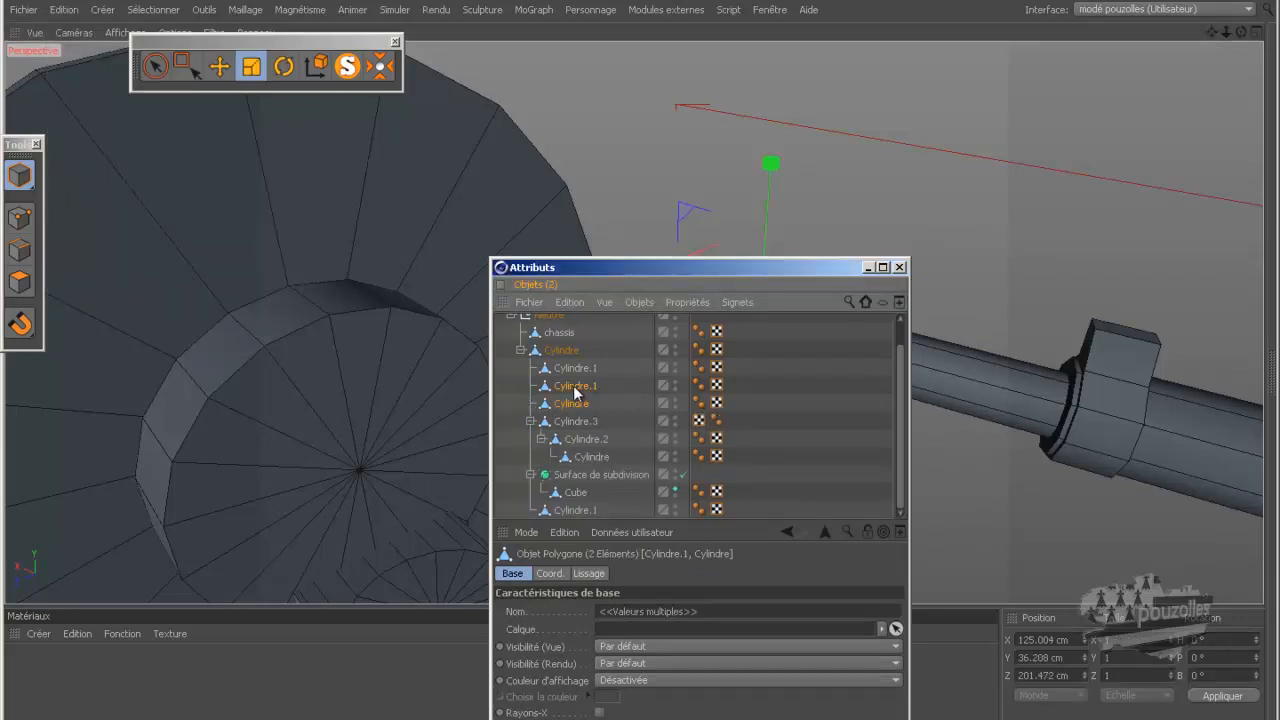
pyautogui.moveTo(688, 267); pyautogui.dragTo(643, 384)
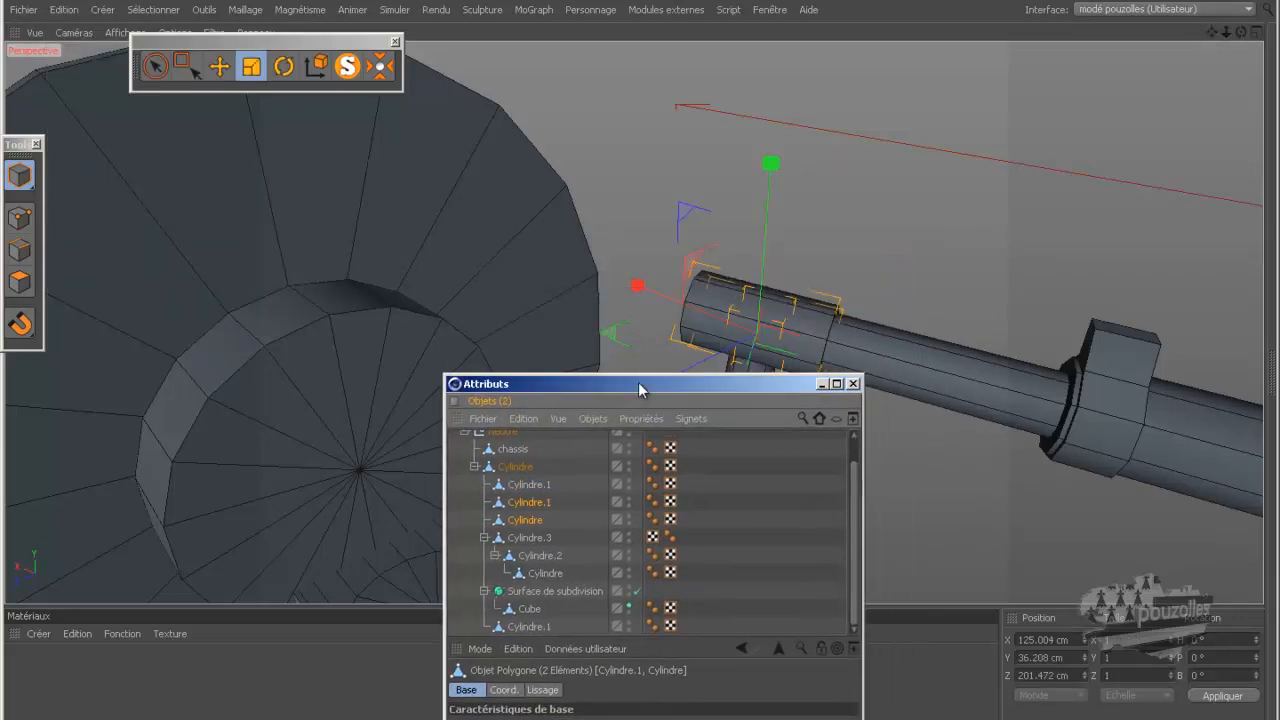
pyautogui.click(530, 505)
pyautogui.keyDown('ctrl'); pyautogui.moveTo(529, 501); pyautogui.dragTo(529, 510); pyautogui.keyUp('ctrl')
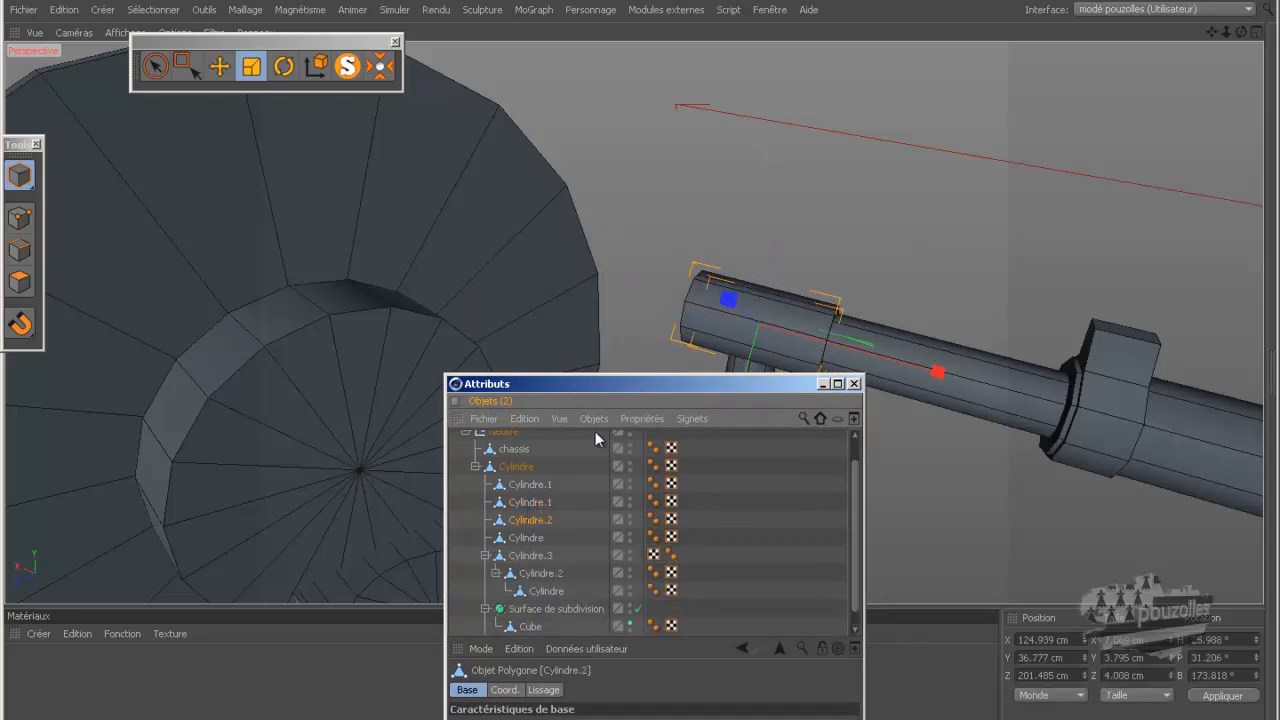
# Move the duplicated sleeve straight down along the world Y axis to about Y 33.51 cm.
pyautogui.click(219, 66)
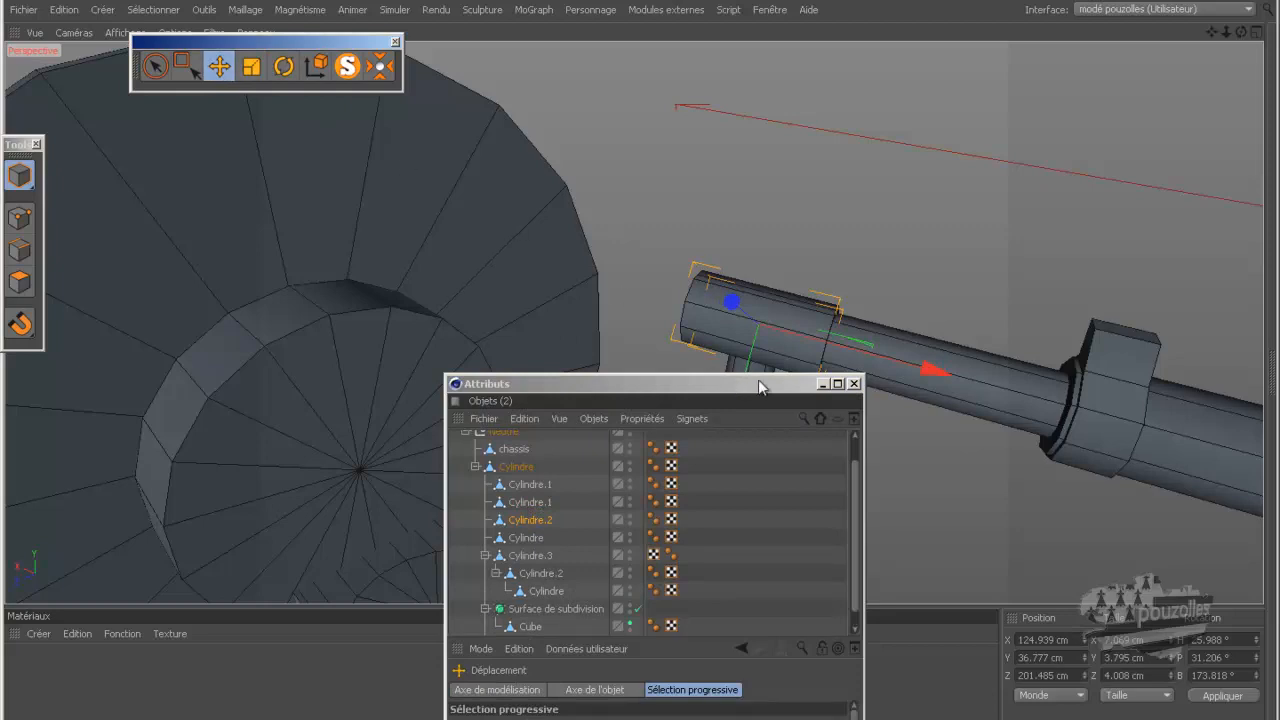
pyautogui.moveTo(808, 384); pyautogui.dragTo(620, 682)
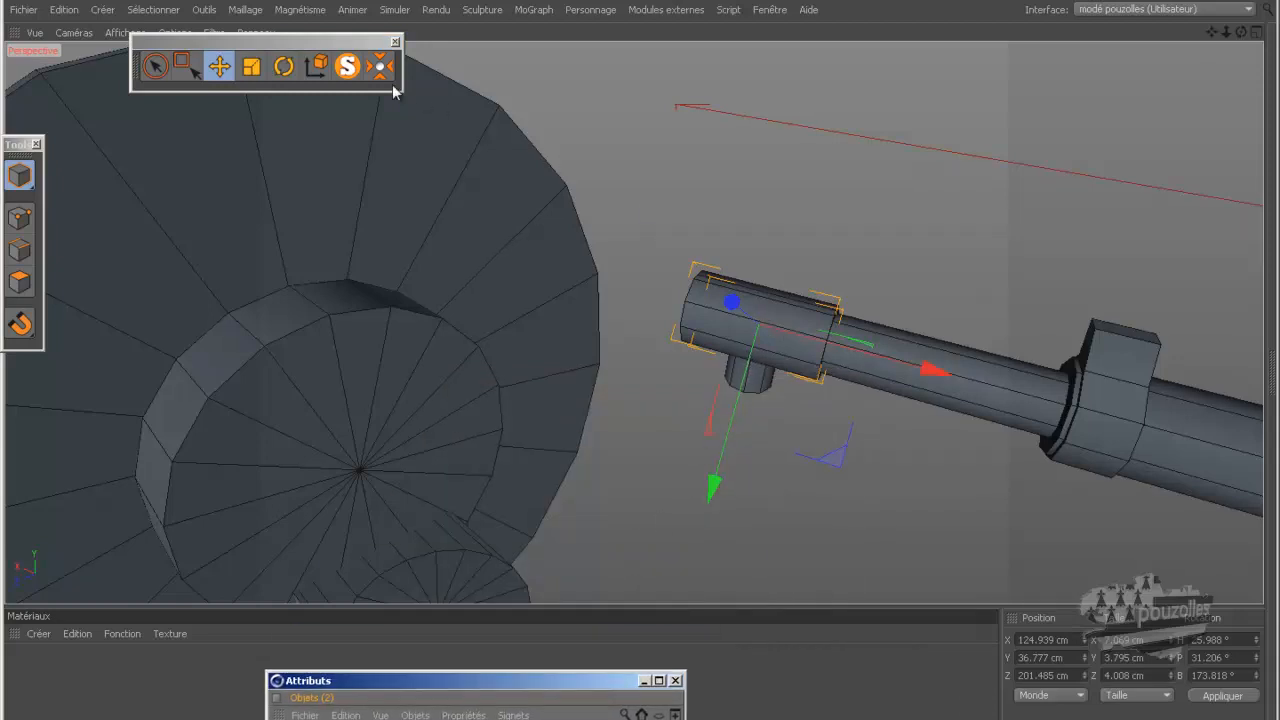
pyautogui.click(318, 67)
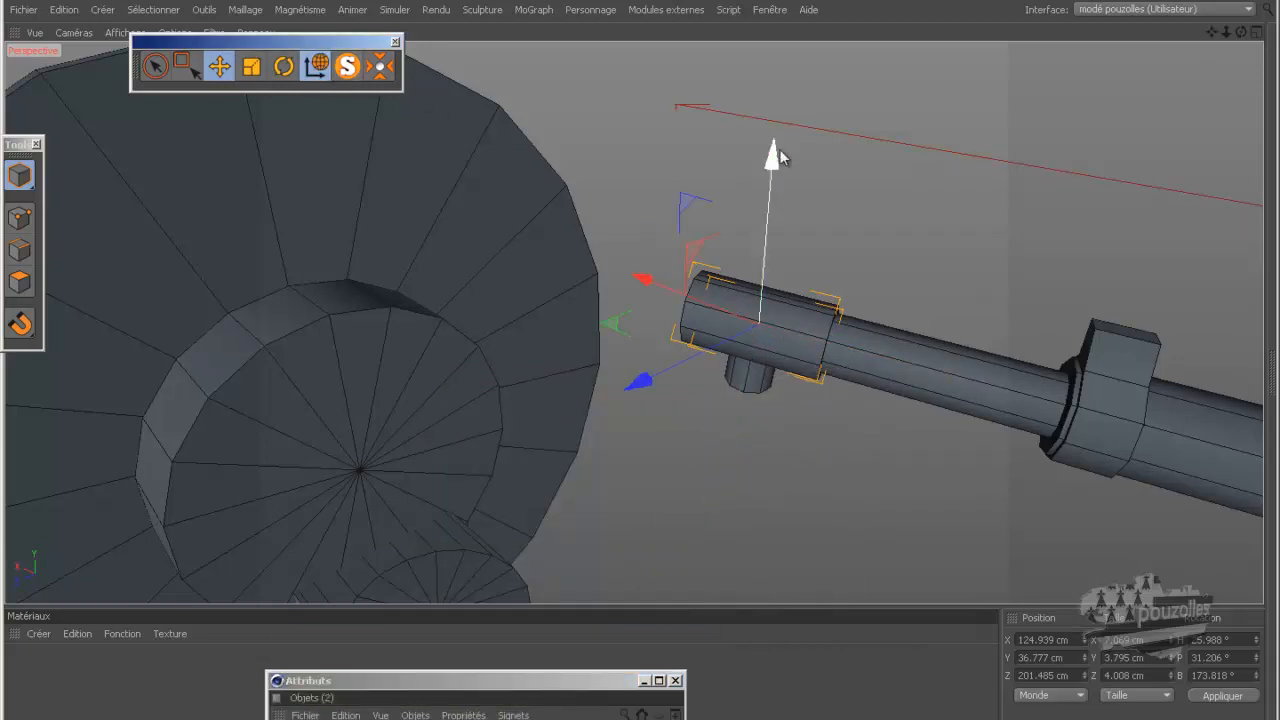
pyautogui.moveTo(772, 160); pyautogui.dragTo(766, 226)
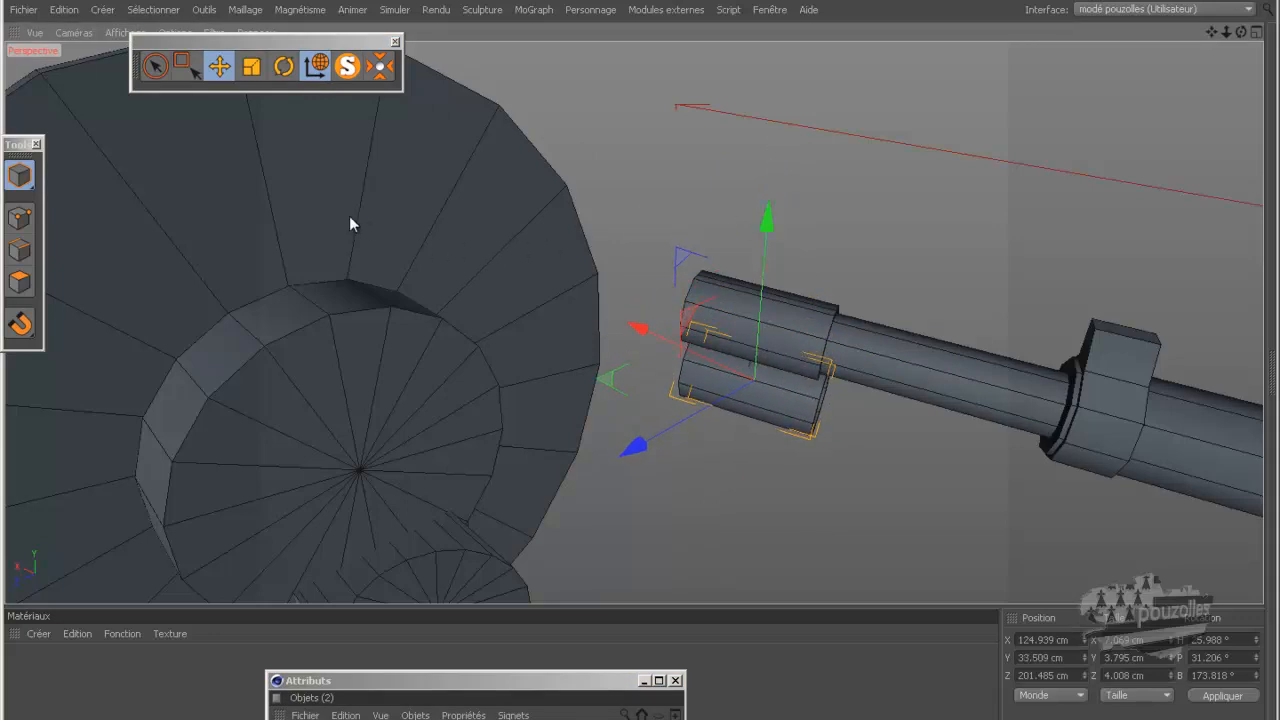
# Scale the duplicated sleeve uniformly to about 4.6 x 2.47 x 2.6 cm and raise it along the world axis to about Y 34 cm.
pyautogui.click(251, 66)
pyautogui.moveTo(1020, 130); pyautogui.dragTo(821, 238)
pyautogui.press('e')
pyautogui.click(316, 66)
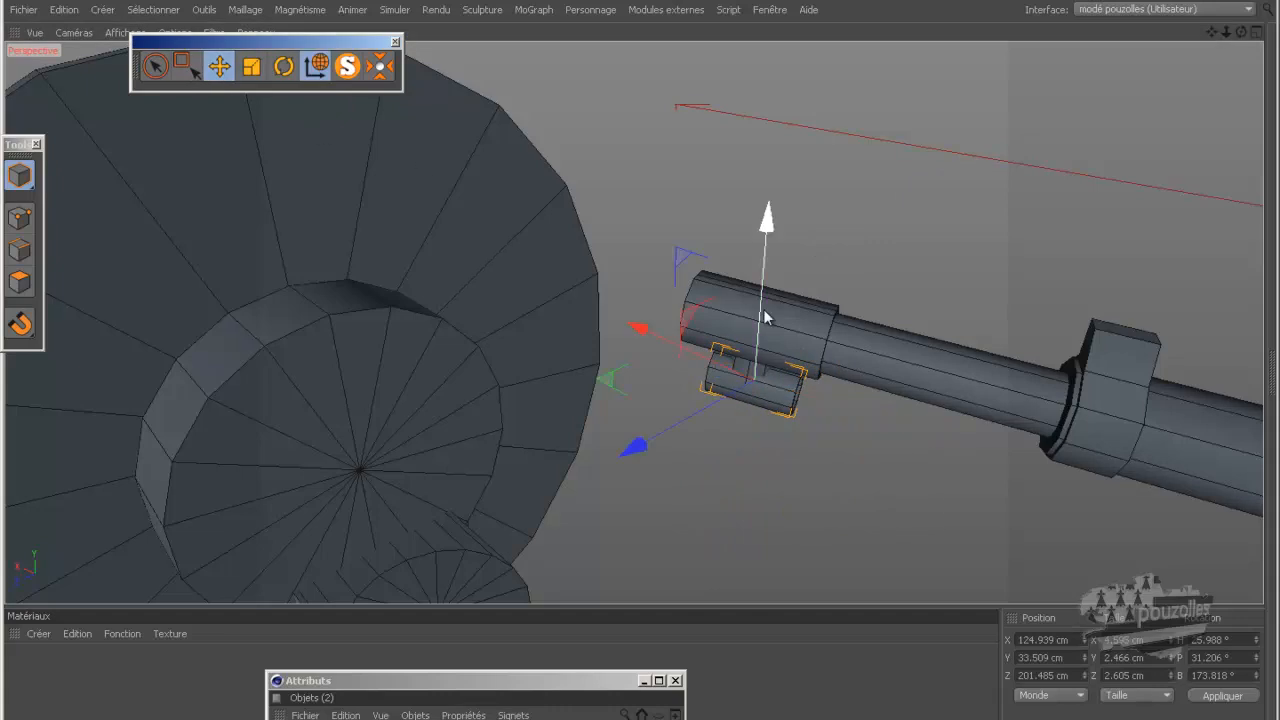
pyautogui.moveTo(766, 218); pyautogui.dragTo(762, 302)
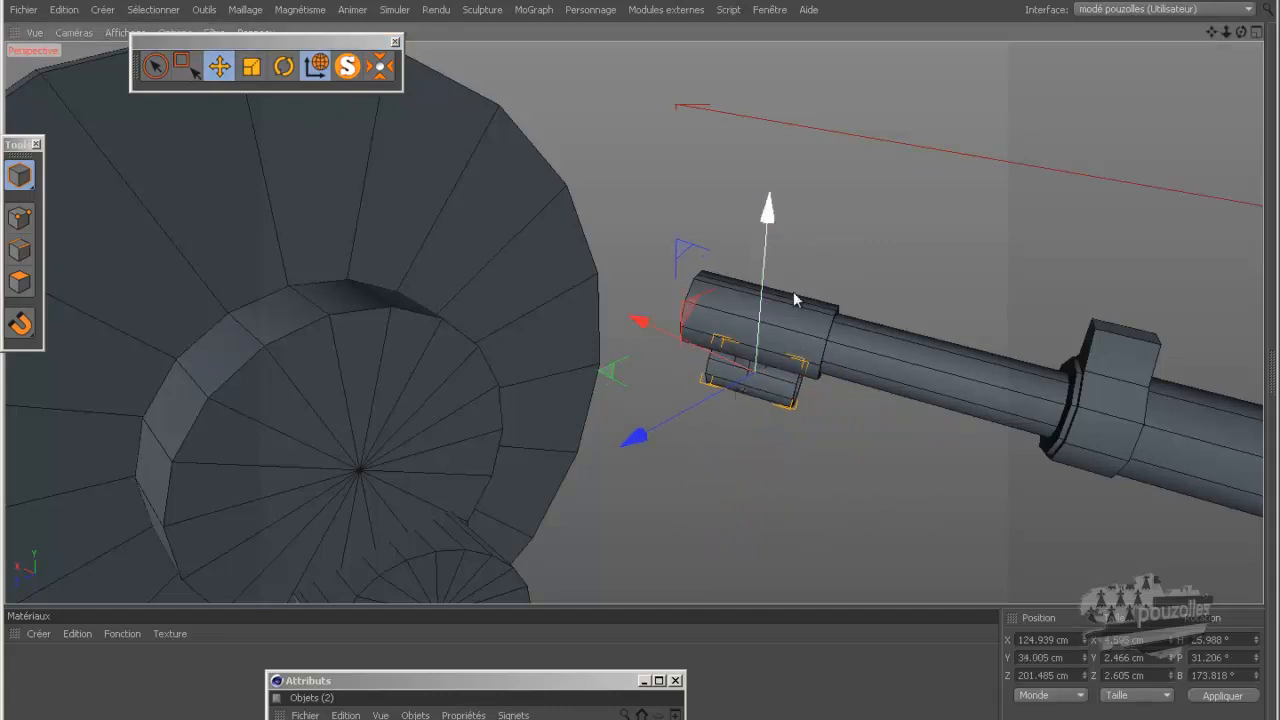
# Rotate the small duplicated cylinder in the top view to about H 23.4°, P 1.6°, B 174.7°.
pyautogui.middleClick(535, 346)
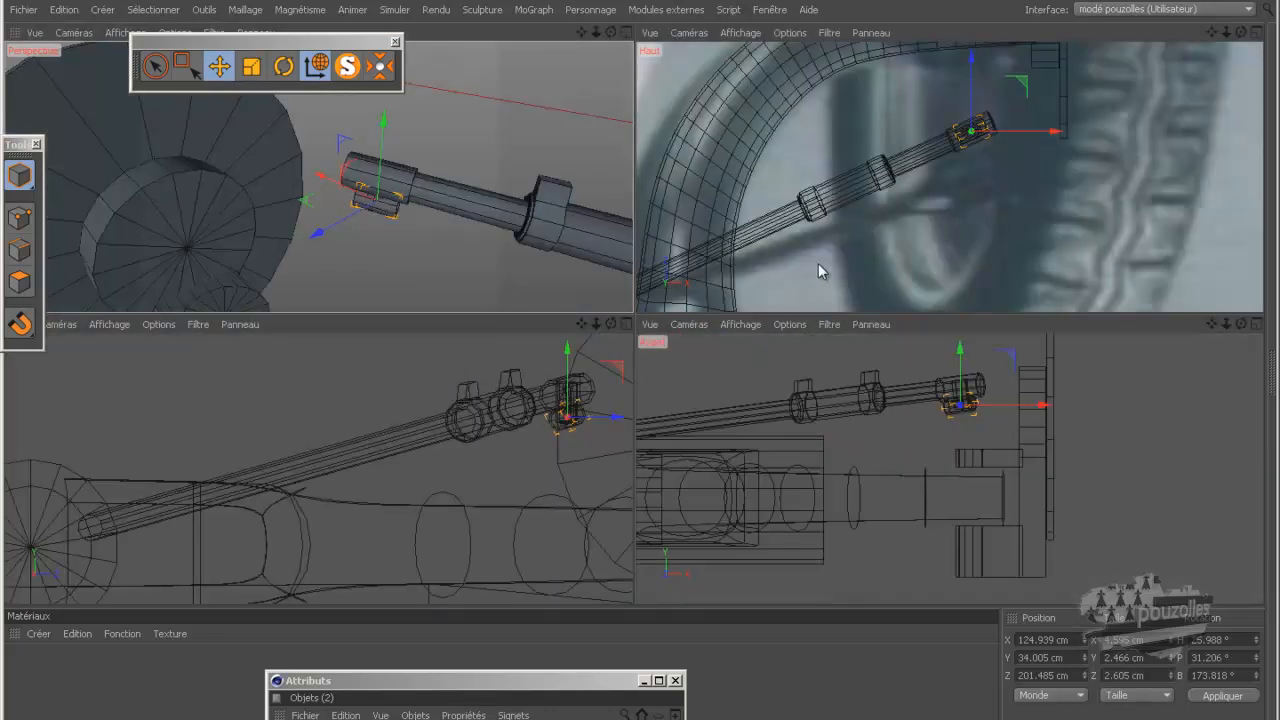
pyautogui.middleClick(867, 257)
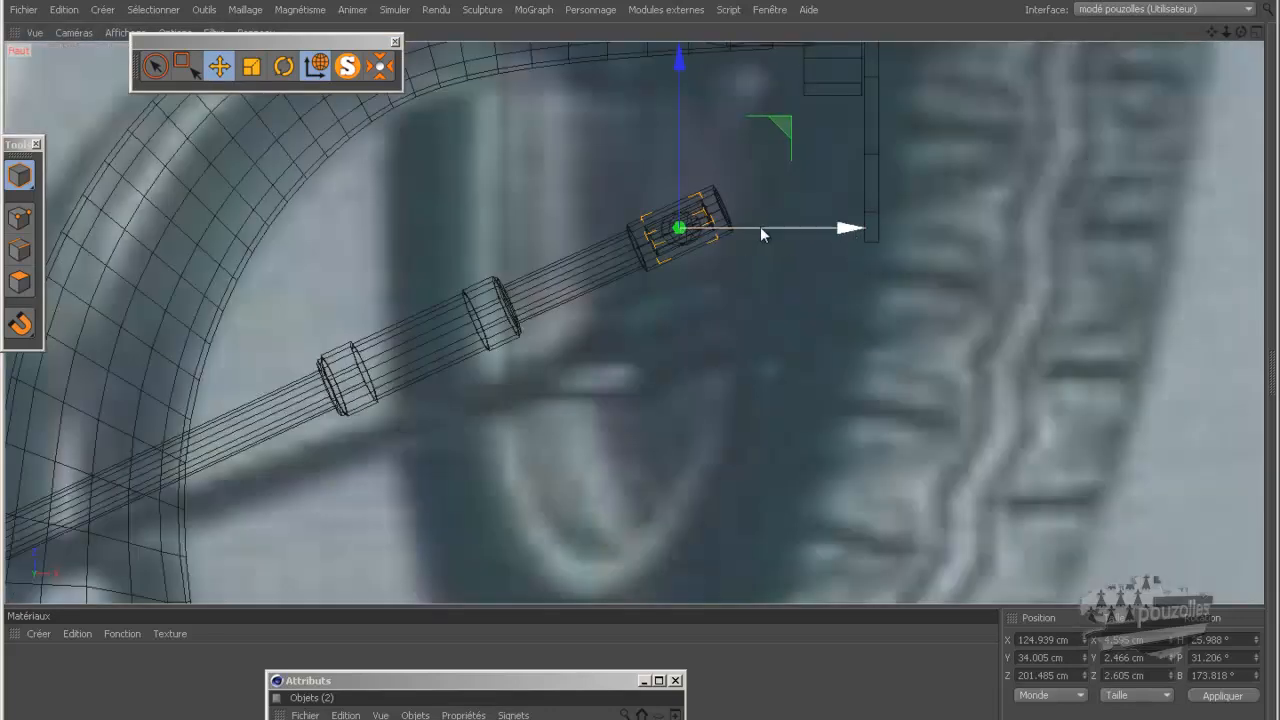
pyautogui.click(292, 71)
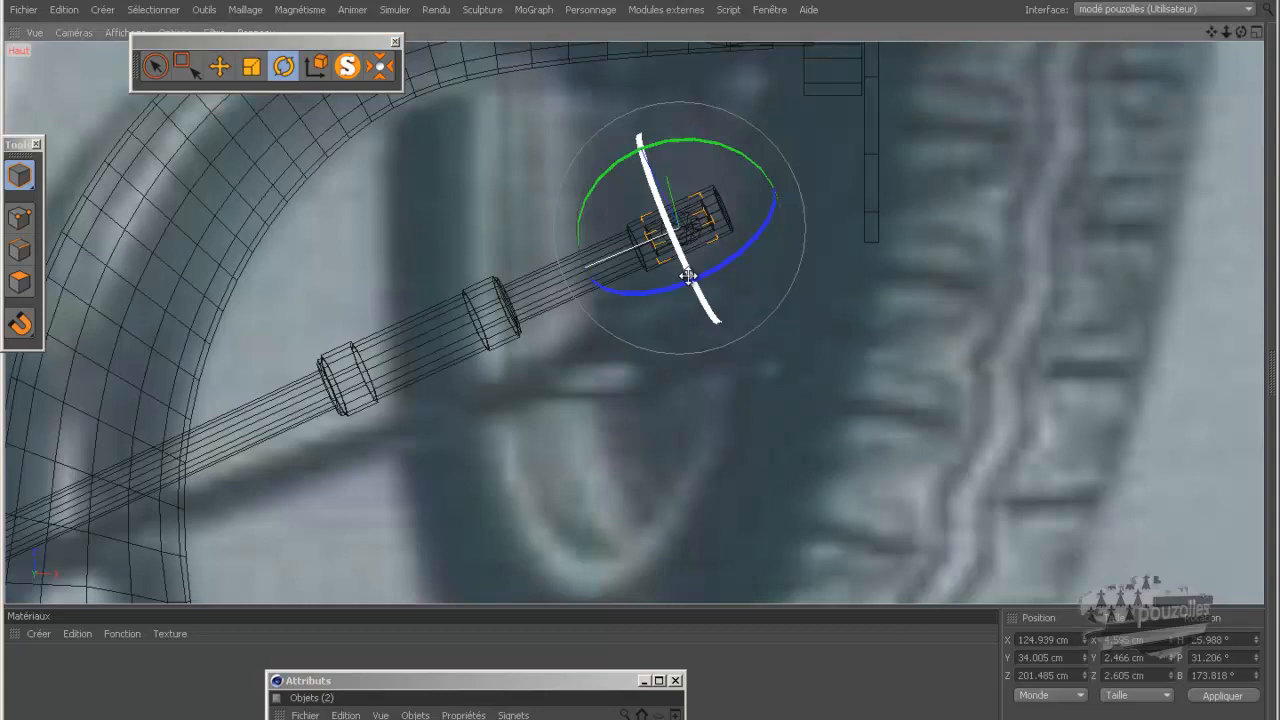
pyautogui.moveTo(687, 276); pyautogui.dragTo(661, 205)
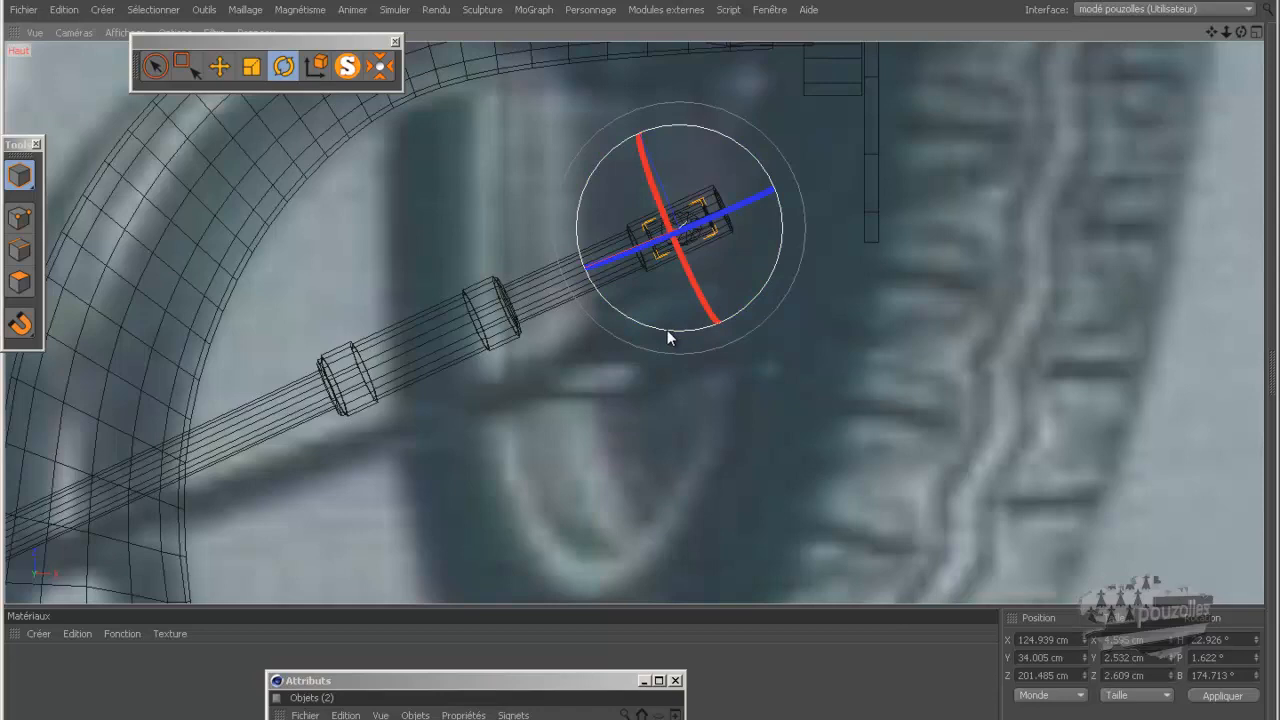
pyautogui.moveTo(667, 330); pyautogui.dragTo(664, 329)
pyautogui.middleClick(356, 257)
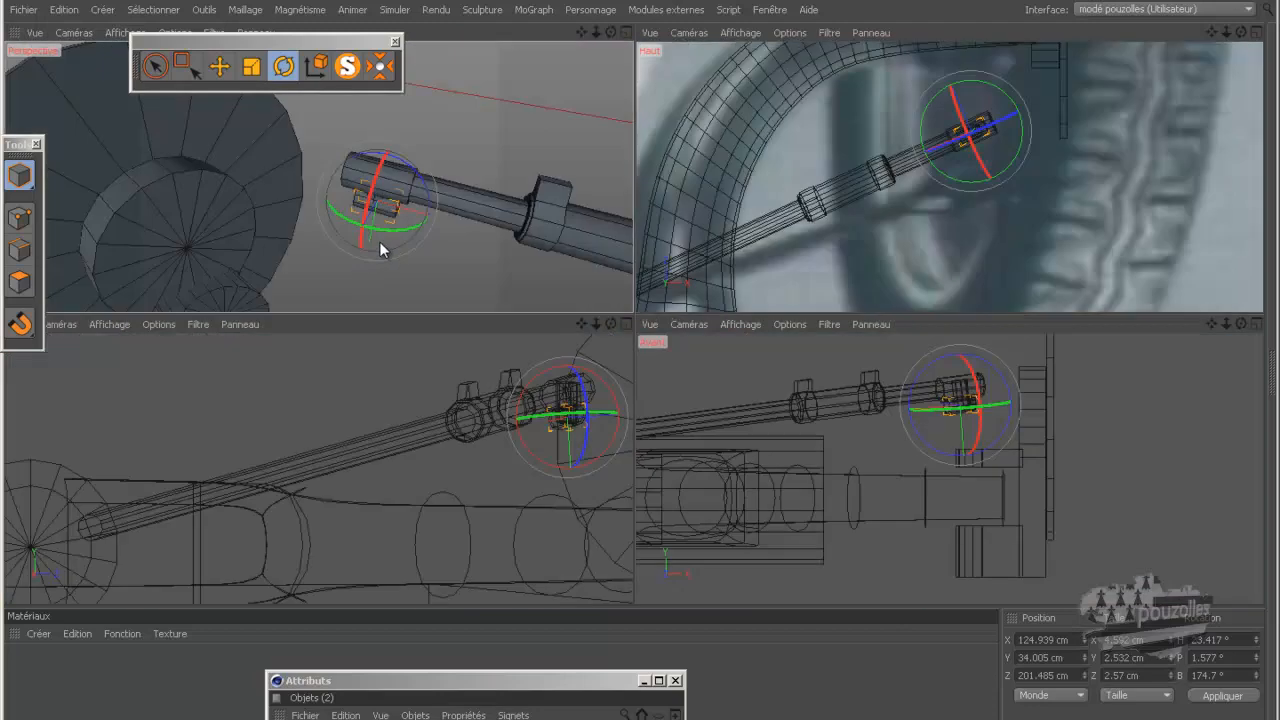
pyautogui.middleClick(380, 241)
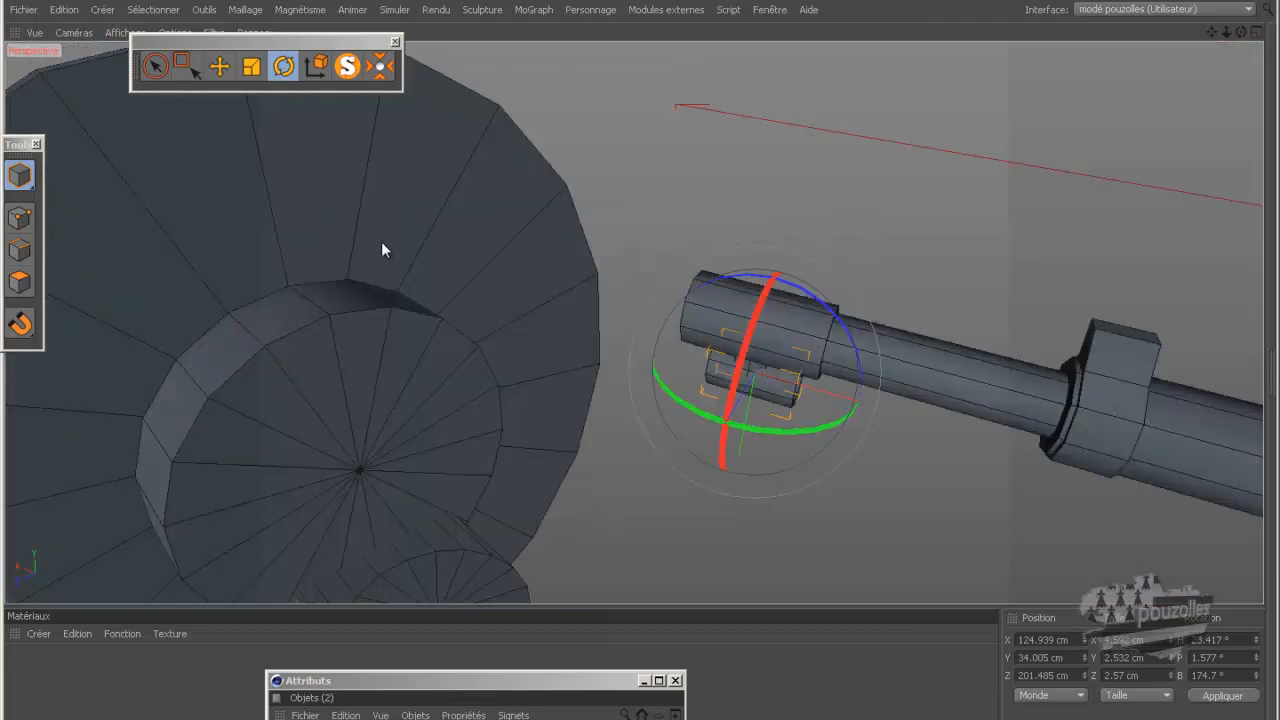
# Shift the small cylinder along the world X axis to about X 125.3 cm under the crosswise pin.
pyautogui.click(219, 66)
pyautogui.press('w')
pyautogui.moveTo(676, 343)
pyautogui.mouseDown()
pyautogui.moveTo(606, 297)
pyautogui.moveTo(662, 349)
pyautogui.mouseUp()
# Rotate the small cylinder about the world vertical axis in the top view so it sits at an angle to the rod.
pyautogui.middleClick(591, 353)
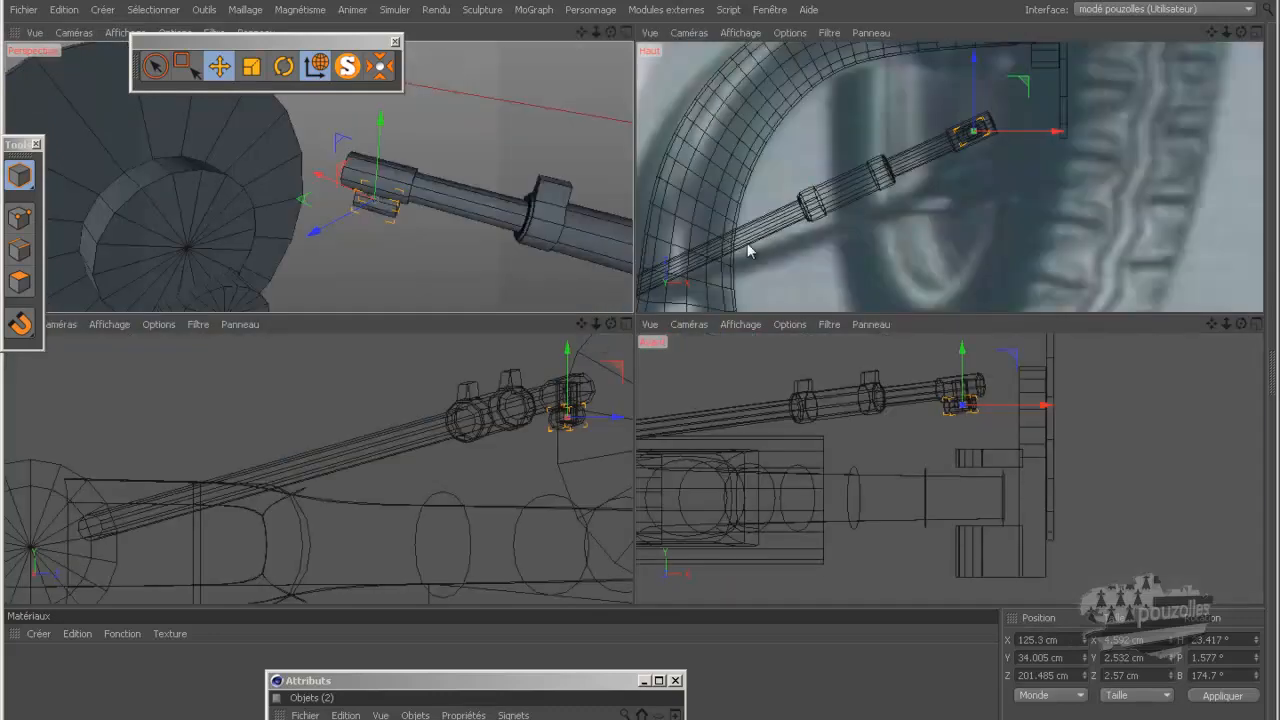
pyautogui.middleClick(923, 219)
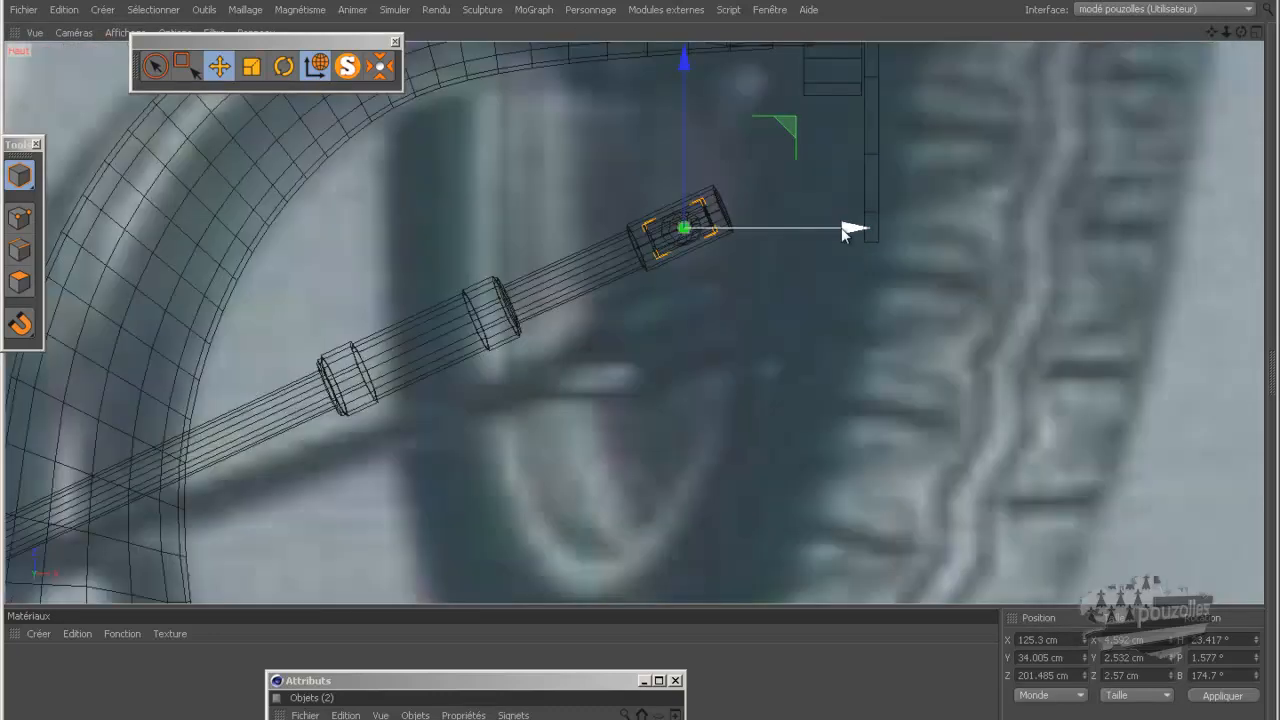
pyautogui.click(285, 67)
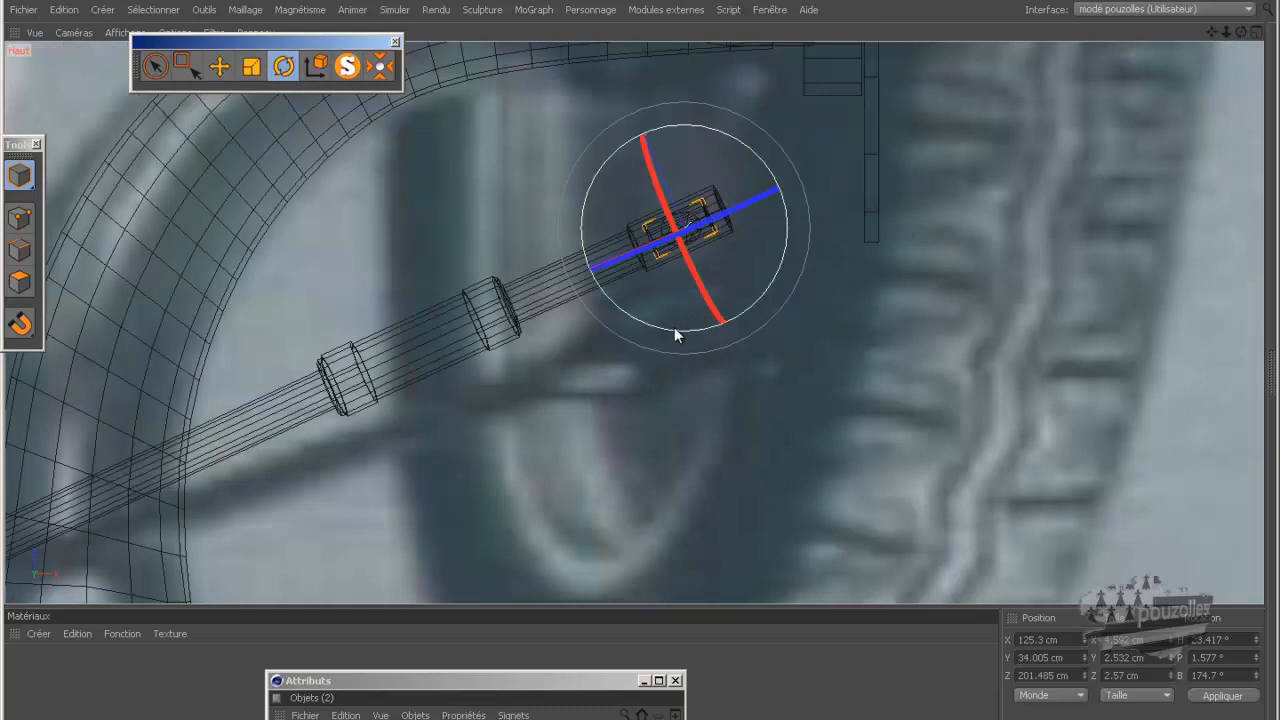
pyautogui.click(315, 67)
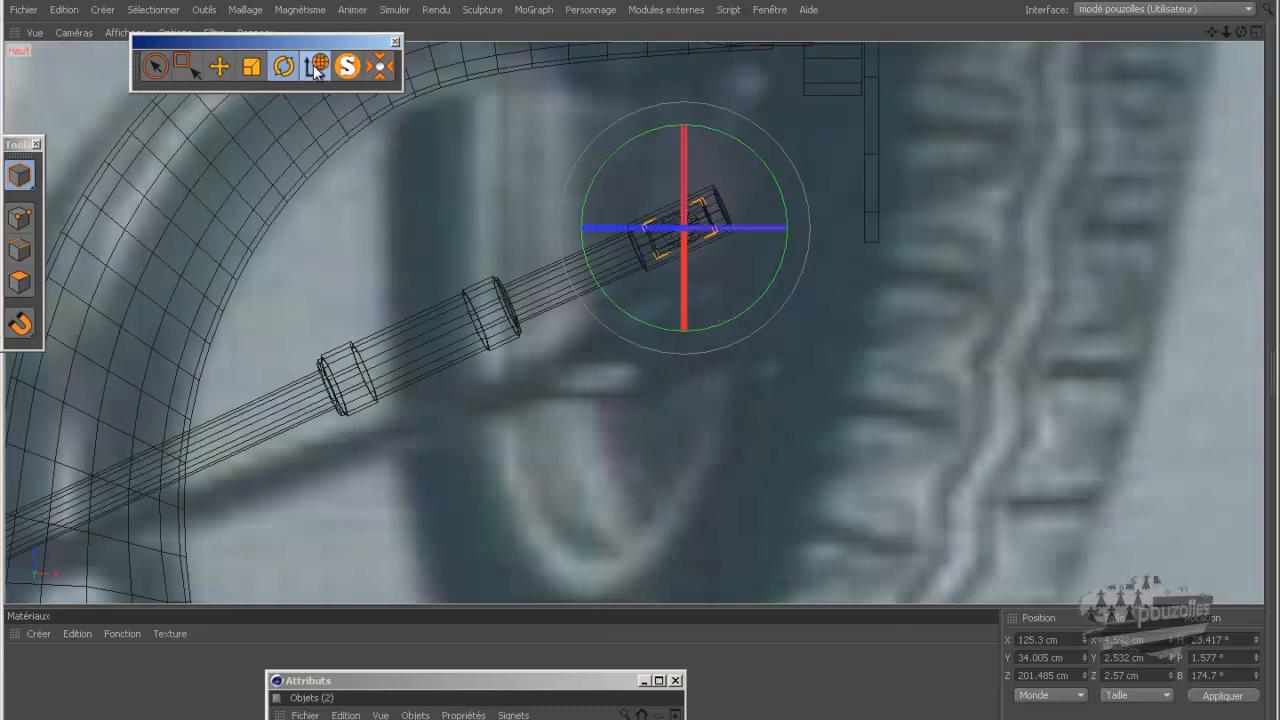
pyautogui.moveTo(649, 324); pyautogui.dragTo(679, 331)
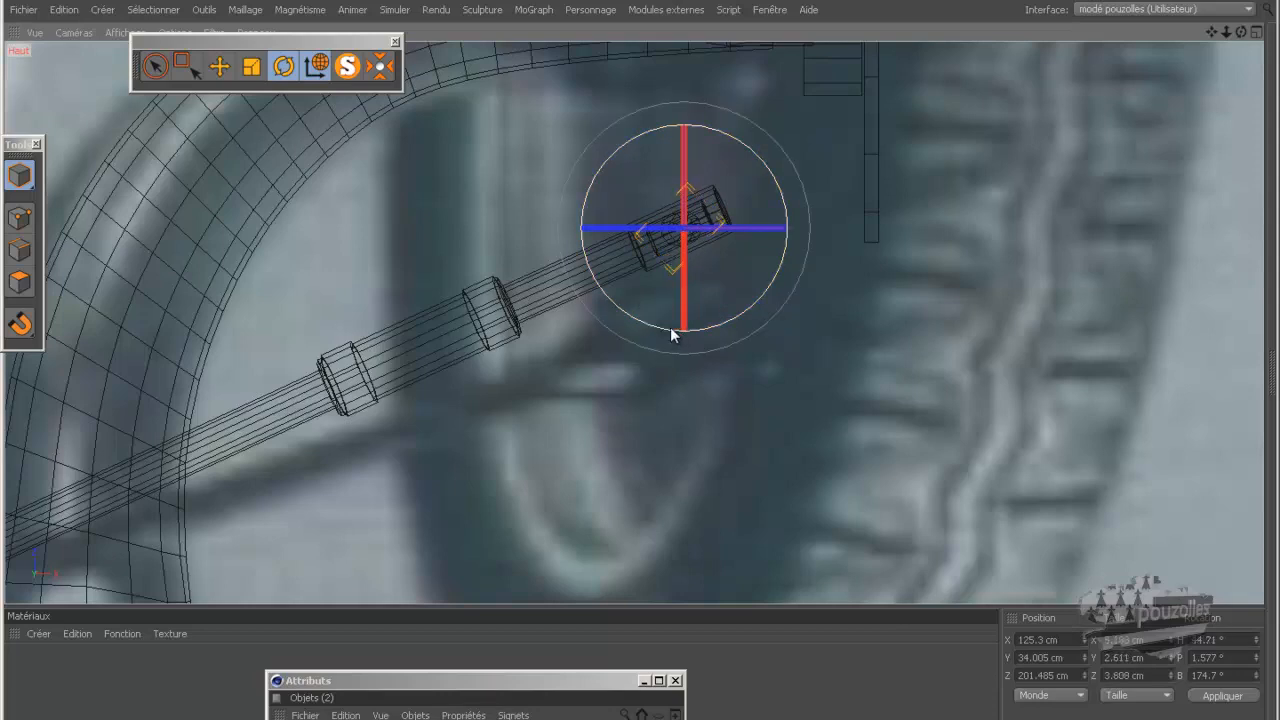
pyautogui.middleClick(381, 330)
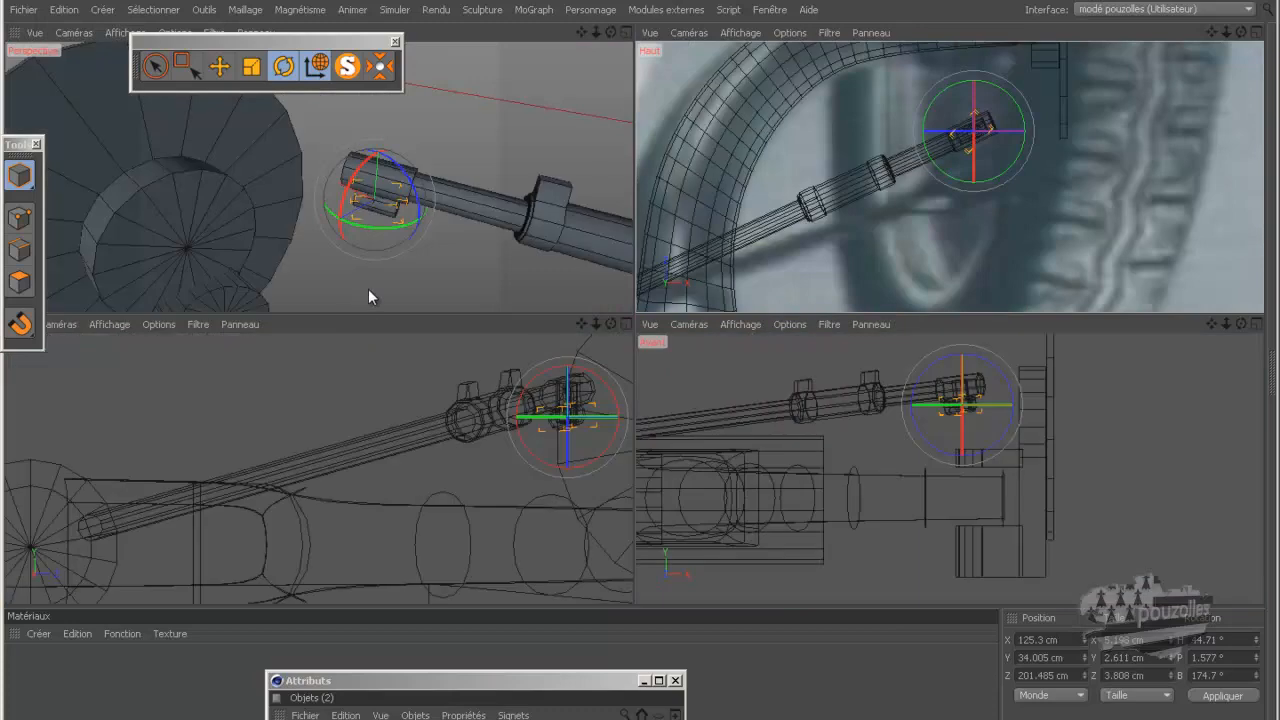
pyautogui.middleClick(422, 286)
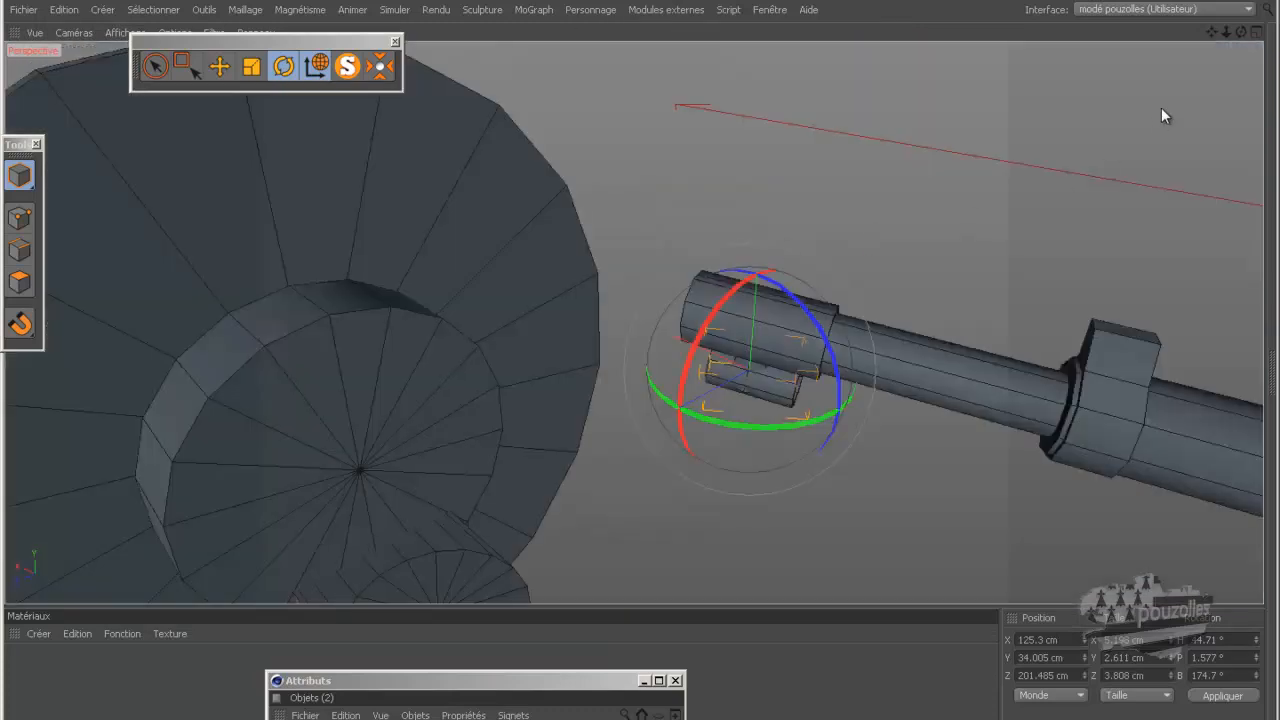
pyautogui.moveTo(1240, 33); pyautogui.dragTo(1147, 126)
pyautogui.moveTo(688, 497); pyautogui.dragTo(632, 494)
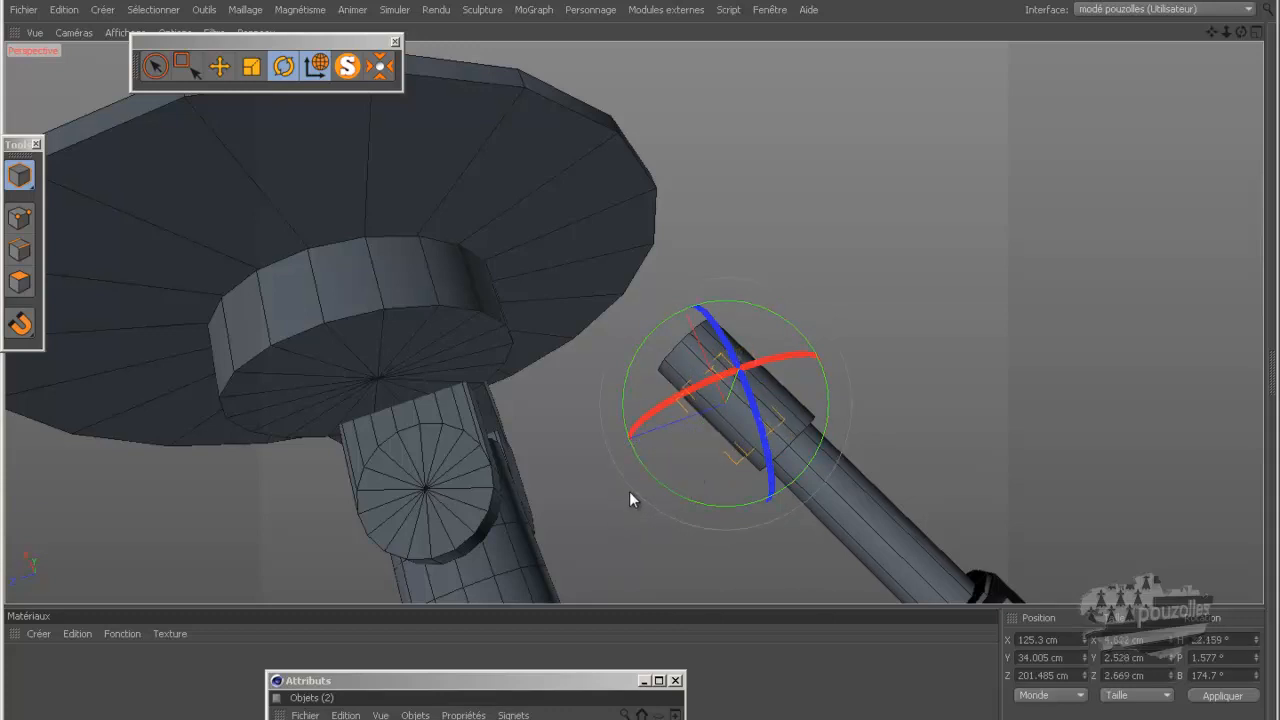
pyautogui.click(62, 10)
pyautogui.click(68, 32)
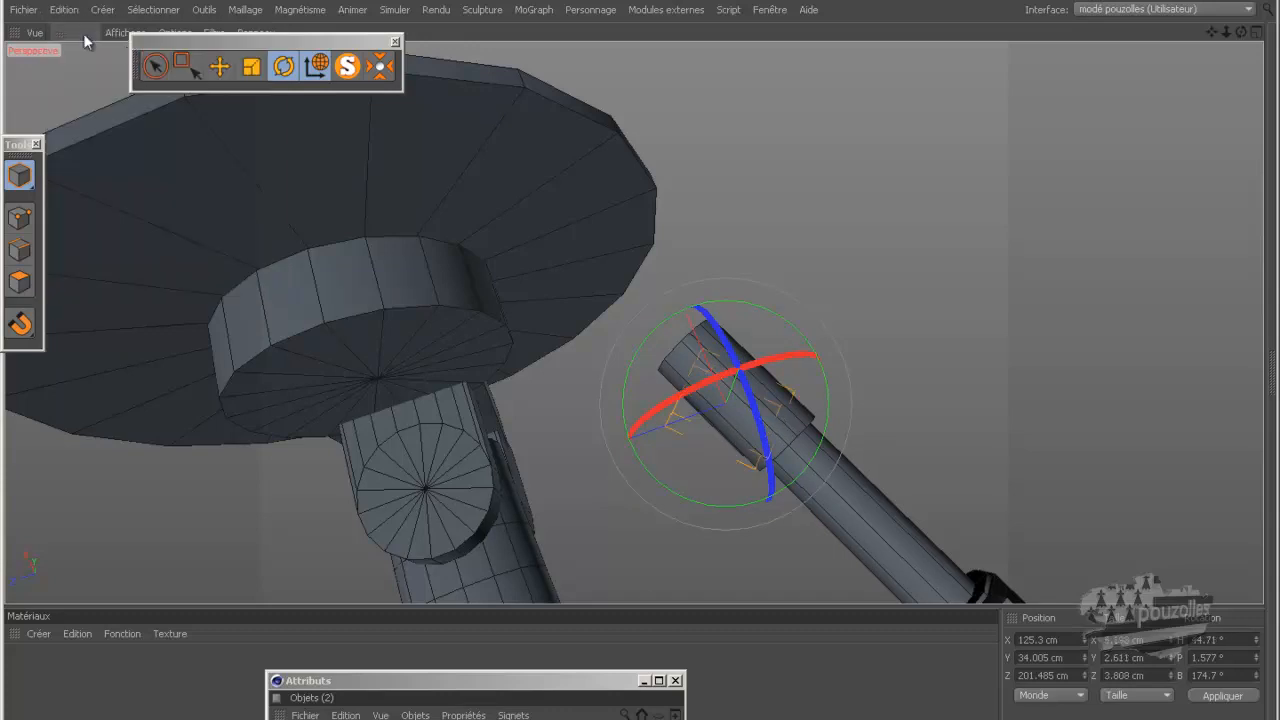
# Rotate the small cylinder in its local coordinate system to about H 113.1°, P -4.4°, B 176.6°.
pyautogui.click(319, 67)
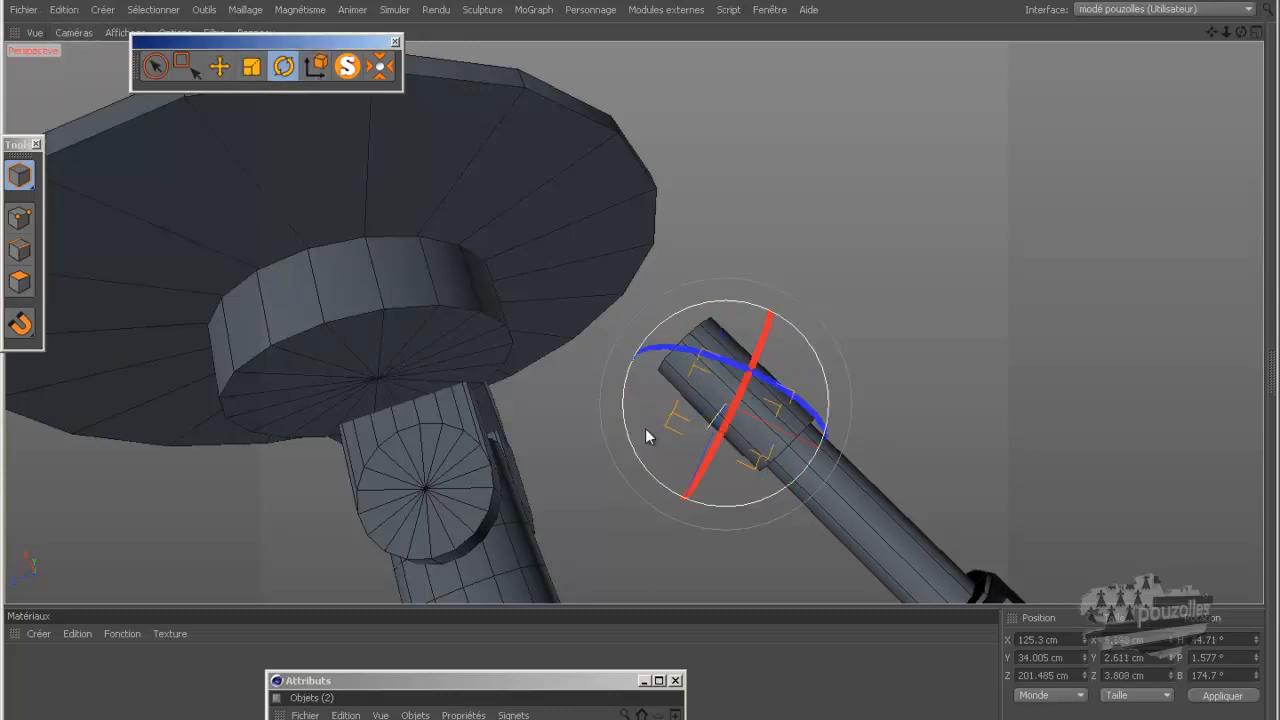
pyautogui.moveTo(654, 478); pyautogui.dragTo(790, 530)
pyautogui.moveTo(1241, 32); pyautogui.dragTo(640, 361)
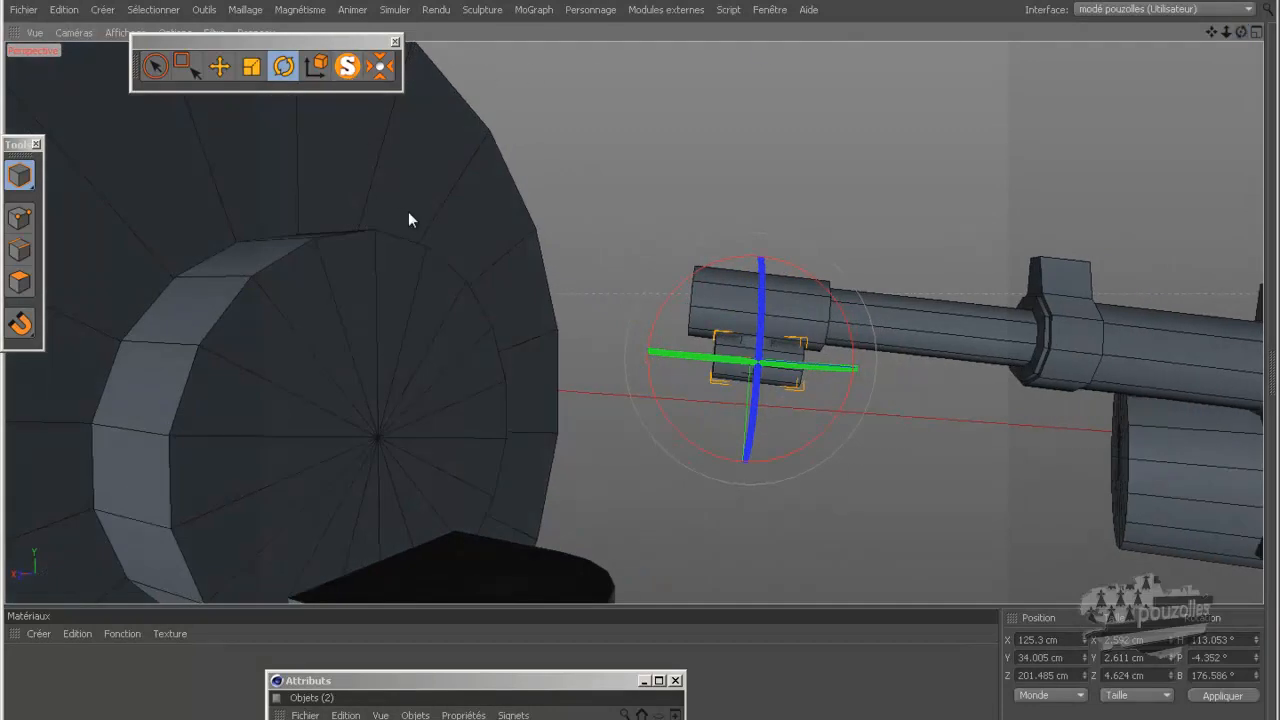
# Move the small cylinder along the world axes to about X 127.9 cm and Y 33.5 cm, beside the pin.
pyautogui.click(219, 66)
pyautogui.press('w')
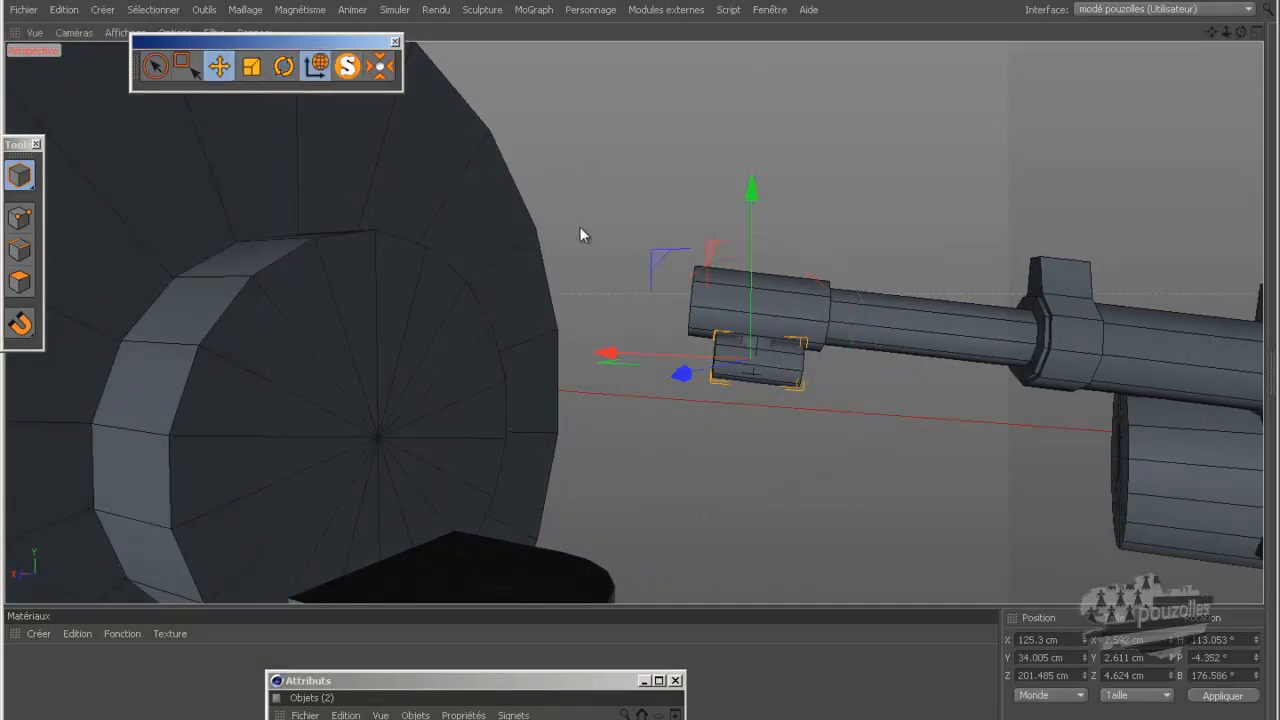
pyautogui.moveTo(620, 358); pyautogui.dragTo(572, 362)
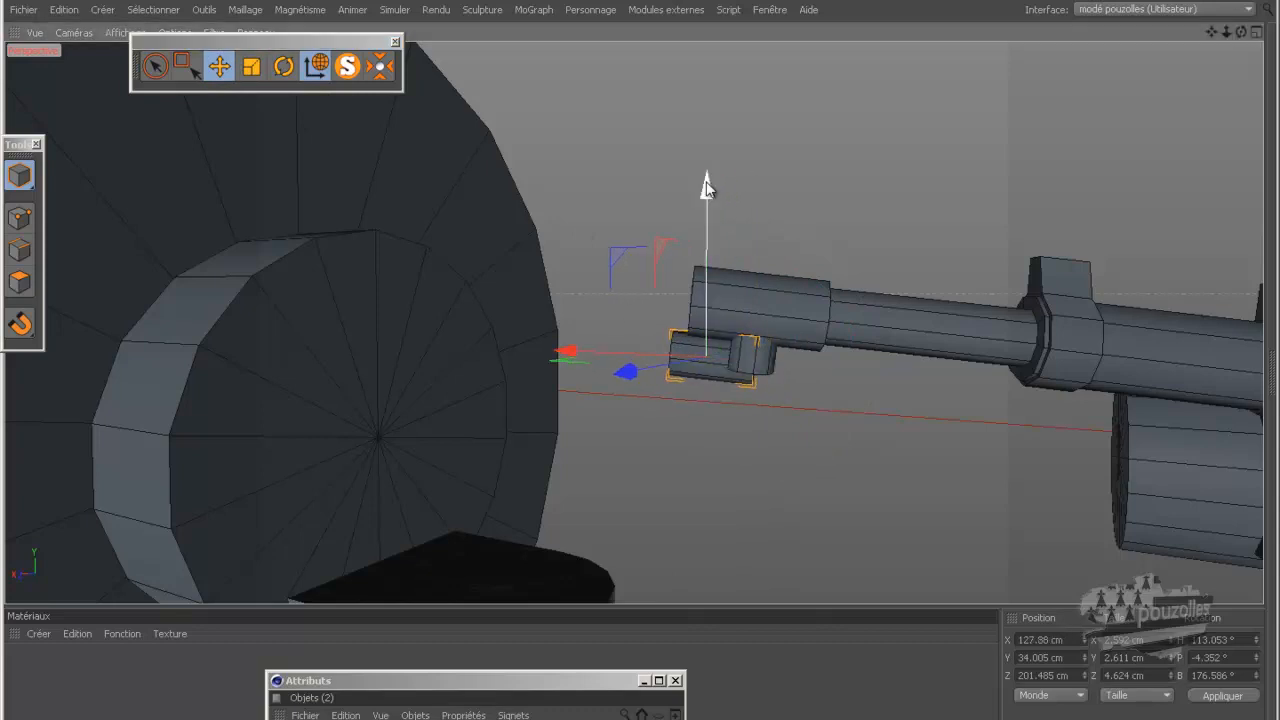
pyautogui.moveTo(706, 192); pyautogui.dragTo(703, 208)
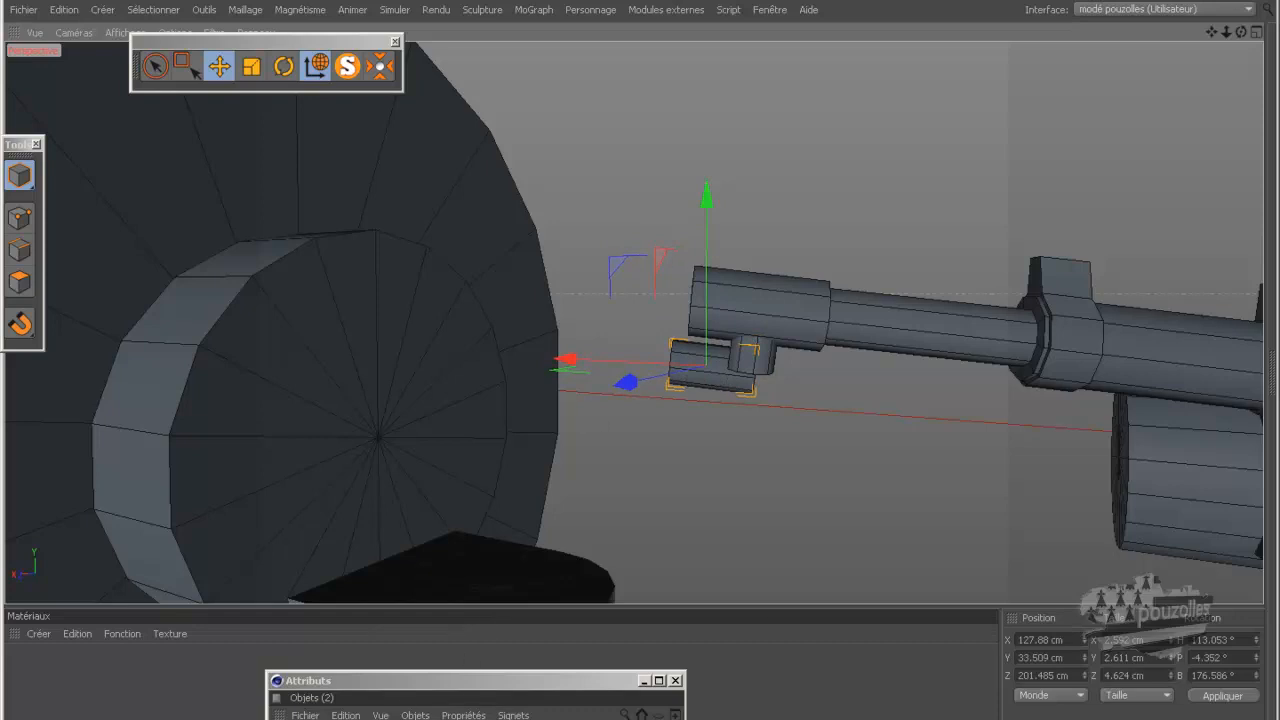
# Switch to the Windows Live photo viewer and examine the steering rod's end joint in the reference photo.
pyautogui.click(290, 718)
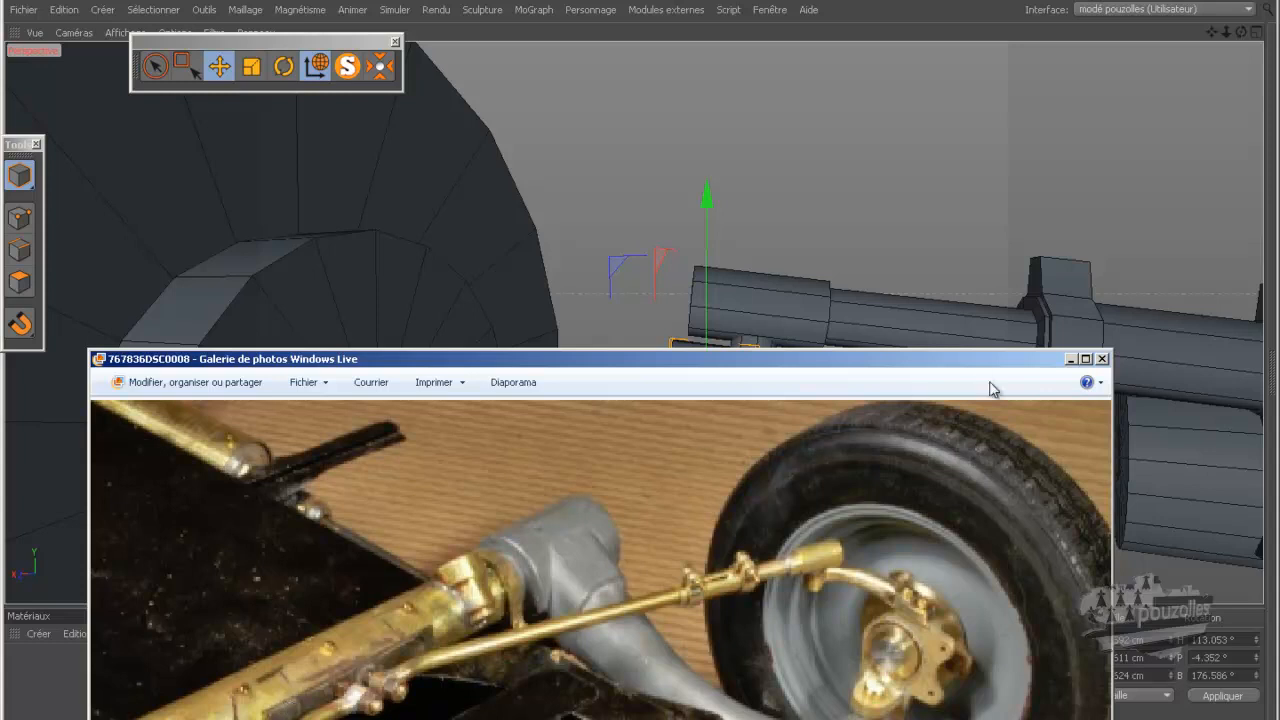
pyautogui.moveTo(962, 361); pyautogui.dragTo(869, 157)
pyautogui.click(980, 157)
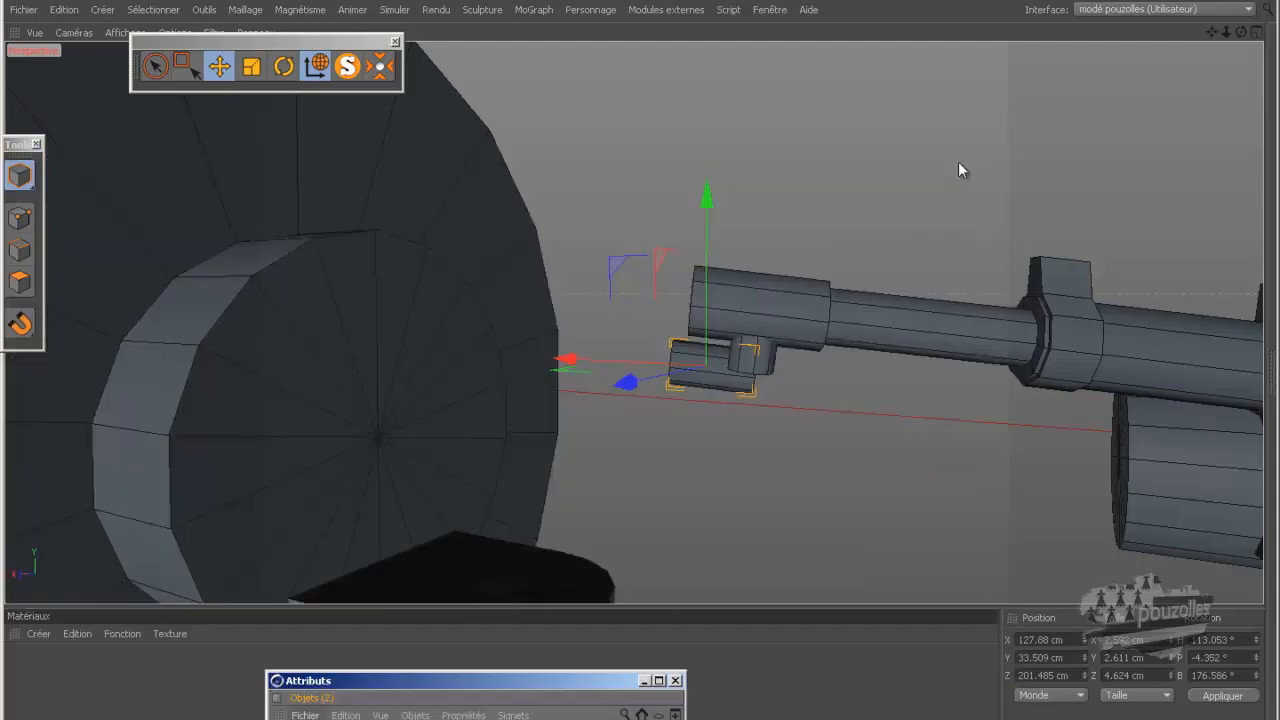
# Scale the small cylinder uniformly to about 1.6 x 1.6 x 2.9 cm and raise it to about Y 34.2 cm.
pyautogui.press('w')
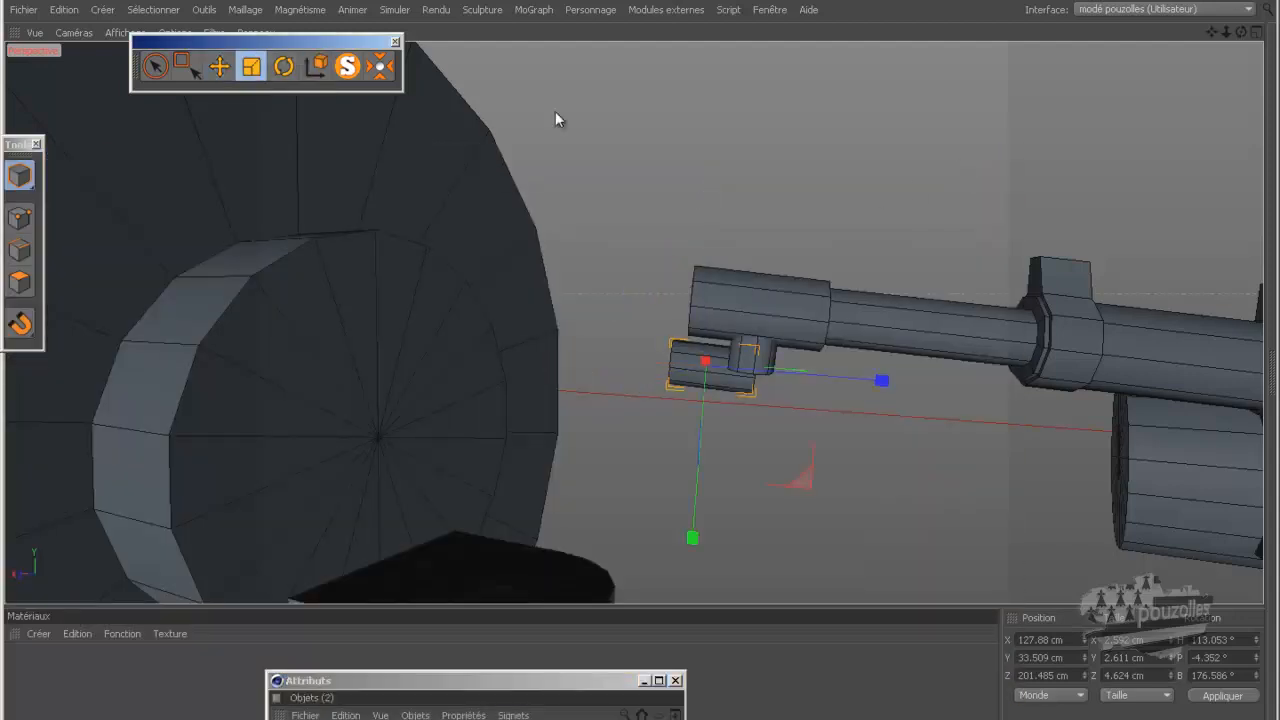
pyautogui.press('t')
pyautogui.moveTo(594, 150); pyautogui.dragTo(444, 284)
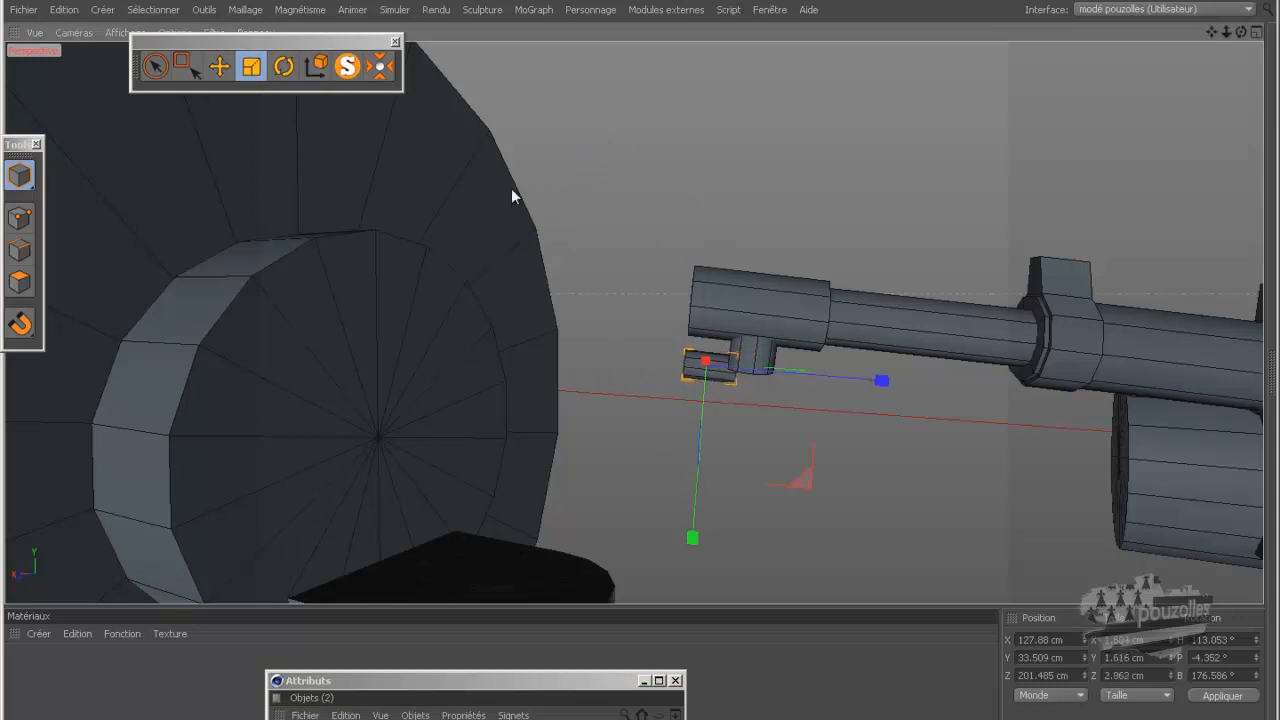
pyautogui.click(218, 66)
pyautogui.press('w')
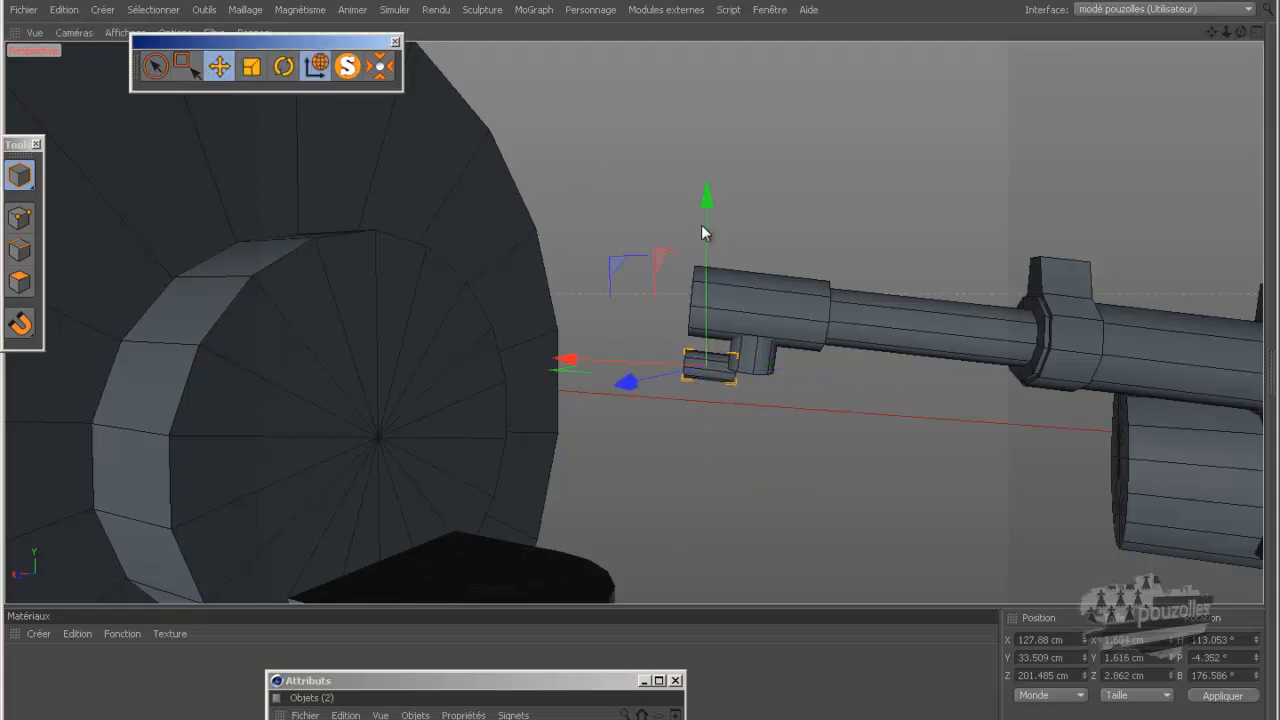
pyautogui.moveTo(708, 217); pyautogui.dragTo(710, 212)
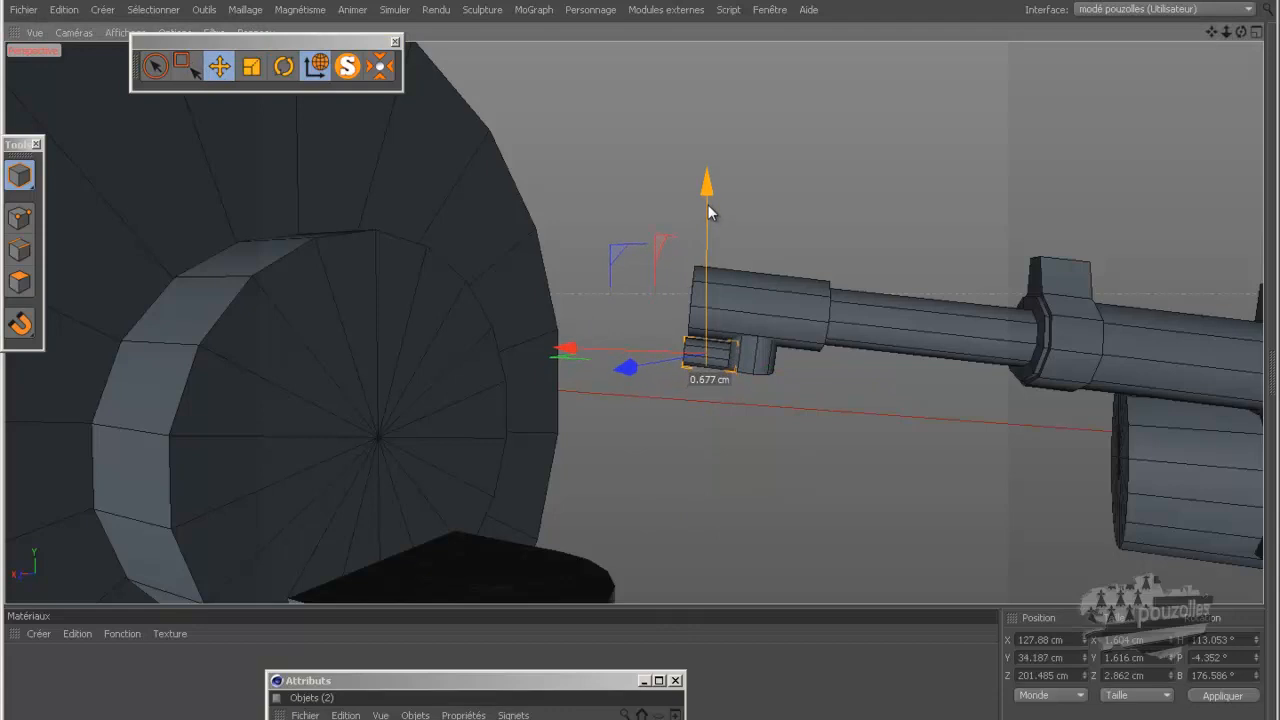
# Delete the inner polygons of the small cylinder's free end cap, leaving only the outer ring.
pyautogui.moveTo(1241, 33); pyautogui.dragTo(645, 360)
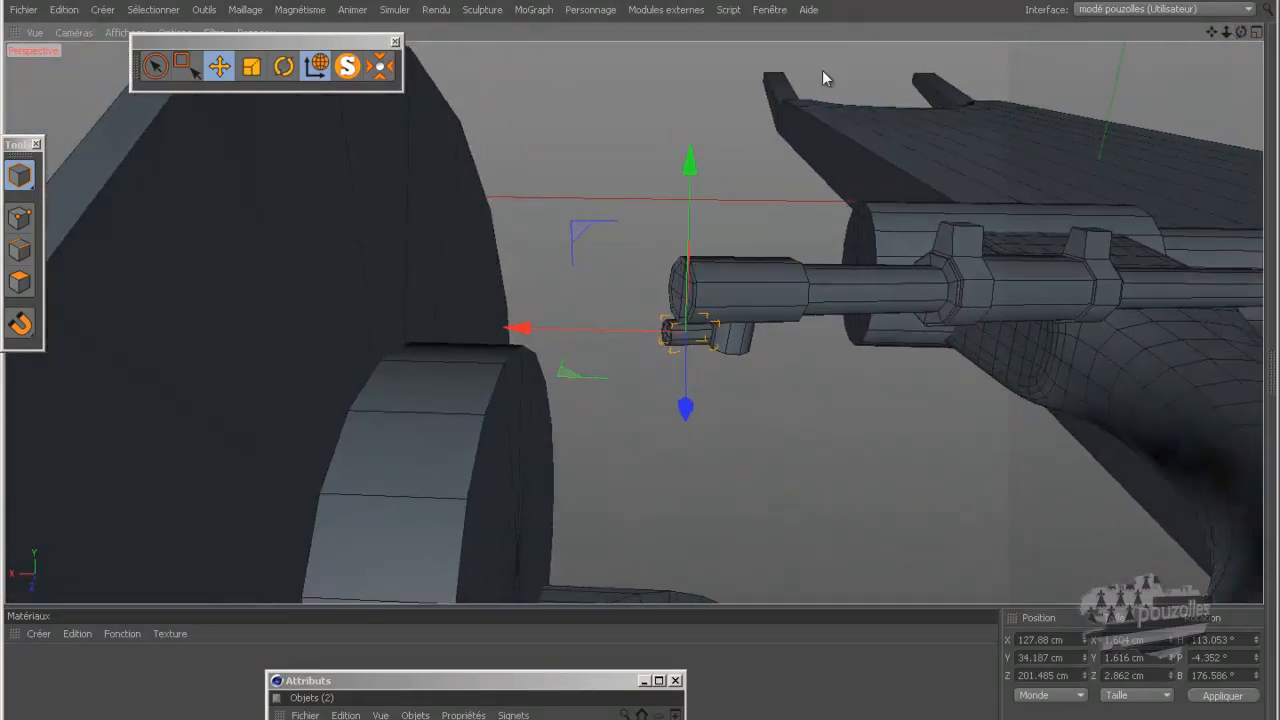
pyautogui.click(155, 67)
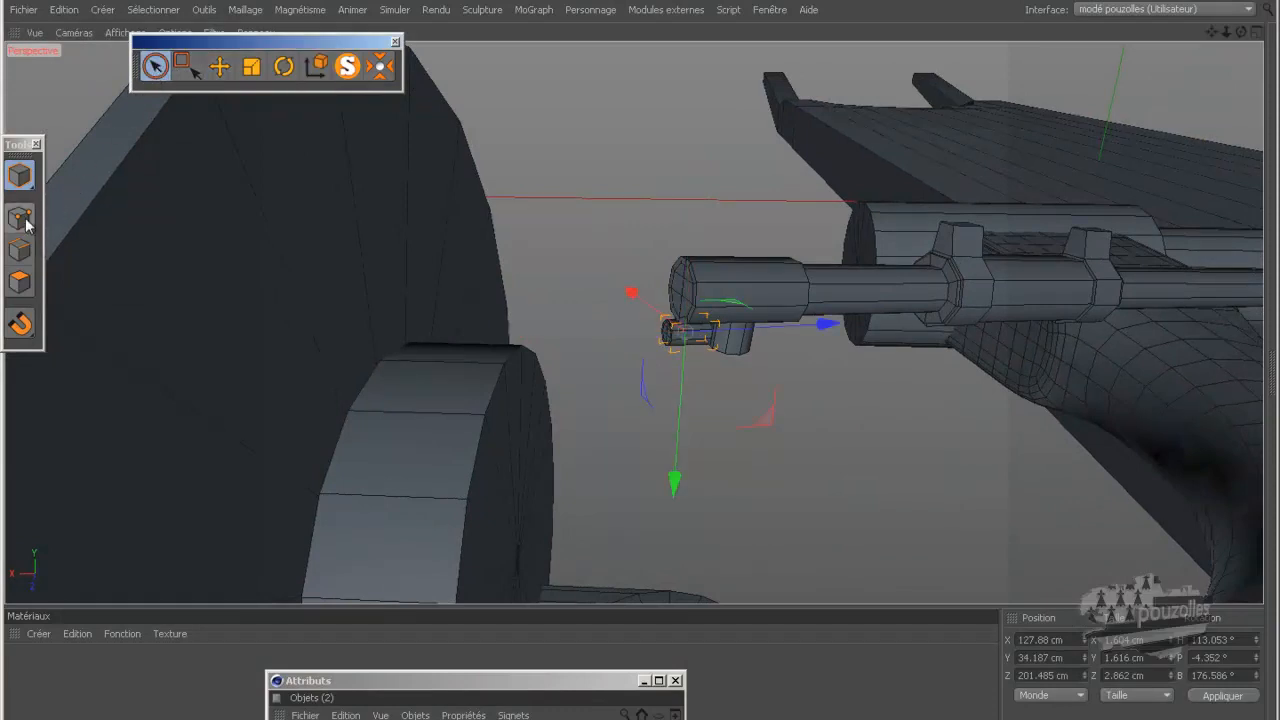
pyautogui.click(19, 282)
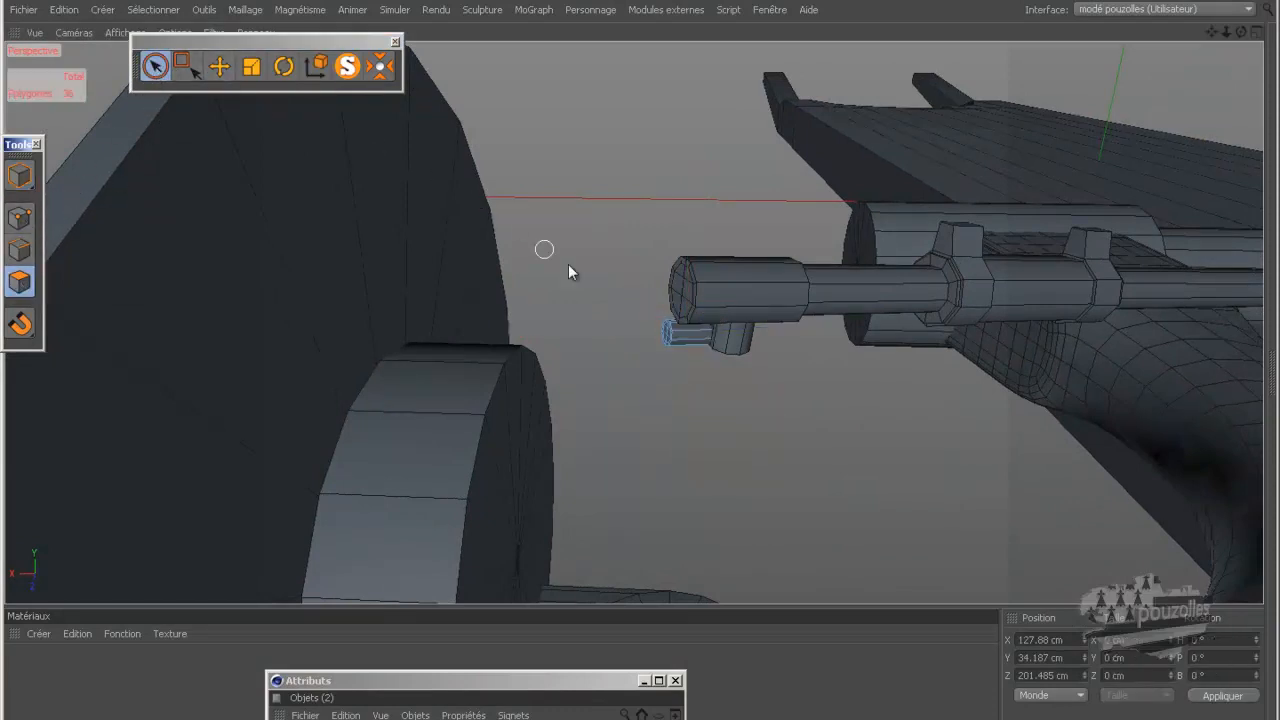
pyautogui.scroll(5, 657, 339)
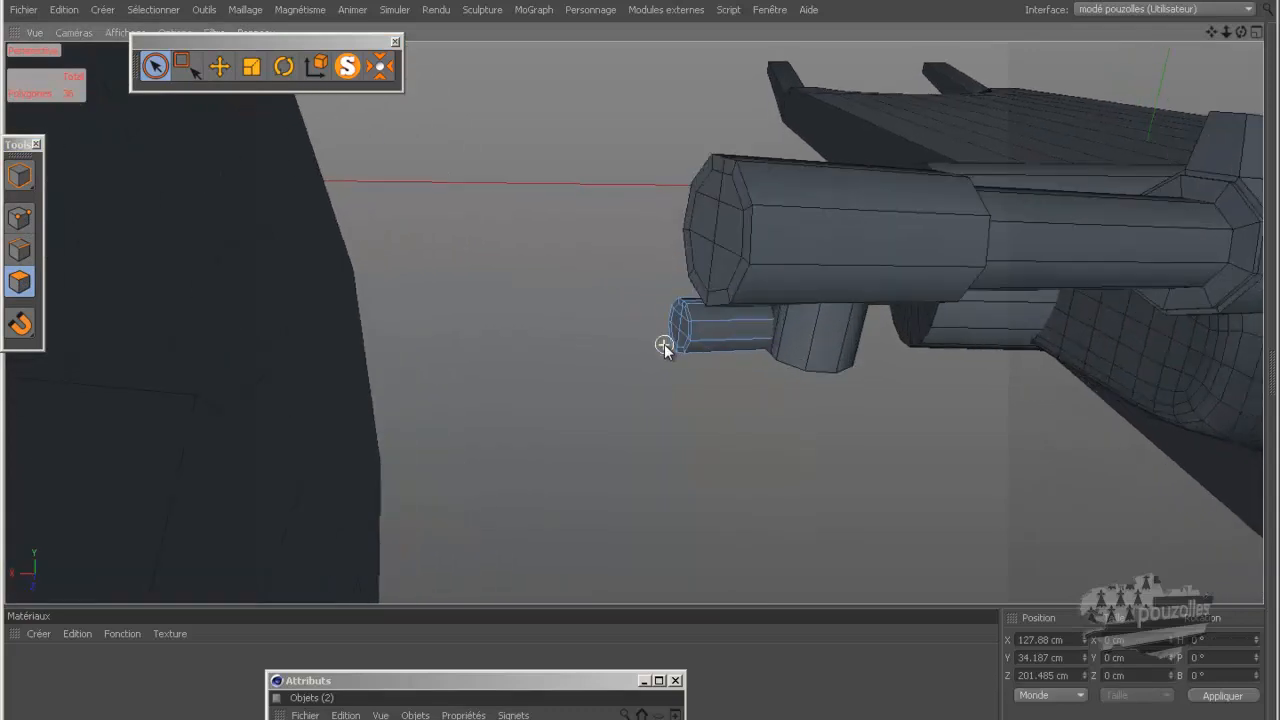
pyautogui.scroll(2, 664, 346)
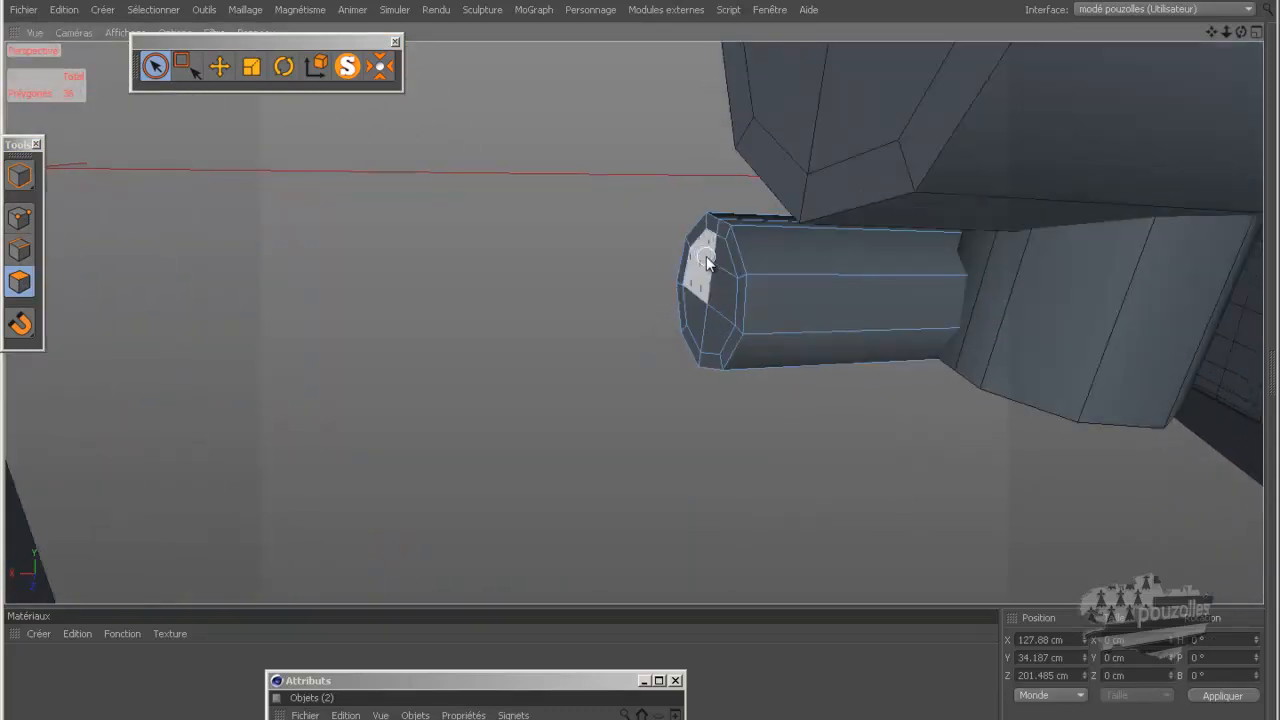
pyautogui.moveTo(412, 680); pyautogui.dragTo(367, 218)
pyautogui.moveTo(700, 271)
pyautogui.mouseDown()
pyautogui.moveTo(708, 263)
pyautogui.moveTo(707, 318)
pyautogui.mouseUp()
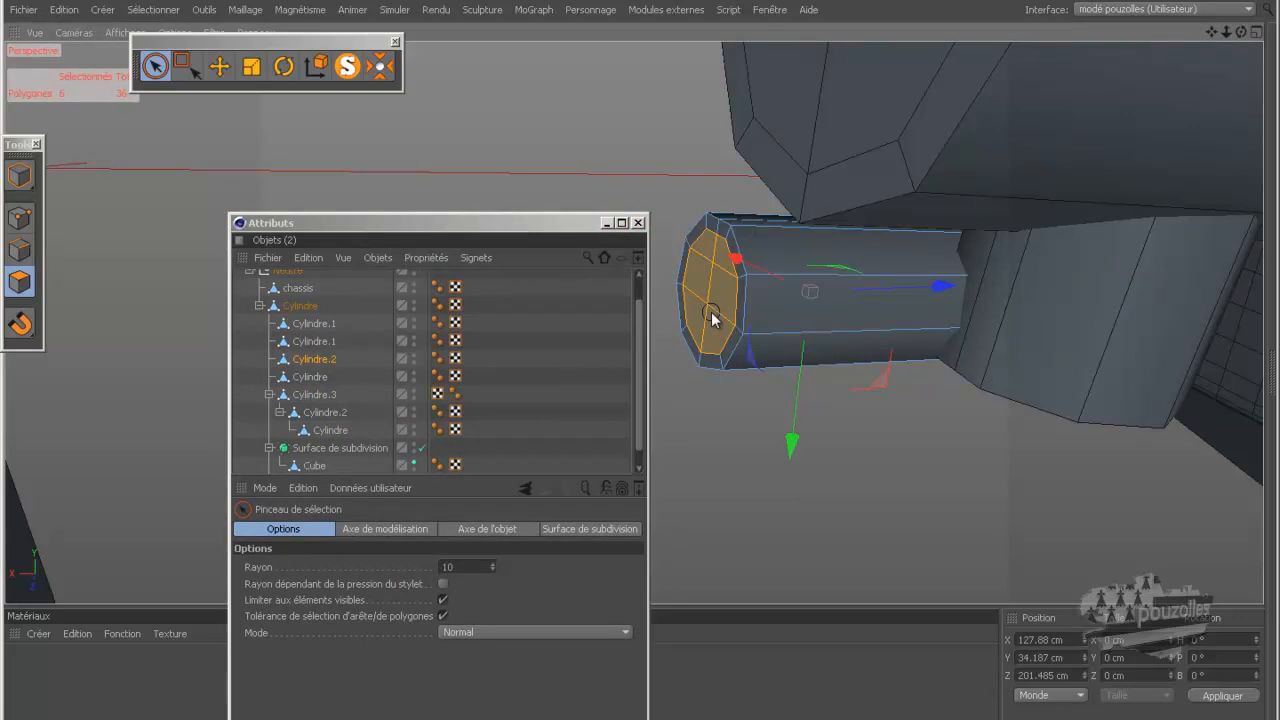
pyautogui.press('Delete')
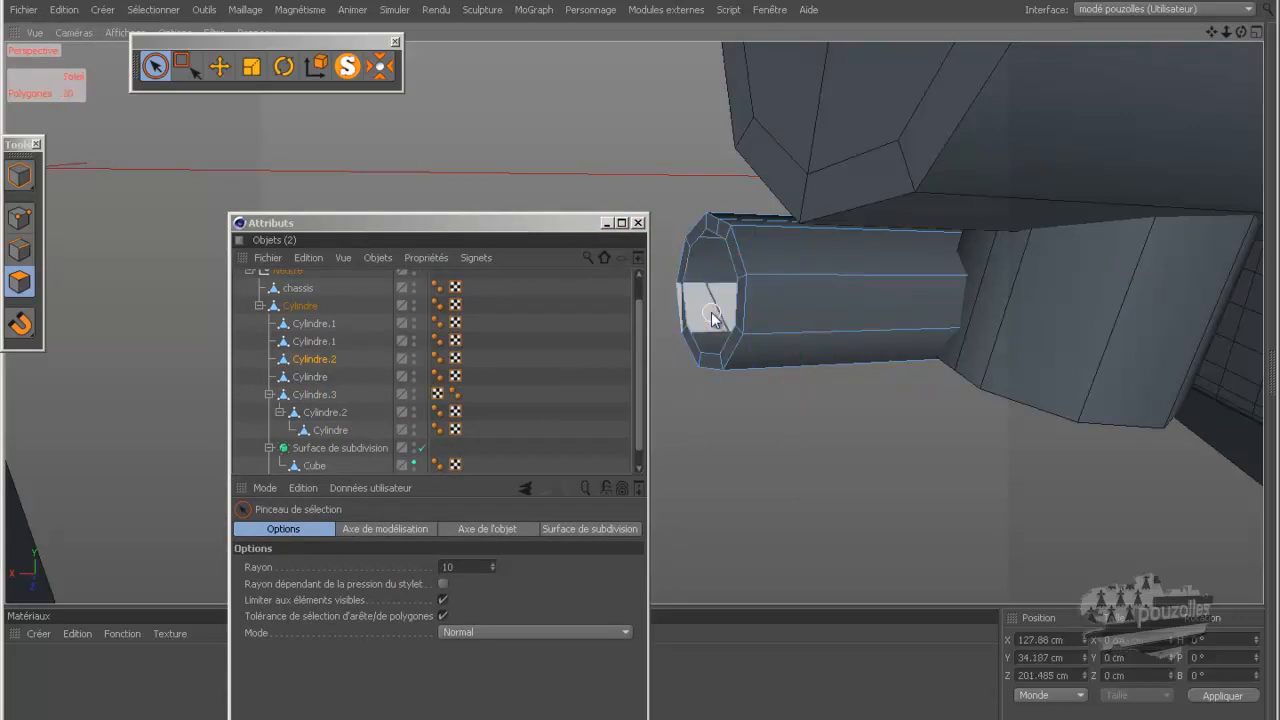
# Optimize the small cylinder's mesh in point mode to remove the stray points.
pyautogui.click(19, 217)
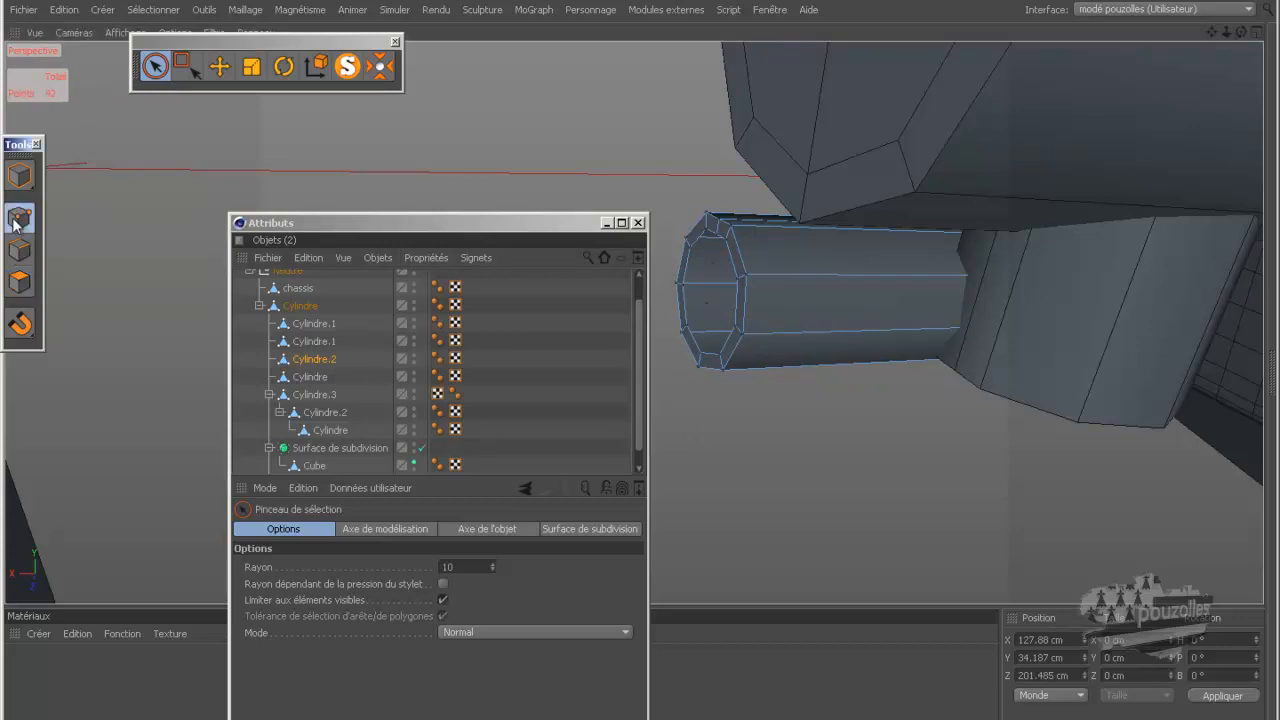
pyautogui.rightClick(487, 123)
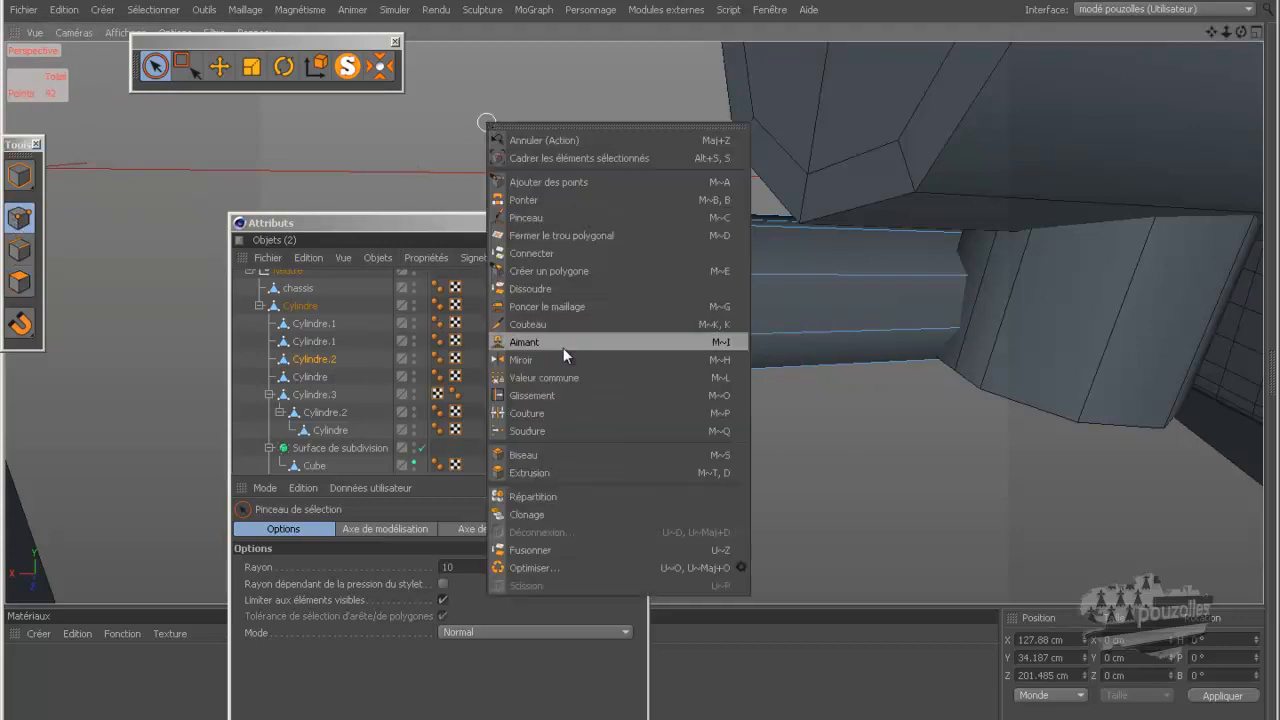
pyautogui.click(531, 567)
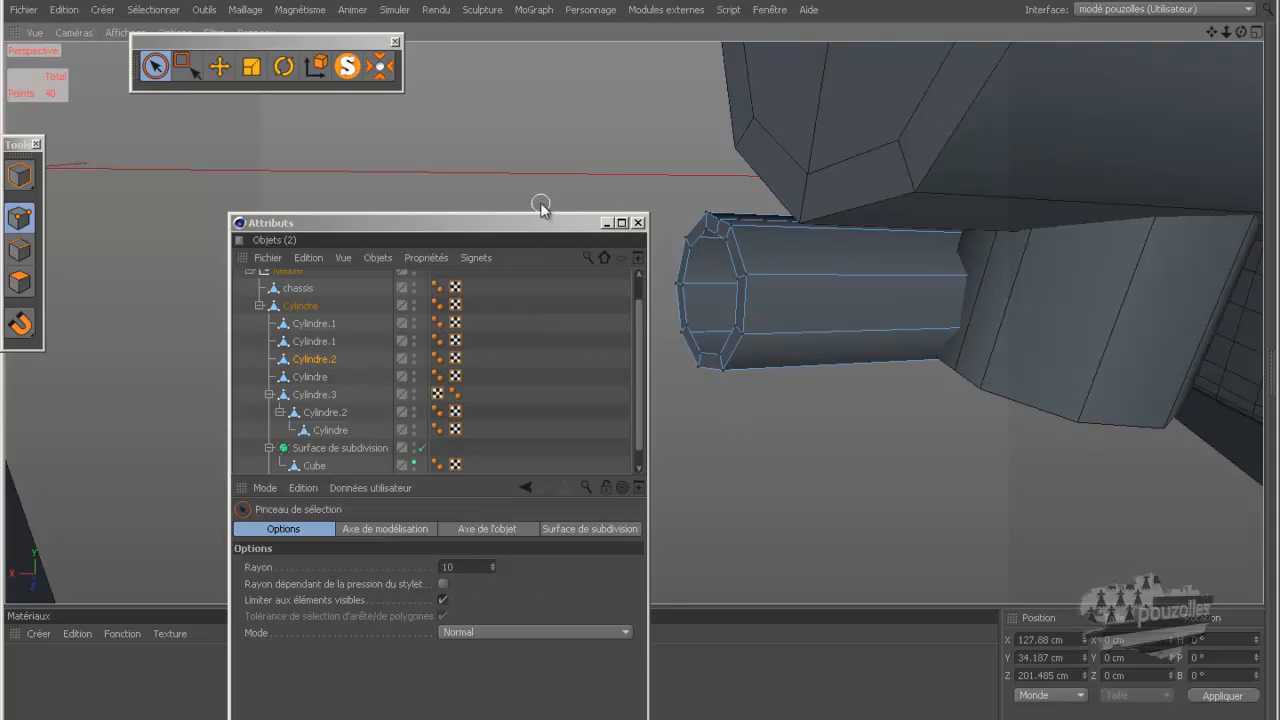
# Loop-select the points around the cap opening and weld them into a single point at its center.
pyautogui.press('u')
pyautogui.press('l')
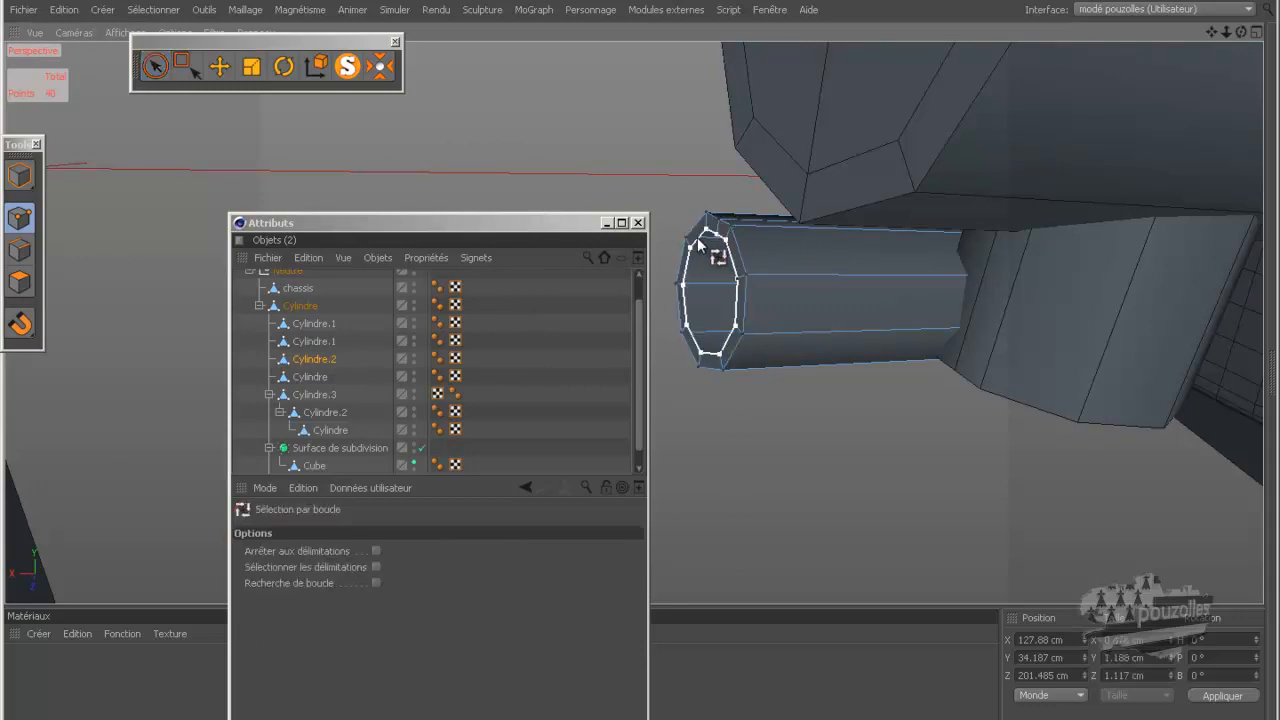
pyautogui.click(700, 243)
pyautogui.rightClick(628, 152)
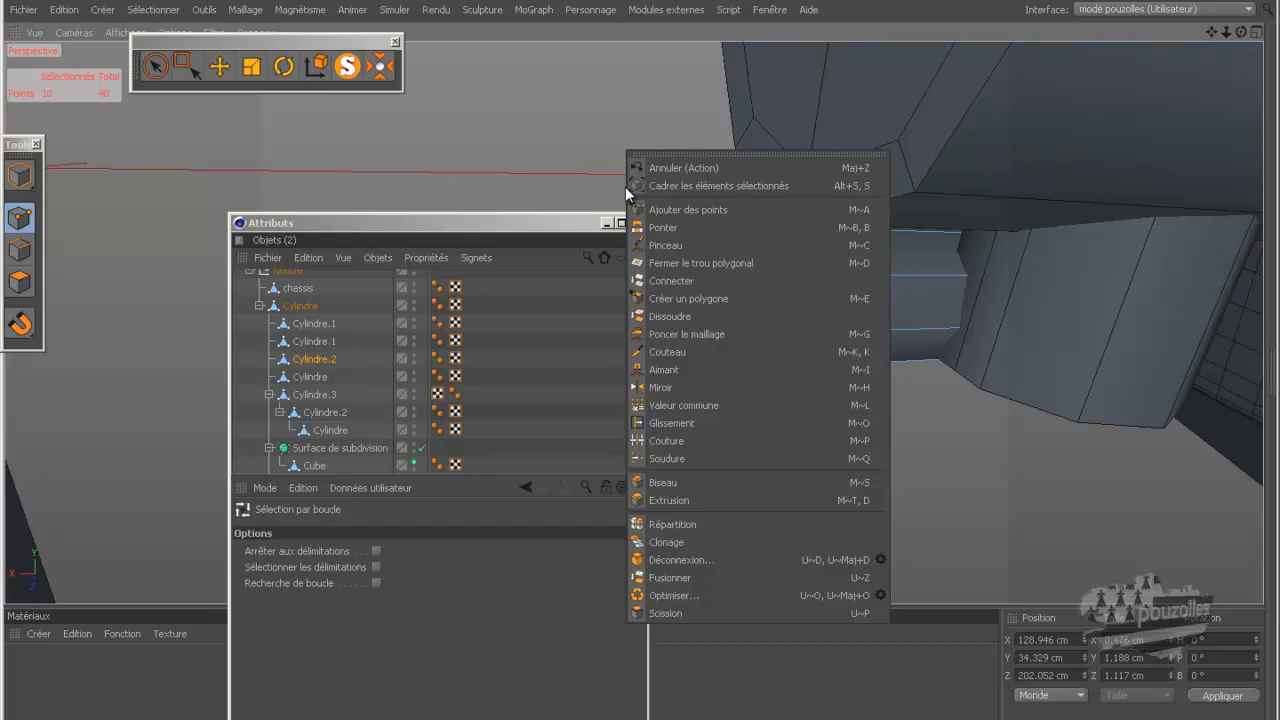
pyautogui.click(680, 457)
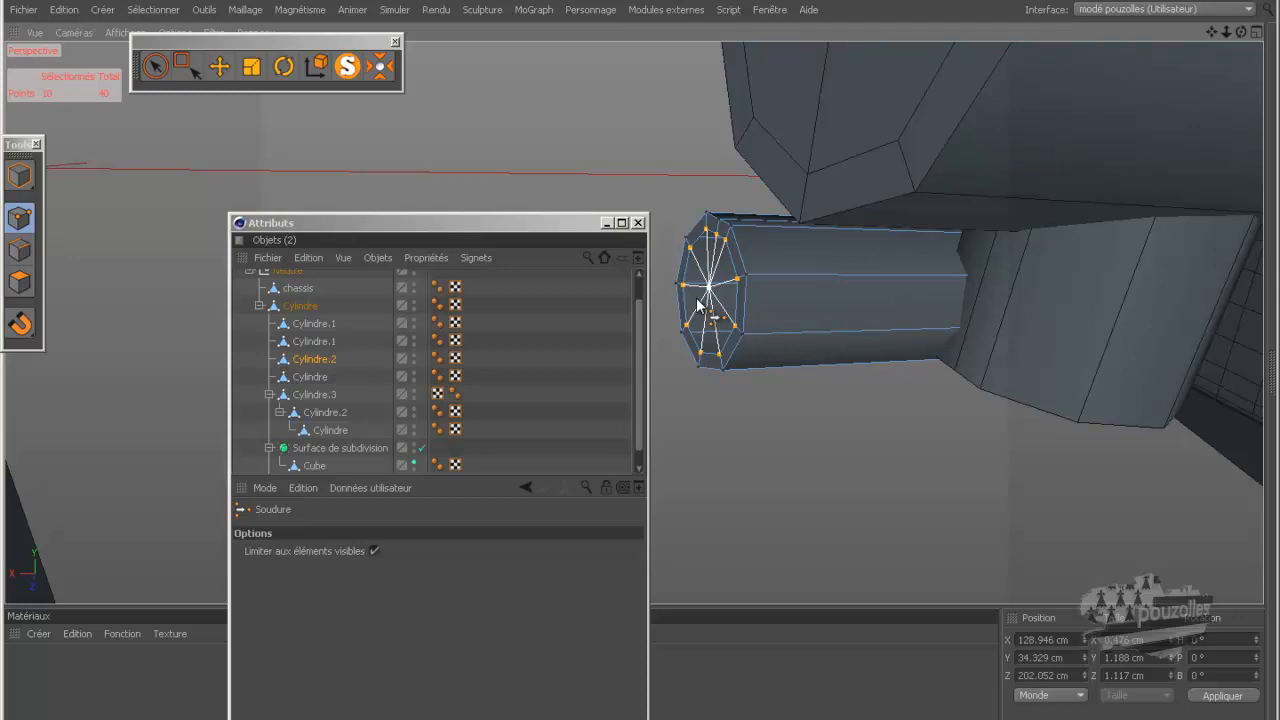
pyautogui.click(550, 162)
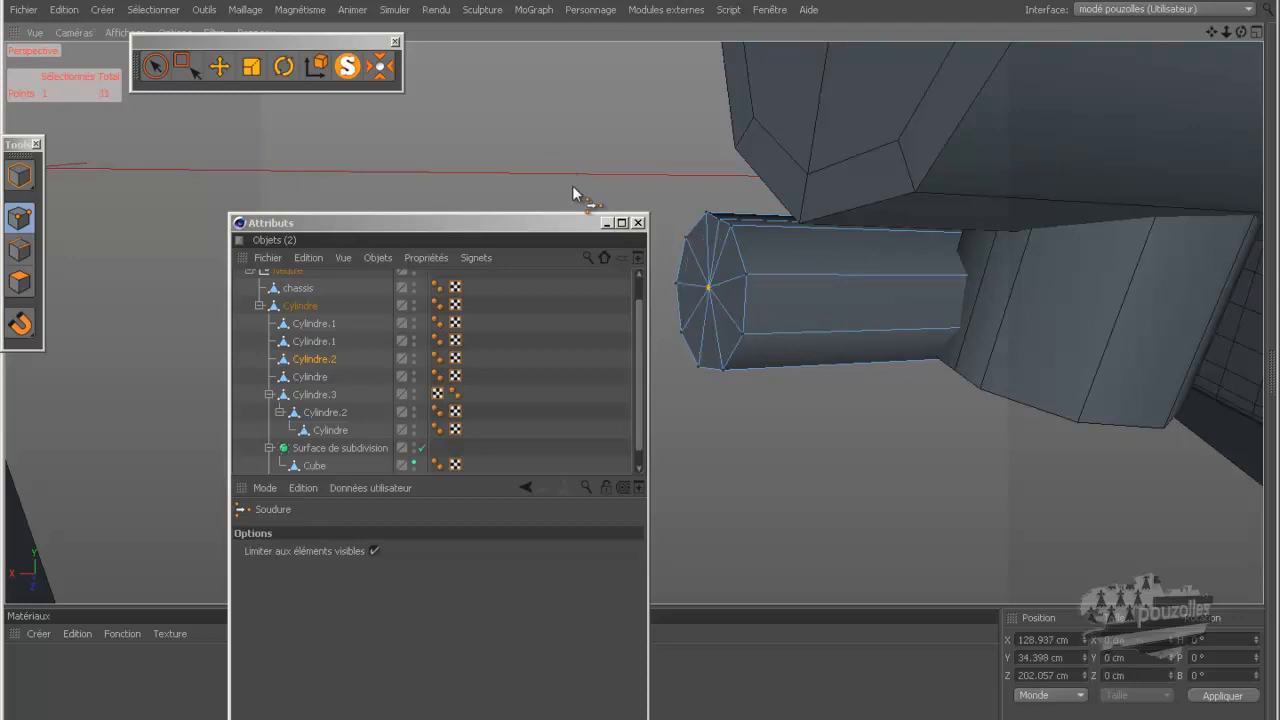
# Dissolve the surplus edges of the narrow facet on the small cylinder's cap and side.
pyautogui.click(19, 249)
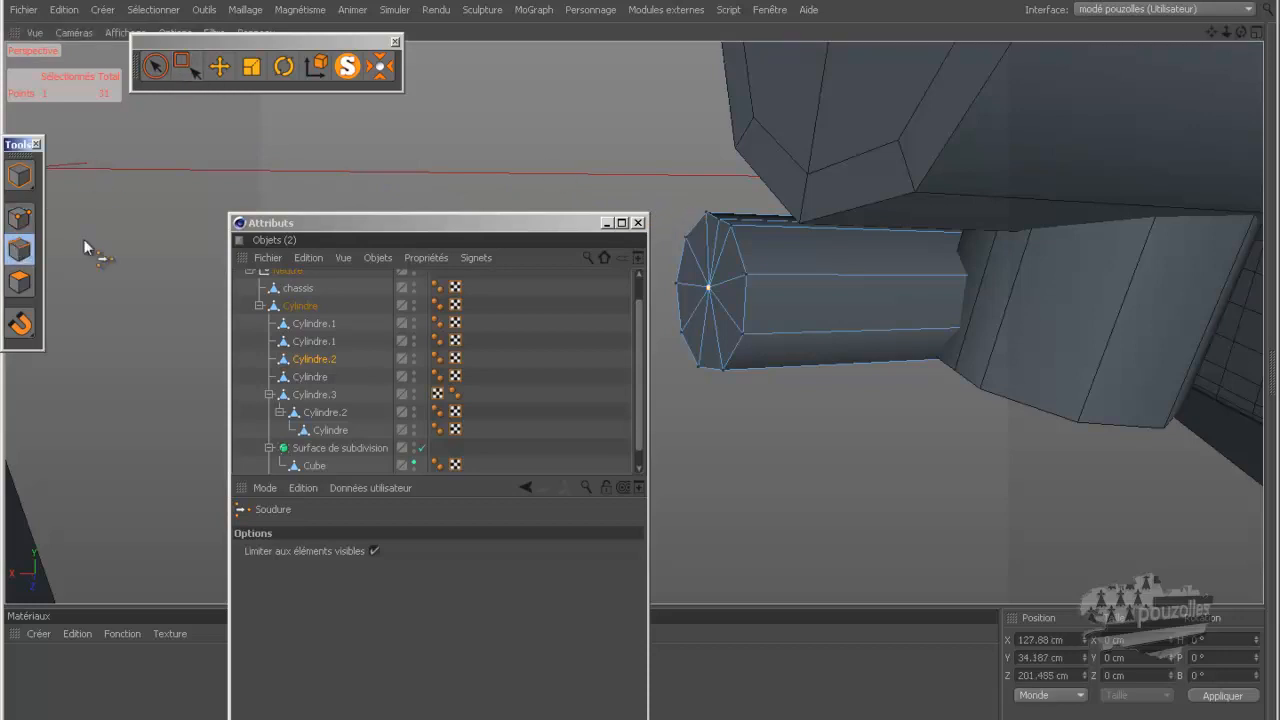
pyautogui.click(219, 66)
pyautogui.click(713, 252)
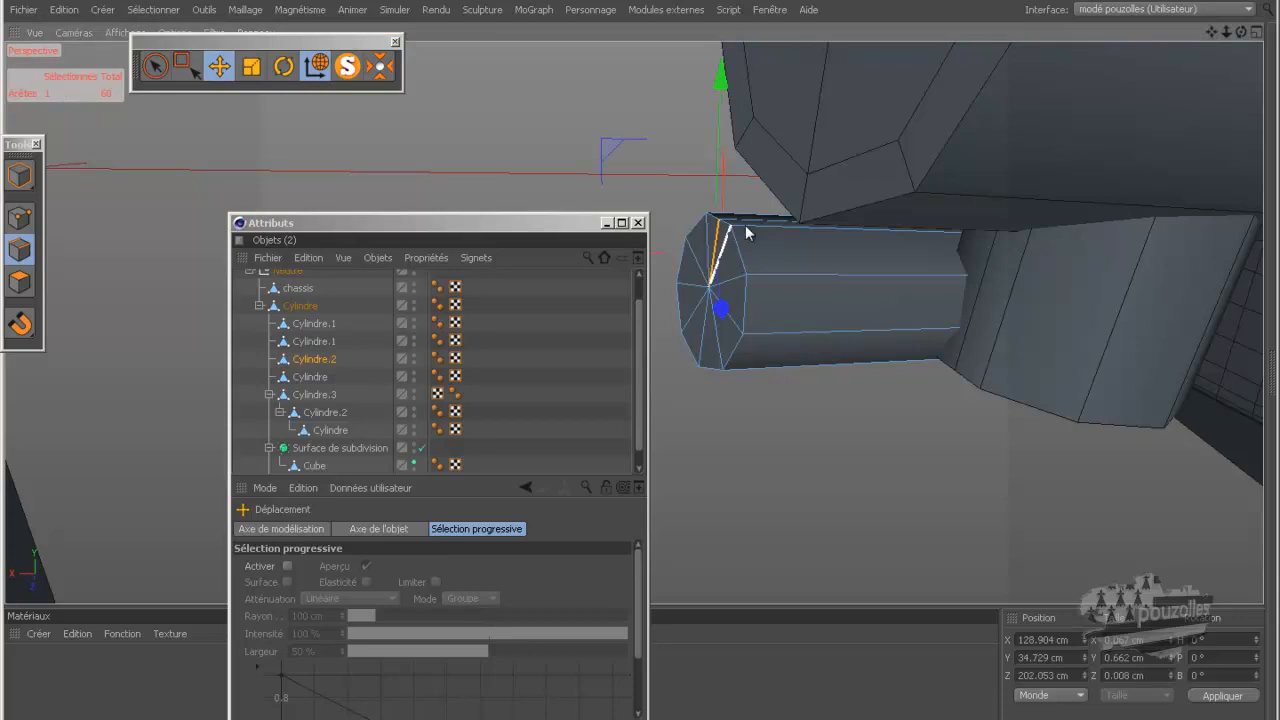
pyautogui.keyDown('shift'); pyautogui.click(748, 225); pyautogui.keyUp('shift')
pyautogui.rightClick(547, 128)
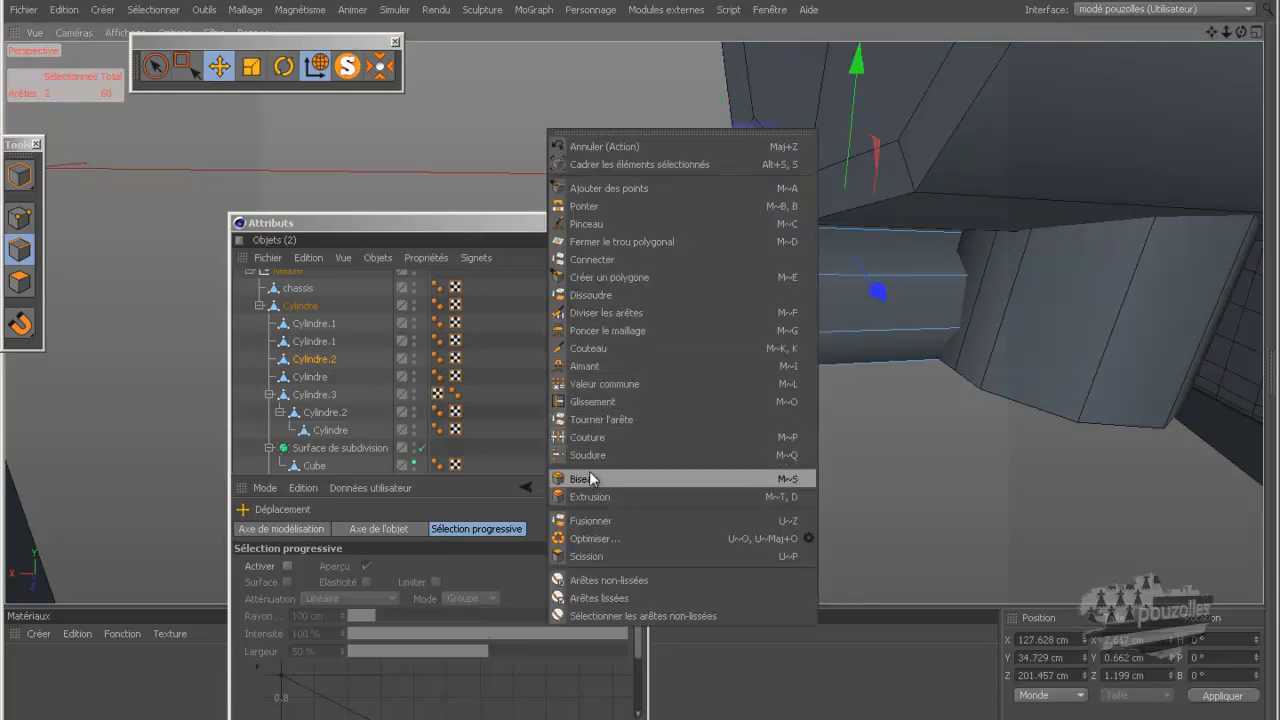
pyautogui.click(603, 295)
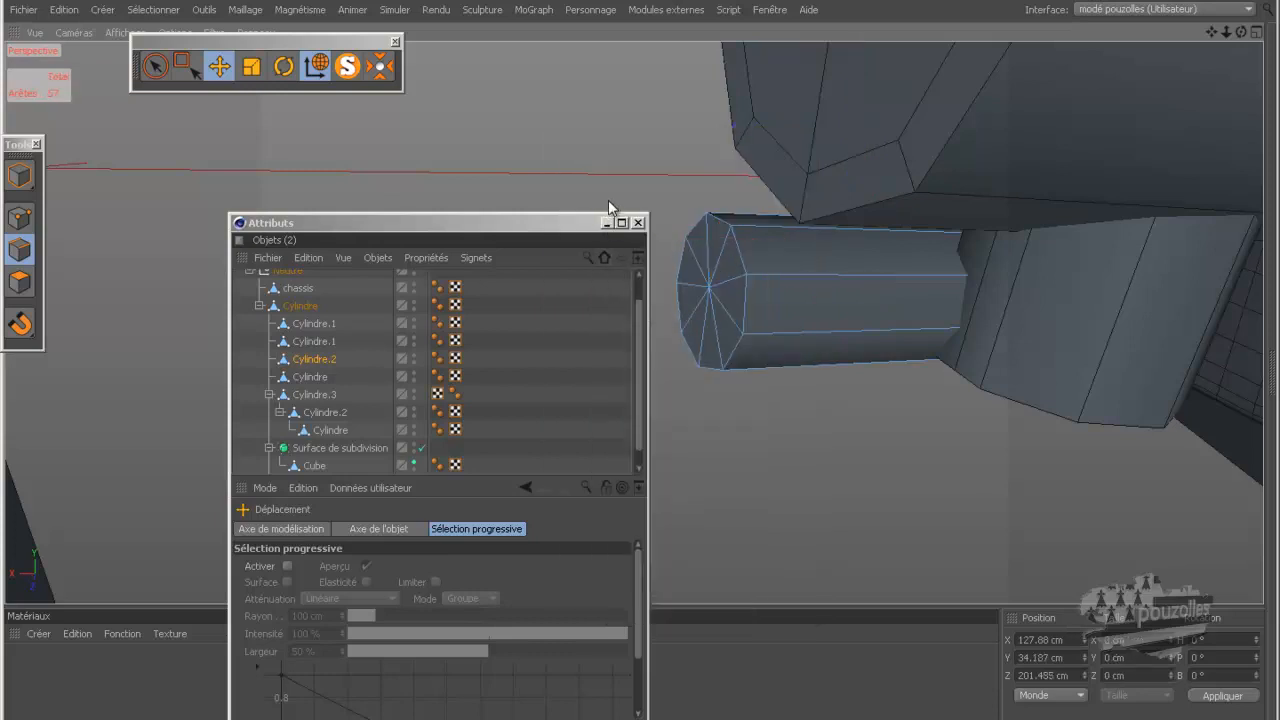
# Select the small cylinder's free end cap polygons and move them outward along its axis to lengthen it into a rod reaching the wheel.
pyautogui.moveTo(1240, 32); pyautogui.dragTo(548, 479)
pyautogui.moveTo(1241, 32); pyautogui.dragTo(640, 360)
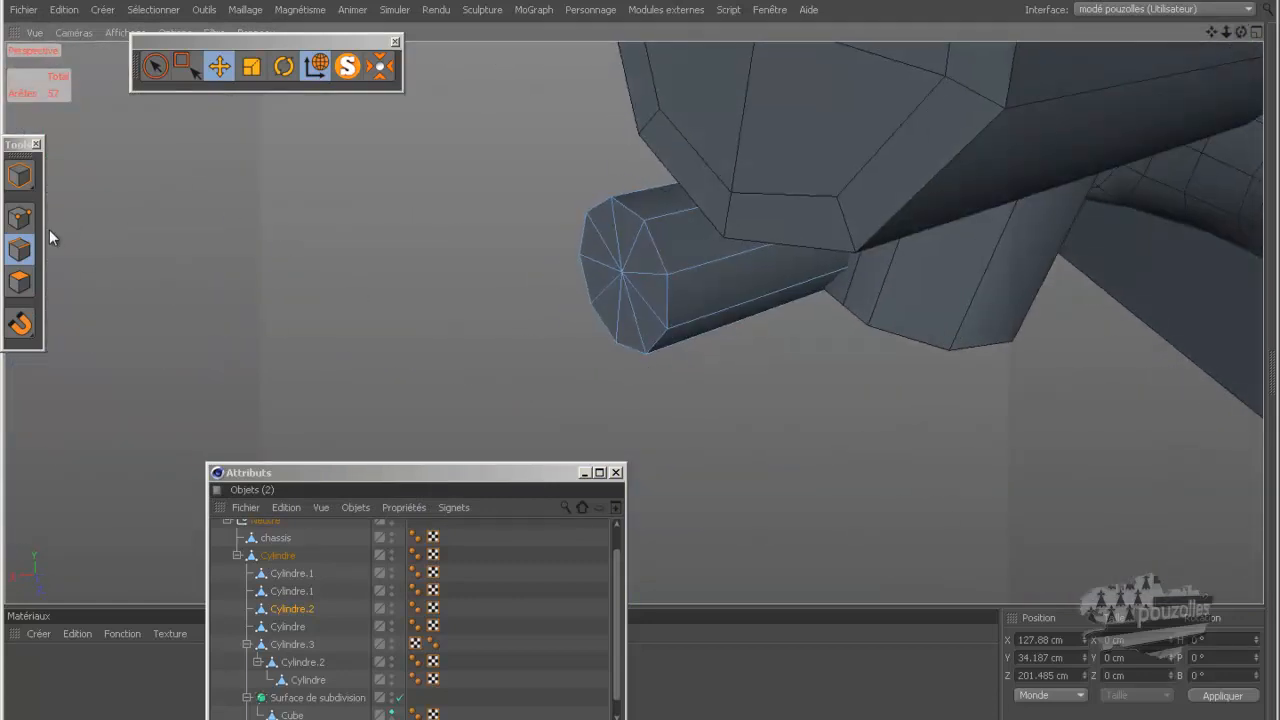
pyautogui.click(19, 283)
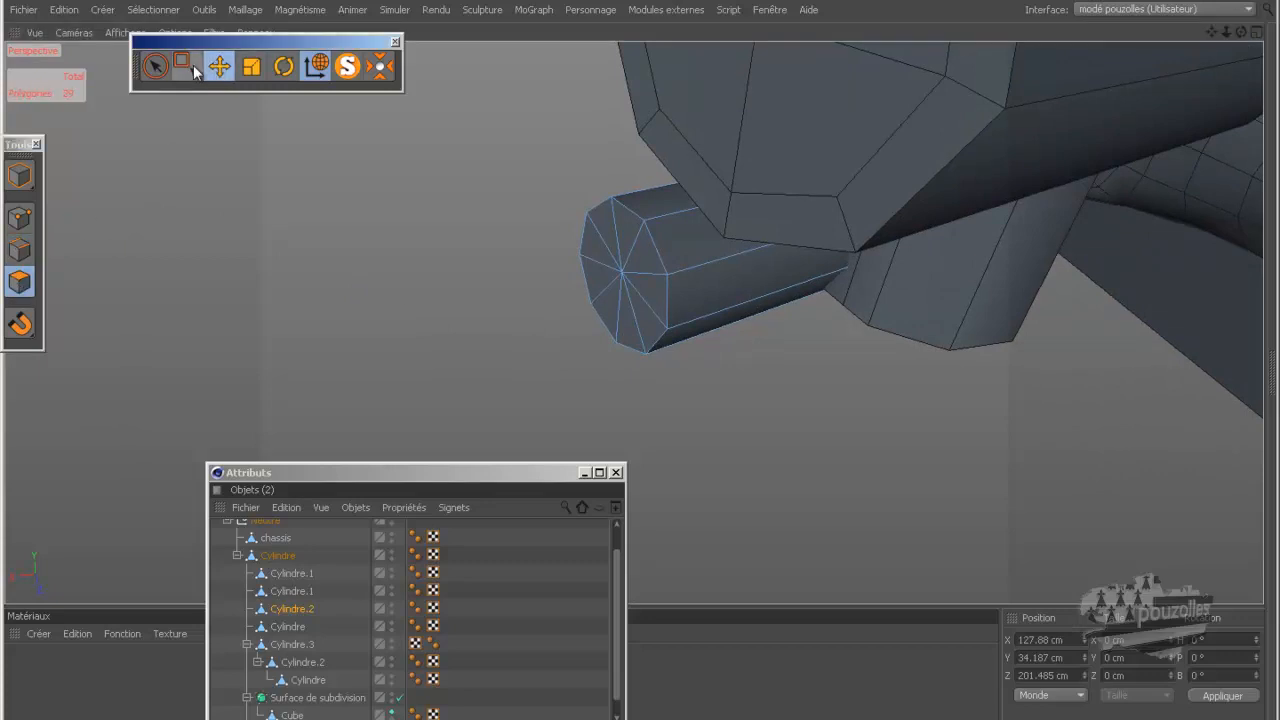
pyautogui.click(155, 68)
pyautogui.click(620, 272)
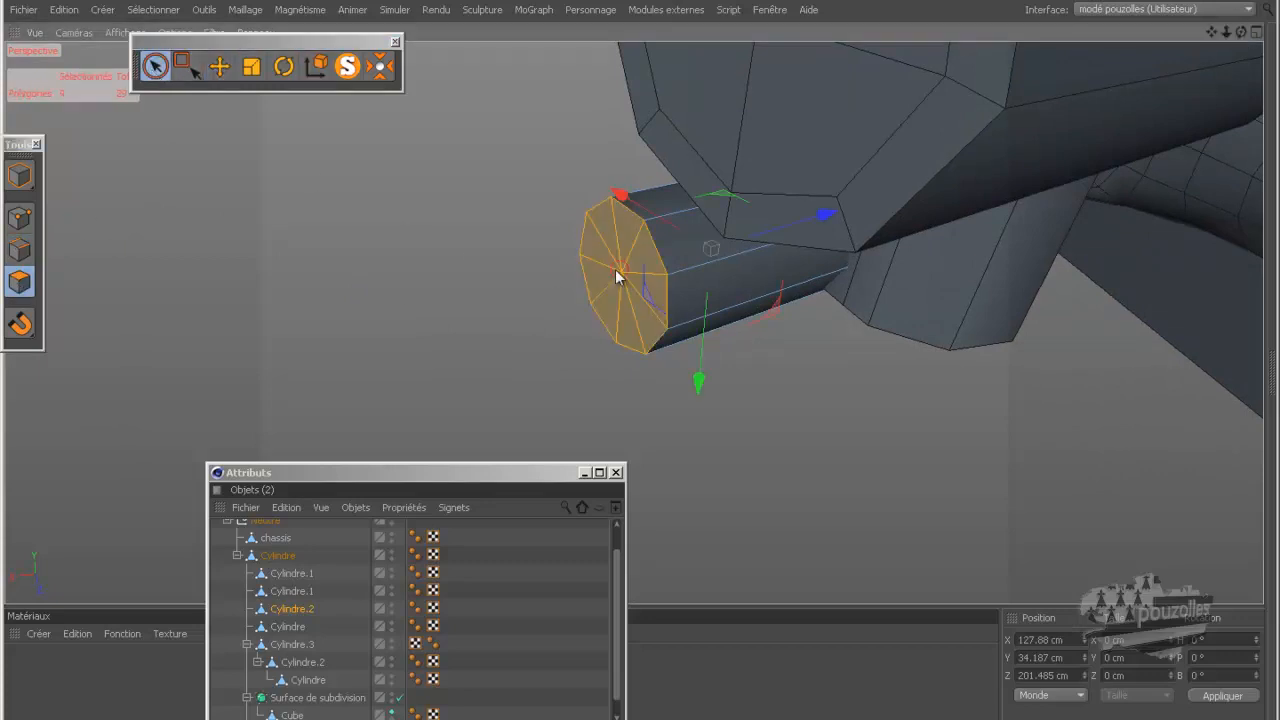
pyautogui.middleClick(453, 302)
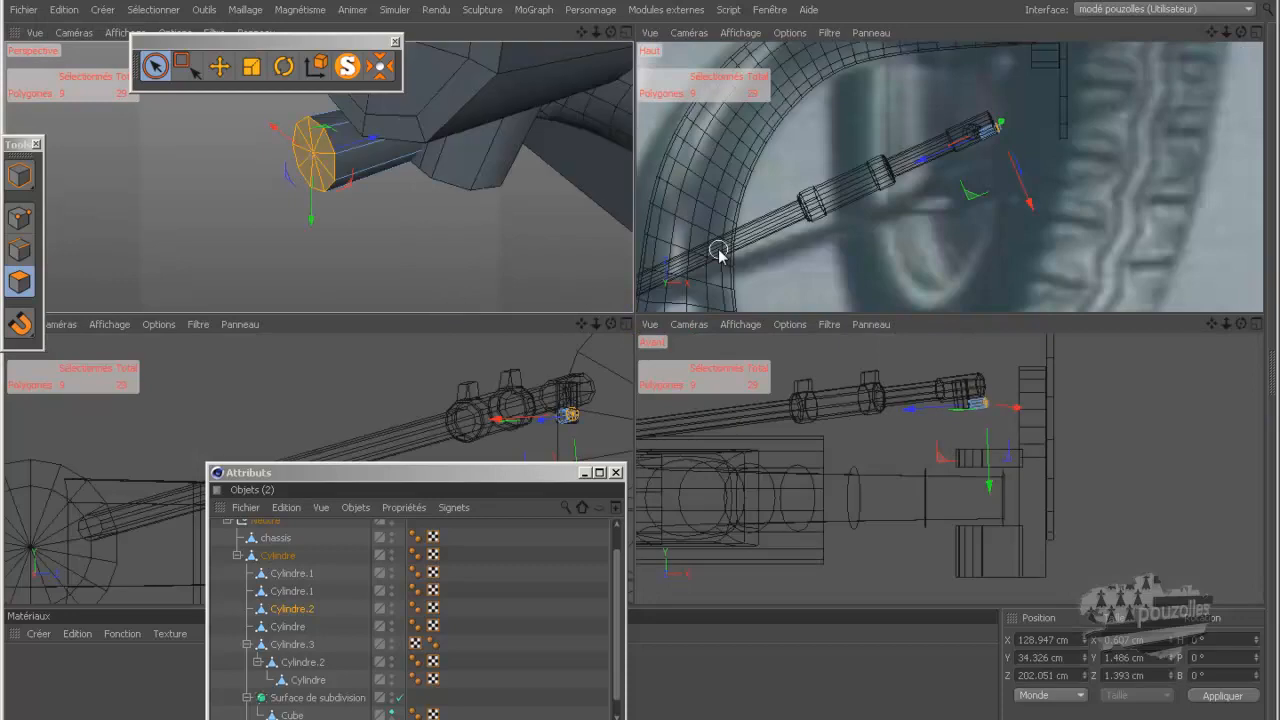
pyautogui.middleClick(716, 252)
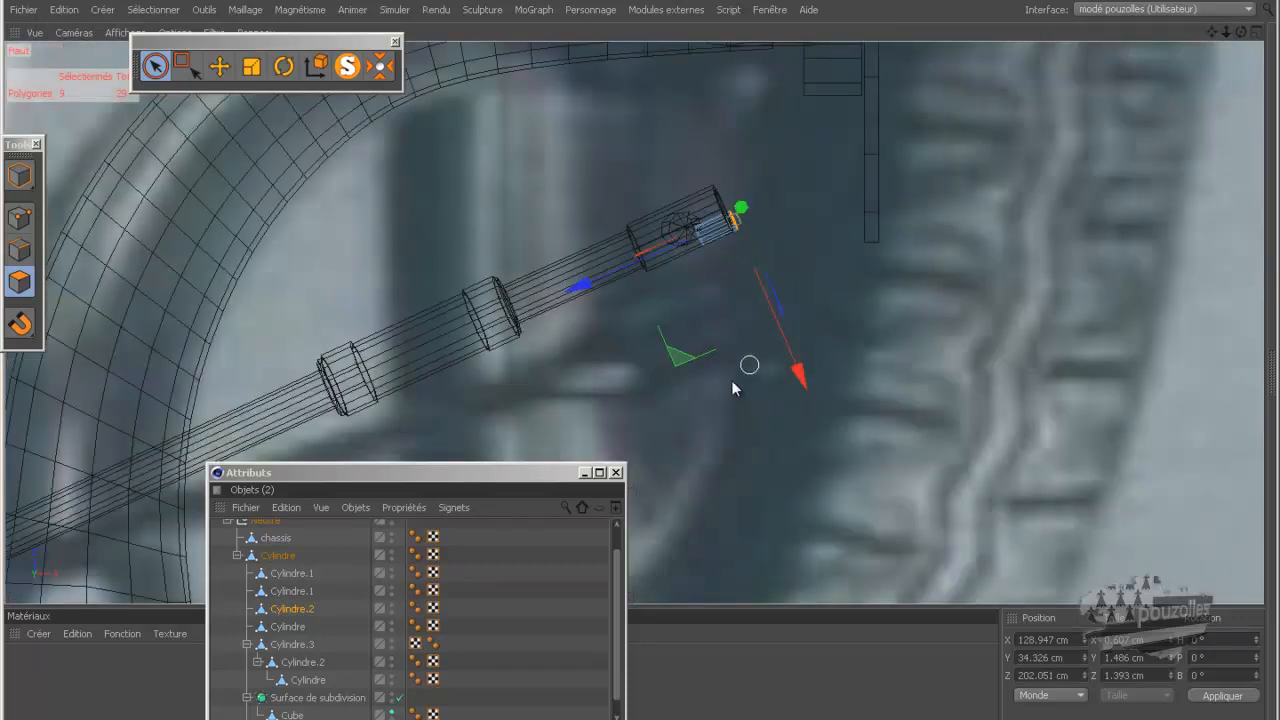
pyautogui.scroll(-3, 749, 370)
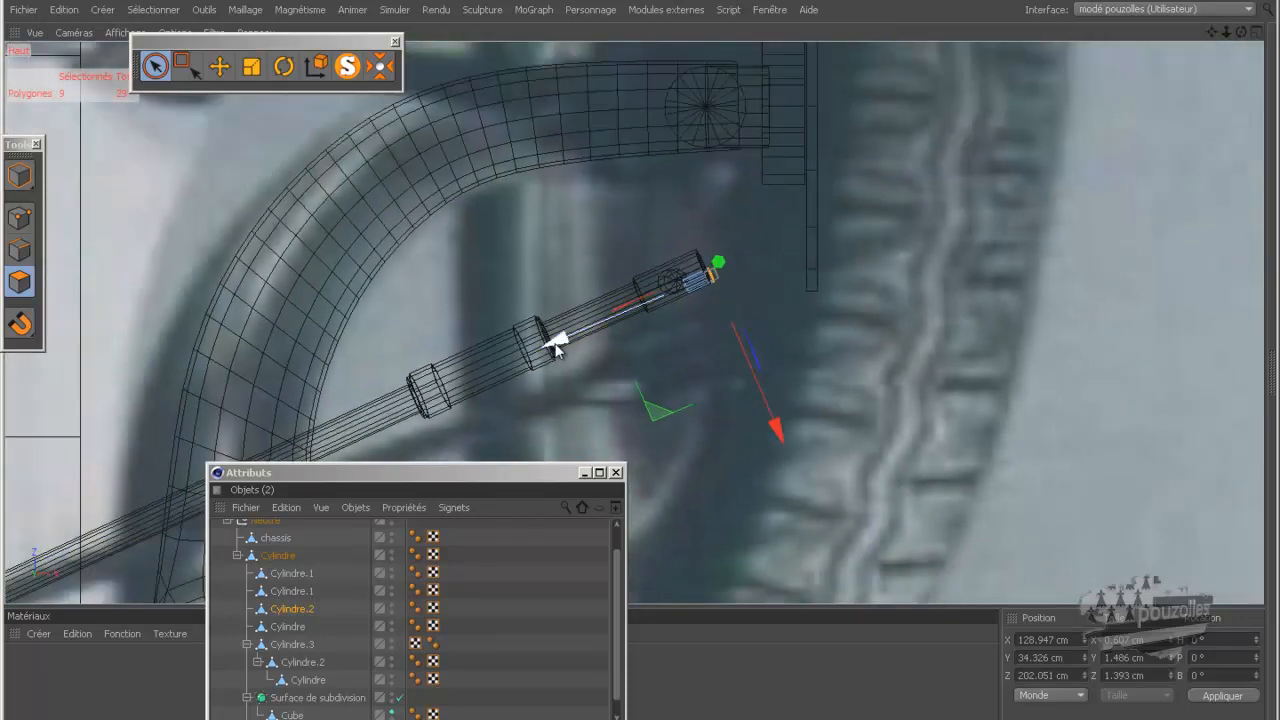
pyautogui.moveTo(556, 343); pyautogui.dragTo(680, 300)
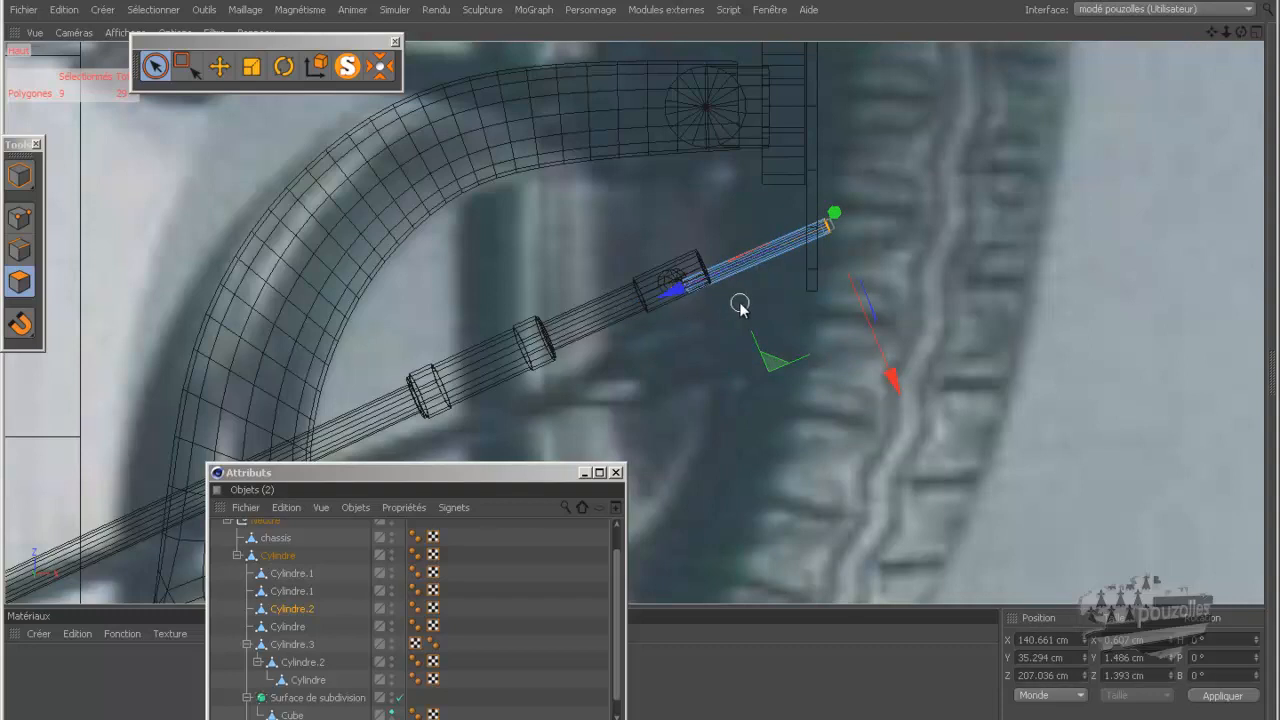
# Shift the whole lengthened rod sideways along its own X axis to align it with the short vertical cylinder.
pyautogui.click(219, 66)
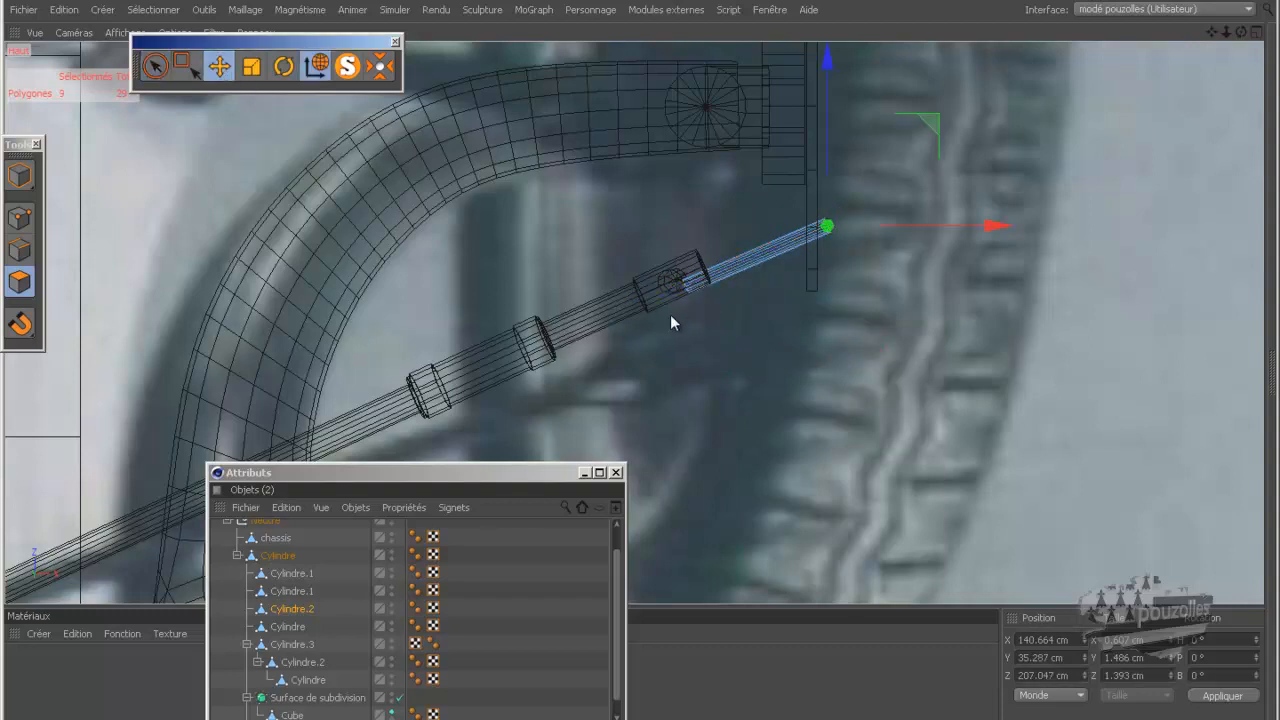
pyautogui.scroll(2, 702, 310)
pyautogui.scroll(2, 702, 314)
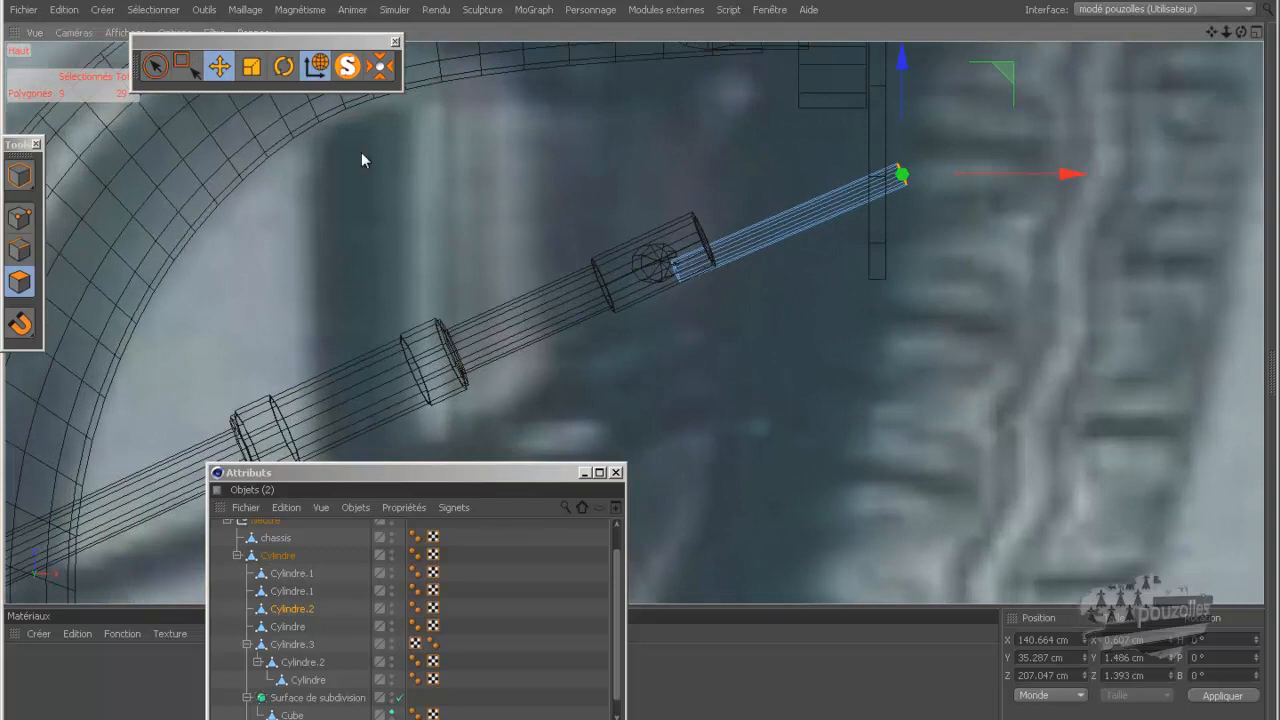
pyautogui.click(33, 178)
pyautogui.middleClick(312, 236)
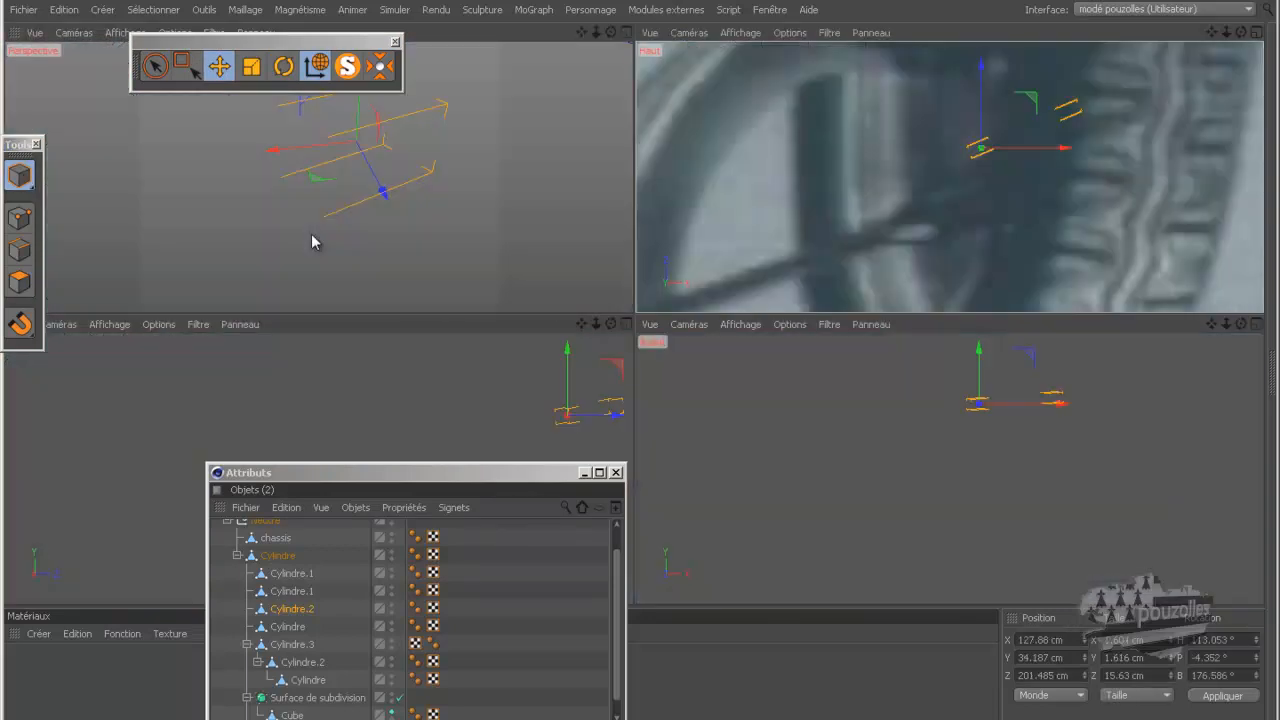
pyautogui.middleClick(316, 238)
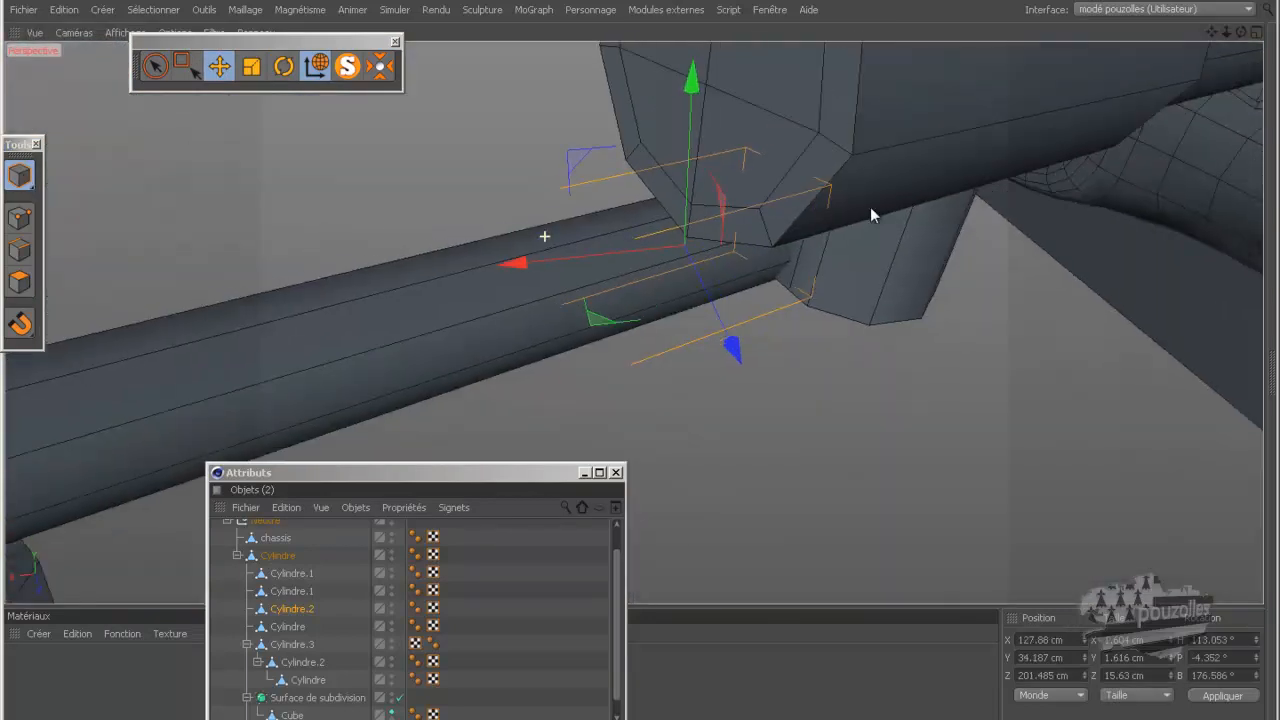
pyautogui.moveTo(1241, 32); pyautogui.dragTo(1186, 67)
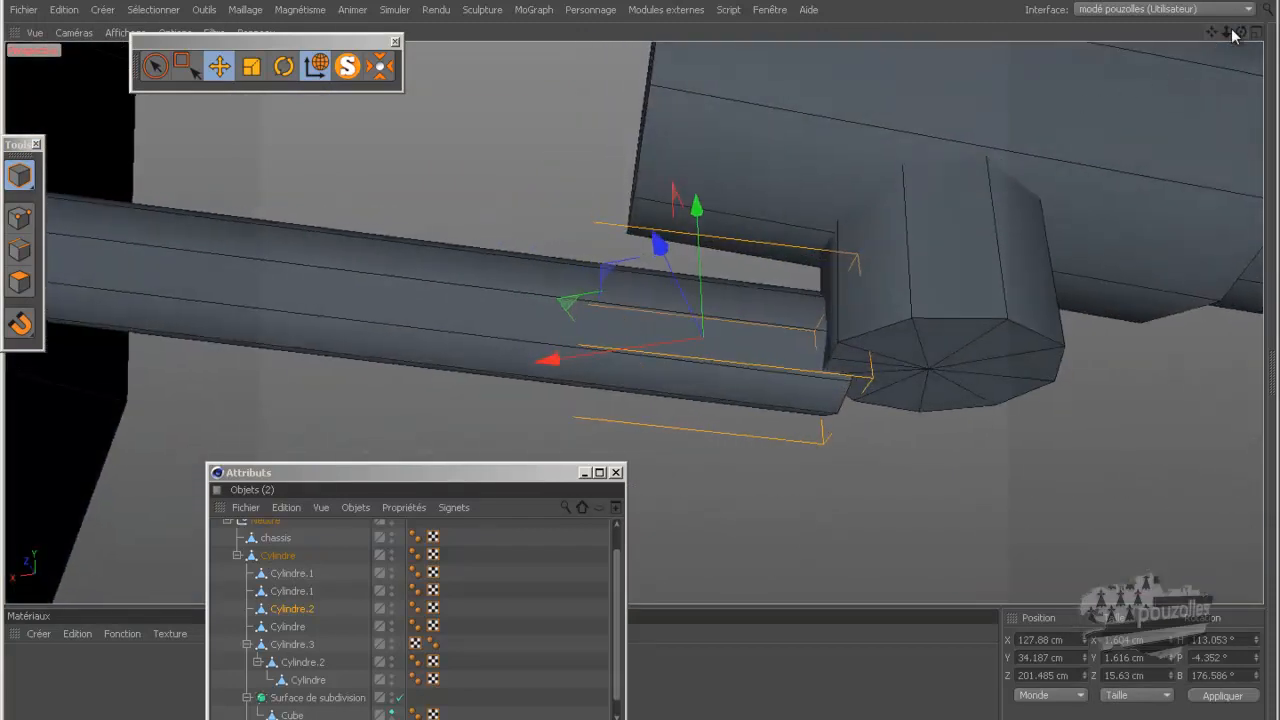
pyautogui.moveTo(1243, 33); pyautogui.dragTo(628, 360)
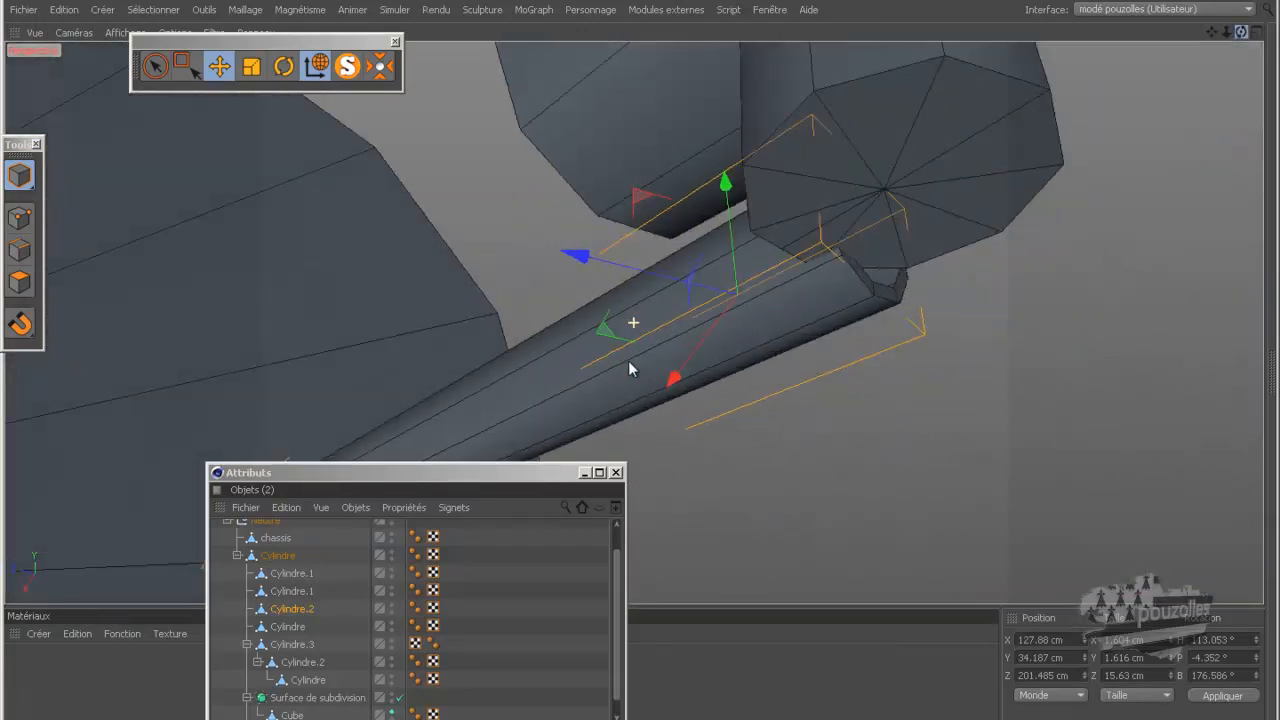
pyautogui.click(316, 68)
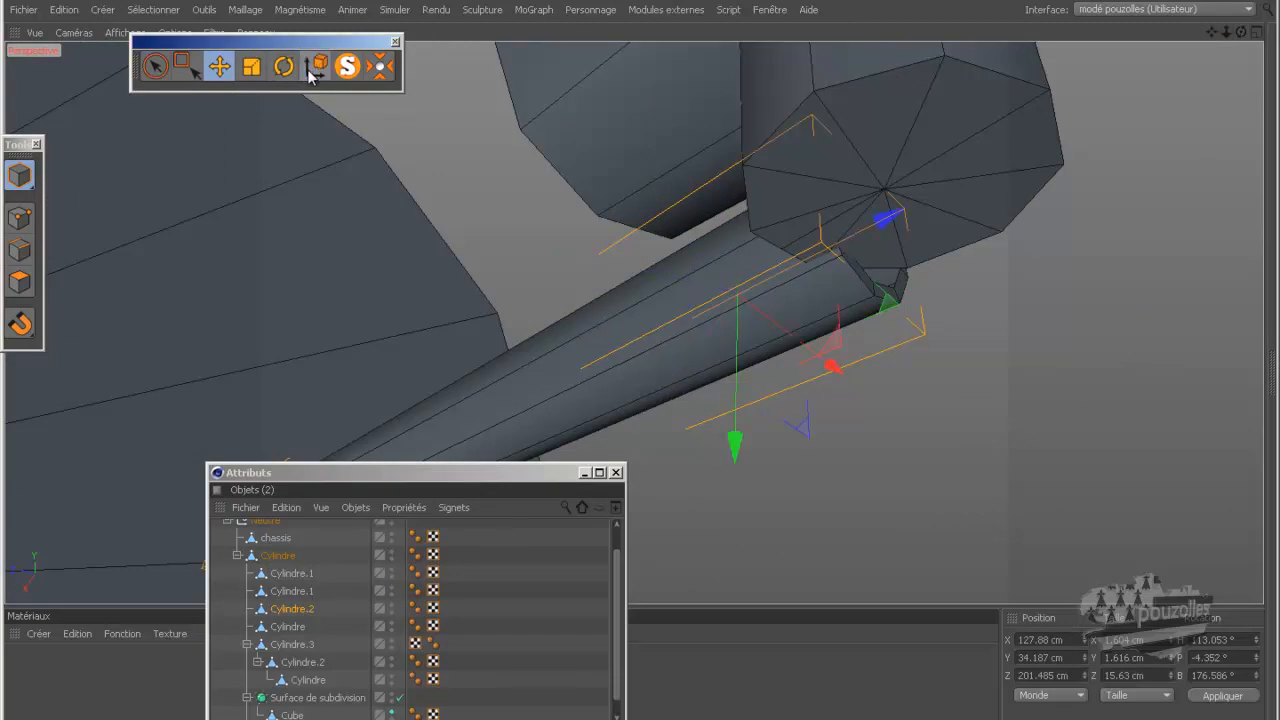
pyautogui.moveTo(832, 365); pyautogui.dragTo(771, 369)
pyautogui.moveTo(1241, 32); pyautogui.dragTo(641, 363)
# Select the short vertical cylinder's lower cap polygons and move them down along its axis so it extends below the rod.
pyautogui.click(936, 305)
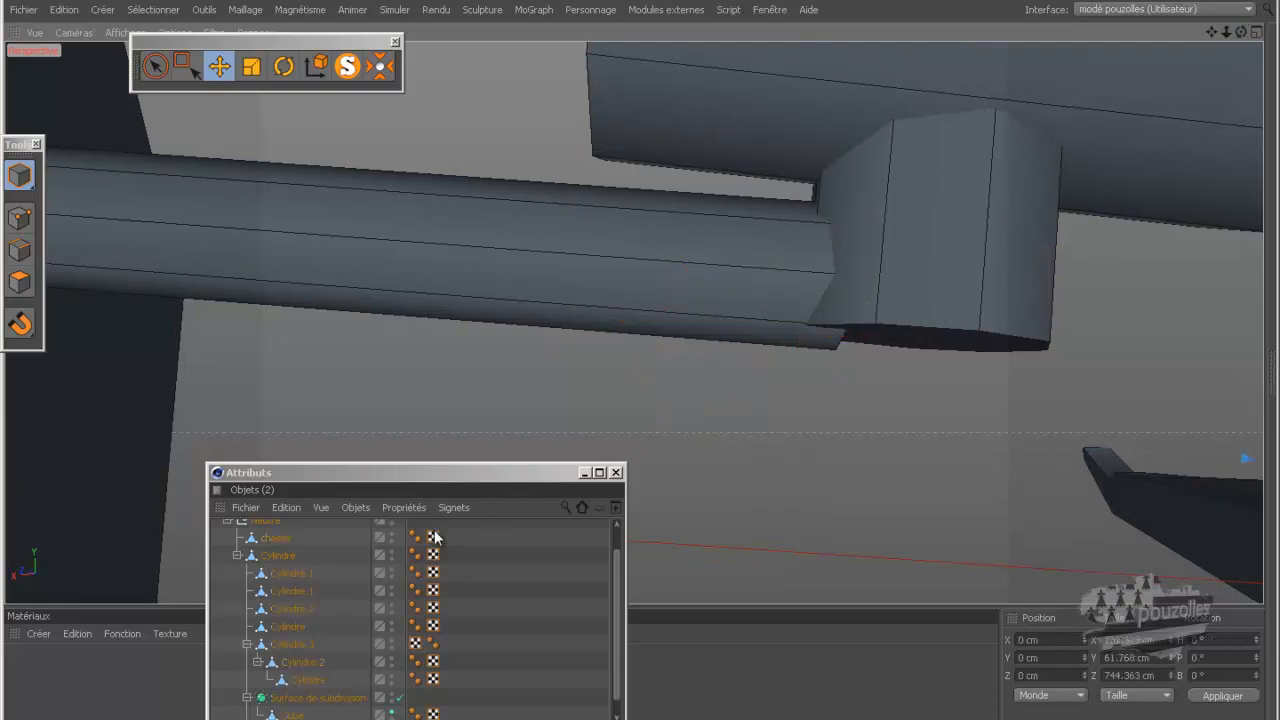
pyautogui.click(1027, 246)
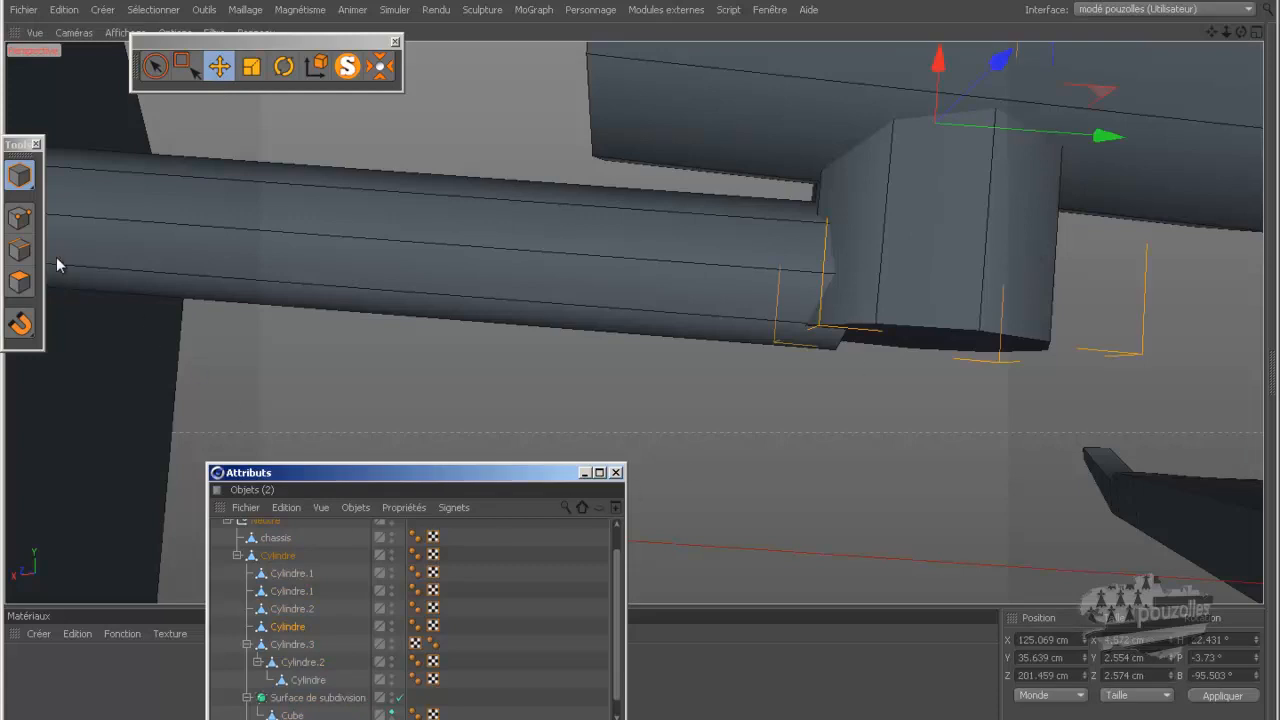
pyautogui.click(20, 216)
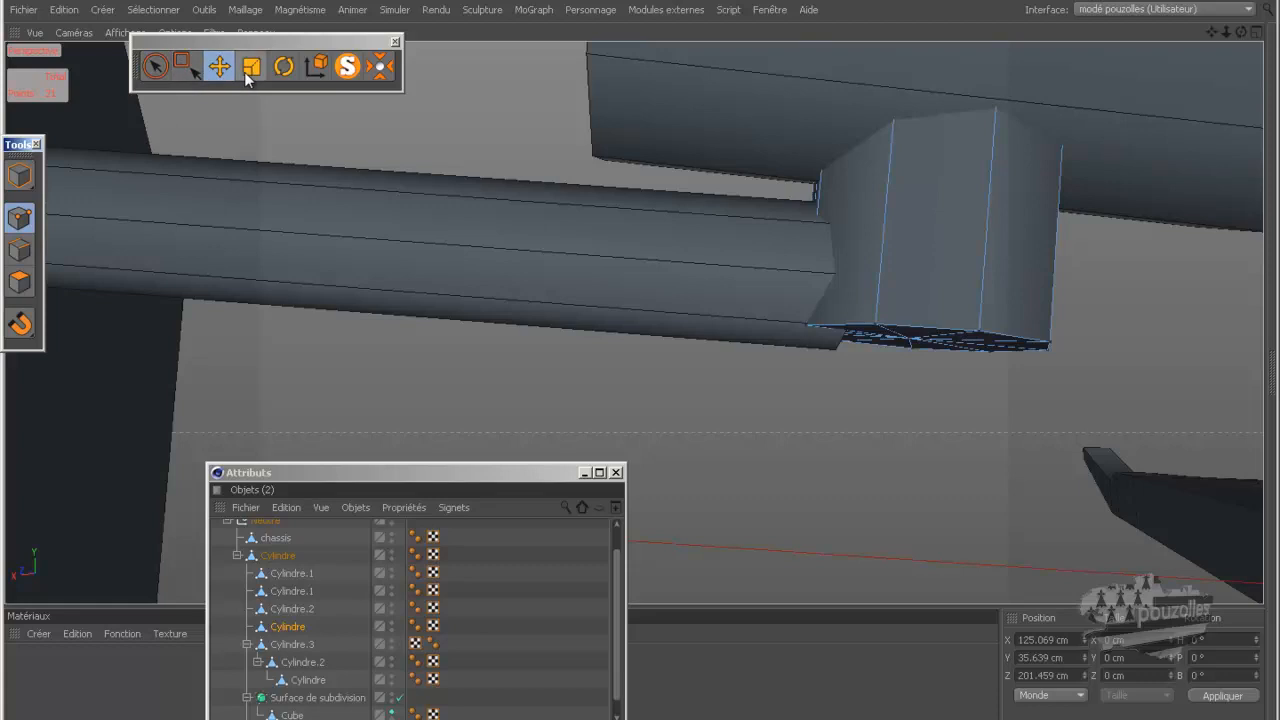
pyautogui.click(20, 283)
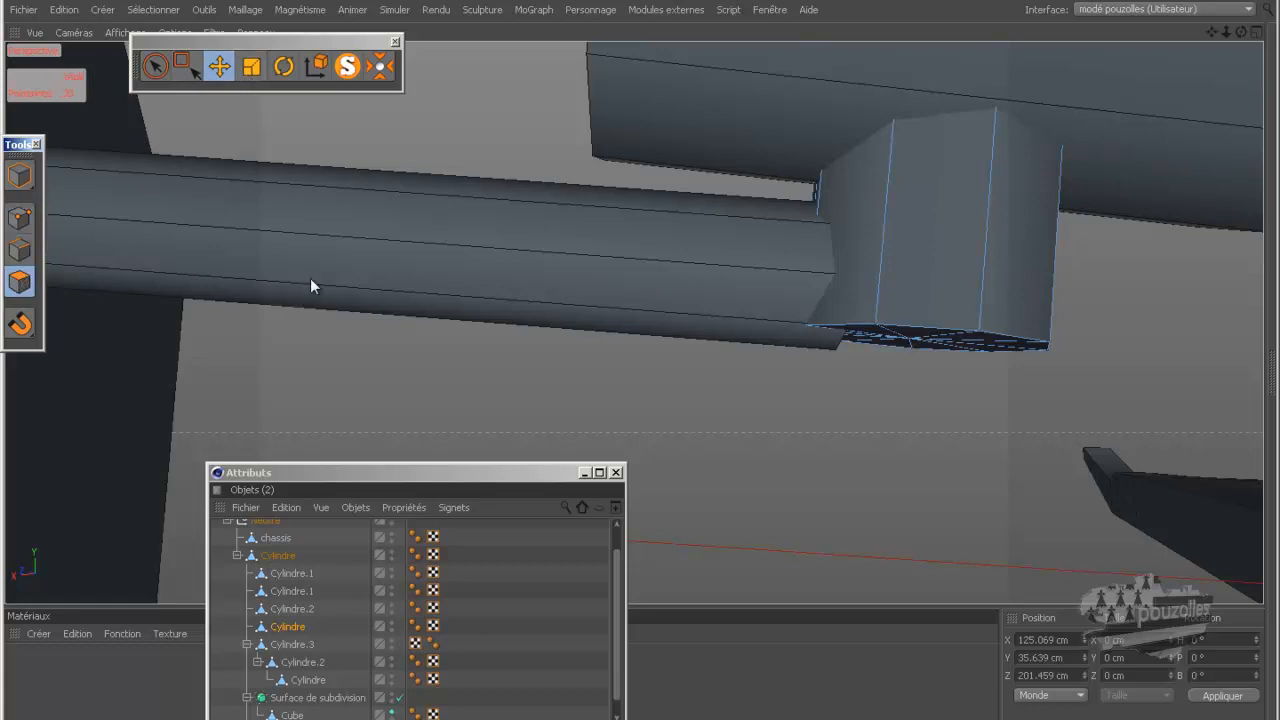
pyautogui.click(153, 67)
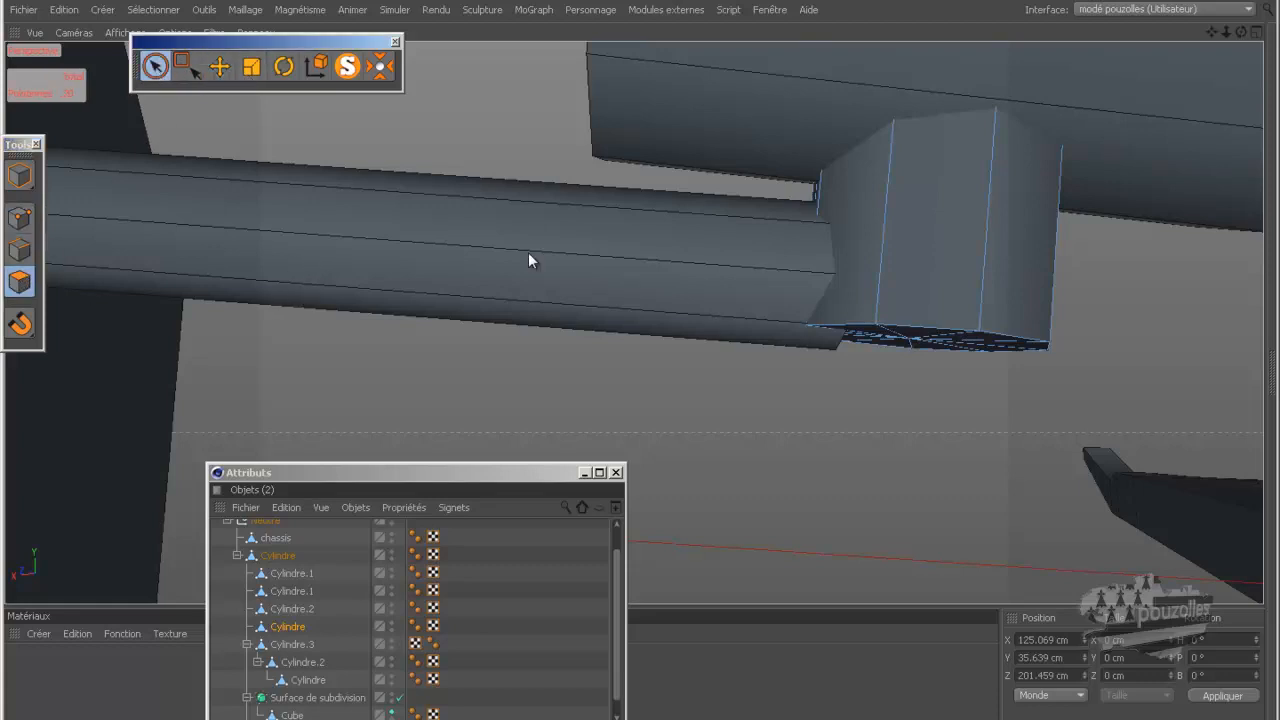
pyautogui.click(903, 342)
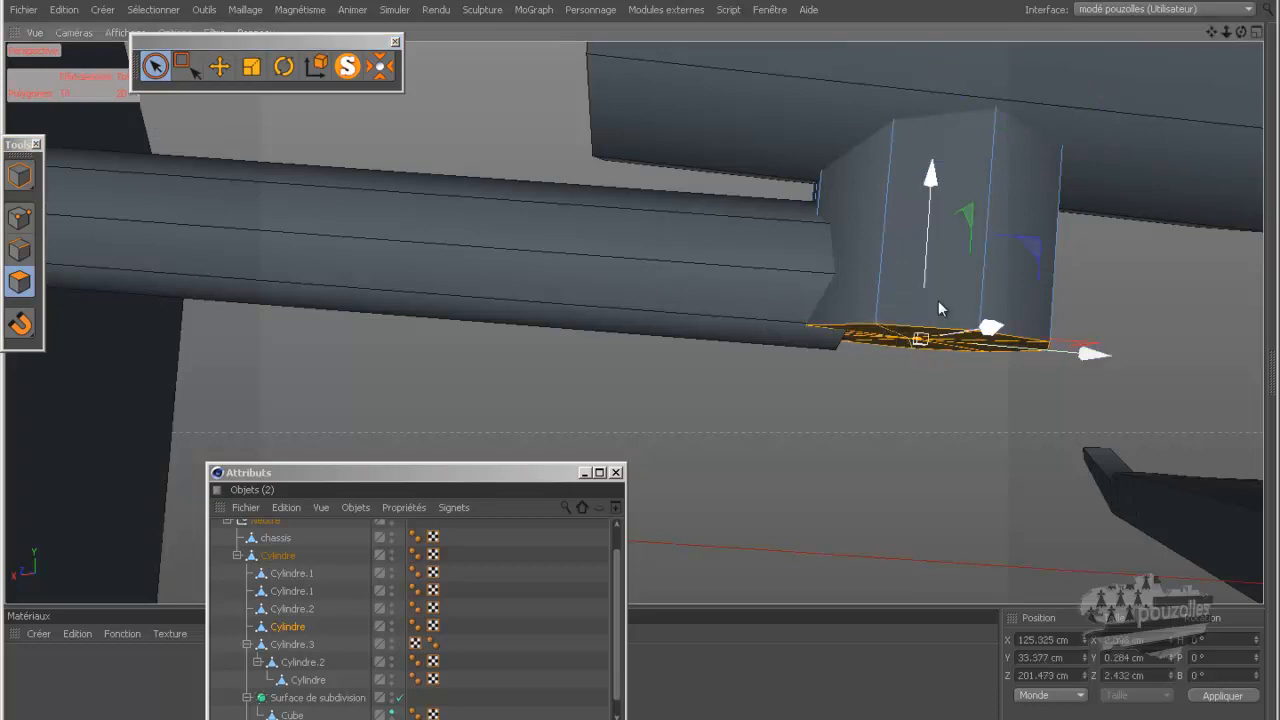
pyautogui.moveTo(931, 178); pyautogui.dragTo(934, 208)
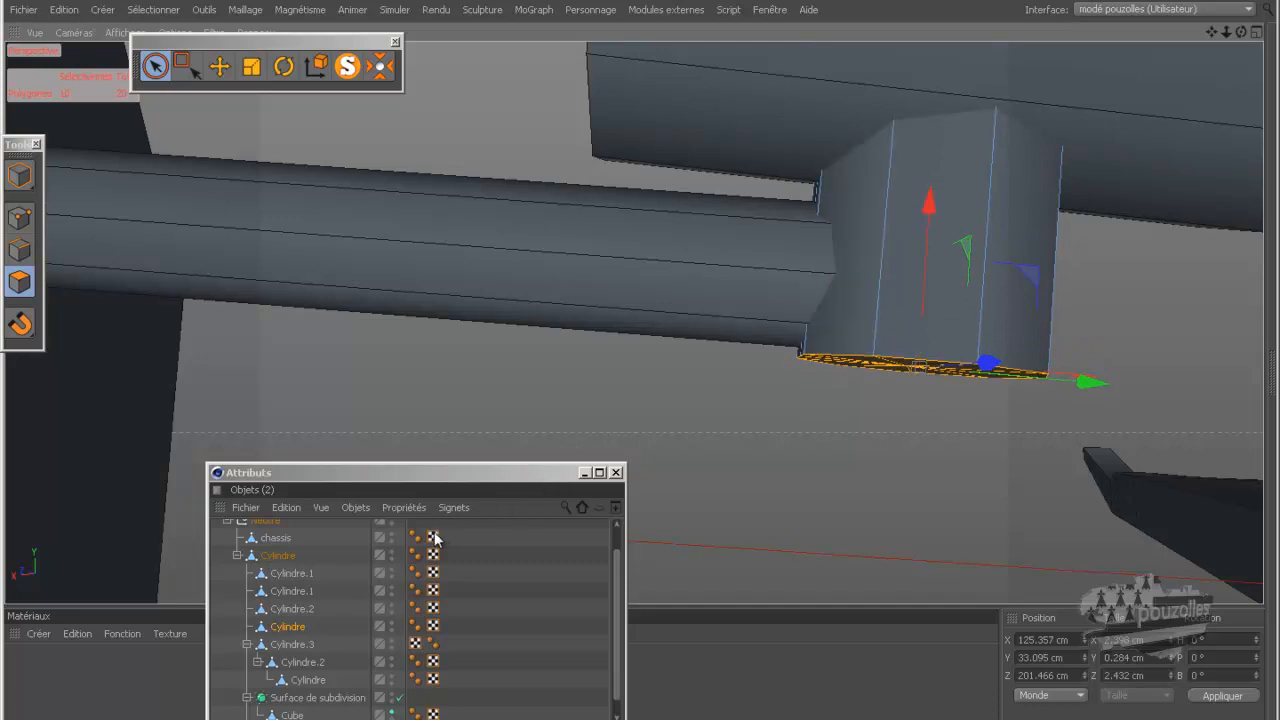
# Select the lengthened rod (Cylindre.2) and set the Knife tool to loop mode (Boucle) in the top view.
pyautogui.click(292, 609)
pyautogui.moveTo(502, 472); pyautogui.dragTo(590, 670)
pyautogui.keyDown('alt'); pyautogui.moveTo(672, 478); pyautogui.dragTo(614, 397); pyautogui.keyUp('alt')
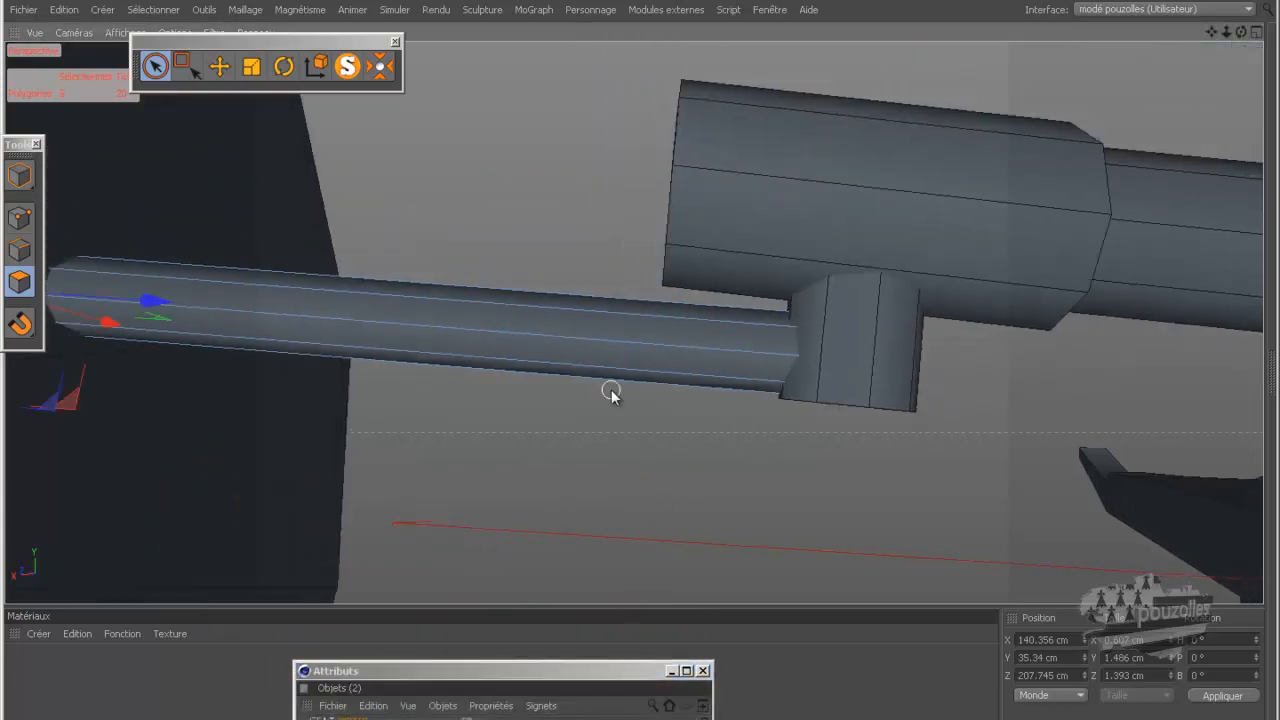
pyautogui.middleClick(612, 395)
pyautogui.middleClick(814, 257)
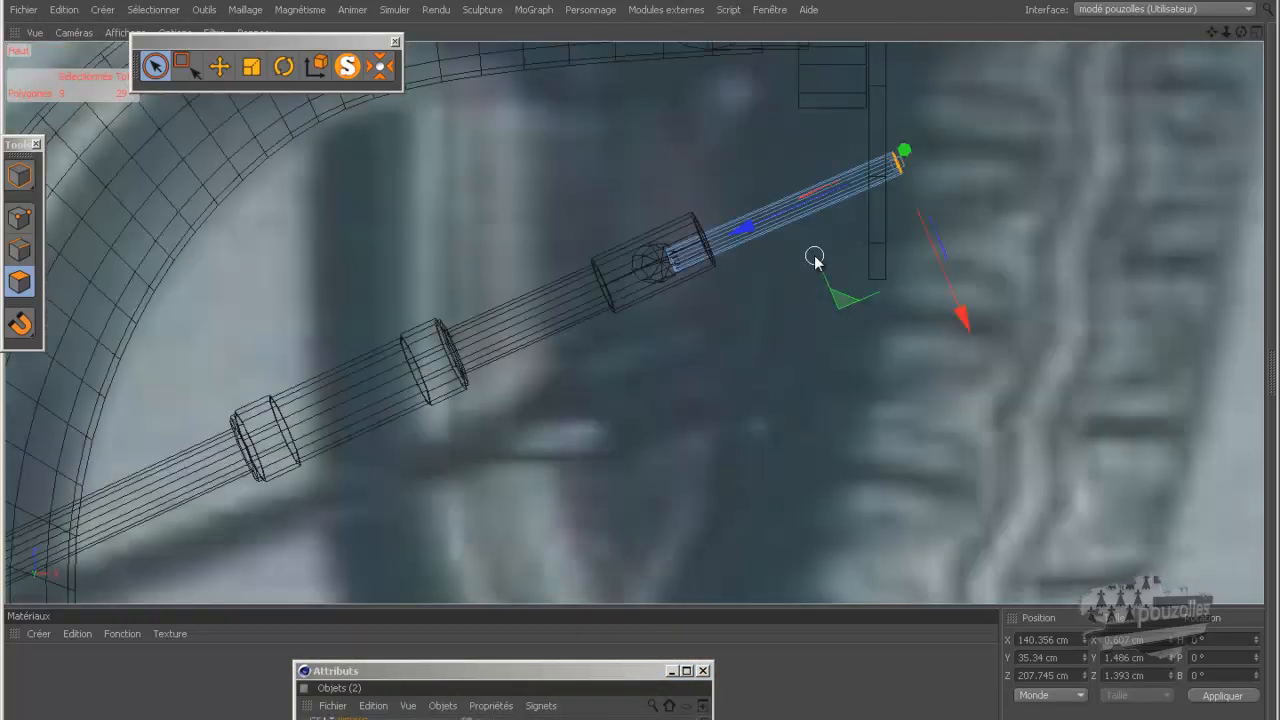
pyautogui.scroll(3, 929, 108)
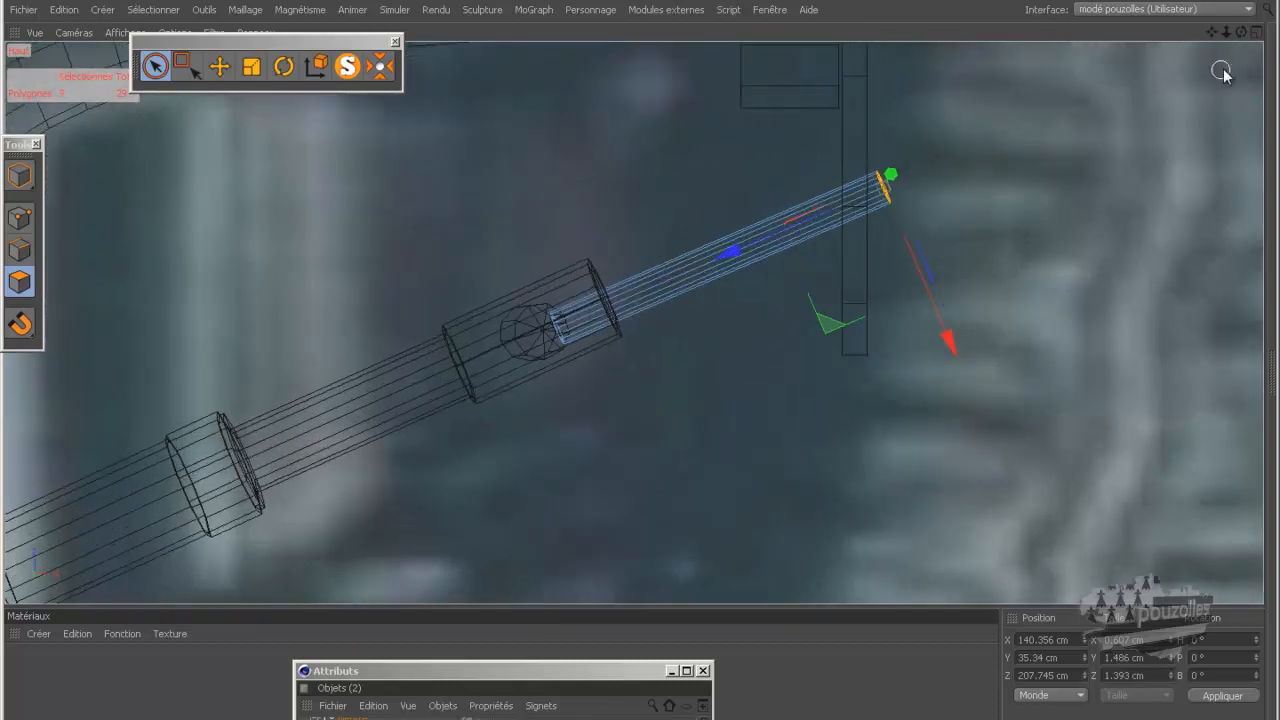
pyautogui.moveTo(1210, 36); pyautogui.dragTo(643, 366)
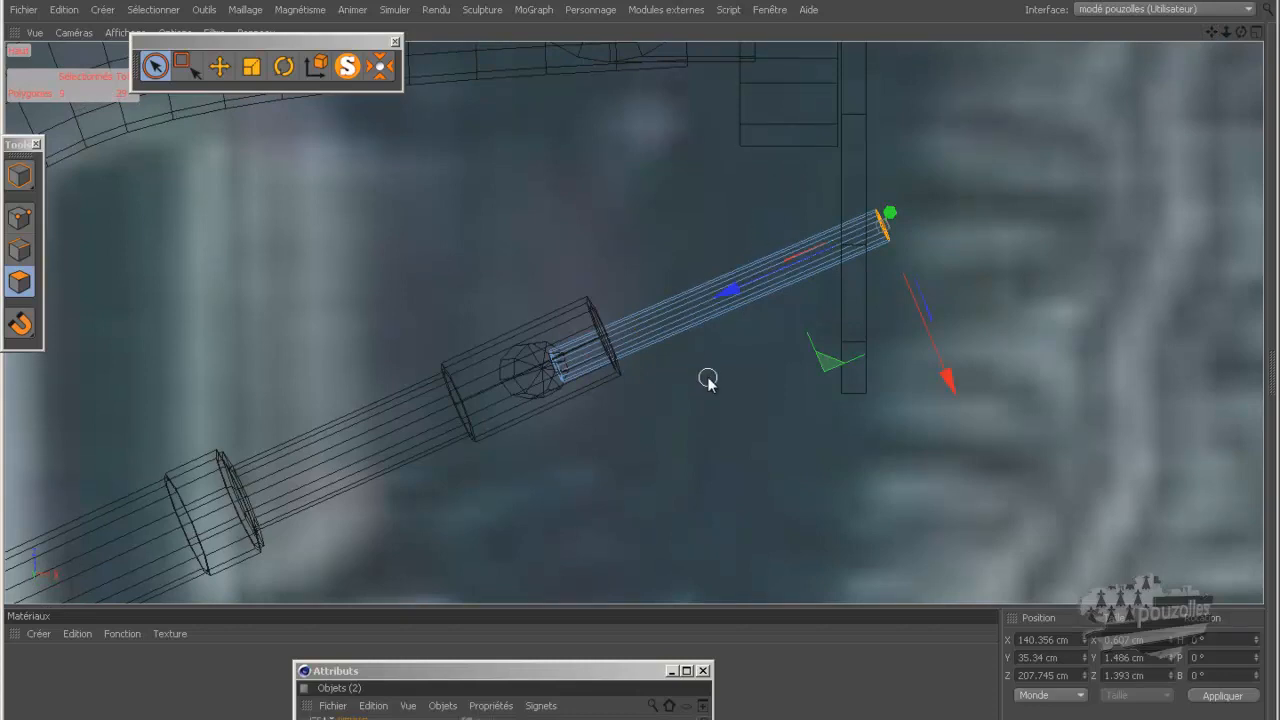
pyautogui.press('d')
pyautogui.moveTo(564, 663); pyautogui.dragTo(979, 337)
pyautogui.click(812, 665)
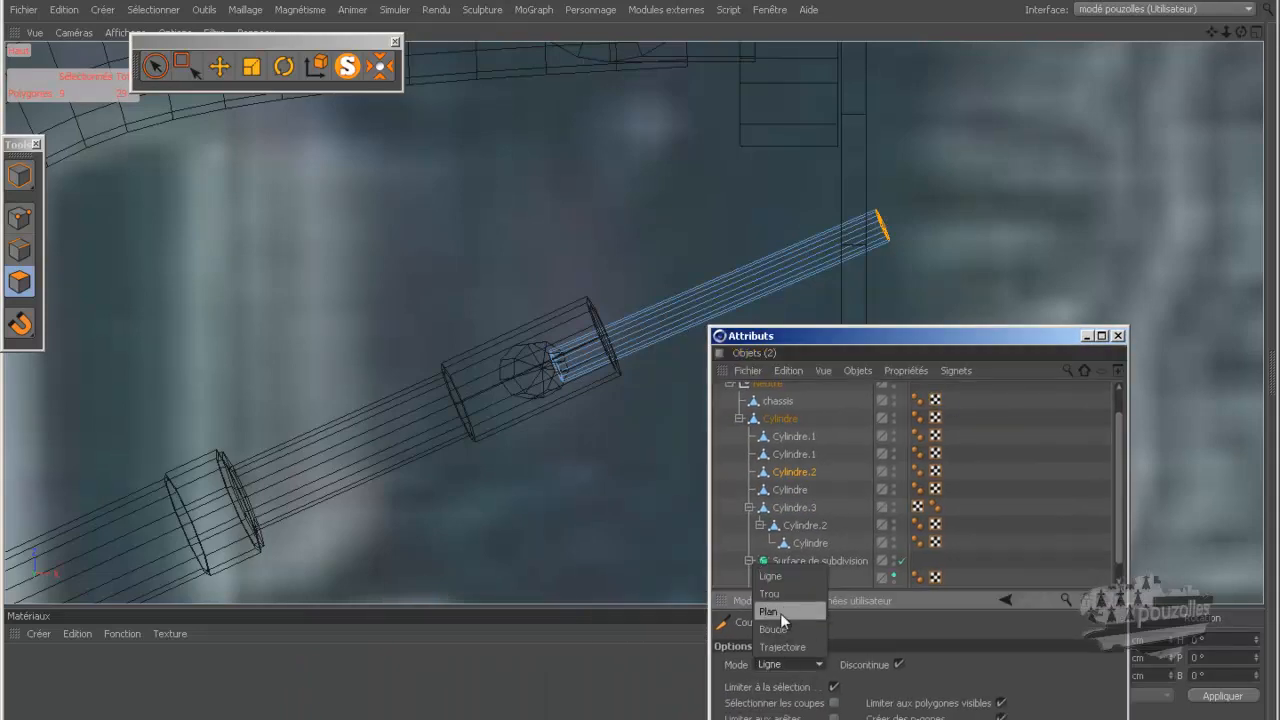
pyautogui.click(780, 629)
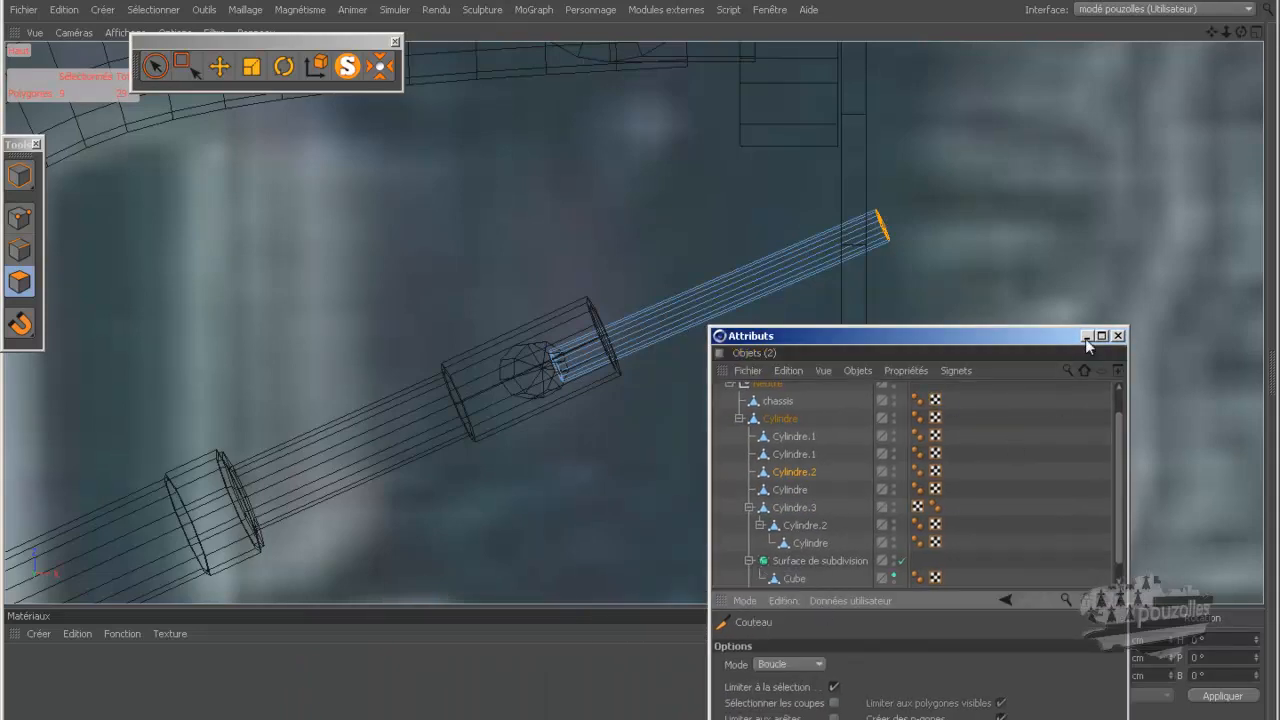
pyautogui.moveTo(1027, 341); pyautogui.dragTo(862, 719)
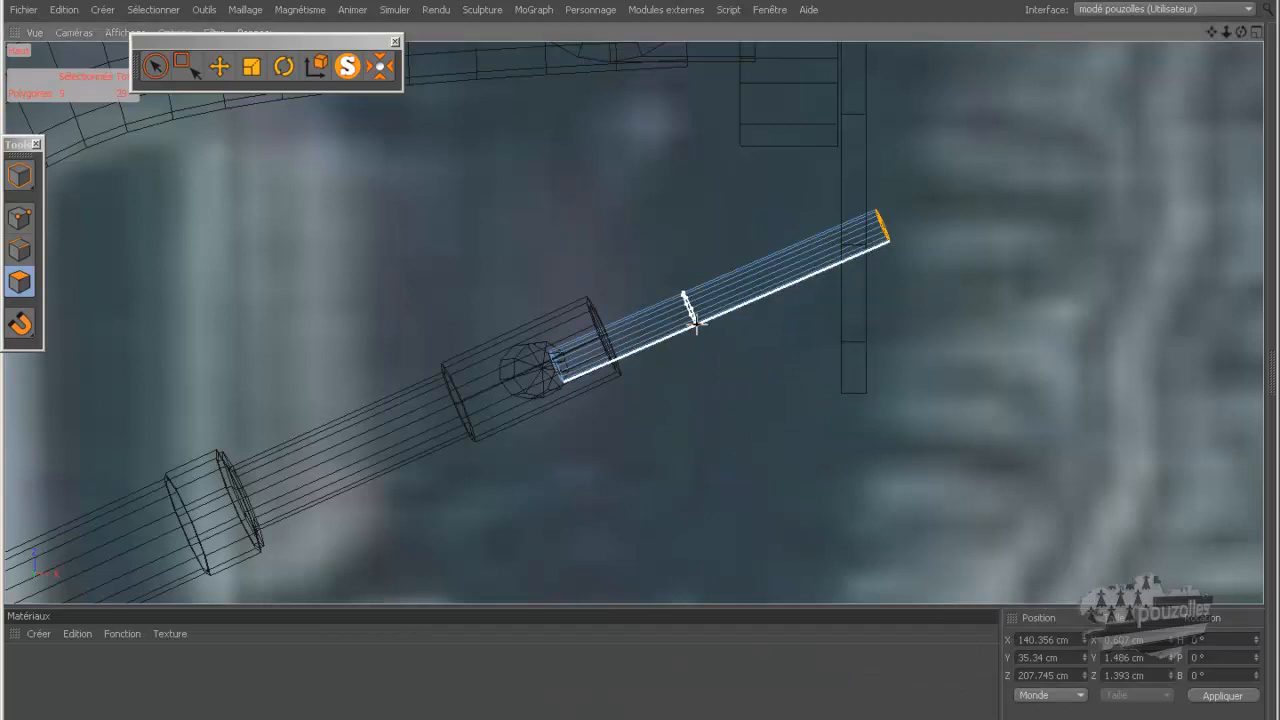
# Cut five closely spaced edge loops around the rod just outside the large end cylinder, working in point mode.
pyautogui.click(19, 217)
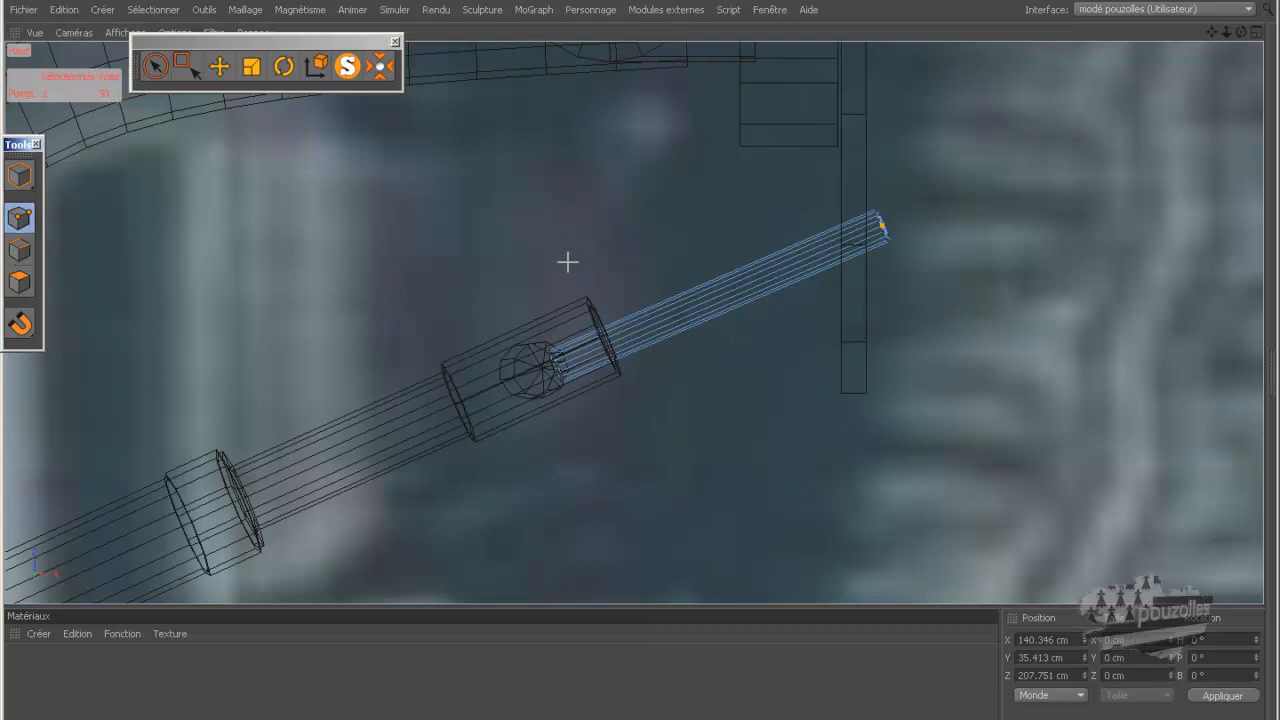
pyautogui.click(661, 304)
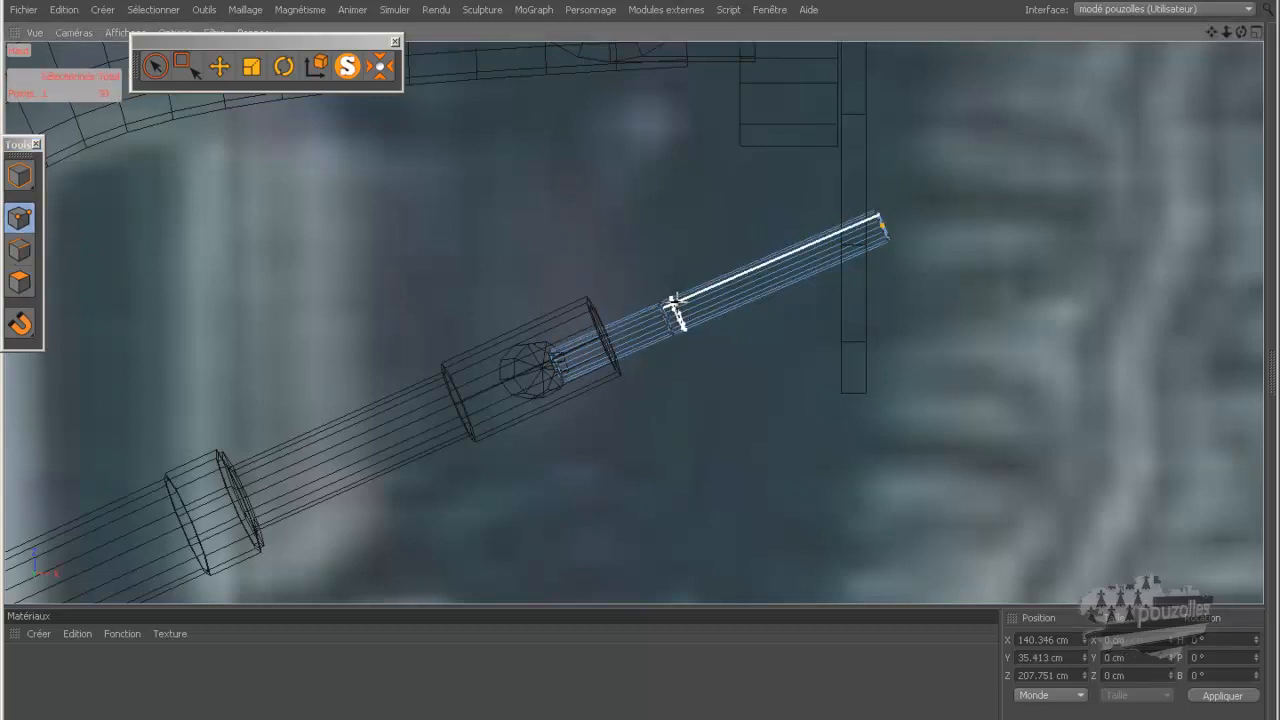
pyautogui.click(679, 300)
pyautogui.click(693, 296)
pyautogui.click(710, 292)
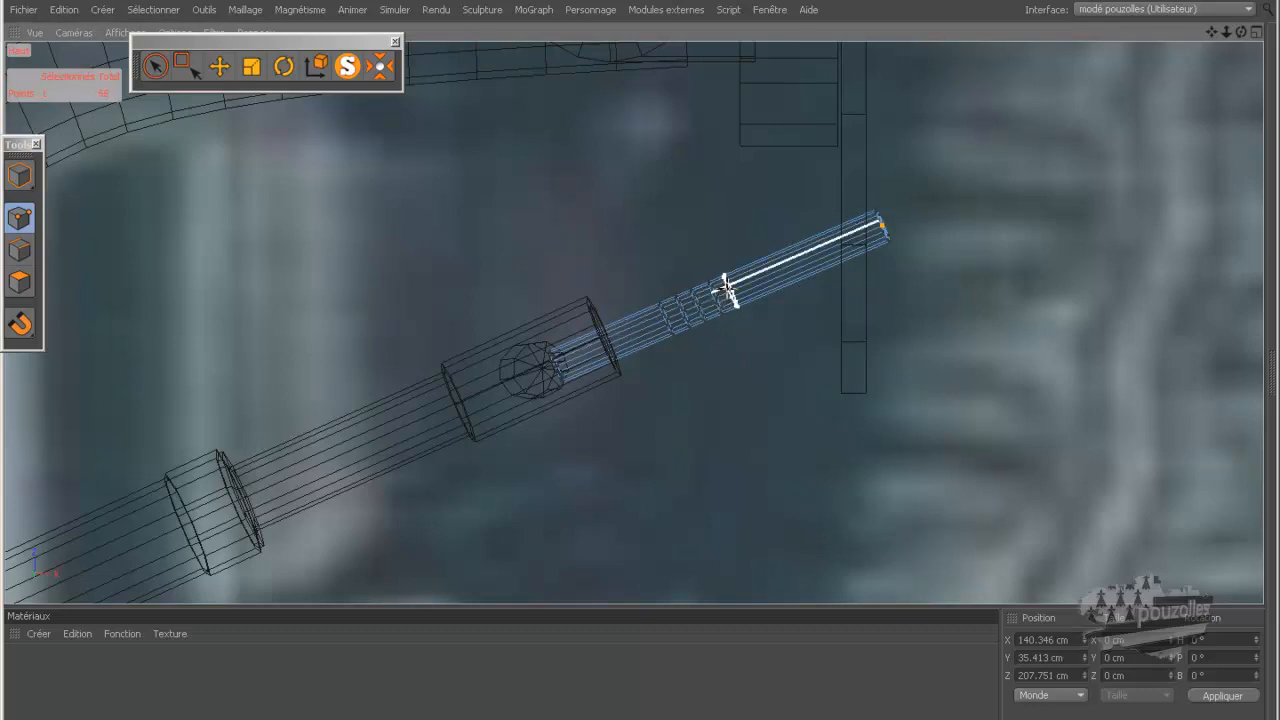
pyautogui.click(727, 287)
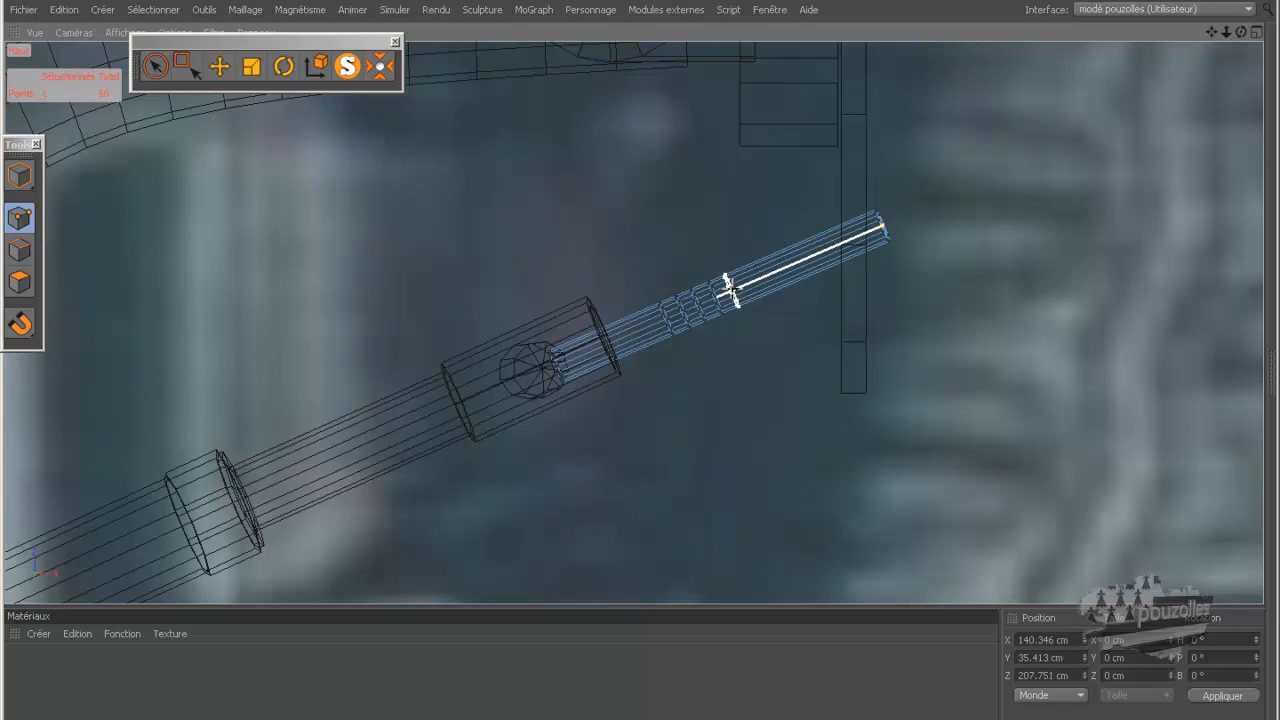
# Turn off Limiter aux éléments visibles for the selection brush and select the rod's four outermost cut loops together with its free end points.
pyautogui.click(155, 66)
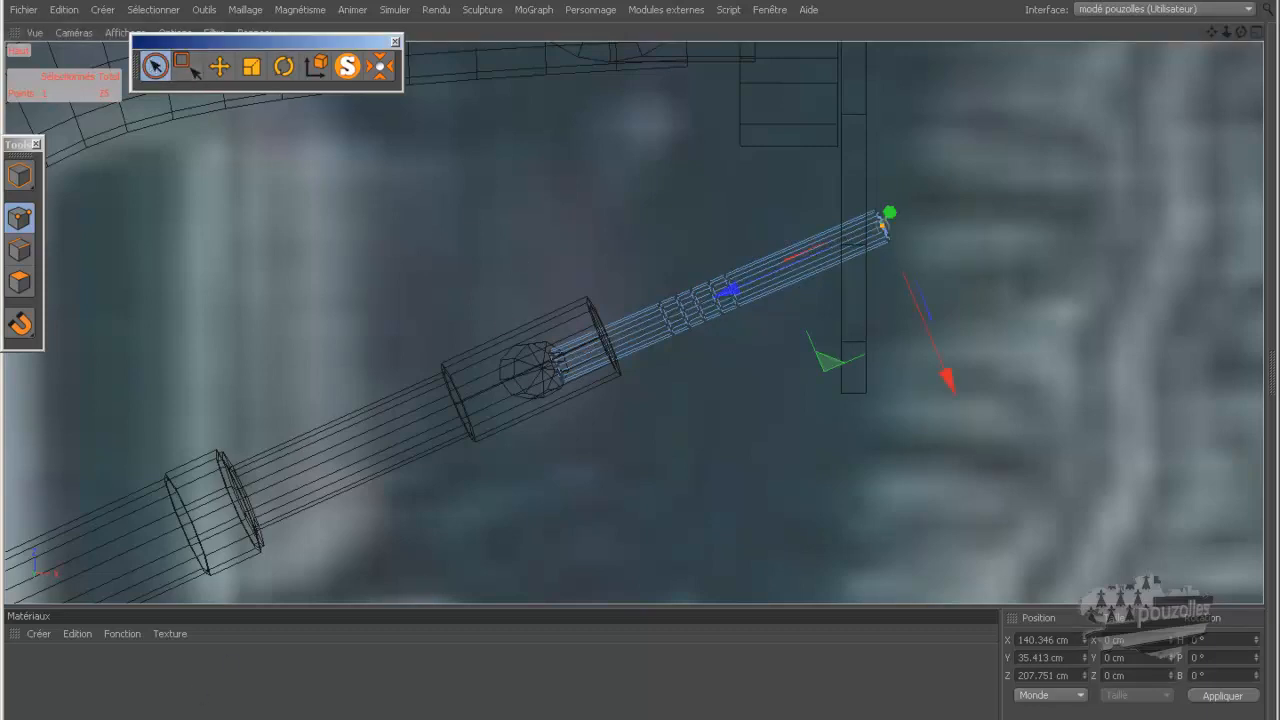
pyautogui.moveTo(628, 719); pyautogui.dragTo(610, 259)
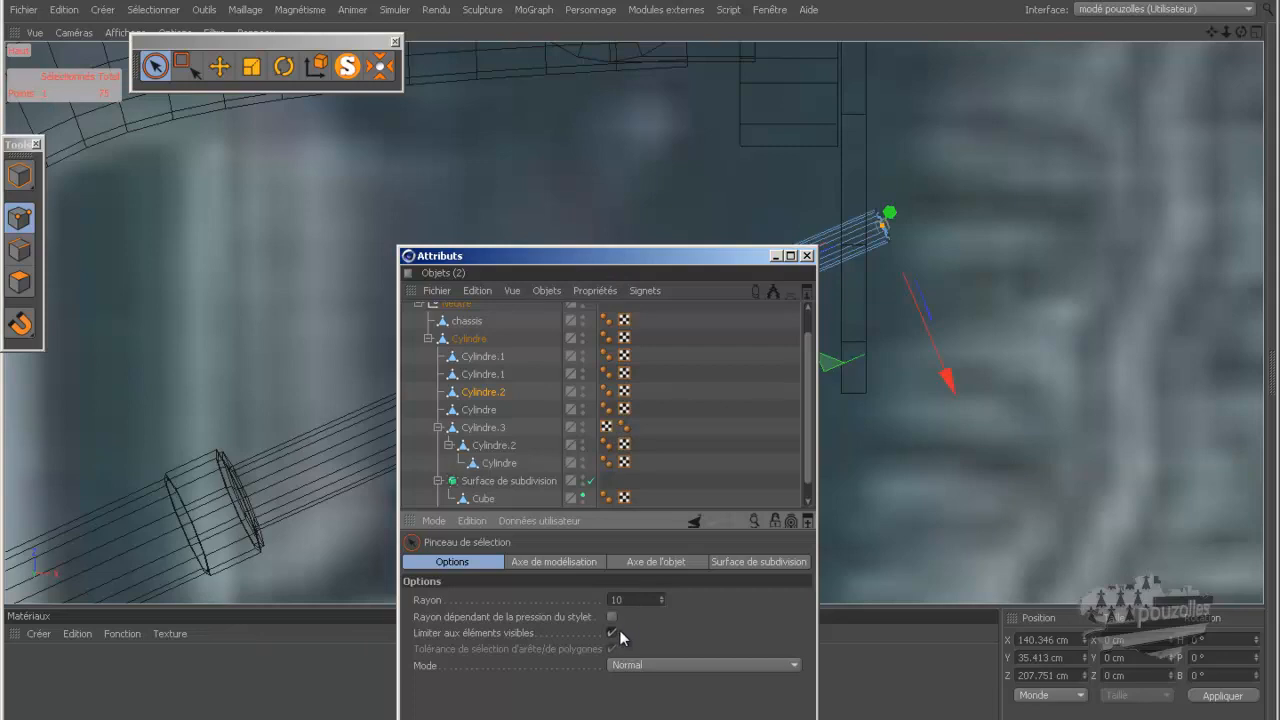
pyautogui.moveTo(664, 258); pyautogui.dragTo(667, 562)
pyautogui.moveTo(686, 316)
pyautogui.mouseDown()
pyautogui.moveTo(680, 286)
pyautogui.moveTo(709, 329)
pyautogui.moveTo(711, 276)
pyautogui.moveTo(751, 317)
pyautogui.moveTo(733, 277)
pyautogui.mouseUp()
pyautogui.moveTo(863, 223)
pyautogui.keyDown('shift'); pyautogui.mouseDown()
pyautogui.moveTo(886, 234)
pyautogui.moveTo(879, 205)
pyautogui.mouseUp(); pyautogui.keyUp('shift')
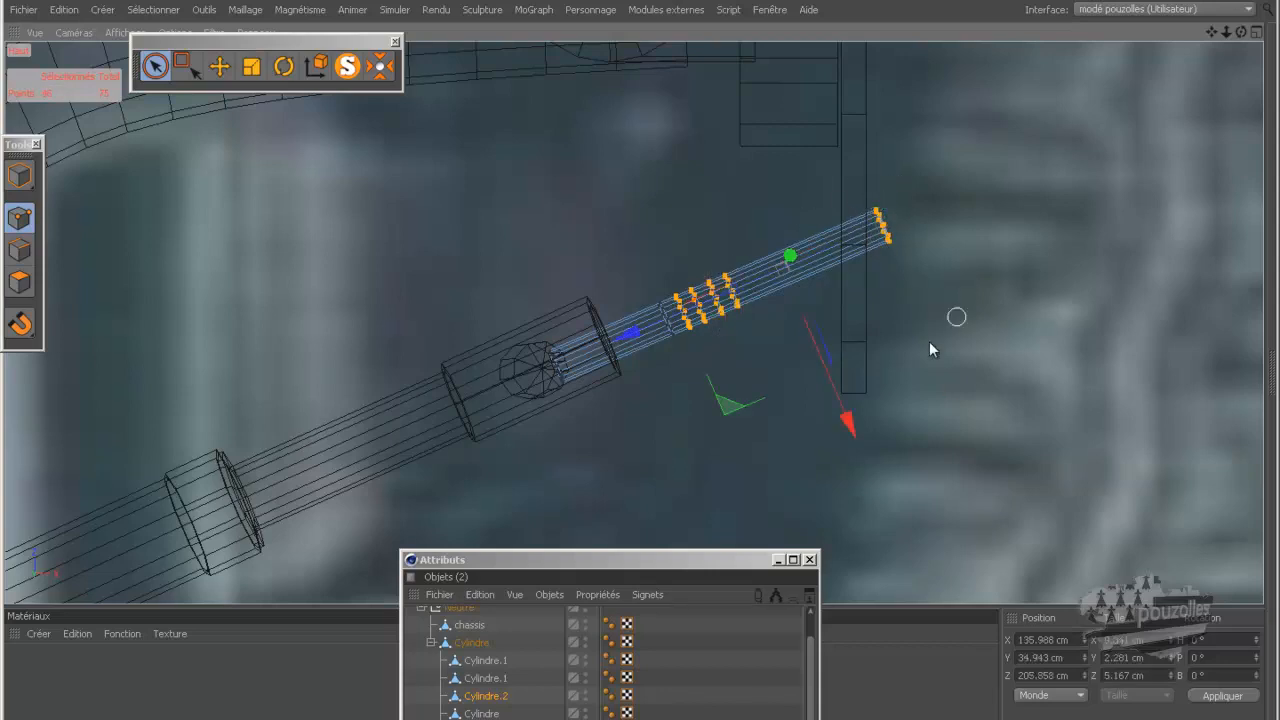
pyautogui.scroll(2, 728, 326)
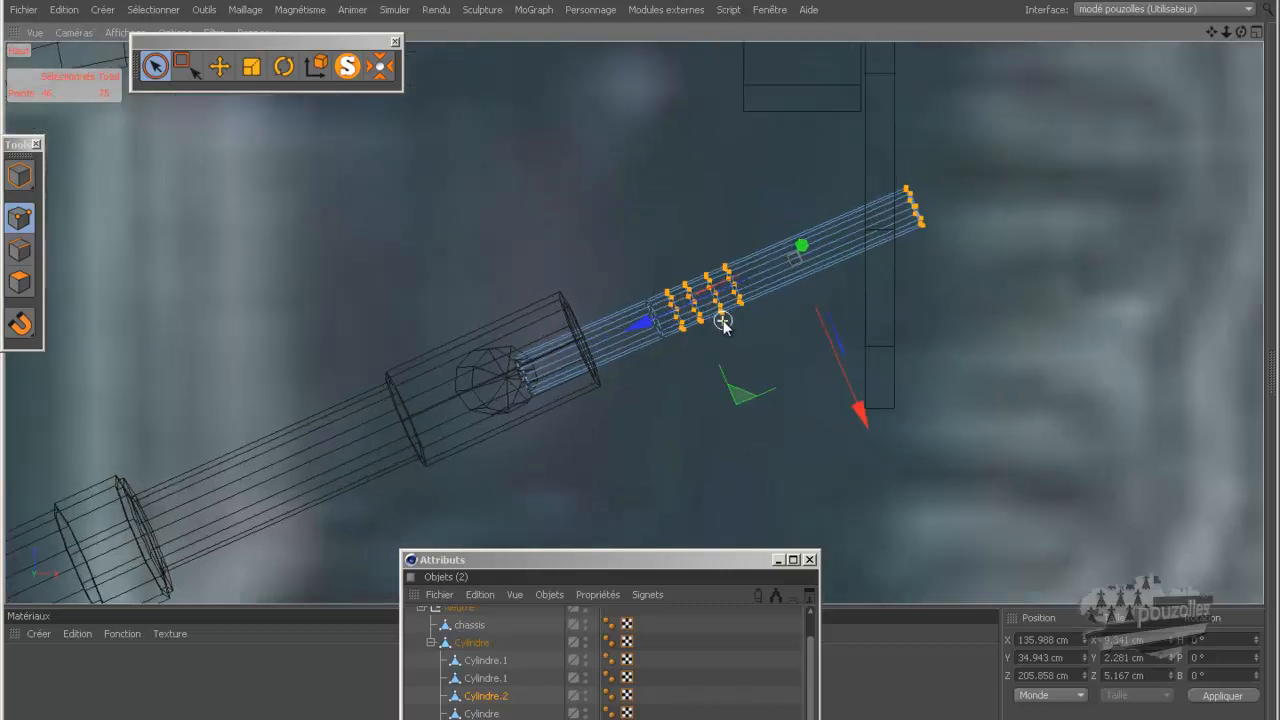
pyautogui.moveTo(1210, 34); pyautogui.dragTo(1210, 106)
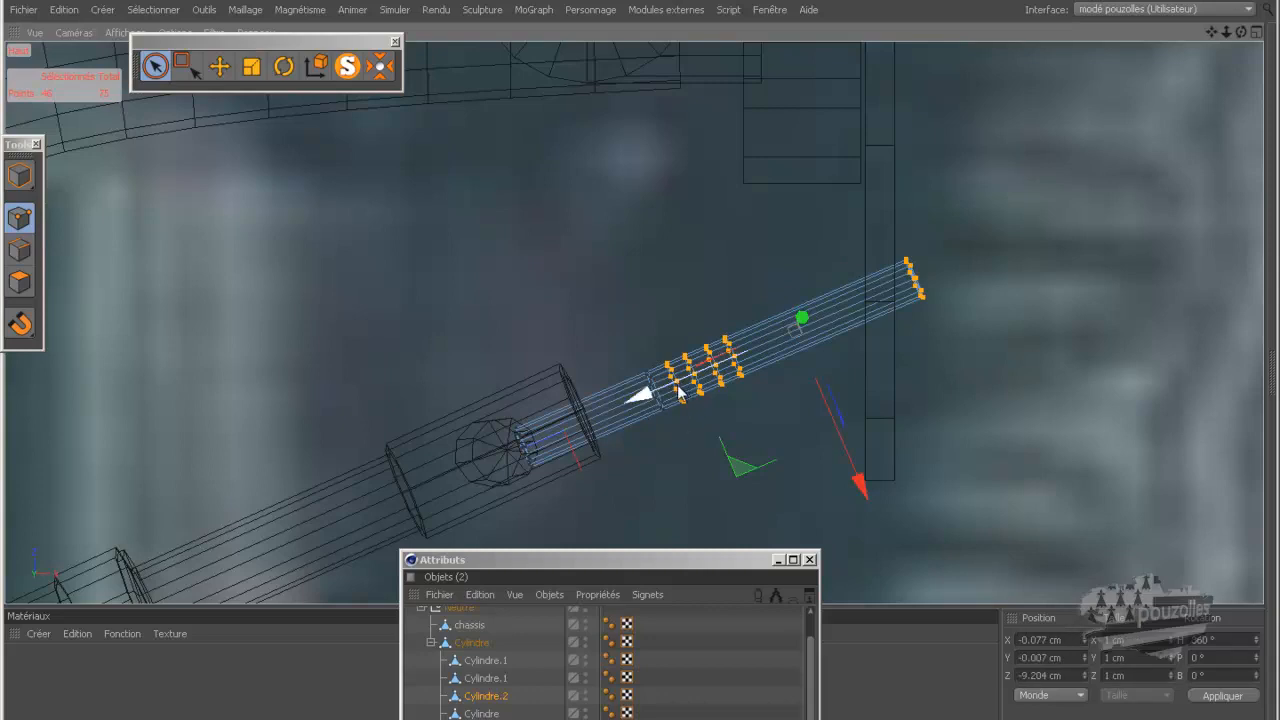
pyautogui.scroll(3, 678, 390)
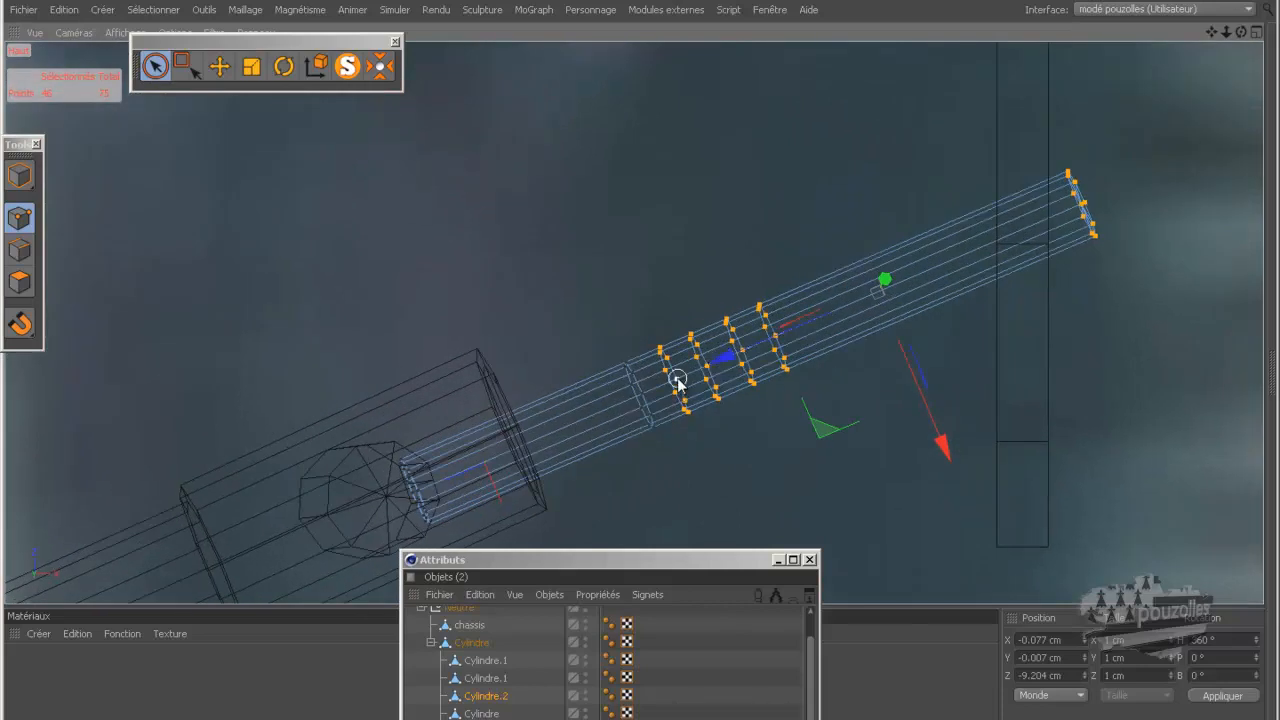
pyautogui.click(678, 380)
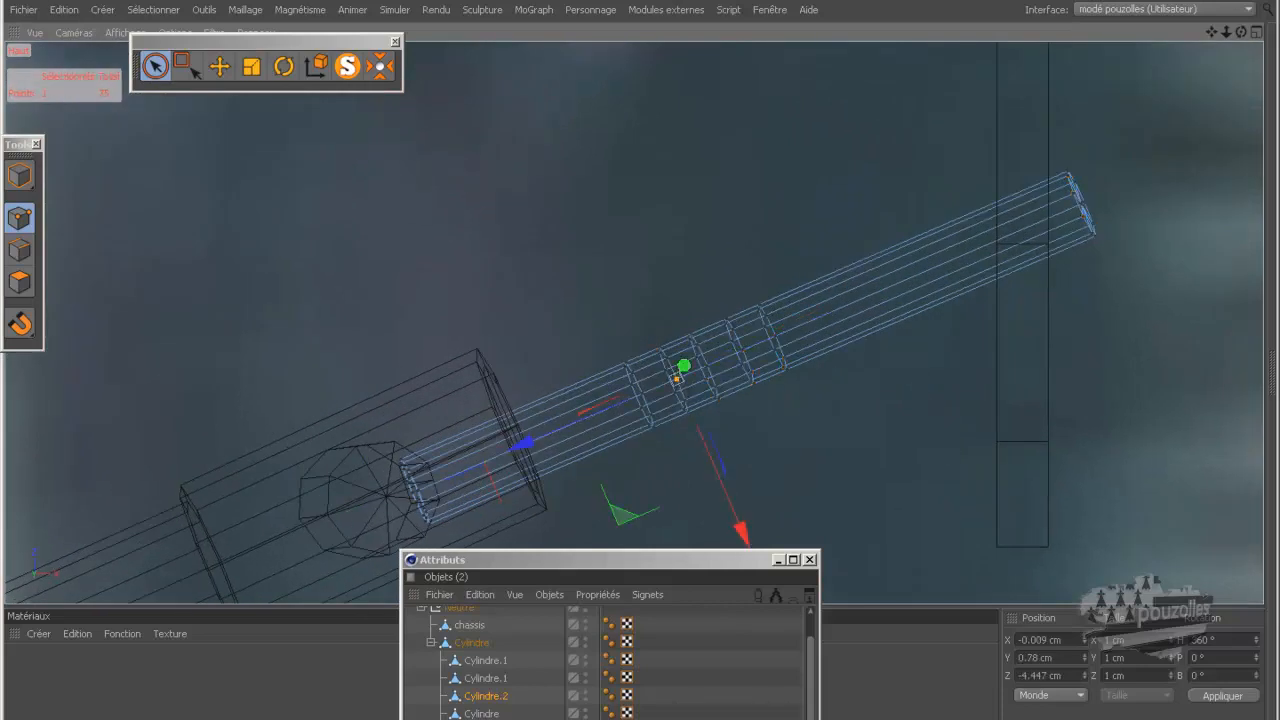
pyautogui.click(64, 10)
pyautogui.click(82, 30)
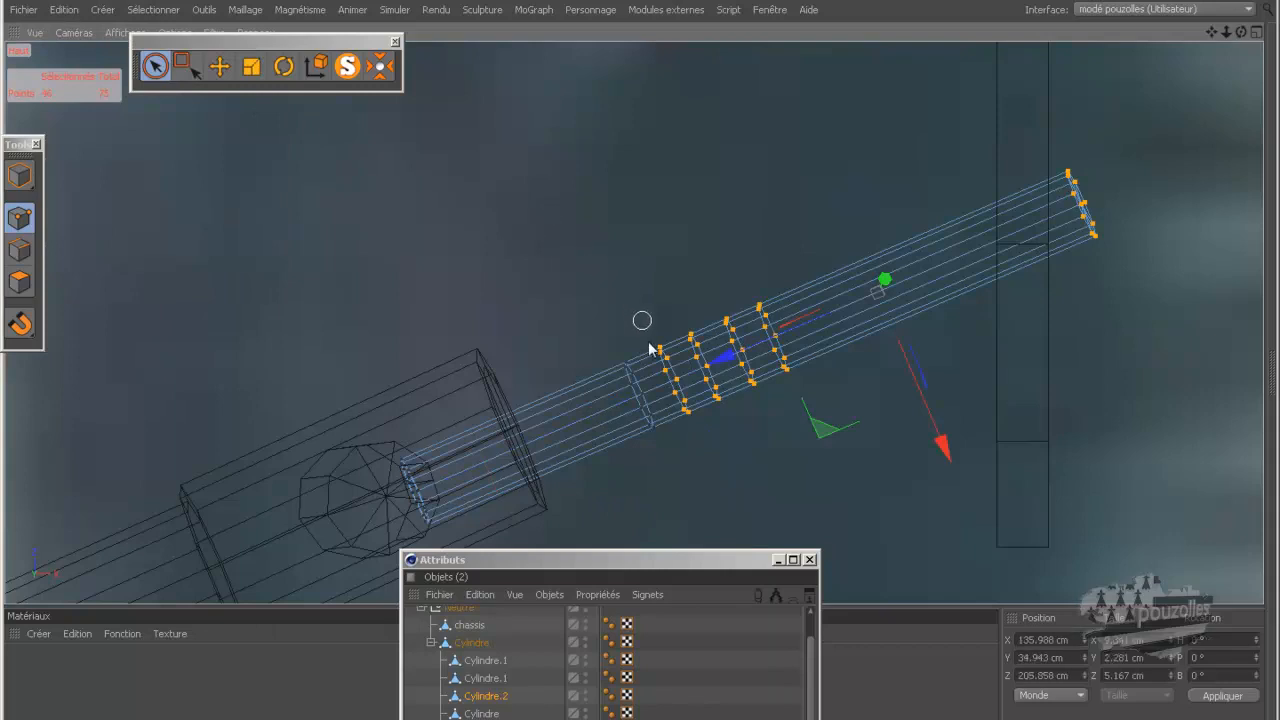
pyautogui.click(223, 78)
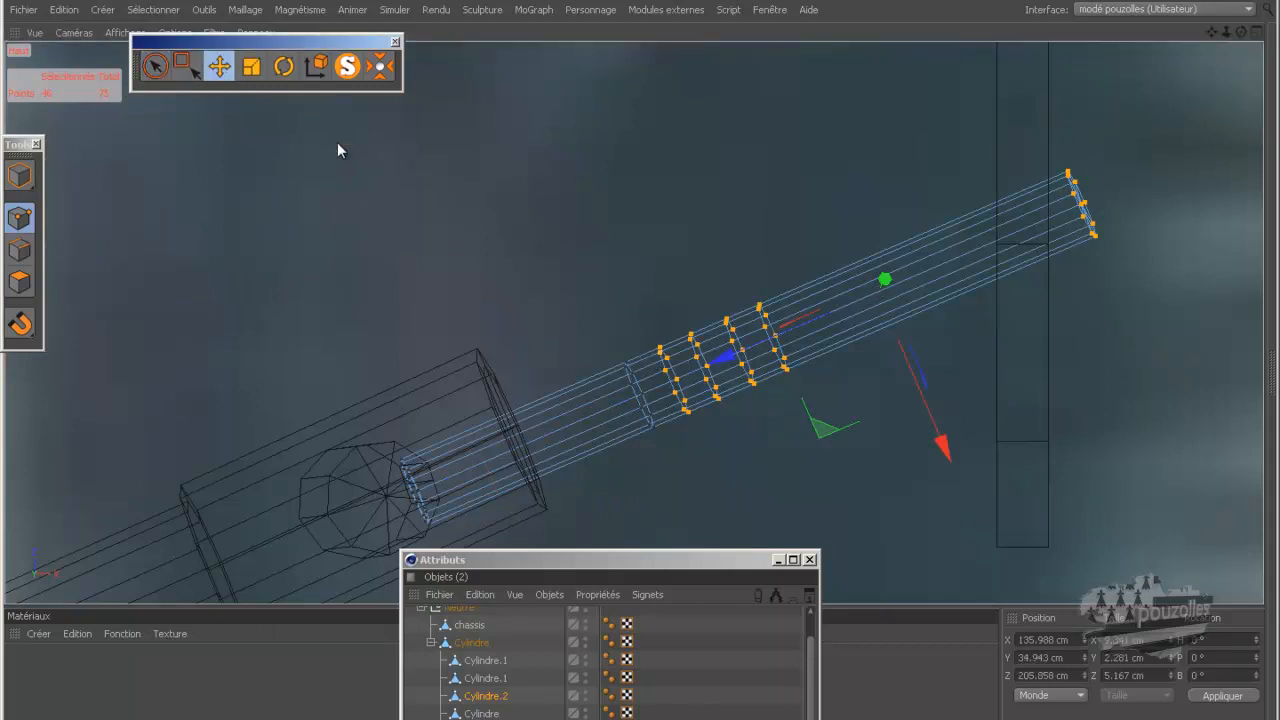
pyautogui.click(677, 381)
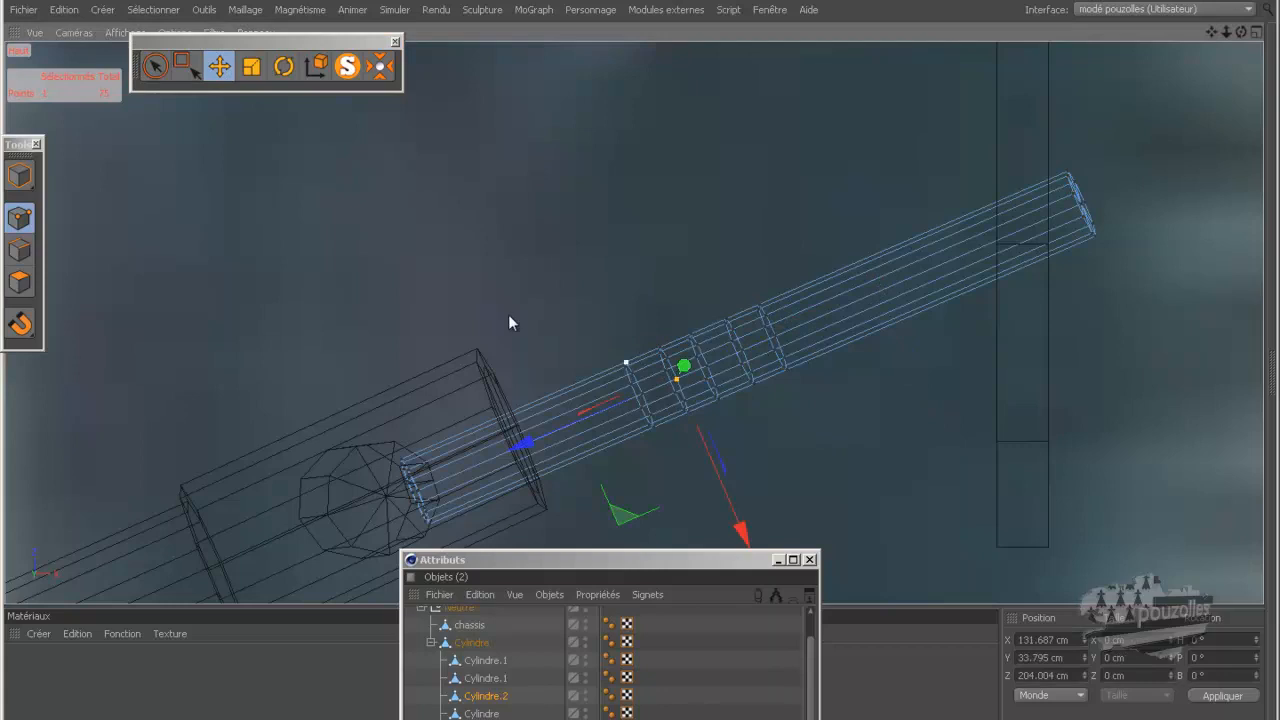
pyautogui.click(64, 10)
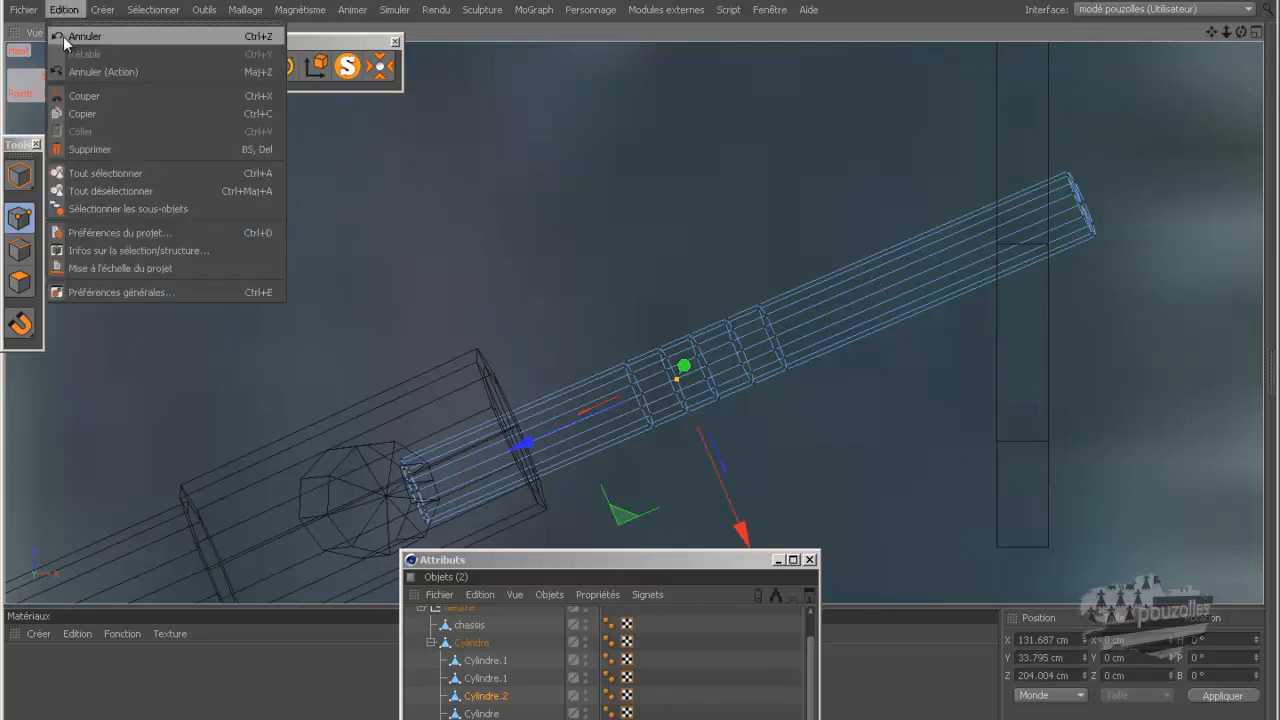
pyautogui.click(63, 36)
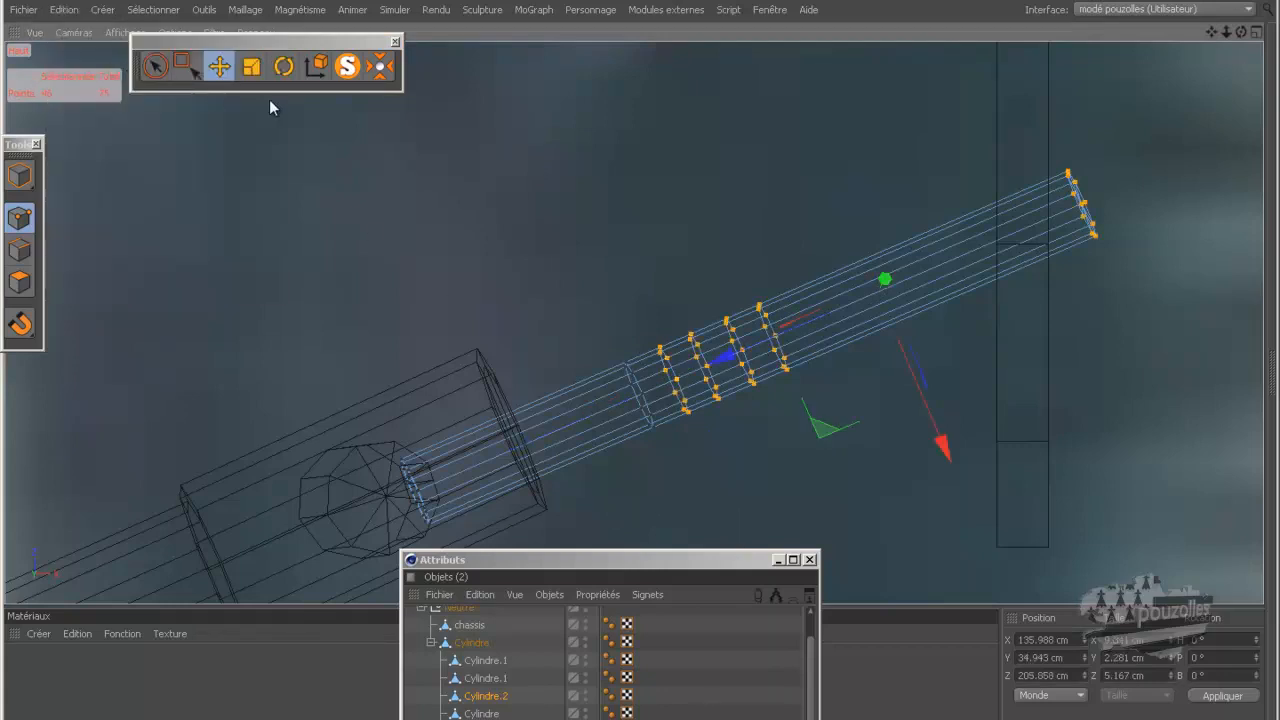
# Rotate the selected loops and rod end counterclockwise in the top view about the second cut loop, and shift them slightly to even the bend.
pyautogui.middleClick(679, 388)
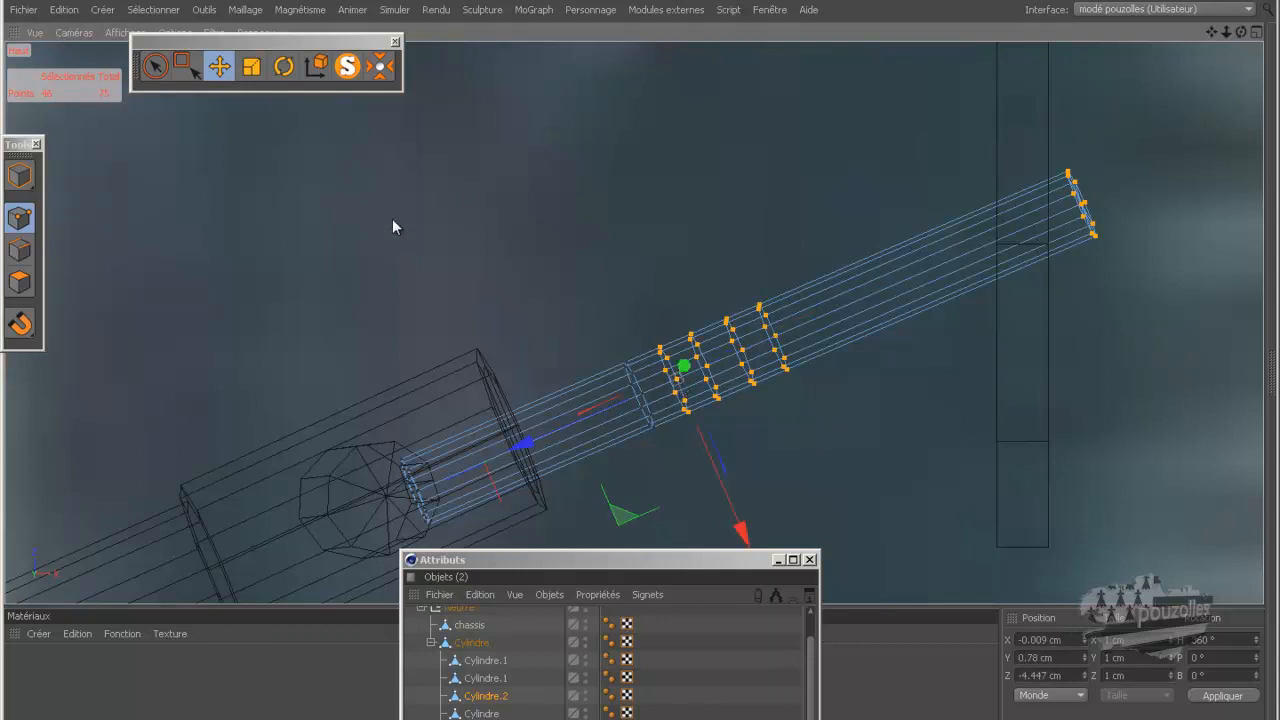
pyautogui.press('r')
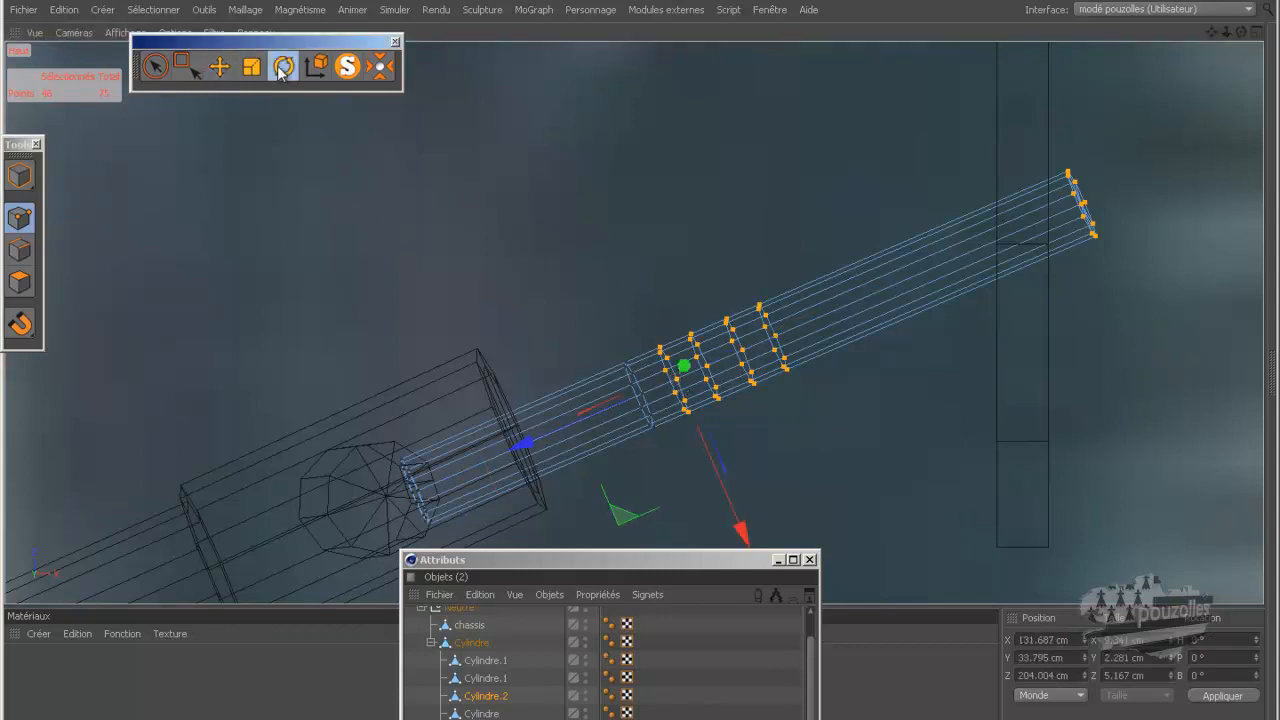
pyautogui.keyDown('alt'); pyautogui.moveTo(640, 312); pyautogui.dragTo(784, 472); pyautogui.keyUp('alt')
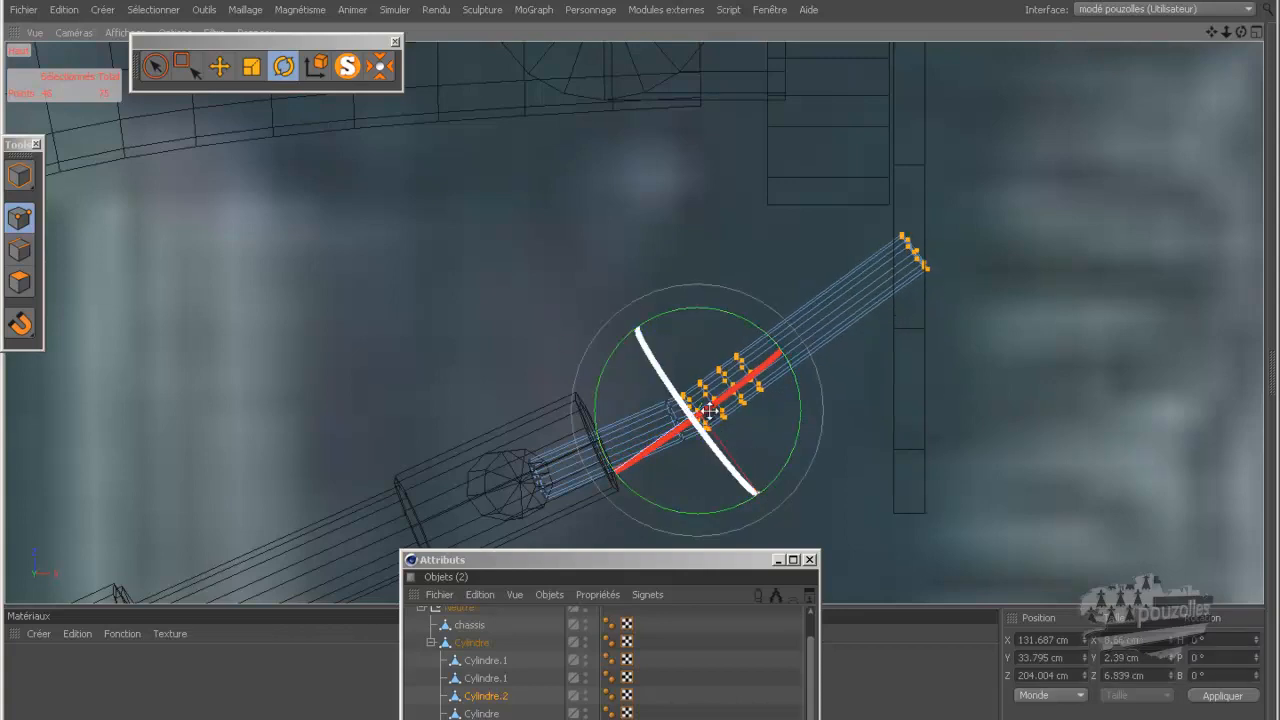
pyautogui.scroll(3, 691, 411)
pyautogui.click(220, 66)
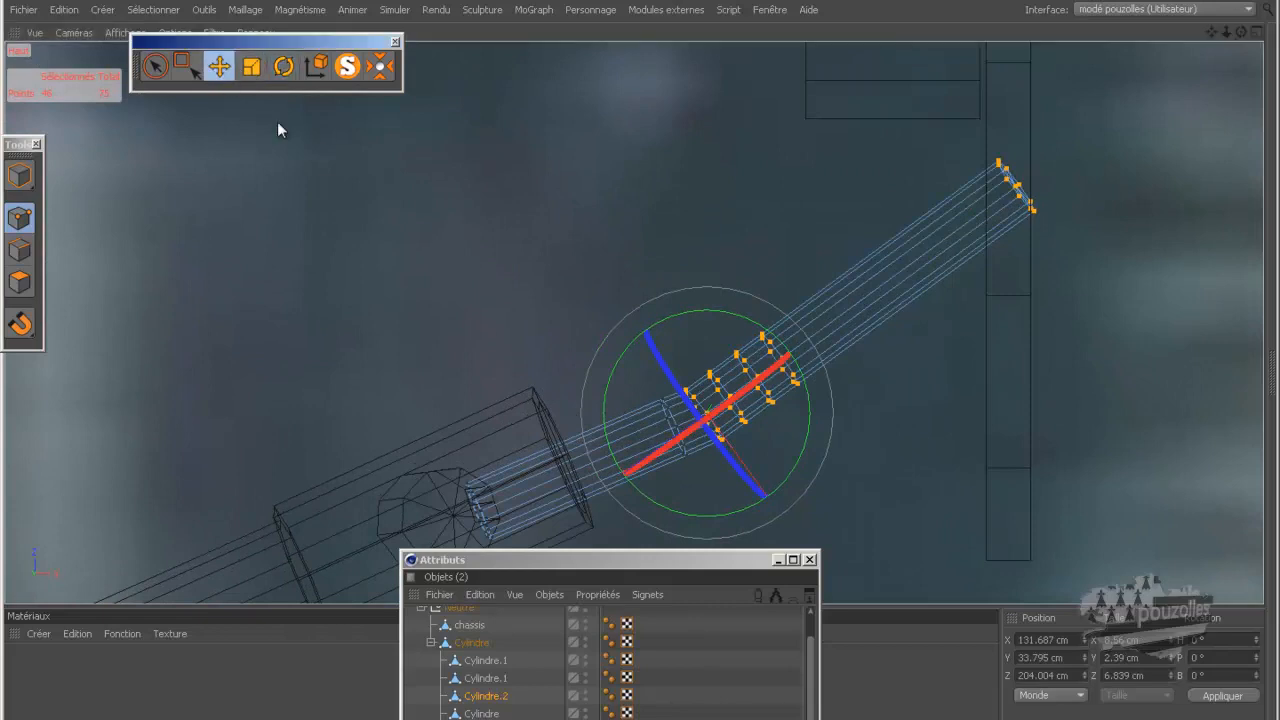
pyautogui.moveTo(768, 502); pyautogui.dragTo(766, 492)
# Remove the second cut loop from the selection and rotate the remaining points counterclockwise about the third loop.
pyautogui.click(157, 67)
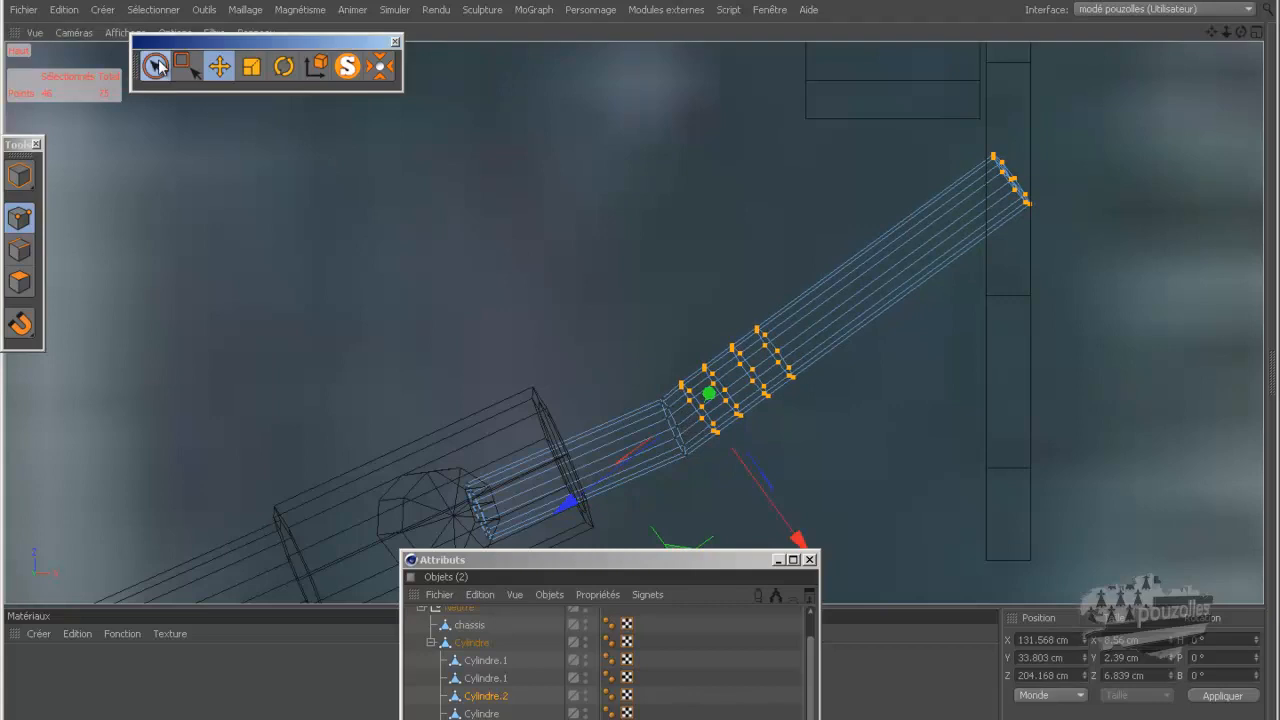
pyautogui.keyDown('ctrl'); pyautogui.moveTo(680, 390); pyautogui.dragTo(727, 457); pyautogui.keyUp('ctrl')
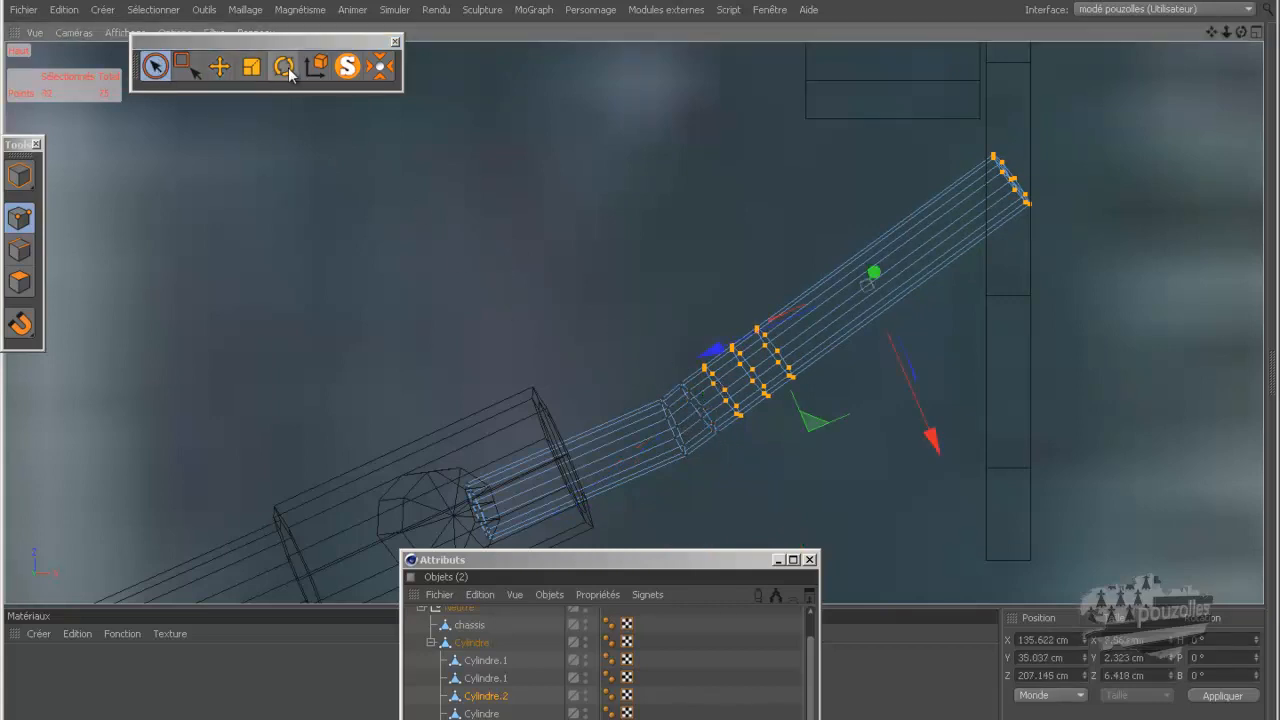
pyautogui.press('r')
pyautogui.click(601, 169)
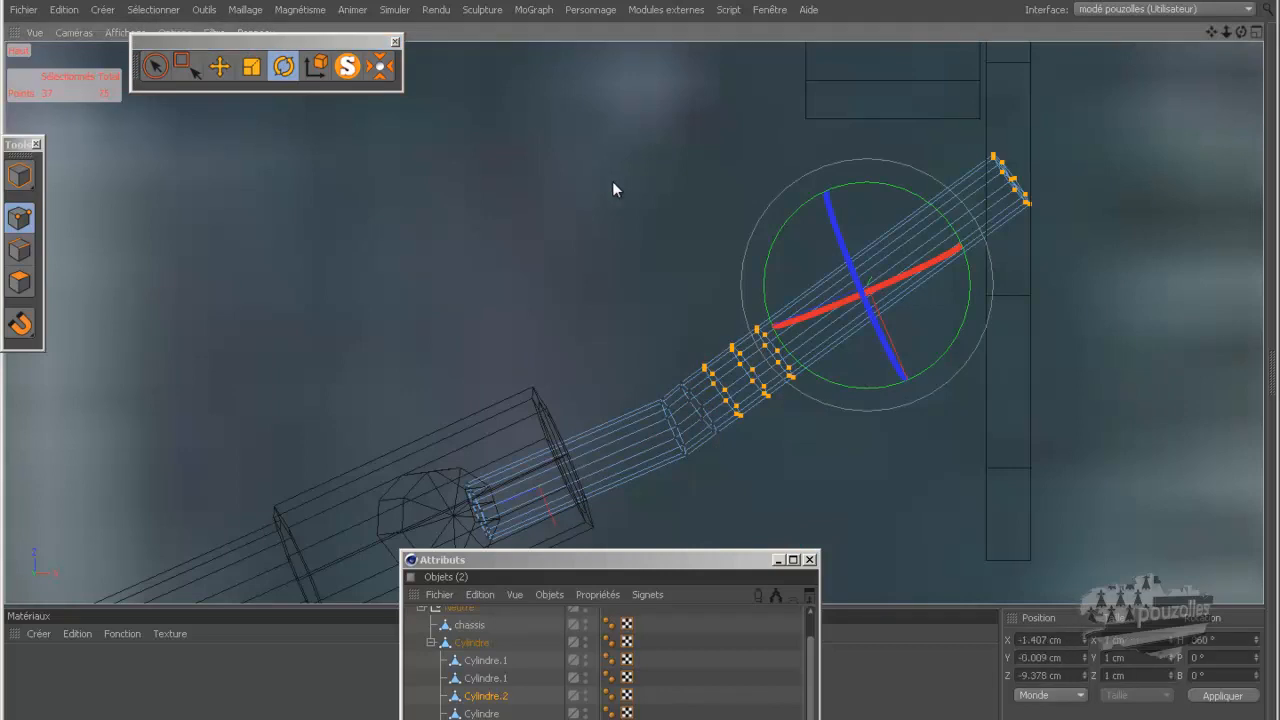
pyautogui.keyDown('ctrl'); pyautogui.rightClick(728, 391); pyautogui.keyUp('ctrl')
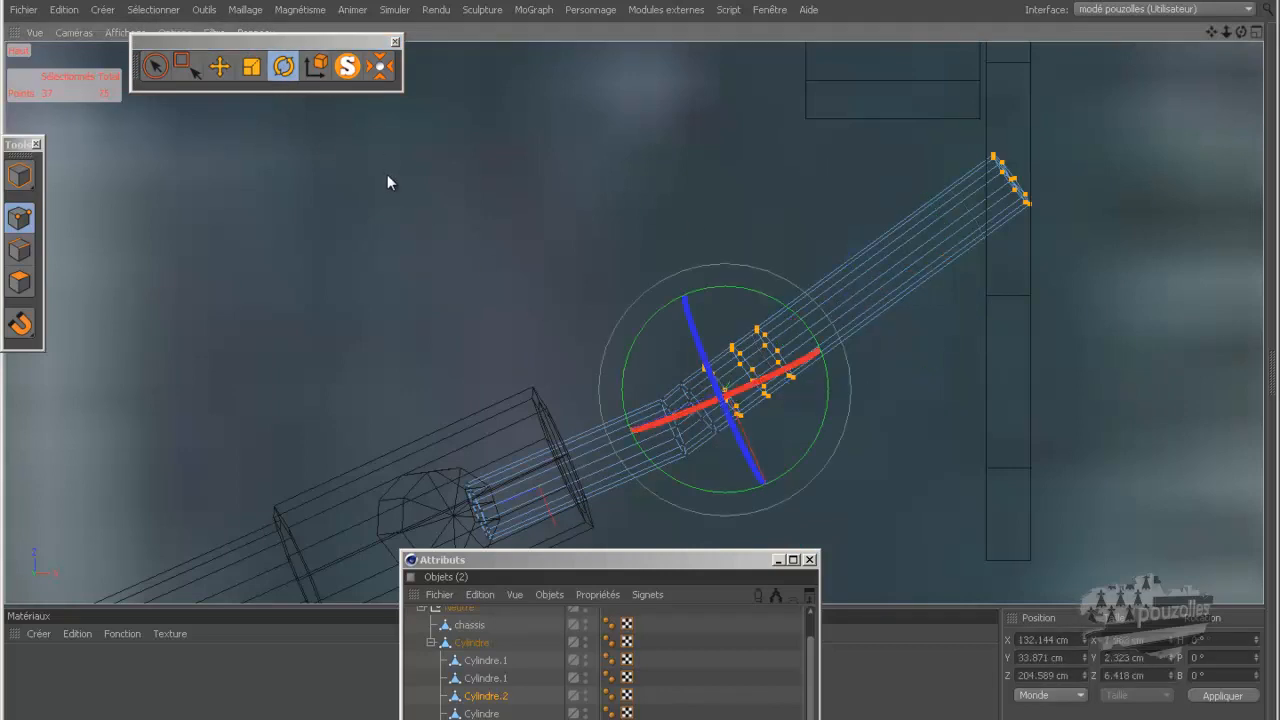
pyautogui.moveTo(677, 486); pyautogui.dragTo(693, 486)
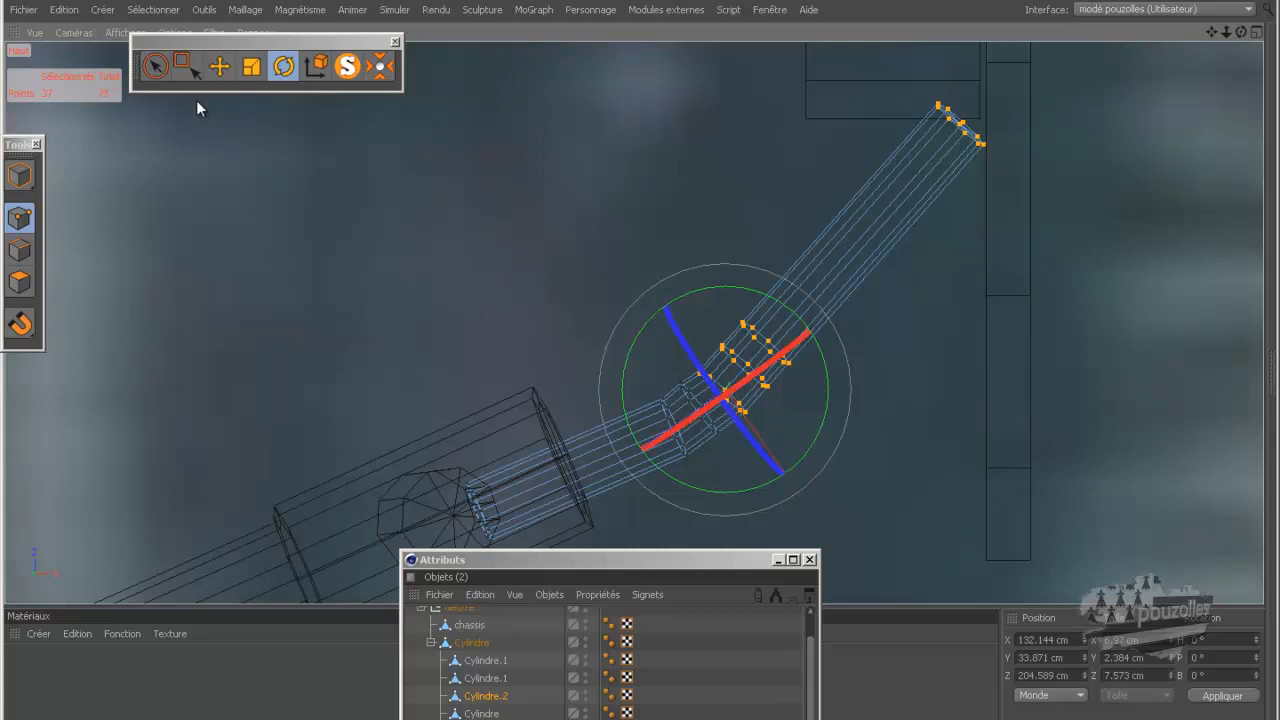
# Remove the third cut loop from the selection and rotate the remaining points counterclockwise about the fourth loop.
pyautogui.click(155, 66)
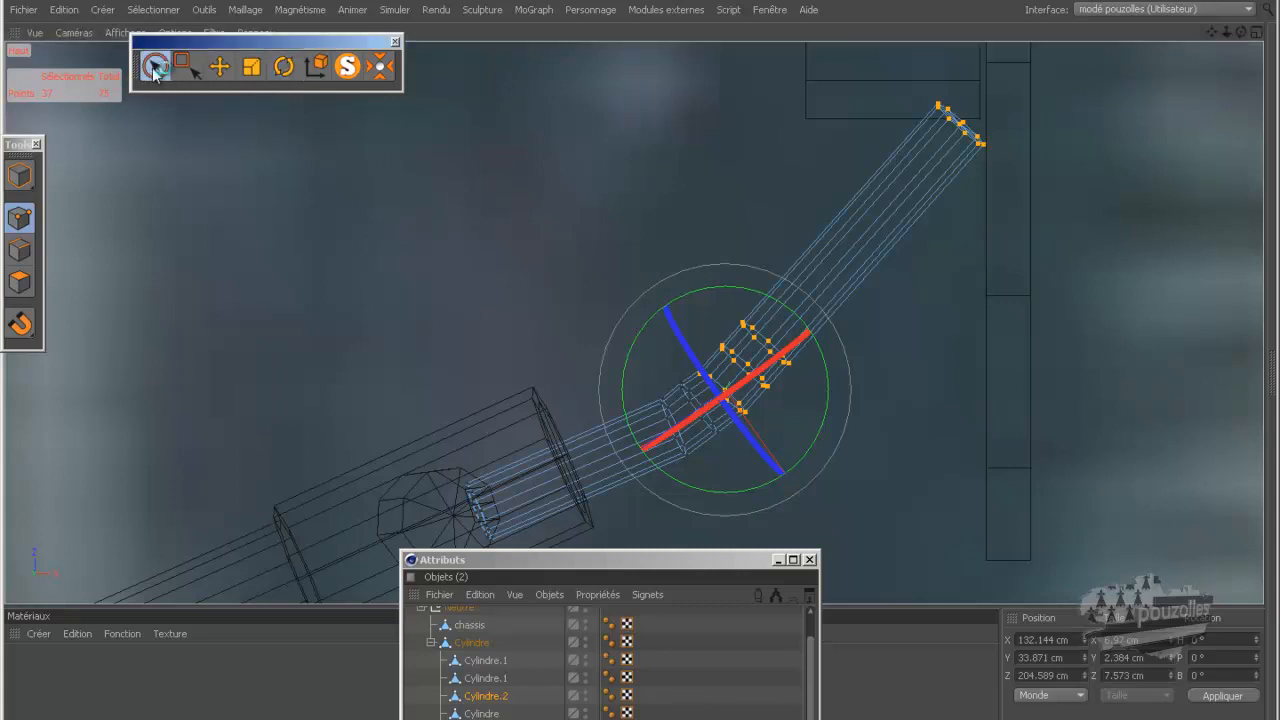
pyautogui.keyDown('ctrl'); pyautogui.moveTo(707, 382); pyautogui.dragTo(763, 430); pyautogui.keyUp('ctrl')
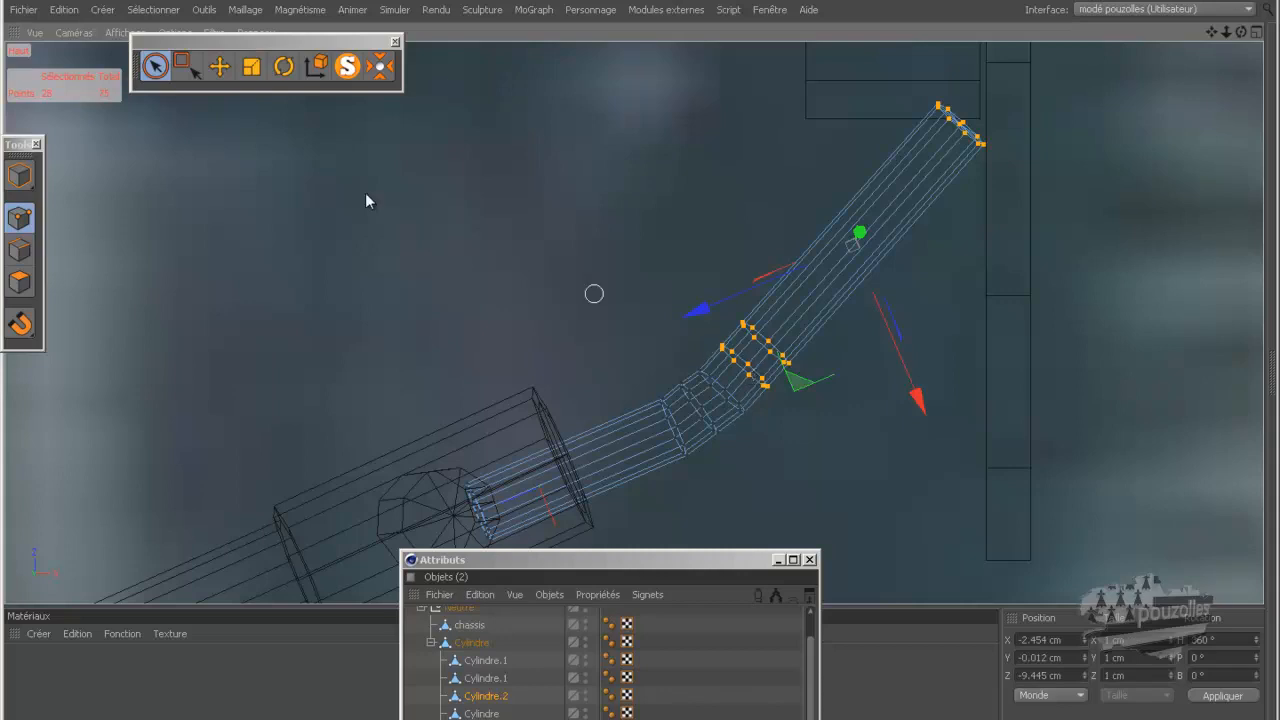
pyautogui.click(284, 66)
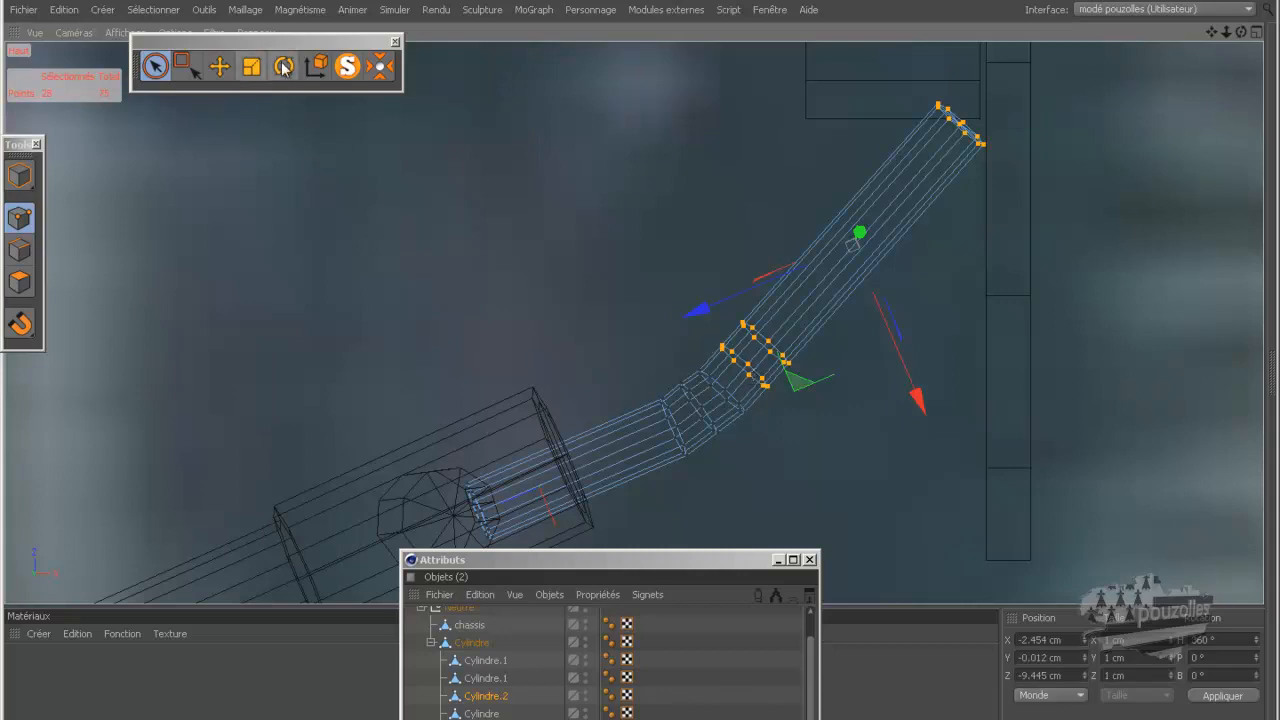
pyautogui.middleClick(748, 364)
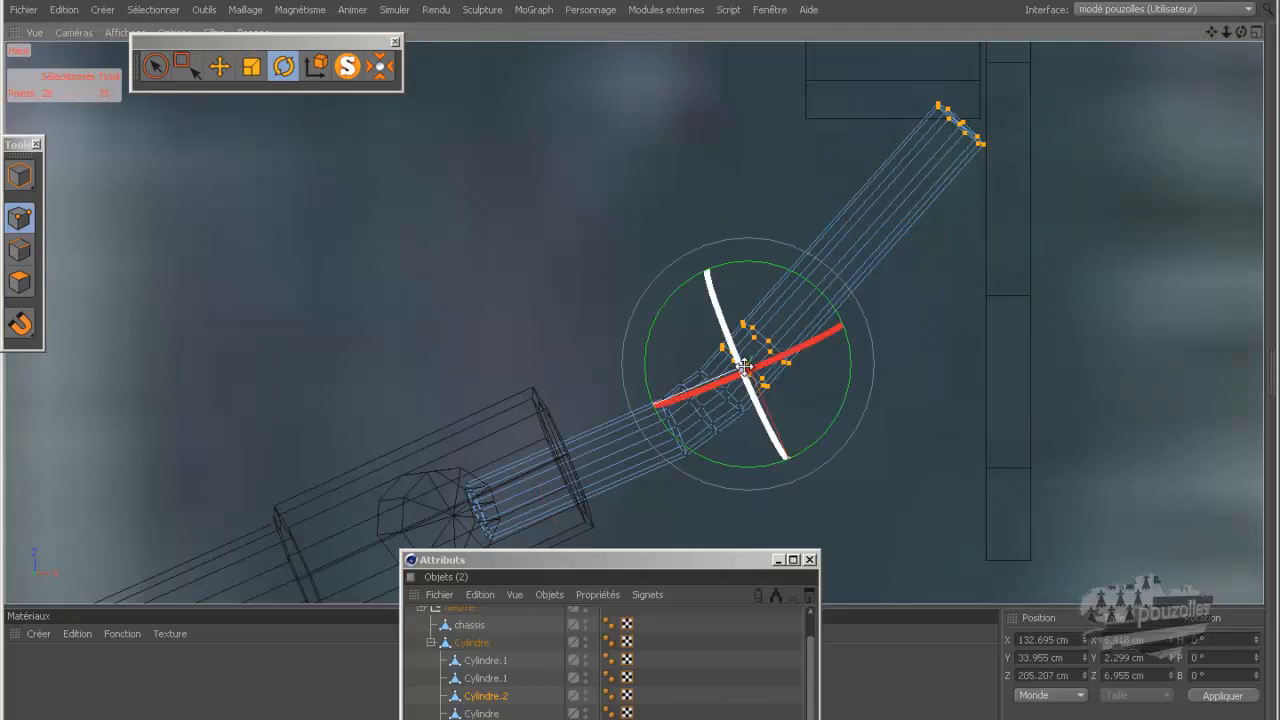
pyautogui.moveTo(750, 465); pyautogui.dragTo(769, 472)
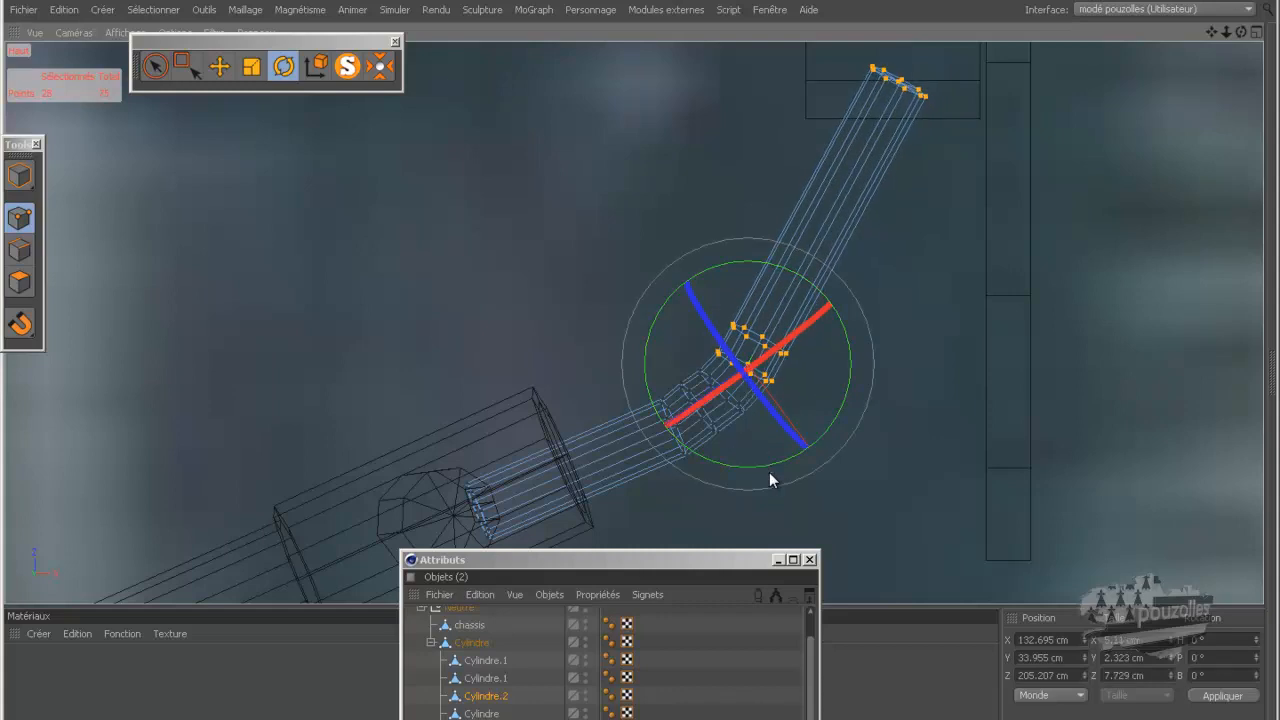
# Remove the fourth cut loop from the selection and rotate the fifth loop and rod end counterclockwise about the fifth loop.
pyautogui.click(156, 66)
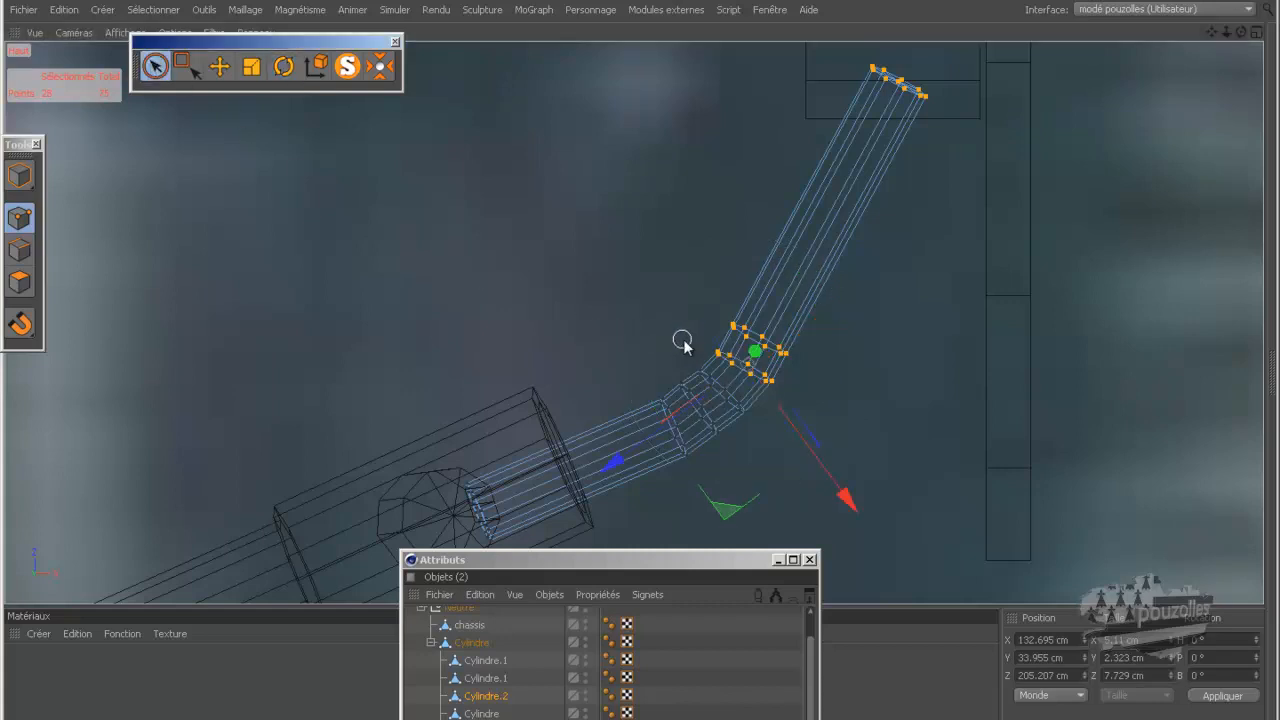
pyautogui.keyDown('ctrl'); pyautogui.moveTo(705, 347); pyautogui.dragTo(788, 394); pyautogui.keyUp('ctrl')
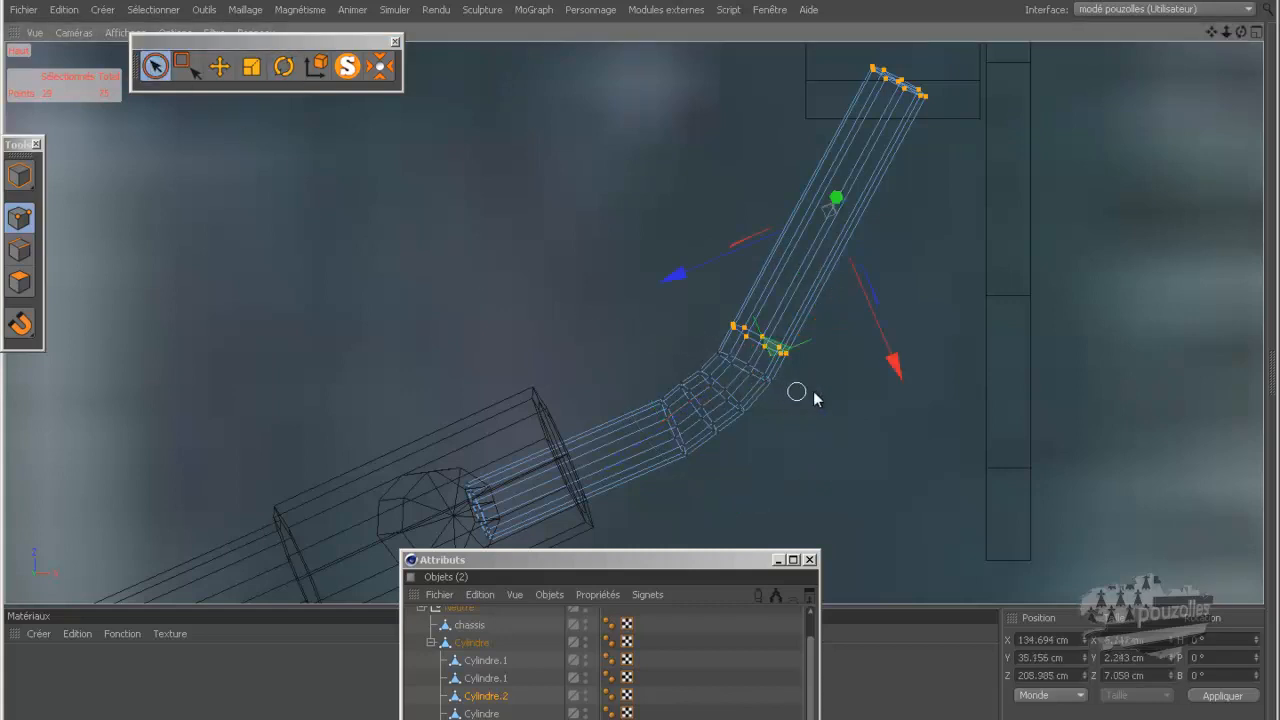
pyautogui.click(285, 67)
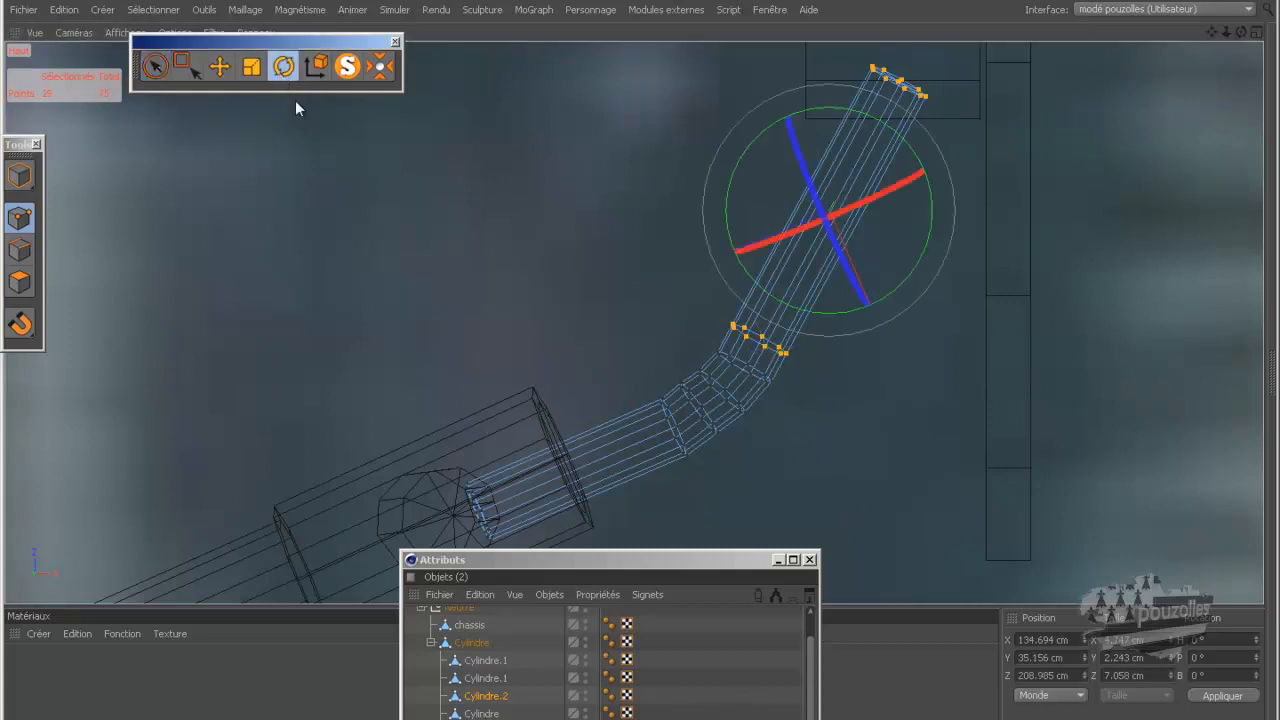
pyautogui.middleClick(764, 344)
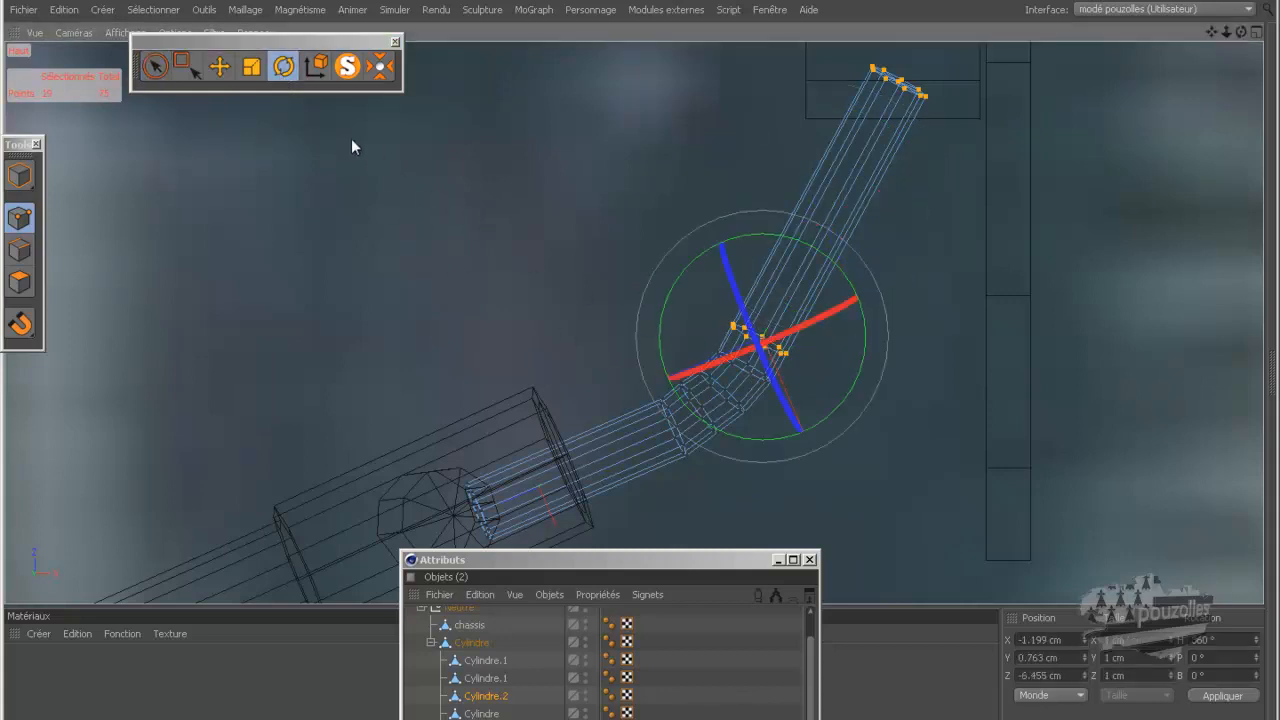
pyautogui.moveTo(738, 444); pyautogui.dragTo(762, 446)
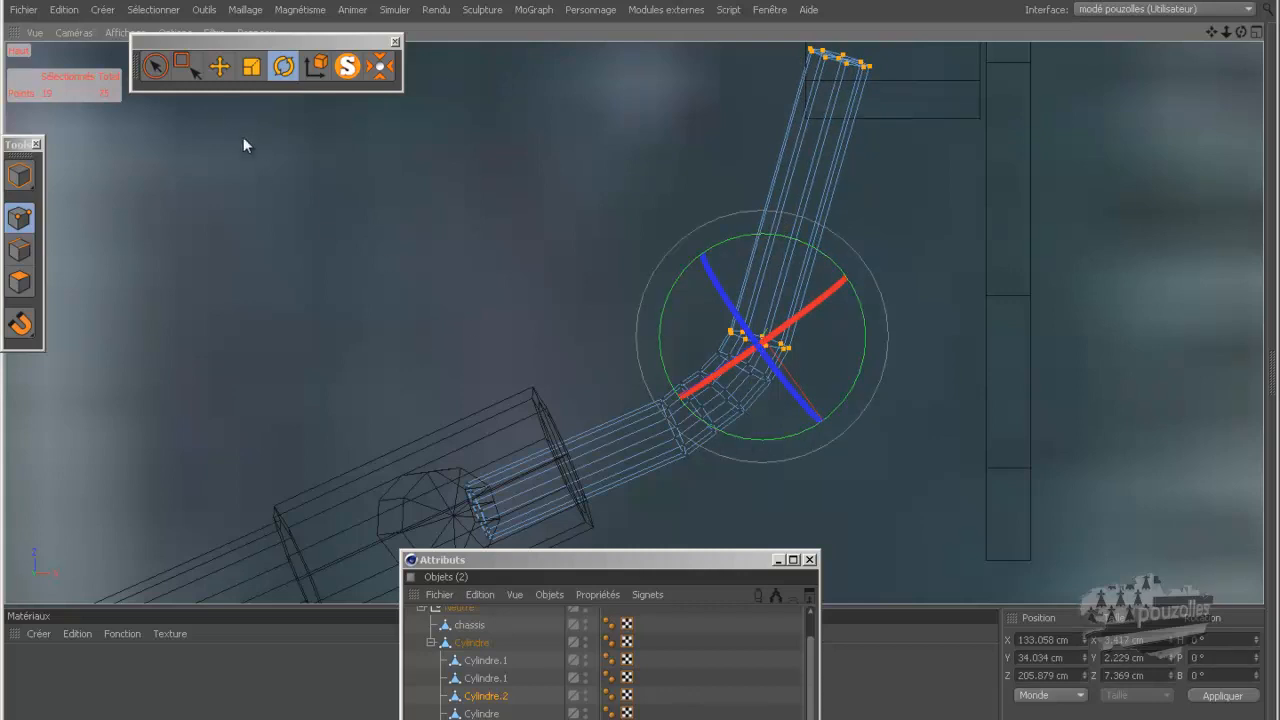
# Cut two more loops around the straight upper part of the rod, evenly spaced just past the existing bend loops.
pyautogui.click(154, 66)
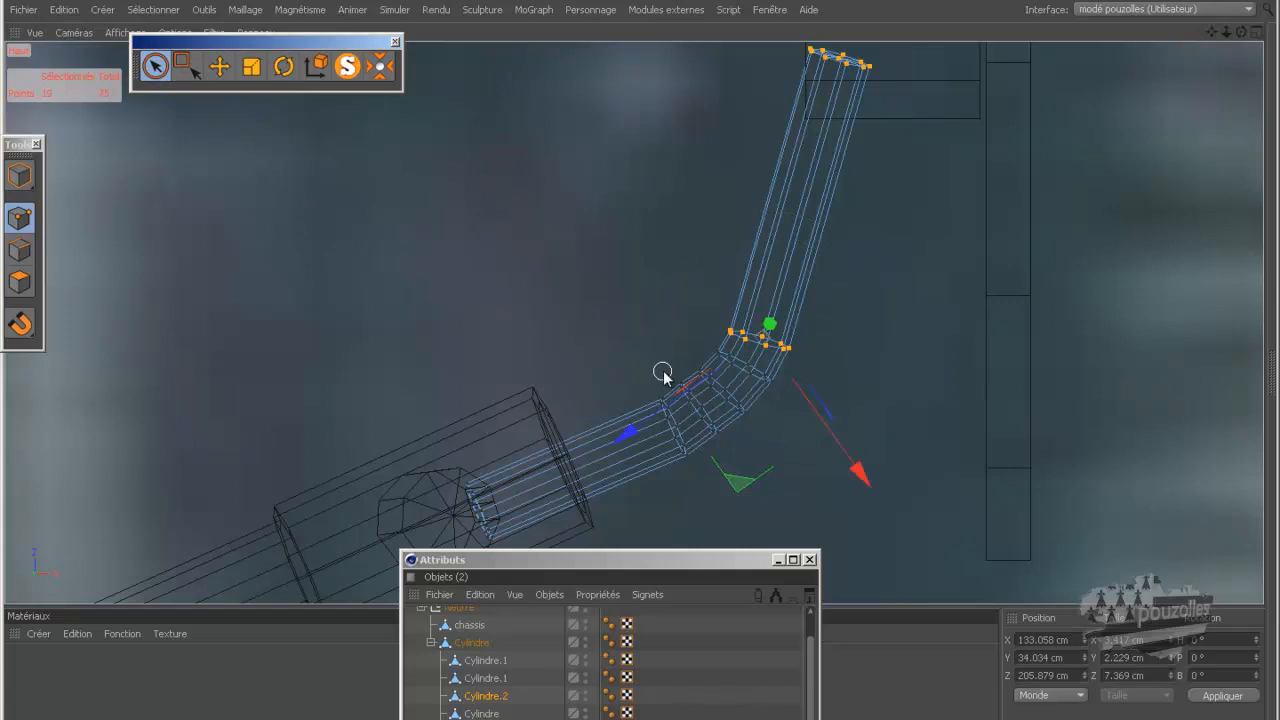
pyautogui.moveTo(678, 382)
pyautogui.mouseDown()
pyautogui.moveTo(723, 443)
pyautogui.moveTo(669, 358)
pyautogui.mouseUp()
pyautogui.moveTo(728, 480); pyautogui.dragTo(732, 484)
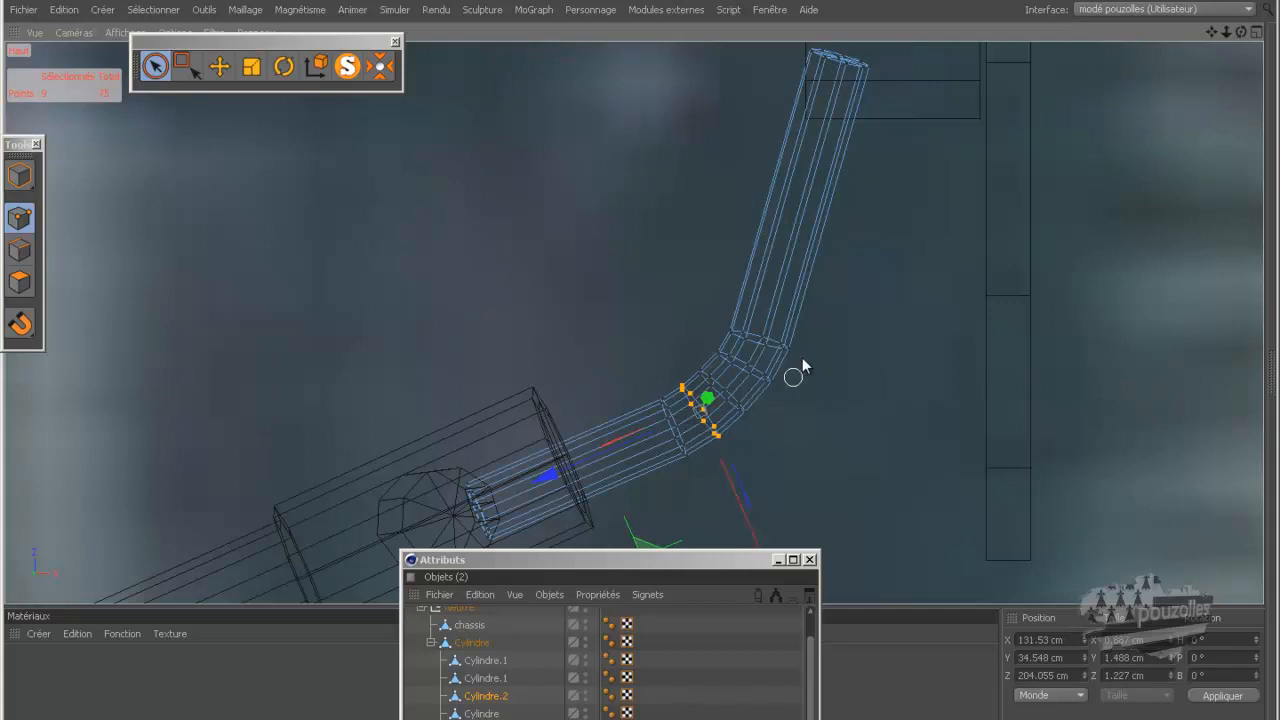
pyautogui.scroll(1, 829, 325)
pyautogui.scroll(1, 829, 325)
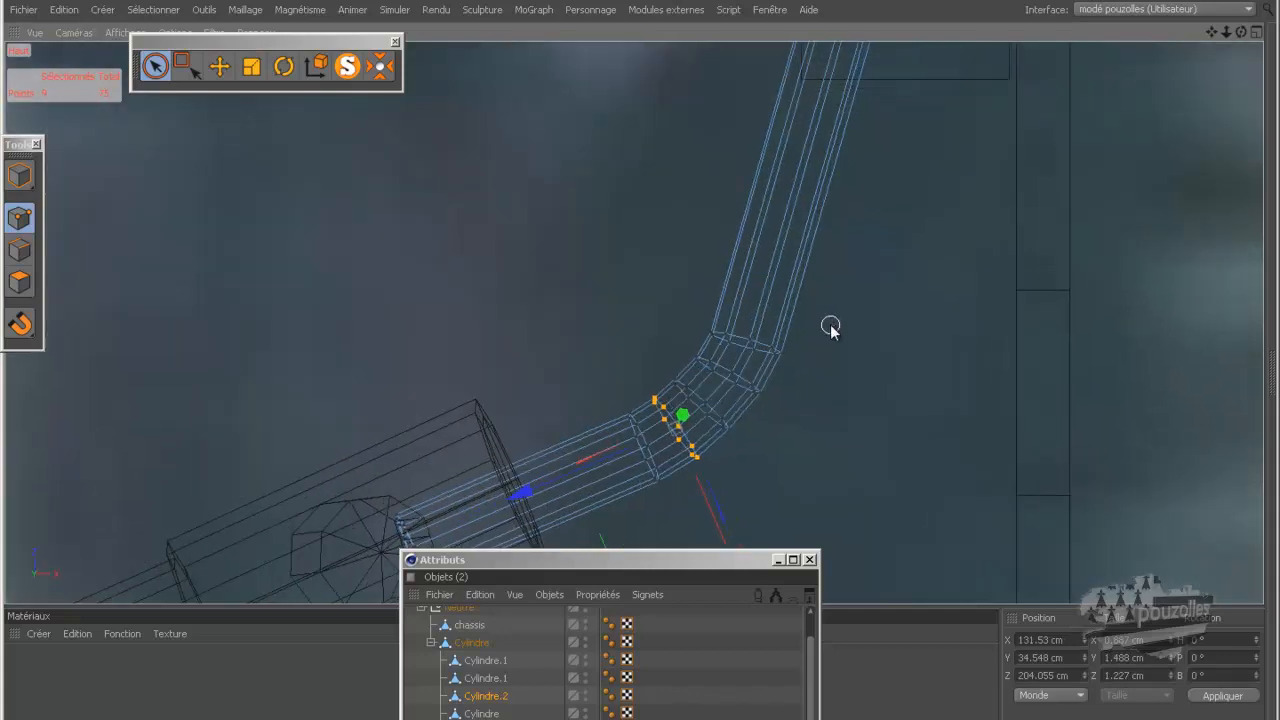
pyautogui.press('k')
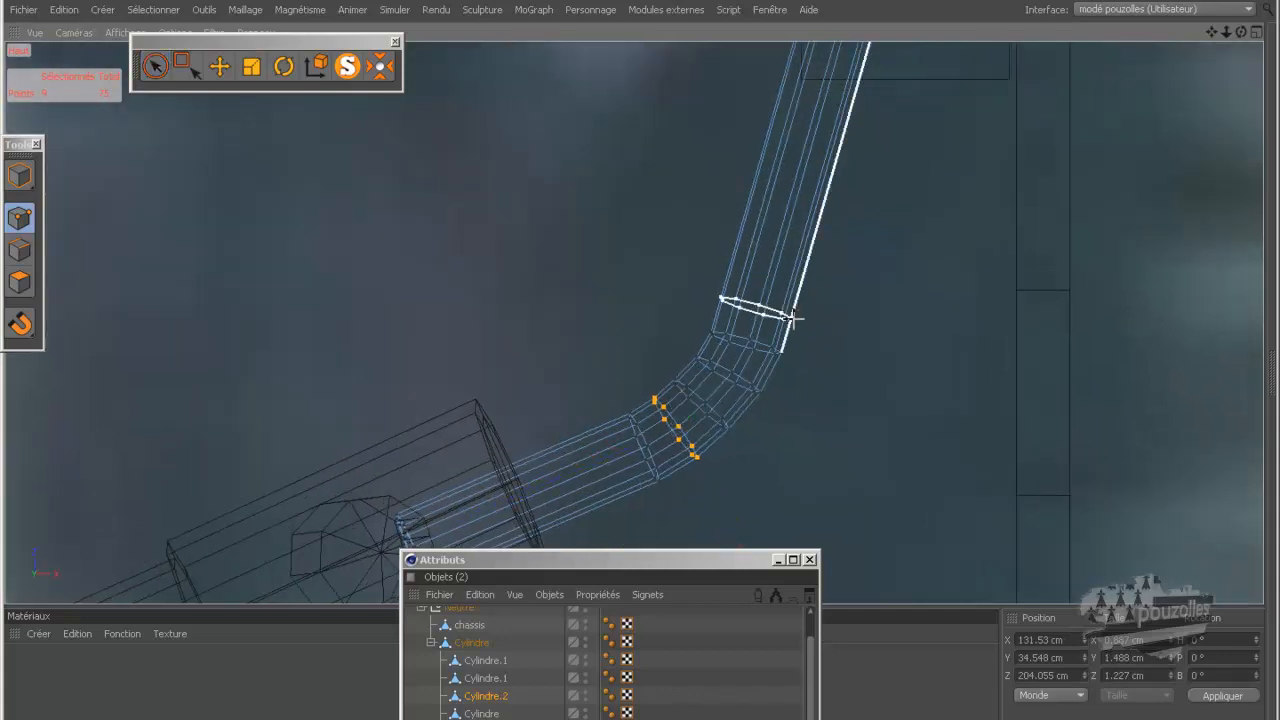
pyautogui.click(790, 317)
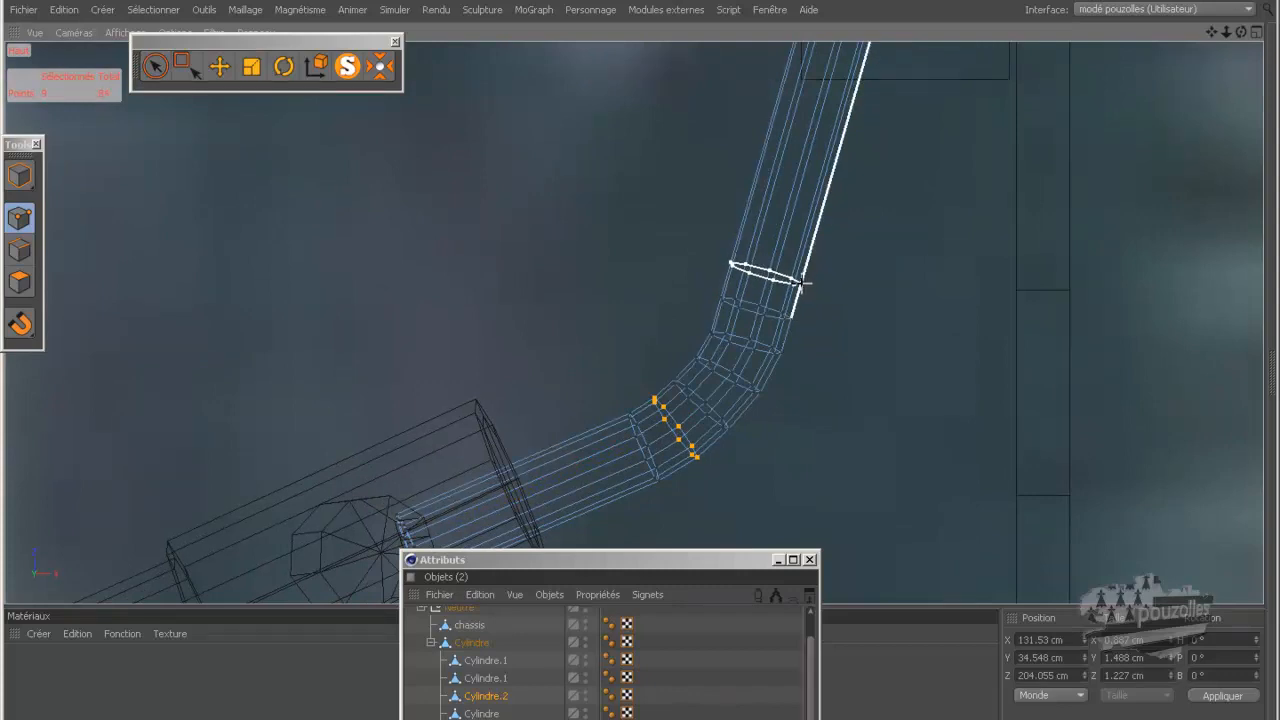
pyautogui.click(801, 282)
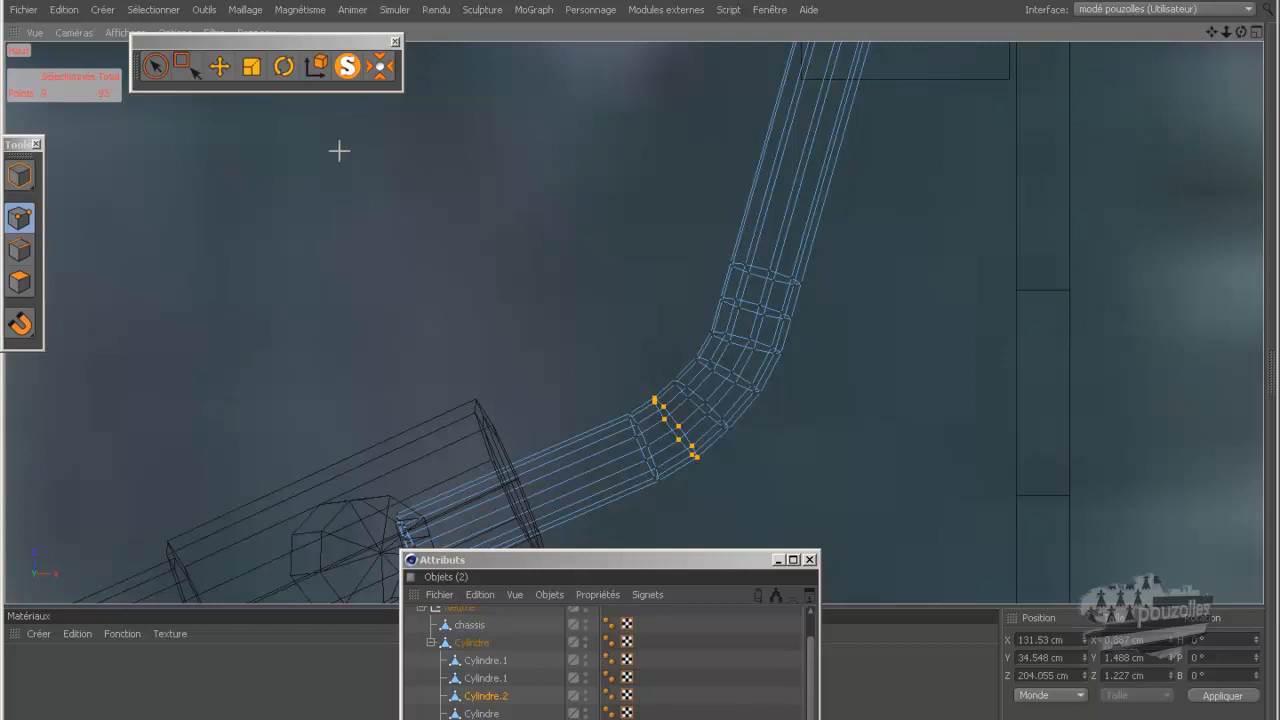
# Select the two new loops and the rod end, and rotate them counterclockwise in the top view about the lower new loop.
pyautogui.click(157, 68)
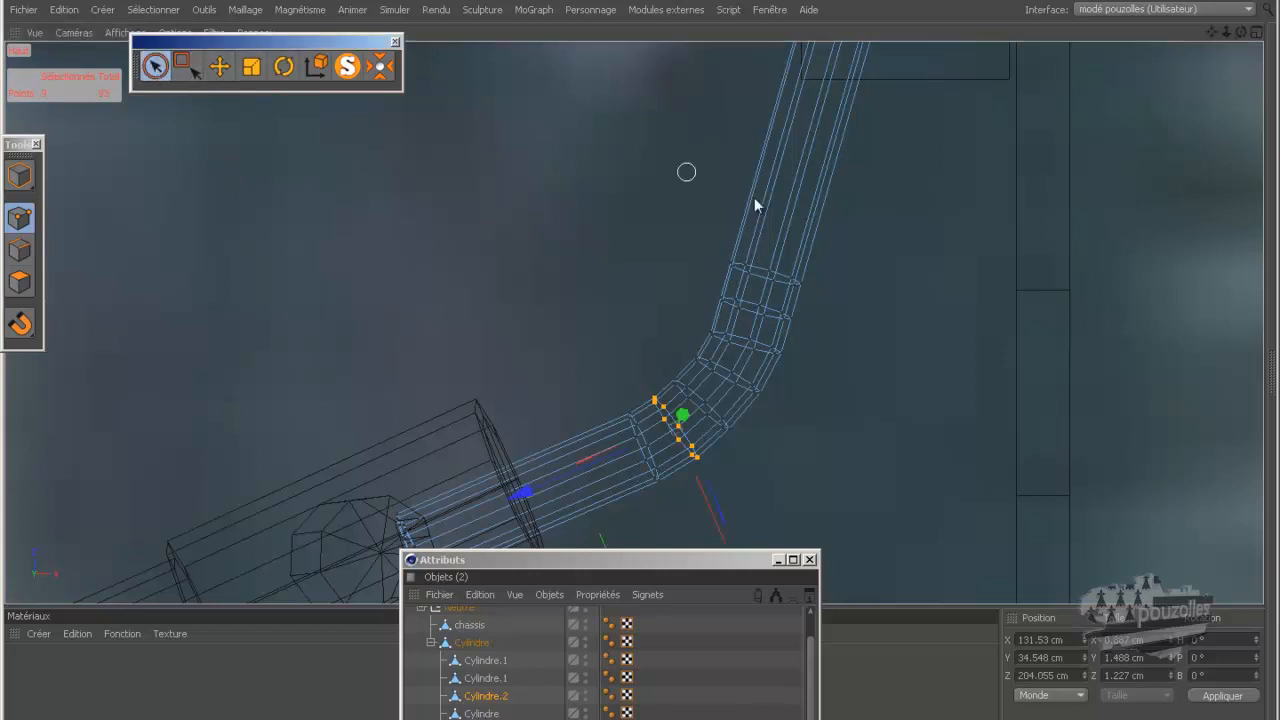
pyautogui.click(713, 300)
pyautogui.moveTo(713, 300); pyautogui.dragTo(803, 331)
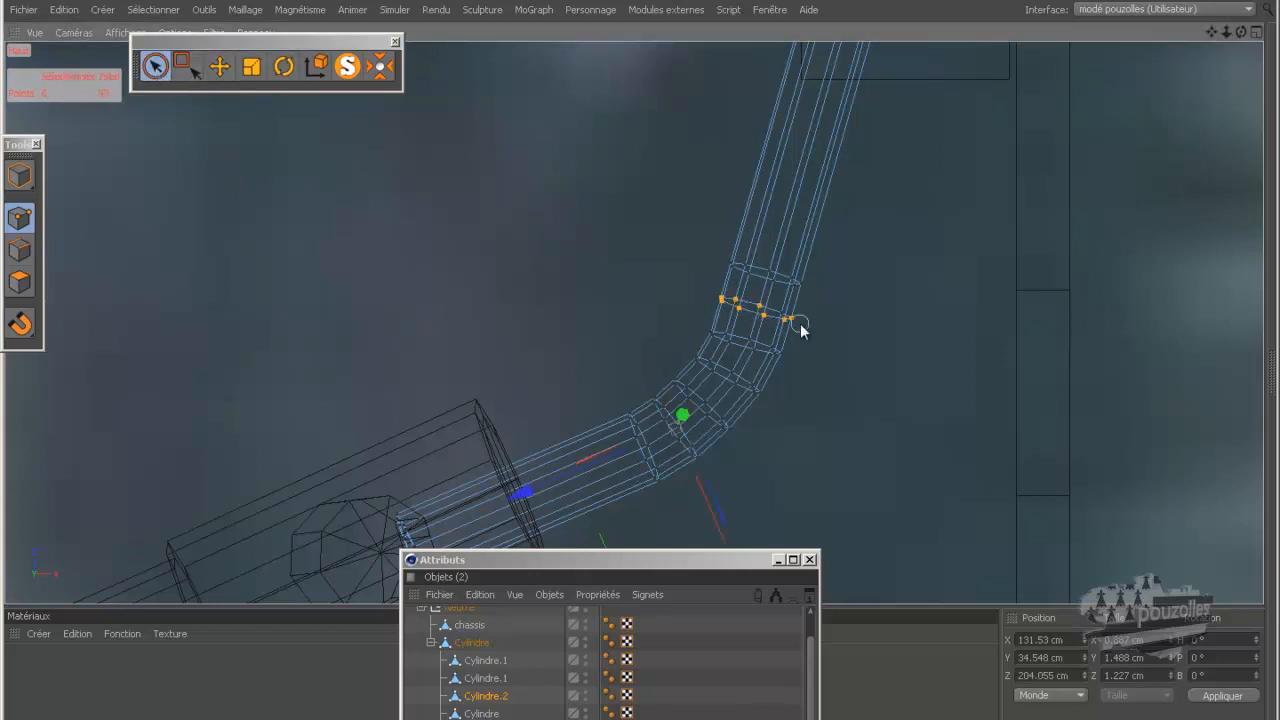
pyautogui.moveTo(737, 272)
pyautogui.keyDown('shift'); pyautogui.mouseDown()
pyautogui.moveTo(826, 277)
pyautogui.moveTo(733, 263)
pyautogui.moveTo(764, 285)
pyautogui.moveTo(717, 301)
pyautogui.moveTo(887, 298)
pyautogui.moveTo(830, 449)
pyautogui.mouseUp(); pyautogui.keyUp('shift')
pyautogui.moveTo(826, 234)
pyautogui.keyDown('shift'); pyautogui.mouseDown()
pyautogui.moveTo(771, 211)
pyautogui.moveTo(826, 236)
pyautogui.moveTo(846, 268)
pyautogui.mouseUp(); pyautogui.keyUp('shift')
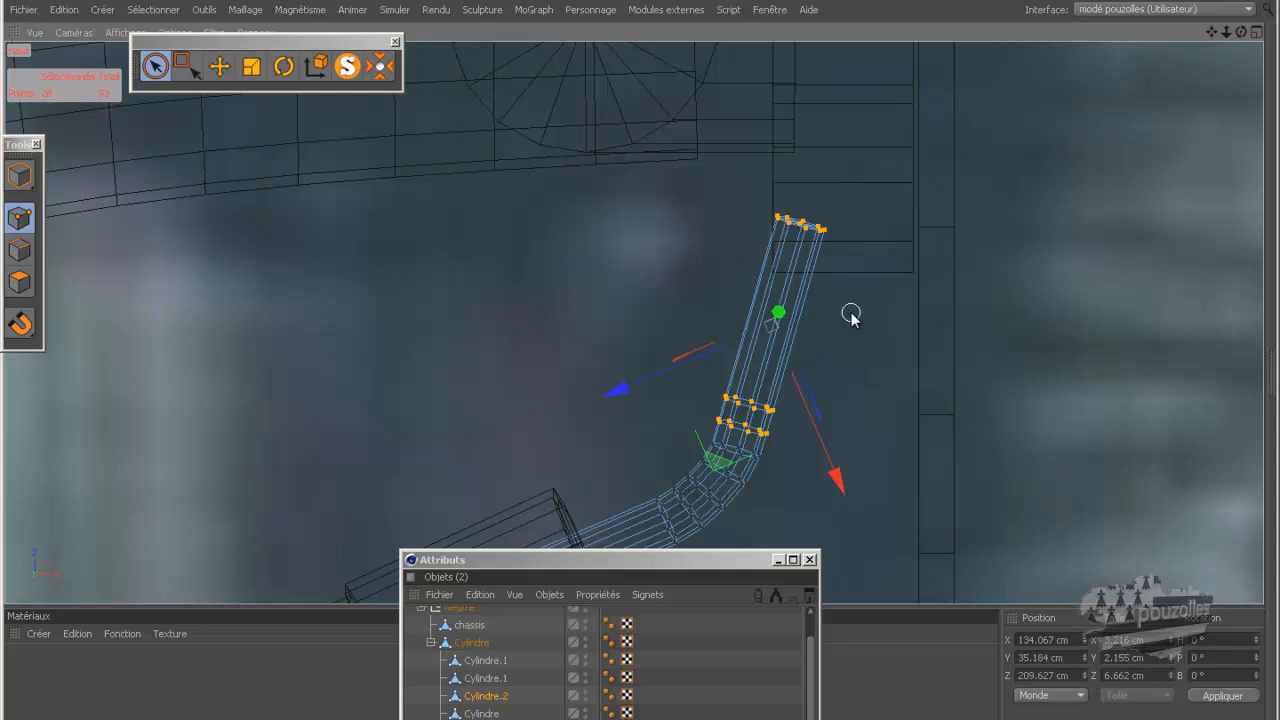
pyautogui.click(290, 76)
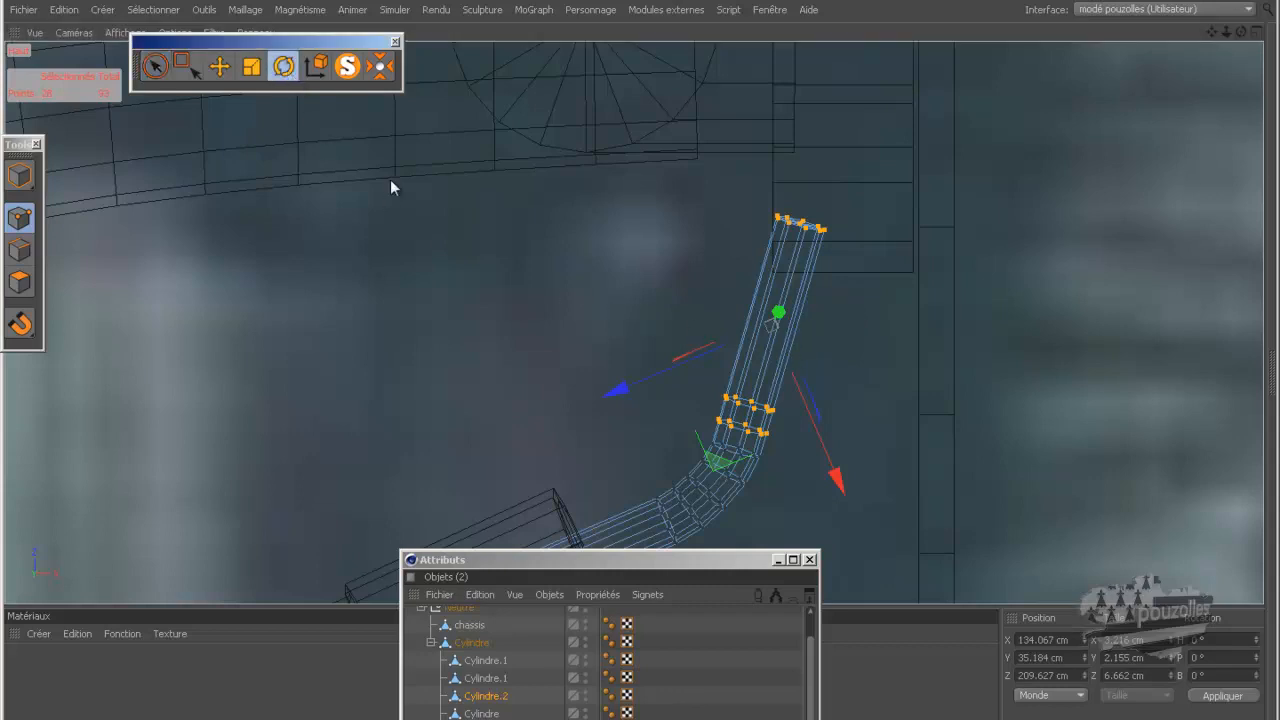
pyautogui.scroll(2, 775, 488)
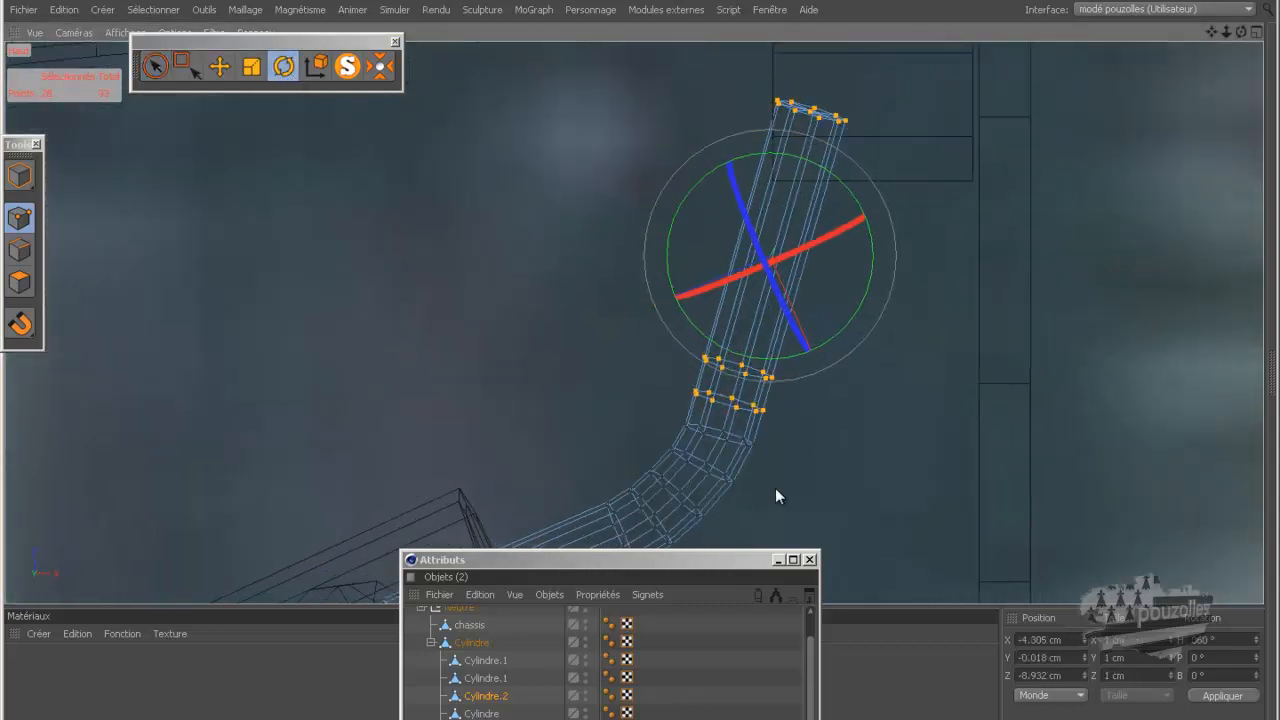
pyautogui.middleClick(732, 399)
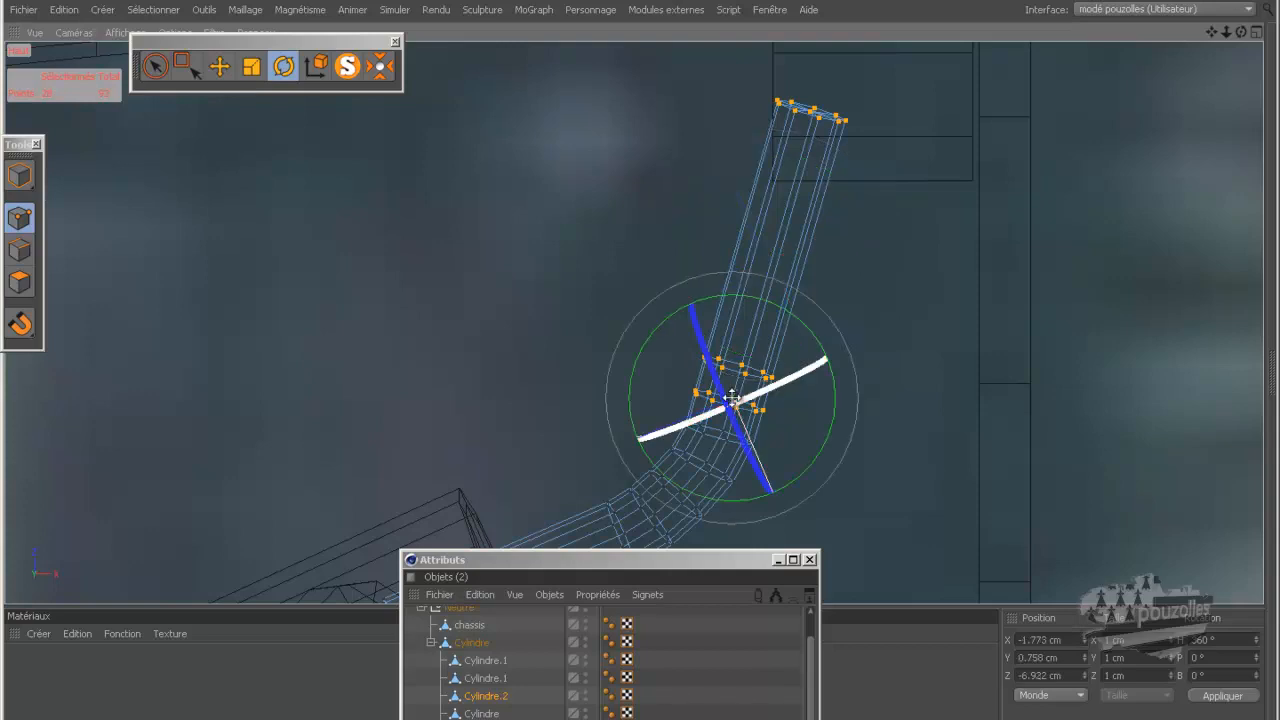
pyautogui.moveTo(810, 467); pyautogui.dragTo(827, 458)
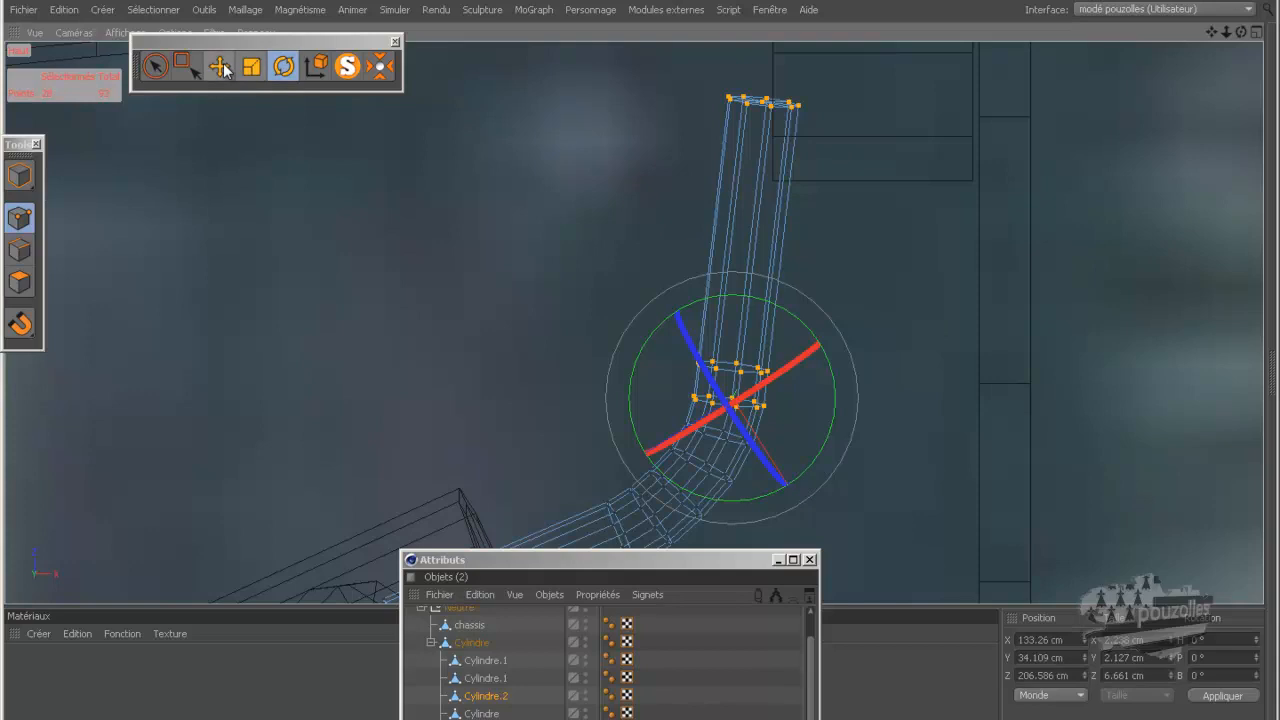
# Remove the lower new loop from the selection and rotate the remaining points about the upper loop until the rod end is vertical.
pyautogui.click(155, 66)
pyautogui.moveTo(634, 396)
pyautogui.keyDown('ctrl'); pyautogui.mouseDown()
pyautogui.moveTo(674, 389)
pyautogui.moveTo(745, 408)
pyautogui.mouseUp(); pyautogui.keyUp('ctrl')
pyautogui.click(286, 72)
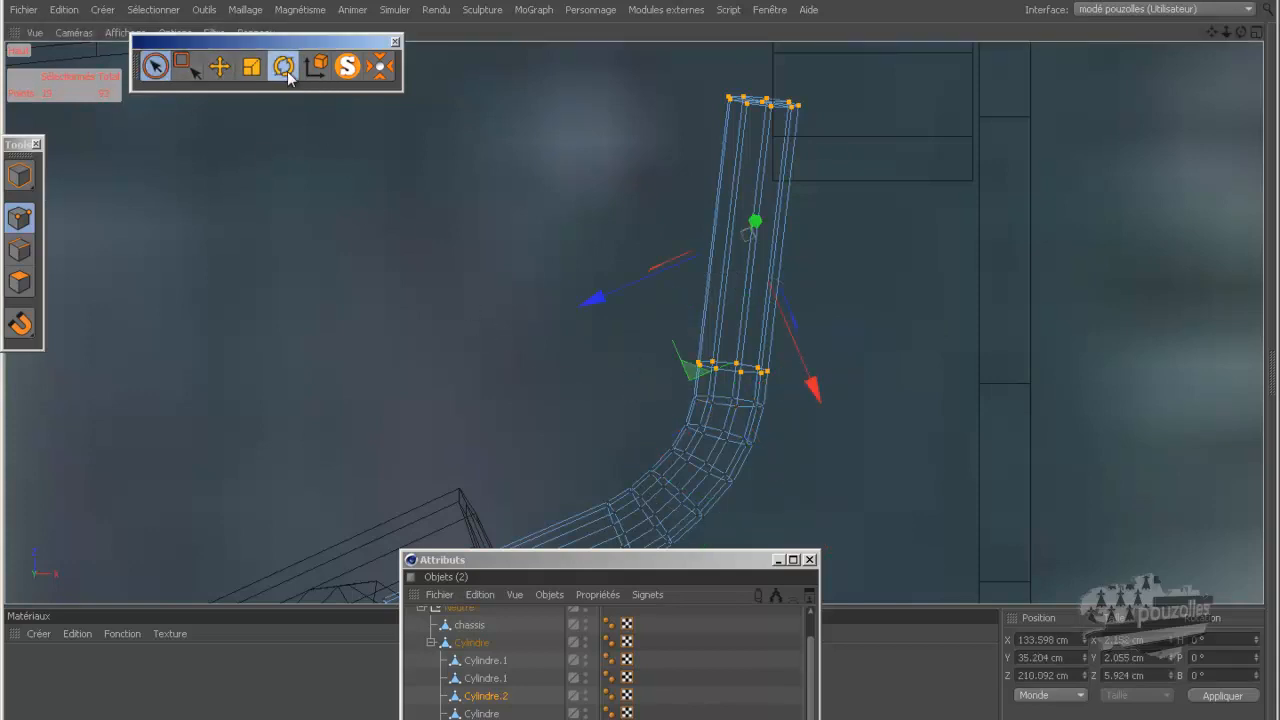
pyautogui.click(704, 372)
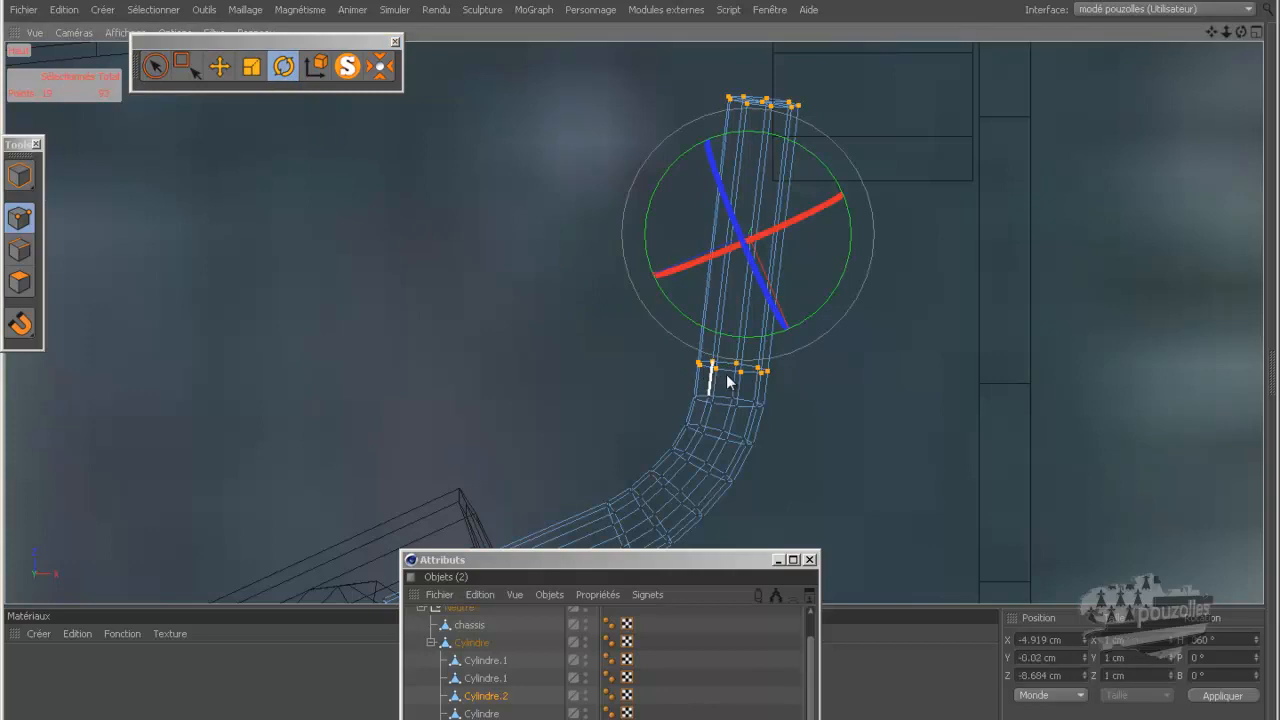
pyautogui.click(737, 366)
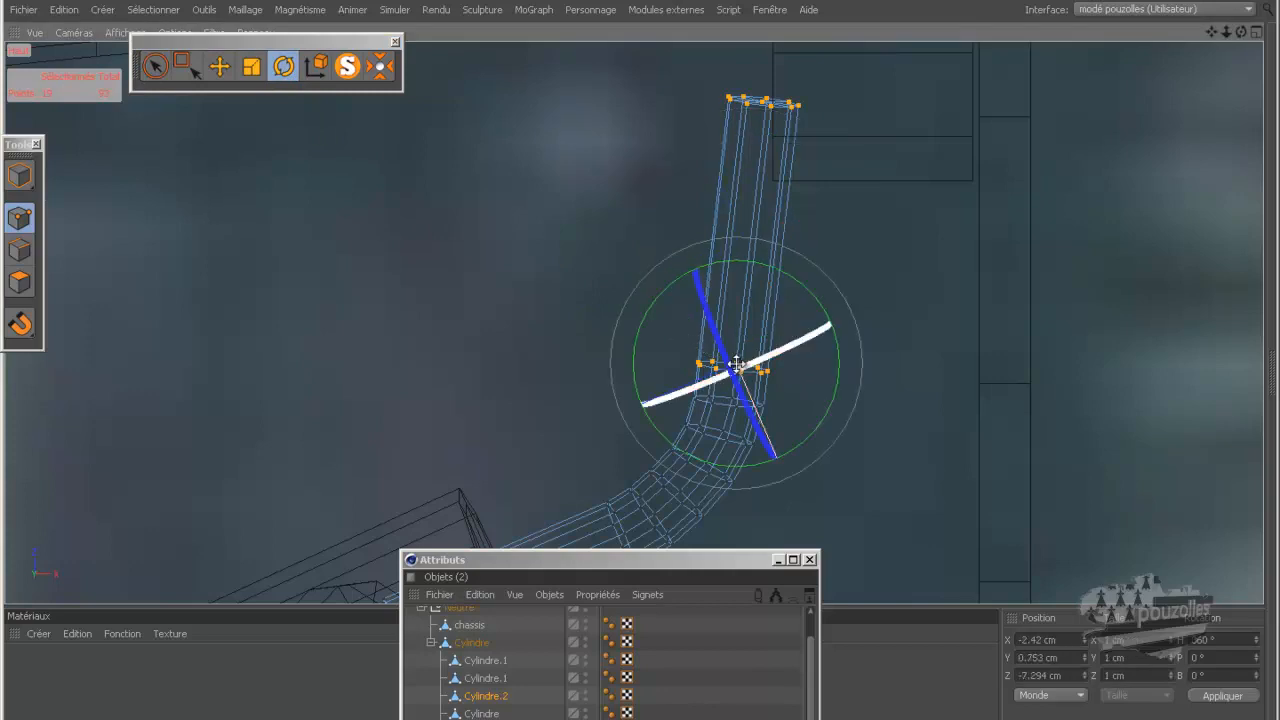
pyautogui.moveTo(833, 396); pyautogui.dragTo(836, 382)
pyautogui.scroll(-4, 555, 298)
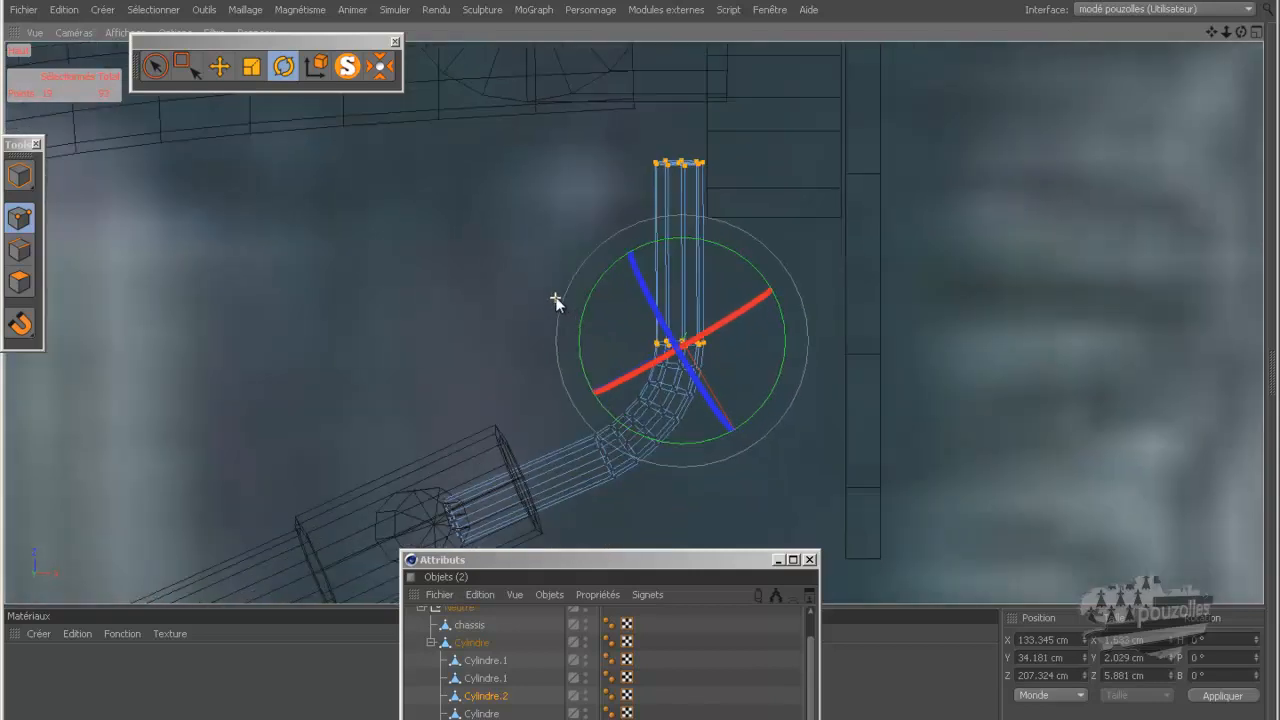
pyautogui.scroll(-5, 463, 302)
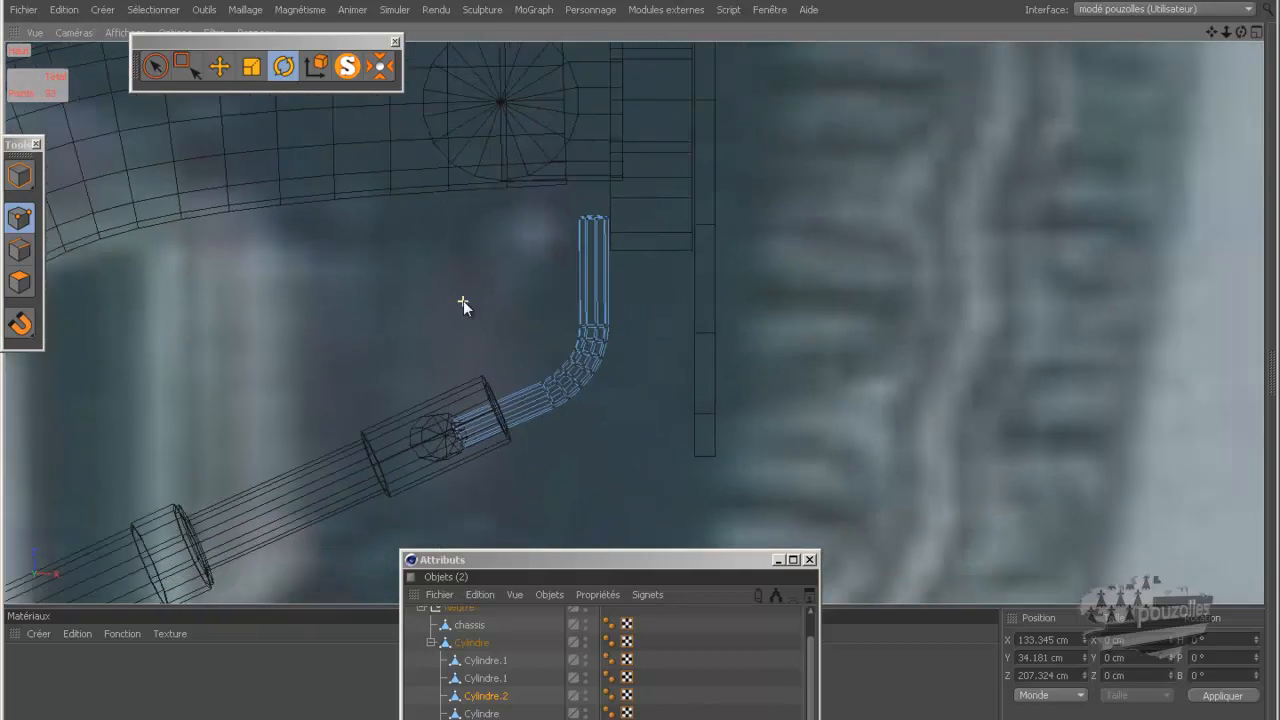
# Switch to object mode in the perspective view and select the steering rod object Cylindre.1 that carries the joint.
pyautogui.middleClick(463, 300)
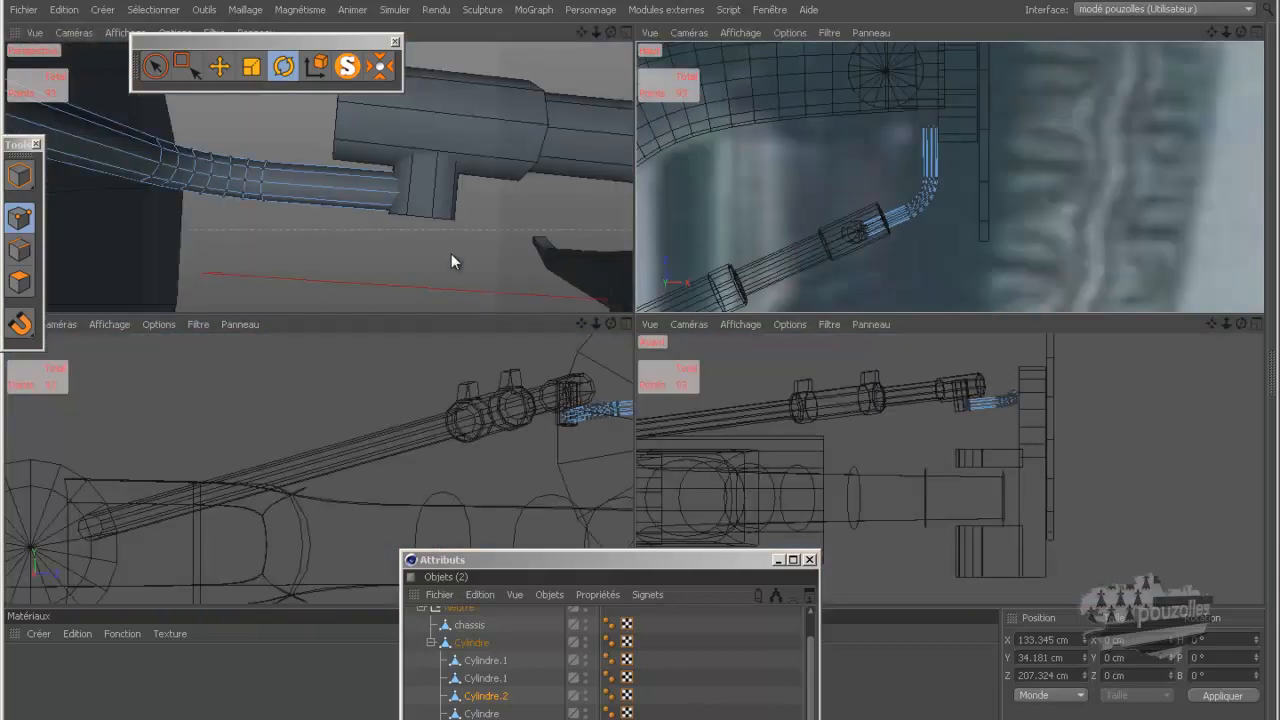
pyautogui.middleClick(451, 253)
pyautogui.scroll(-6, 667, 288)
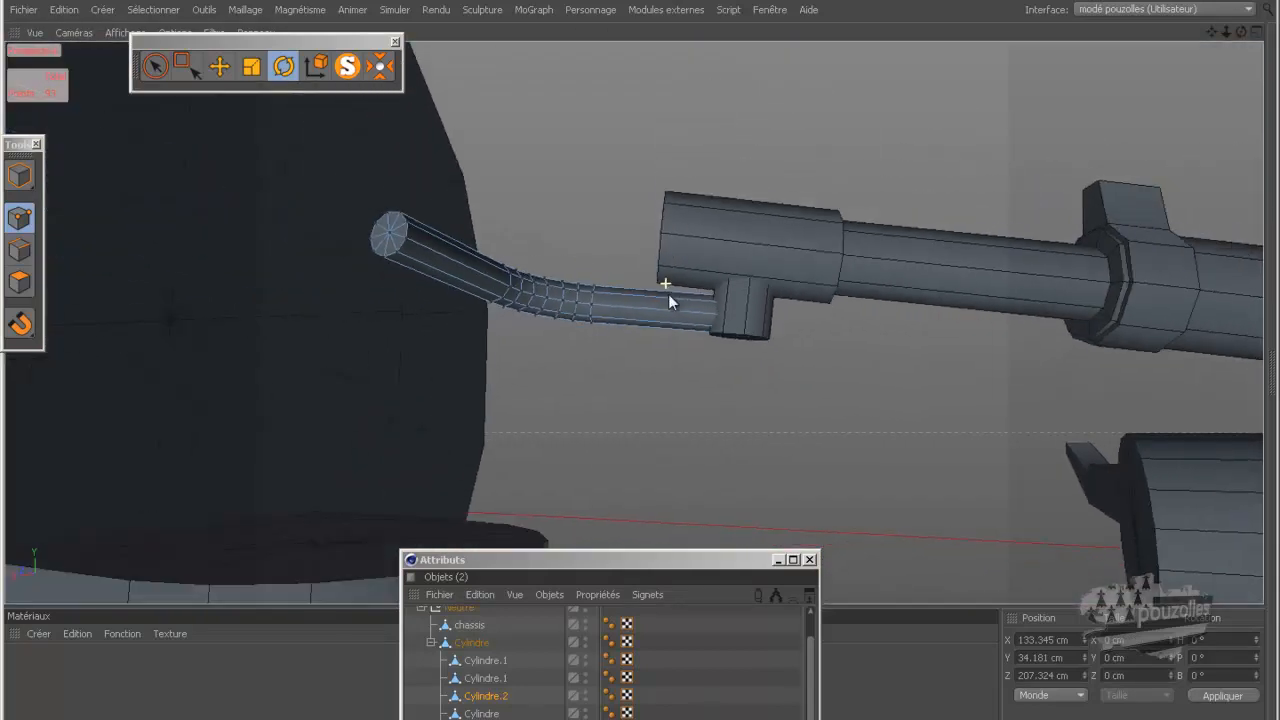
pyautogui.scroll(-1, 670, 299)
pyautogui.moveTo(1241, 32); pyautogui.dragTo(640, 360)
pyautogui.click(19, 175)
pyautogui.click(222, 66)
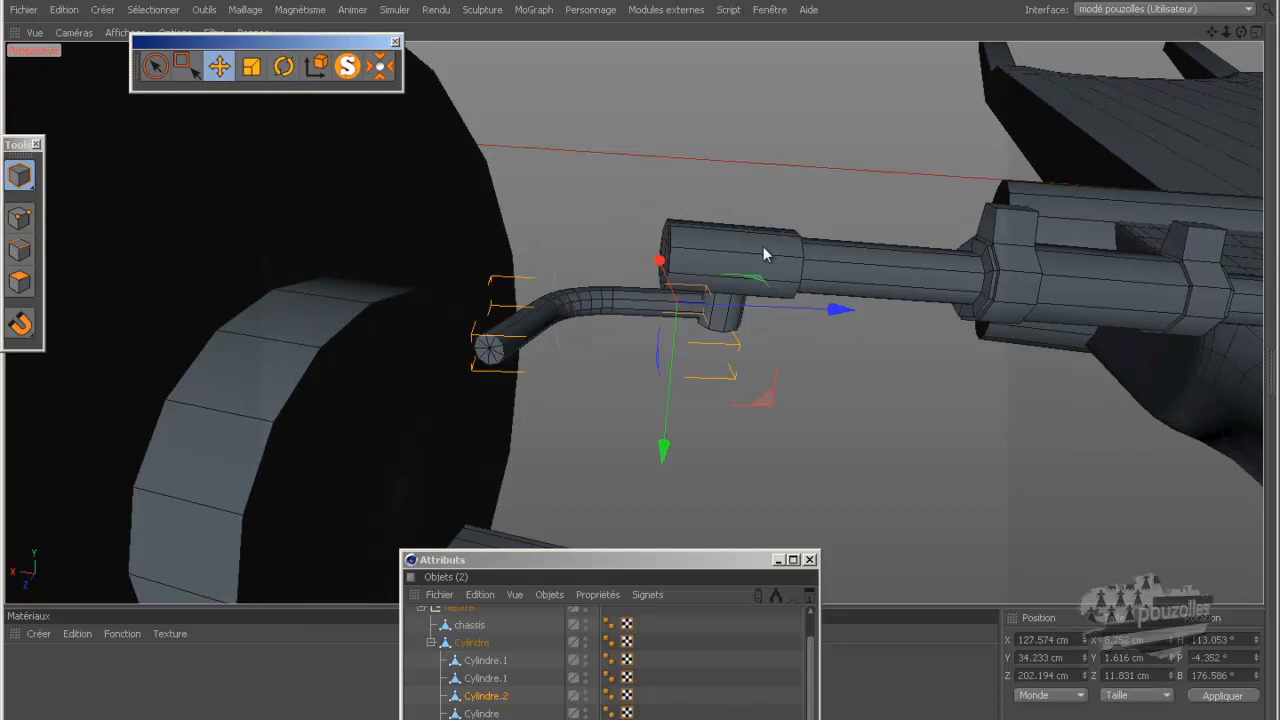
pyautogui.click(921, 265)
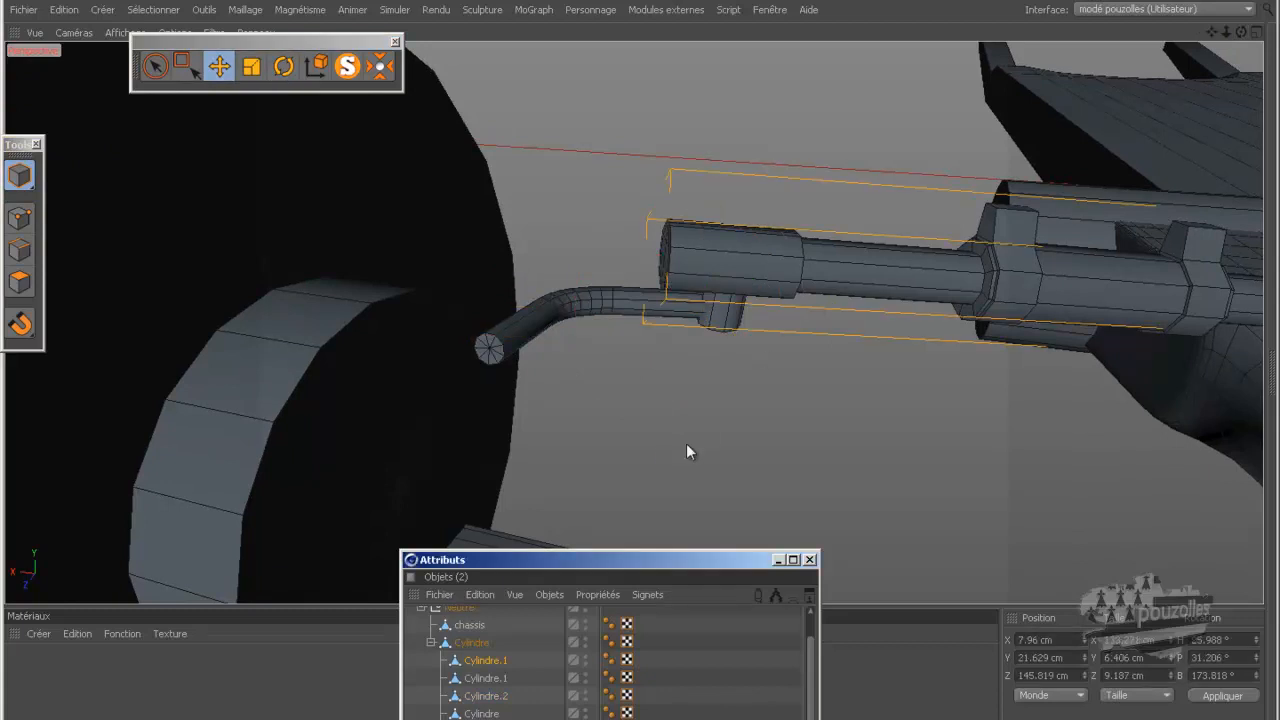
pyautogui.moveTo(641, 559); pyautogui.dragTo(683, 443)
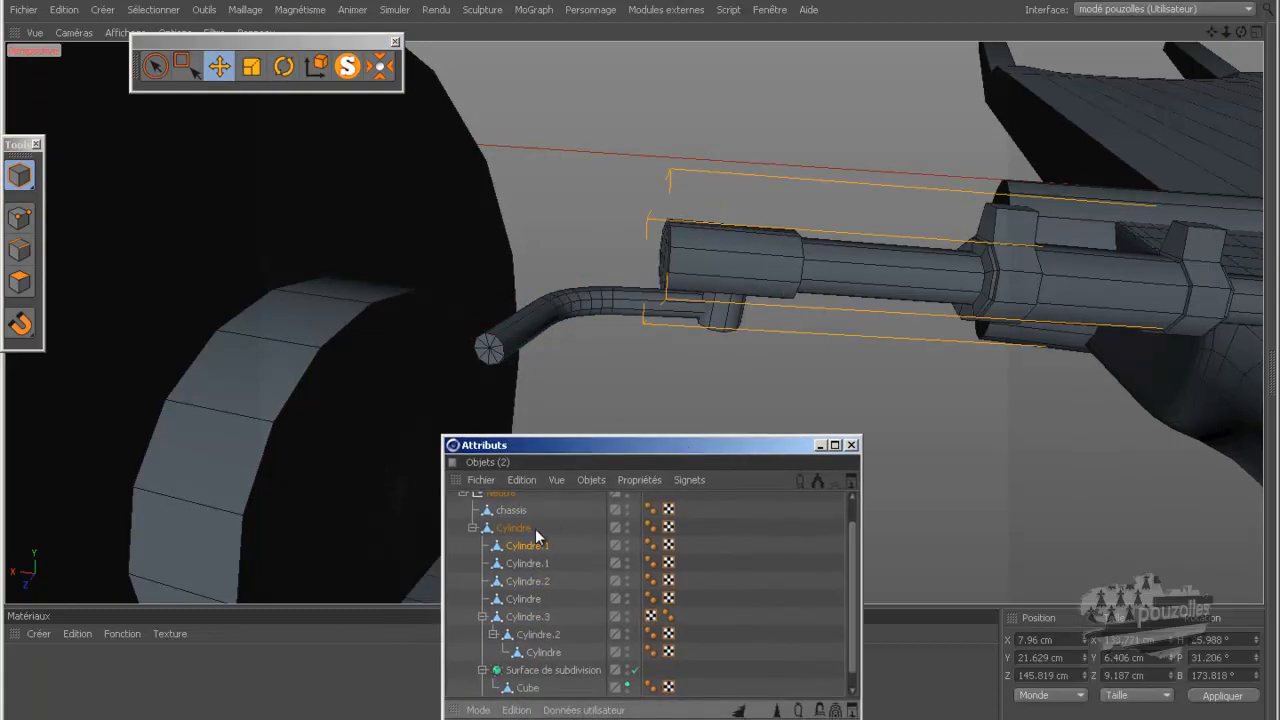
pyautogui.keyDown('alt'); pyautogui.moveTo(311, 322); pyautogui.dragTo(186, 316); pyautogui.keyUp('alt')
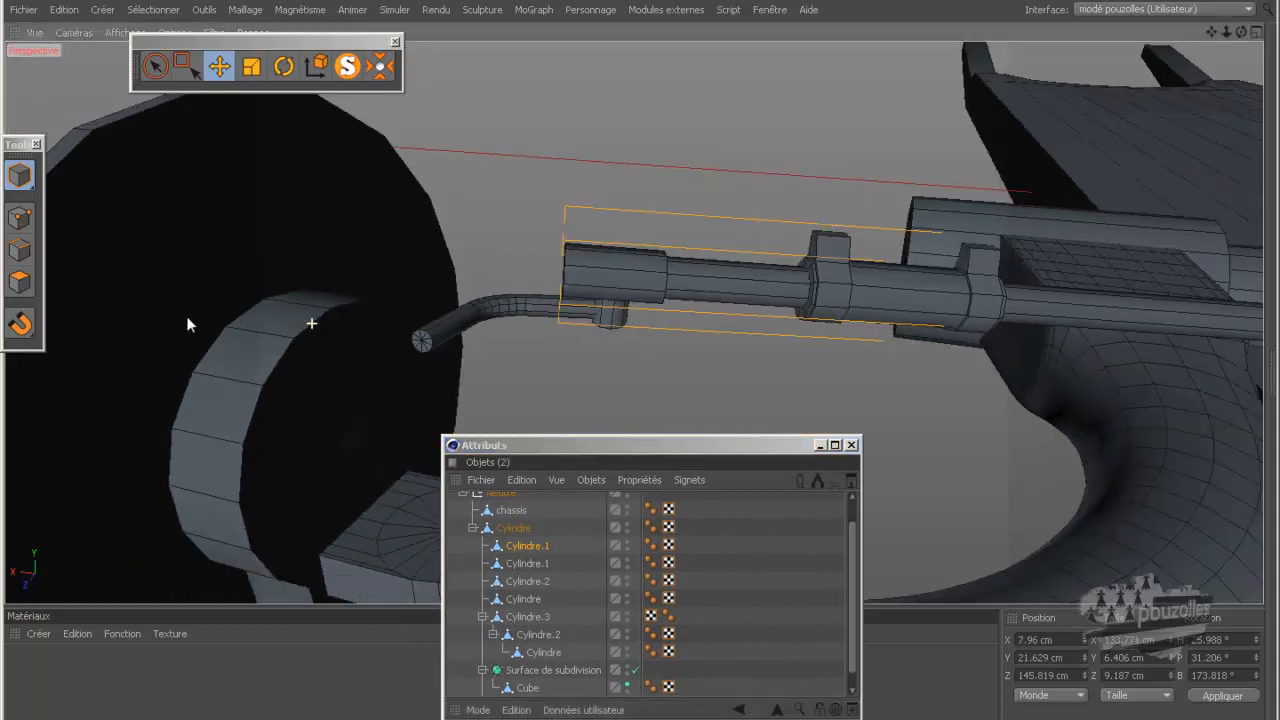
pyautogui.scroll(-2, 188, 317)
# Try to rotate the steering rod slightly upward in the right side view, and undo the rotation.
pyautogui.click(296, 67)
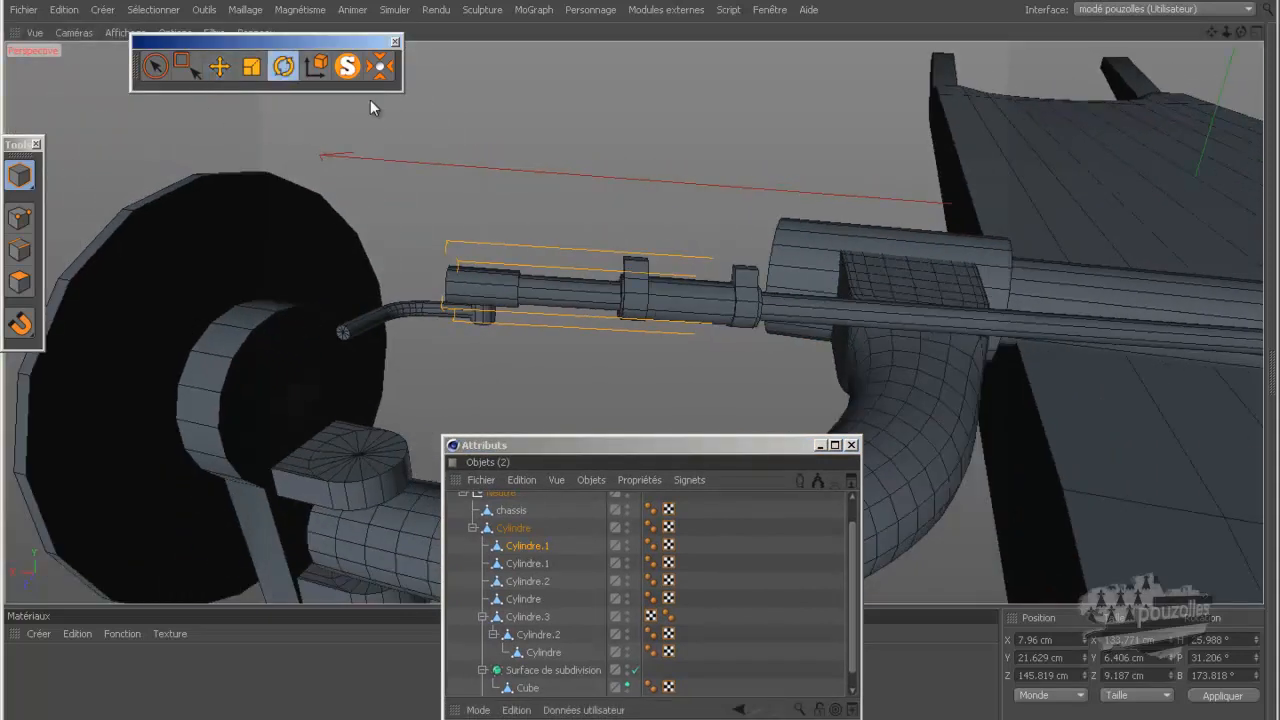
pyautogui.middleClick(574, 373)
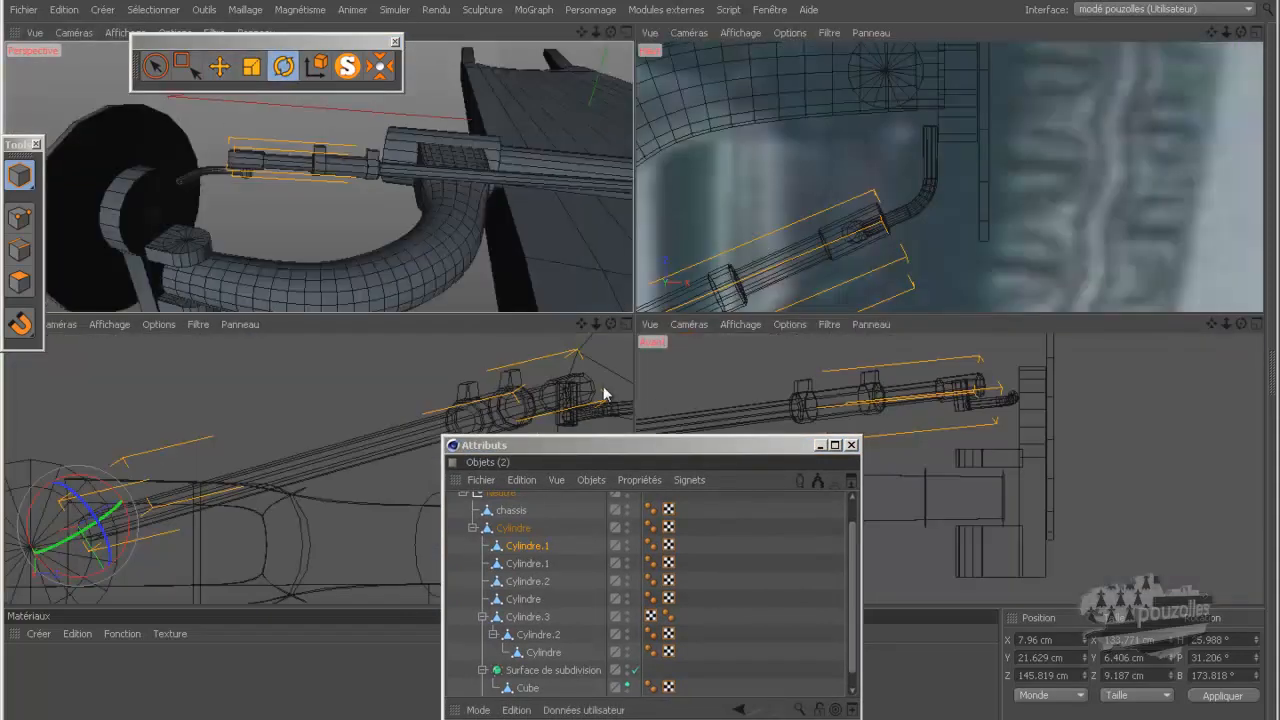
pyautogui.middleClick(392, 451)
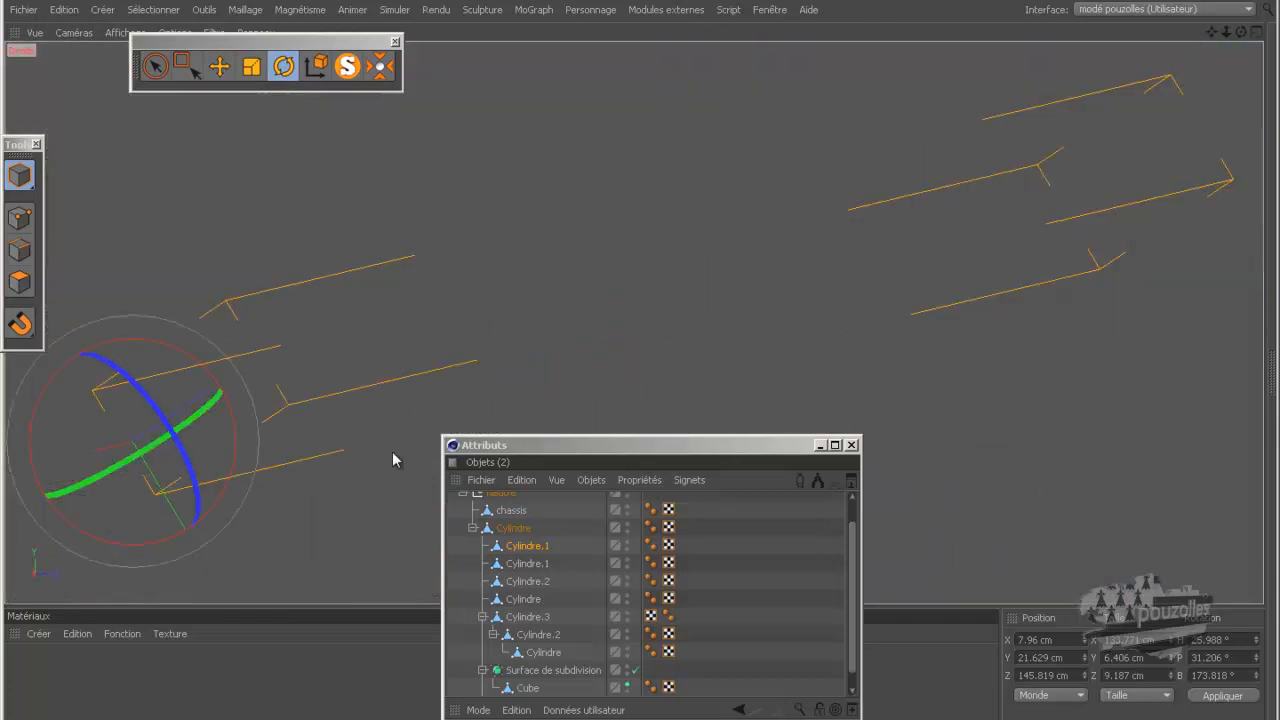
pyautogui.scroll(-3, 676, 390)
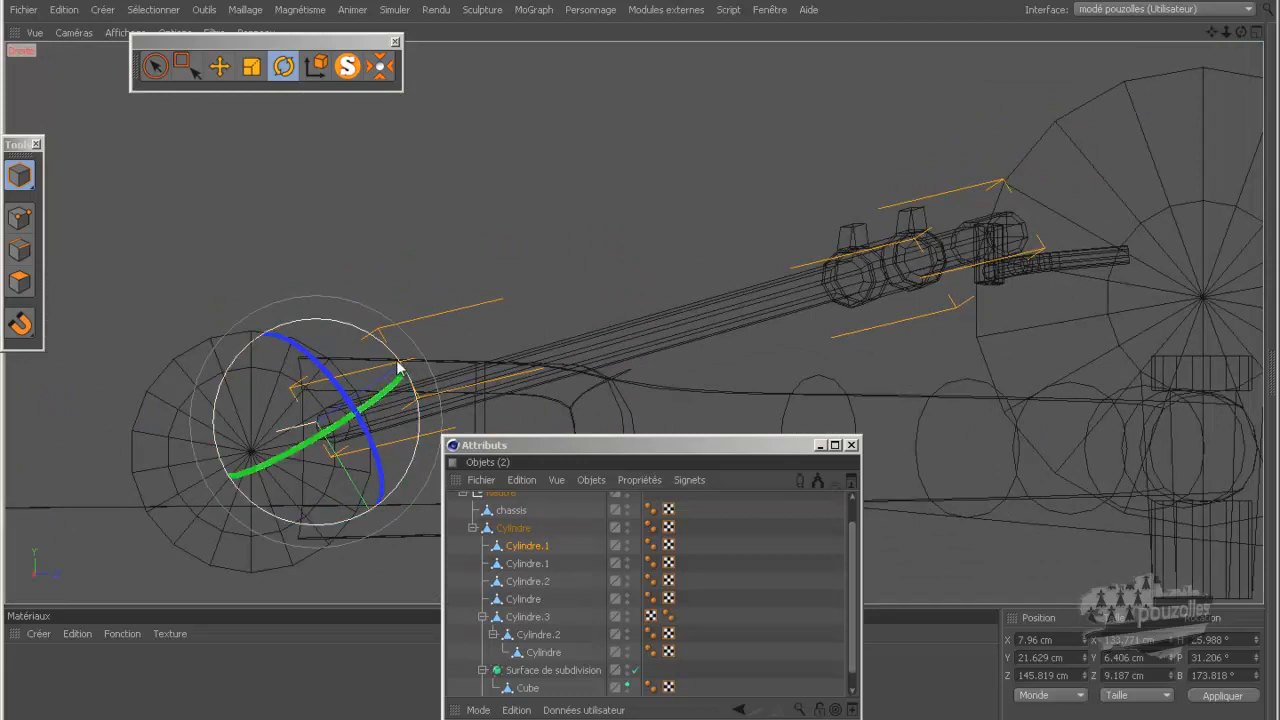
pyautogui.moveTo(398, 368); pyautogui.dragTo(389, 351)
pyautogui.click(64, 9)
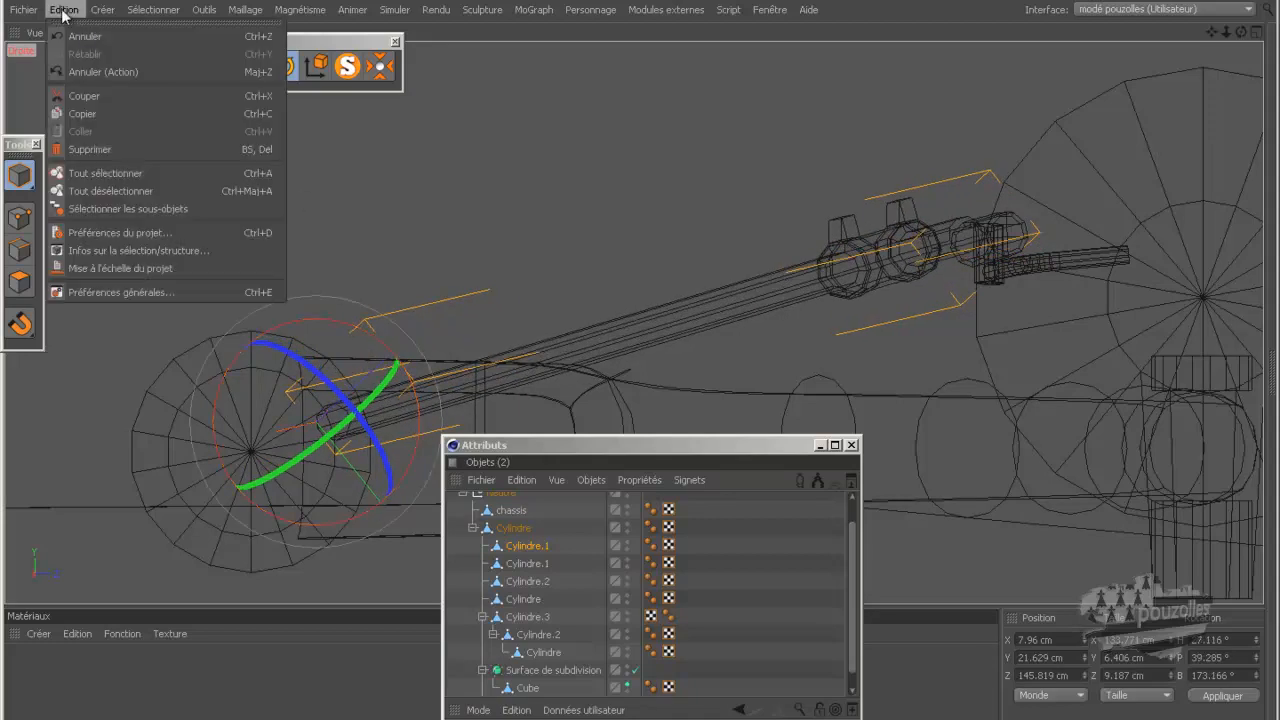
pyautogui.click(88, 37)
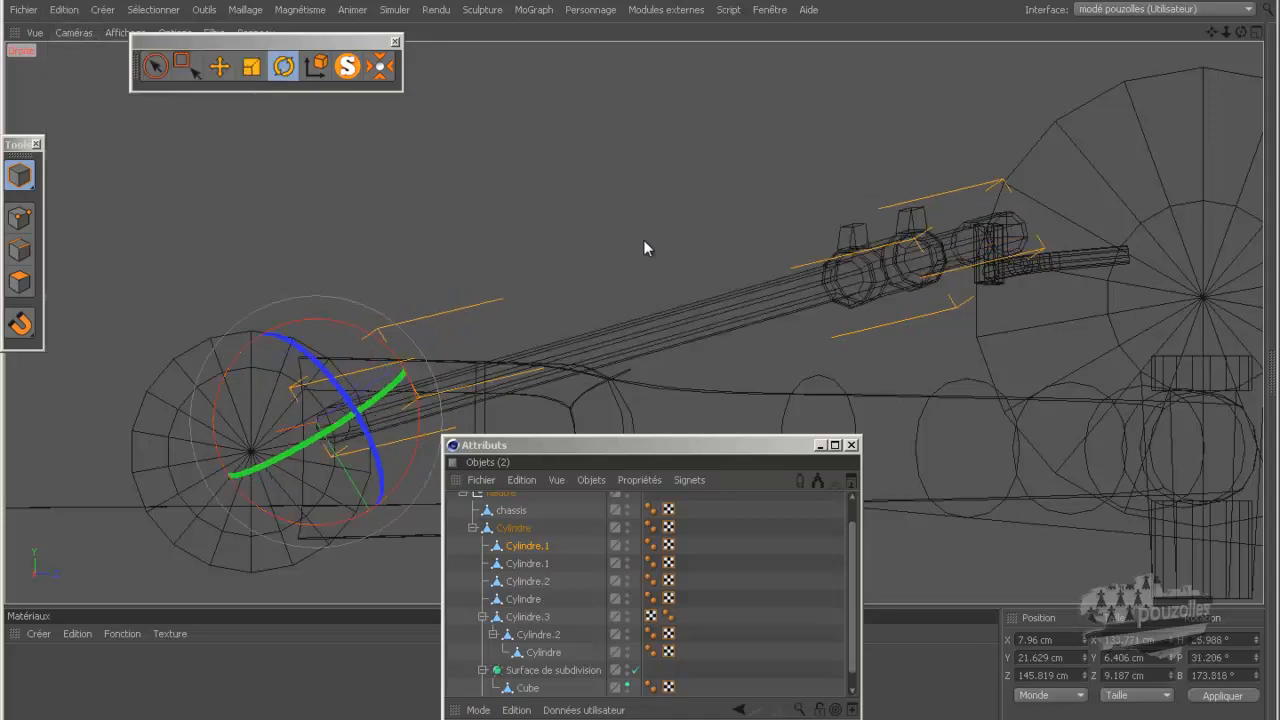
# Select the nested objects Cylindre.3, Cylindre.2 and its child Cylindre in turn to identify the wheel assembly's parts.
pyautogui.moveTo(552, 449); pyautogui.dragTo(645, 278)
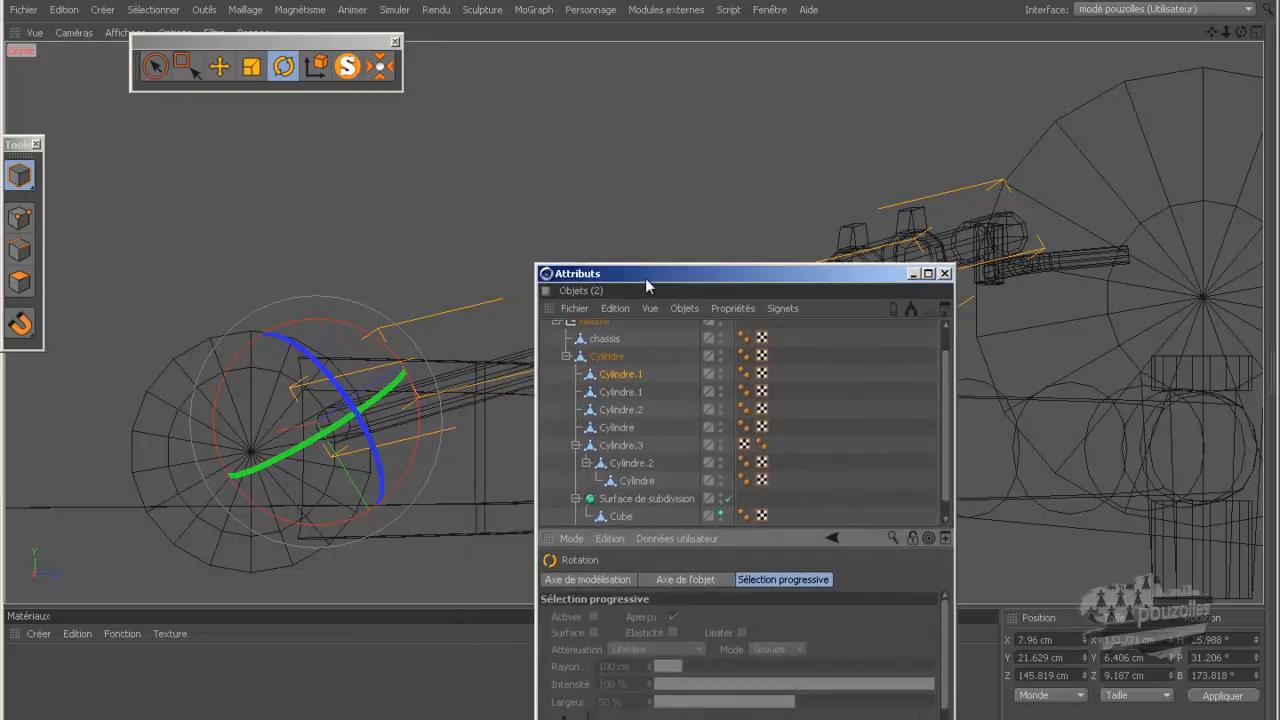
pyautogui.click(622, 446)
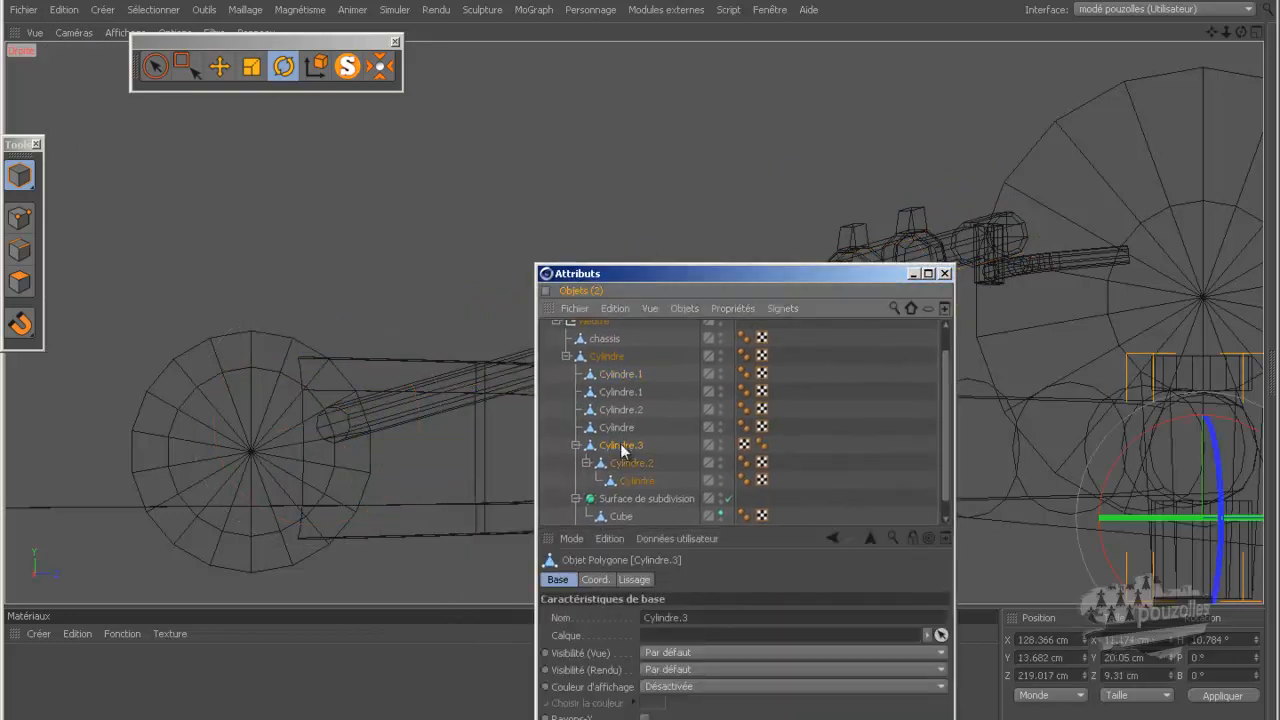
pyautogui.click(622, 464)
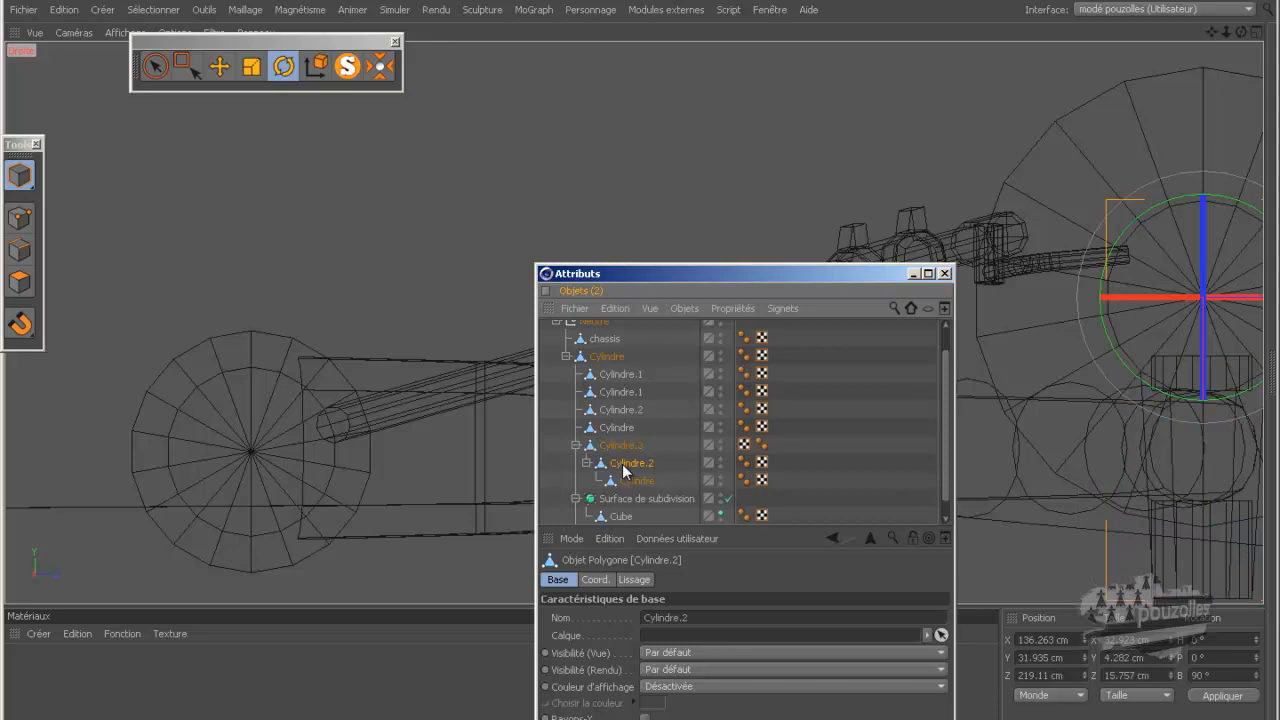
pyautogui.click(637, 481)
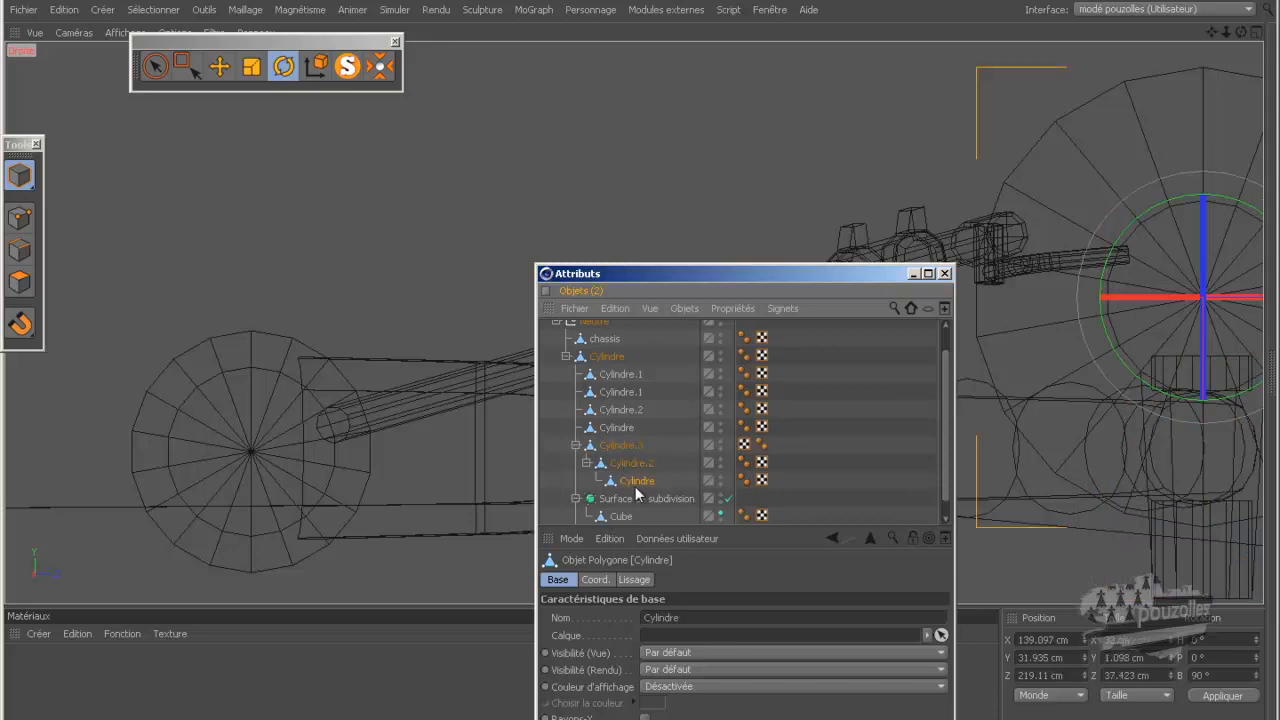
pyautogui.middleClick(442, 240)
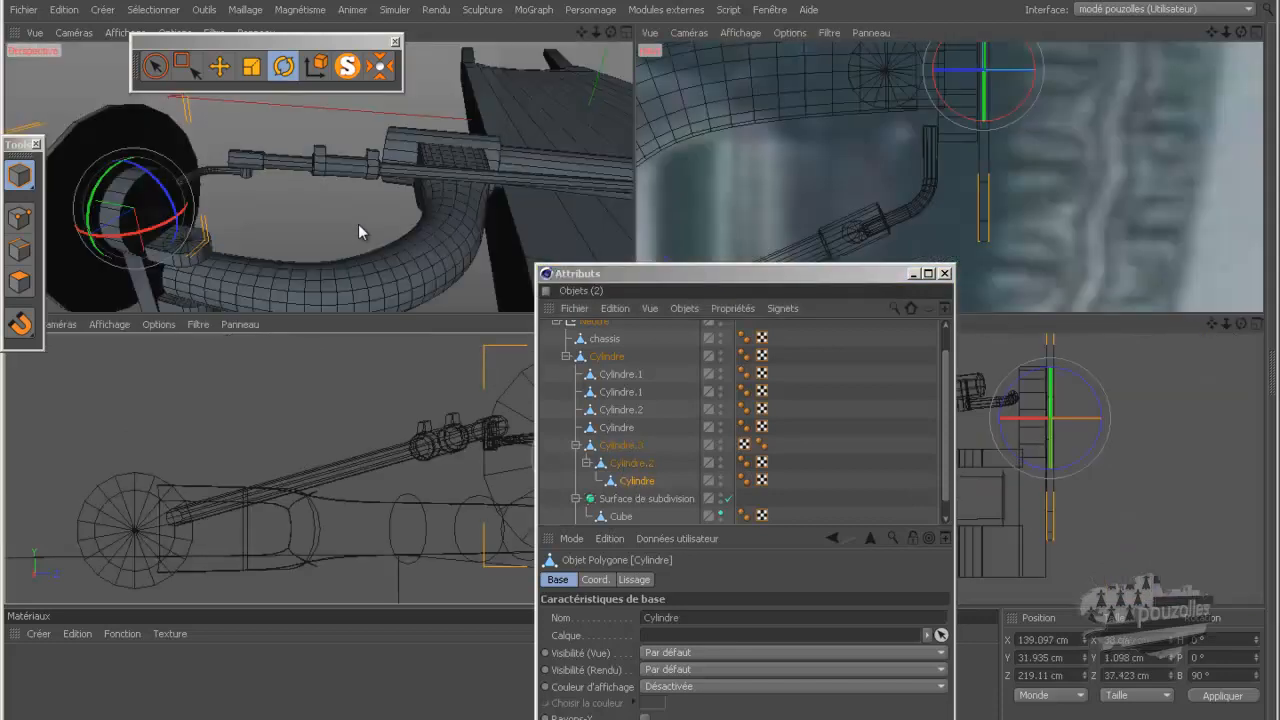
# Select the parent steering cylinder Cylindre together with its direct children Cylindre.1, Cylindre.1, Cylindre.2 and Cylindre, leaving out Cylindre.3.
pyautogui.middleClick(358, 225)
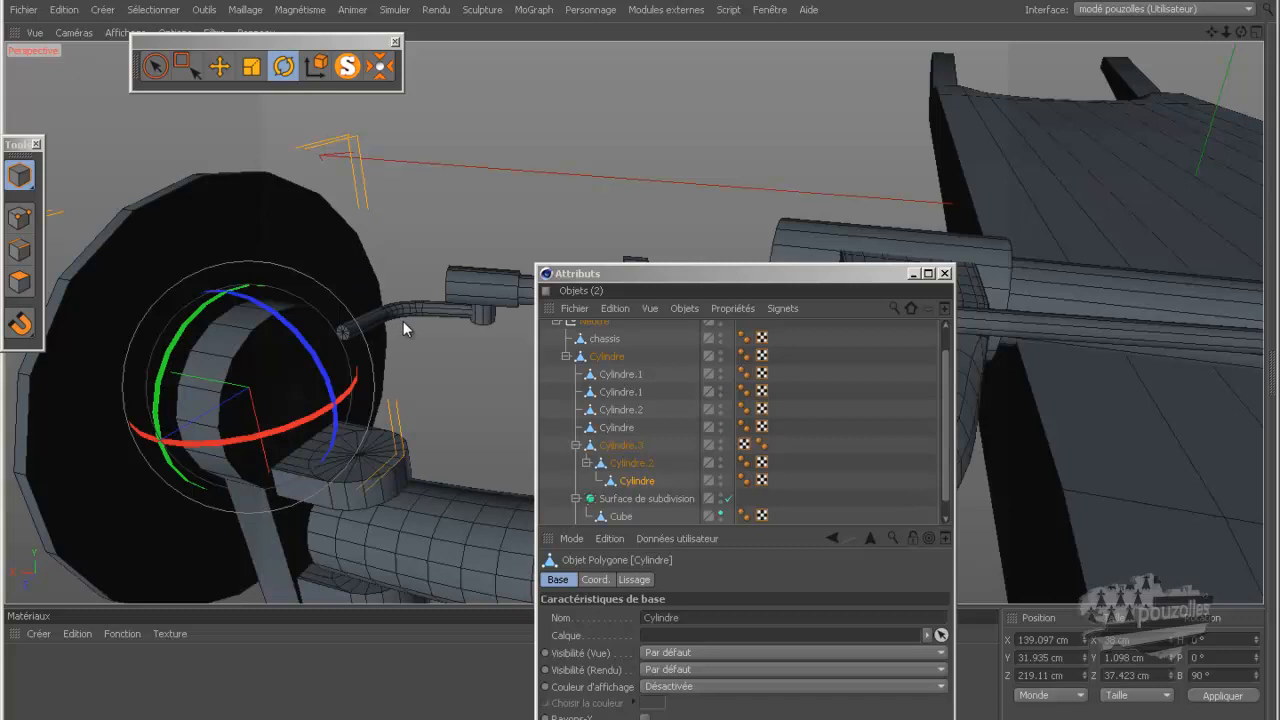
pyautogui.click(399, 313)
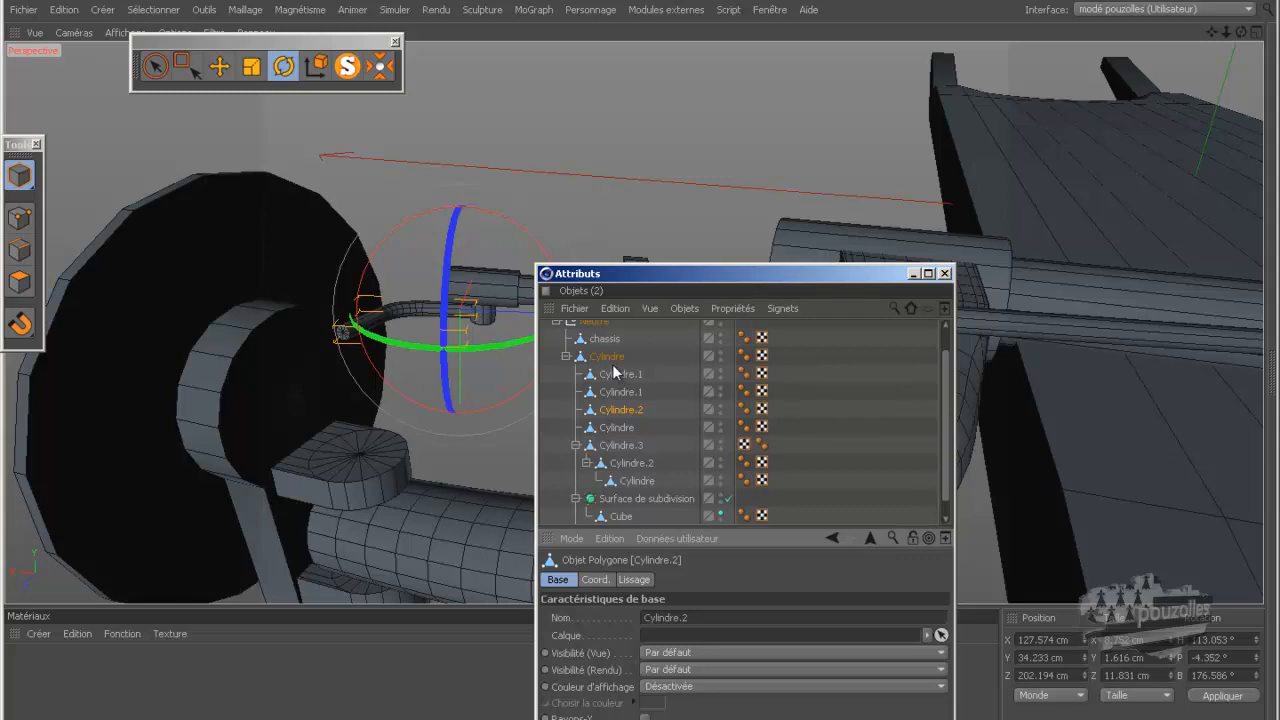
pyautogui.click(1043, 331)
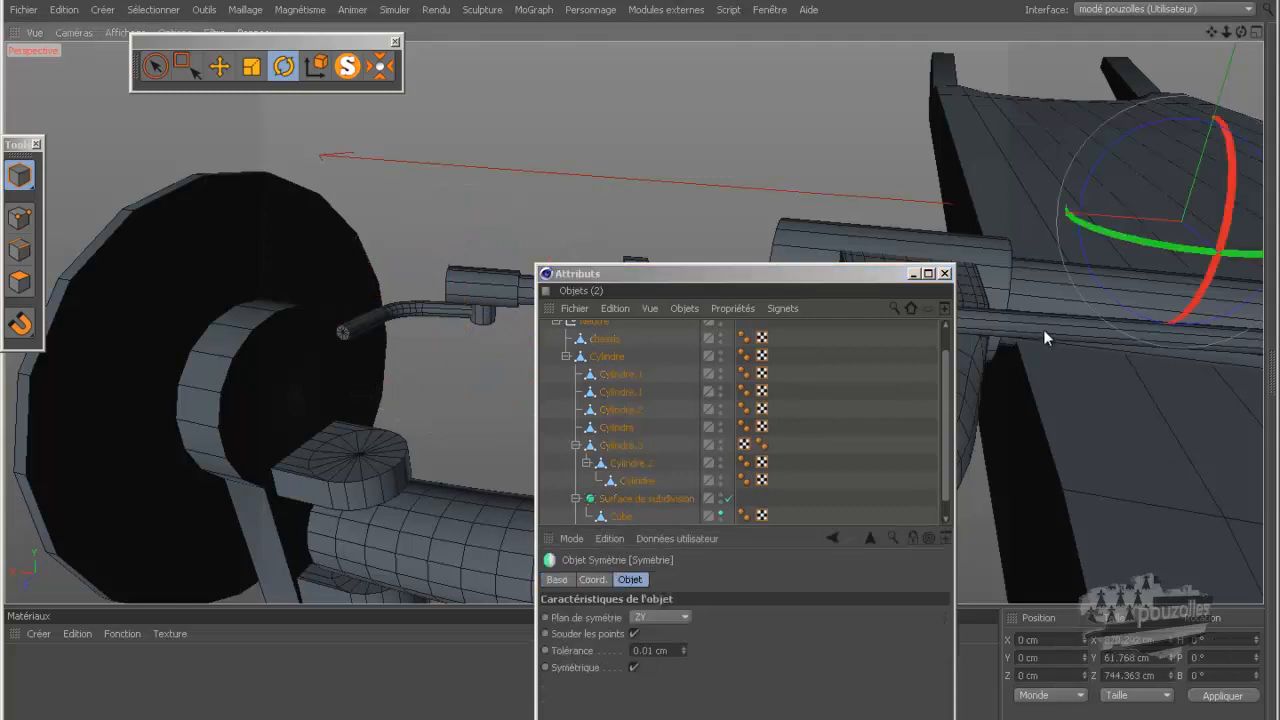
pyautogui.click(1043, 329)
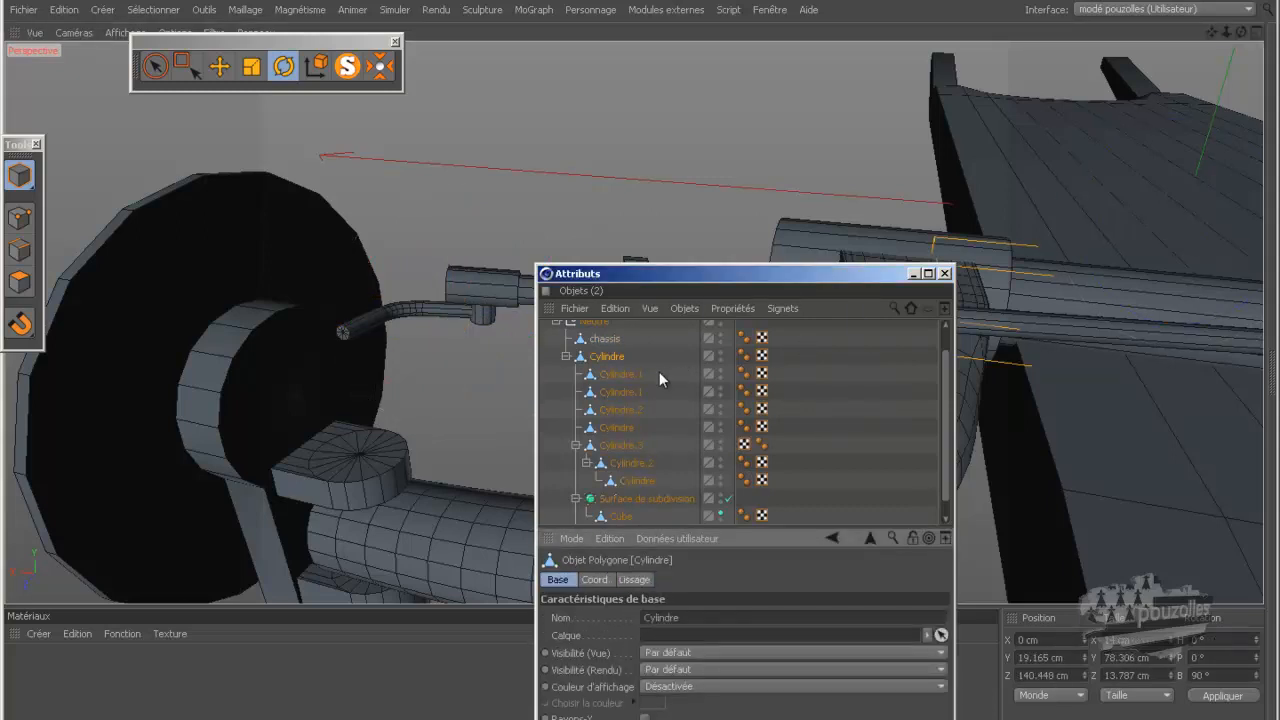
pyautogui.moveTo(676, 277); pyautogui.dragTo(663, 384)
pyautogui.keyDown('ctrl'); pyautogui.click(611, 485); pyautogui.keyUp('ctrl')
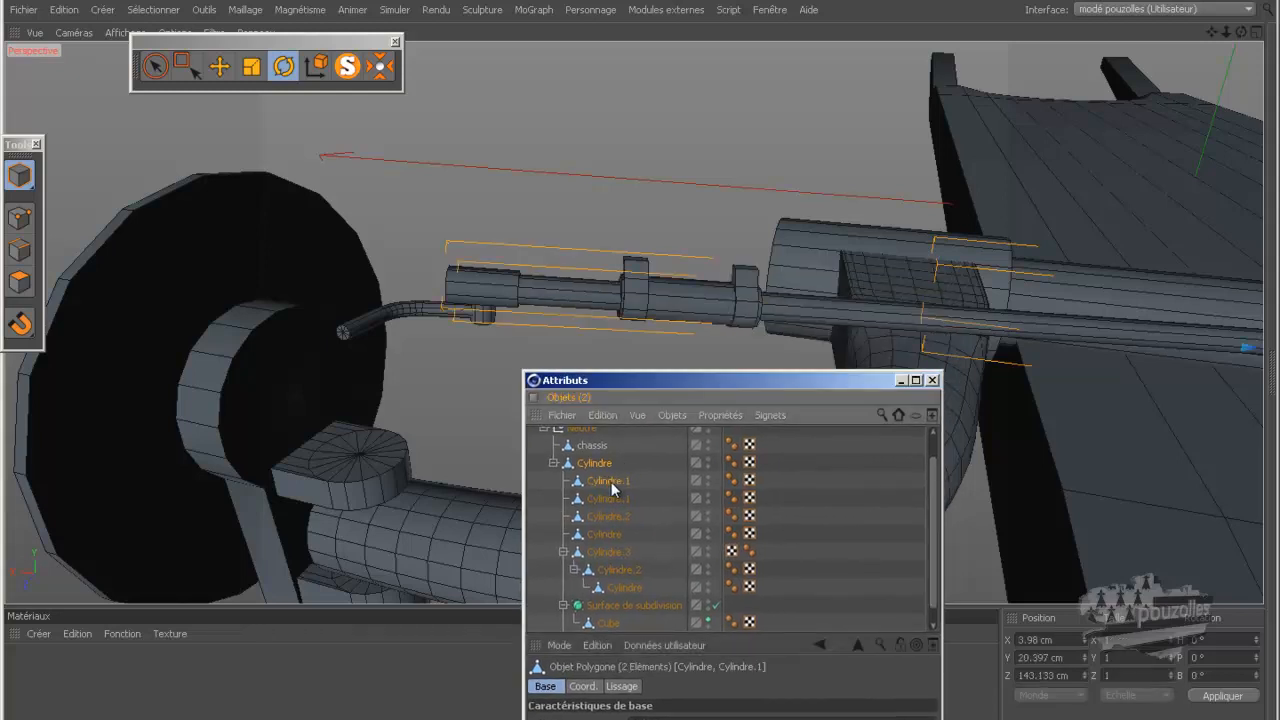
pyautogui.keyDown('ctrl'); pyautogui.click(608, 499); pyautogui.keyUp('ctrl')
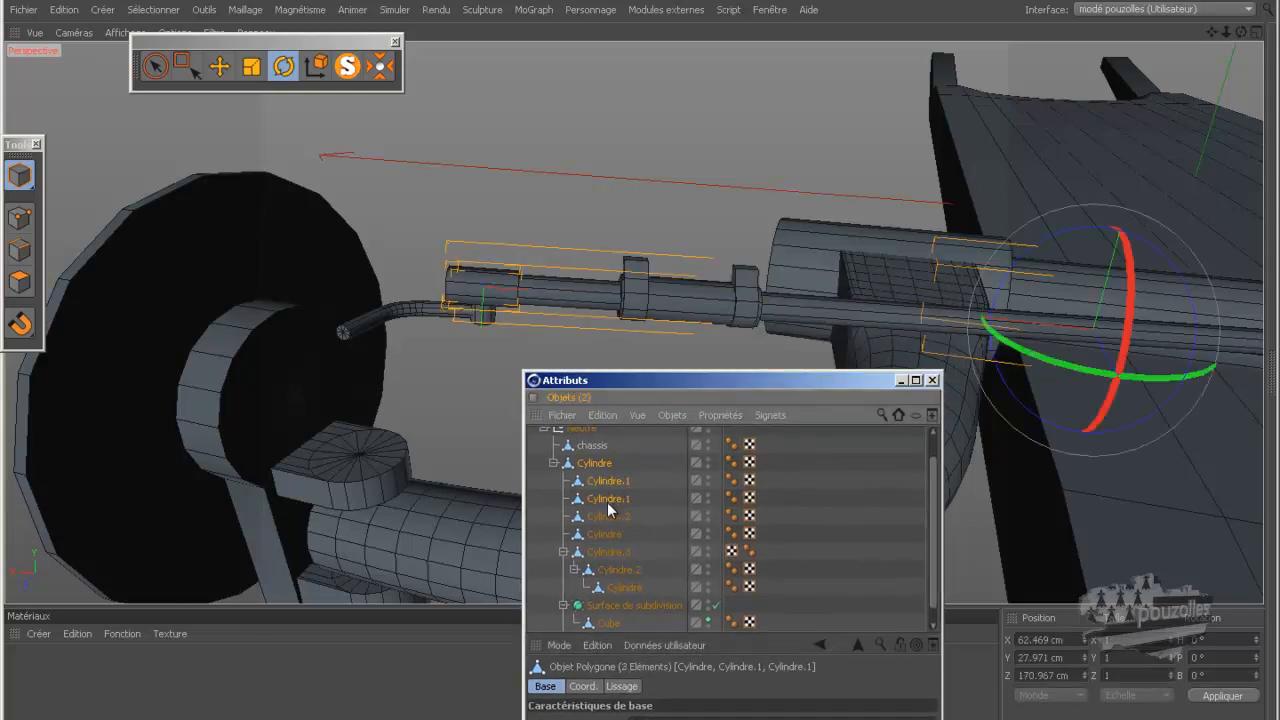
pyautogui.keyDown('ctrl'); pyautogui.click(605, 516); pyautogui.keyUp('ctrl')
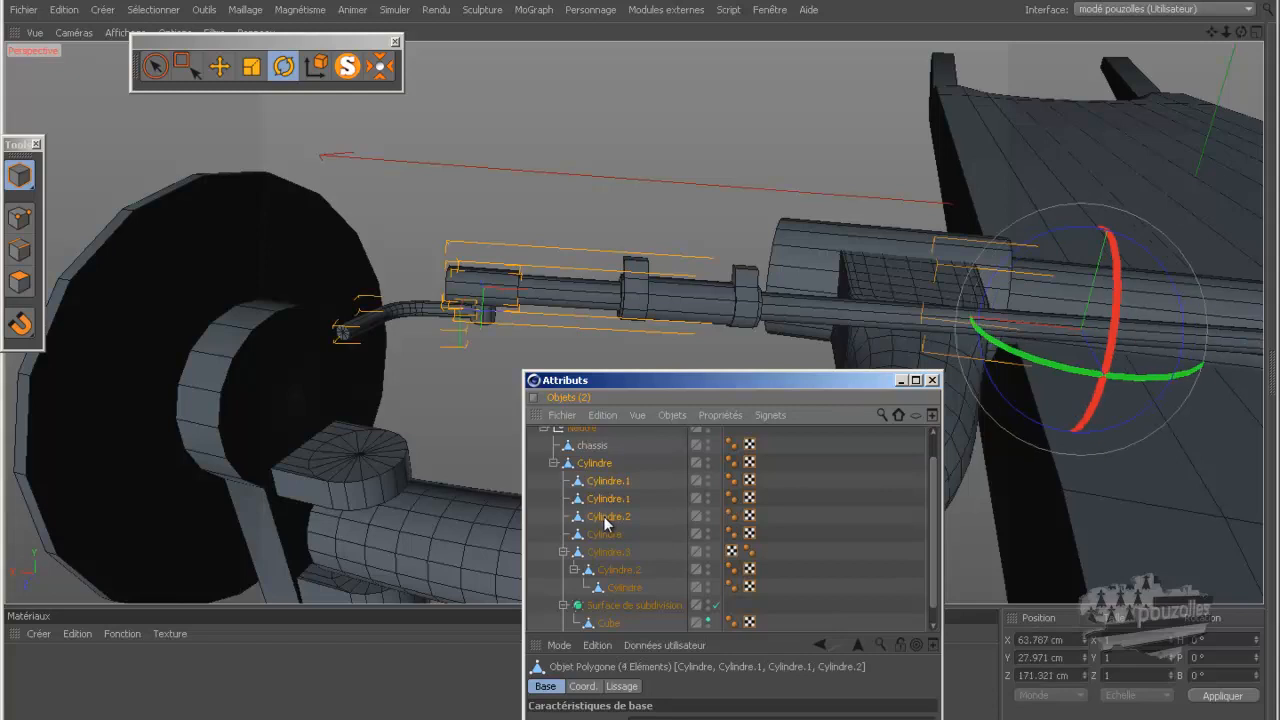
pyautogui.keyDown('ctrl'); pyautogui.click(603, 535); pyautogui.keyUp('ctrl')
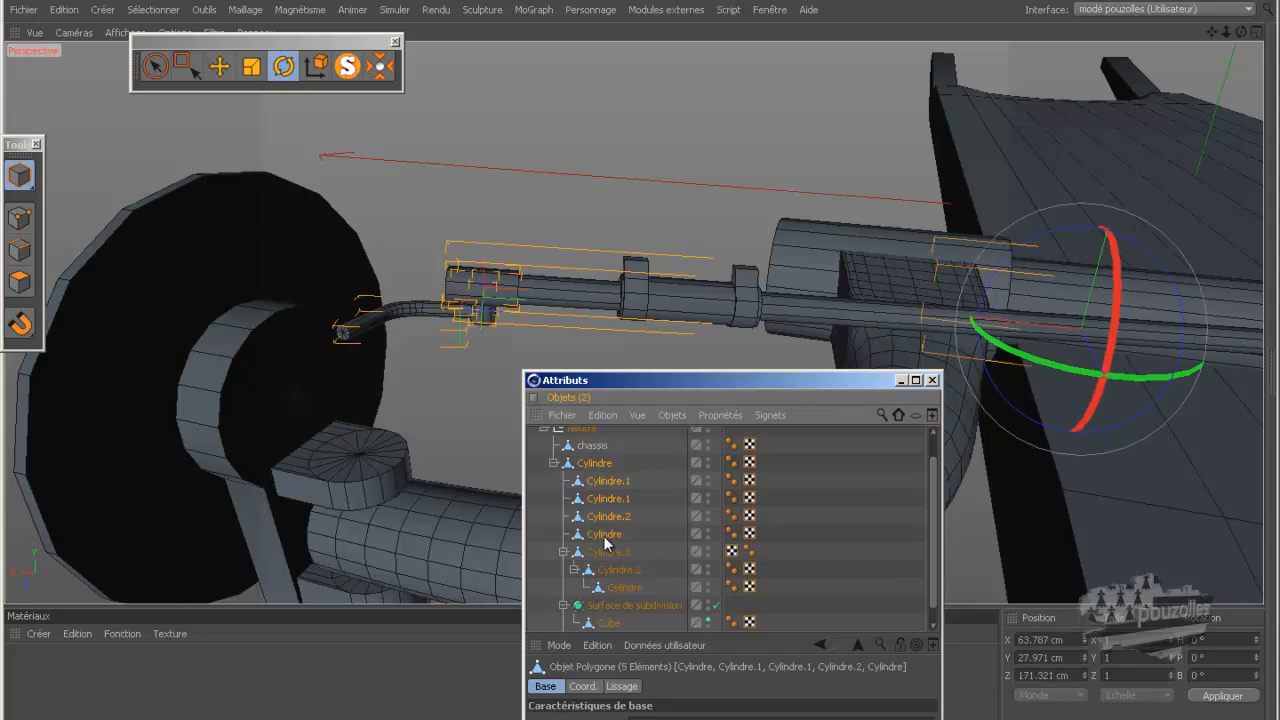
pyautogui.keyDown('ctrl'); pyautogui.click(605, 553); pyautogui.keyUp('ctrl')
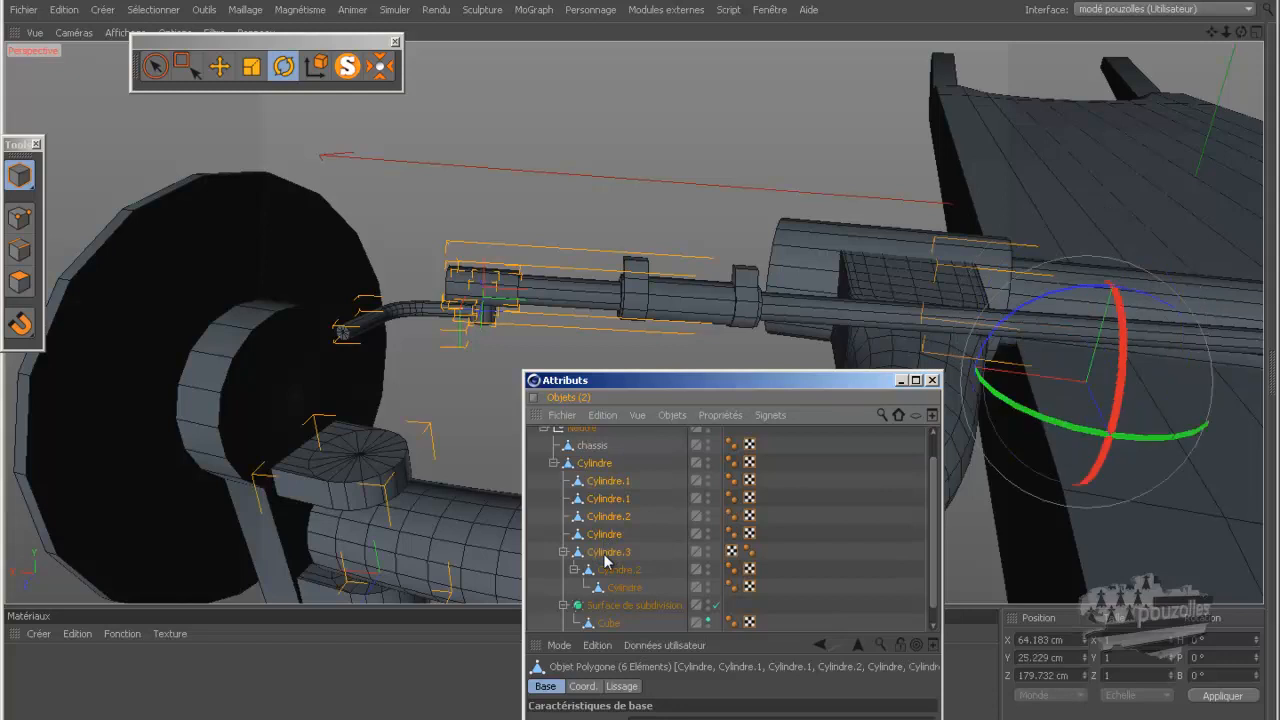
pyautogui.keyDown('ctrl'); pyautogui.click(604, 555); pyautogui.keyUp('ctrl')
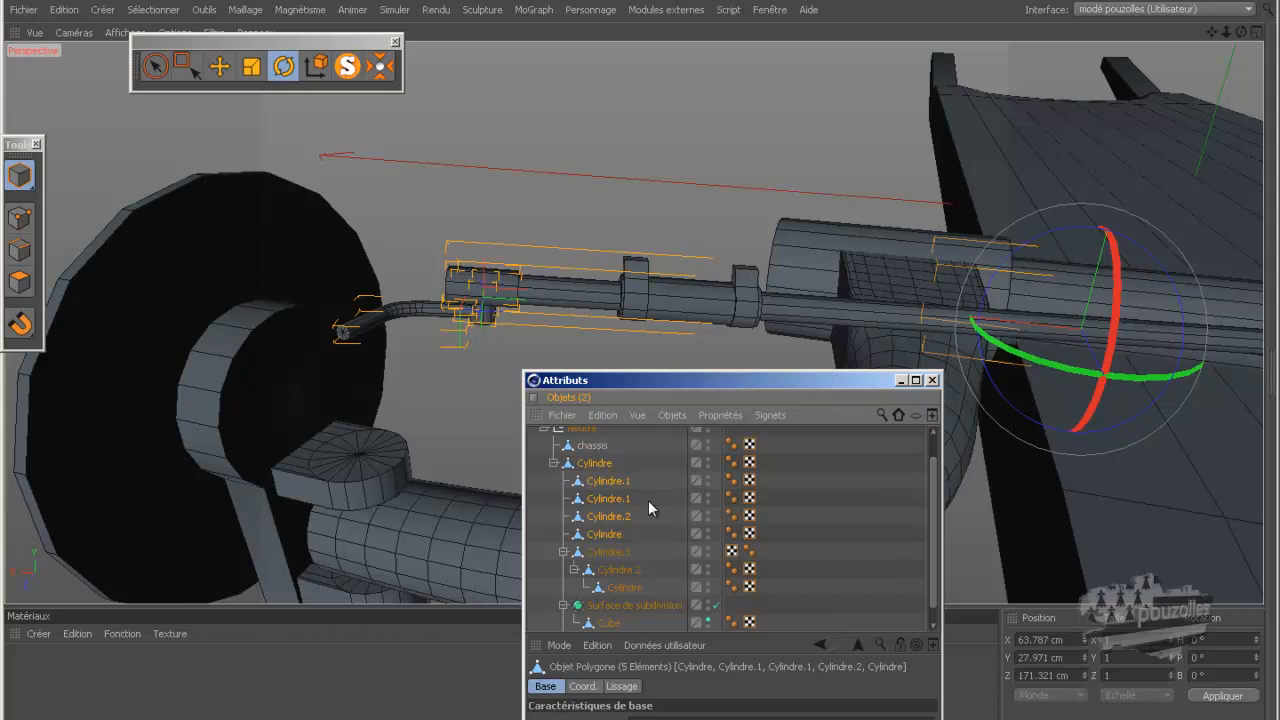
# Try to group the selected steering parts under a new null object, and undo the grouping.
pyautogui.hotkey('alt', 'g')
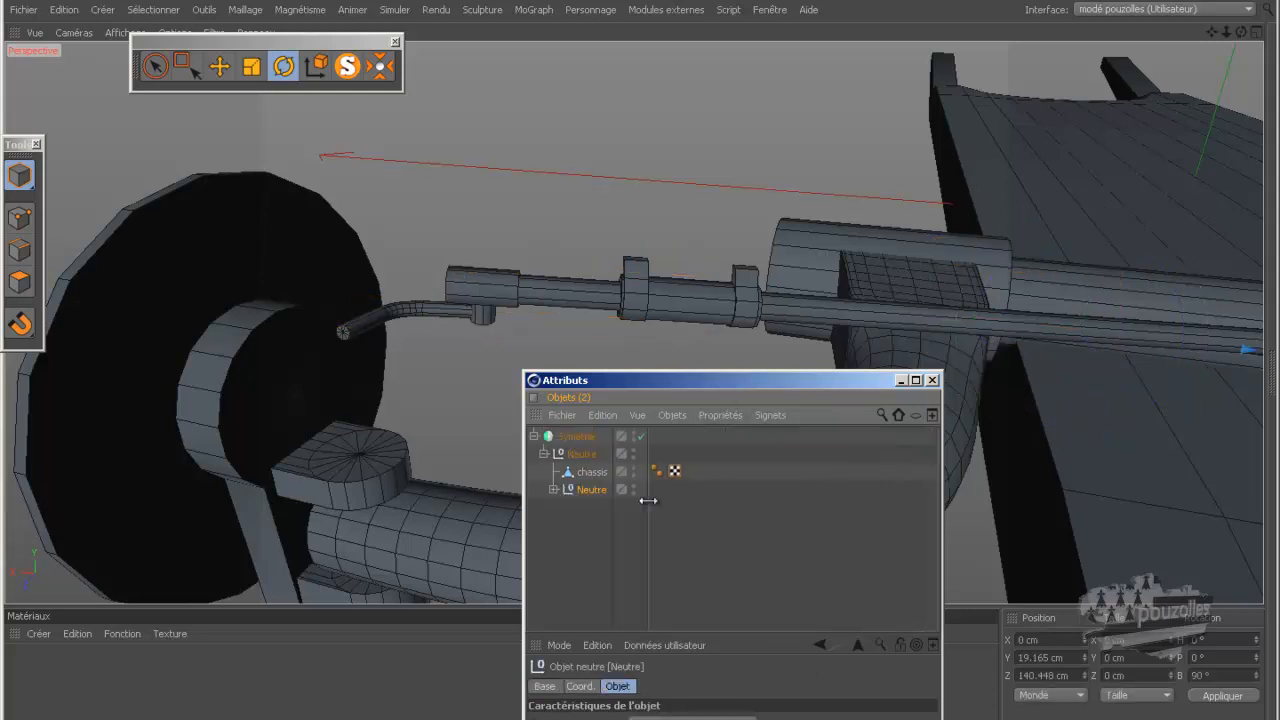
pyautogui.click(553, 489)
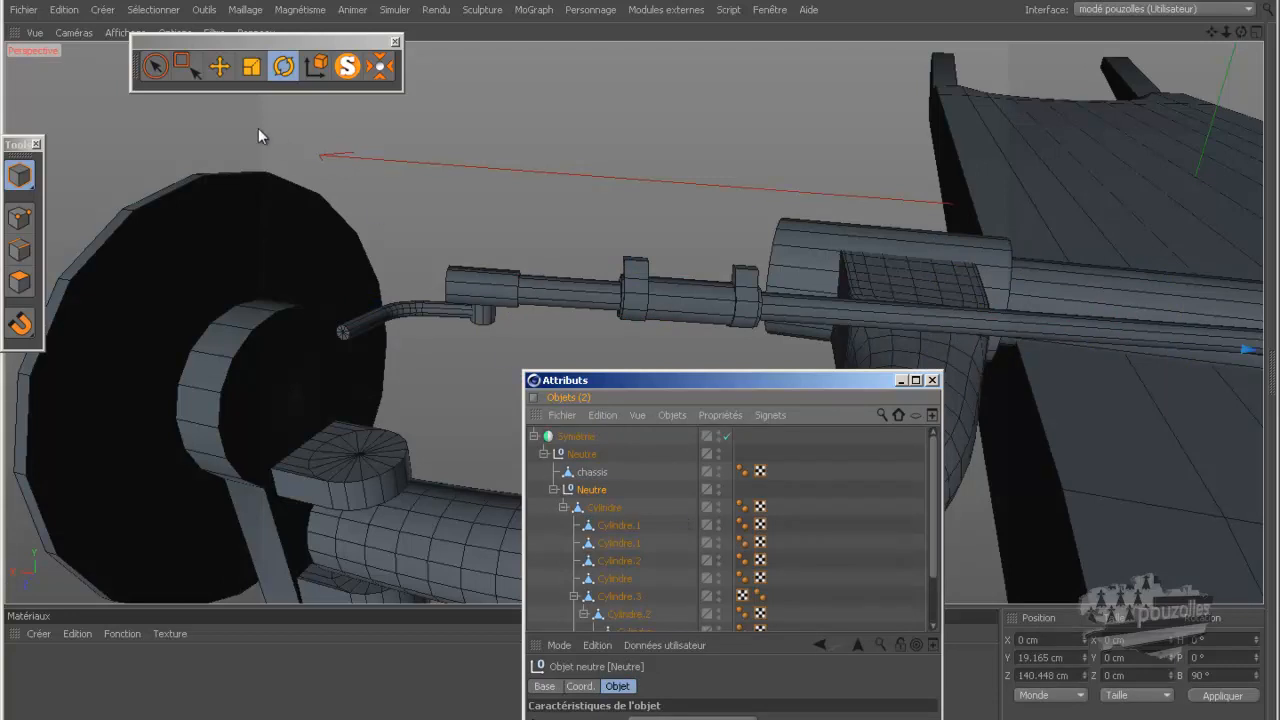
pyautogui.click(62, 9)
pyautogui.click(90, 35)
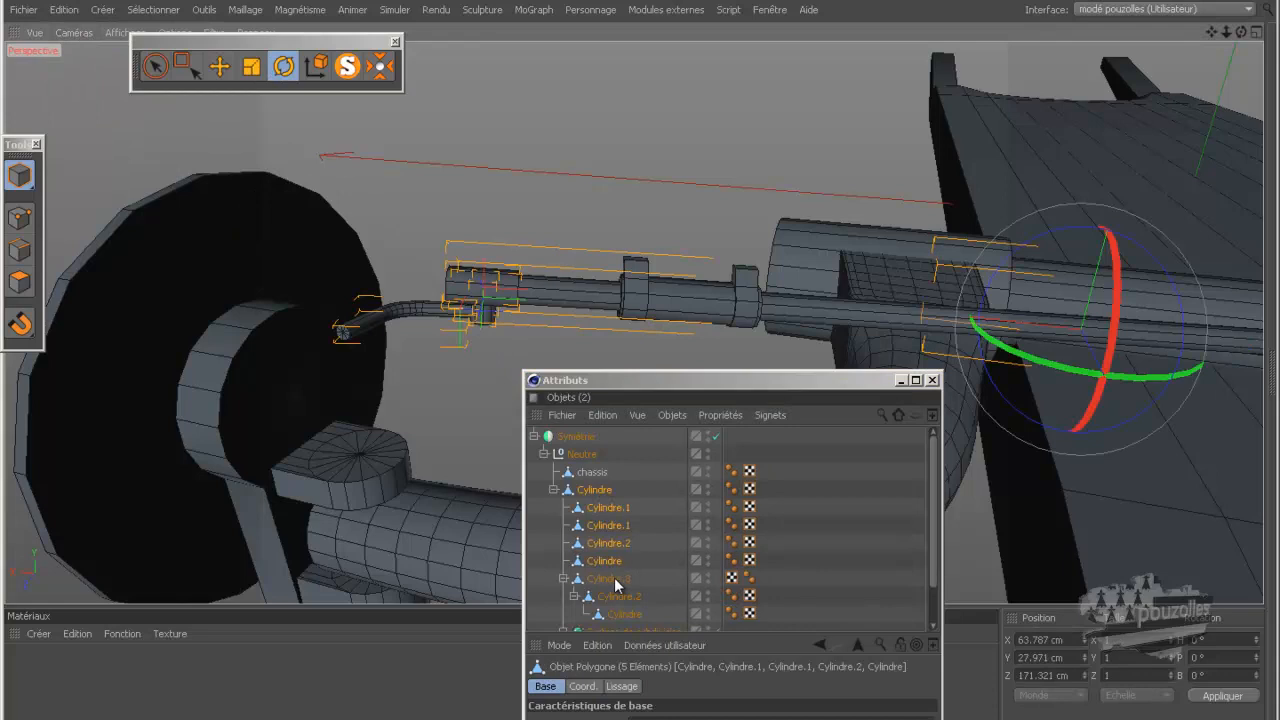
# Move Cylindre.3, Surface de subdivision and the last Cylindre.1, with their children, out of Cylindre and directly under Neutre.
pyautogui.moveTo(672, 384); pyautogui.dragTo(741, 40)
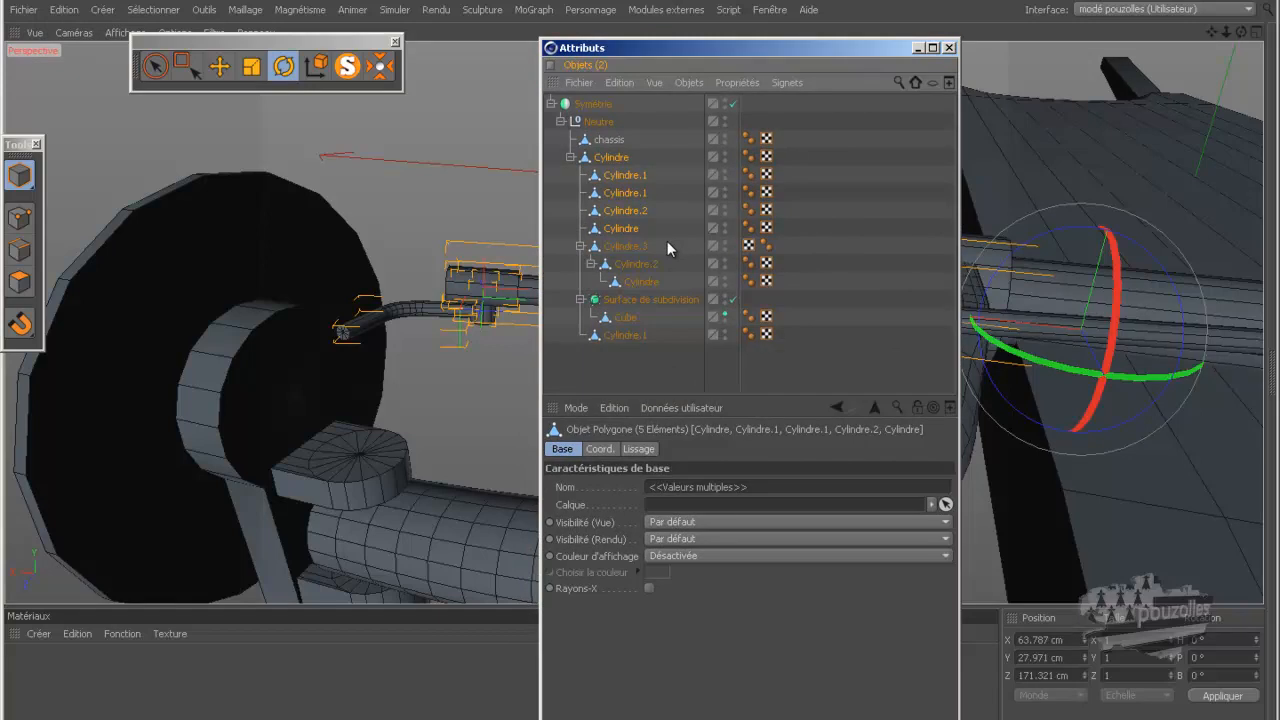
pyautogui.moveTo(667, 242); pyautogui.dragTo(606, 350)
pyautogui.moveTo(622, 248); pyautogui.dragTo(606, 368)
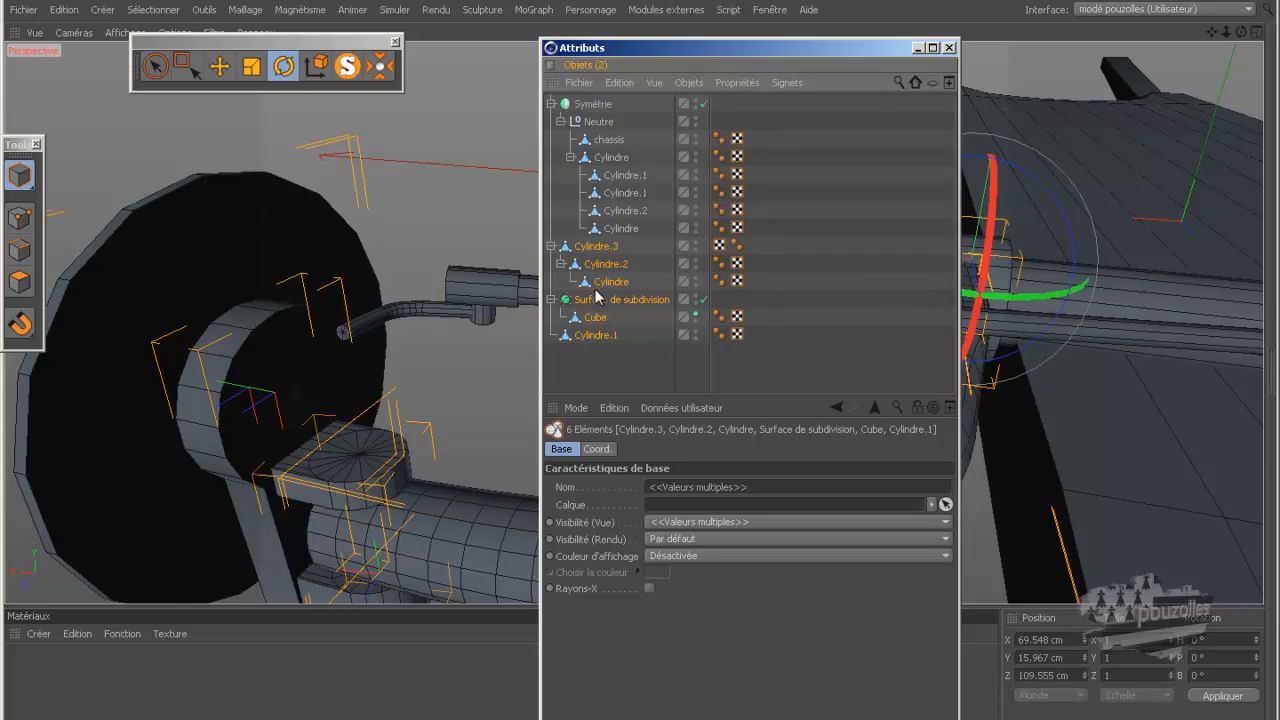
pyautogui.click(570, 158)
pyautogui.moveTo(590, 178); pyautogui.dragTo(596, 133)
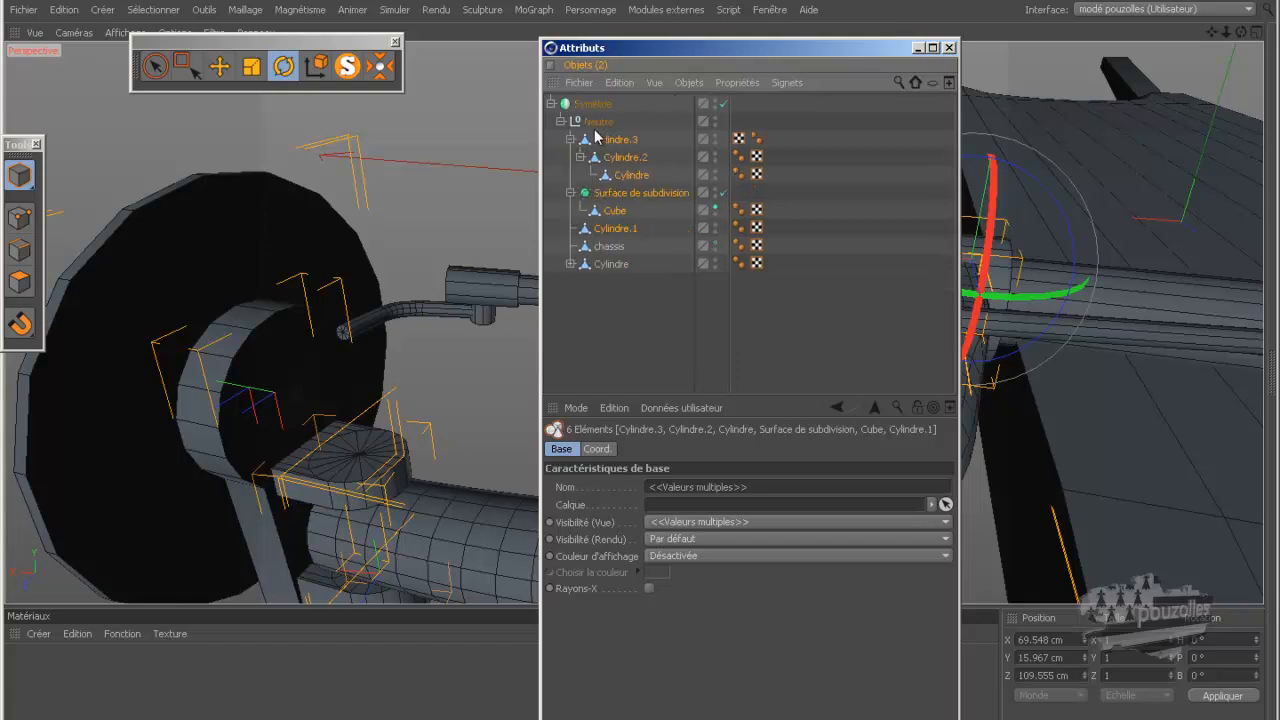
# Rotate the parent Cylindre with its four remaining children to a pitch of 2.705° in the right side view, raising the rod end.
pyautogui.click(605, 266)
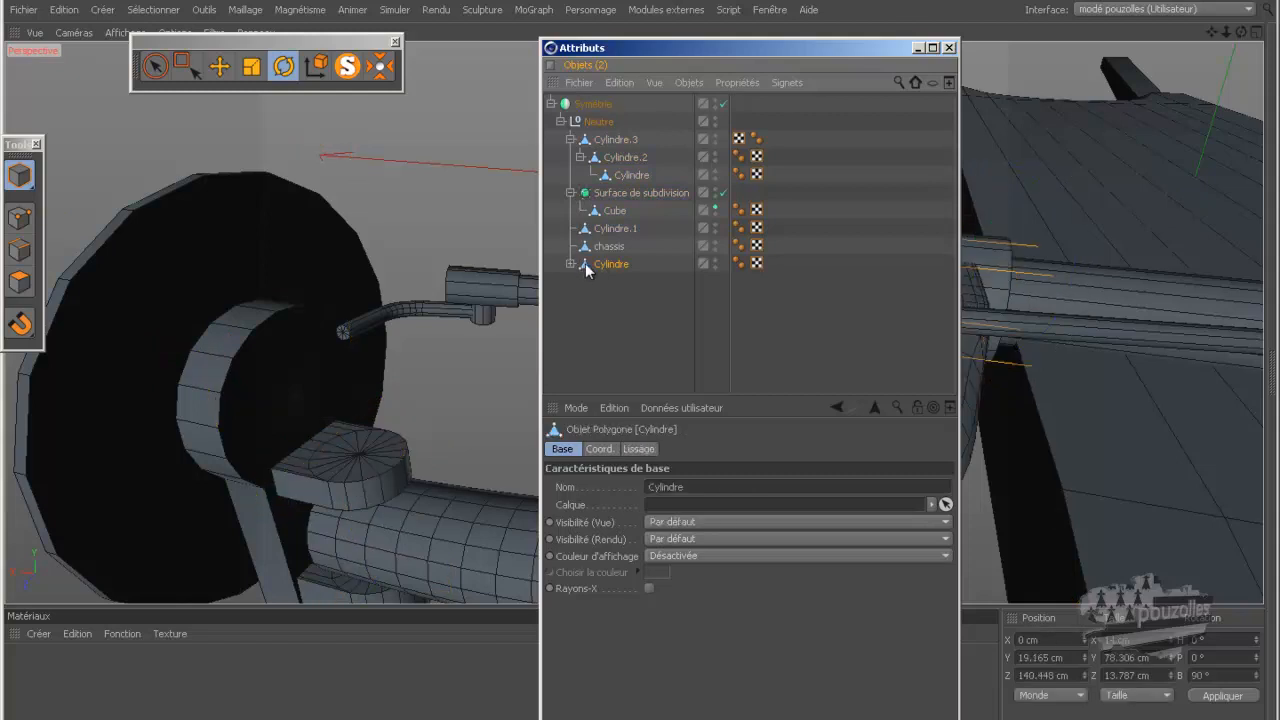
pyautogui.click(570, 264)
pyautogui.moveTo(803, 264); pyautogui.dragTo(591, 354)
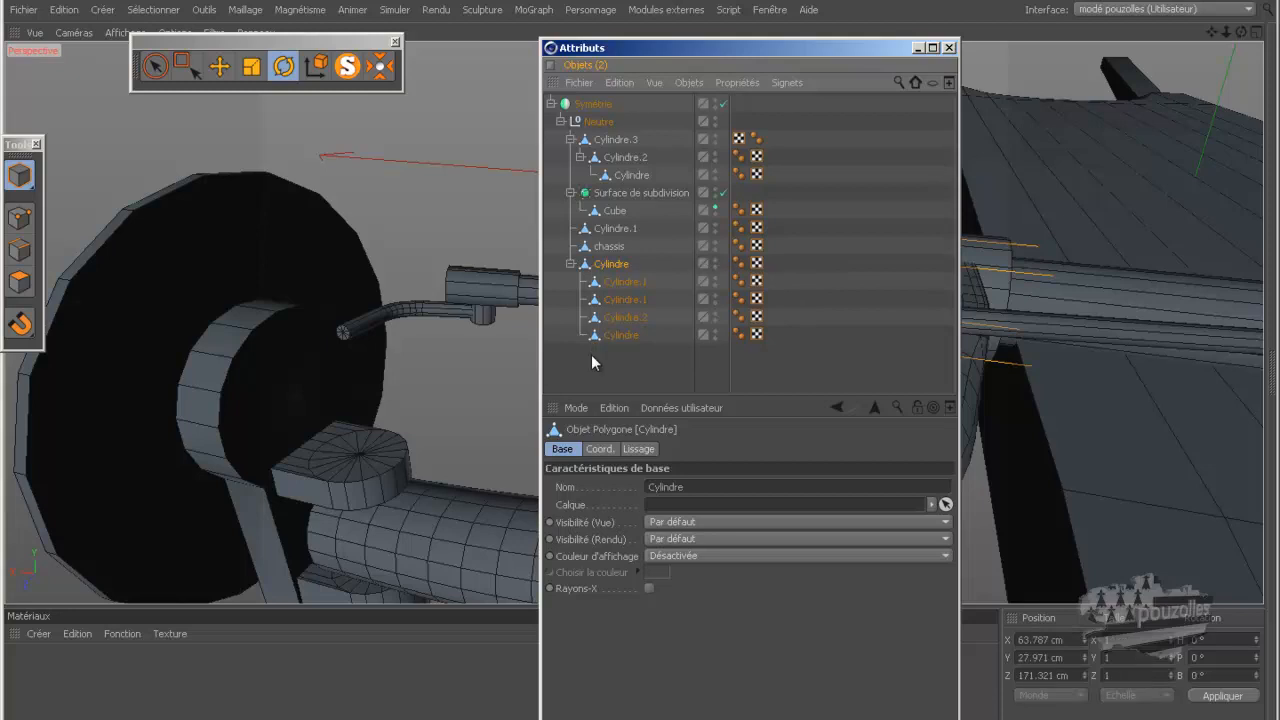
pyautogui.click(620, 266)
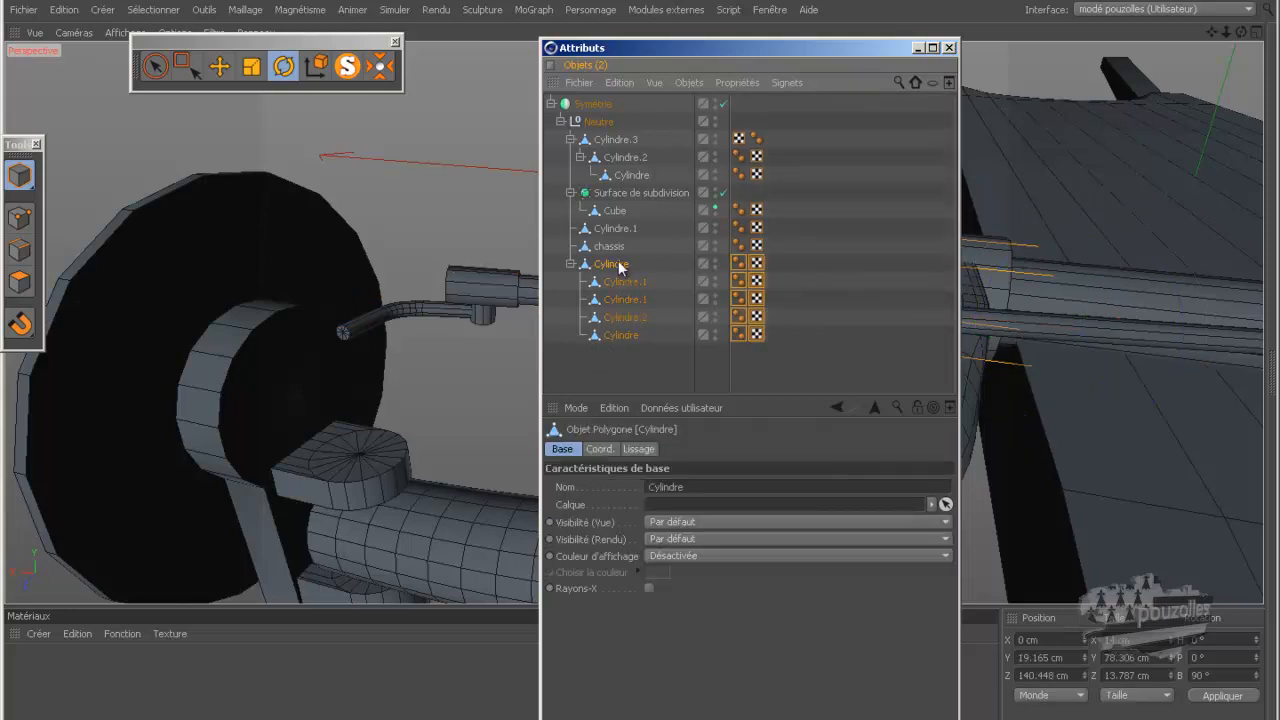
pyautogui.click(918, 49)
pyautogui.scroll(-6, 366, 355)
pyautogui.scroll(-1, 352, 358)
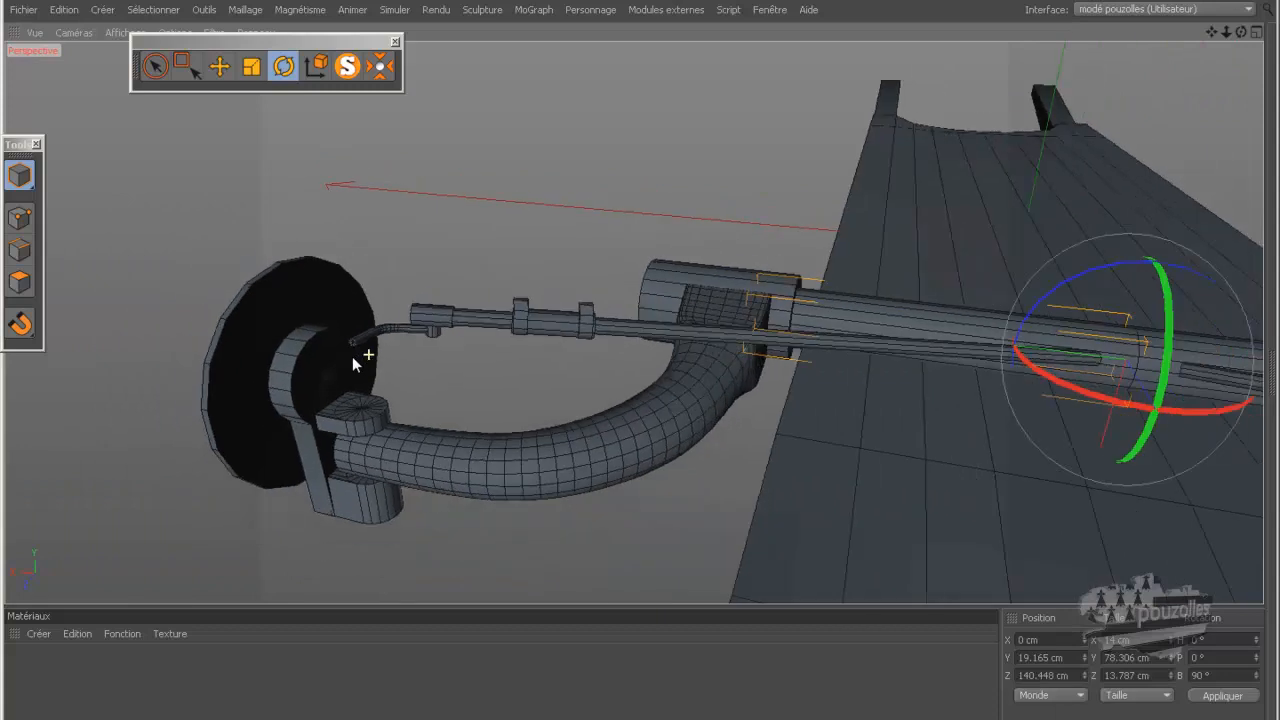
pyautogui.middleClick(370, 365)
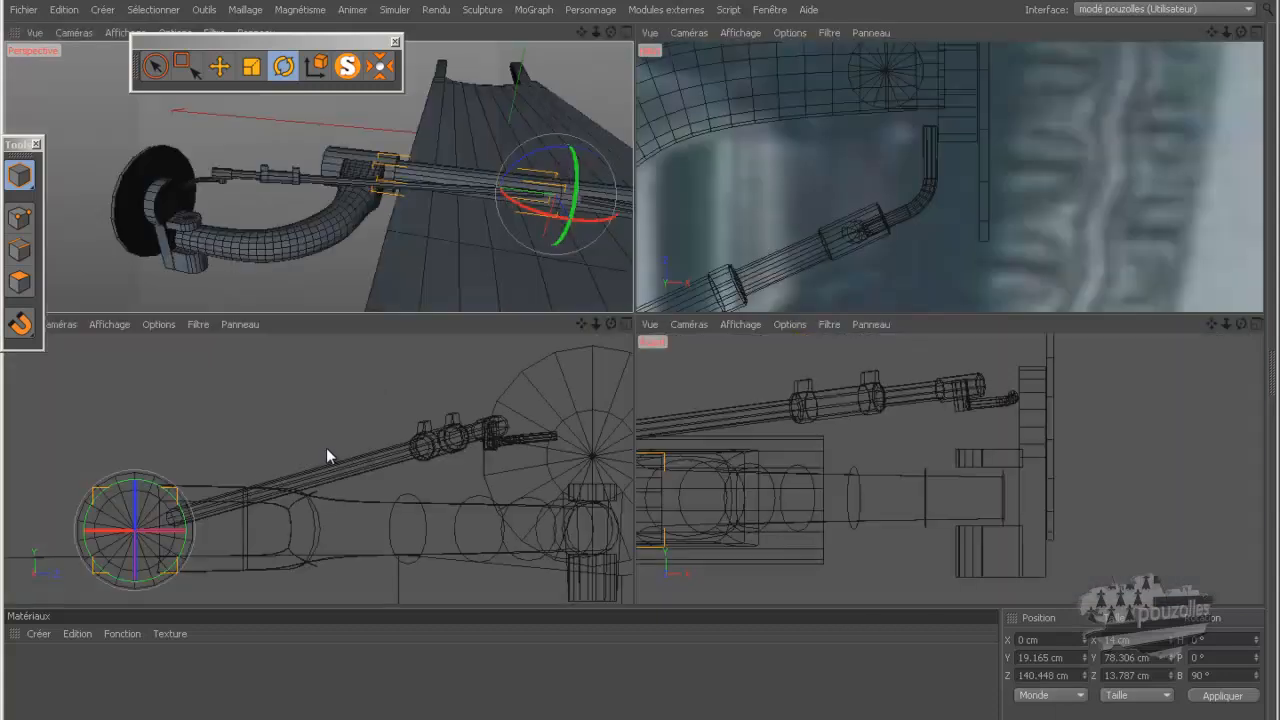
pyautogui.middleClick(324, 449)
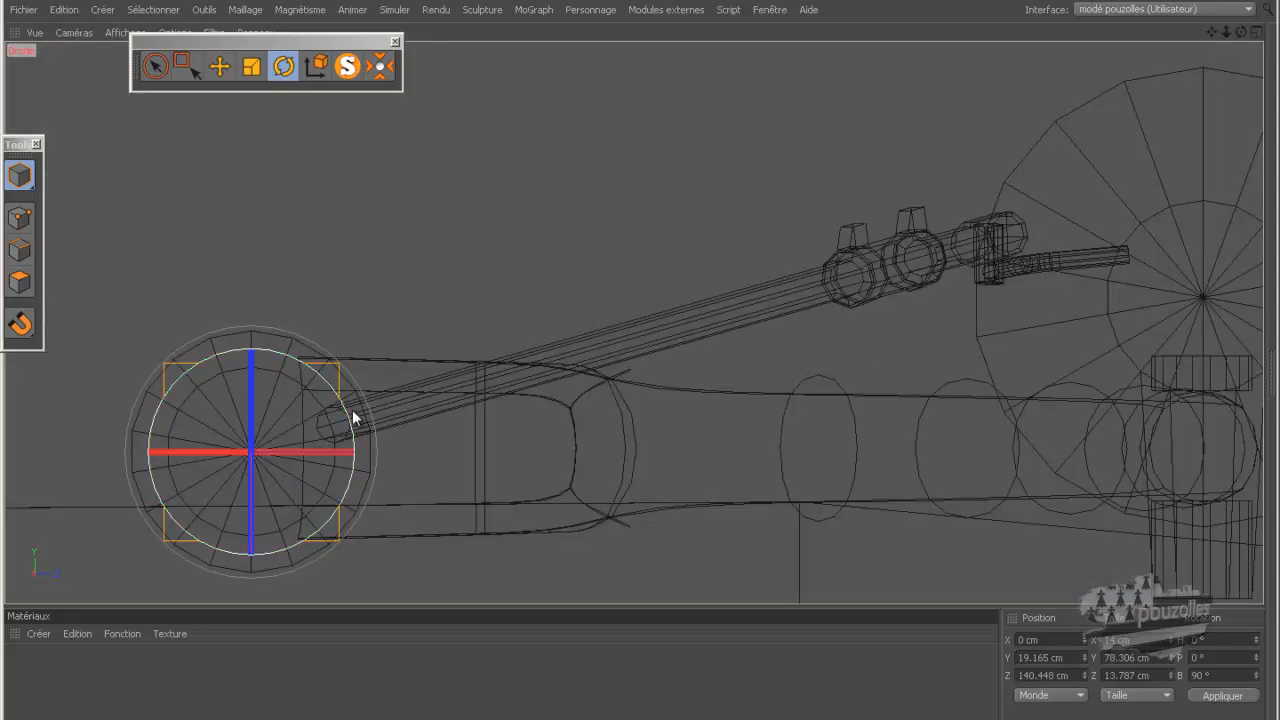
pyautogui.moveTo(348, 415); pyautogui.dragTo(350, 418)
pyautogui.middleClick(404, 185)
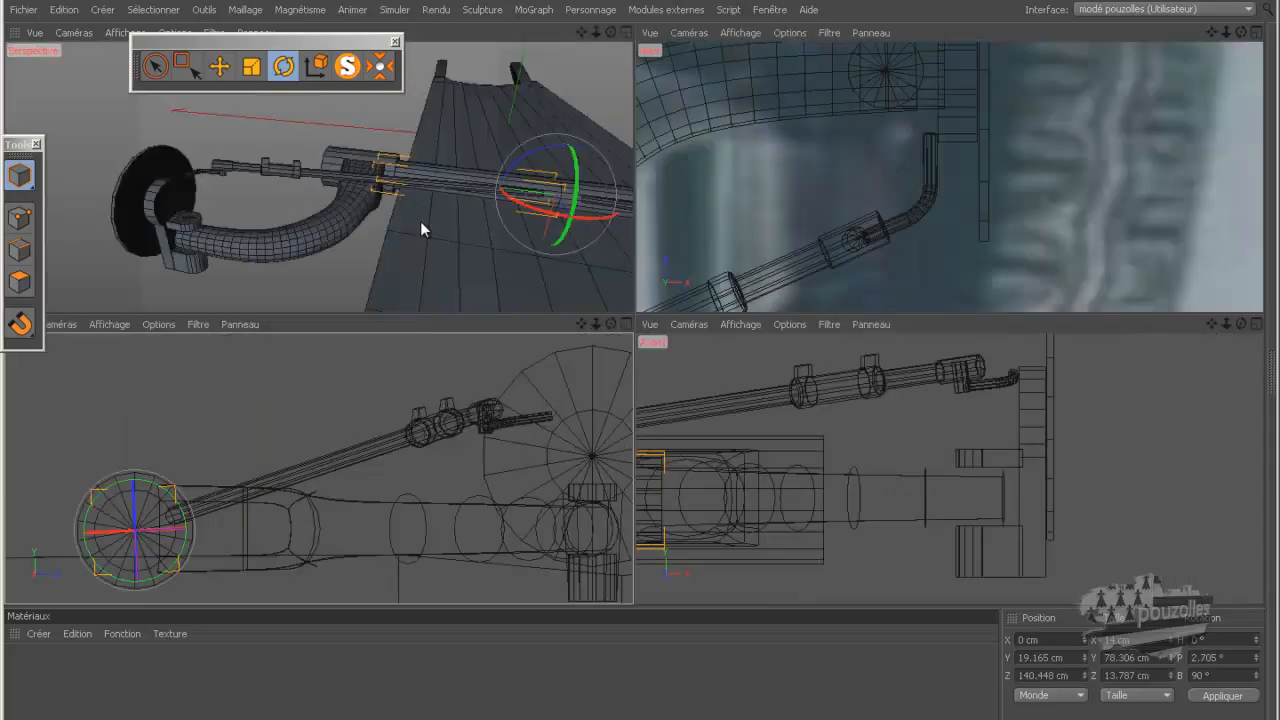
pyautogui.middleClick(420, 221)
pyautogui.scroll(4, 358, 336)
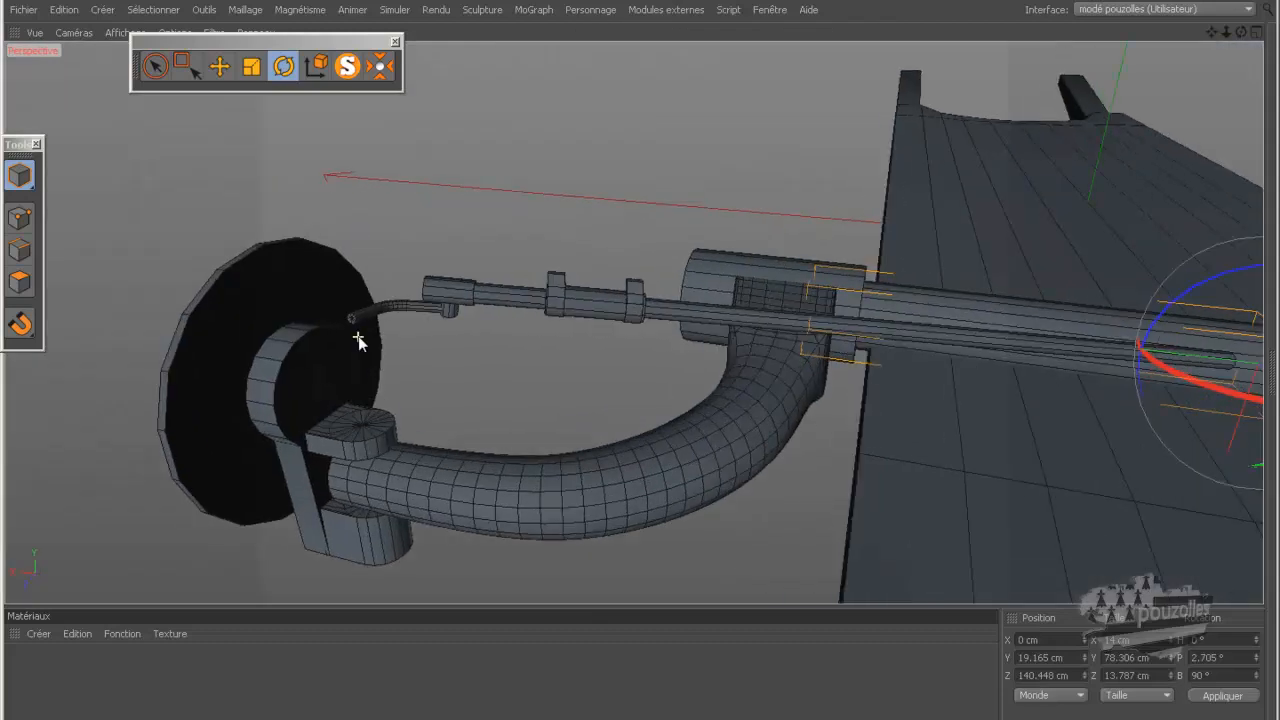
# Select the bent rod object Cylindre.2 in the top view and switch to point mode.
pyautogui.middleClick(552, 252)
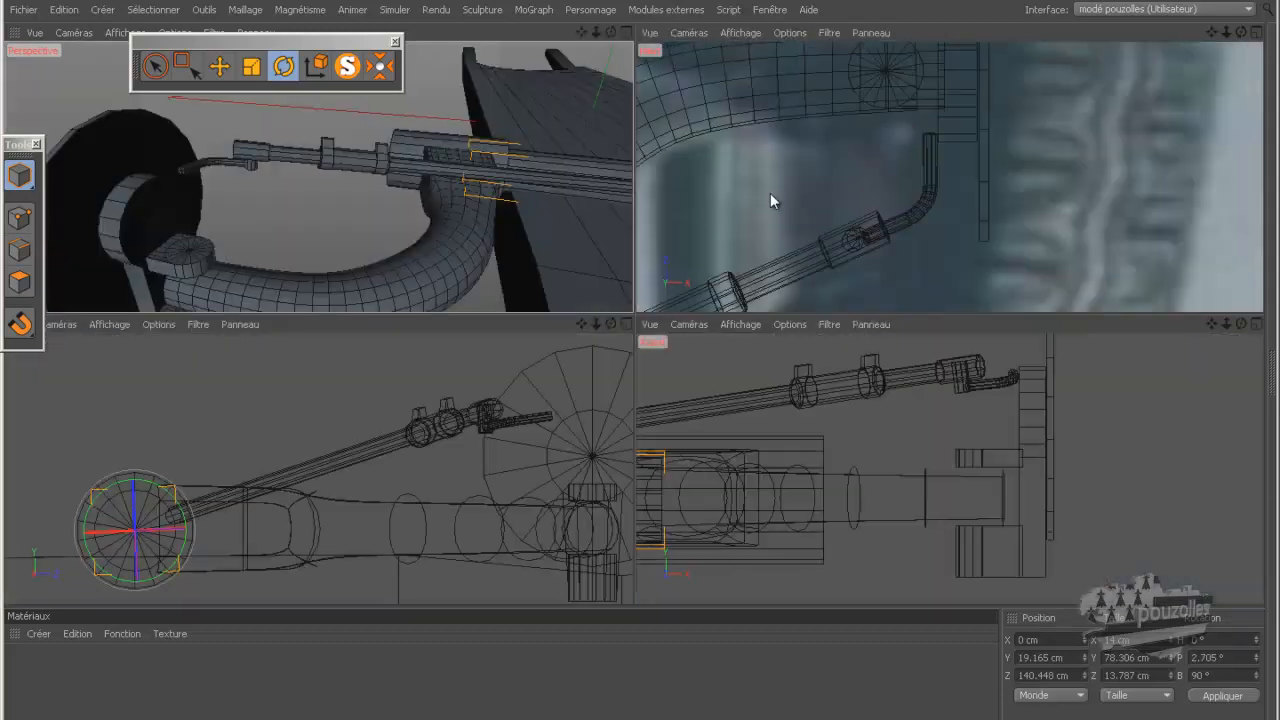
pyautogui.middleClick(770, 193)
pyautogui.click(599, 288)
pyautogui.hotkey('shift', 'F2')
pyautogui.click(599, 288)
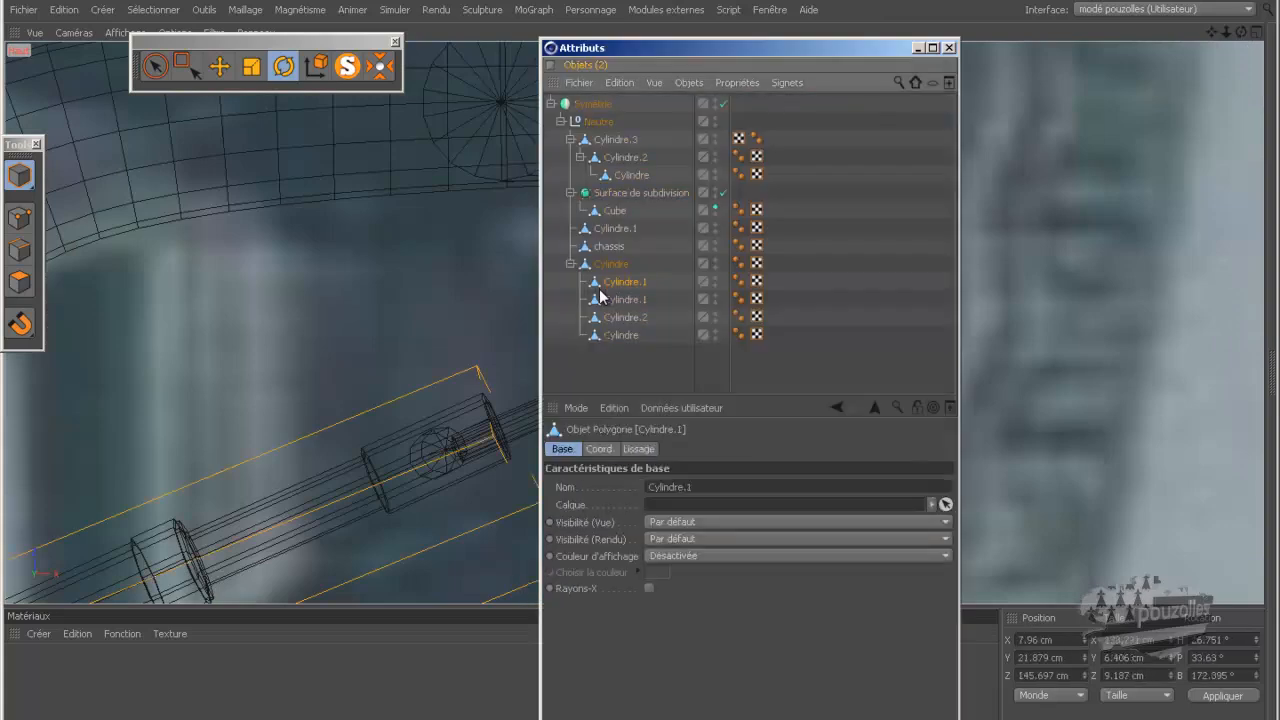
pyautogui.click(620, 302)
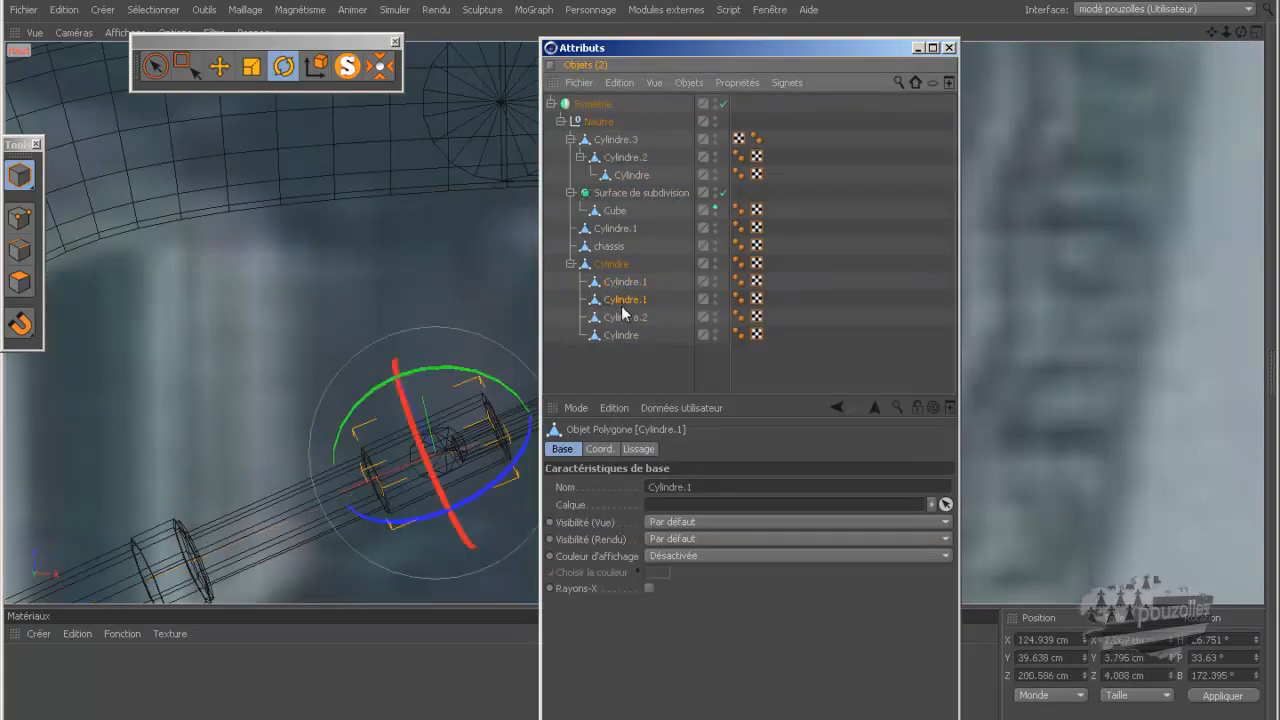
pyautogui.click(622, 317)
pyautogui.moveTo(772, 48); pyautogui.dragTo(1052, 87)
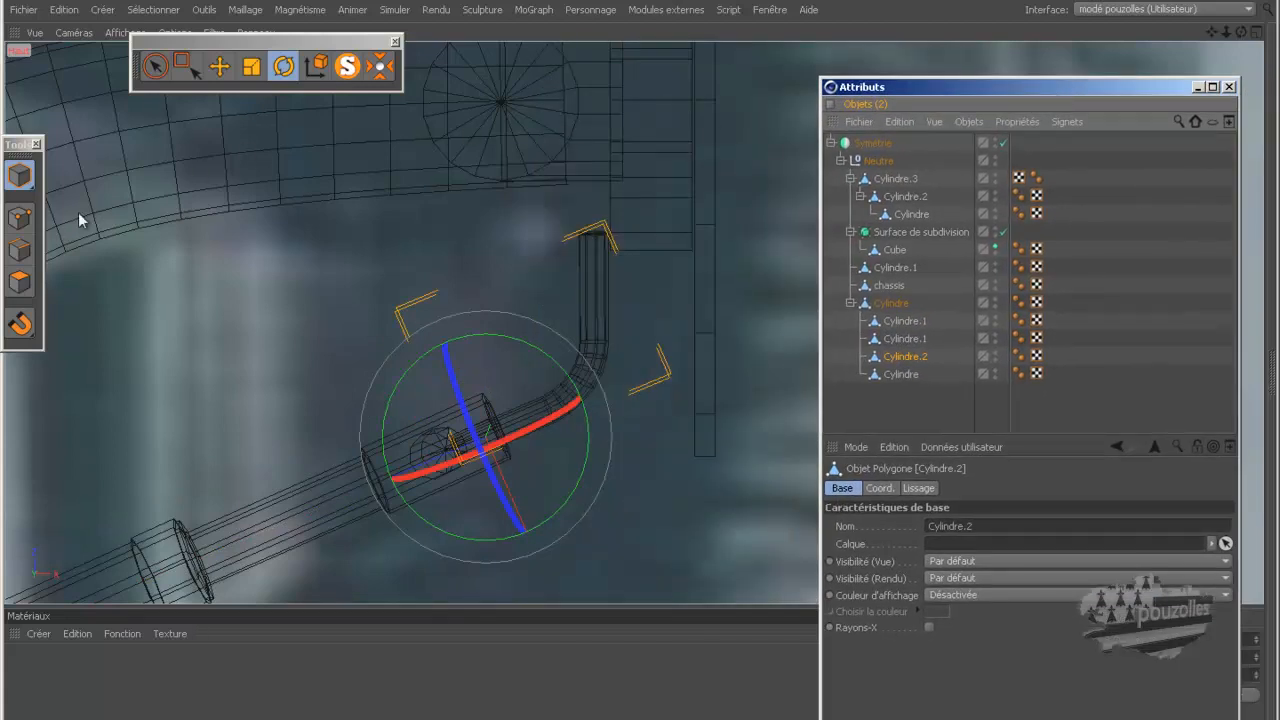
pyautogui.click(19, 217)
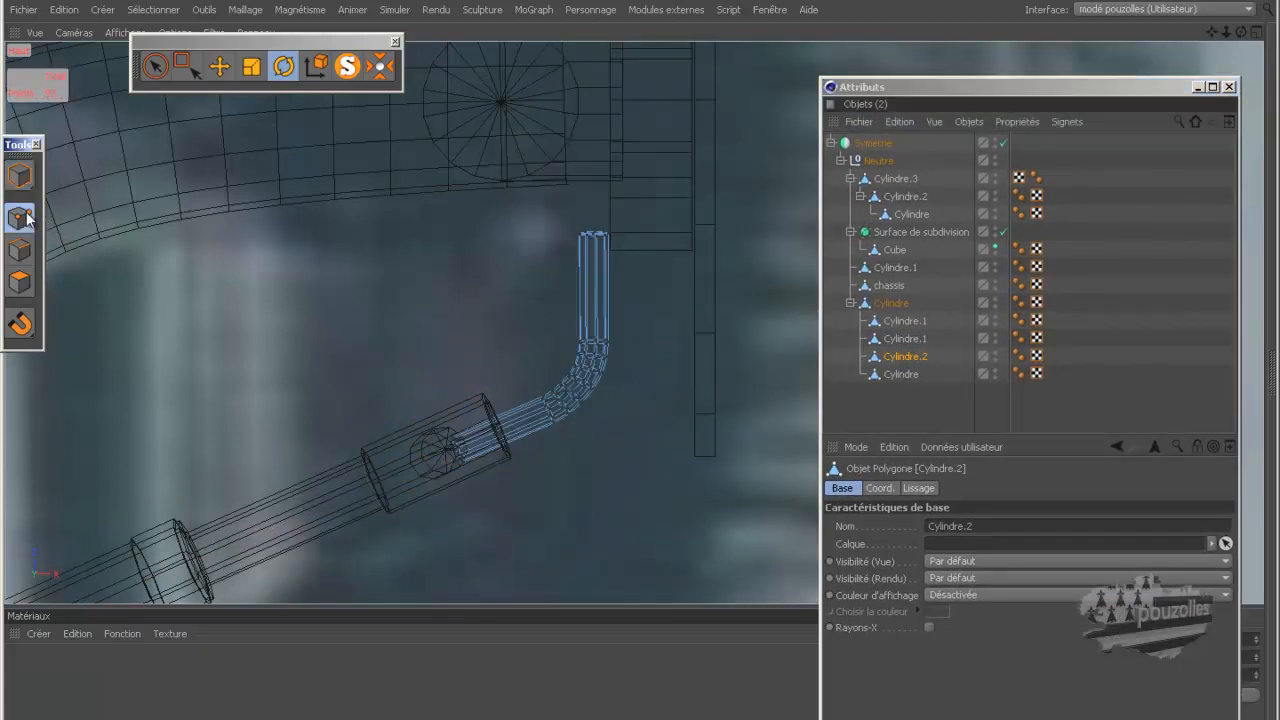
# Select the points of the rod's bend and free end and move them along the rod's axes toward the wheel, lengthening the rod.
pyautogui.click(182, 65)
pyautogui.moveTo(703, 205); pyautogui.dragTo(531, 484)
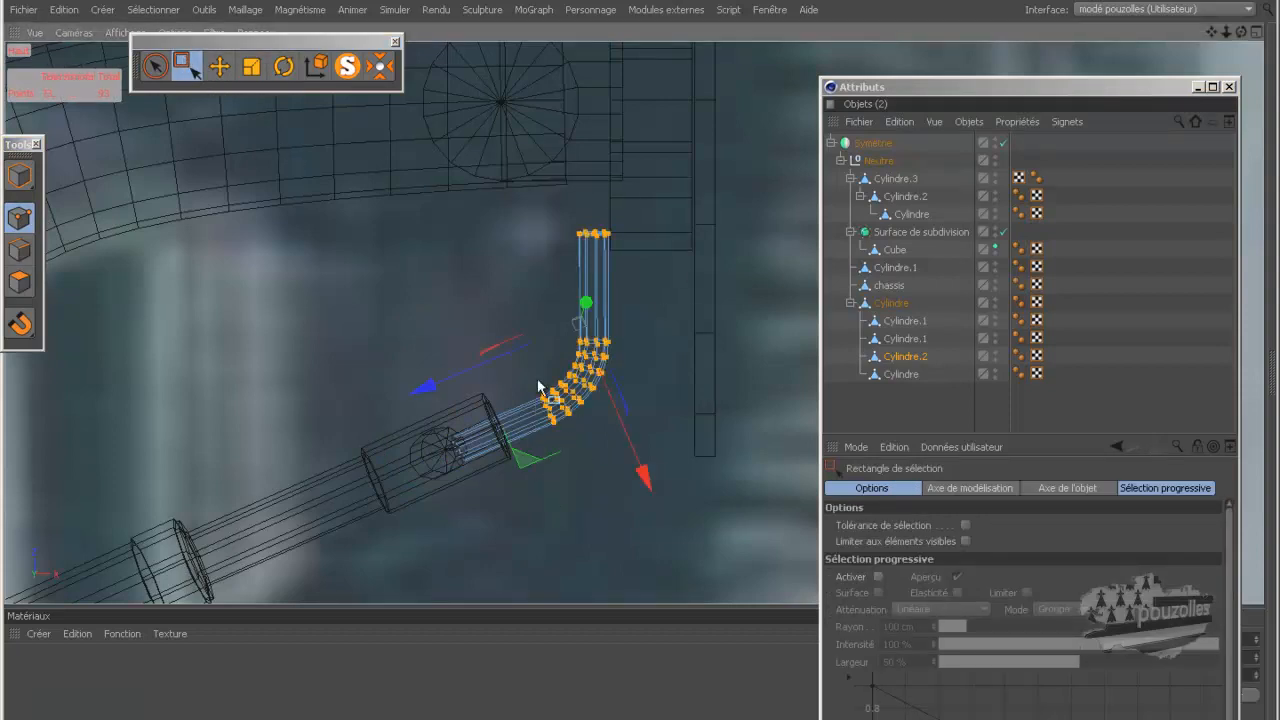
pyautogui.moveTo(455, 381); pyautogui.dragTo(520, 365)
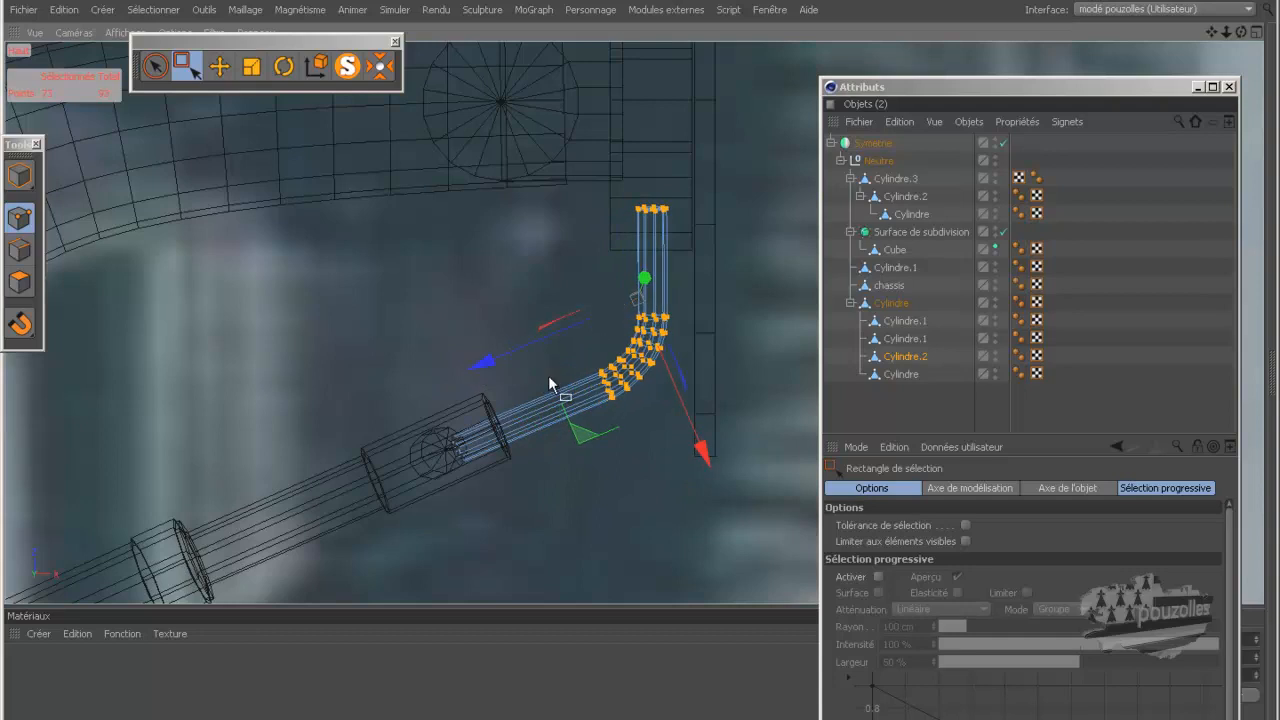
pyautogui.moveTo(708, 456); pyautogui.dragTo(706, 448)
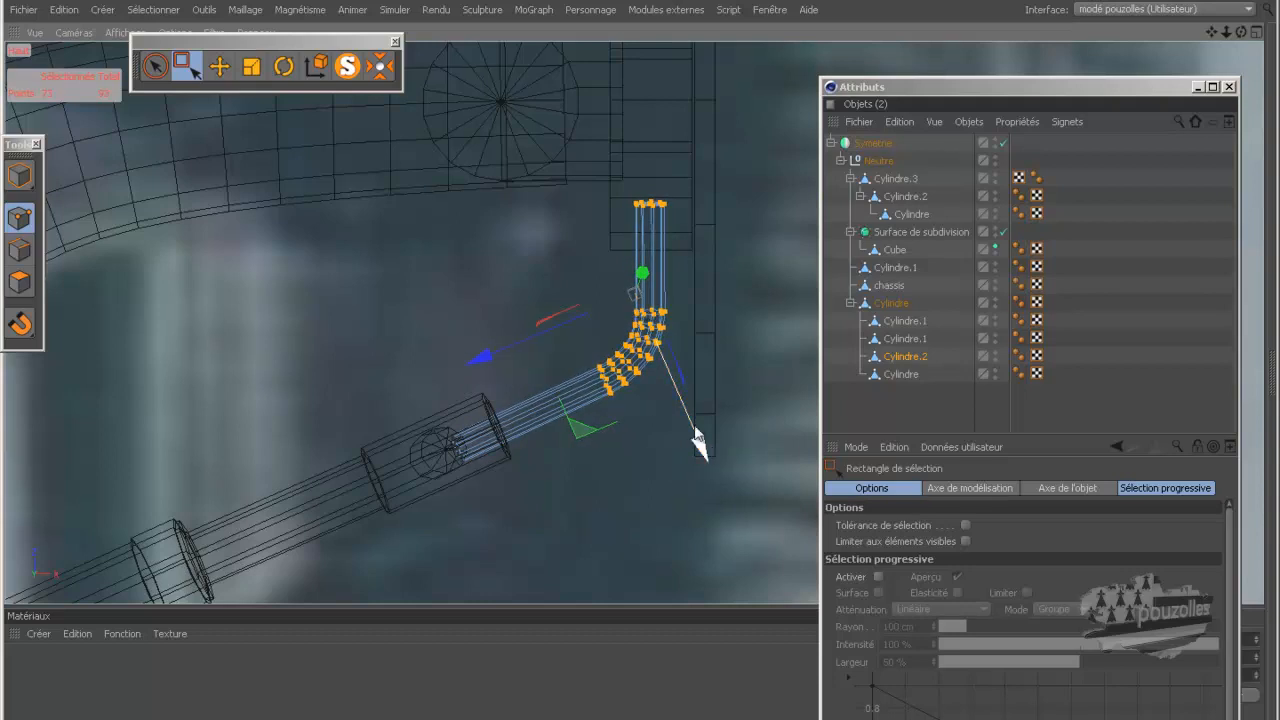
# Rotate the parent Cylindre with its children slightly in the right side view, in model mode, lowering the rod end a little.
pyautogui.middleClick(503, 287)
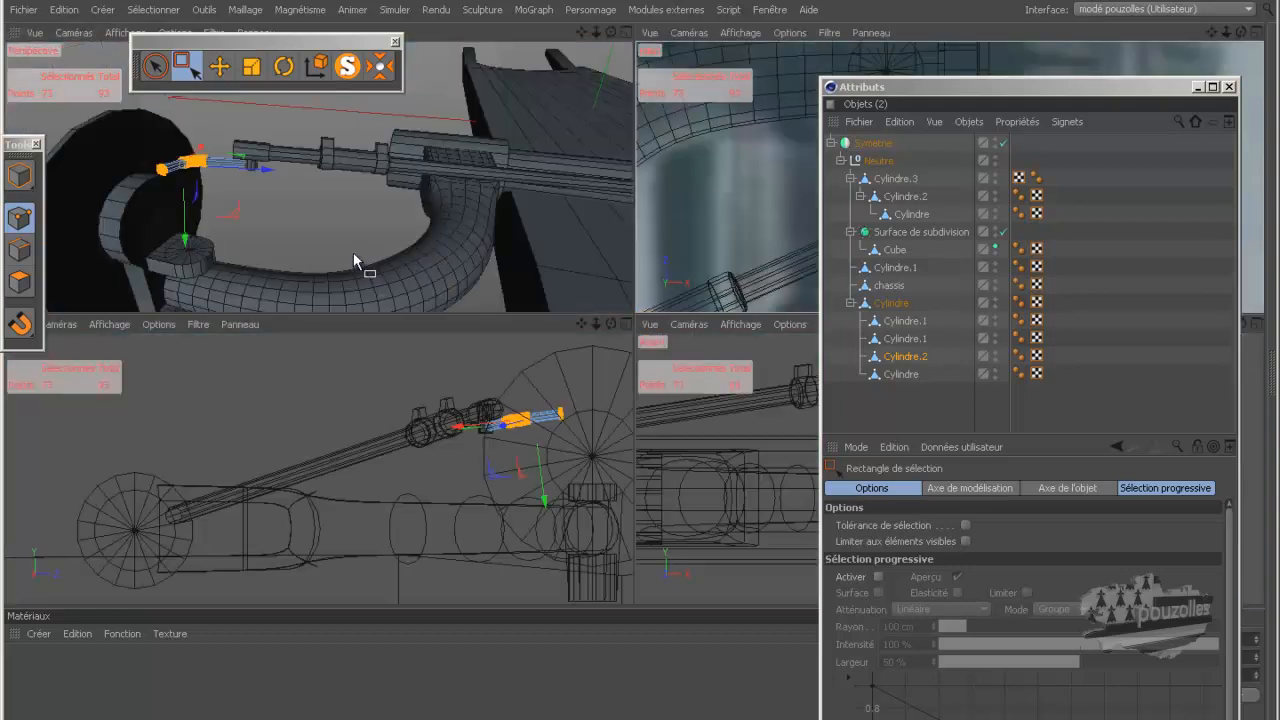
pyautogui.middleClick(275, 241)
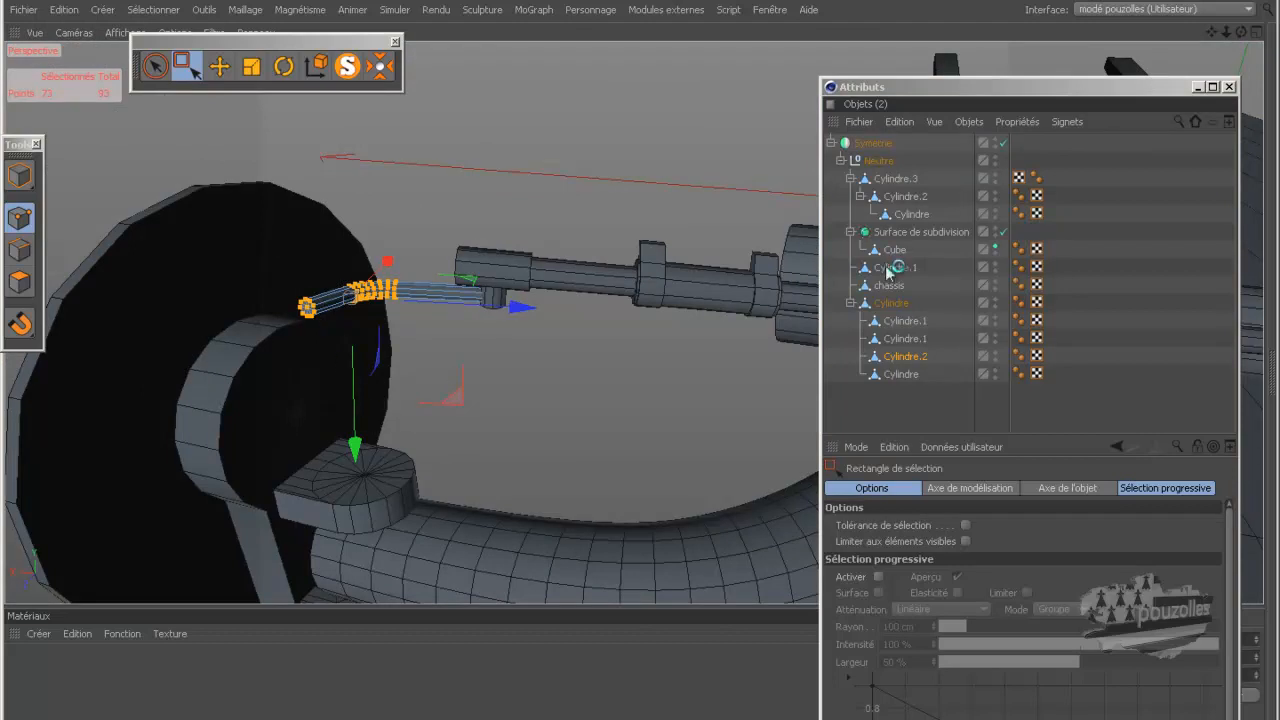
pyautogui.click(889, 304)
pyautogui.middleClick(516, 415)
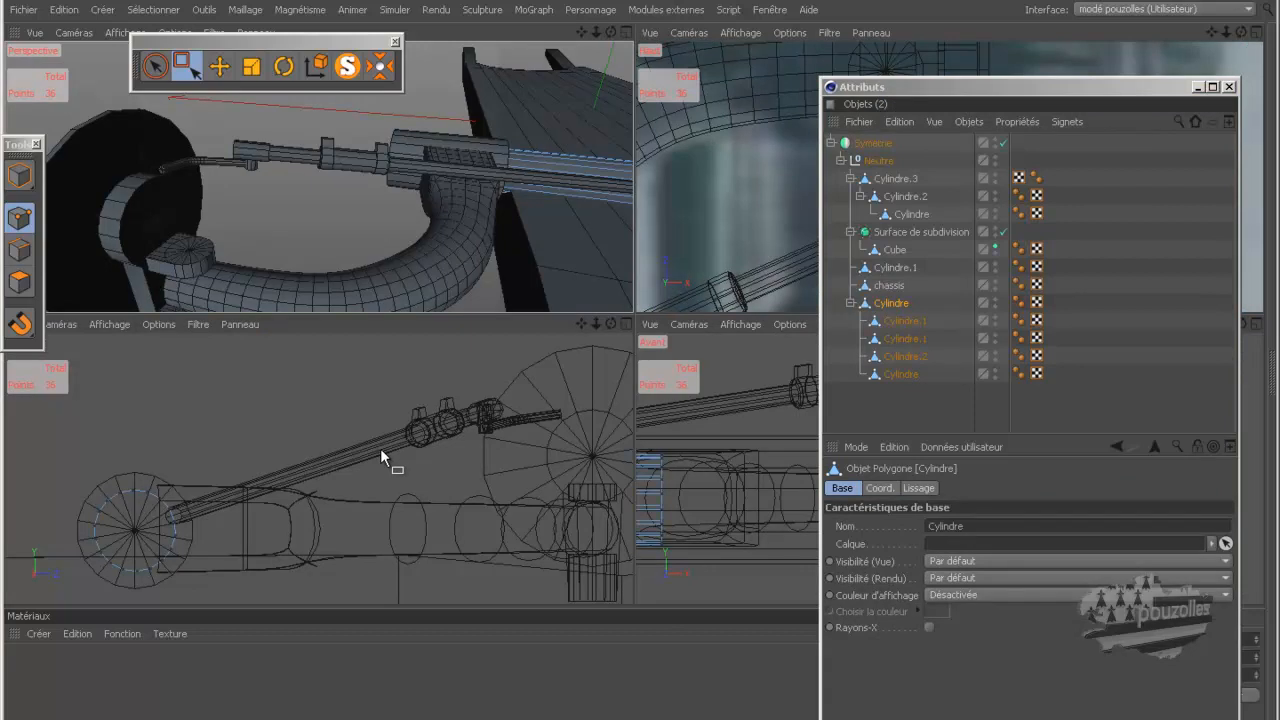
pyautogui.click(888, 304)
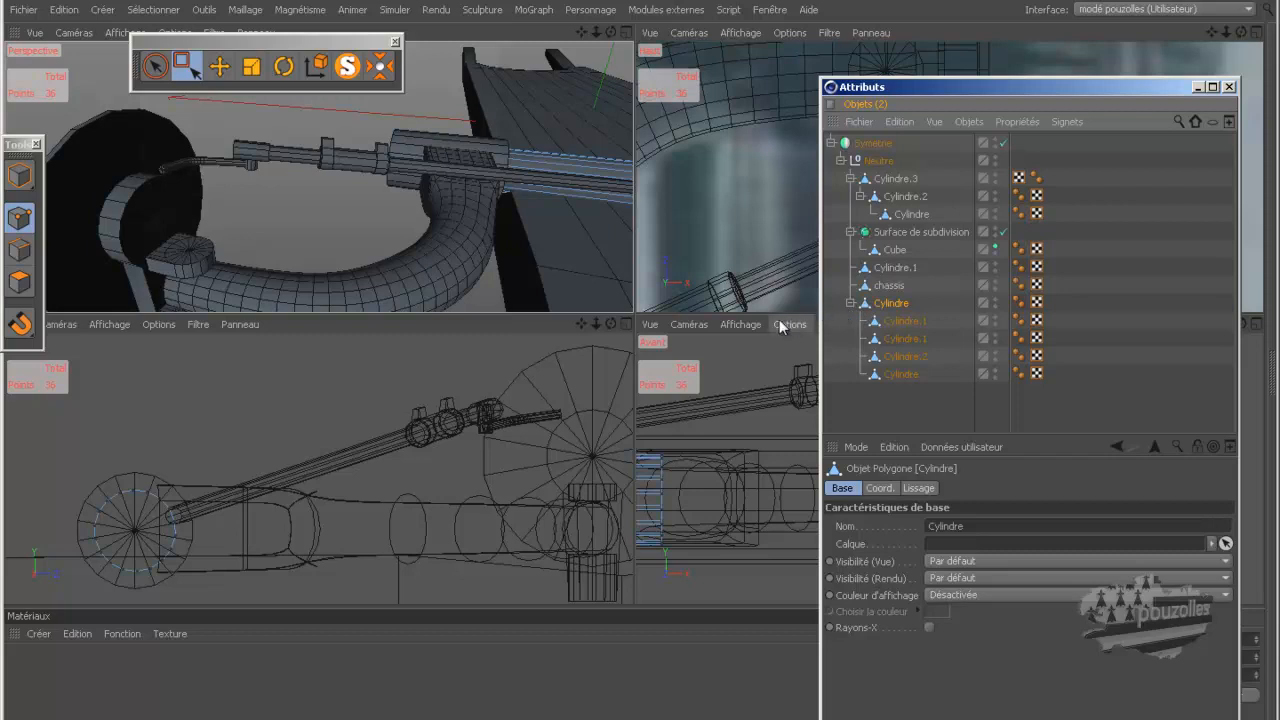
pyautogui.click(895, 321)
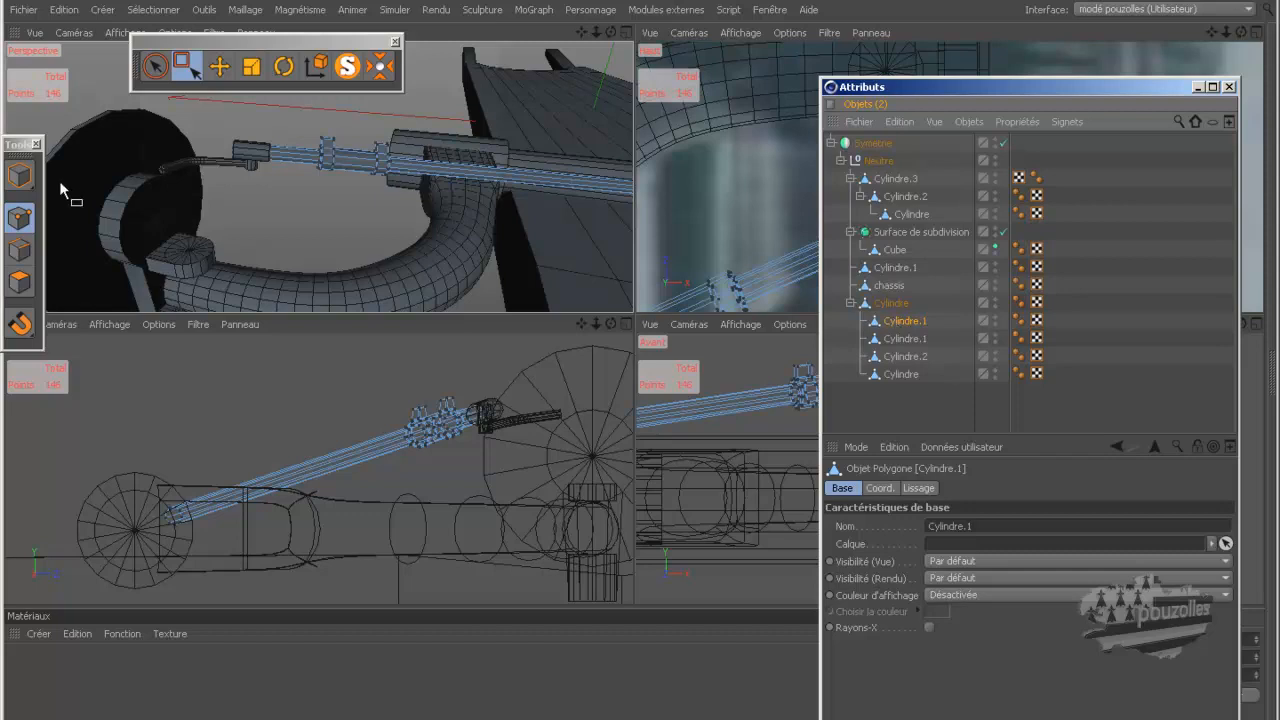
pyautogui.click(8, 177)
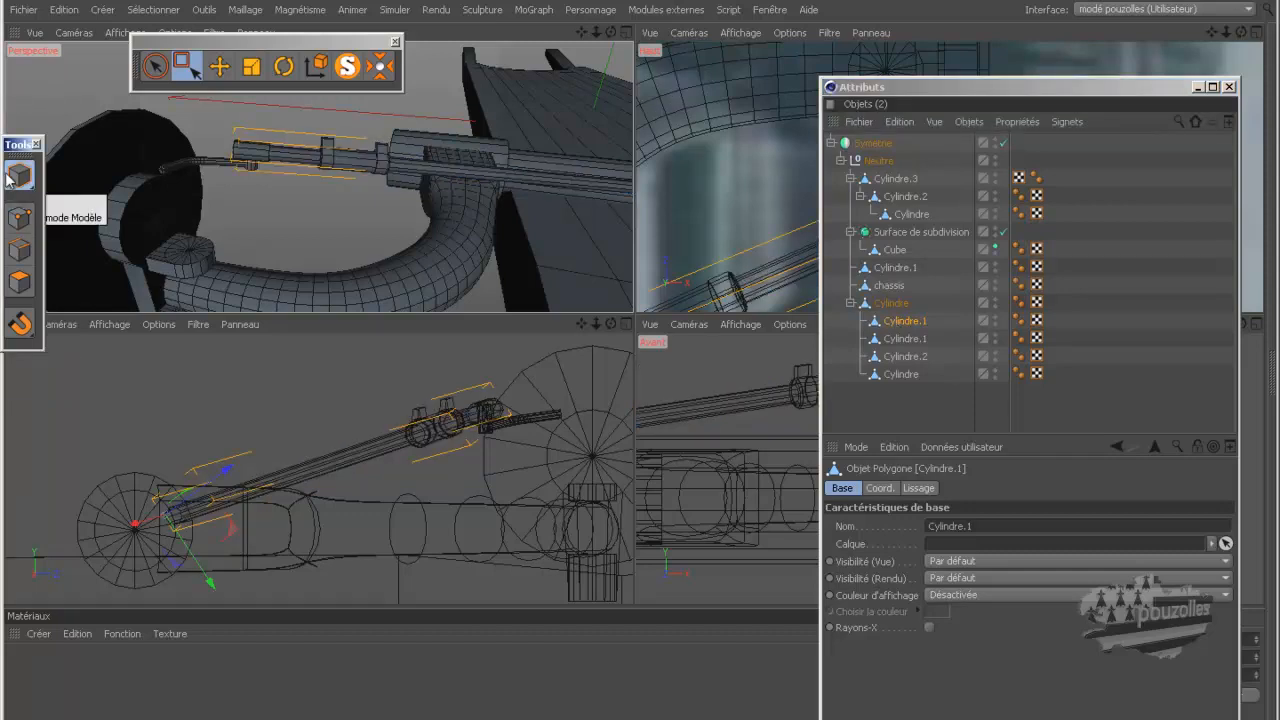
pyautogui.click(896, 306)
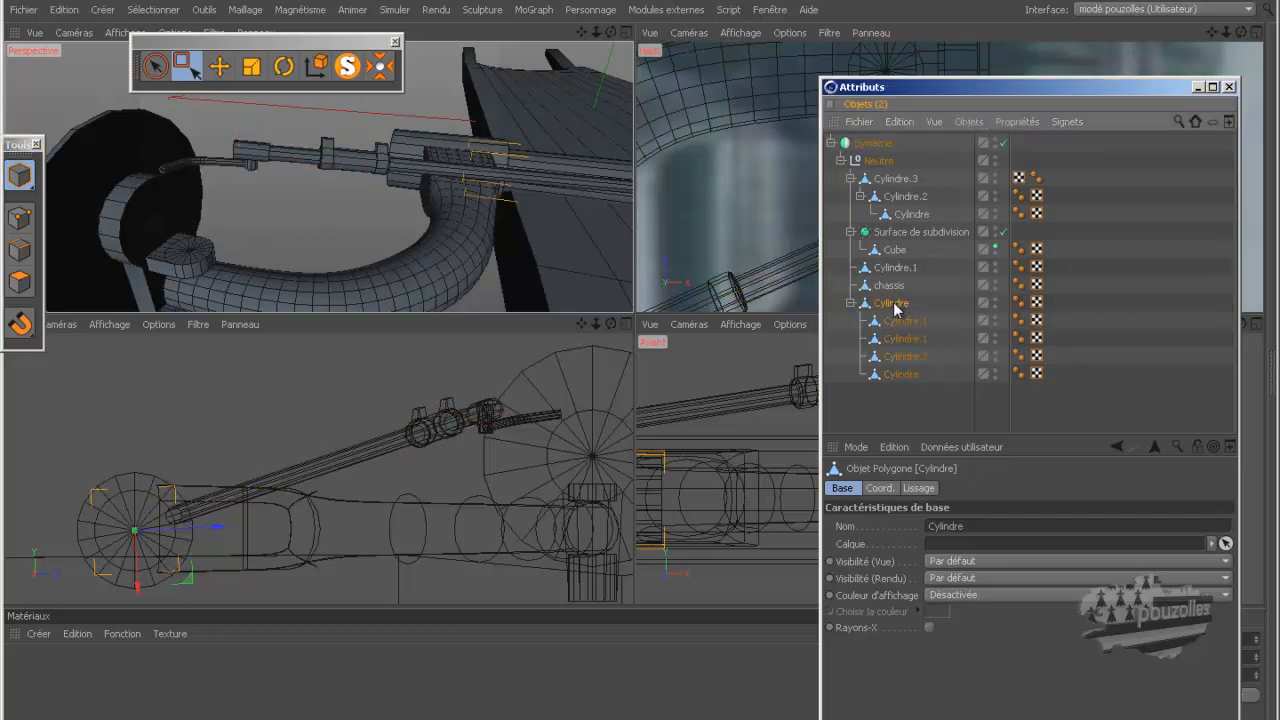
pyautogui.scroll(-5, 292, 221)
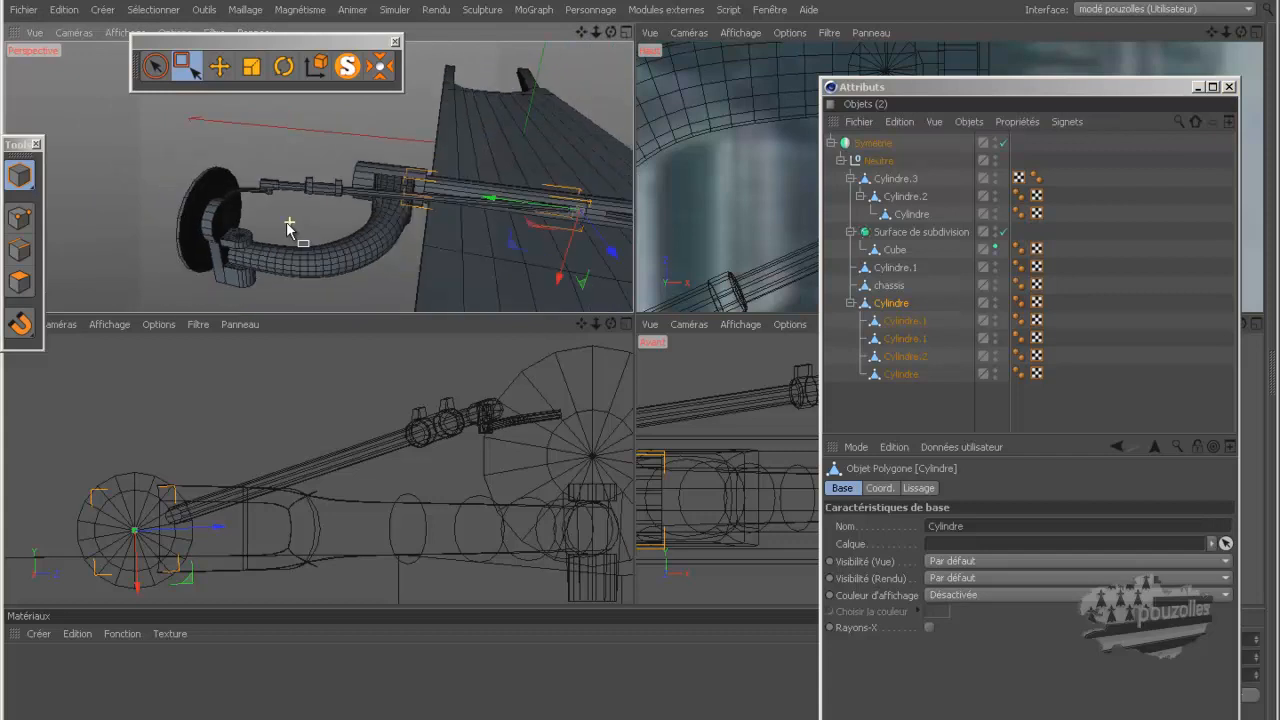
pyautogui.moveTo(611, 32); pyautogui.dragTo(631, 318)
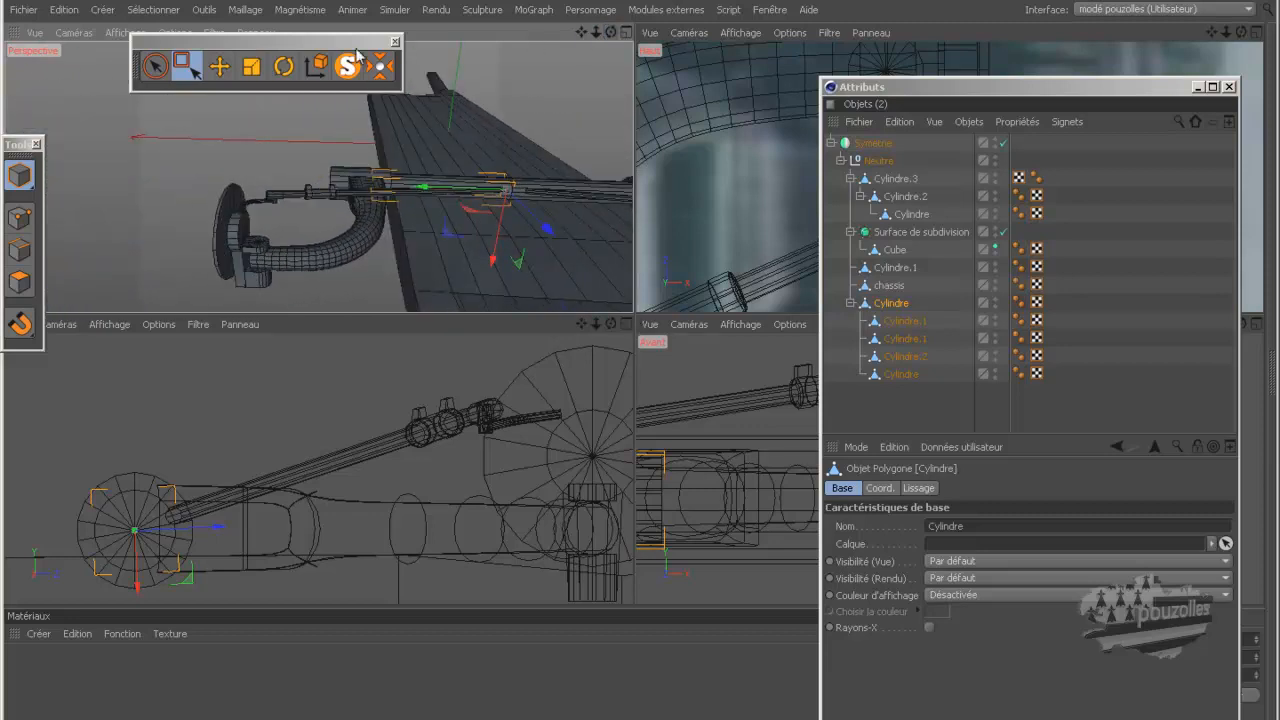
pyautogui.click(282, 68)
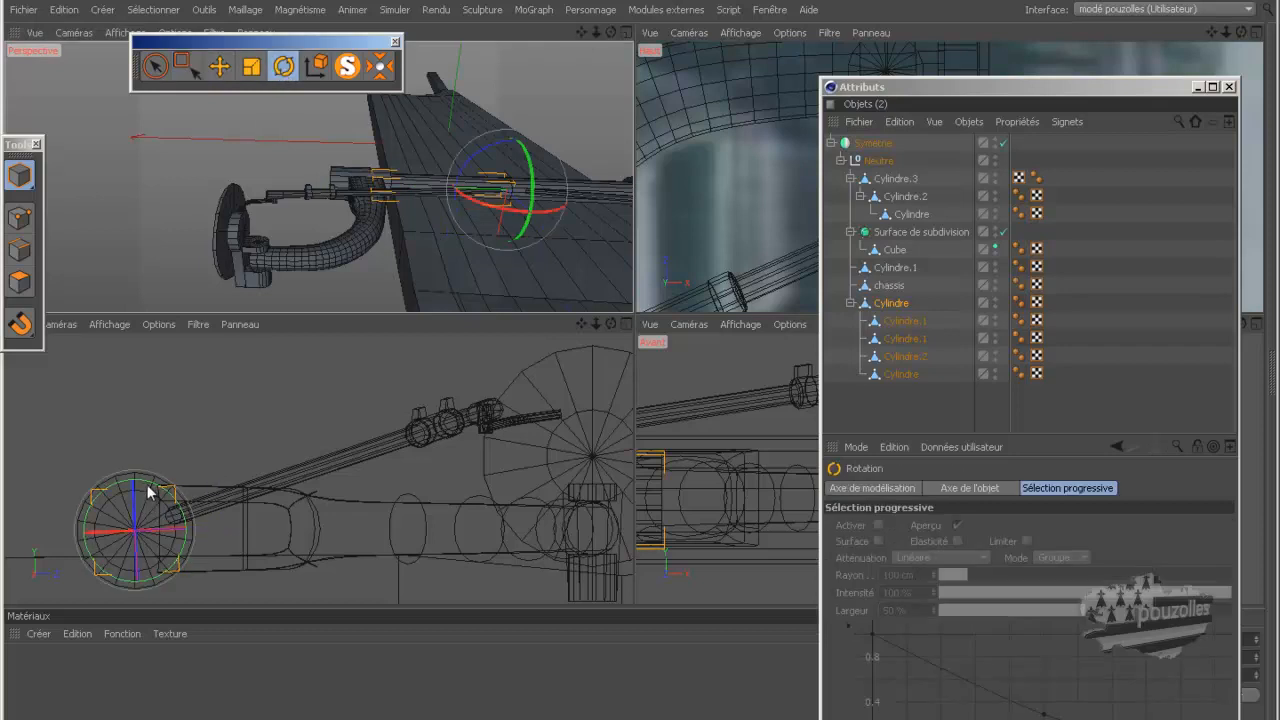
pyautogui.moveTo(147, 490); pyautogui.dragTo(153, 474)
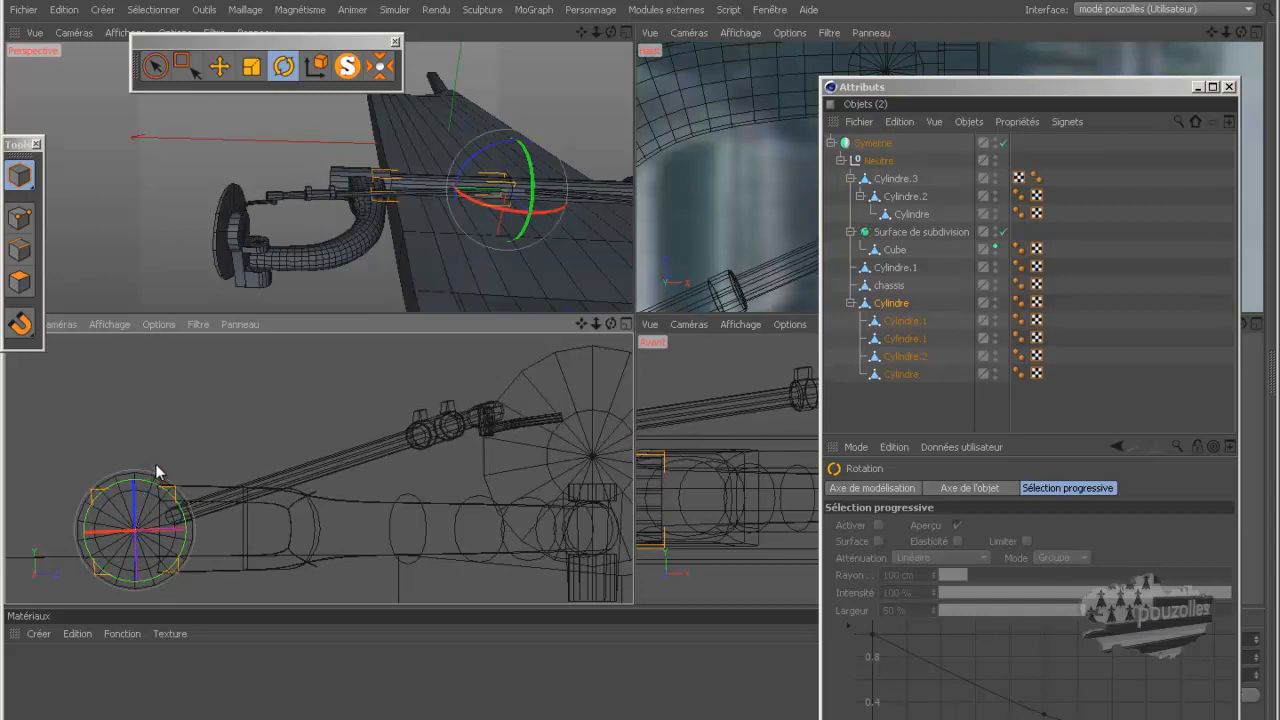
# Select the bend and free-end points of Cylindre.2 in the right side view and raise them slightly along the green axis.
pyautogui.click(899, 374)
pyautogui.click(903, 357)
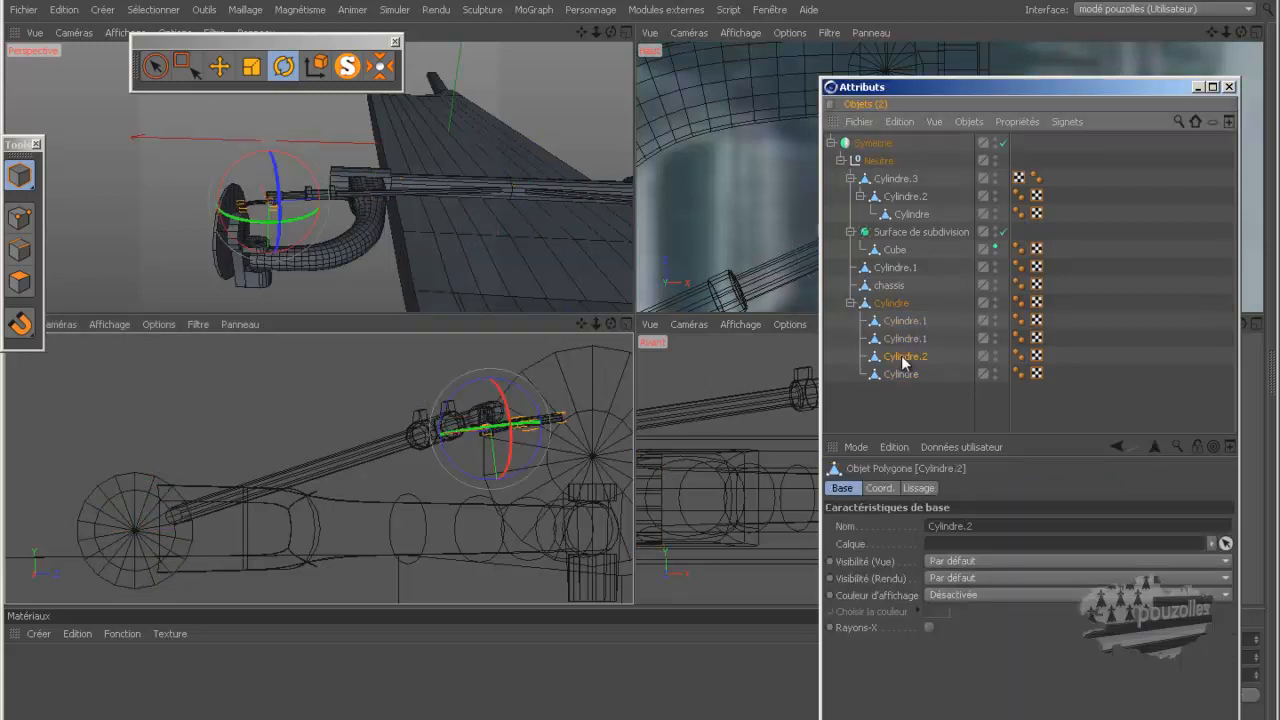
pyautogui.click(183, 66)
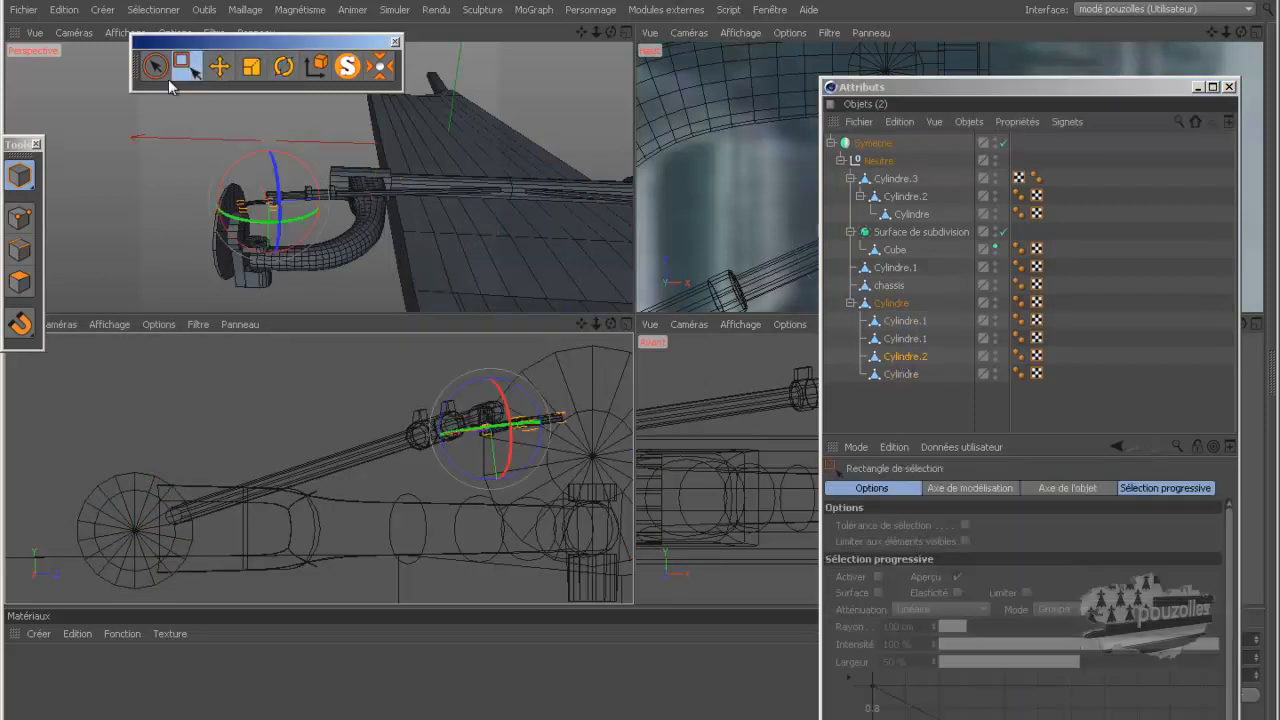
pyautogui.click(20, 219)
pyautogui.scroll(6, 606, 423)
pyautogui.scroll(3, 546, 445)
pyautogui.moveTo(507, 381); pyautogui.dragTo(483, 479)
pyautogui.moveTo(510, 383); pyautogui.dragTo(338, 466)
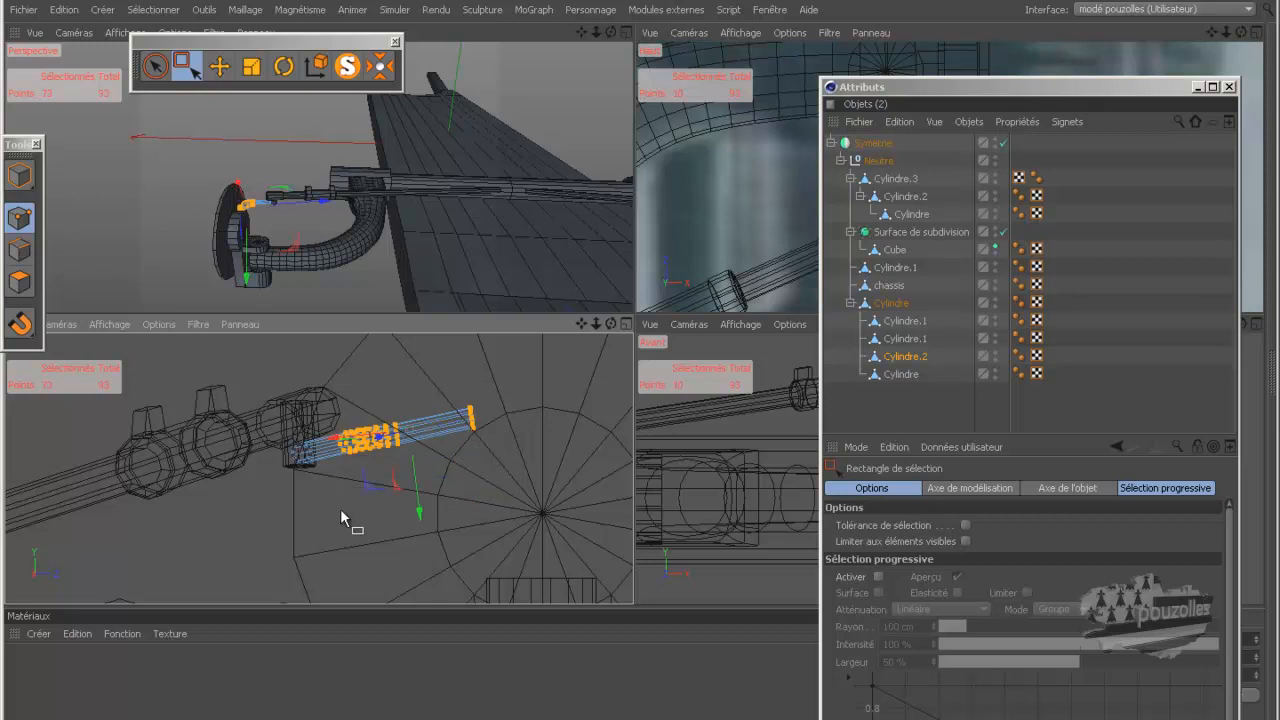
pyautogui.moveTo(420, 510); pyautogui.dragTo(420, 510)
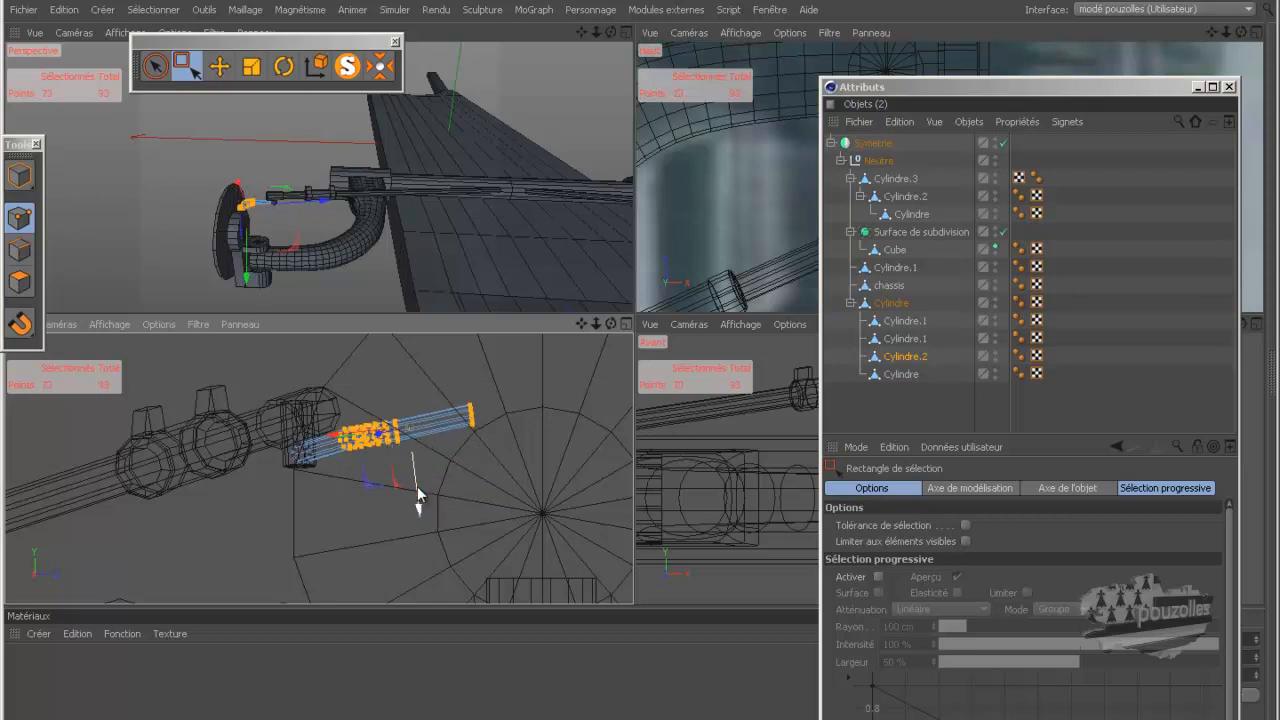
pyautogui.middleClick(266, 270)
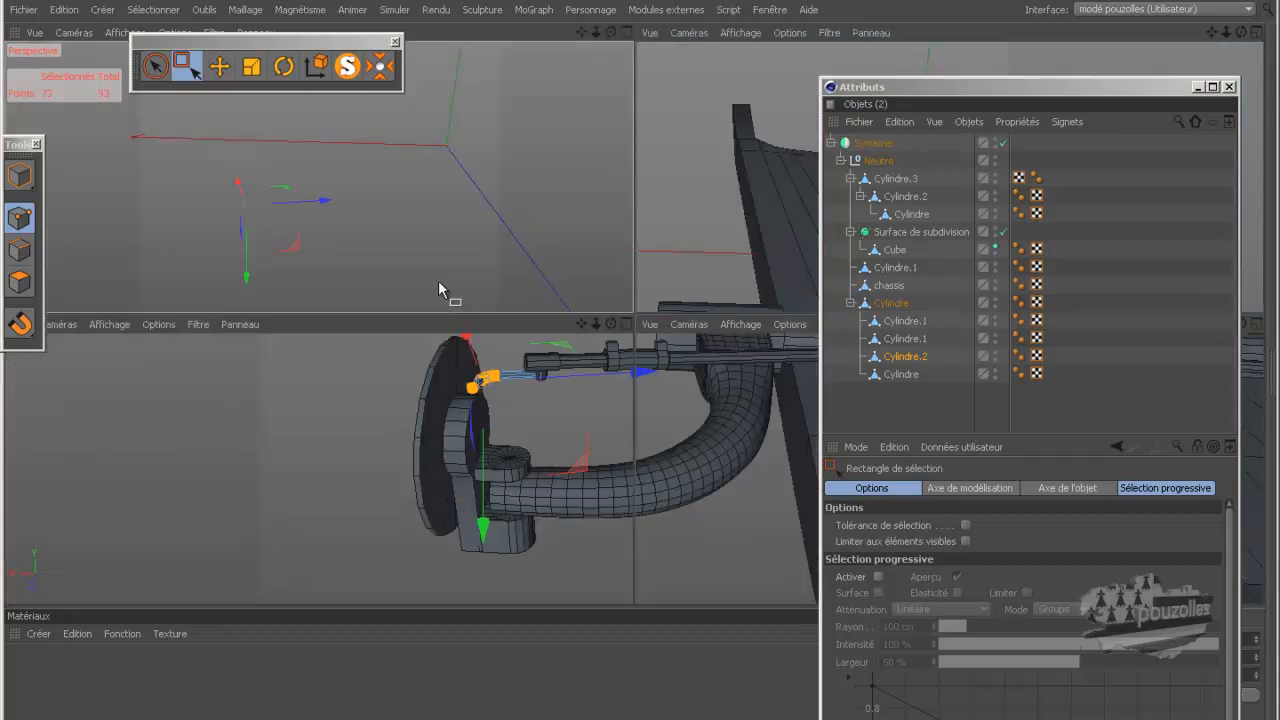
pyautogui.middleClick(438, 282)
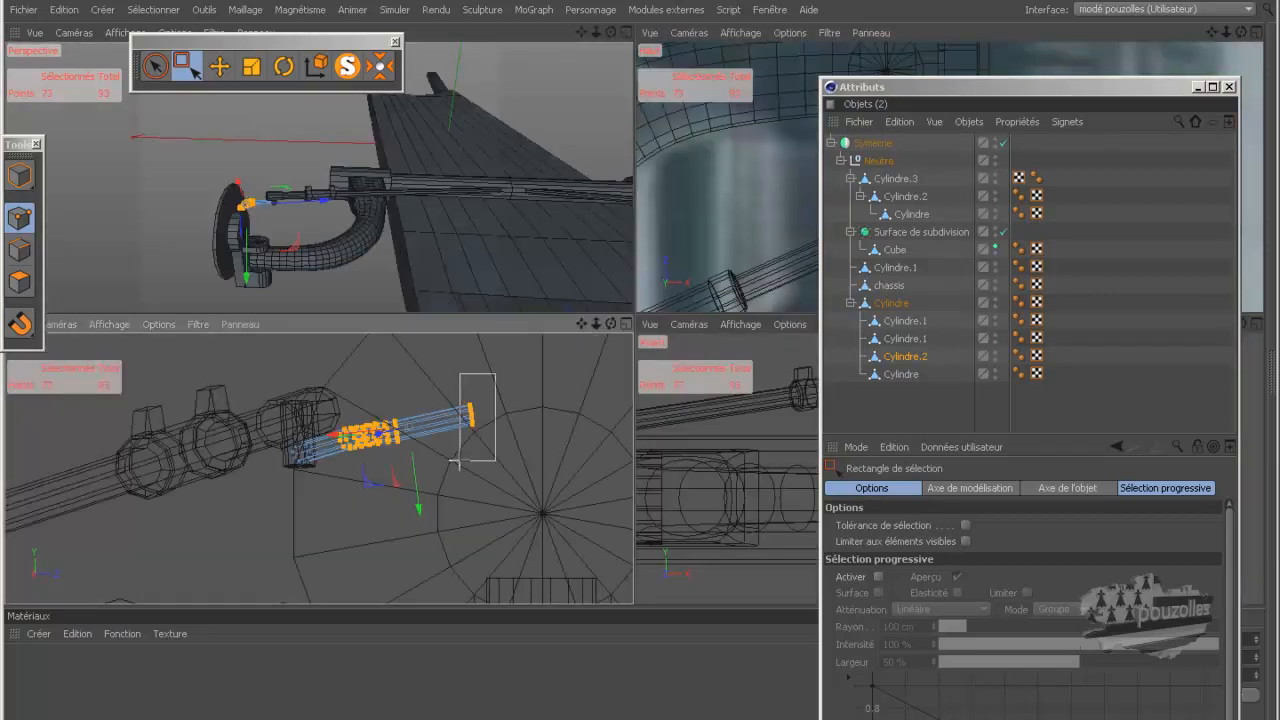
# Select only the free-end points of Cylindre.2, switch to world axes and move them onto the wheel hub's rim.
pyautogui.middleClick(385, 265)
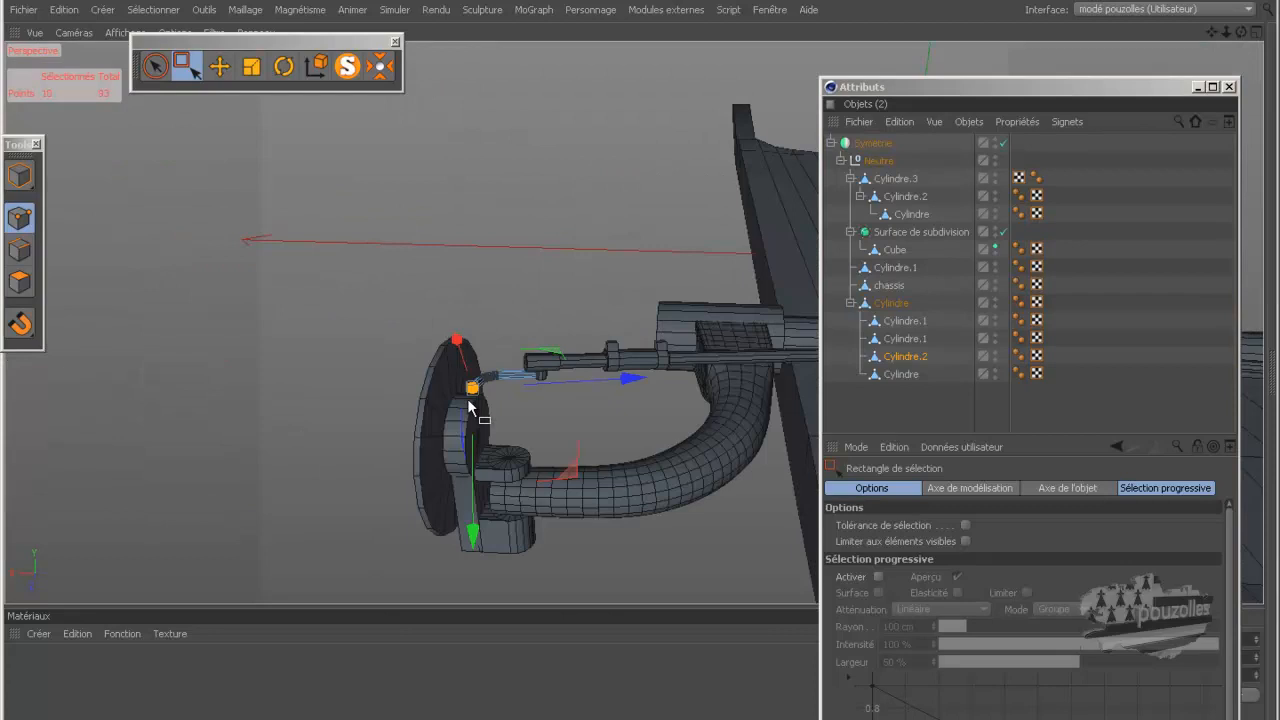
pyautogui.scroll(3, 468, 385)
pyautogui.scroll(2, 468, 402)
pyautogui.moveTo(1240, 31); pyautogui.dragTo(645, 362)
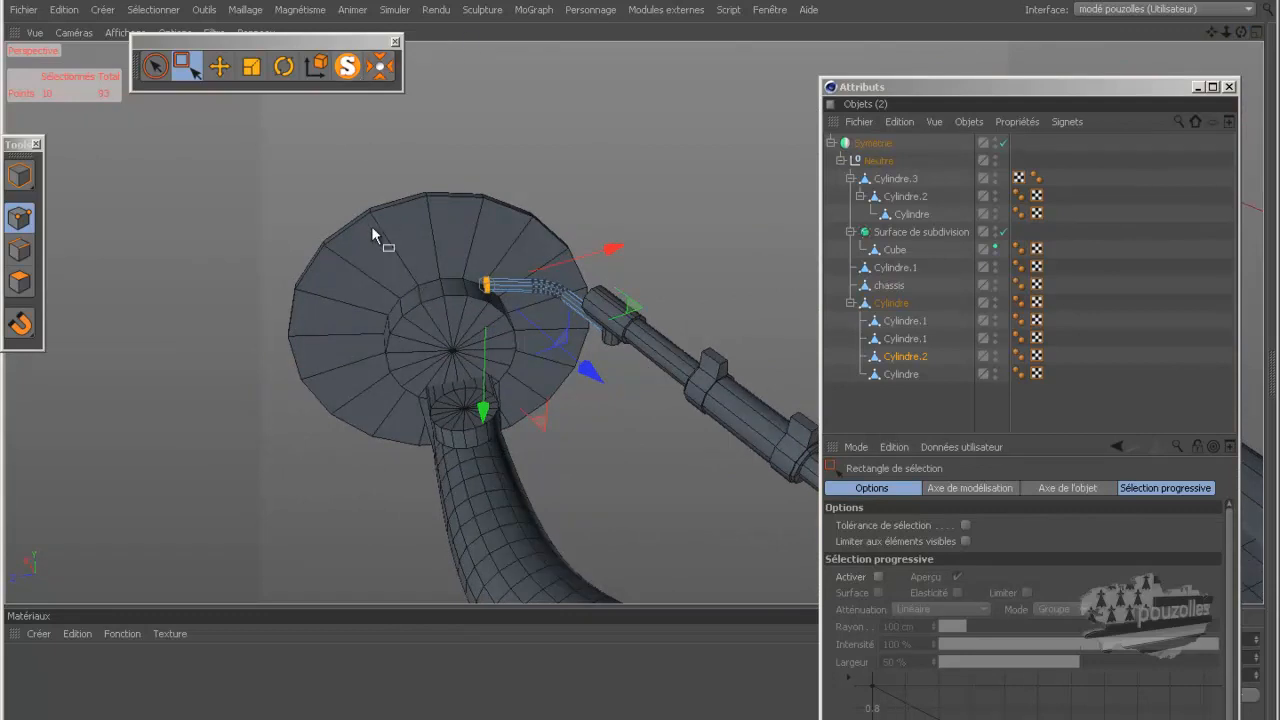
pyautogui.click(315, 66)
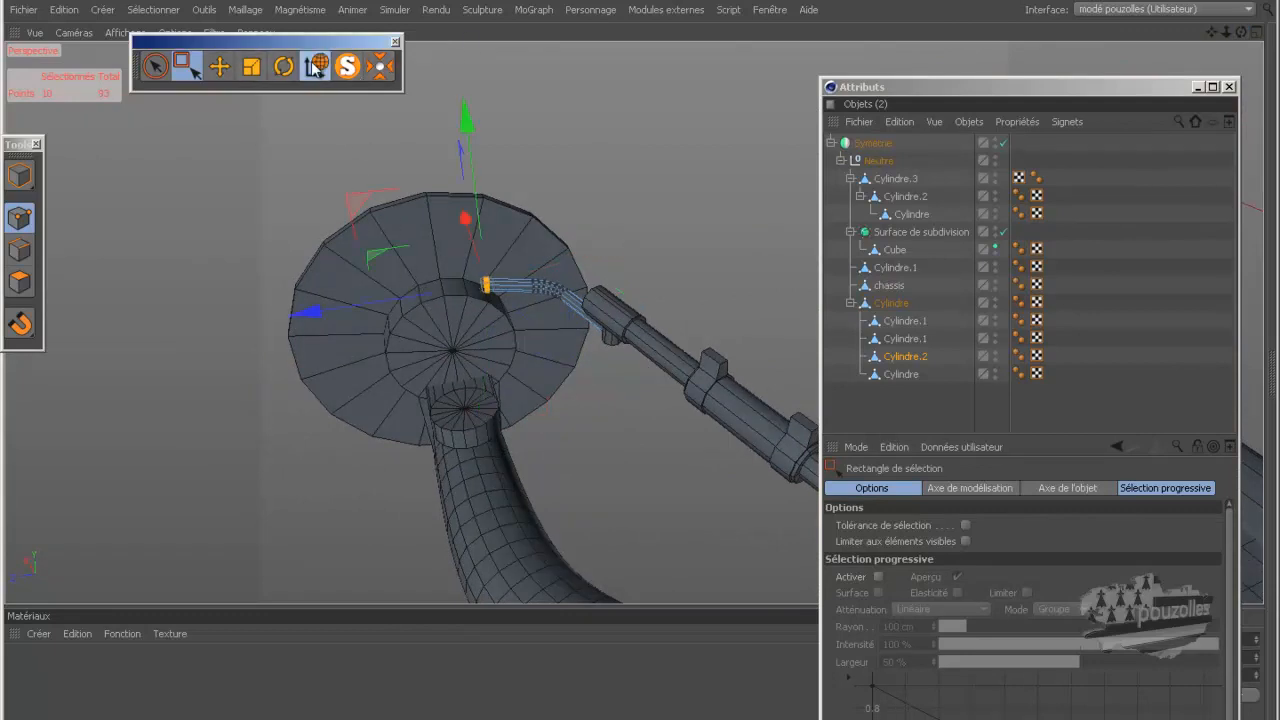
pyautogui.moveTo(307, 312); pyautogui.dragTo(275, 320)
pyautogui.moveTo(423, 122); pyautogui.dragTo(425, 117)
pyautogui.scroll(5, 457, 222)
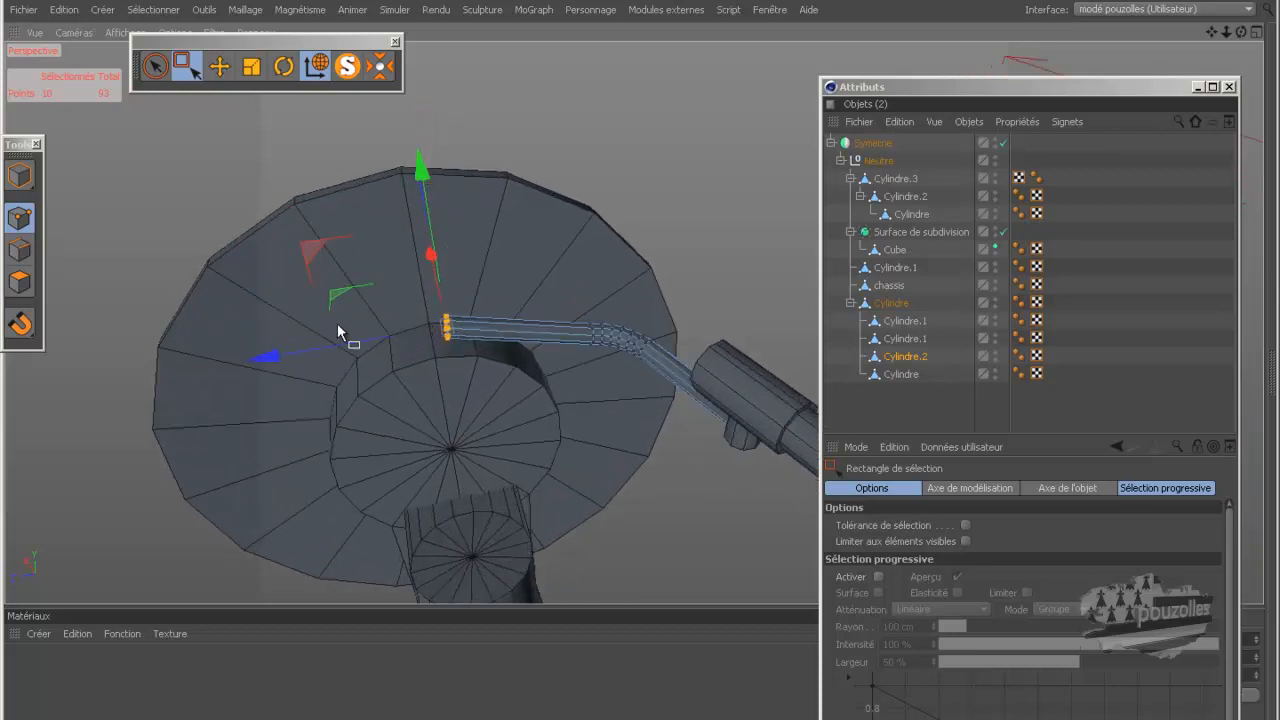
pyautogui.moveTo(316, 357); pyautogui.dragTo(294, 364)
# Select the points of the rod's bend and move them slightly along the world X axis, away from the wheel disc.
pyautogui.moveTo(1238, 33); pyautogui.dragTo(640, 366)
pyautogui.moveTo(700, 290); pyautogui.dragTo(577, 420)
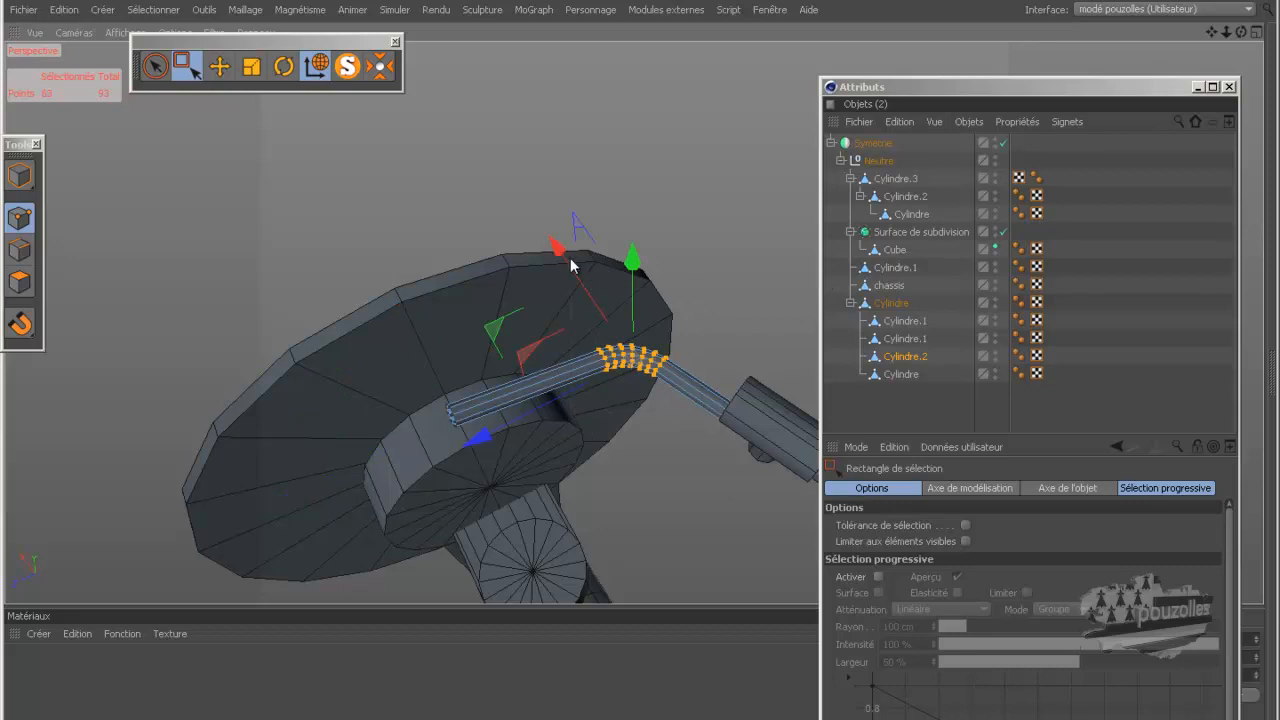
pyautogui.moveTo(557, 251); pyautogui.dragTo(576, 349)
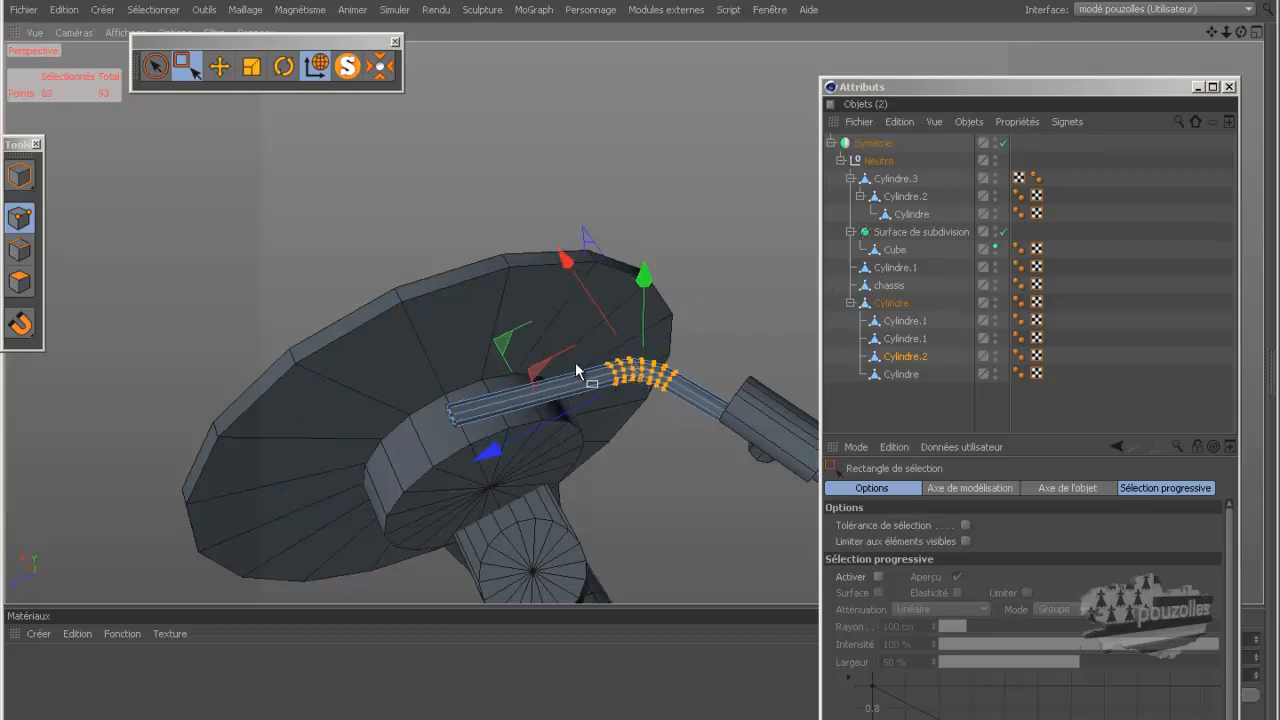
pyautogui.click(551, 418)
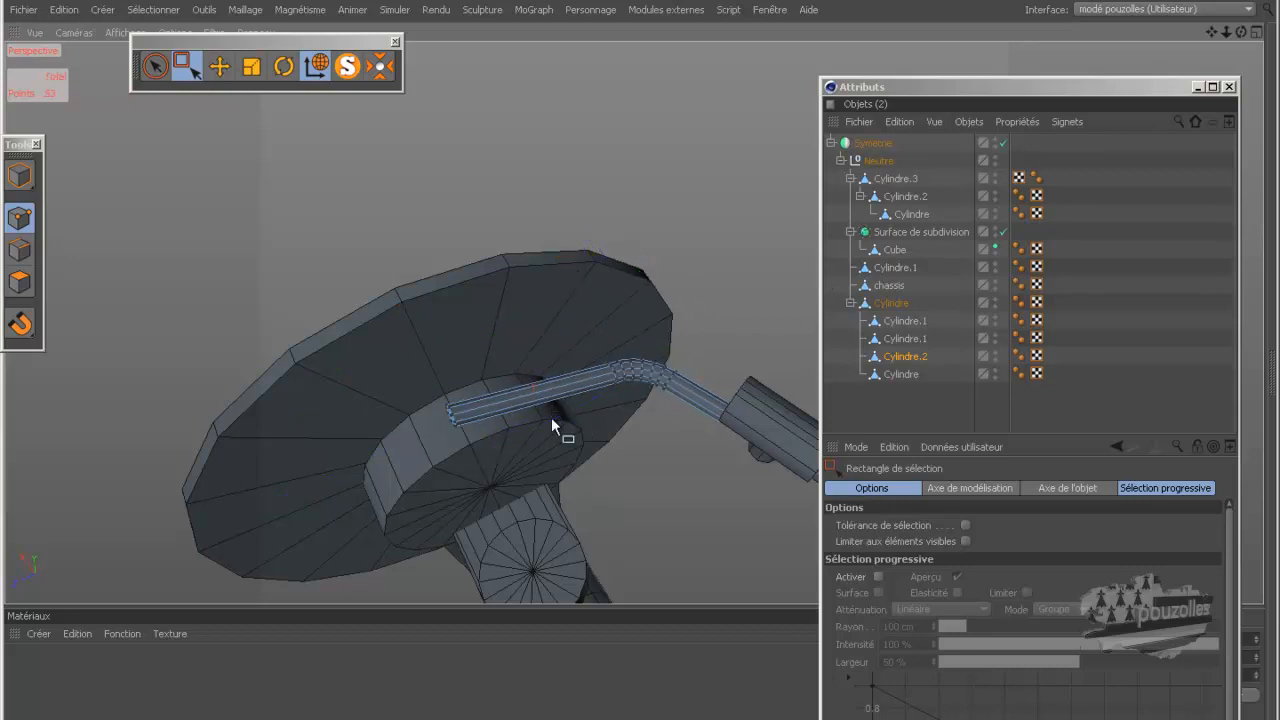
pyautogui.click(62, 10)
pyautogui.click(74, 43)
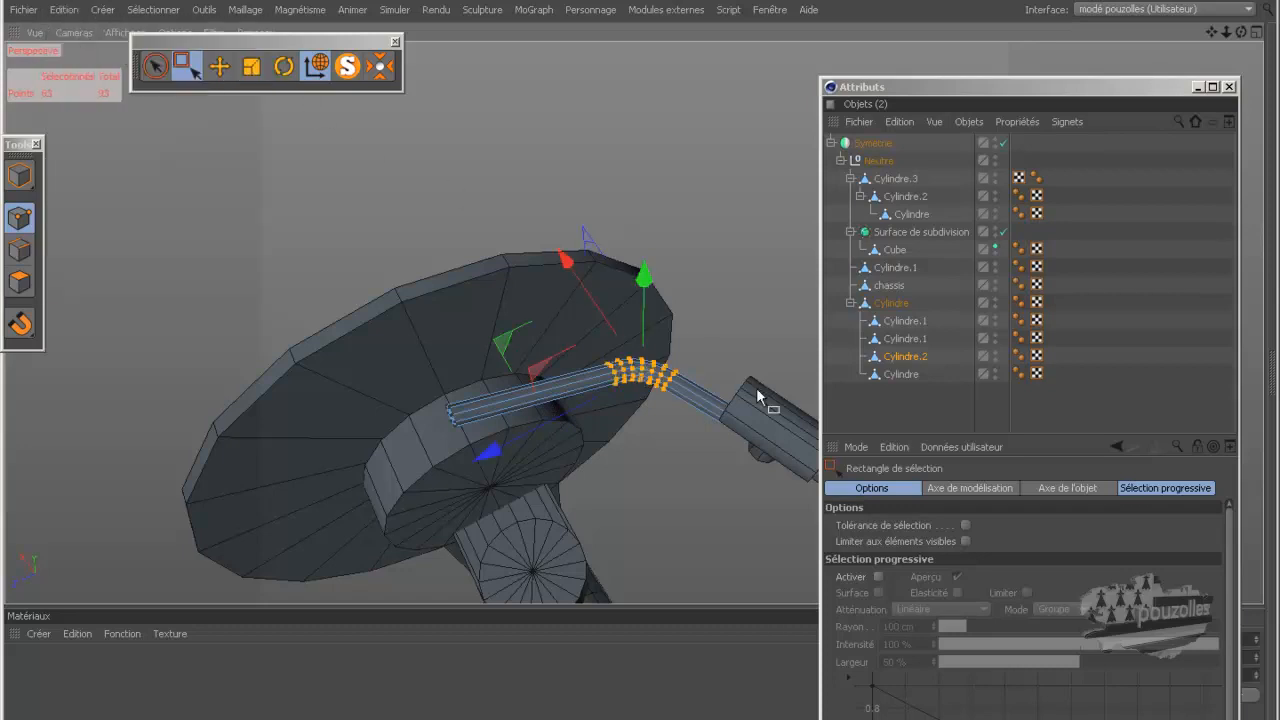
# Lower the rod's bend slightly, shift it along X toward the wheel disc, and deselect its points.
pyautogui.moveTo(508, 446); pyautogui.dragTo(503, 463)
pyautogui.moveTo(566, 290); pyautogui.dragTo(567, 297)
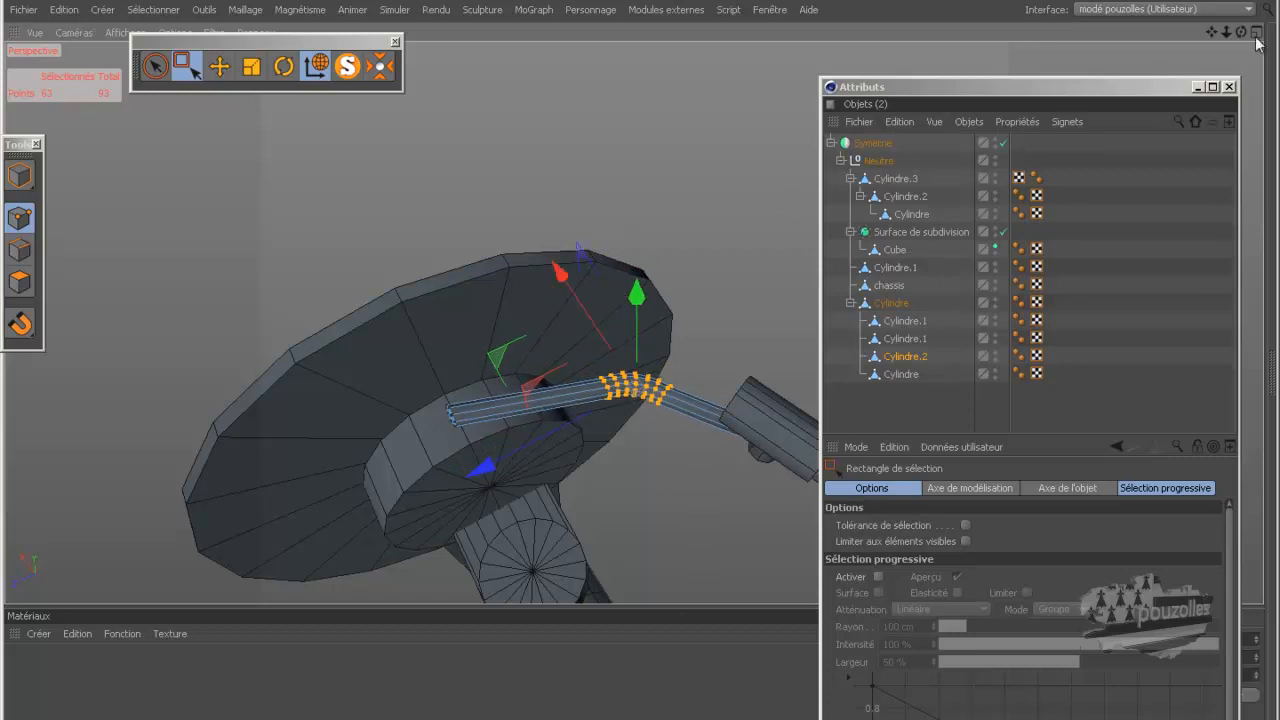
pyautogui.moveTo(1241, 32); pyautogui.dragTo(646, 366)
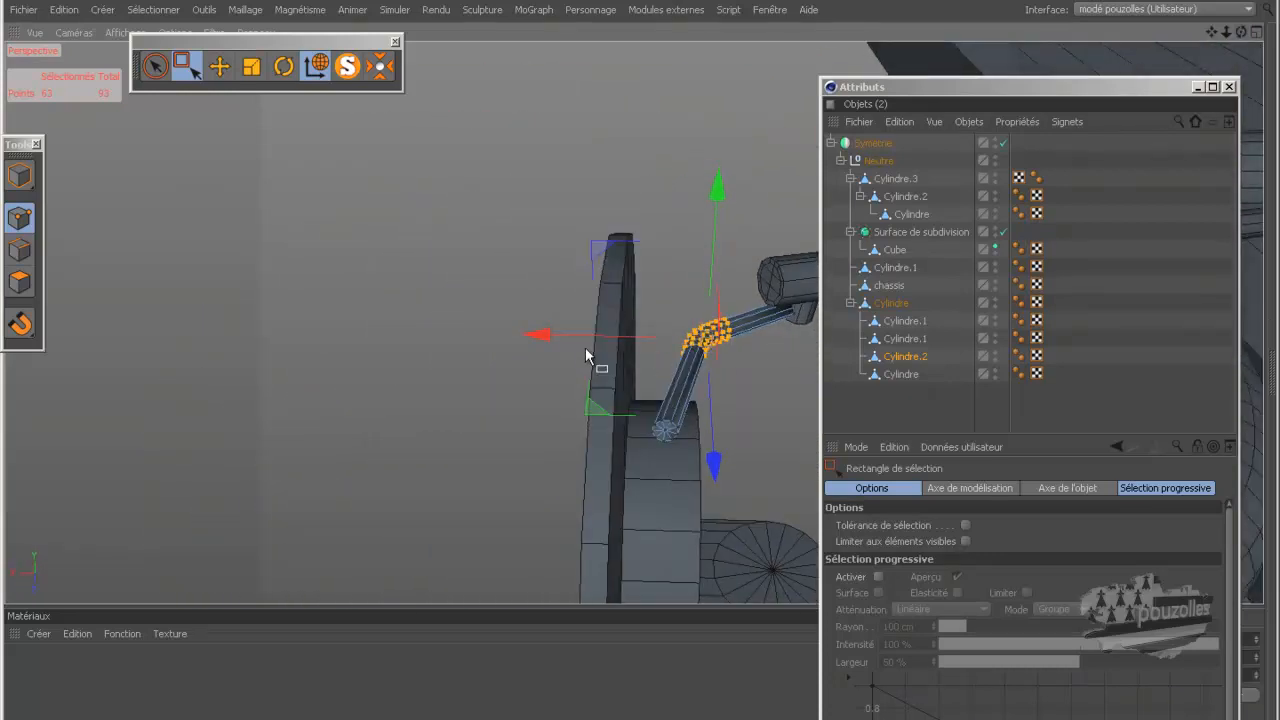
pyautogui.moveTo(560, 340); pyautogui.dragTo(535, 337)
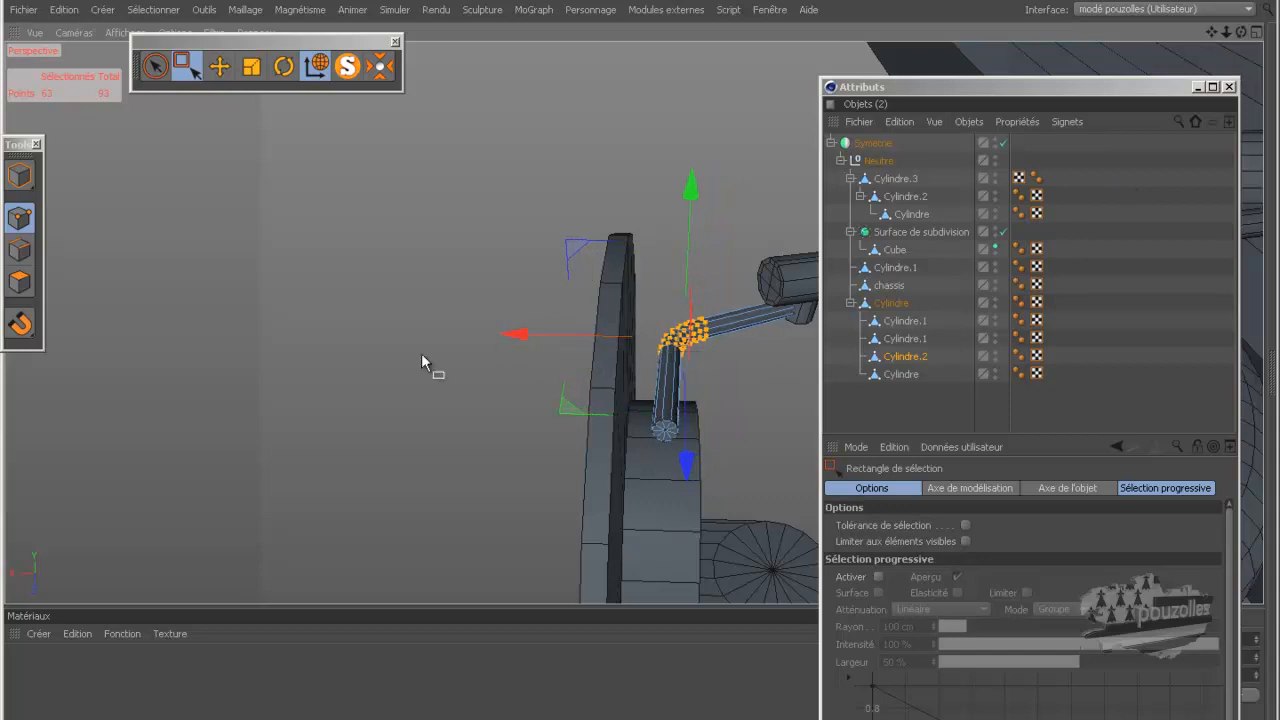
pyautogui.click(406, 363)
# Render the perspective view showing the whole rod assembly, the wheel disc and the chassis.
pyautogui.scroll(-3, 406, 363)
pyautogui.scroll(-10, 406, 363)
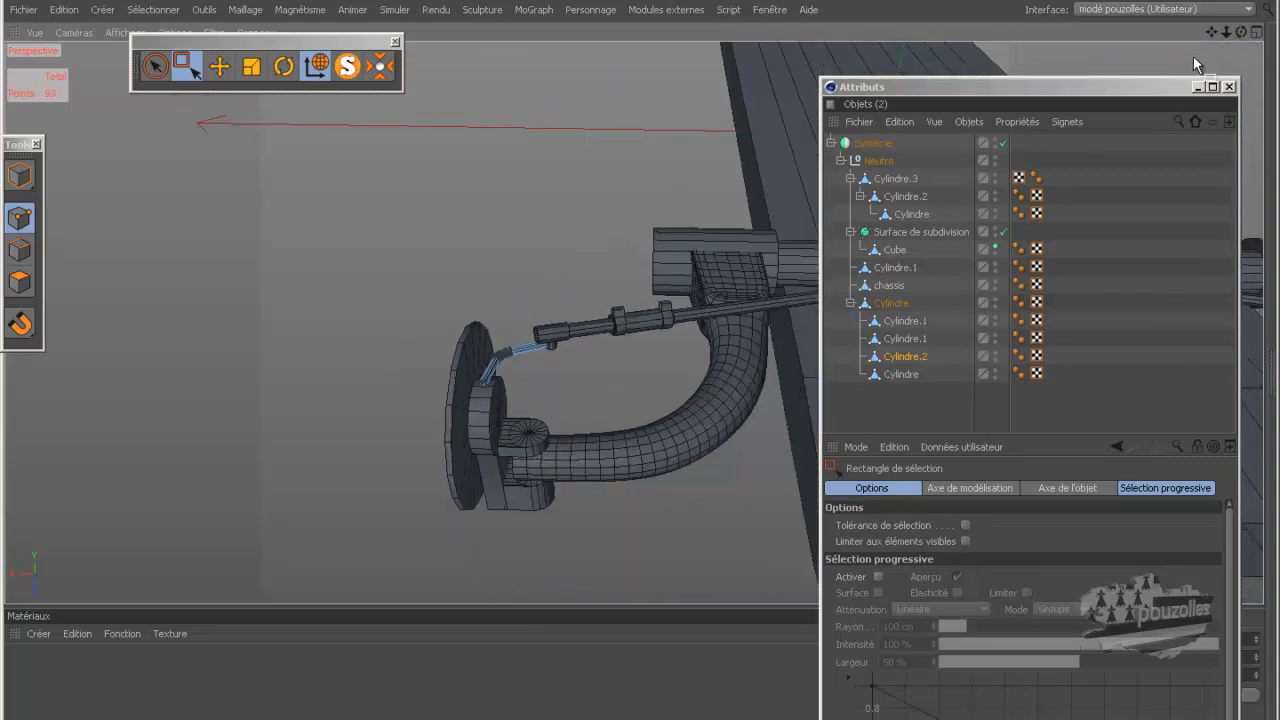
pyautogui.moveTo(644, 360); pyautogui.dragTo(626, 367)
pyautogui.scroll(-2, 480, 377)
pyautogui.scroll(-3, 380, 297)
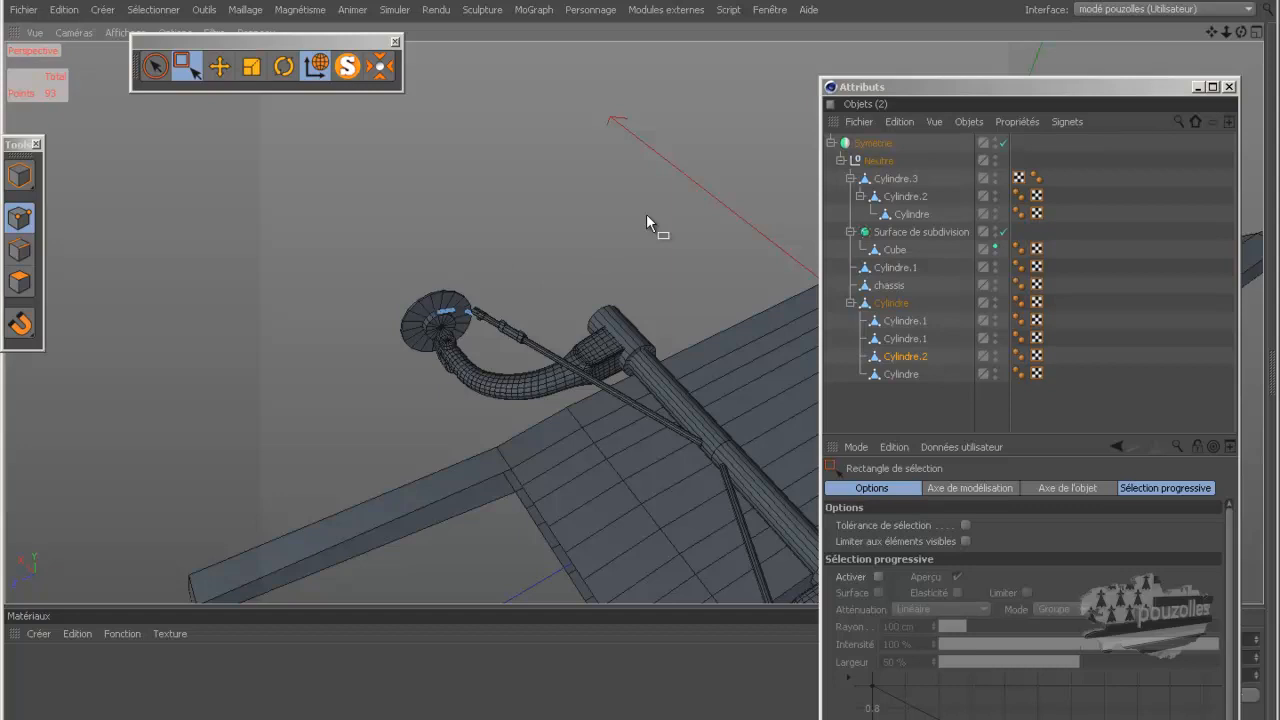
pyautogui.hotkey('ctrl', 'r')
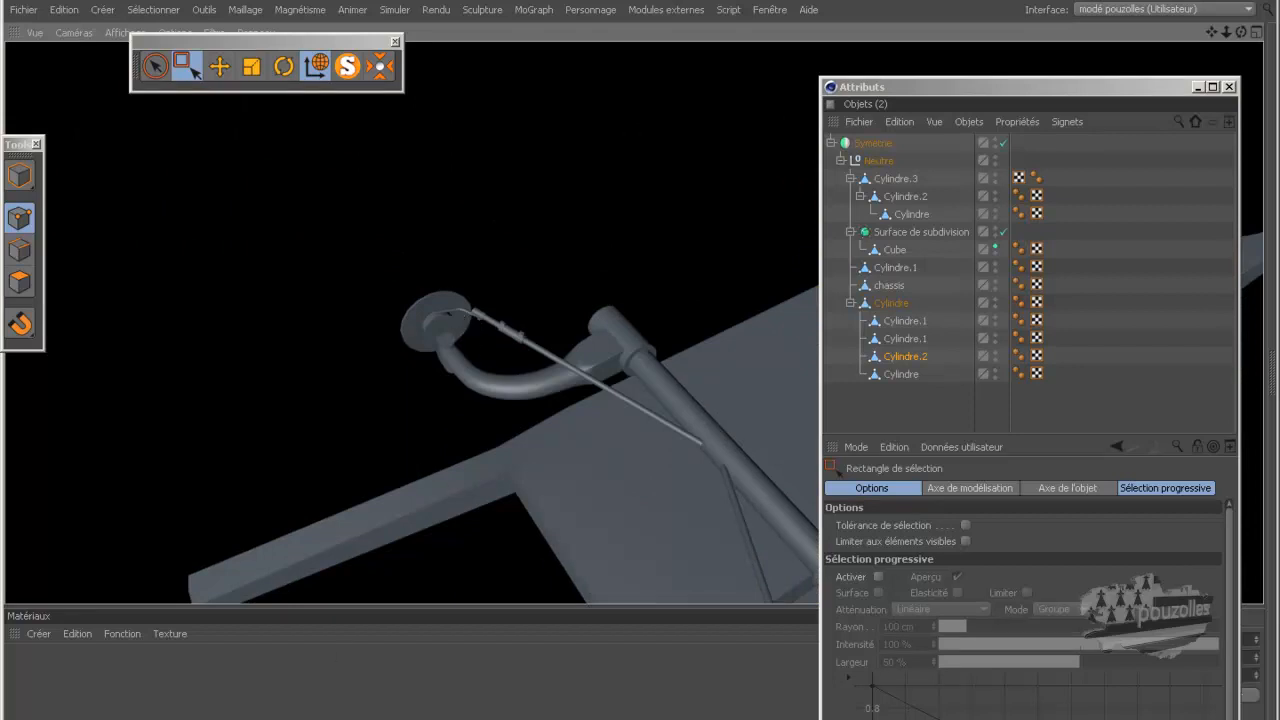
# Switch to the Windows Live photo gallery and examine the steering rods and chassis in photos 767836DSC0008 and A2.1150_2.
pyautogui.hotkey('alt', 'Tab')
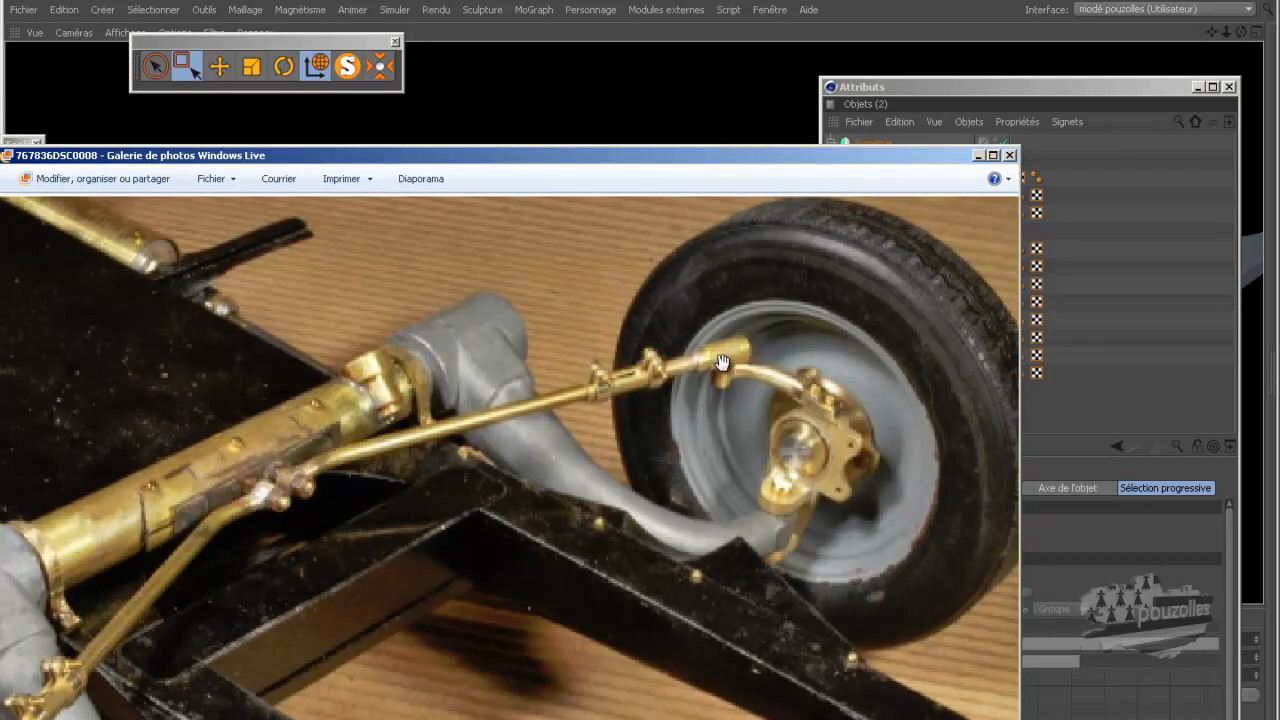
pyautogui.click(699, 1)
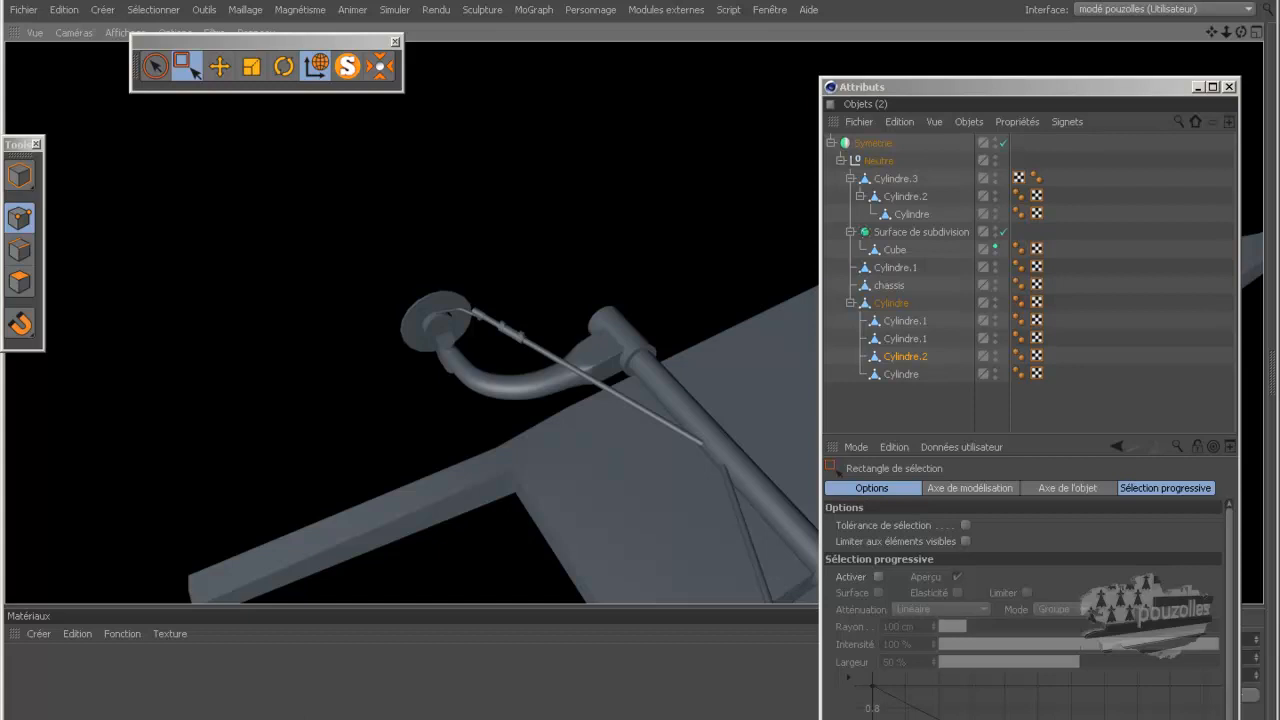
pyautogui.click(257, 711)
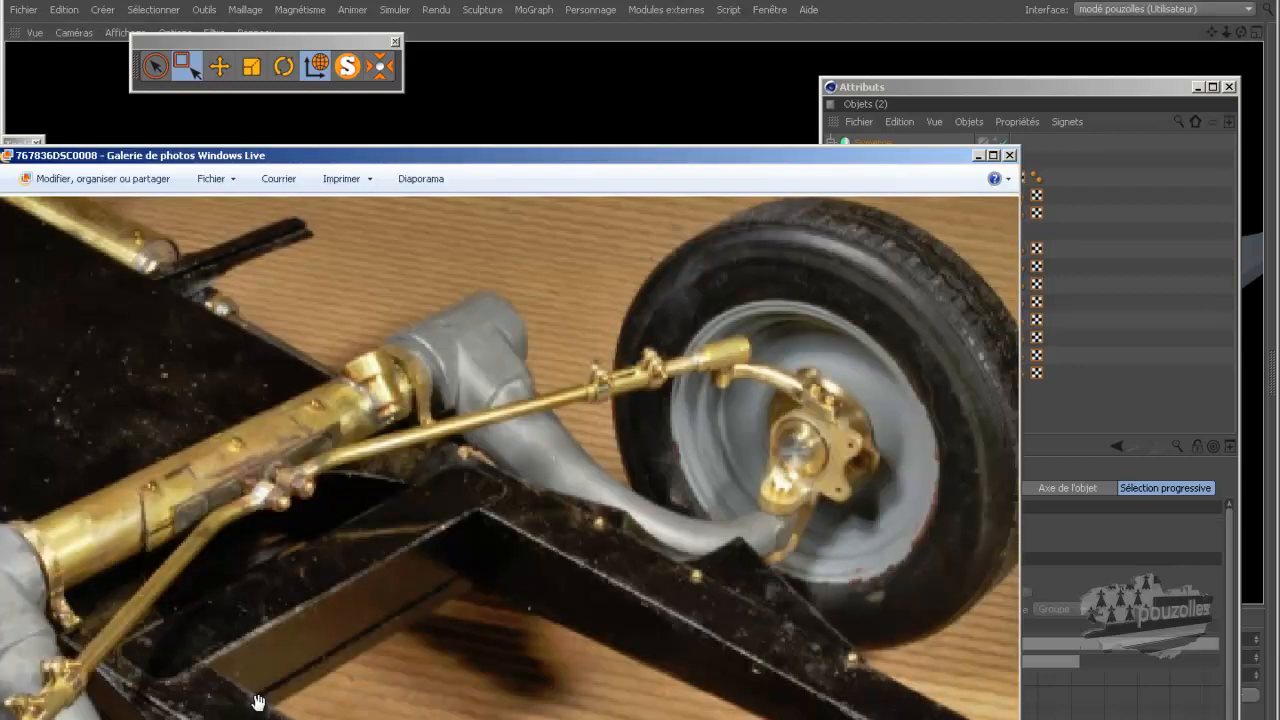
pyautogui.scroll(-3, 634, 494)
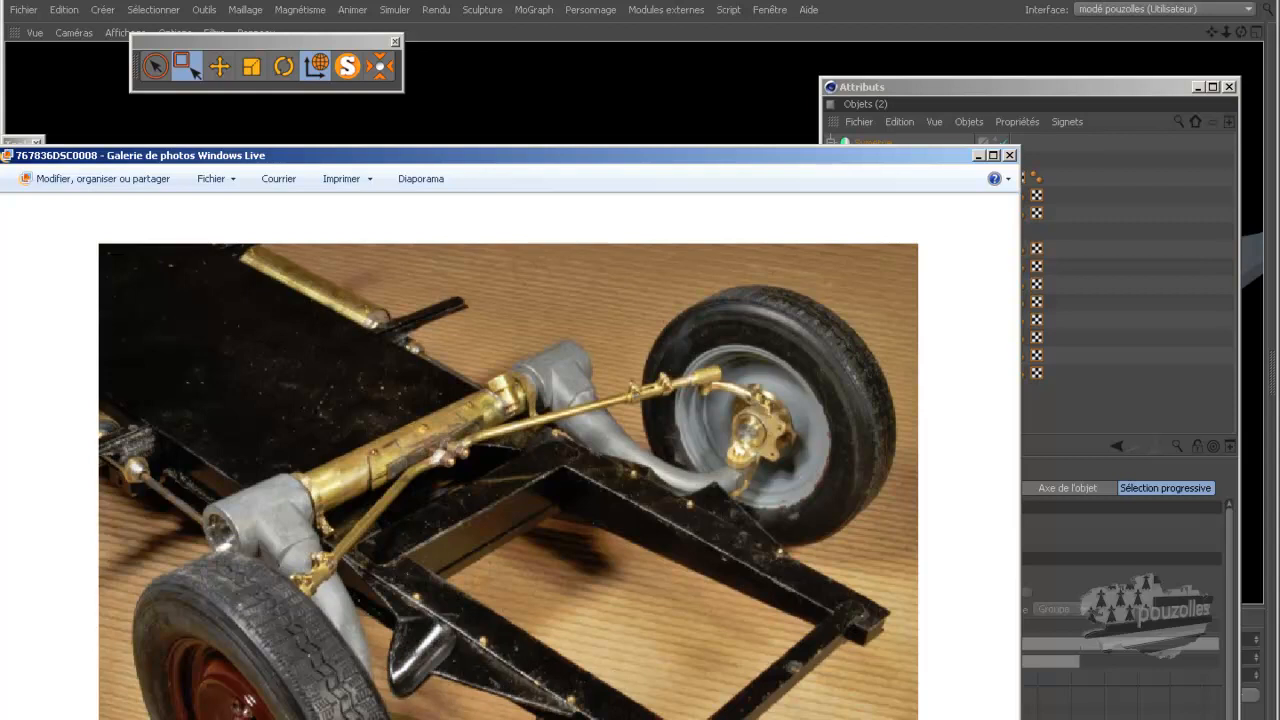
pyautogui.hotkey('alt', 'Tab')
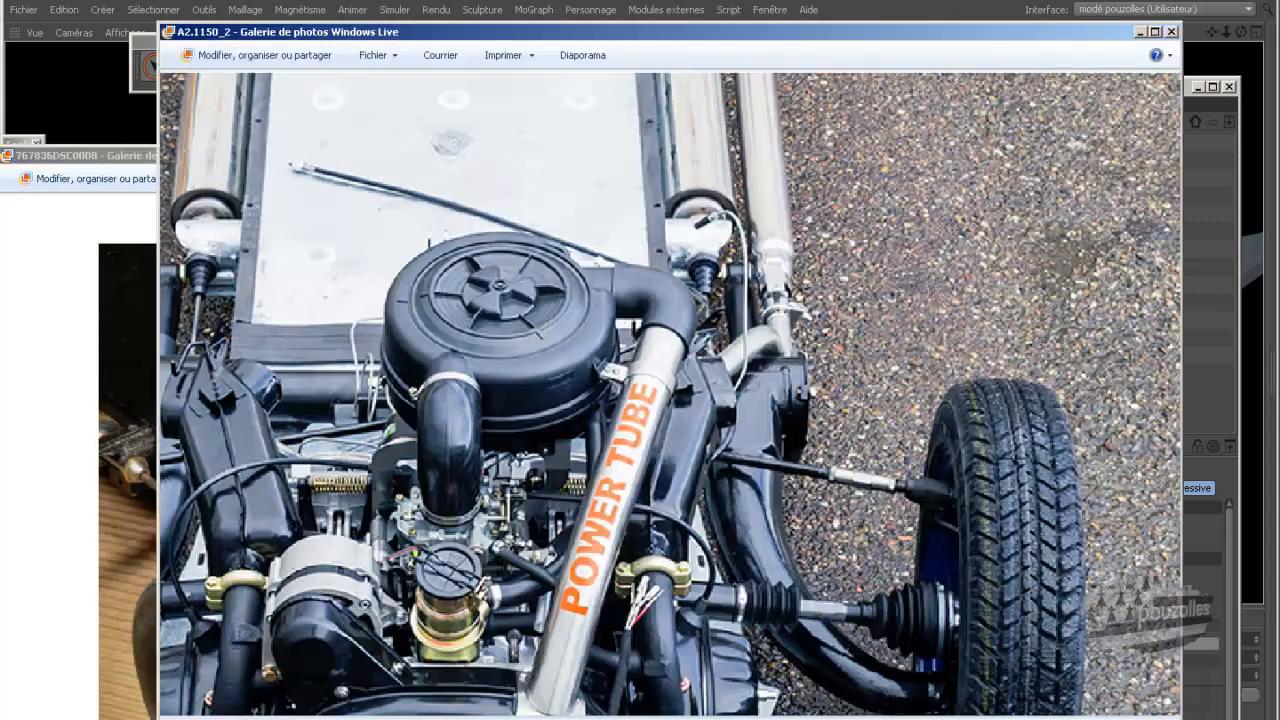
pyautogui.scroll(-5, 573, 578)
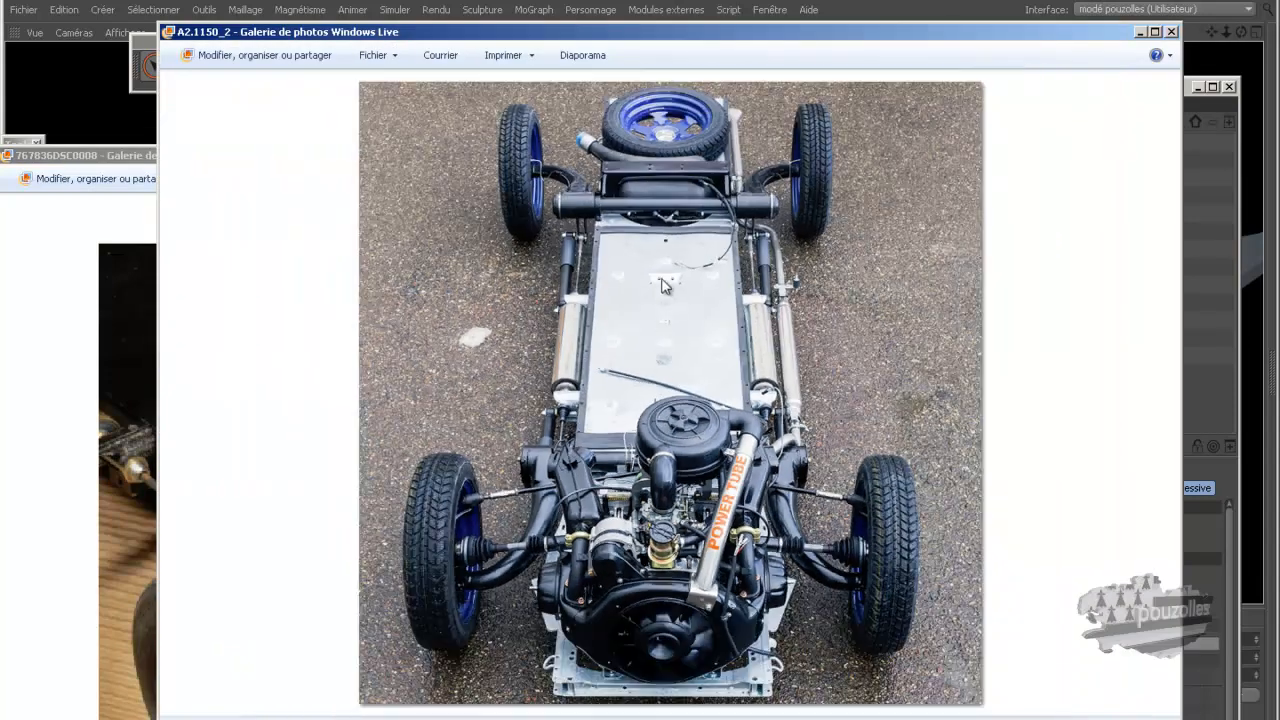